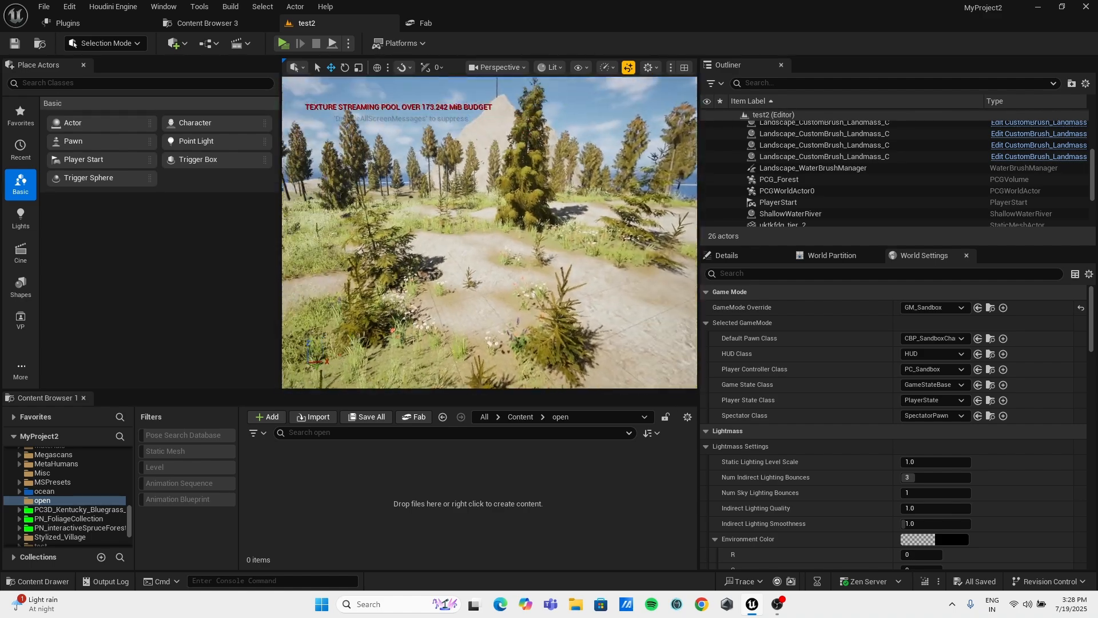
pyautogui.press('w')
pyautogui.moveTo(489, 232); pyautogui.dragTo(682, 236, button='right')
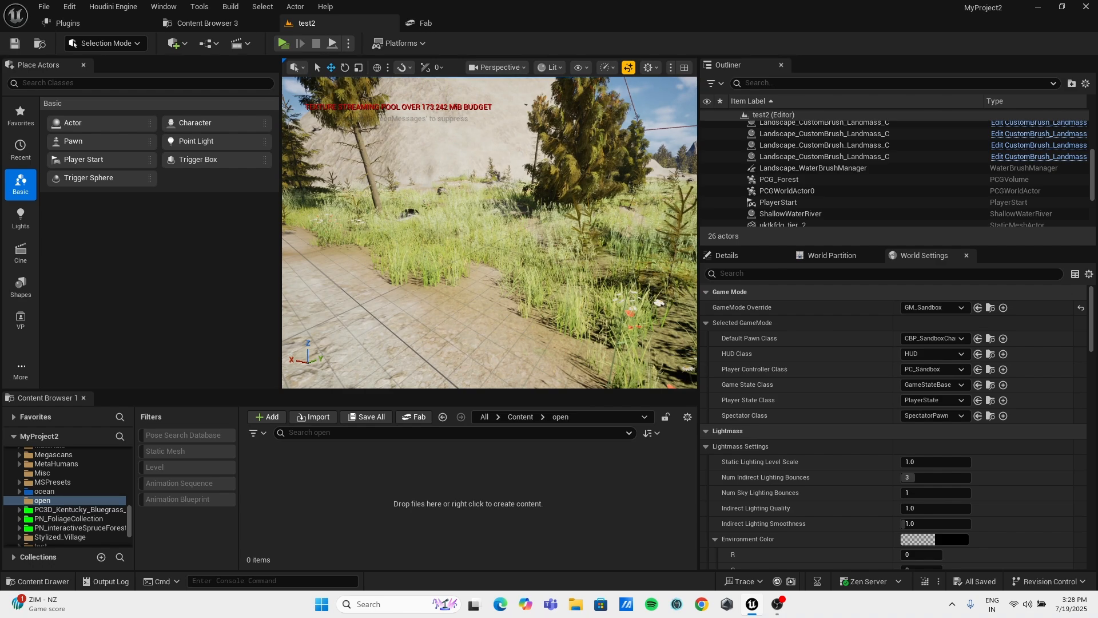
pyautogui.moveTo(682, 236); pyautogui.dragTo(712, 232, button='right')
pyautogui.press('s')
pyautogui.moveTo(537, 264); pyautogui.dragTo(537, 263, button='right')
pyautogui.press('w')
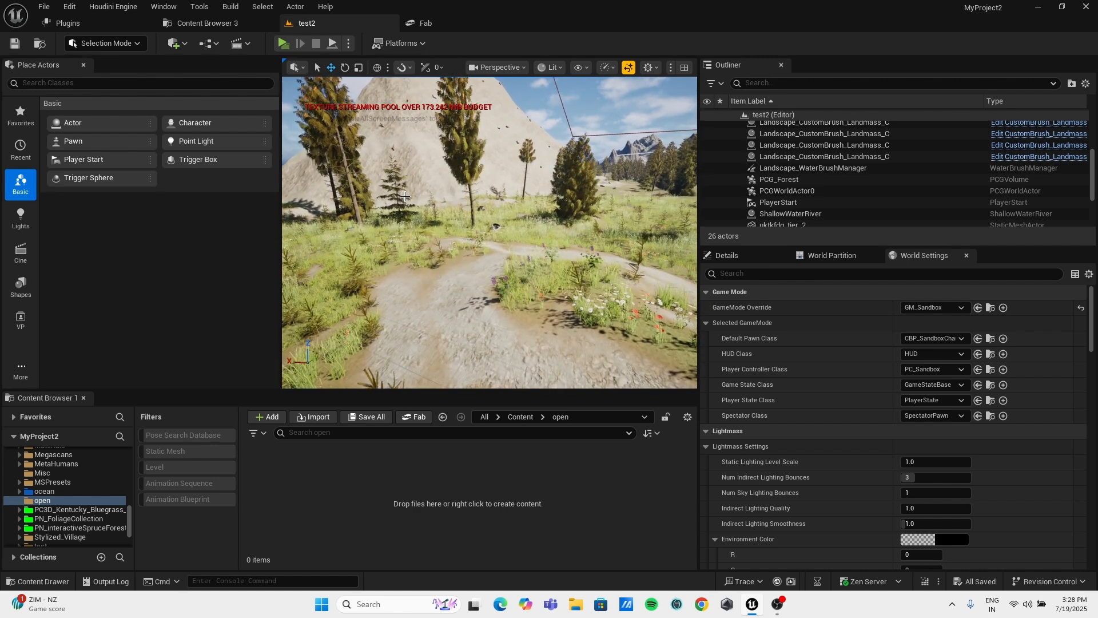
# Create a new level from the Basic template.
pyautogui.click(44, 7)
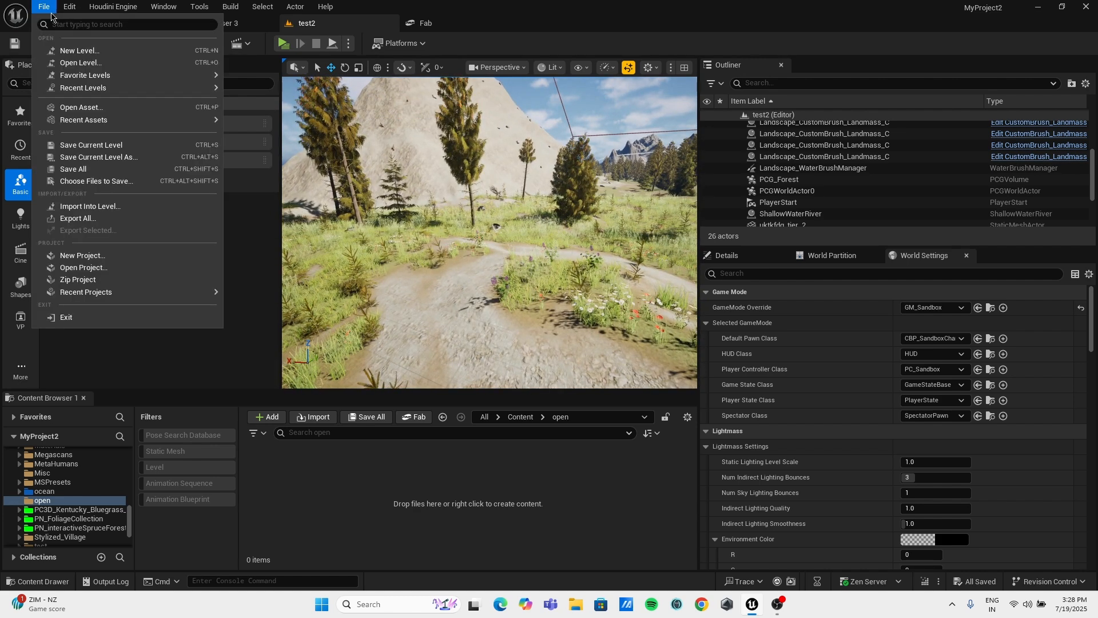
pyautogui.click(101, 57)
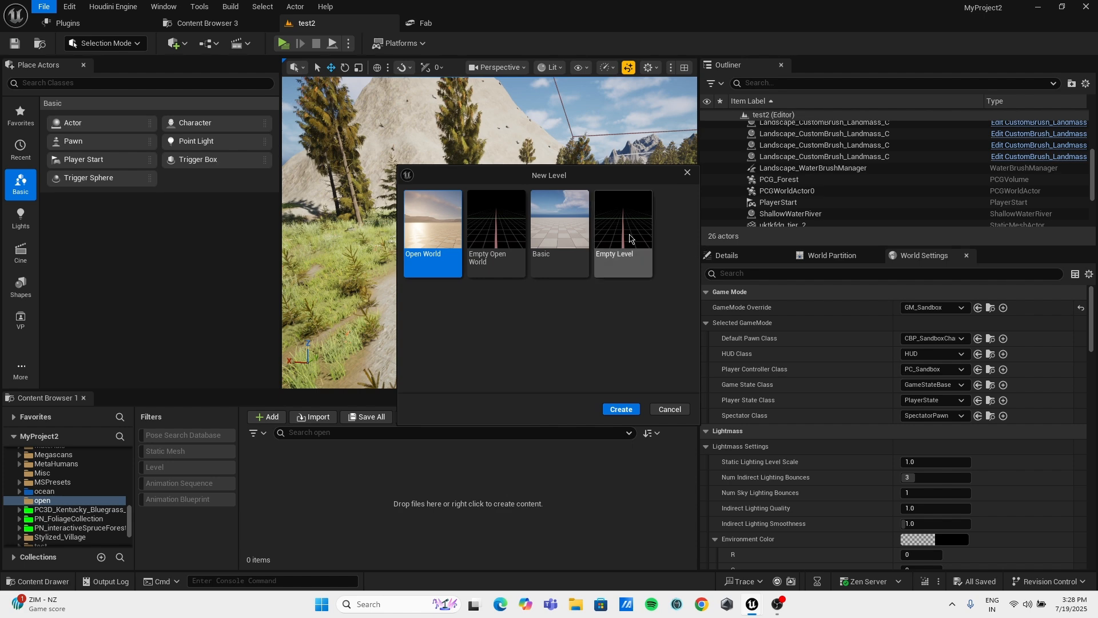
pyautogui.click(564, 221)
pyautogui.click(621, 410)
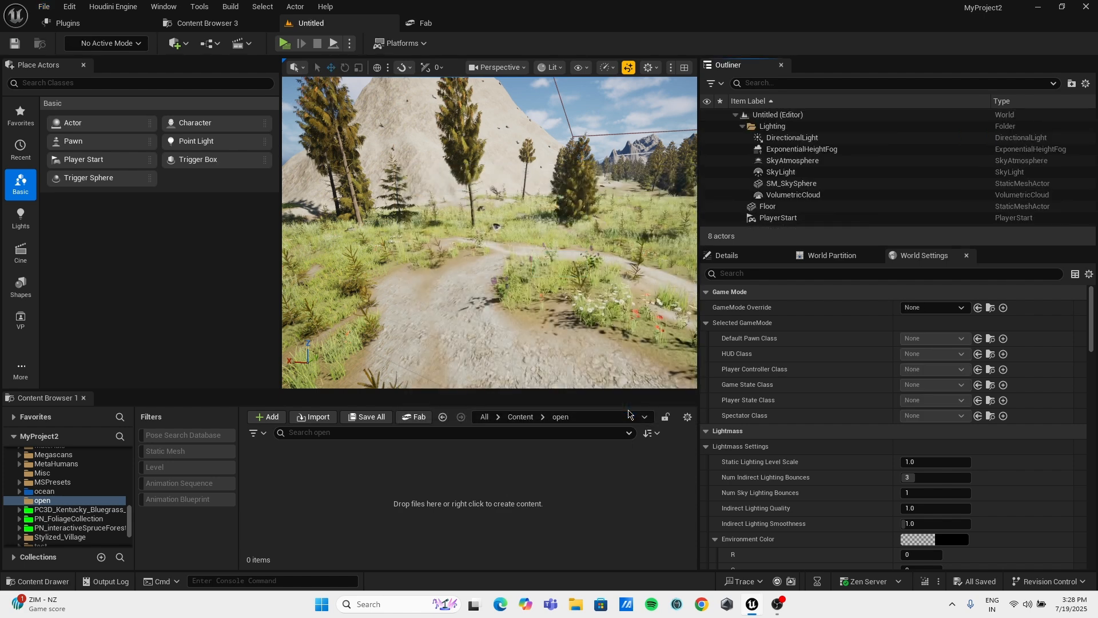
# Delete the default floor from the new level.
pyautogui.press('s')
pyautogui.moveTo(561, 233); pyautogui.dragTo(652, 245, button='right')
pyautogui.click(557, 245)
pyautogui.press('Delete')
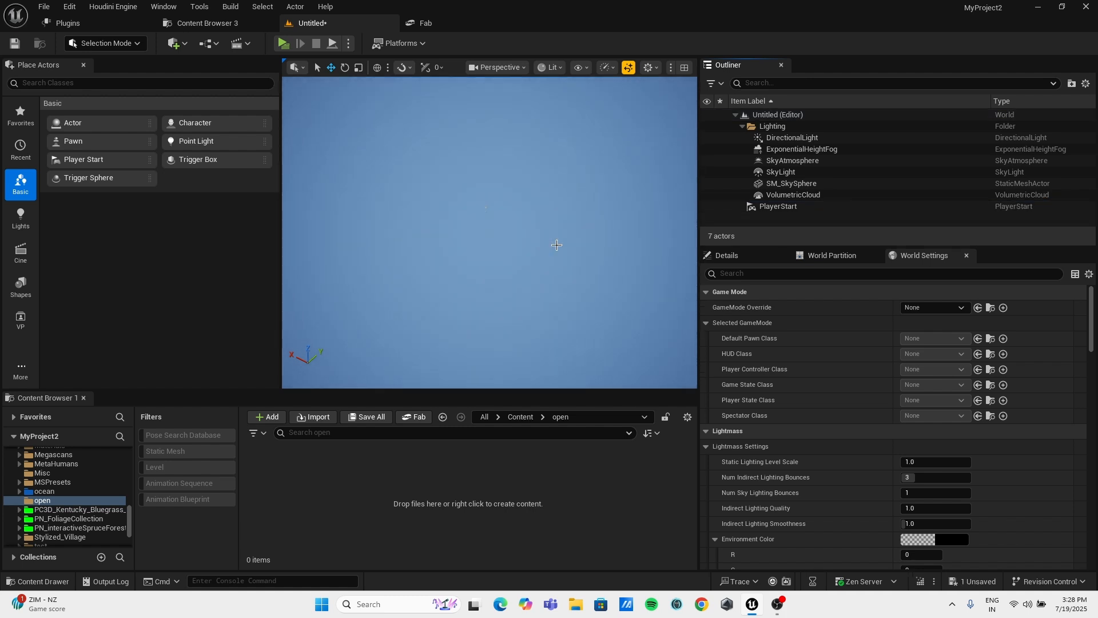
# Create a new landscape with its material reset to None, keeping 63×63 quads per section and 8 × 8 components.
pyautogui.hotkey('shift', '2')
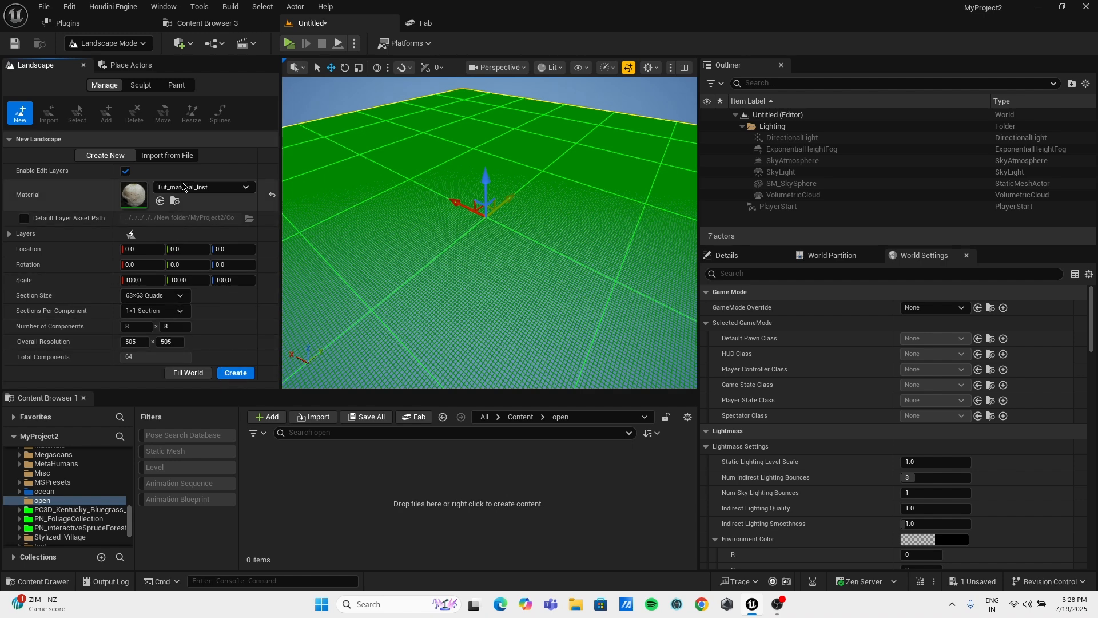
pyautogui.click(272, 195)
pyautogui.scroll(-1, 172, 312)
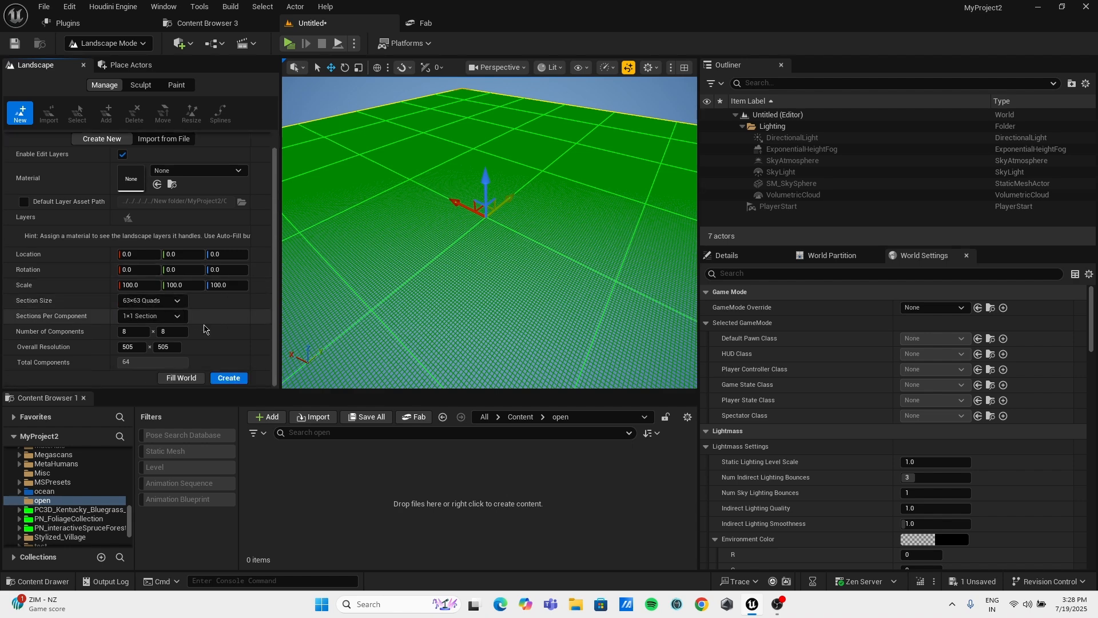
pyautogui.click(244, 378)
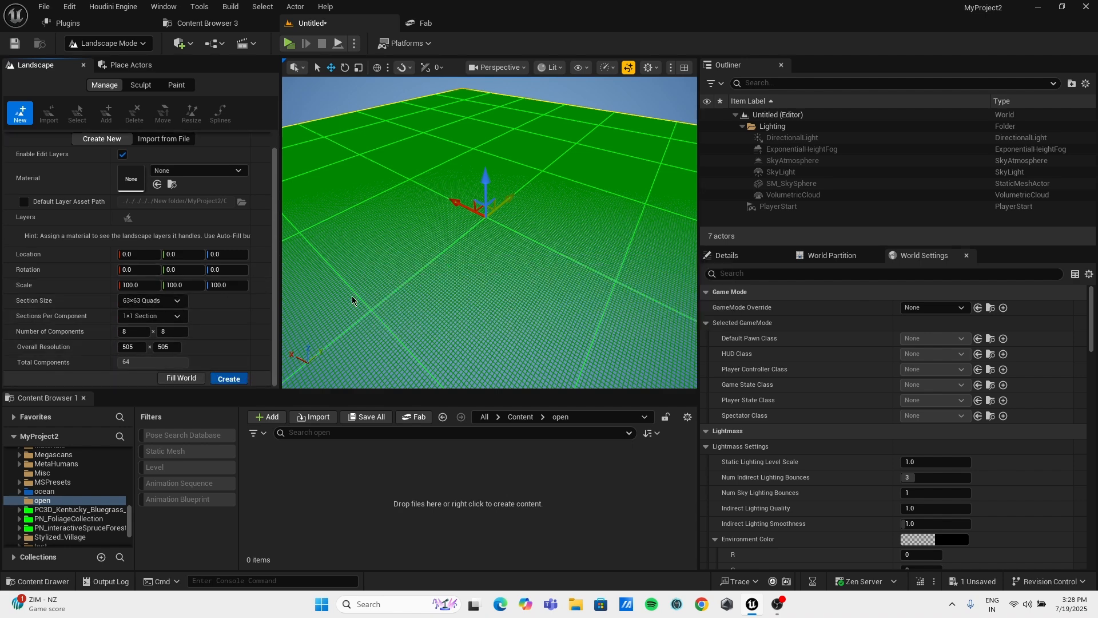
# Add a second layer of the Landscape Edit Layer class to the landscape while in the Blueprint brush tool.
pyautogui.moveTo(490, 233); pyautogui.dragTo(616, 265, button='right')
pyautogui.moveTo(692, 252); pyautogui.dragTo(890, 248)
pyautogui.moveTo(550, 284); pyautogui.dragTo(632, 311, button='right')
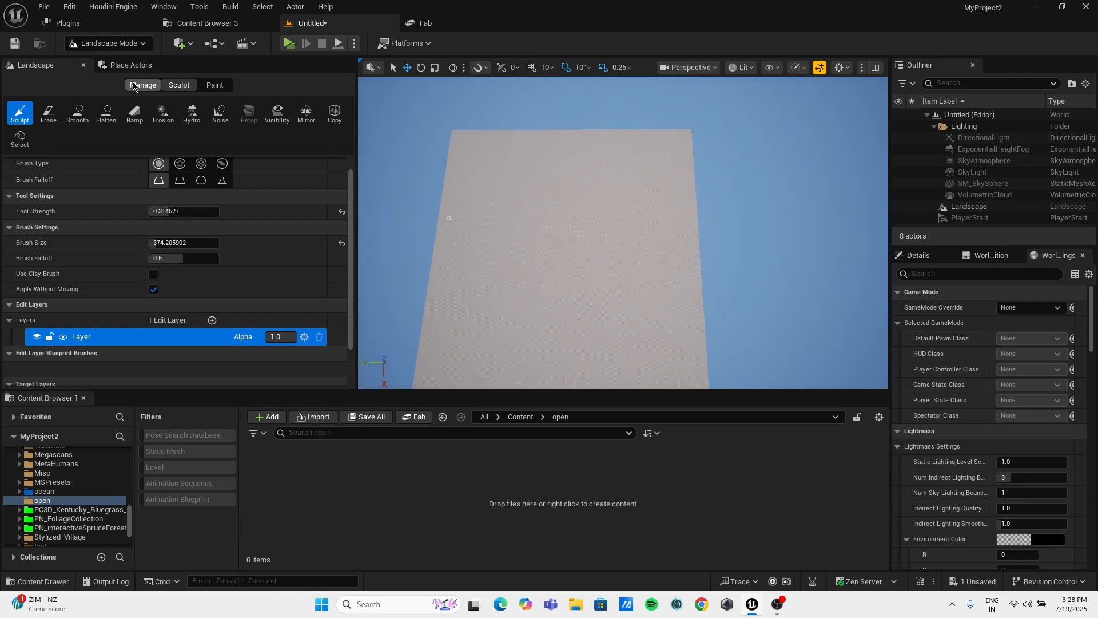
pyautogui.click(133, 86)
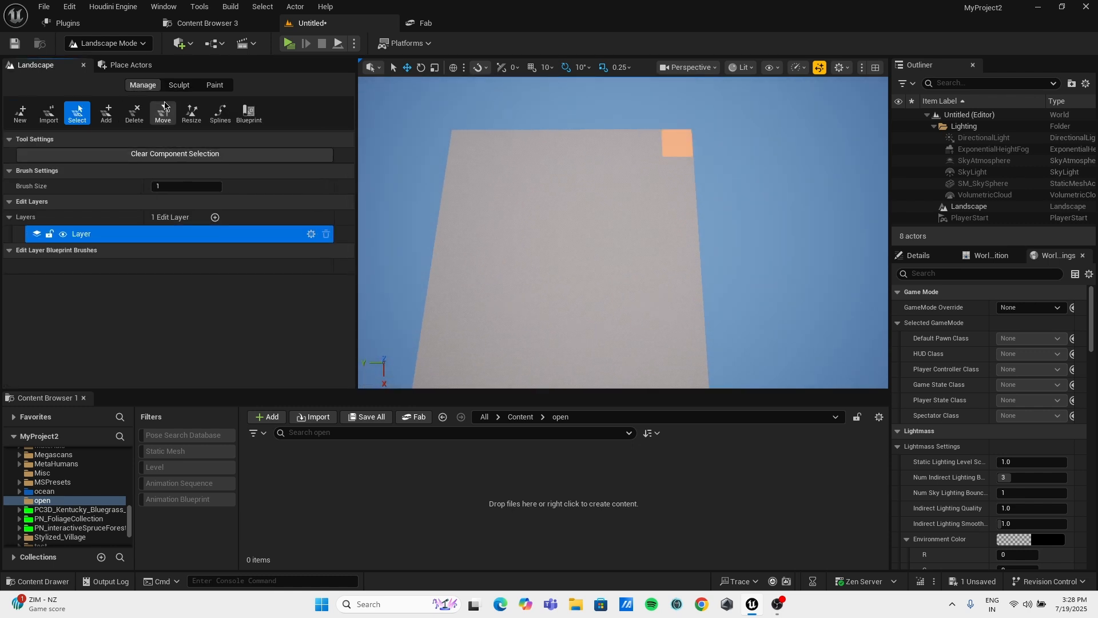
pyautogui.click(246, 123)
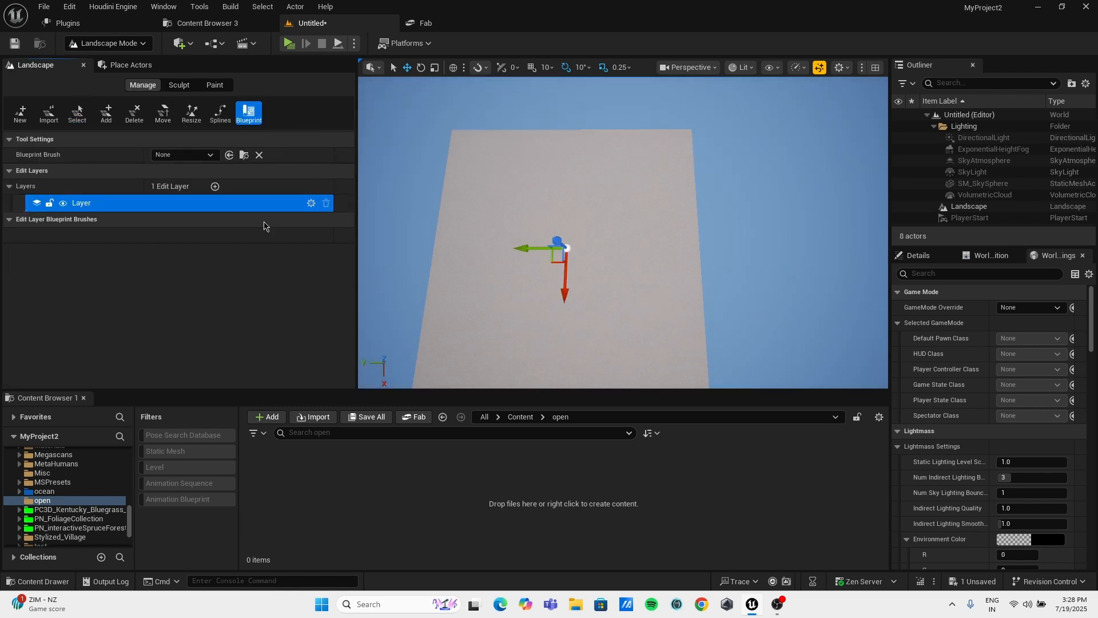
pyautogui.click(215, 187)
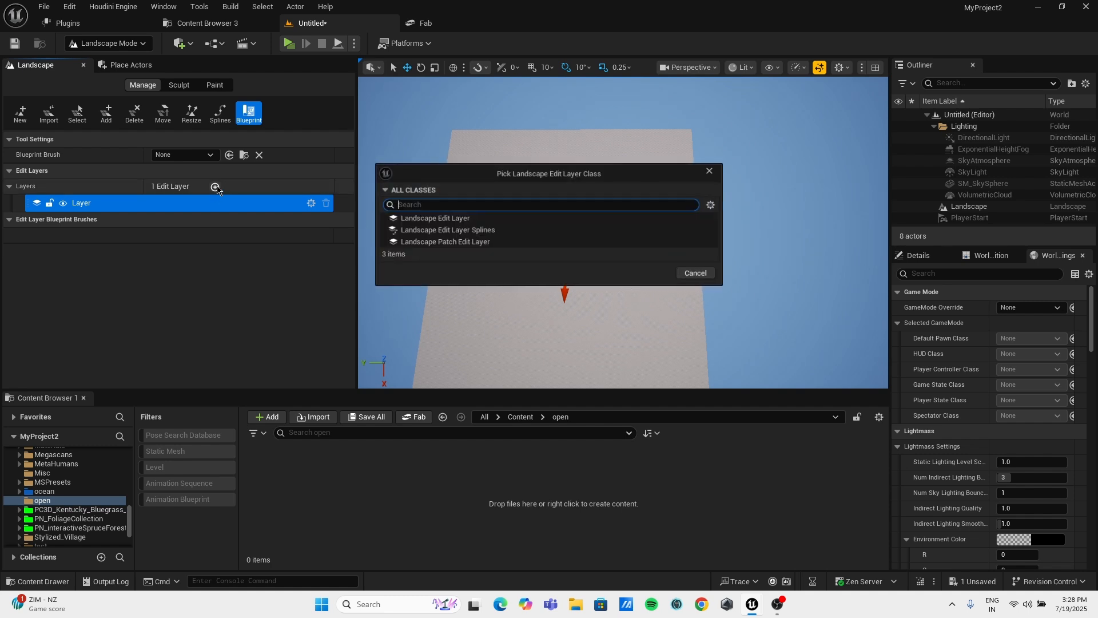
pyautogui.click(450, 220)
pyautogui.click(656, 274)
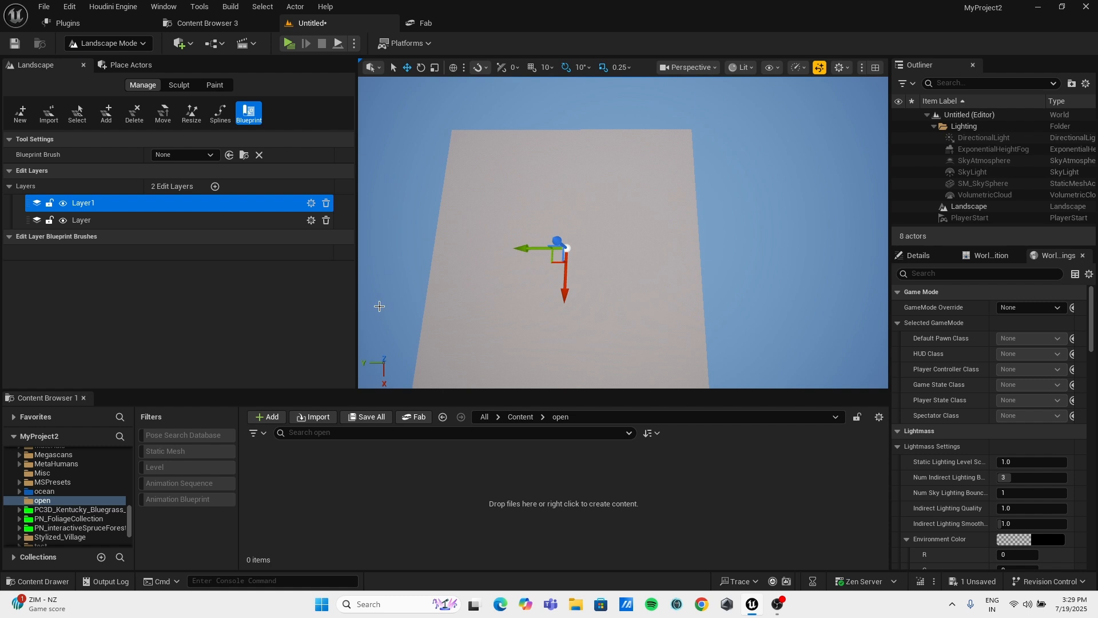
# Rename the newly added landscape edit layer to "Height Layer".
pyautogui.rightClick(123, 203)
pyautogui.moveTo(196, 240)
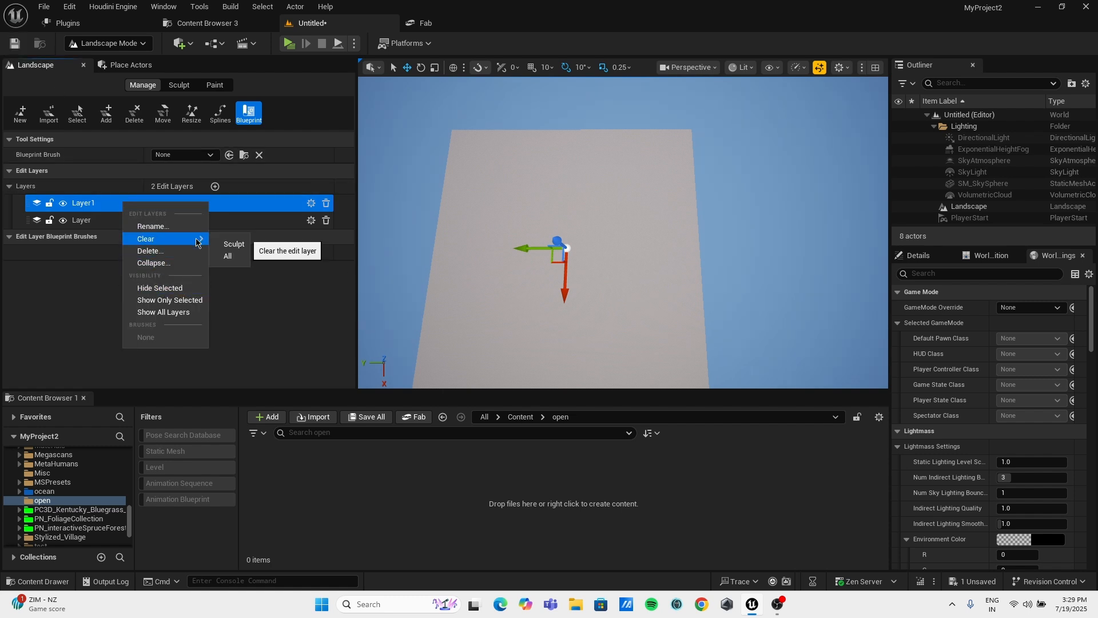
pyautogui.click(192, 225)
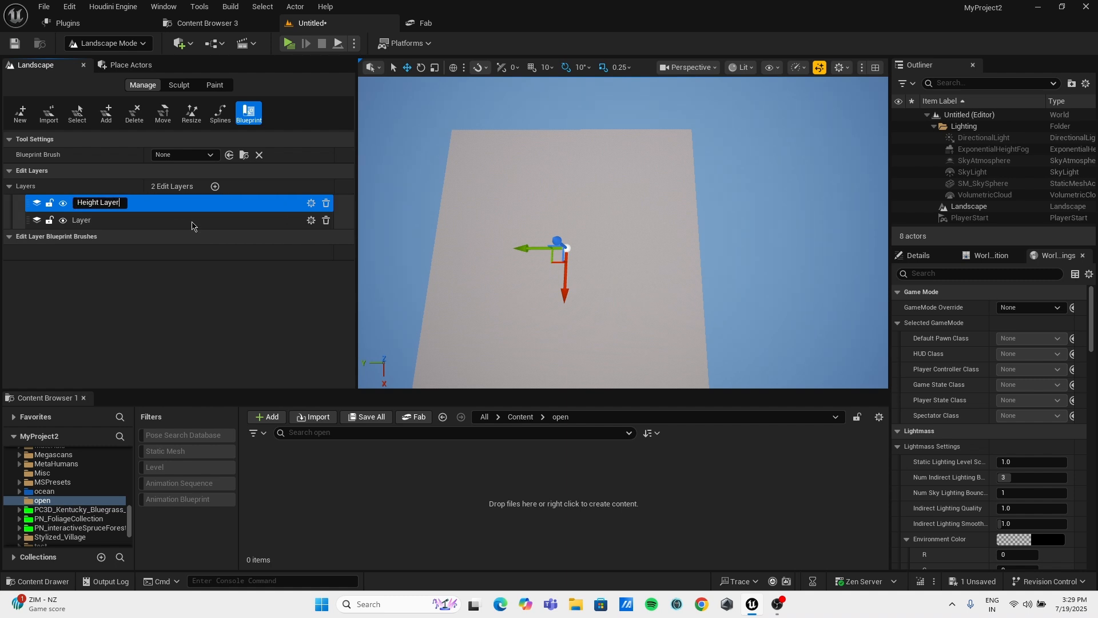
pyautogui.press('Return')
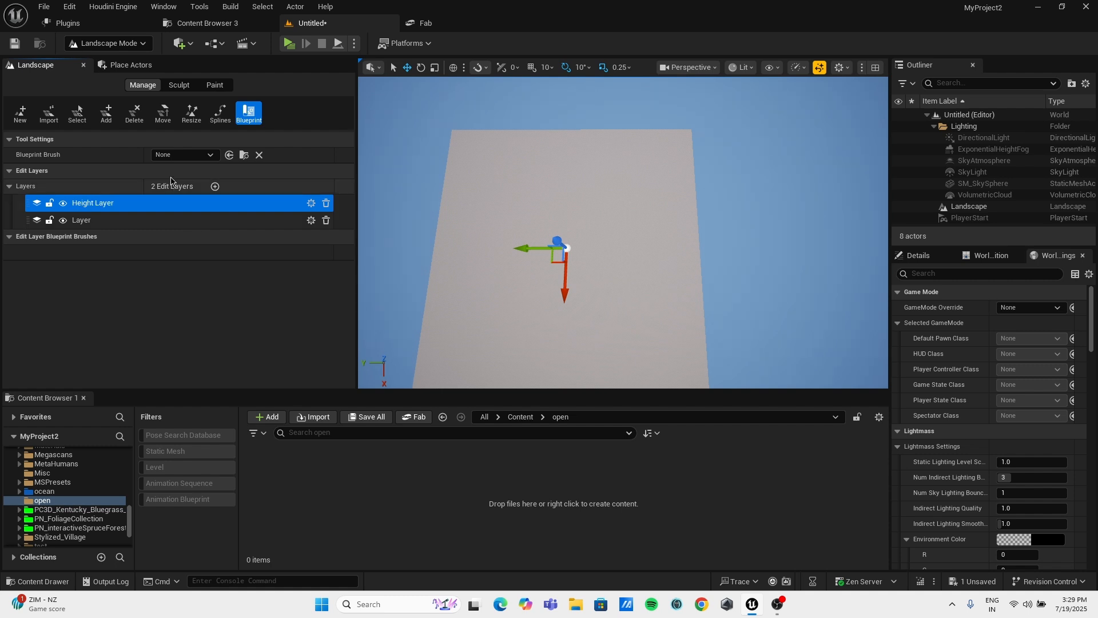
# Place a CustomBrush_Landmass blueprint brush on the landscape in the Height Layer.
pyautogui.click(183, 155)
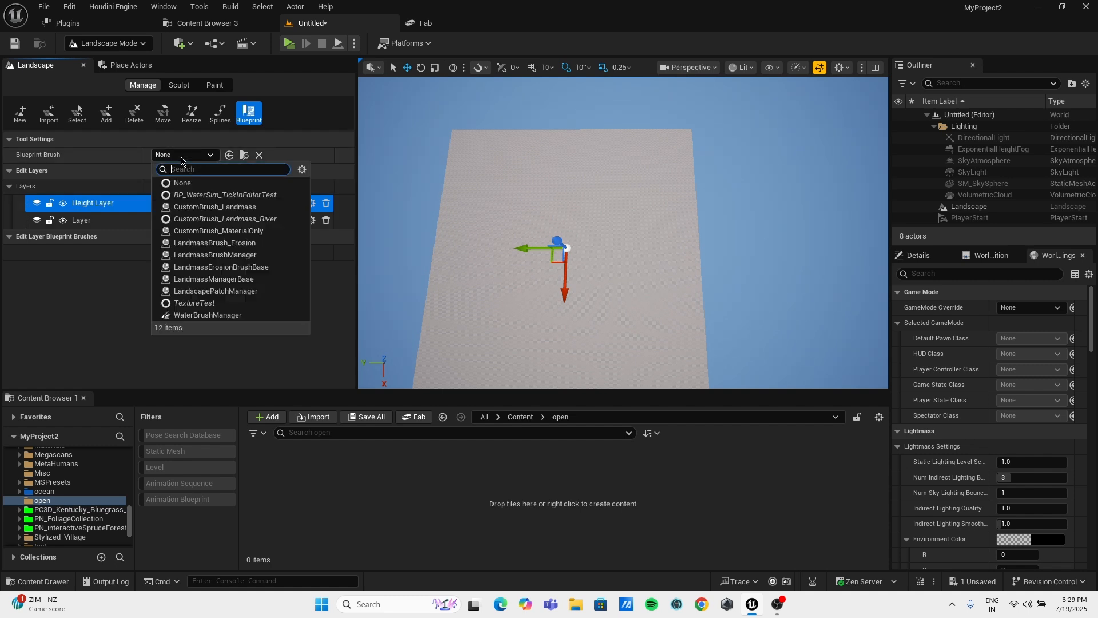
pyautogui.click(235, 207)
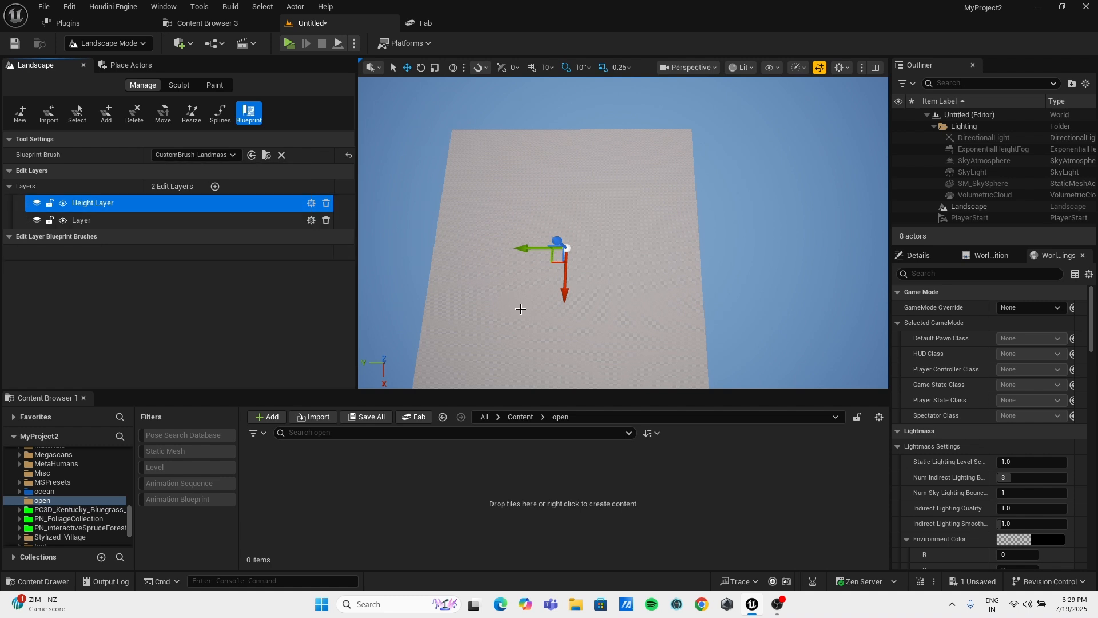
pyautogui.click(520, 308)
pyautogui.moveTo(572, 326)
pyautogui.mouseDown(button='right')
pyautogui.moveTo(572, 346)
pyautogui.moveTo(569, 303)
pyautogui.moveTo(492, 360)
pyautogui.mouseUp(button='right')
pyautogui.moveTo(549, 286)
pyautogui.mouseDown(button='right')
pyautogui.moveTo(535, 251)
pyautogui.moveTo(578, 226)
pyautogui.moveTo(592, 260)
pyautogui.moveTo(545, 296)
pyautogui.mouseUp(button='right')
pyautogui.moveTo(546, 250); pyautogui.dragTo(660, 306)
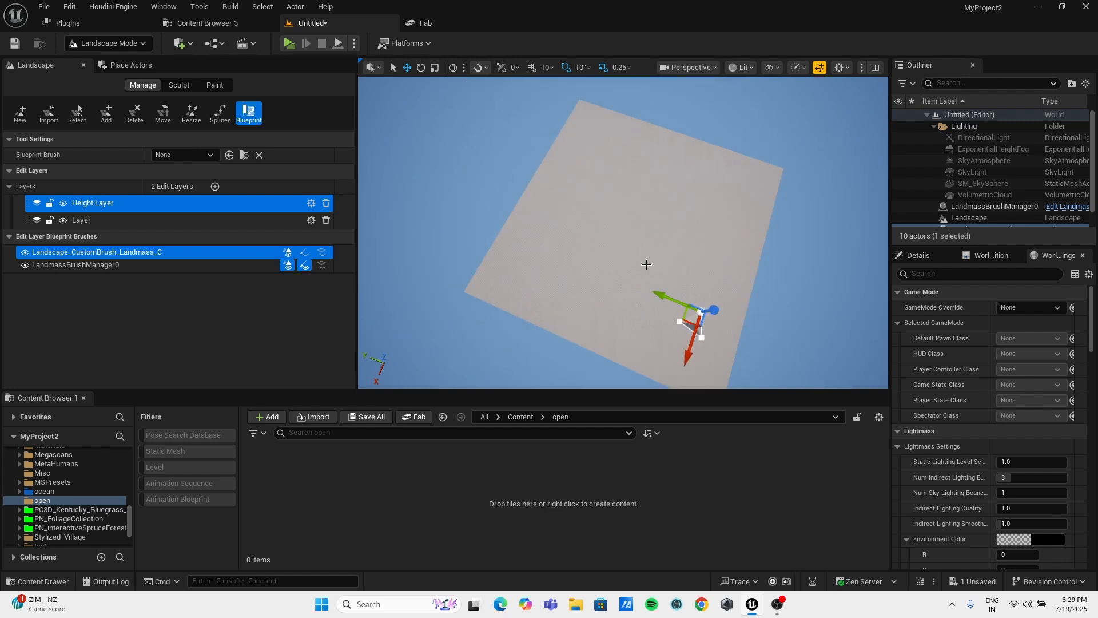
# Spread the landmass brush's spline points outward past the landscape's edges so its outline encloses the whole terrain.
pyautogui.moveTo(569, 239); pyautogui.dragTo(621, 275, button='right')
pyautogui.moveTo(664, 234)
pyautogui.mouseDown()
pyautogui.moveTo(403, 276)
pyautogui.moveTo(446, 330)
pyautogui.moveTo(455, 370)
pyautogui.mouseUp()
pyautogui.click(692, 233)
pyautogui.moveTo(697, 257); pyautogui.dragTo(737, 366)
pyautogui.moveTo(664, 327); pyautogui.dragTo(759, 321)
pyautogui.click(680, 212)
pyautogui.moveTo(680, 212); pyautogui.dragTo(681, 172, button='right')
pyautogui.moveTo(694, 369); pyautogui.dragTo(679, 155)
pyautogui.moveTo(618, 132); pyautogui.dragTo(415, 95)
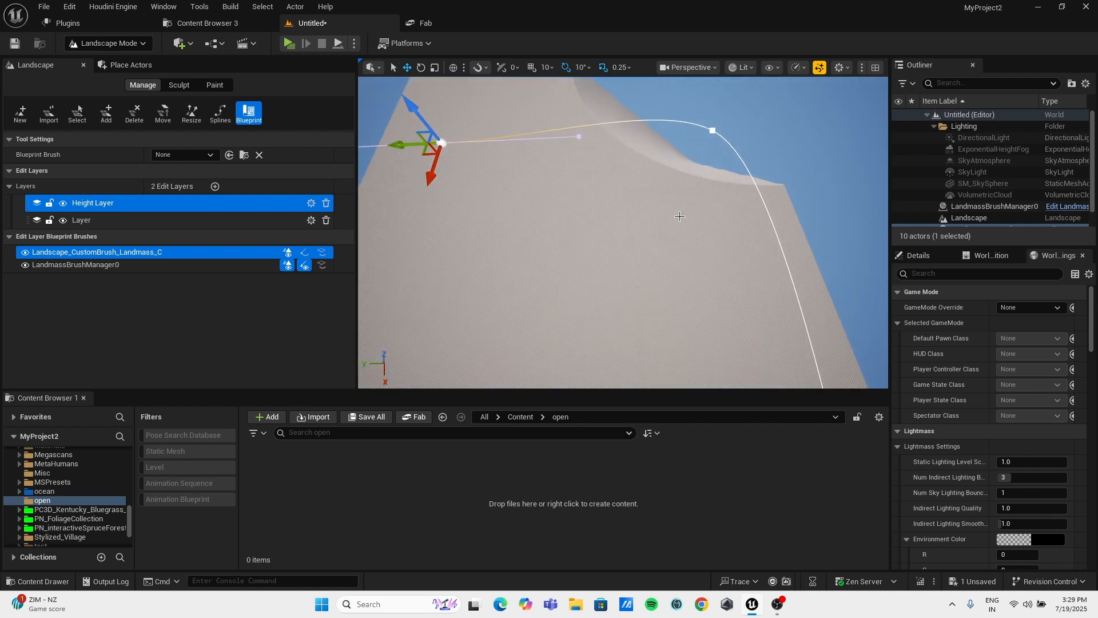
# Set the landmass brush's Displacement Height to 500 to roughen the terrain surface.
pyautogui.click(918, 255)
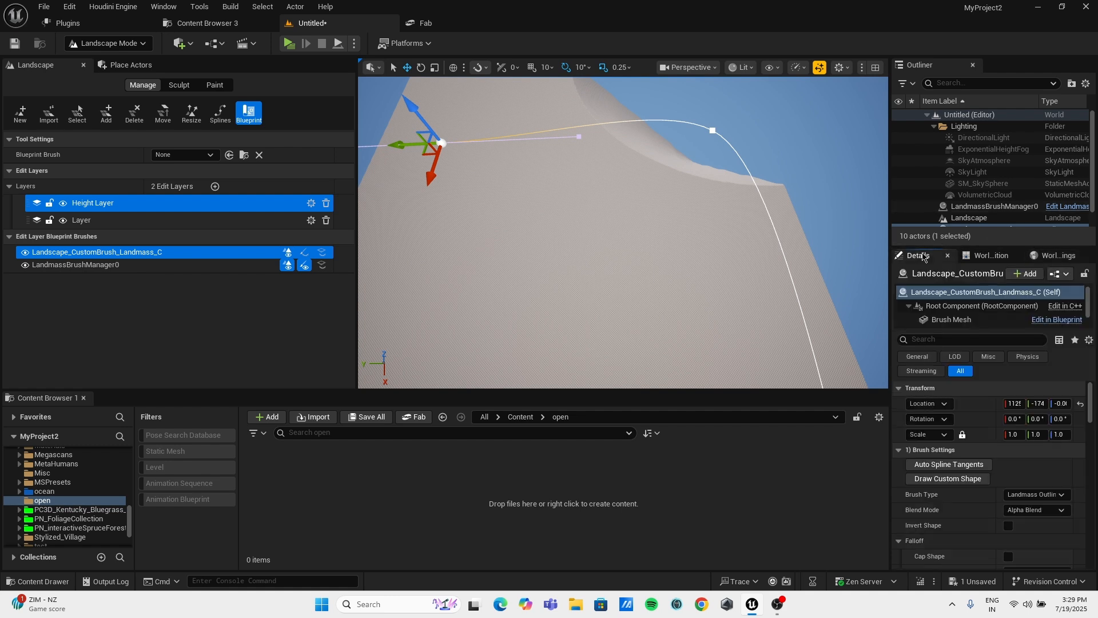
pyautogui.scroll(-3, 986, 420)
pyautogui.scroll(-3, 995, 412)
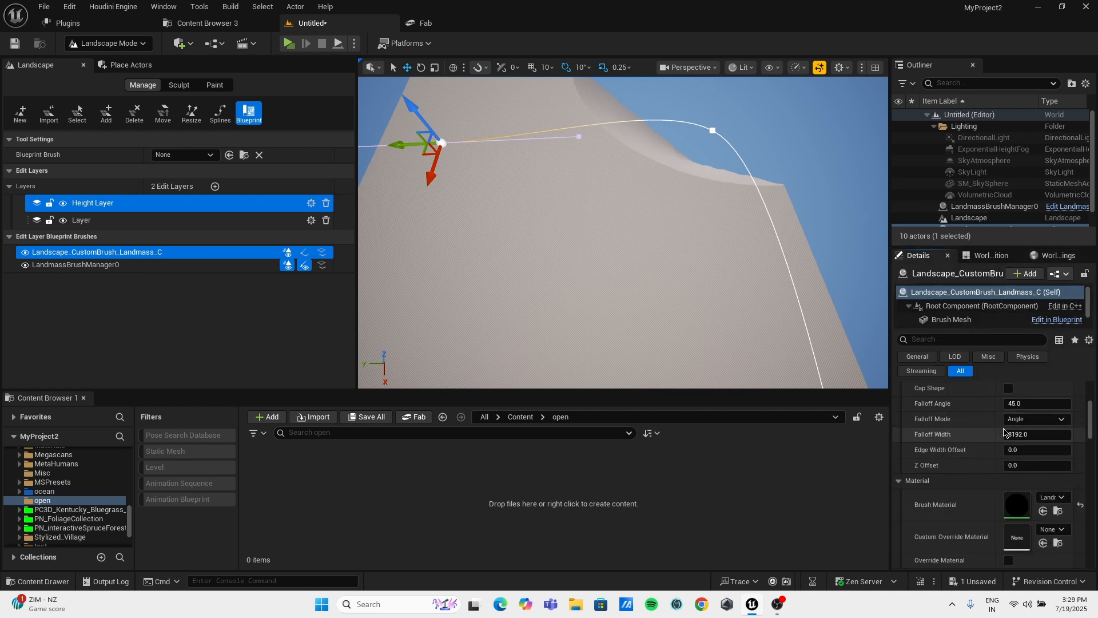
pyautogui.scroll(-10, 1015, 400)
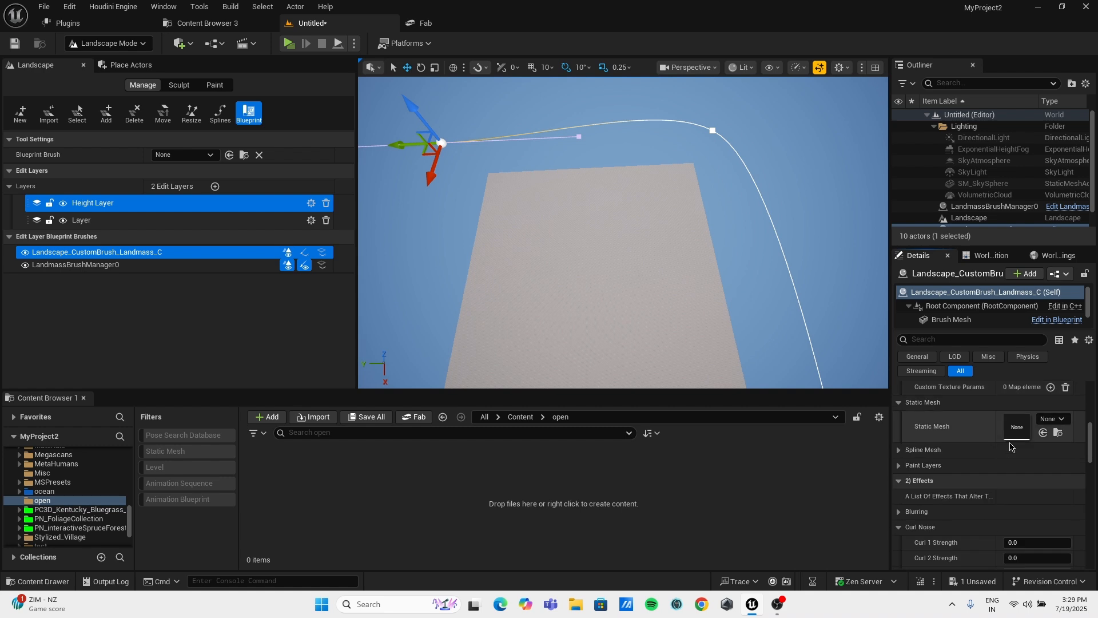
pyautogui.scroll(5, 1029, 429)
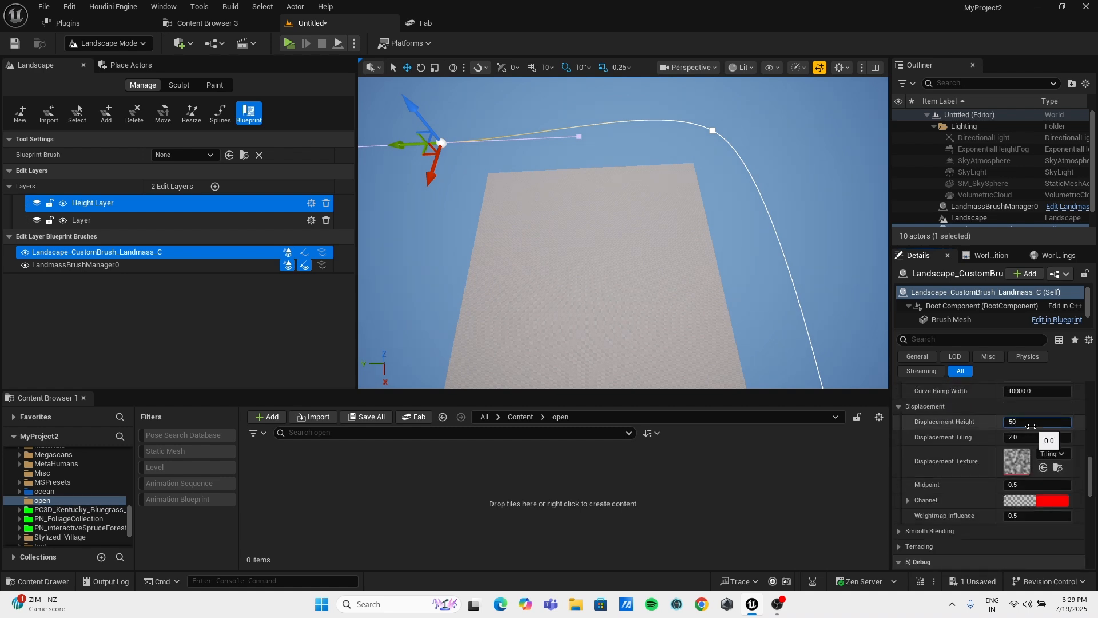
pyautogui.press('Return')
pyautogui.moveTo(686, 240); pyautogui.dragTo(624, 292, button='right')
pyautogui.press('w')
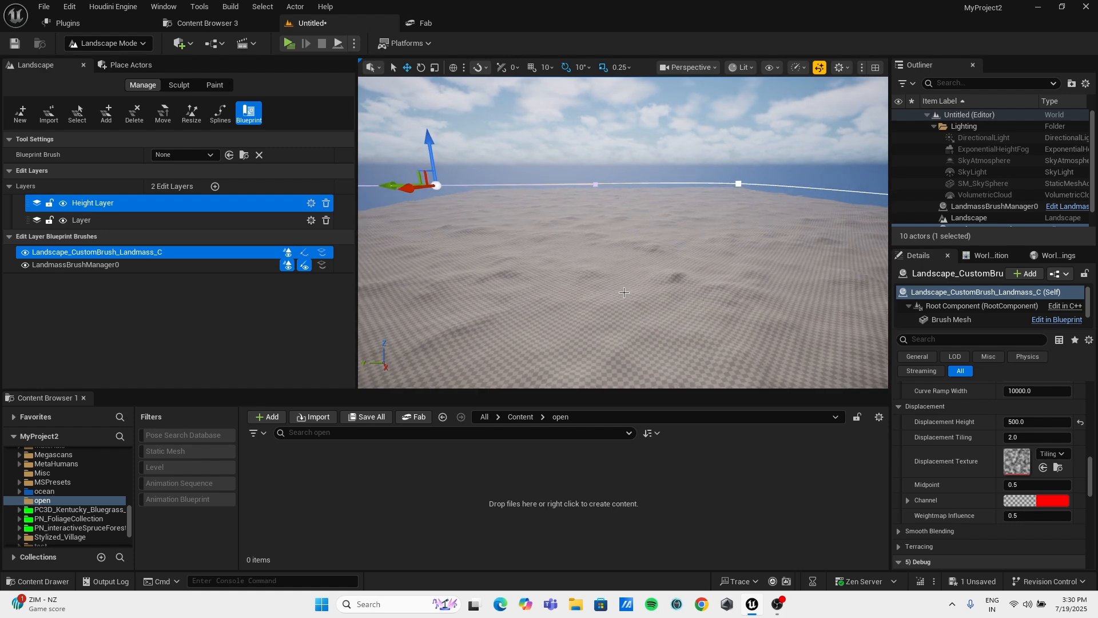
# Save the level as "openworld" in the open content folder.
pyautogui.hotkey('ctrl', 's')
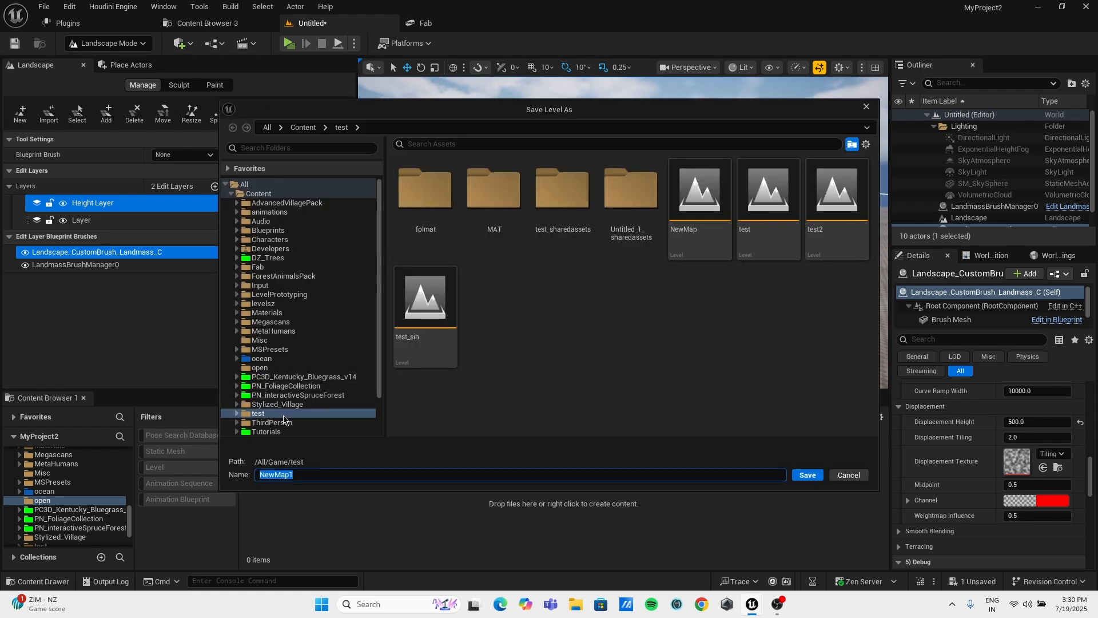
pyautogui.click(269, 368)
pyautogui.click(262, 481)
pyautogui.press('BackSpace')
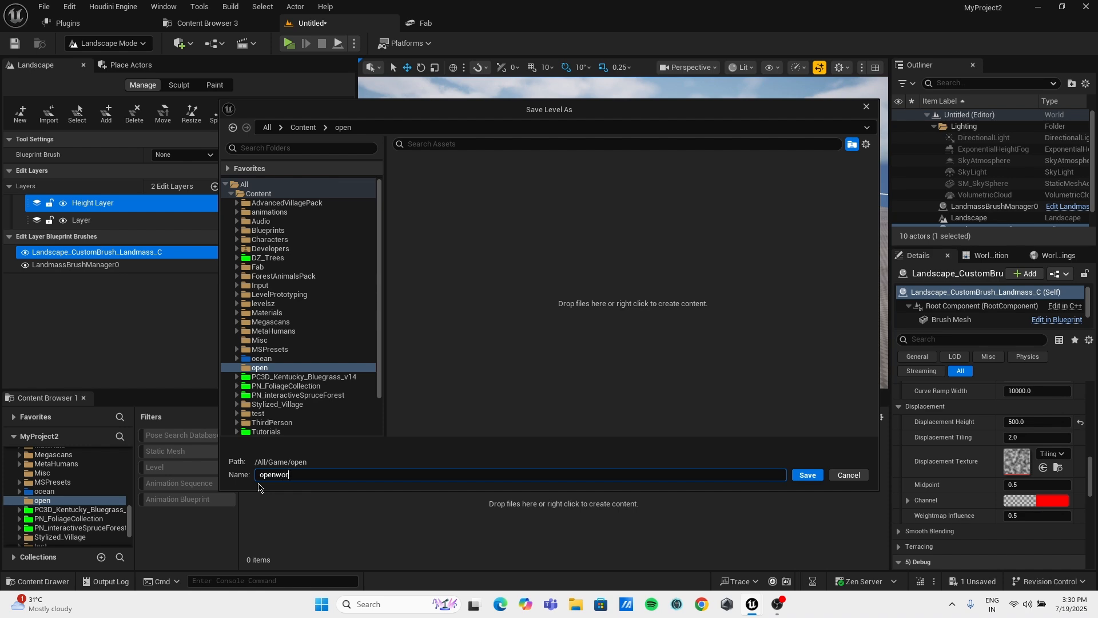
pyautogui.press('Return')
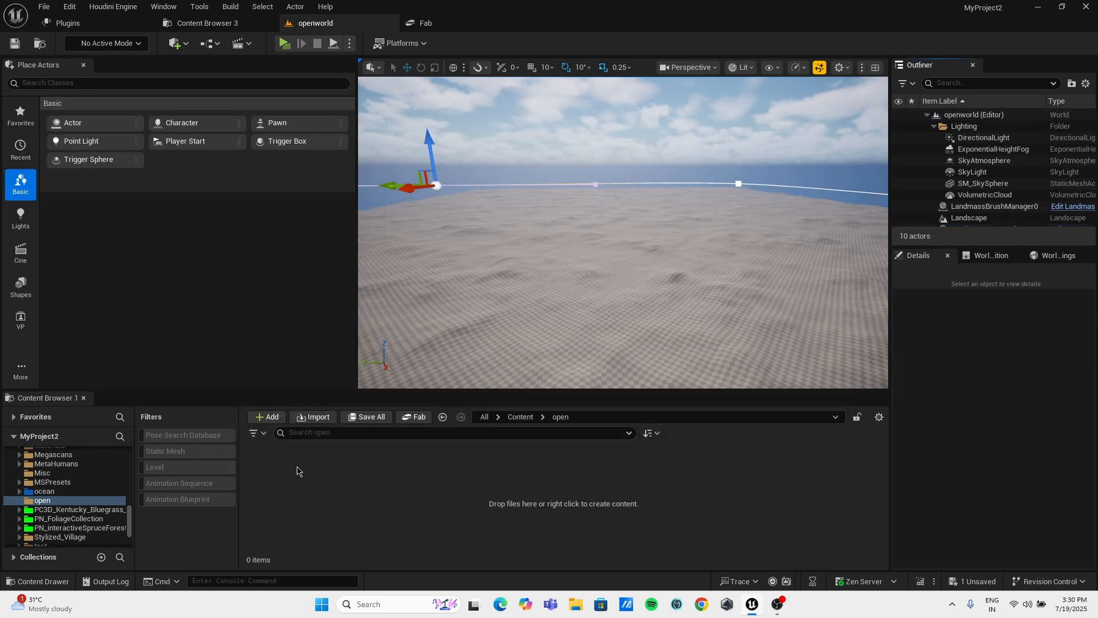
# Create a new folder named "mat" inside the open folder and open it.
pyautogui.moveTo(623, 229); pyautogui.dragTo(672, 222, button='right')
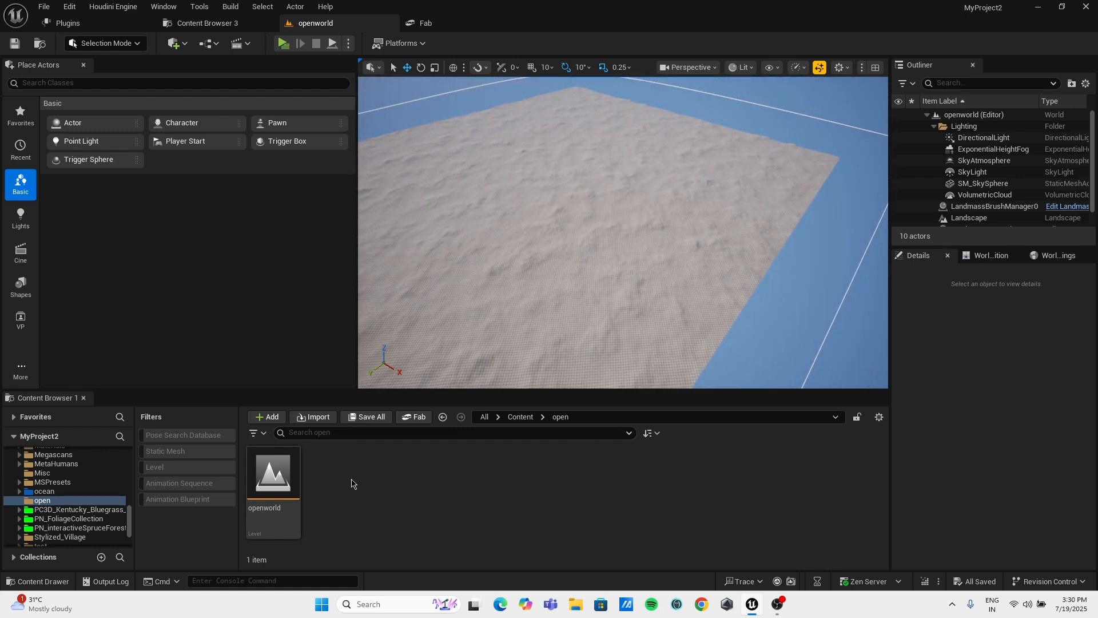
pyautogui.rightClick(349, 486)
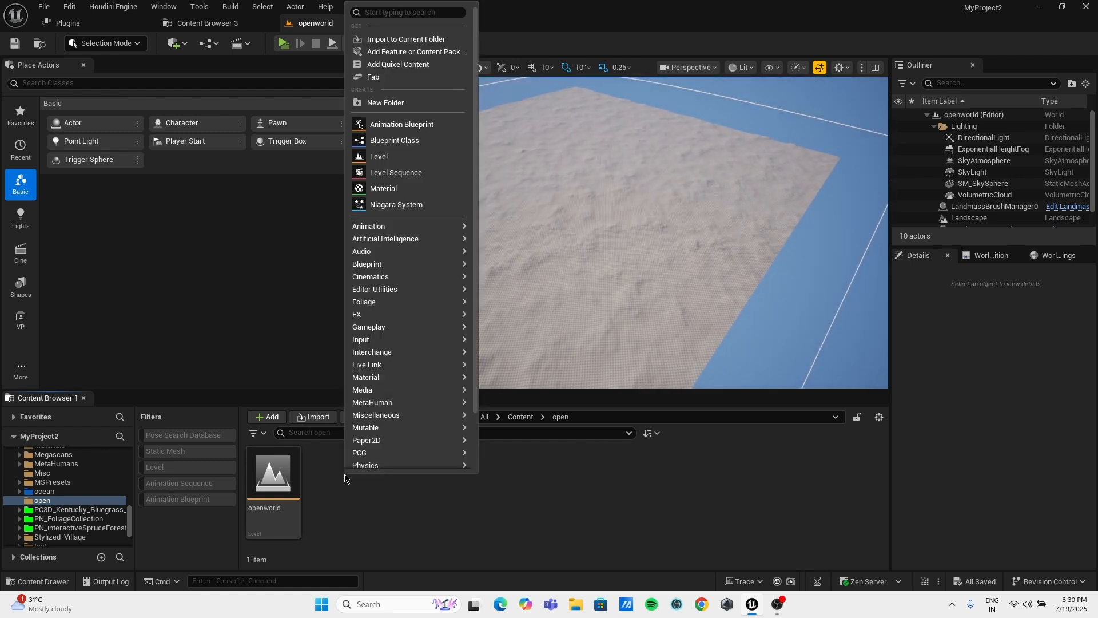
pyautogui.click(409, 106)
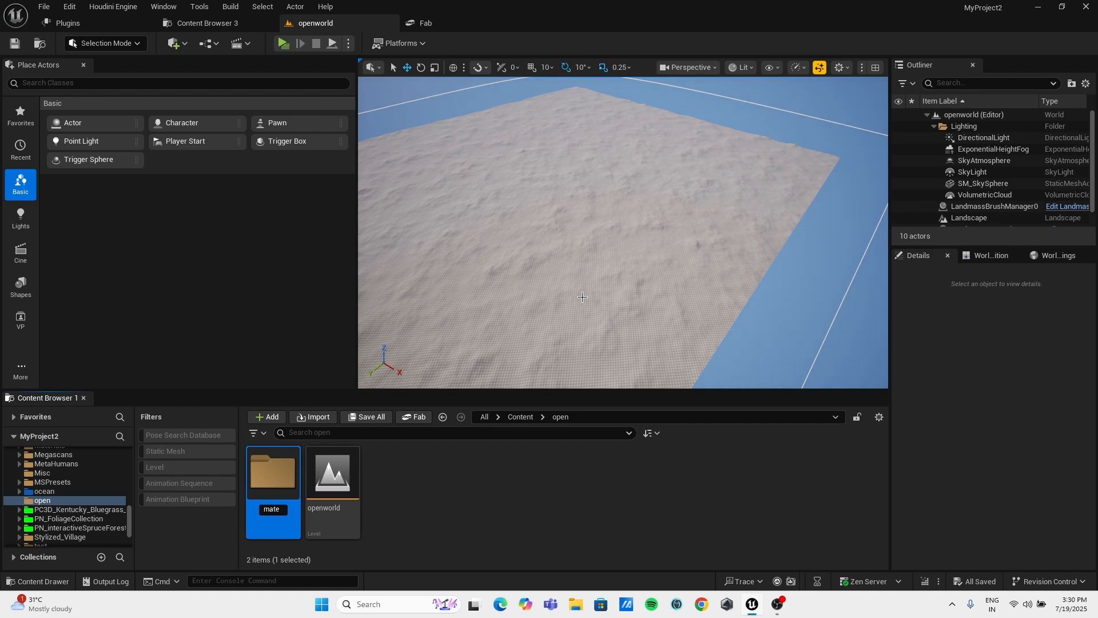
pyautogui.press('Return')
pyautogui.press('Return')
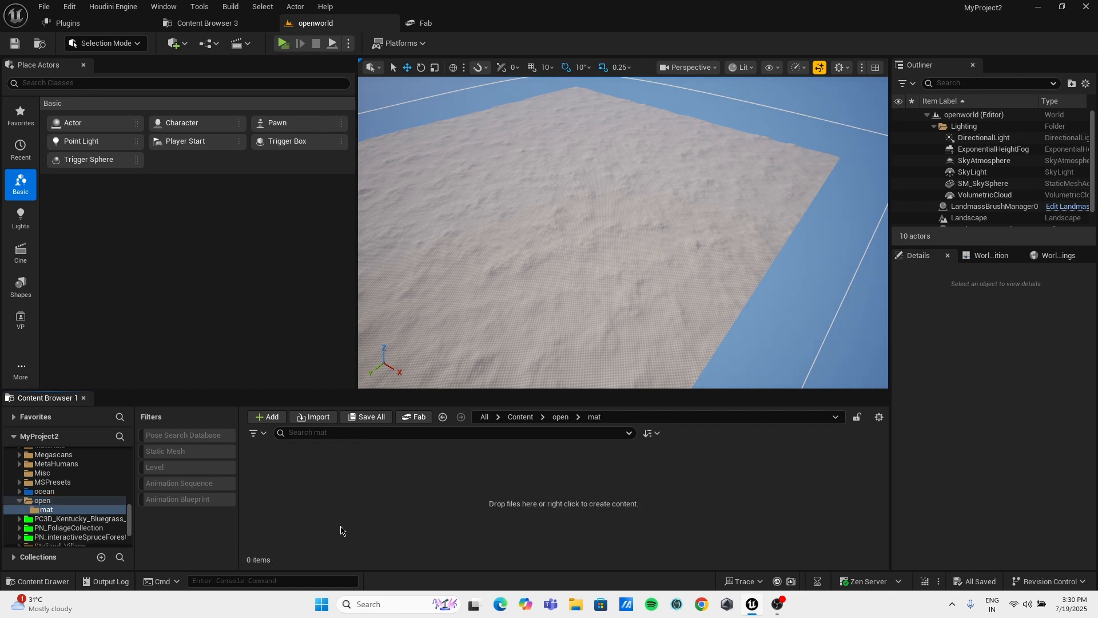
# Create a material named "OpenWorldMat" in the mat folder and open it for editing.
pyautogui.rightClick(339, 527)
pyautogui.click(396, 257)
pyautogui.press('BackSpace')
pyautogui.write('0')
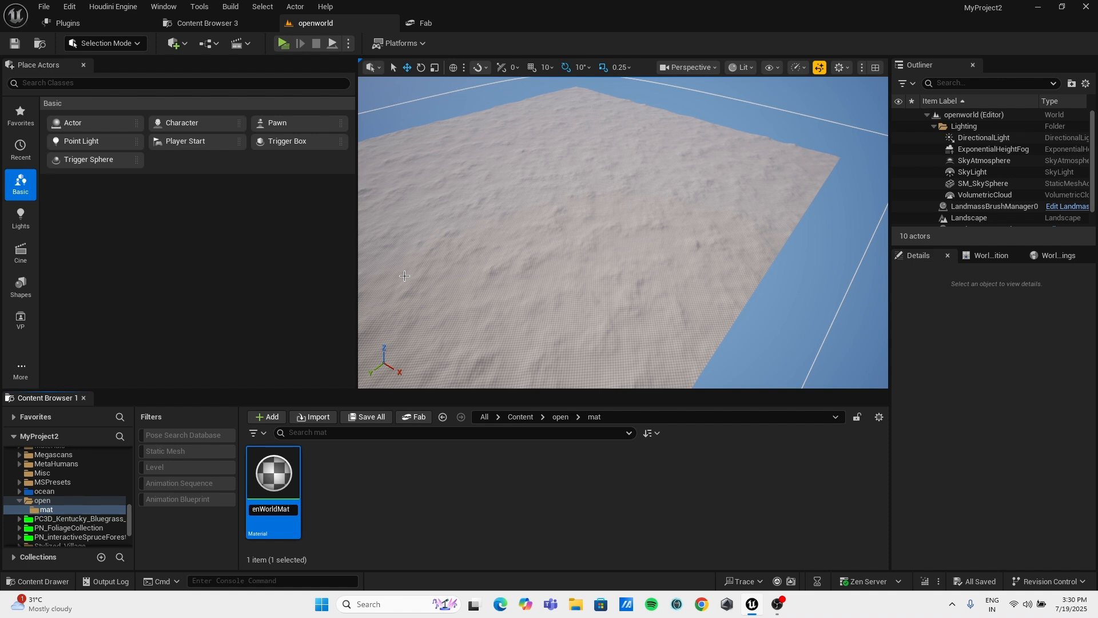
pyautogui.press('Return')
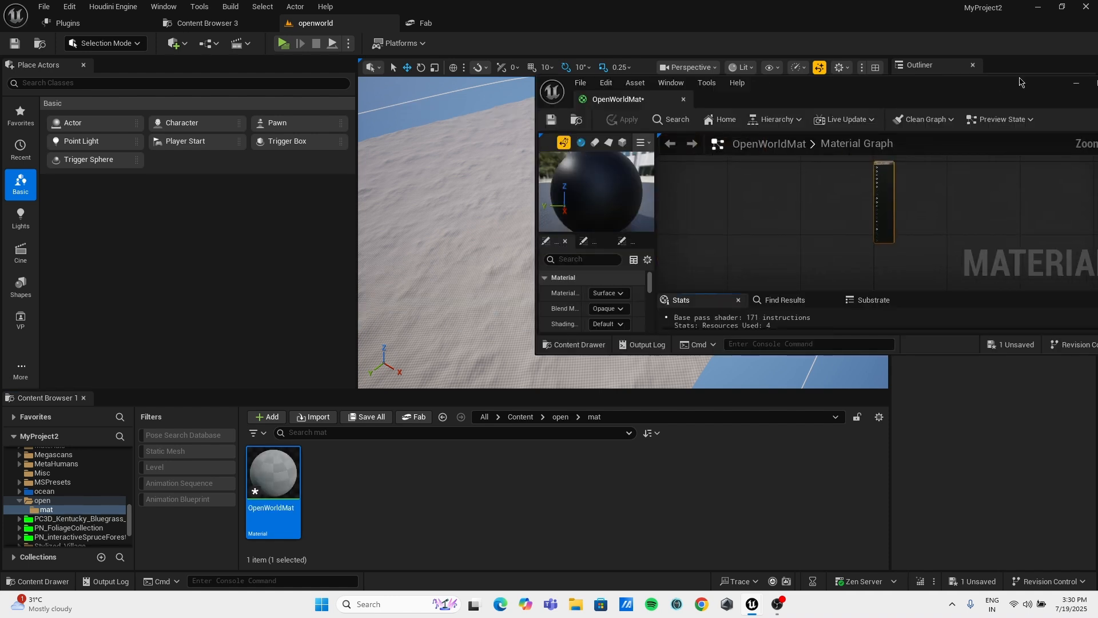
# Dock the OpenWorldMat material editor alongside the main editor tabs and enable Use Material Attributes for the material.
pyautogui.moveTo(595, 100); pyautogui.dragTo(542, 24)
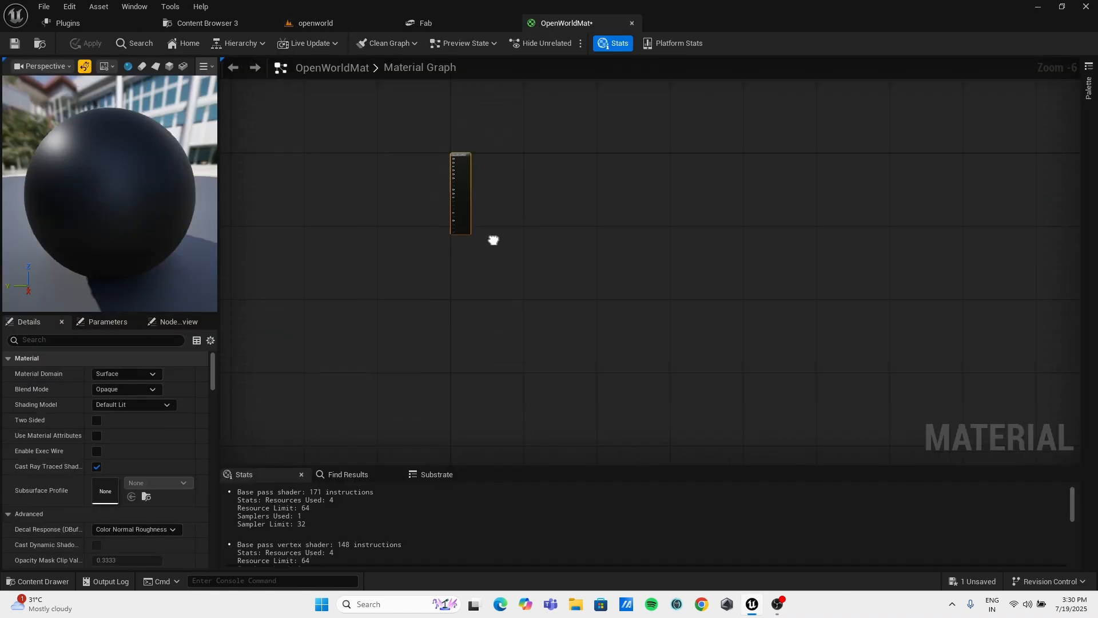
pyautogui.scroll(5, 485, 214)
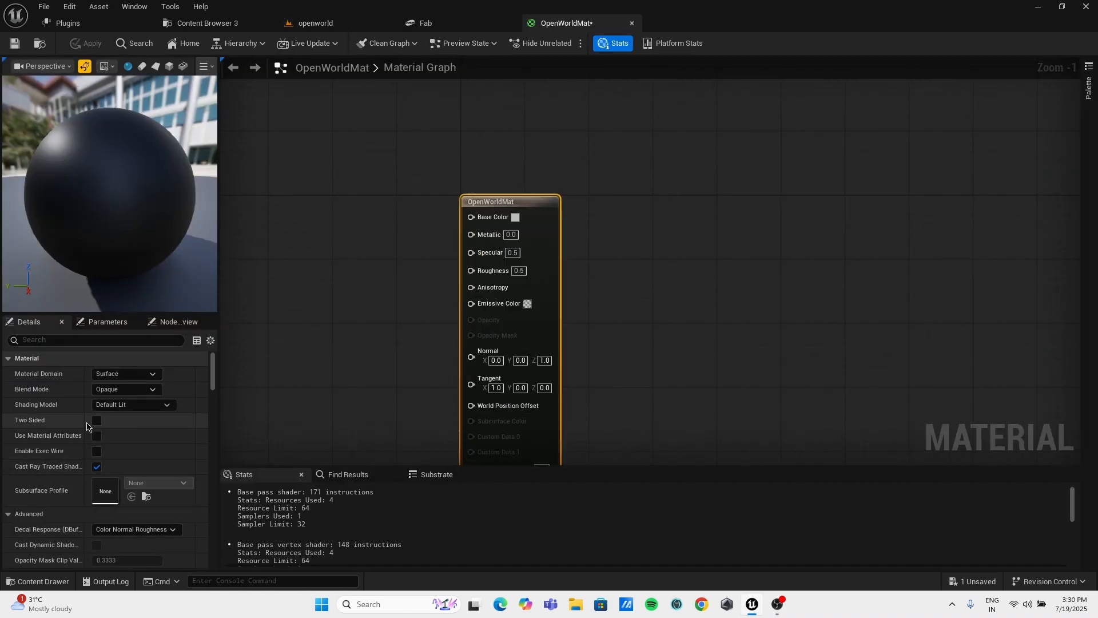
pyautogui.click(97, 436)
pyautogui.moveTo(327, 289); pyautogui.dragTo(568, 348, button='right')
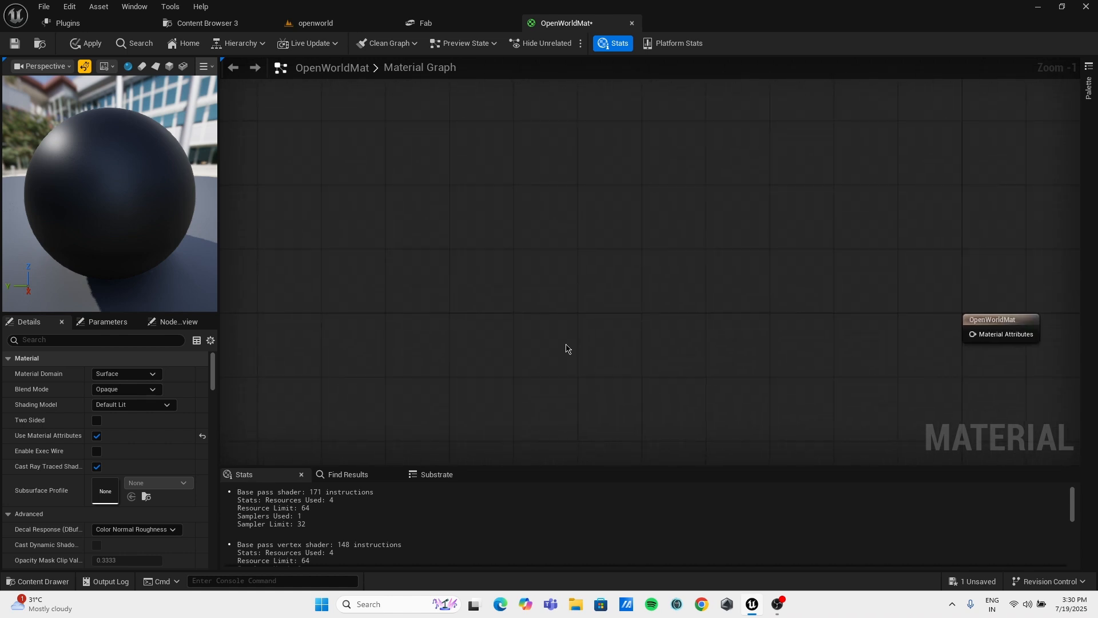
# Browse the project content to the Surfaces folder inside Fab/Megascans.
pyautogui.click(37, 581)
pyautogui.click(524, 385)
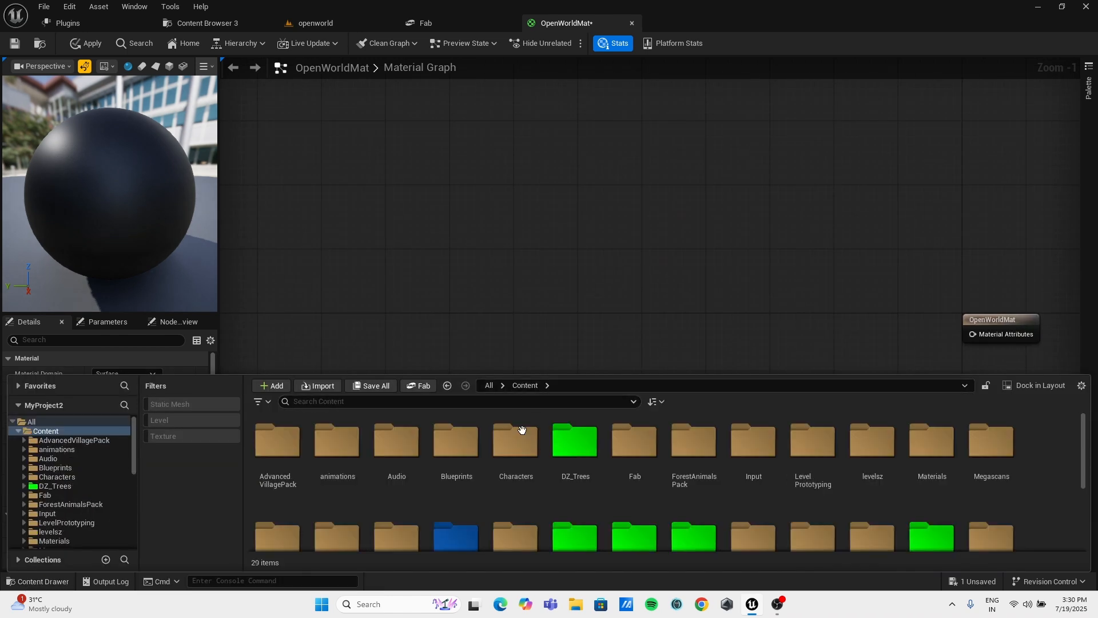
pyautogui.doubleClick(639, 485)
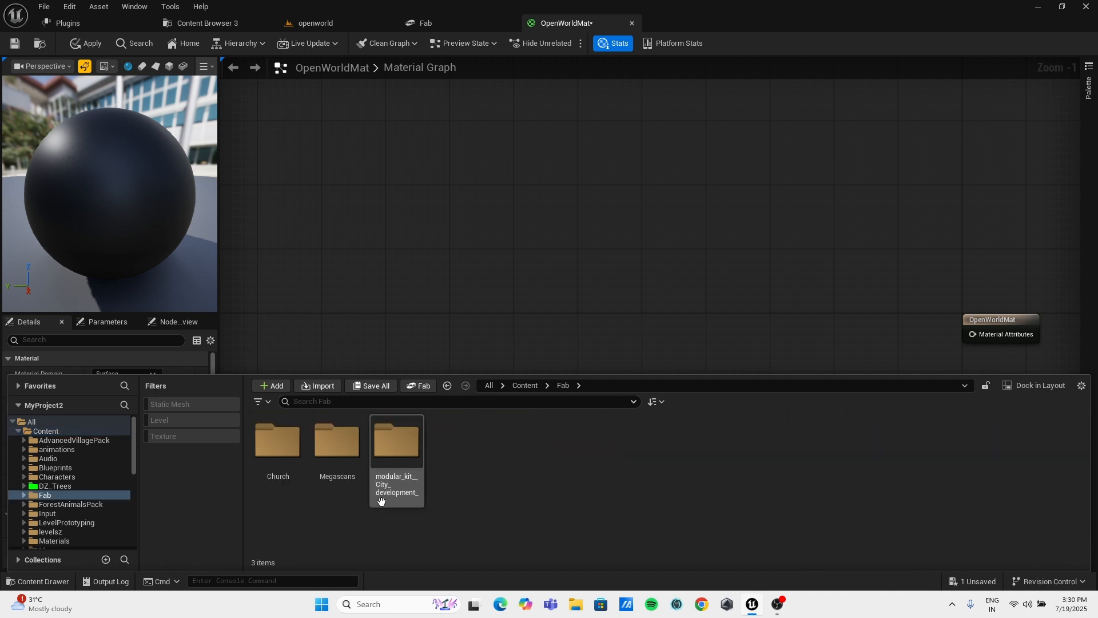
pyautogui.doubleClick(343, 482)
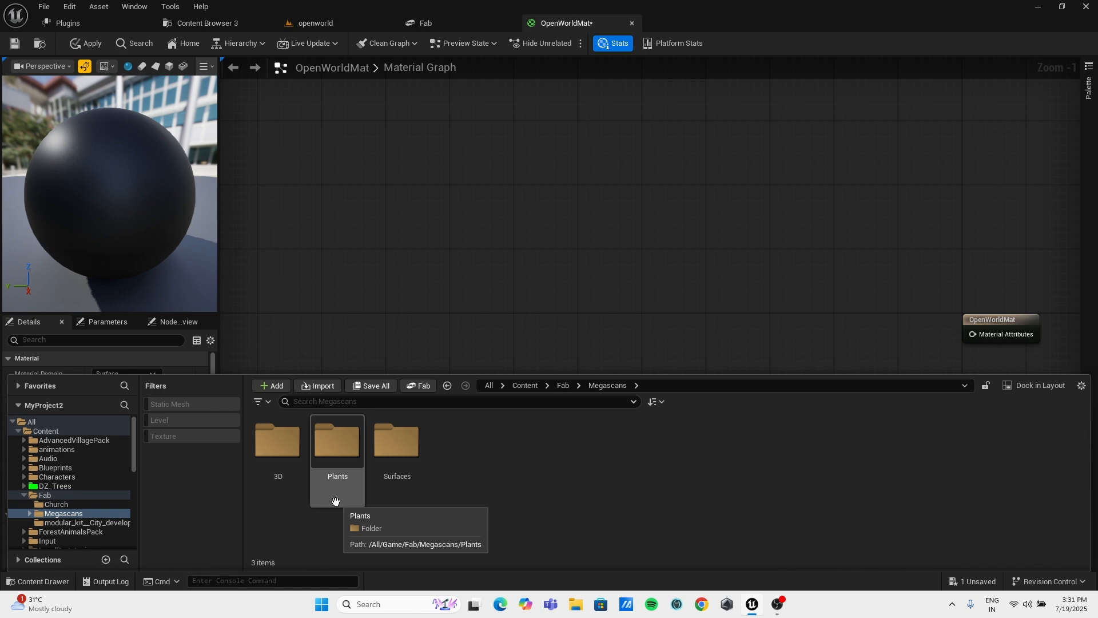
pyautogui.doubleClick(391, 449)
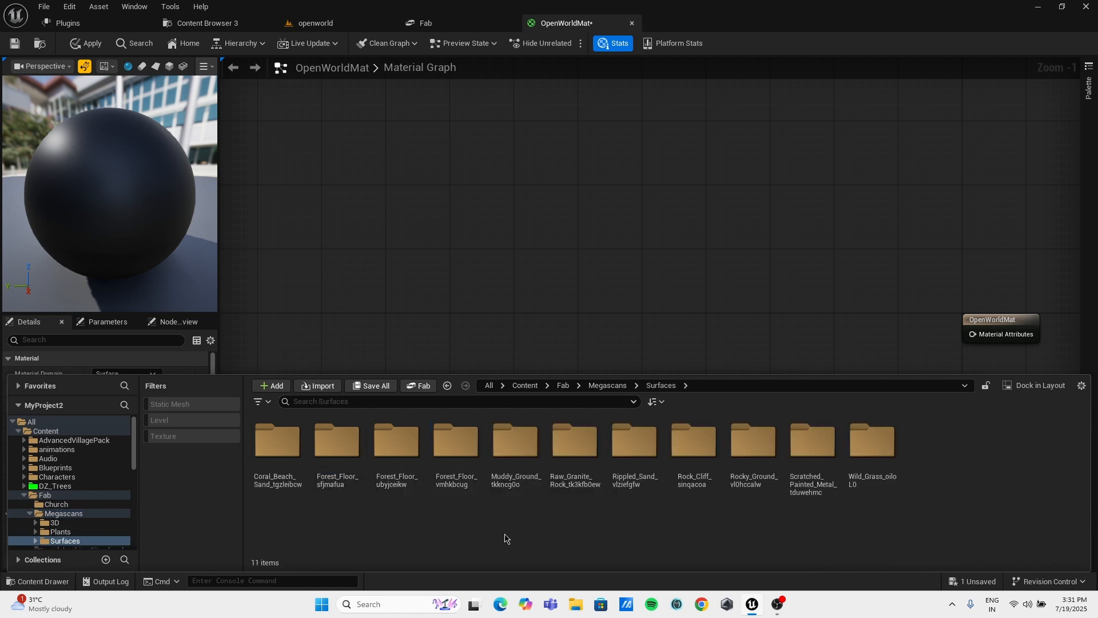
pyautogui.doubleClick(401, 486)
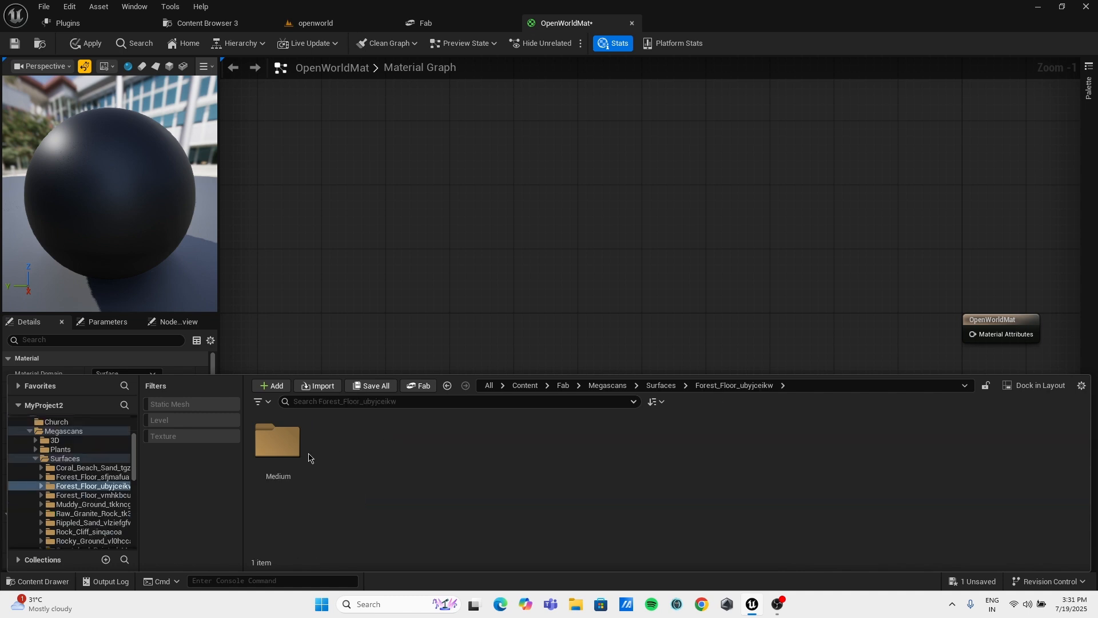
pyautogui.doubleClick(281, 446)
pyautogui.doubleClick(287, 456)
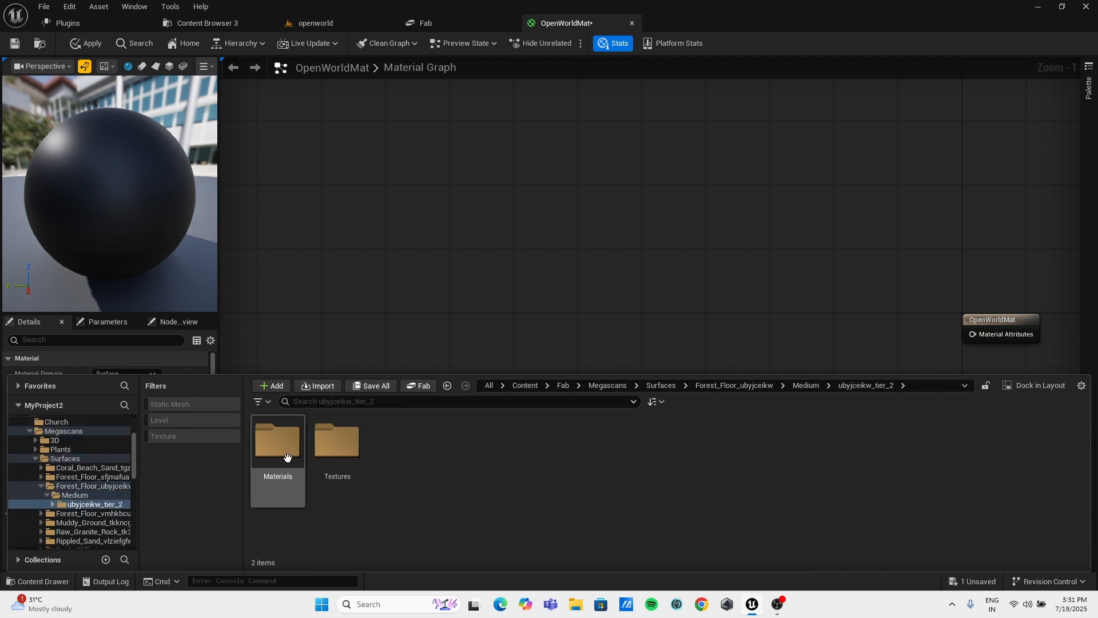
pyautogui.click(663, 386)
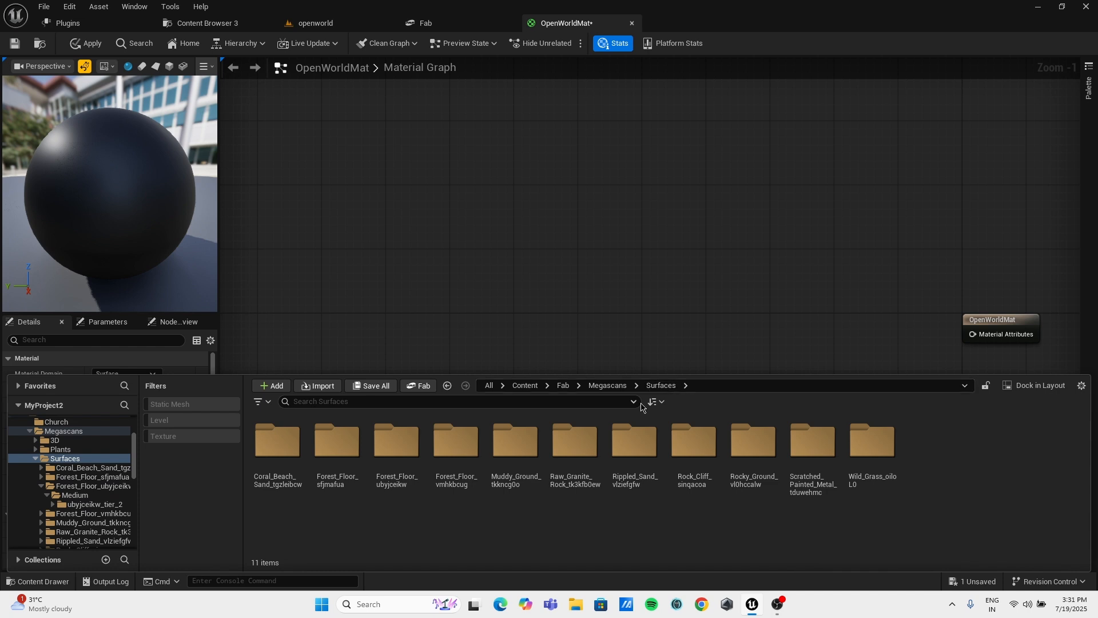
# Open the Textures folder of the Wild_Grass_oiloL0 surface, inside its High/oiloL0_tier_1 folder.
pyautogui.click(857, 473)
pyautogui.doubleClick(857, 473)
pyautogui.doubleClick(279, 451)
pyautogui.doubleClick(279, 452)
pyautogui.click(330, 470)
pyautogui.doubleClick(330, 470)
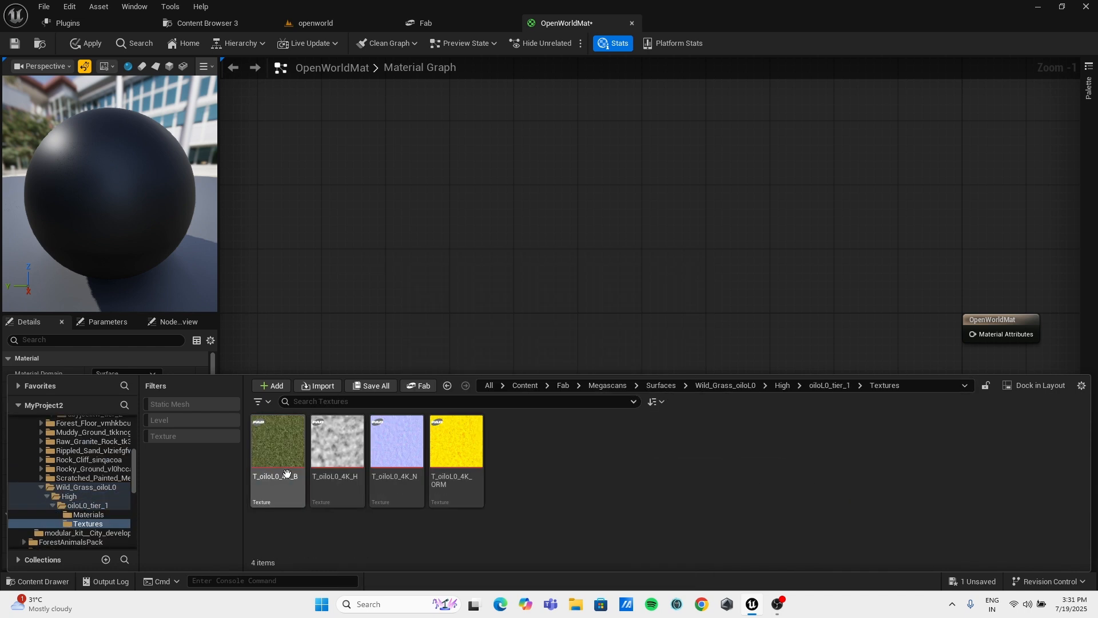
# Add the four wild grass textures (B, H, N and ORM) to the material graph and stack their nodes in a column.
pyautogui.keyDown('shift'); pyautogui.click(461, 474); pyautogui.keyUp('shift')
pyautogui.moveTo(461, 473); pyautogui.dragTo(388, 155)
pyautogui.moveTo(412, 235); pyautogui.dragTo(404, 107)
pyautogui.moveTo(458, 173); pyautogui.dragTo(437, 297)
pyautogui.moveTo(473, 215); pyautogui.dragTo(418, 415)
pyautogui.scroll(-3, 495, 312)
pyautogui.click(459, 235)
pyautogui.moveTo(409, 135); pyautogui.dragTo(491, 452)
pyautogui.moveTo(498, 153); pyautogui.dragTo(505, 280, button='right')
# Convert the four texture samples to parameters and name the grass colour texture parameter "texturegrass".
pyautogui.rightClick(470, 134)
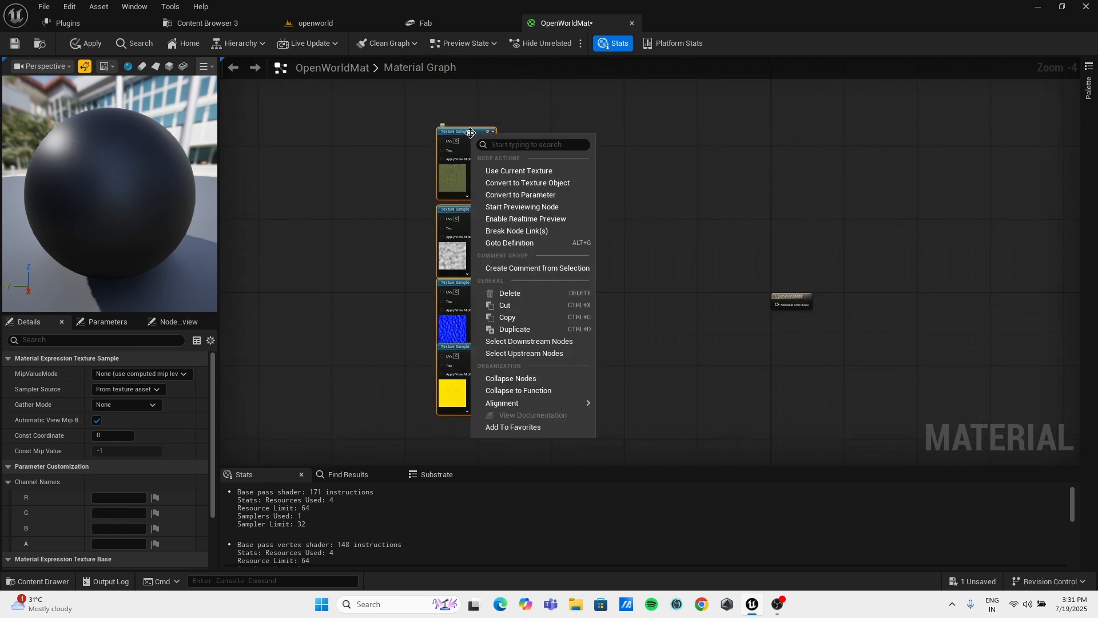
pyautogui.click(545, 193)
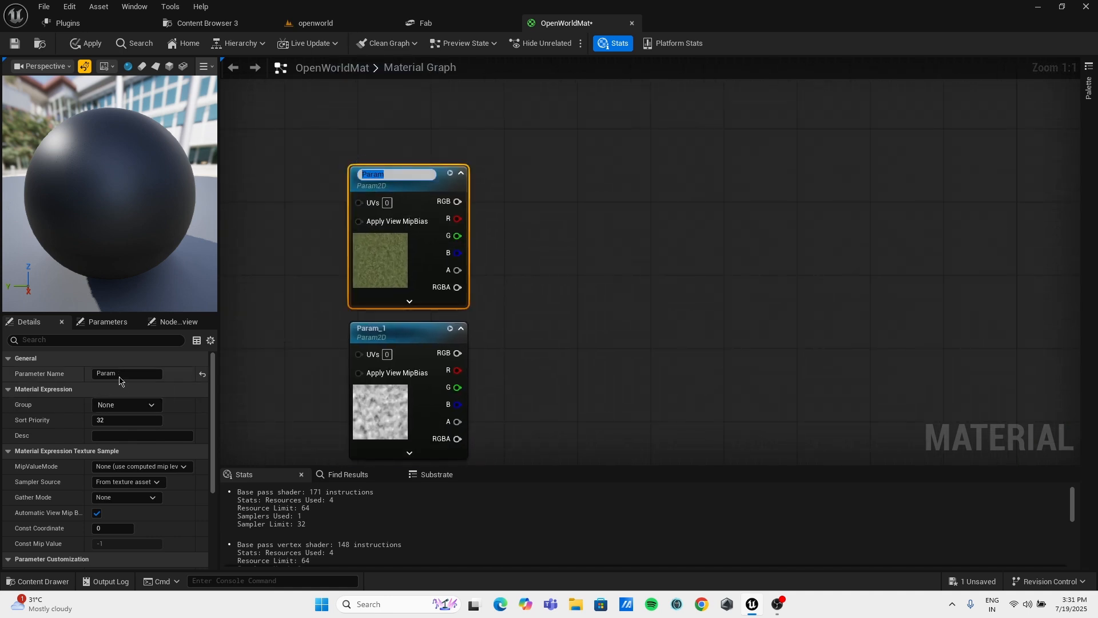
pyautogui.moveTo(120, 375); pyautogui.dragTo(71, 393)
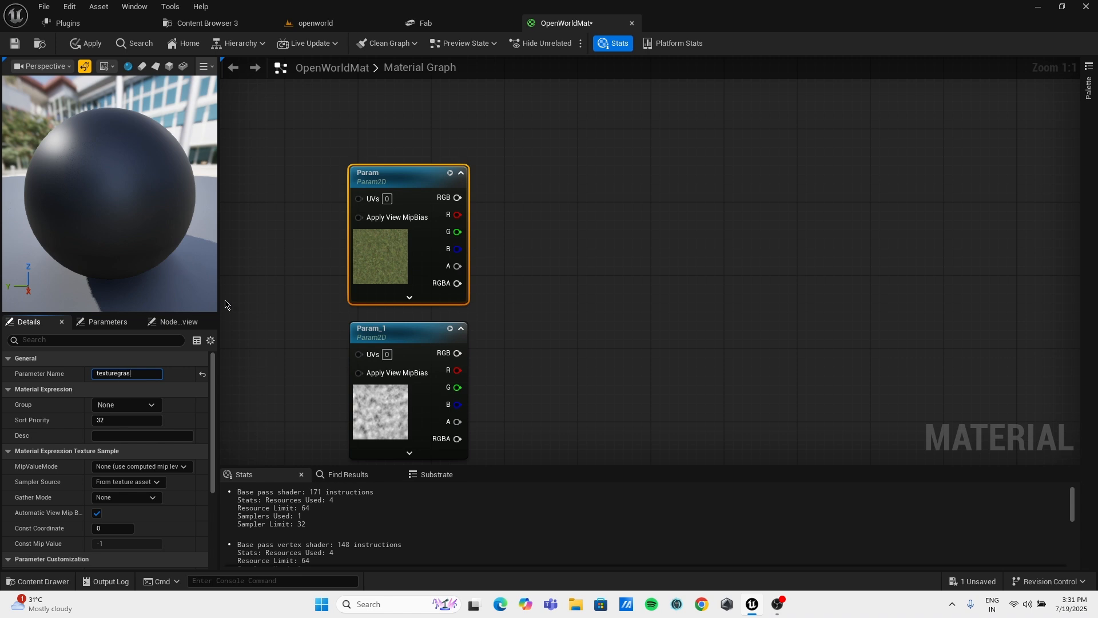
pyautogui.moveTo(293, 304); pyautogui.dragTo(280, 226, button='right')
# Rename the greyscale height texture parameter "dispgrass" and the normal map parameter "normalgrass".
pyautogui.doubleClick(352, 255)
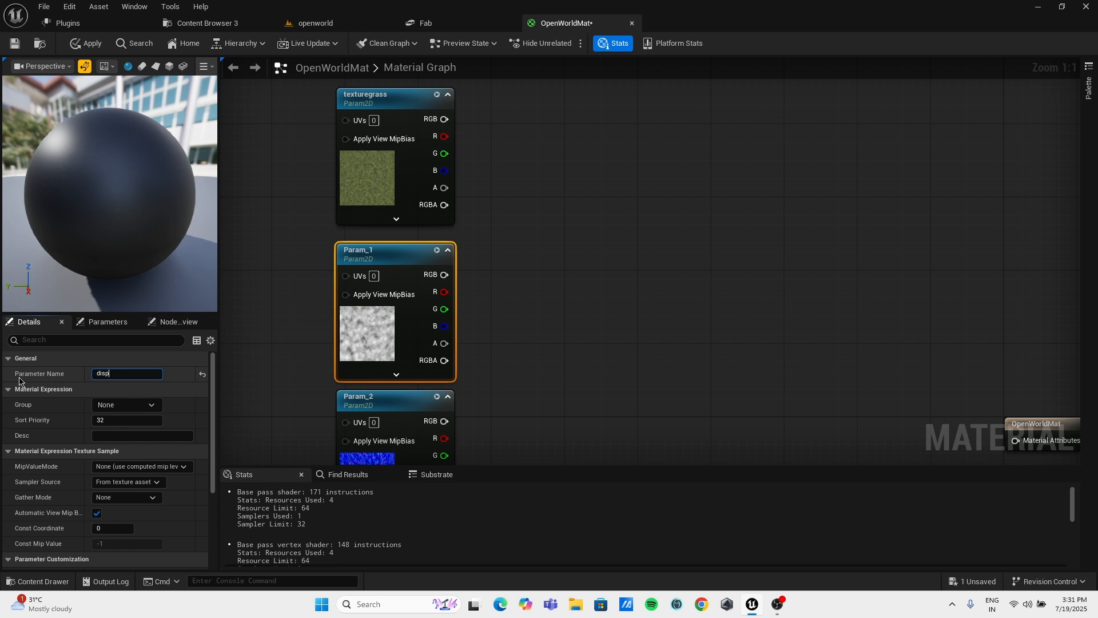
pyautogui.moveTo(266, 270); pyautogui.dragTo(290, 223, button='right')
pyautogui.doubleClick(353, 325)
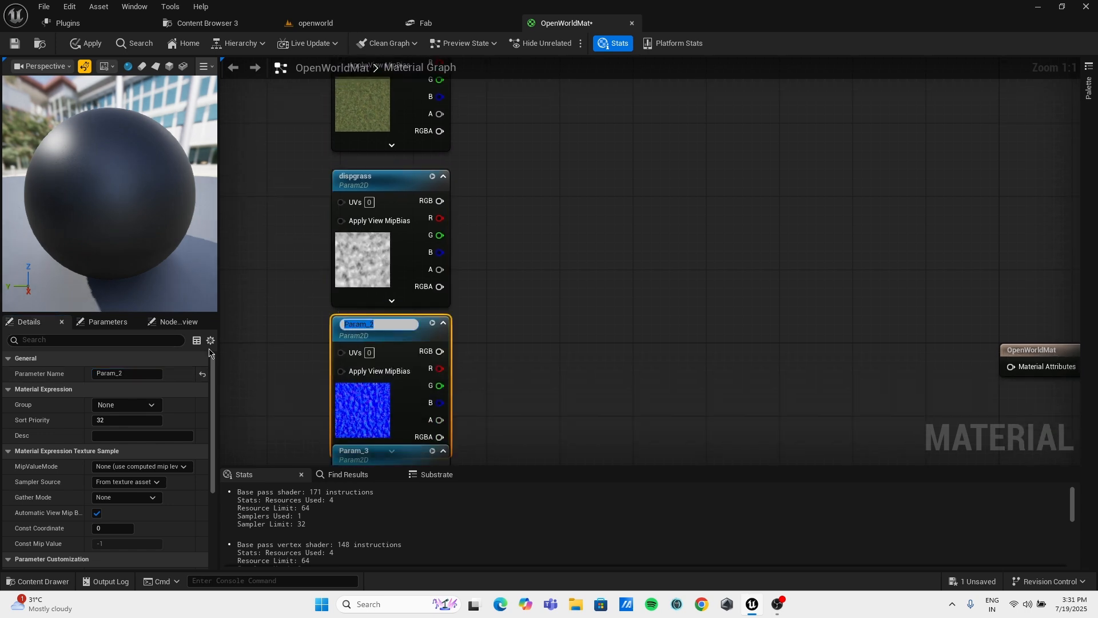
pyautogui.click(136, 372)
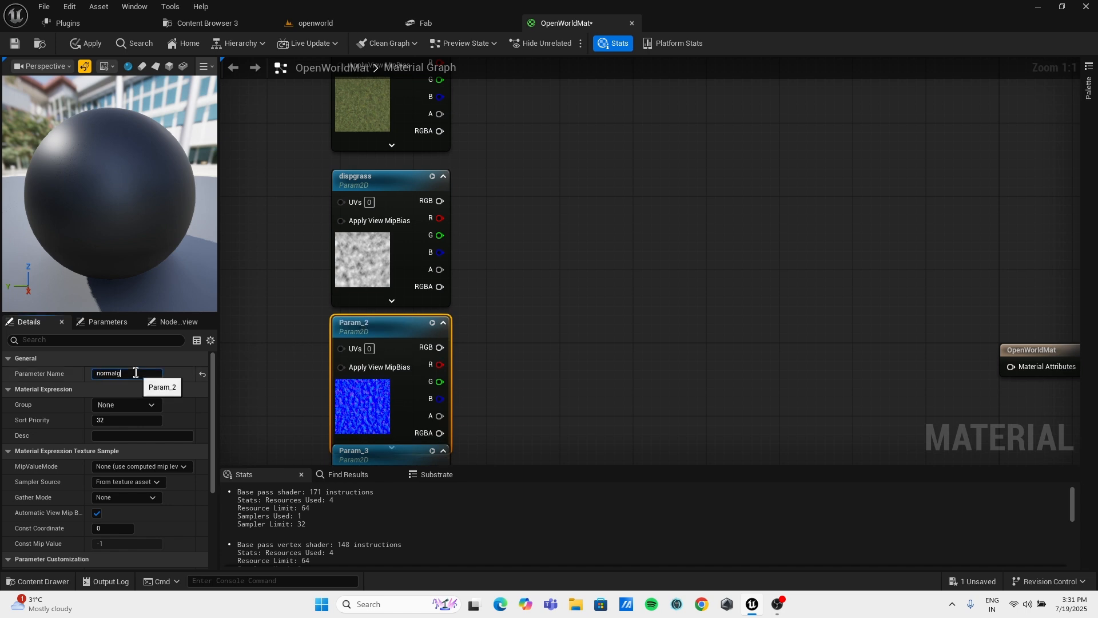
pyautogui.press('Return')
# Rename the yellow ORM texture parameter "maskgrass".
pyautogui.moveTo(571, 385); pyautogui.dragTo(587, 283, button='right')
pyautogui.click(395, 352)
pyautogui.click(149, 376)
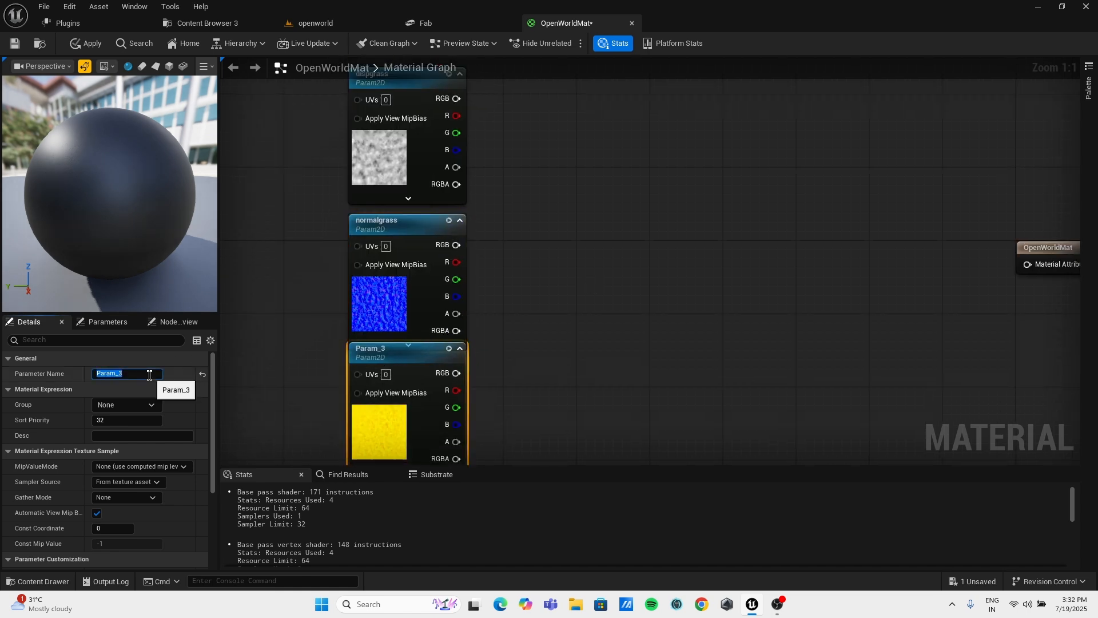
pyautogui.write('maskgrass')
# Assign the texturegrass, dispgrass, normalgrass and maskgrass parameters to a parameter group named "grass".
pyautogui.moveTo(611, 171); pyautogui.dragTo(610, 269, button='right')
pyautogui.moveTo(412, 95); pyautogui.dragTo(408, 192, button='right')
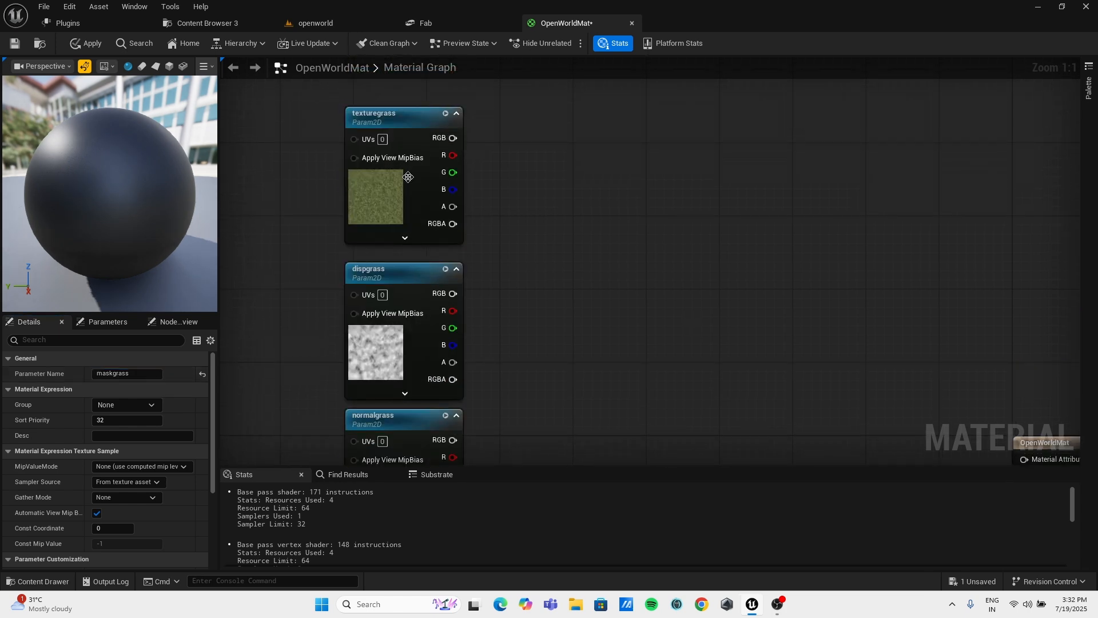
pyautogui.click(399, 147)
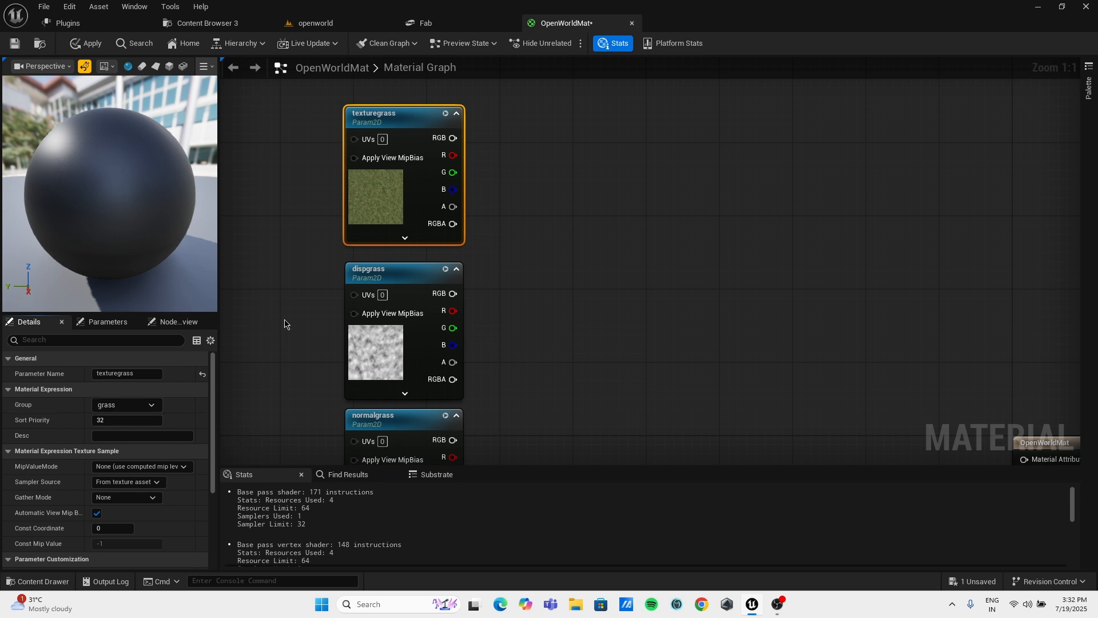
pyautogui.moveTo(282, 317); pyautogui.dragTo(280, 250, button='right')
pyautogui.click(357, 206)
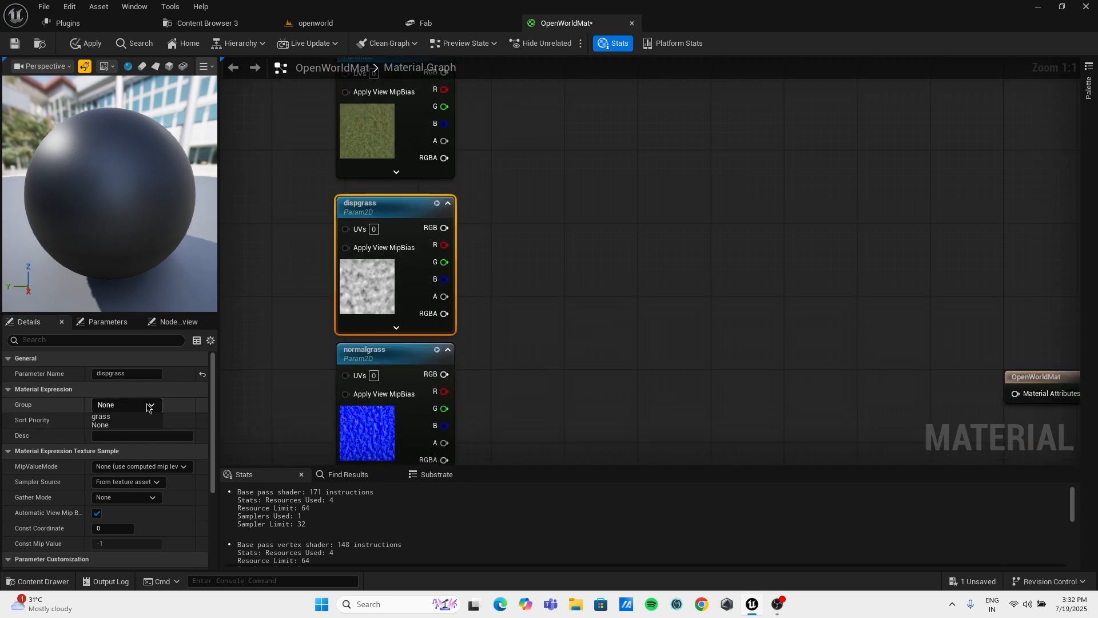
pyautogui.moveTo(268, 367); pyautogui.dragTo(262, 285, button='right')
pyautogui.click(369, 268)
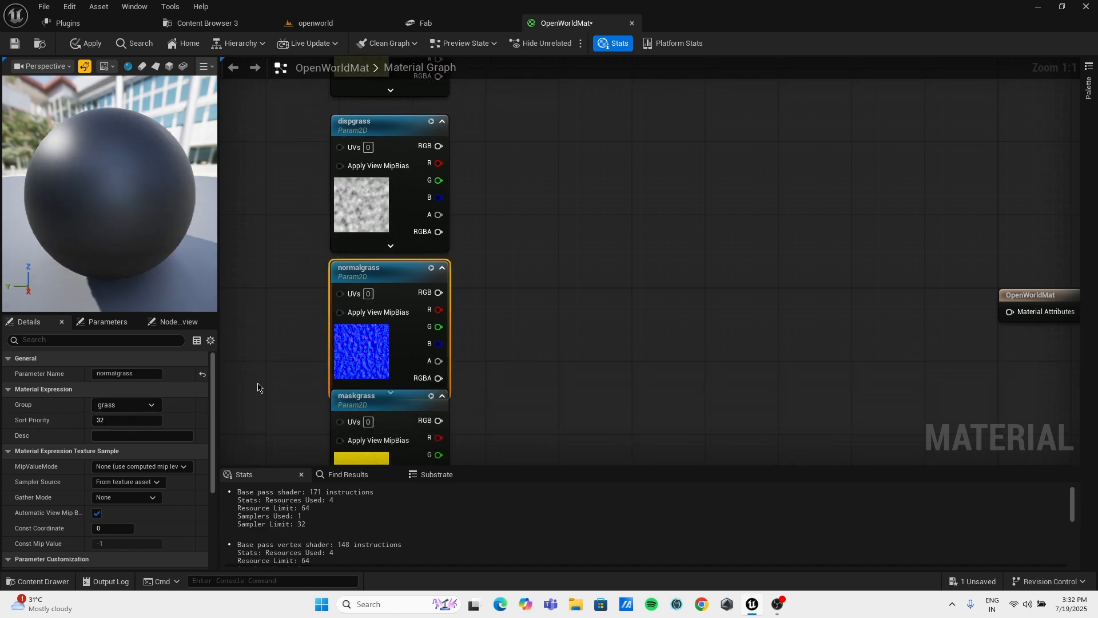
pyautogui.moveTo(258, 400); pyautogui.dragTo(271, 301, button='right')
pyautogui.click(416, 322)
pyautogui.click(150, 407)
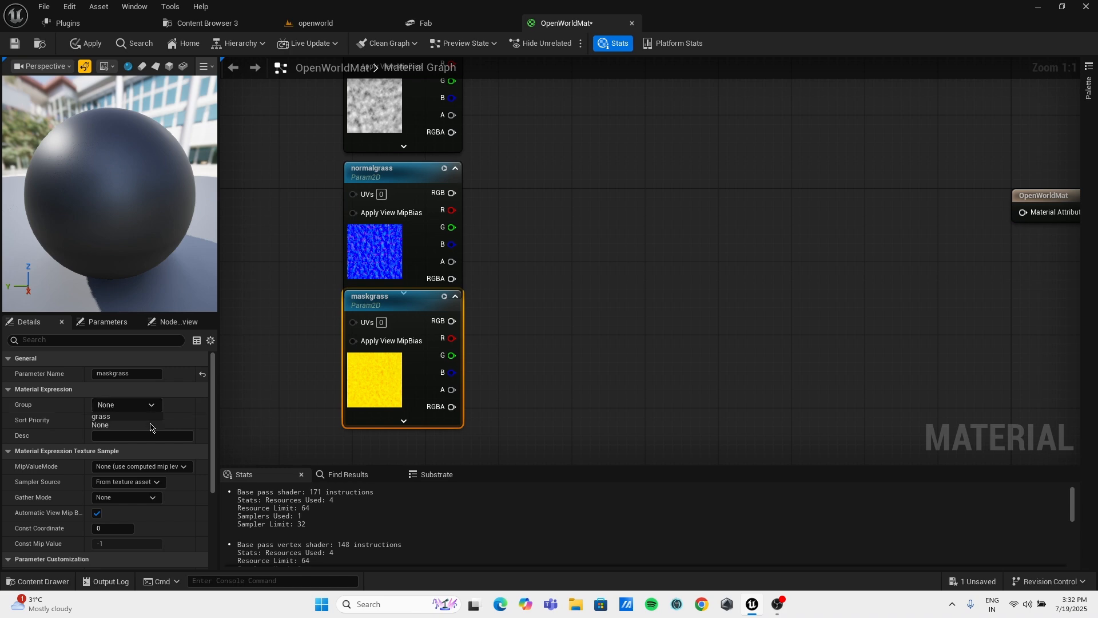
pyautogui.click(150, 418)
# Add a TextureVariation node to the graph and place it to the left of the texturegrass node.
pyautogui.moveTo(339, 338); pyautogui.dragTo(554, 458, button='right')
pyautogui.moveTo(395, 313); pyautogui.dragTo(501, 407, button='right')
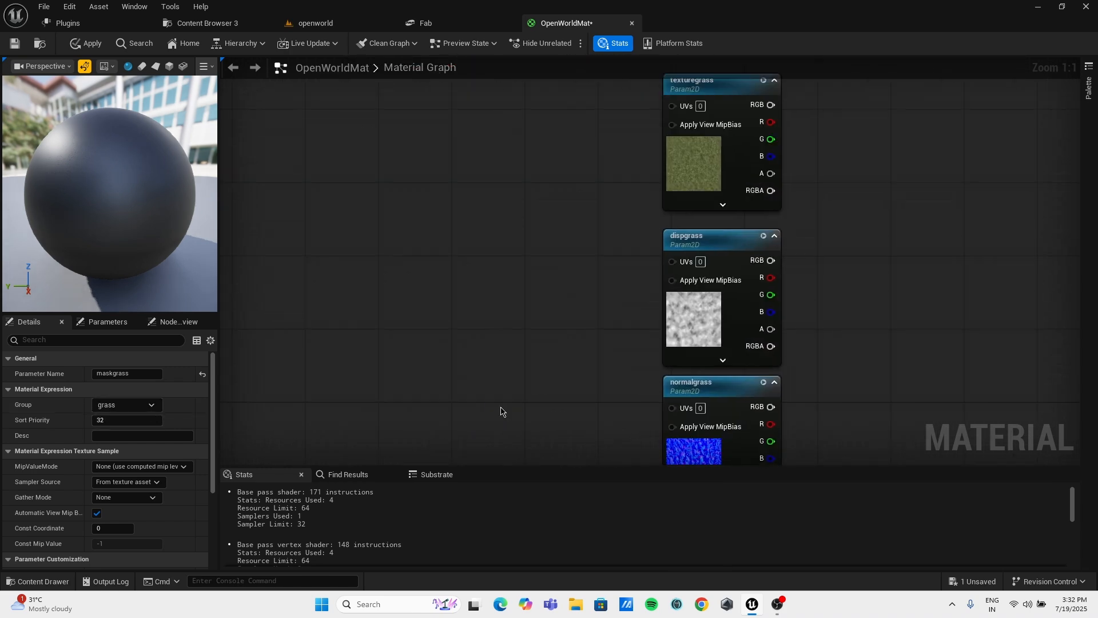
pyautogui.rightClick(347, 154)
pyautogui.write('texture va')
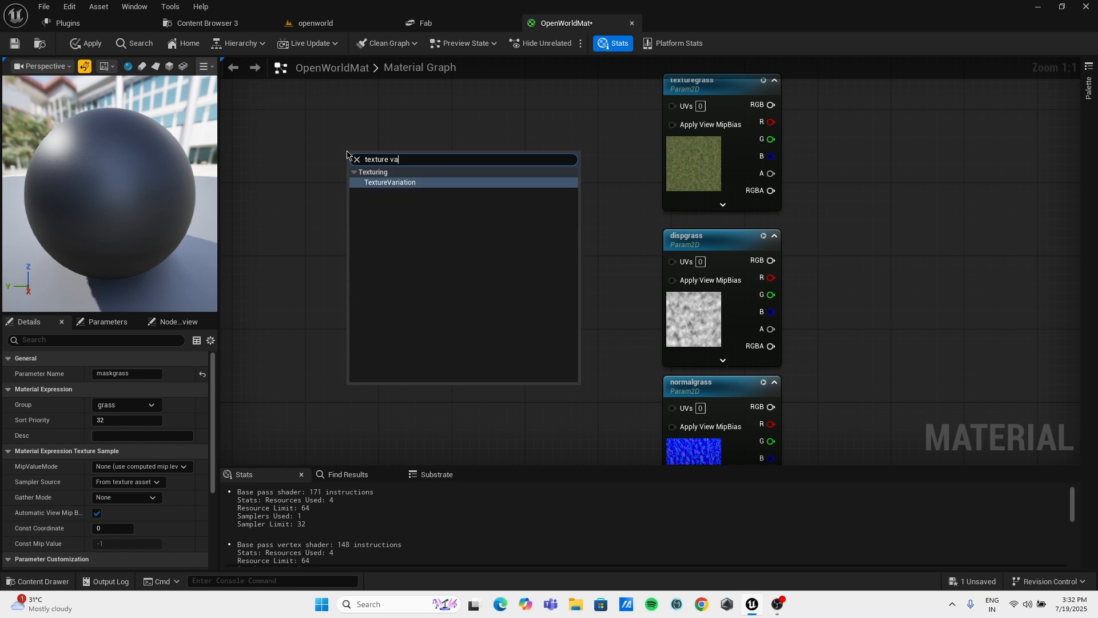
pyautogui.press('Return')
pyautogui.moveTo(588, 112); pyautogui.dragTo(569, 204, button='right')
pyautogui.moveTo(428, 238); pyautogui.dragTo(425, 165)
# Set MipValueMode to Derivative on the texturegrass and dispgrass nodes, moving both nodes up to make room.
pyautogui.click(692, 172)
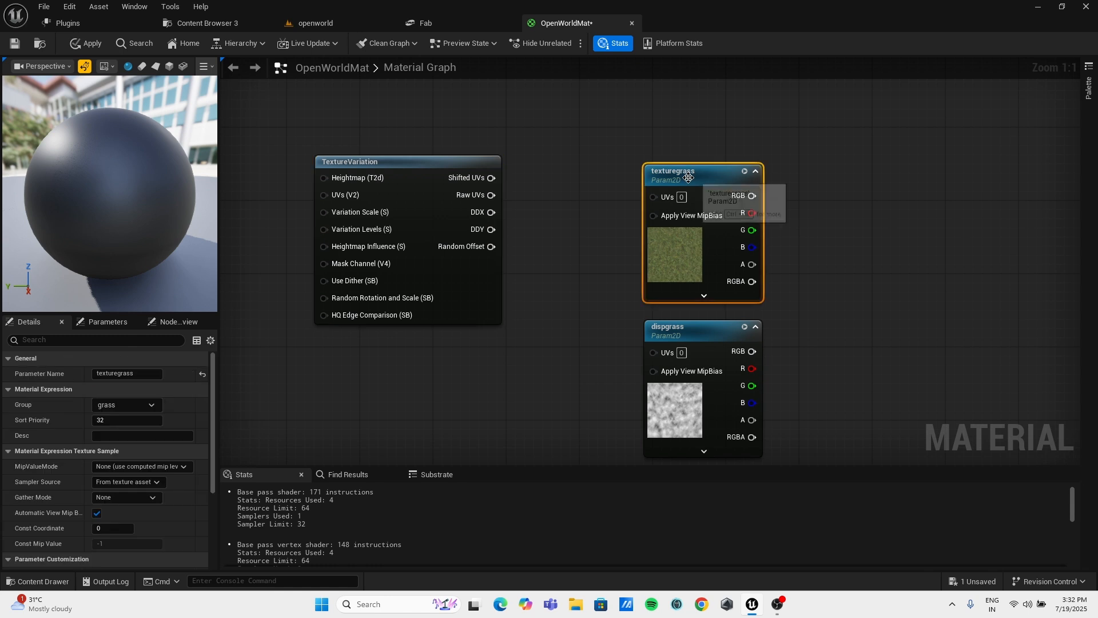
pyautogui.click(169, 467)
pyautogui.click(173, 468)
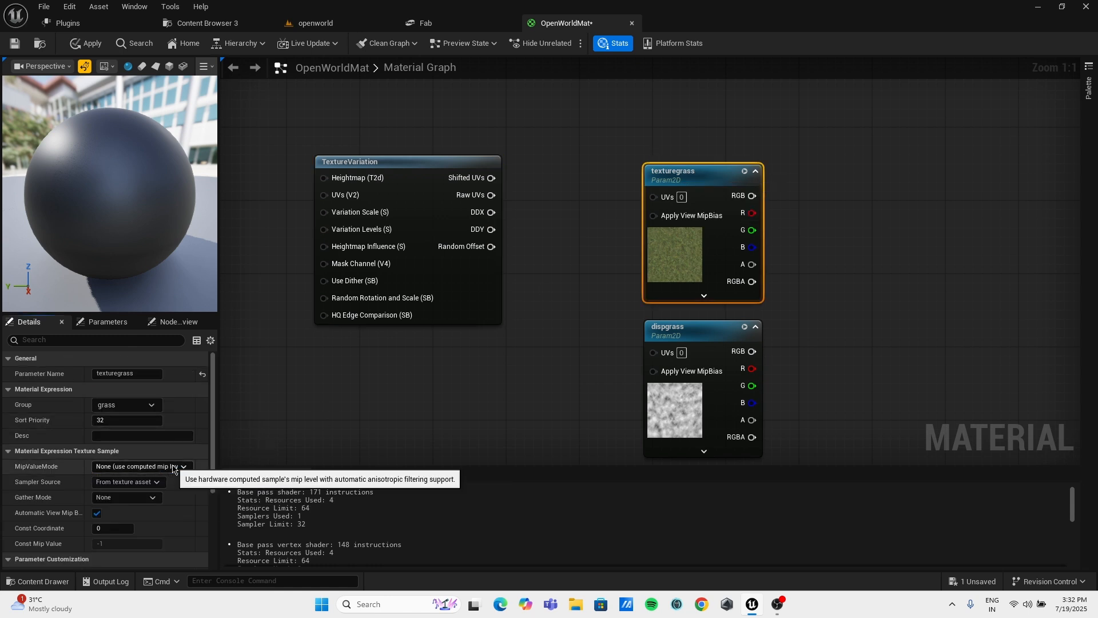
pyautogui.click(173, 468)
pyautogui.click(131, 509)
pyautogui.moveTo(665, 179); pyautogui.dragTo(665, 97)
pyautogui.moveTo(675, 332); pyautogui.dragTo(675, 277)
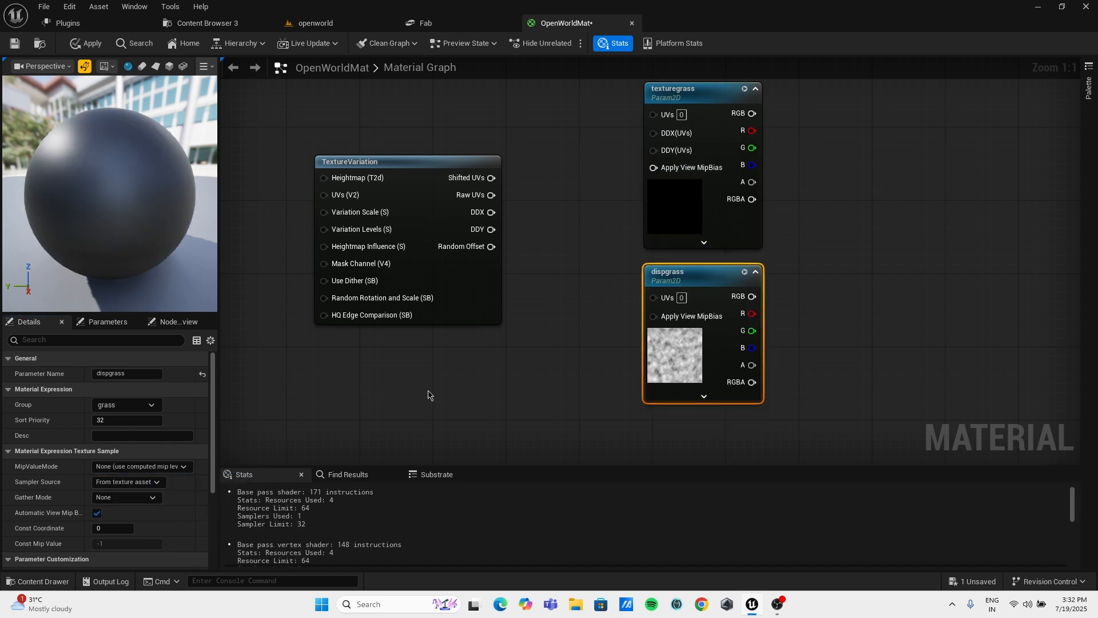
pyautogui.click(146, 467)
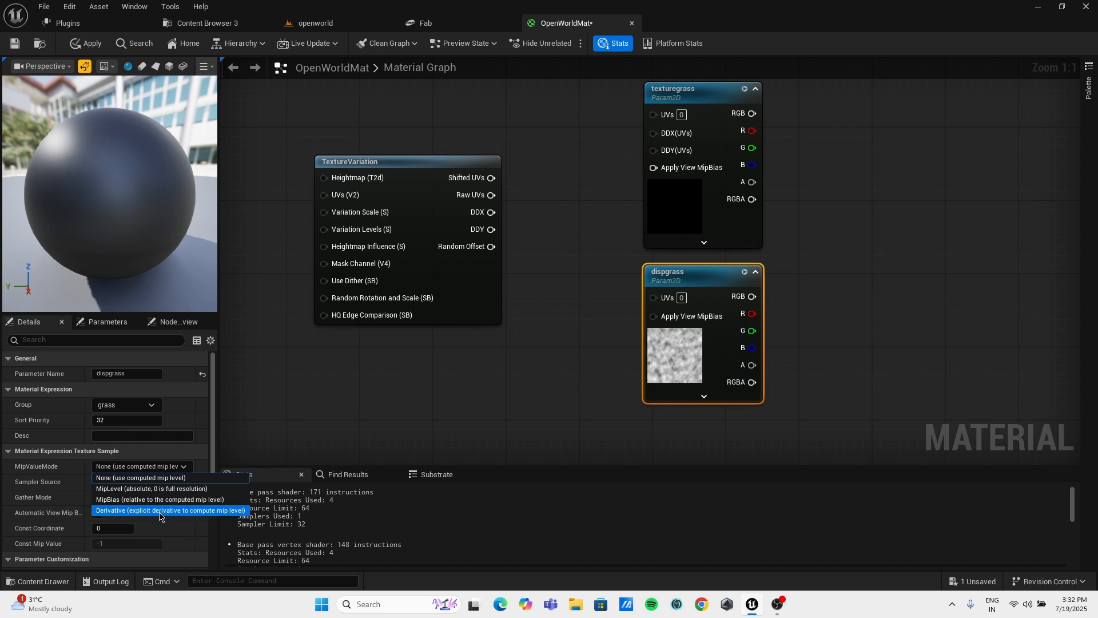
pyautogui.click(160, 510)
# Set MipValueMode to Derivative on the normalgrass and maskgrass nodes and adjust their spacing in the column.
pyautogui.moveTo(628, 439); pyautogui.dragTo(571, 298, button='right')
pyautogui.moveTo(639, 332); pyautogui.dragTo(639, 312)
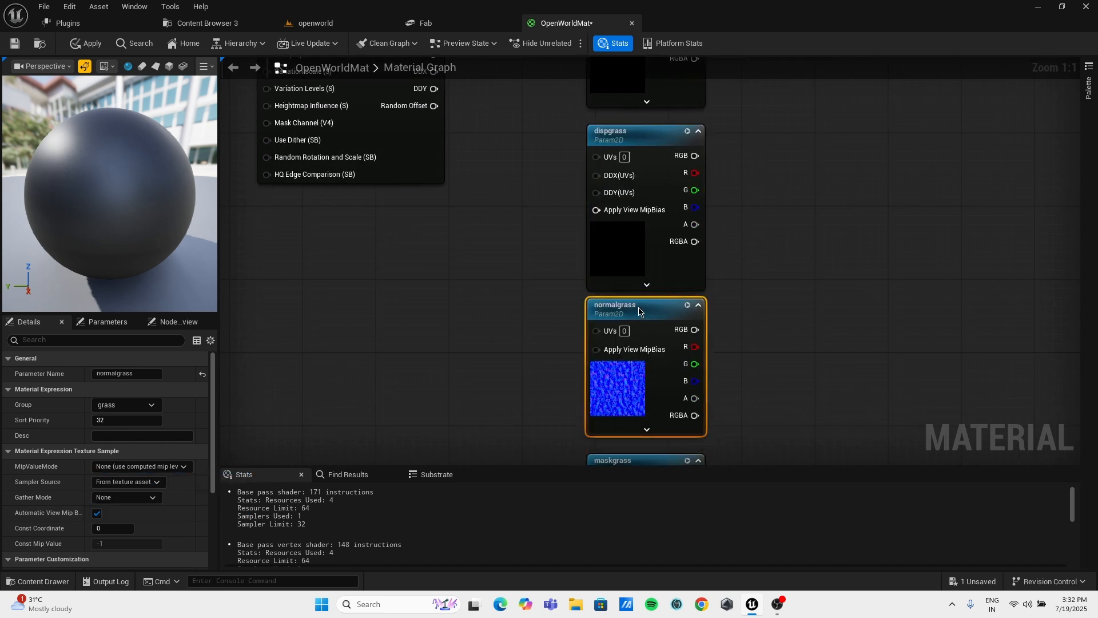
pyautogui.click(146, 467)
pyautogui.click(159, 508)
pyautogui.moveTo(454, 363); pyautogui.dragTo(429, 161, button='right')
pyautogui.moveTo(597, 269); pyautogui.dragTo(598, 287)
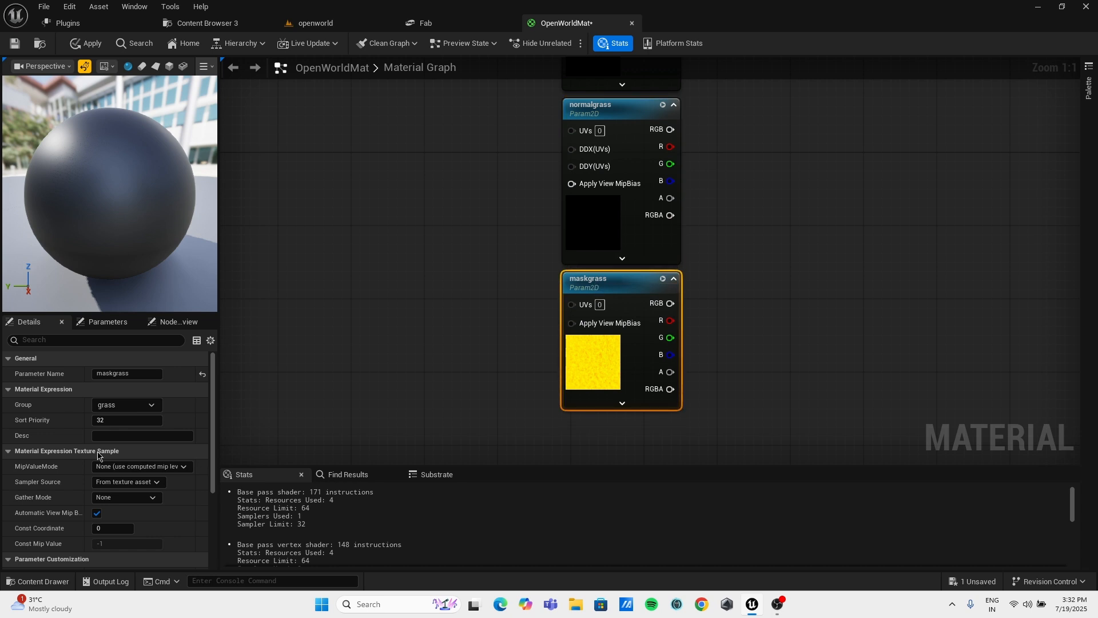
pyautogui.click(137, 467)
pyautogui.click(132, 511)
# Connect TextureVariation's DDX, DDY and Shifted UVs outputs to the DDX, DDY and UVs inputs of texturegrass.
pyautogui.moveTo(444, 291); pyautogui.dragTo(454, 424, button='right')
pyautogui.moveTo(425, 178); pyautogui.dragTo(433, 400, button='right')
pyautogui.moveTo(428, 226); pyautogui.dragTo(592, 149)
pyautogui.moveTo(428, 243); pyautogui.dragTo(601, 167)
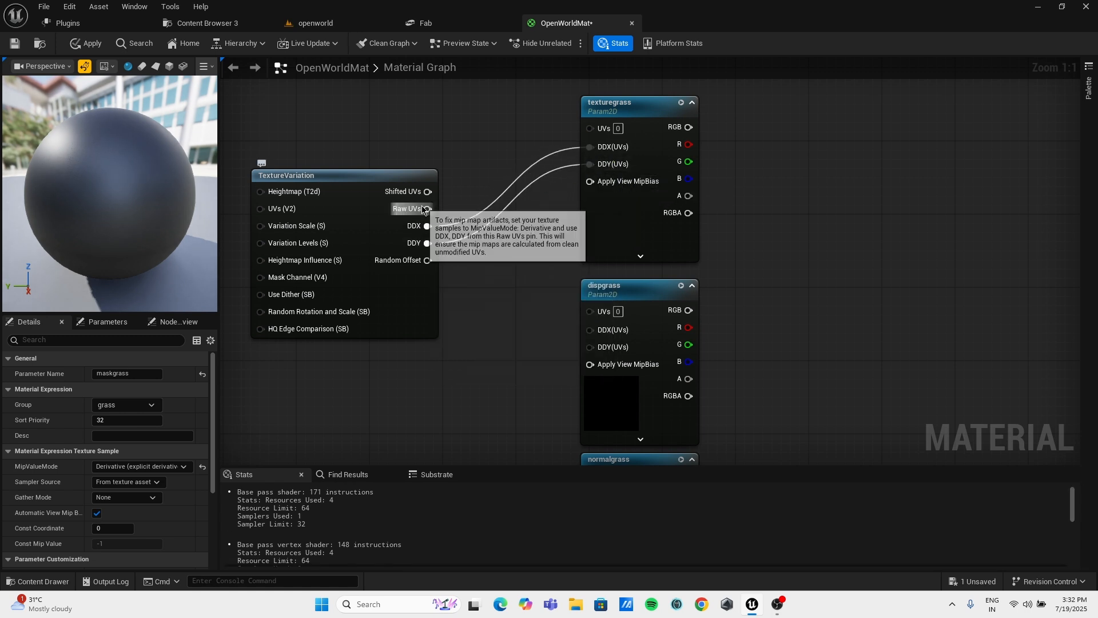
pyautogui.moveTo(428, 192); pyautogui.dragTo(592, 127)
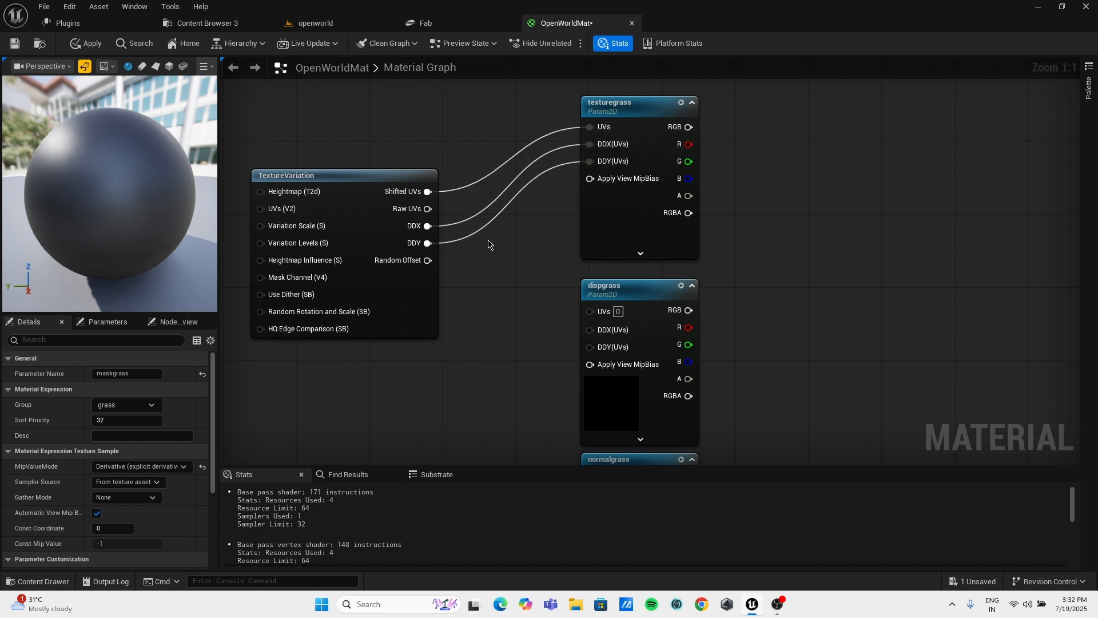
# Connect TextureVariation's DDX and DDY outputs to the DDX and DDY inputs of the dispgrass and normalgrass nodes.
pyautogui.moveTo(478, 267); pyautogui.dragTo(463, 201, button='right')
pyautogui.moveTo(407, 155); pyautogui.dragTo(569, 259)
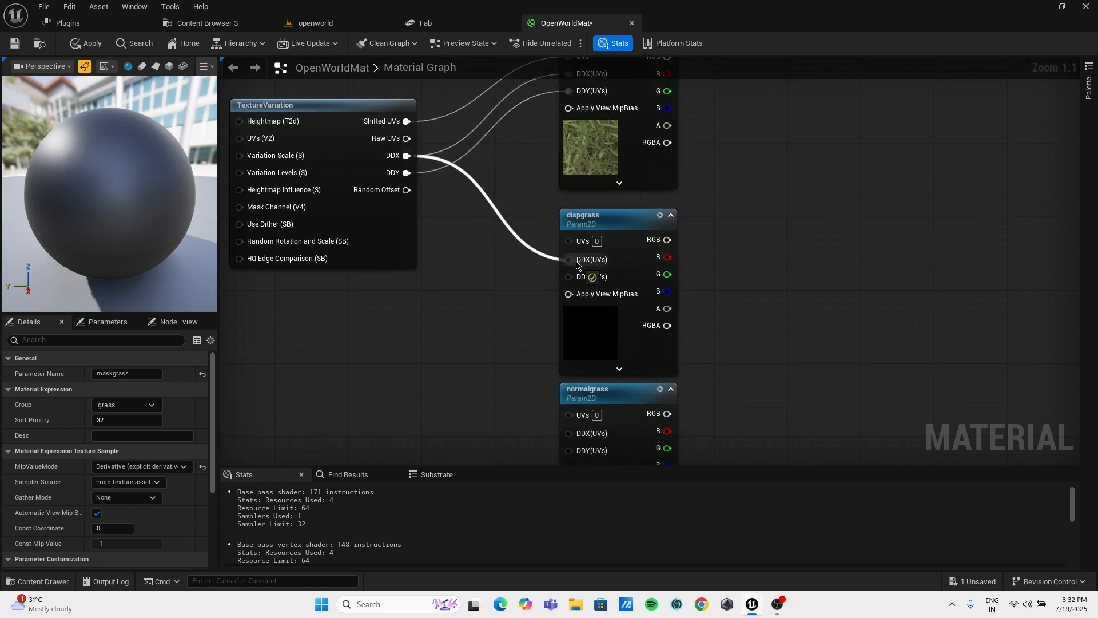
pyautogui.moveTo(402, 172); pyautogui.dragTo(570, 277)
pyautogui.moveTo(428, 258); pyautogui.dragTo(405, 215, button='right')
pyautogui.scroll(-3, 417, 199)
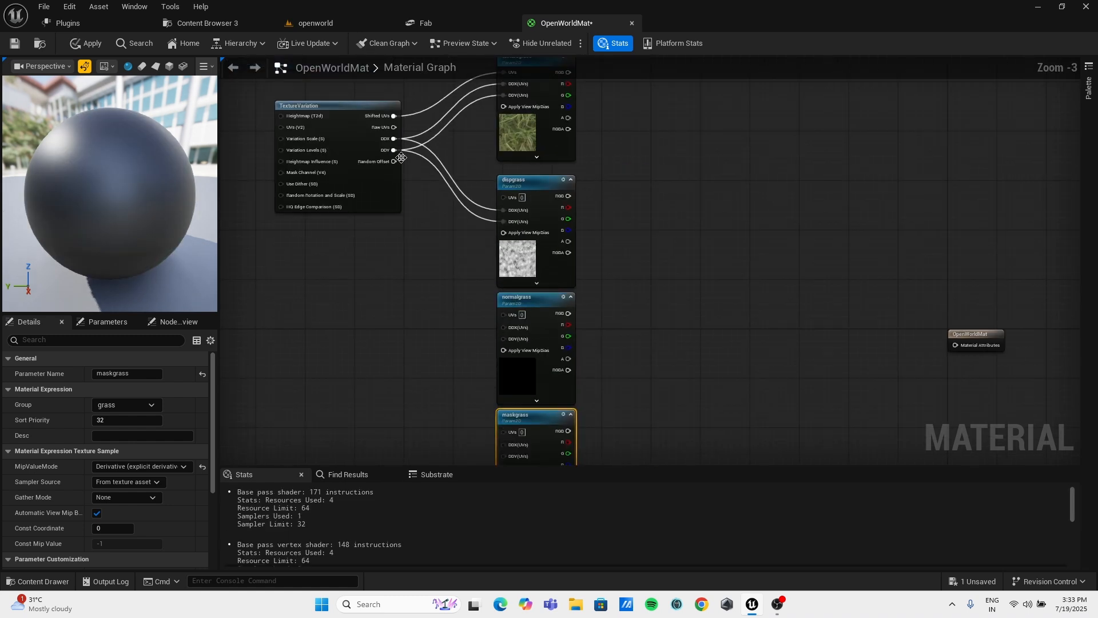
pyautogui.moveTo(394, 139); pyautogui.dragTo(503, 327)
pyautogui.moveTo(393, 150); pyautogui.dragTo(503, 339)
pyautogui.moveTo(503, 339); pyautogui.dragTo(425, 327, button='right')
pyautogui.moveTo(583, 329); pyautogui.dragTo(741, 394, button='right')
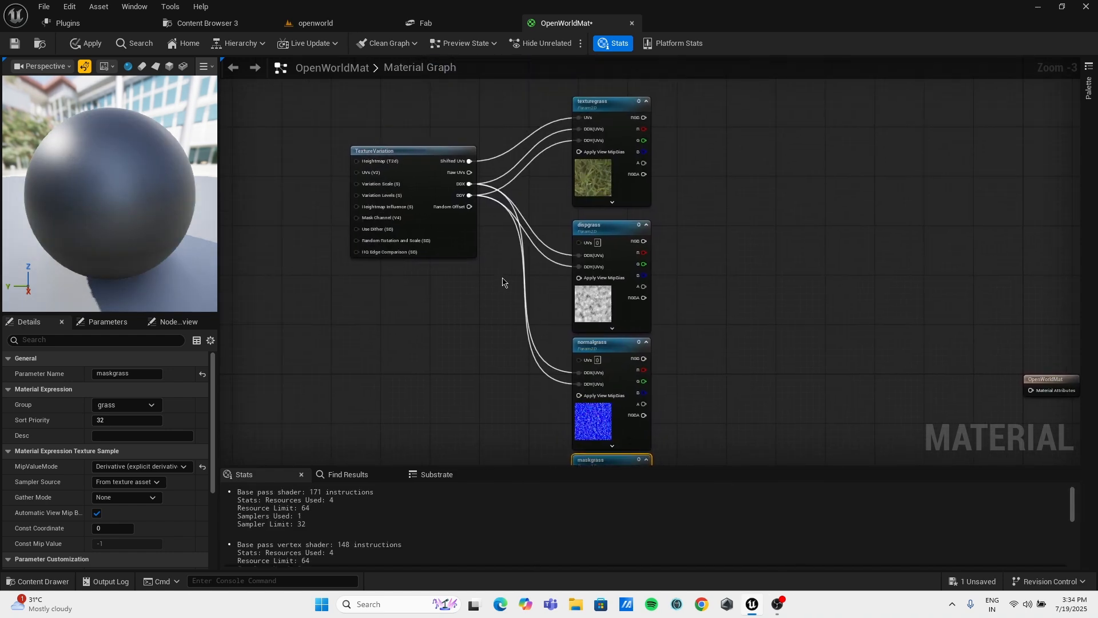
# Connect Shifted UVs to the UVs inputs of dispgrass, normalgrass and maskgrass, and connect DDX and DDY to maskgrass.
pyautogui.moveTo(500, 241); pyautogui.dragTo(488, 197, button='right')
pyautogui.moveTo(458, 132); pyautogui.dragTo(568, 212)
pyautogui.moveTo(458, 132); pyautogui.dragTo(568, 331)
pyautogui.moveTo(458, 132); pyautogui.dragTo(568, 448)
pyautogui.moveTo(568, 448); pyautogui.dragTo(530, 347, button='right')
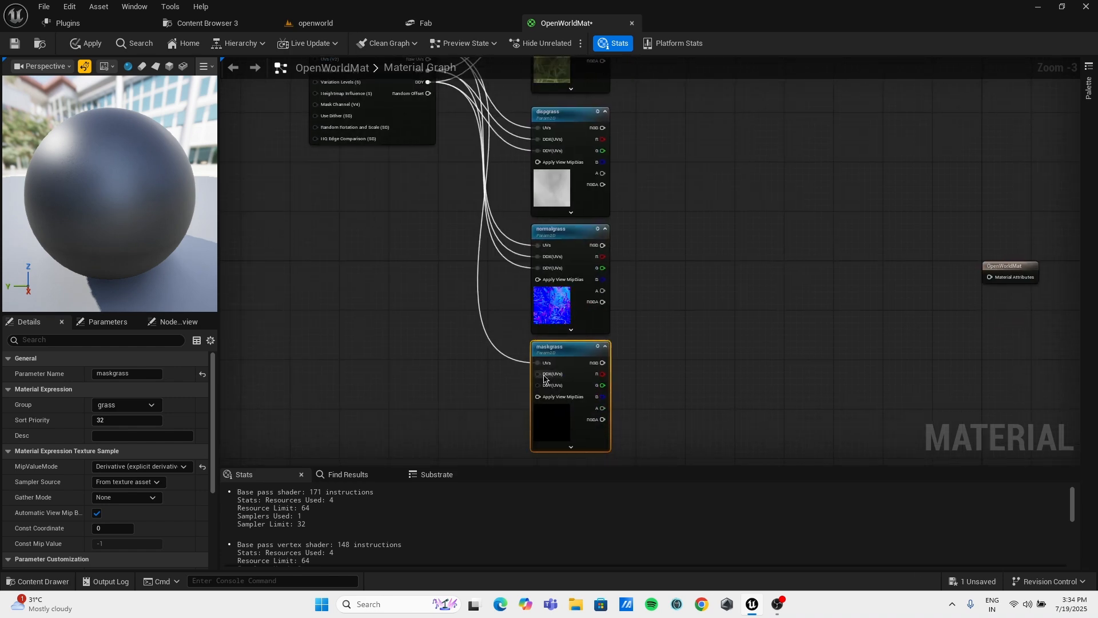
pyautogui.moveTo(540, 376); pyautogui.dragTo(543, 312)
pyautogui.click(422, 151)
# Examine the connections running from TextureVariation to the four grass texture nodes.
pyautogui.moveTo(360, 175); pyautogui.dragTo(499, 330, button='right')
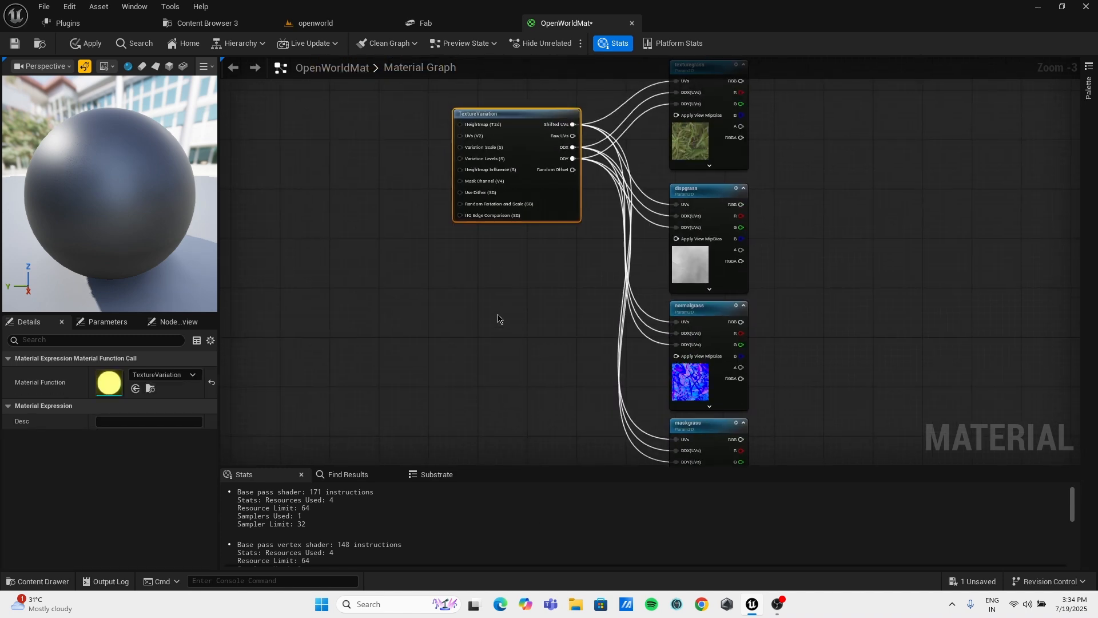
pyautogui.moveTo(430, 305)
pyautogui.mouseDown(button='right')
pyautogui.moveTo(527, 372)
pyautogui.moveTo(441, 341)
pyautogui.moveTo(453, 362)
pyautogui.mouseUp(button='right')
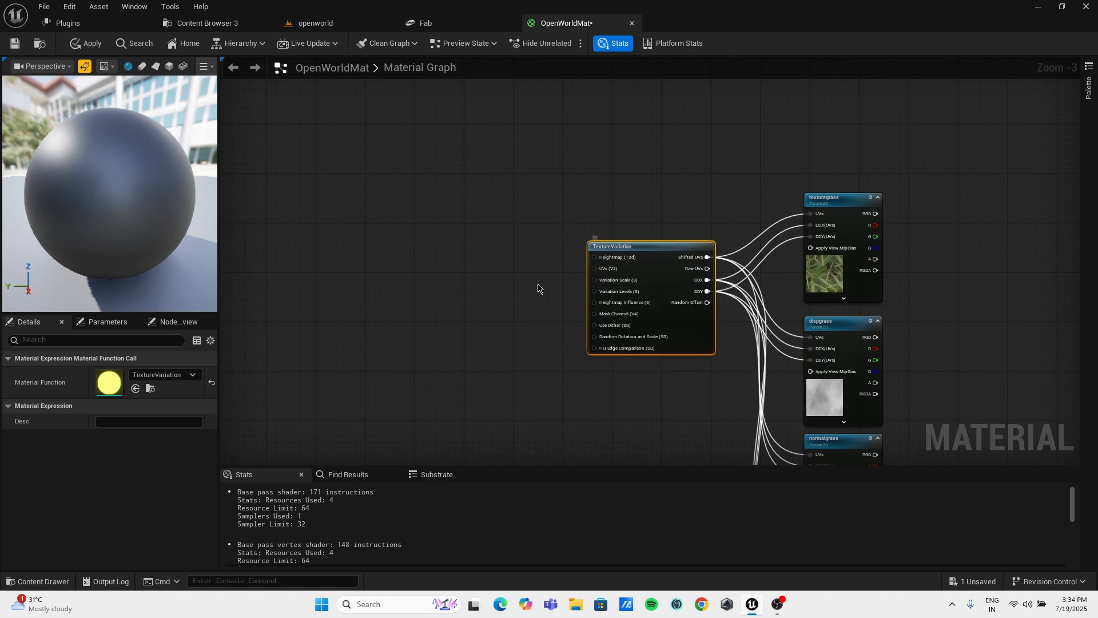
pyautogui.scroll(1, 526, 288)
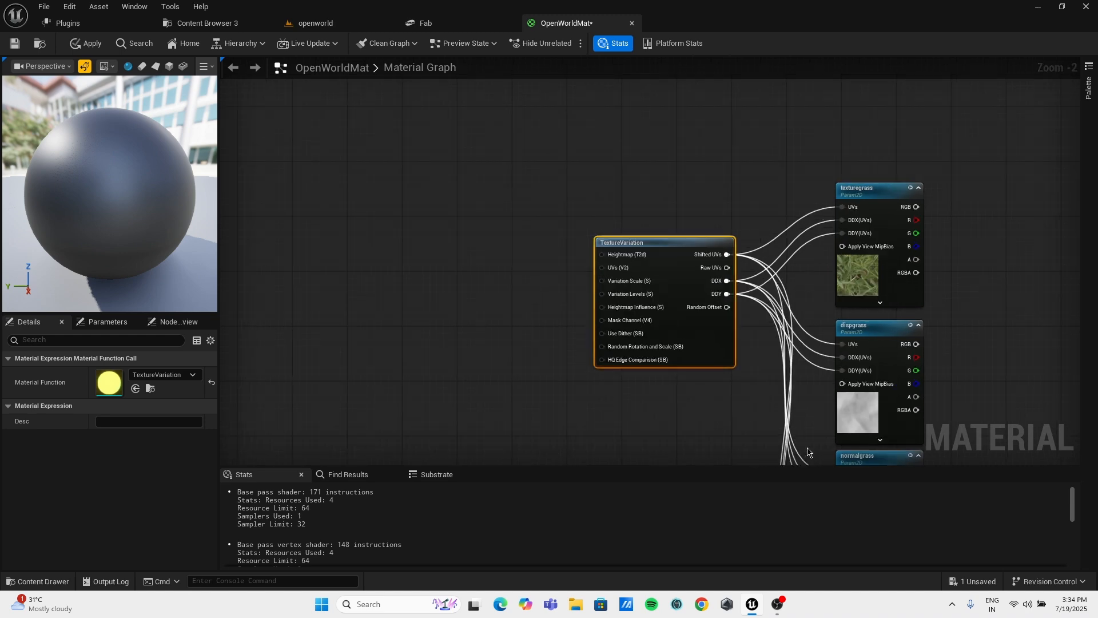
pyautogui.moveTo(670, 297); pyautogui.dragTo(429, 162, button='right')
pyautogui.moveTo(559, 295); pyautogui.dragTo(560, 197, button='right')
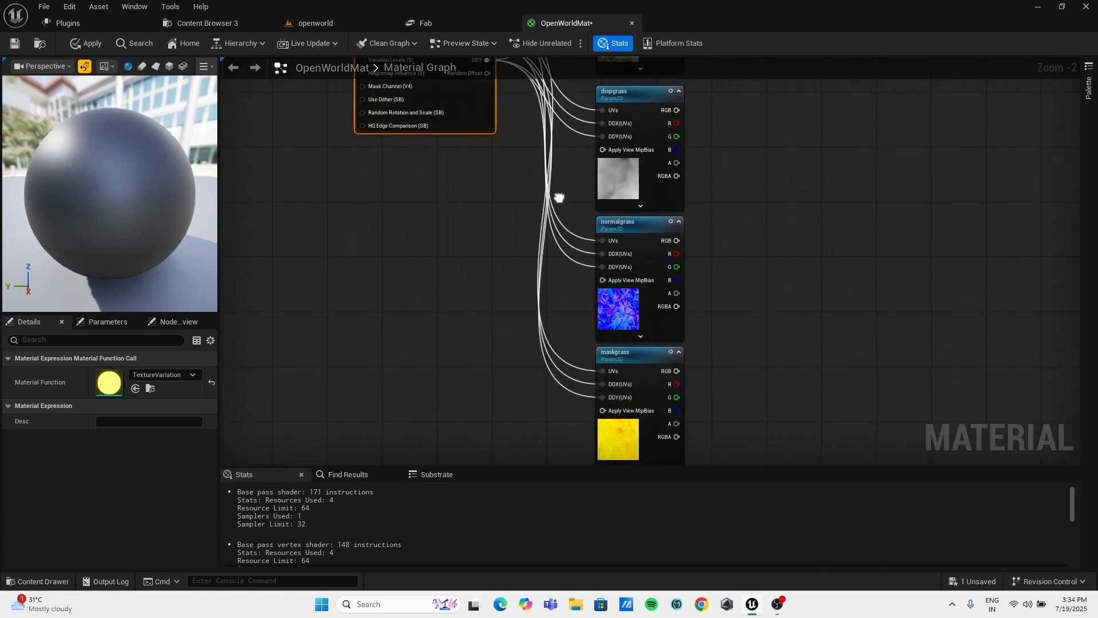
pyautogui.moveTo(544, 313); pyautogui.dragTo(613, 445, button='right')
pyautogui.moveTo(373, 257); pyautogui.dragTo(445, 332, button='right')
# Add a scalar parameter named tiling and a Multiply node in the empty area left of TextureVariation.
pyautogui.moveTo(370, 298); pyautogui.dragTo(447, 342, button='right')
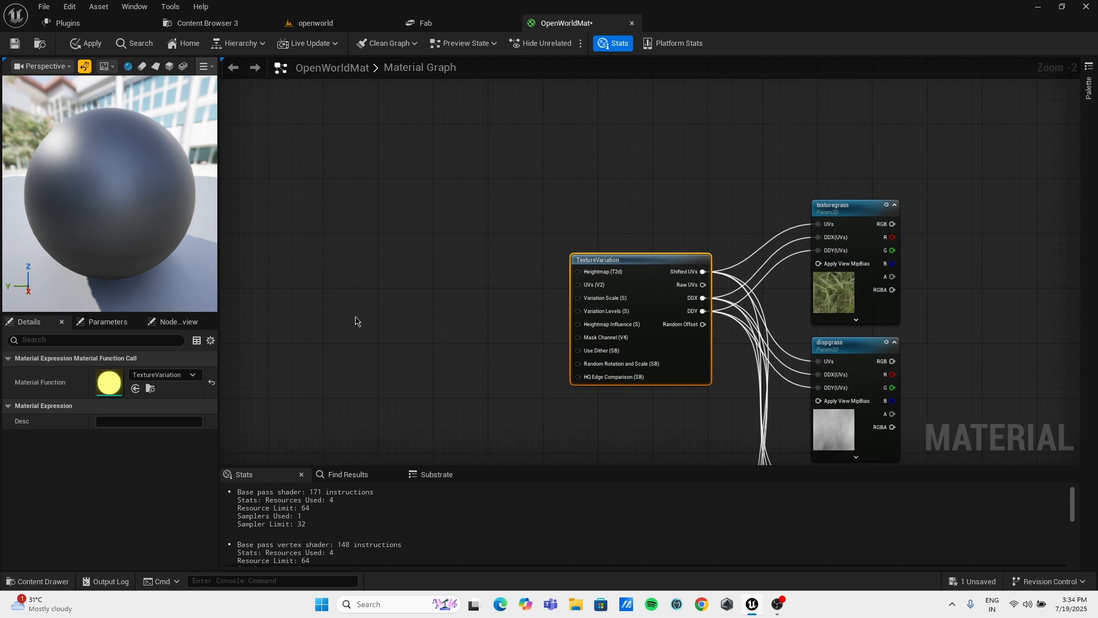
pyautogui.click(298, 286)
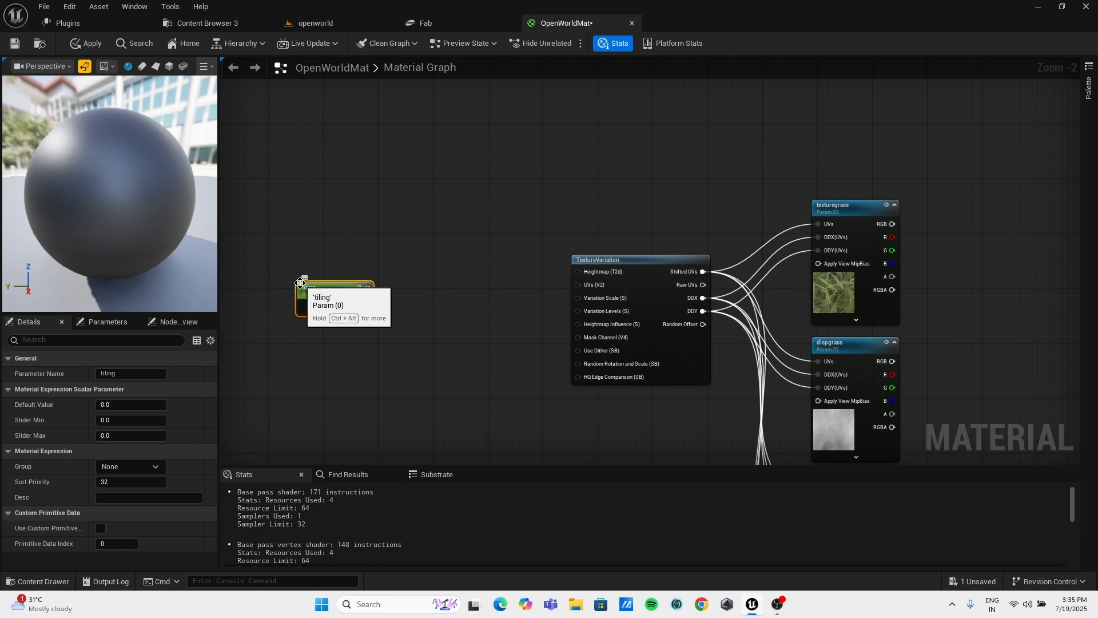
pyautogui.click(388, 249)
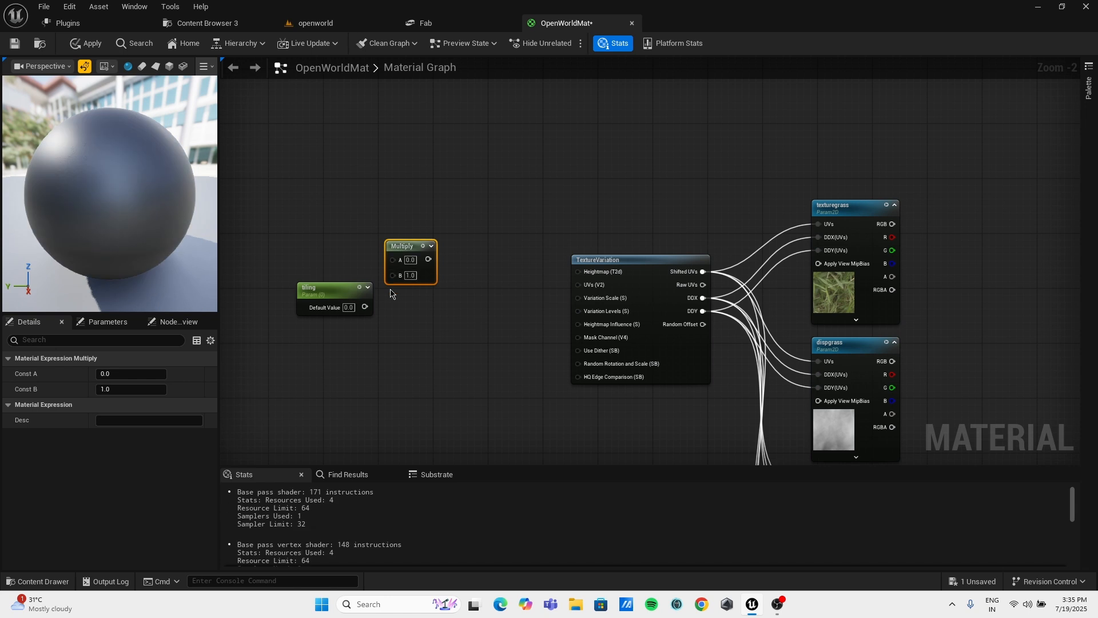
# Connect tiling to the Multiply node's B input and add a TextureCoordinate node feeding its A input.
pyautogui.moveTo(366, 307); pyautogui.dragTo(316, 214)
pyautogui.write('text')
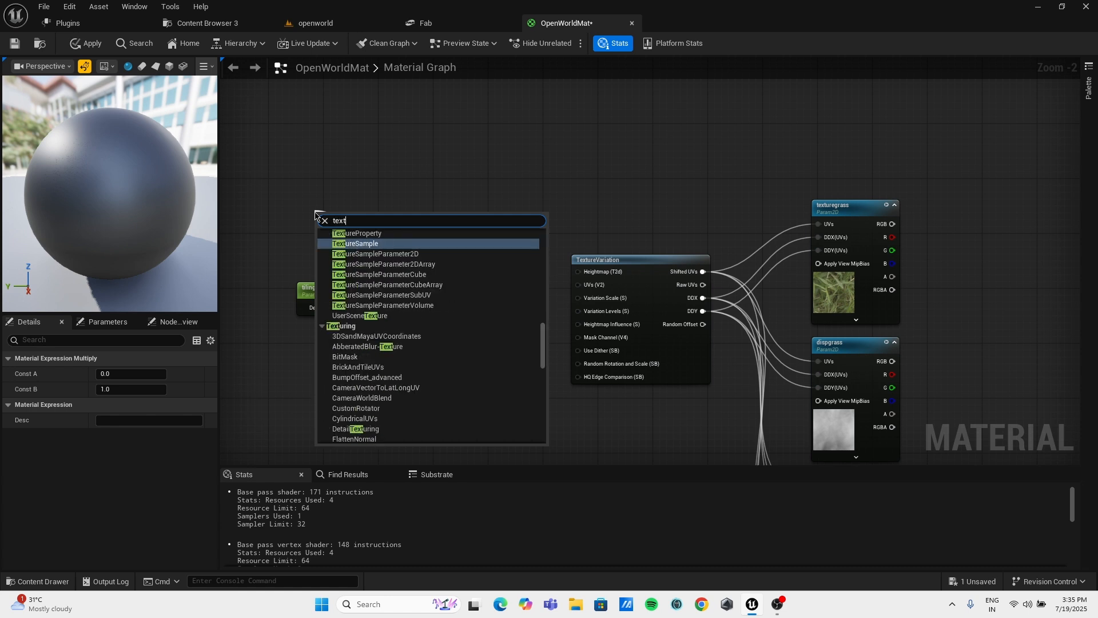
pyautogui.write('ure')
pyautogui.write('coord')
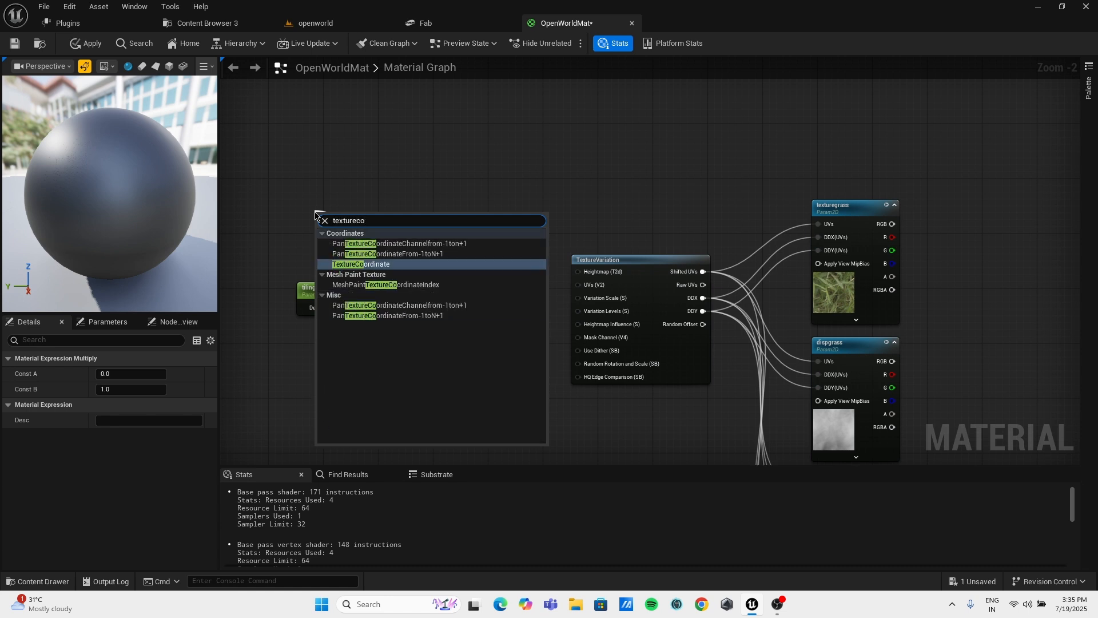
pyautogui.press('Return')
pyautogui.moveTo(315, 213); pyautogui.dragTo(276, 206)
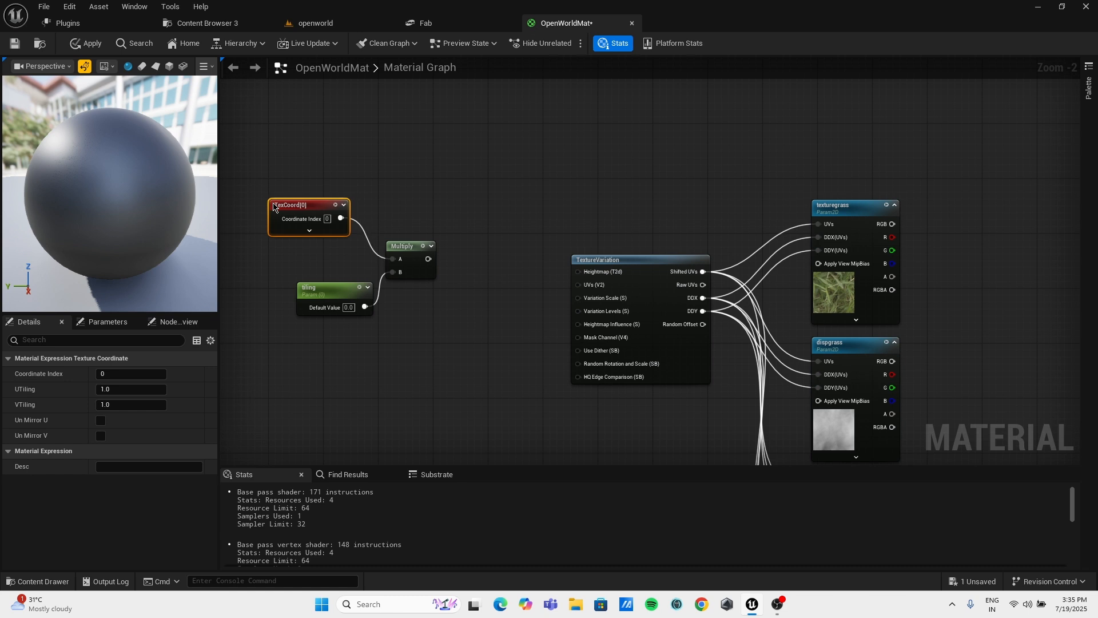
# Connect the Multiply node's output to the UVs input of TextureVariation.
pyautogui.moveTo(418, 204); pyautogui.dragTo(311, 200, button='right')
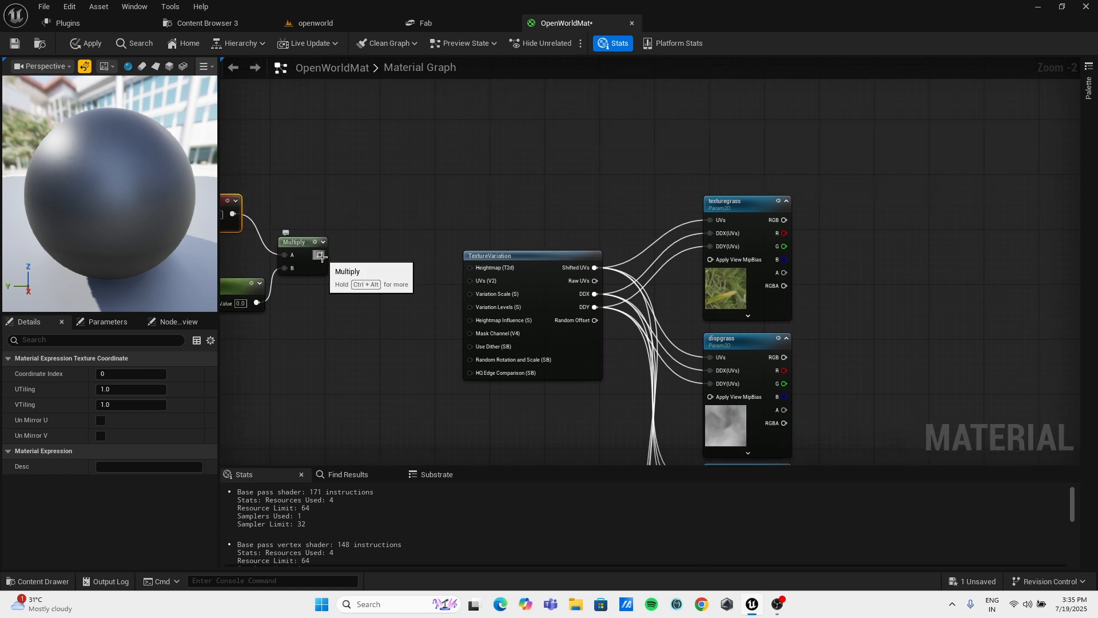
pyautogui.moveTo(322, 257); pyautogui.dragTo(470, 280)
pyautogui.moveTo(436, 294); pyautogui.dragTo(439, 290, button='right')
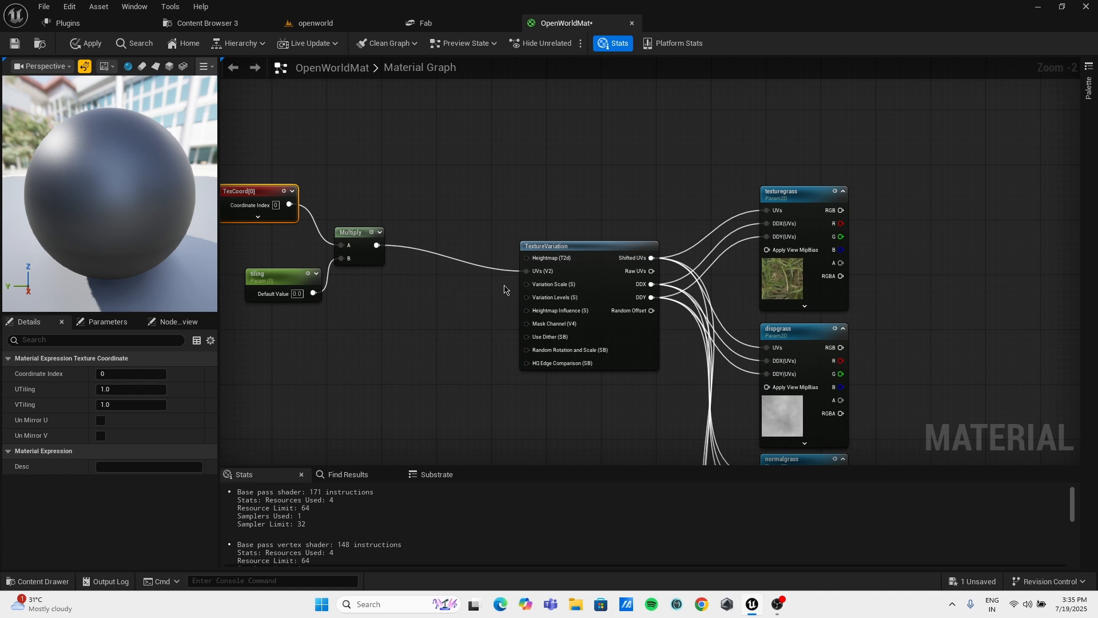
# Promote TextureVariation's Variation Scale input to a parameter with a default value of 2.4, and apply and save the material.
pyautogui.rightClick(527, 287)
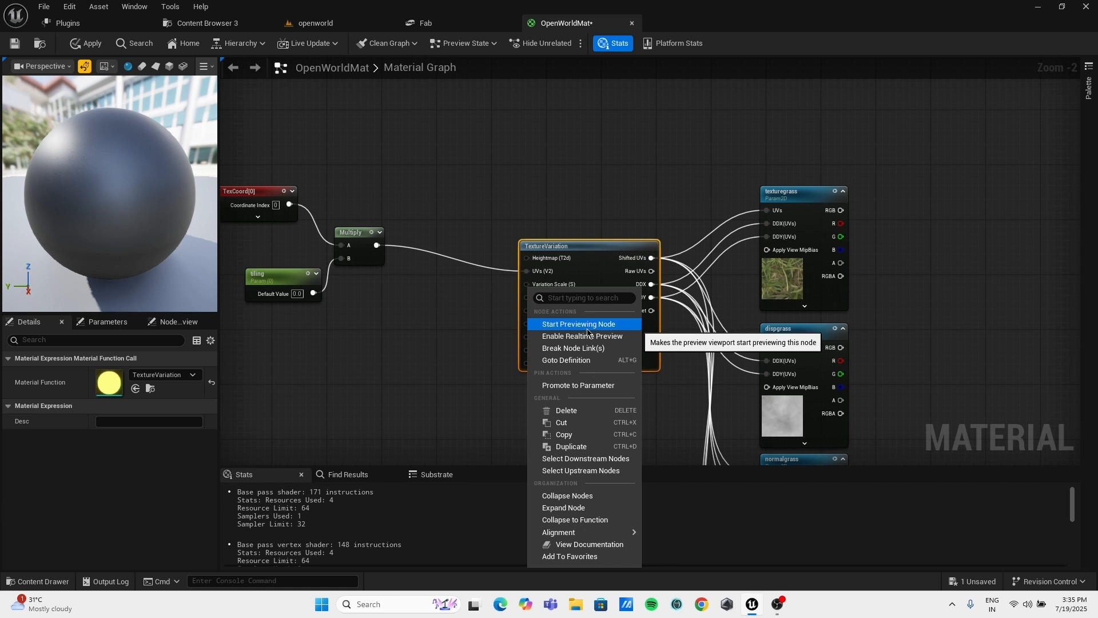
pyautogui.click(586, 386)
pyautogui.click(433, 314)
pyautogui.moveTo(488, 265); pyautogui.dragTo(440, 314)
pyautogui.click(476, 321)
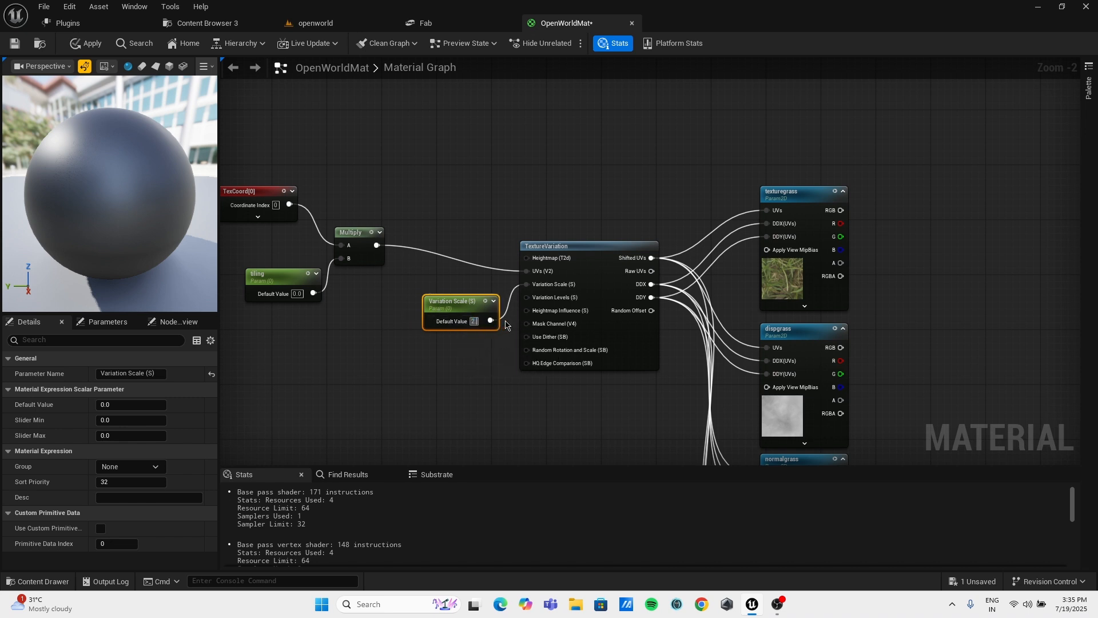
pyautogui.press('Return')
pyautogui.click(77, 43)
pyautogui.click(15, 45)
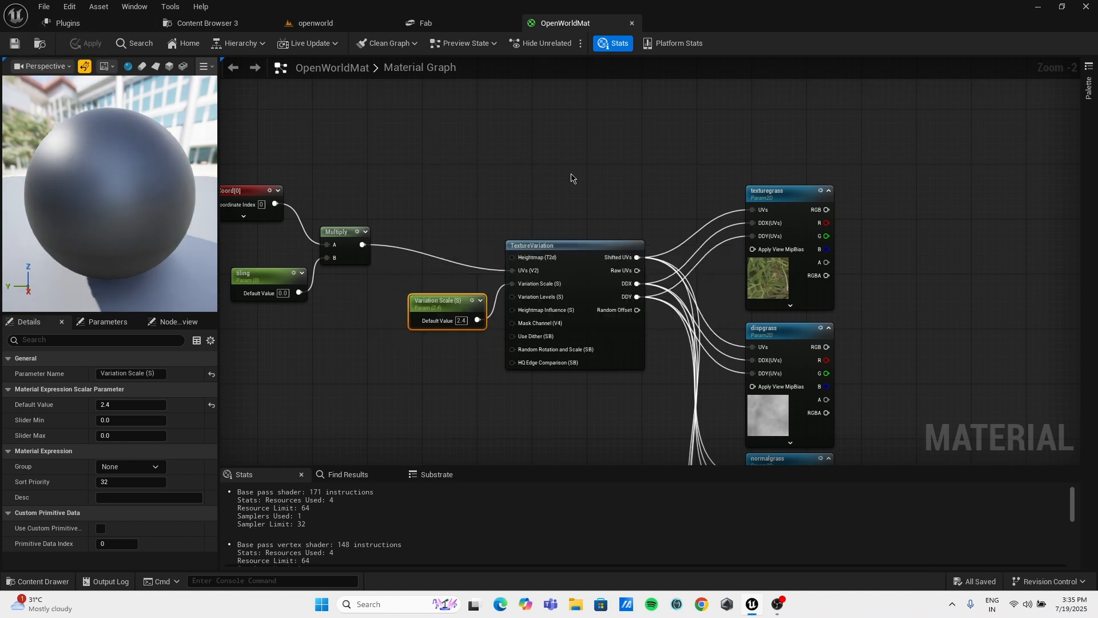
# Move the TexCoord and Multiply nodes close to TextureVariation, leaving the tiling parameter apart from them.
pyautogui.scroll(-3, 572, 176)
pyautogui.scroll(2, 483, 217)
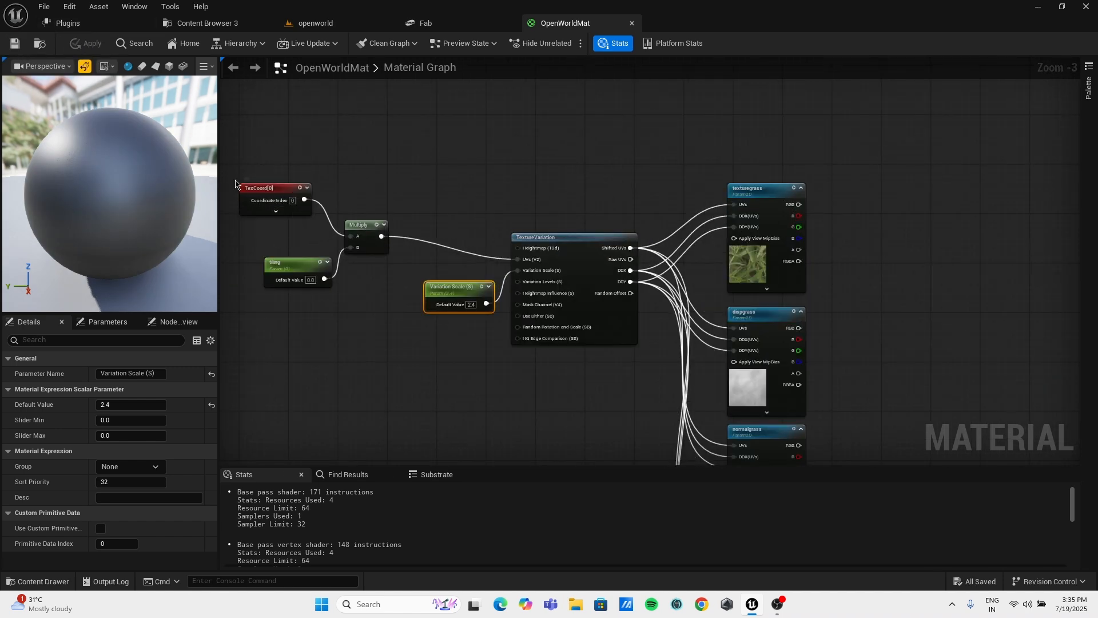
pyautogui.moveTo(263, 189); pyautogui.dragTo(369, 200)
pyautogui.moveTo(403, 240); pyautogui.dragTo(452, 234)
# Collapse the TexCoord, Multiply, Variation Scale and TextureVariation nodes into a material function saved as texvar in the open/mat folder.
pyautogui.moveTo(413, 176); pyautogui.dragTo(621, 388)
pyautogui.rightClick(576, 245)
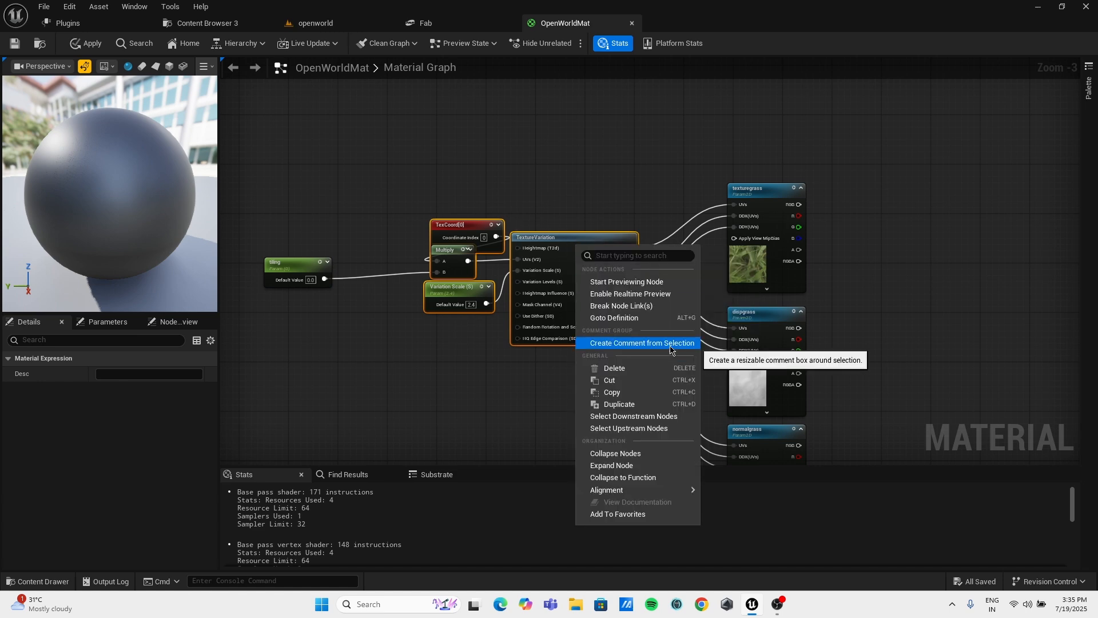
pyautogui.click(646, 475)
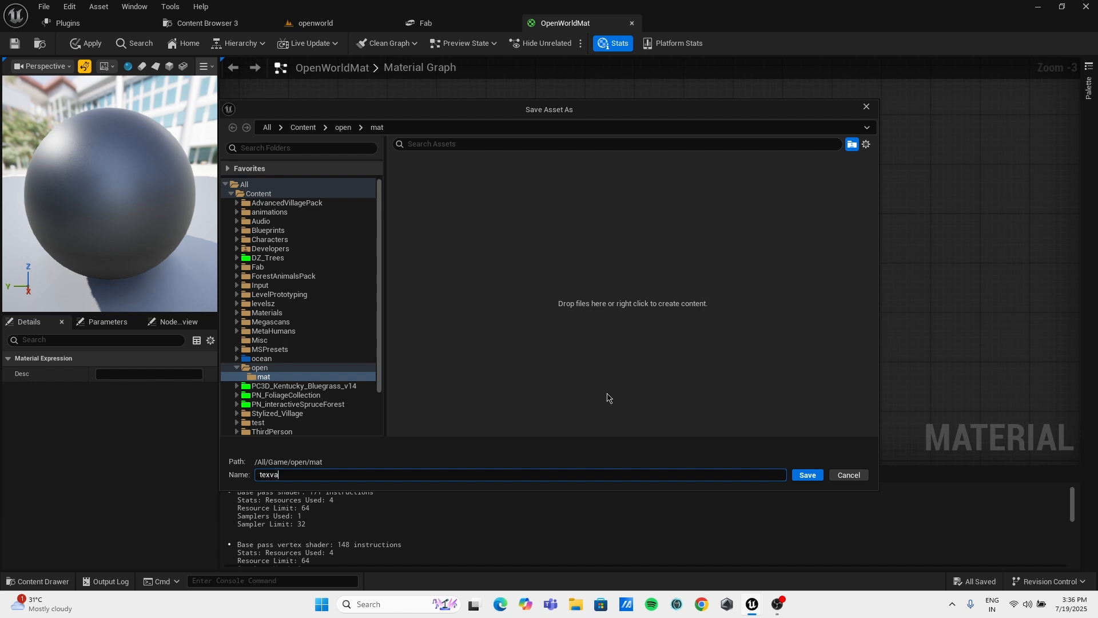
pyautogui.press('Return')
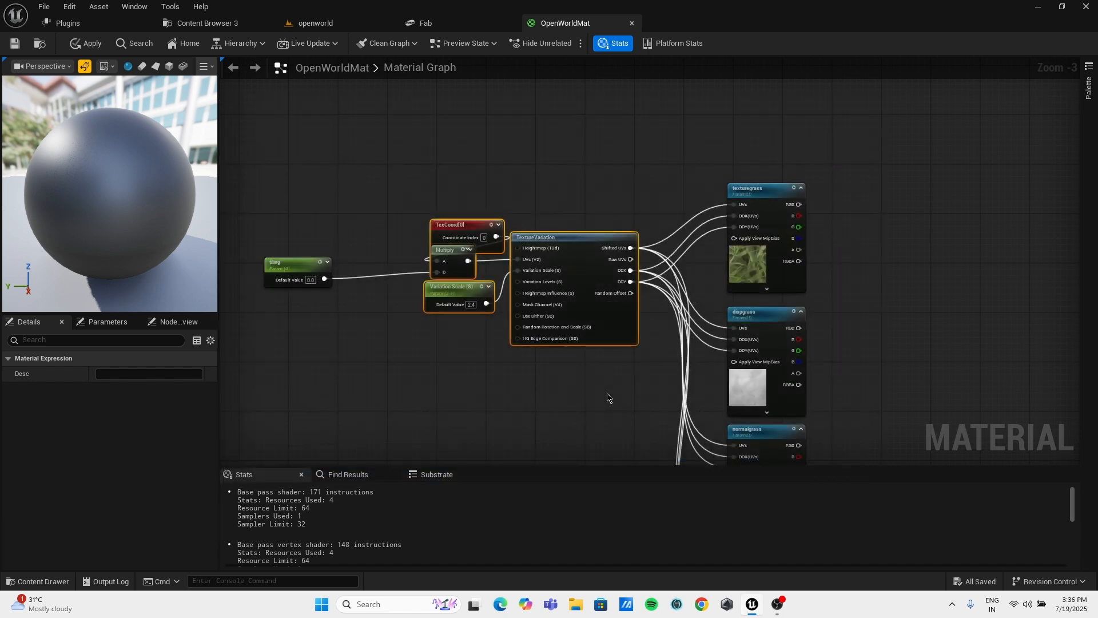
# Save the new texvar material function in its own editor and return to the OpenWorldMat graph.
pyautogui.click(674, 23)
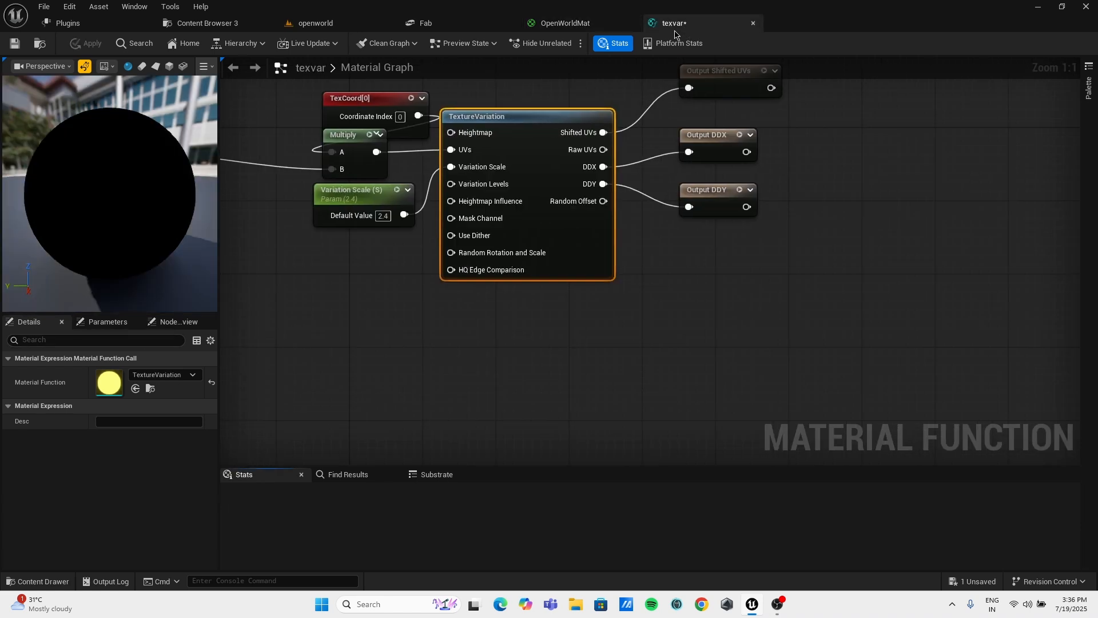
pyautogui.hotkey('ctrl', 's')
pyautogui.click(560, 26)
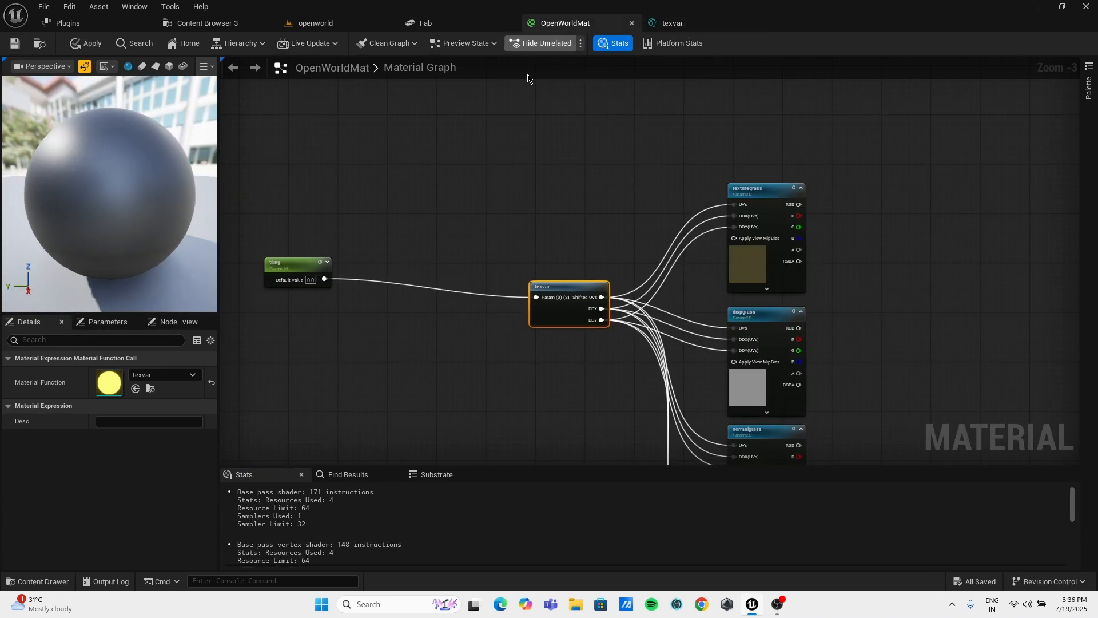
# Find the texvar function in the Content/open/mat folder and inspect its node graph.
pyautogui.click(33, 581)
pyautogui.click(33, 581)
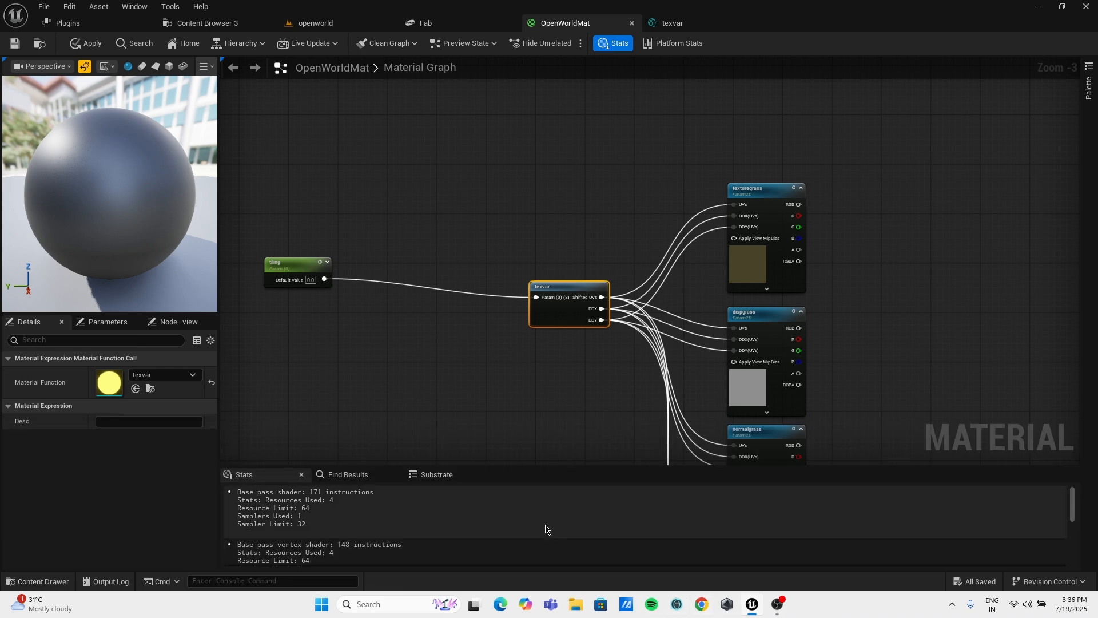
pyautogui.click(206, 26)
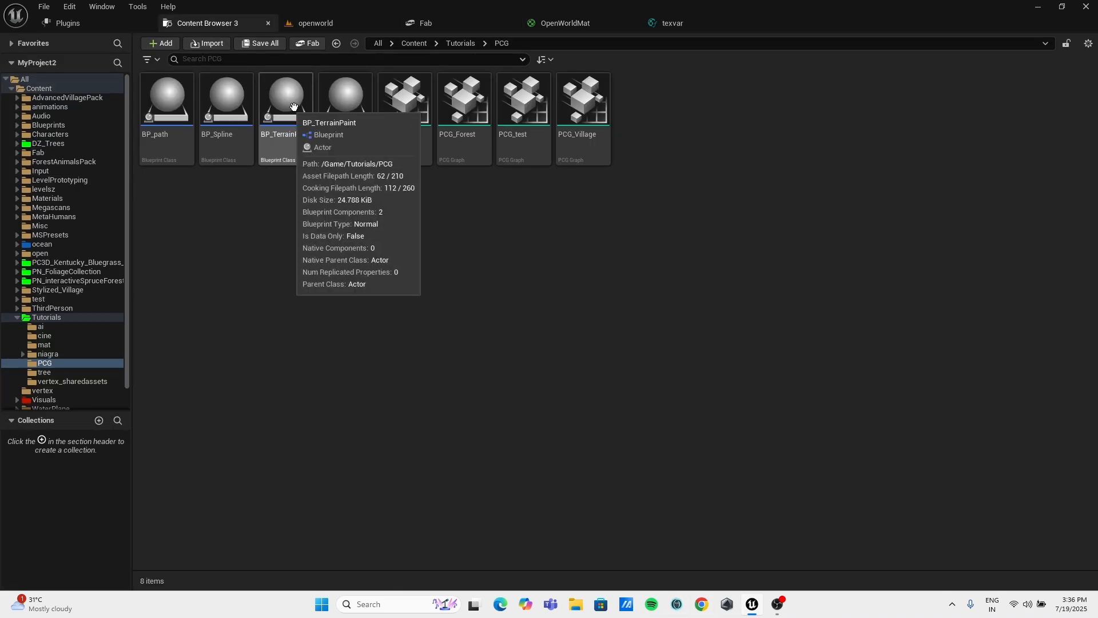
pyautogui.click(415, 43)
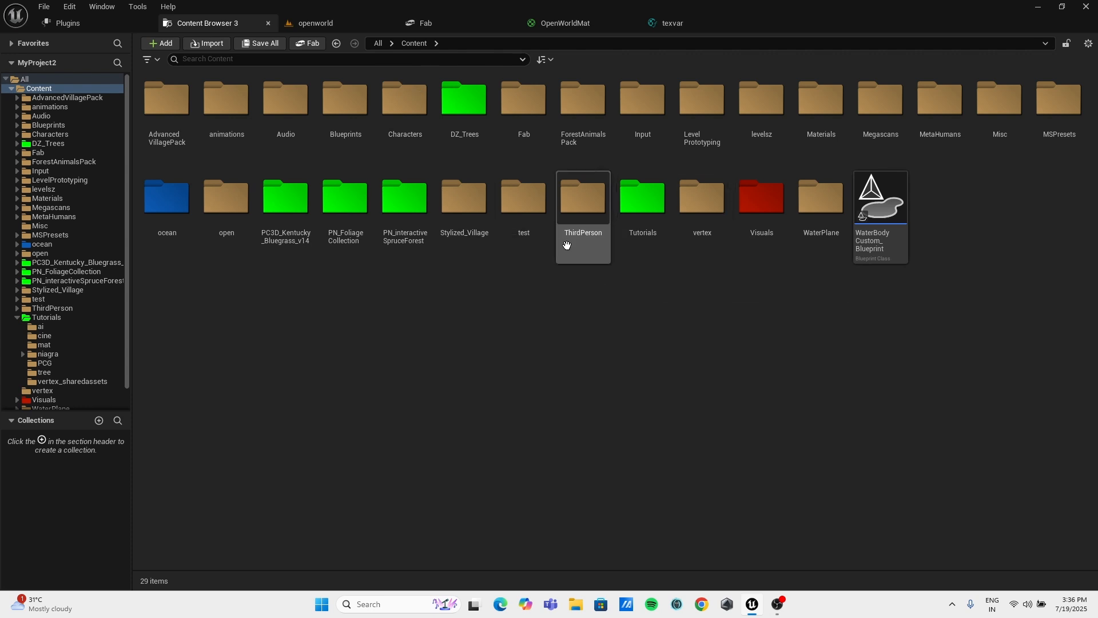
pyautogui.doubleClick(538, 243)
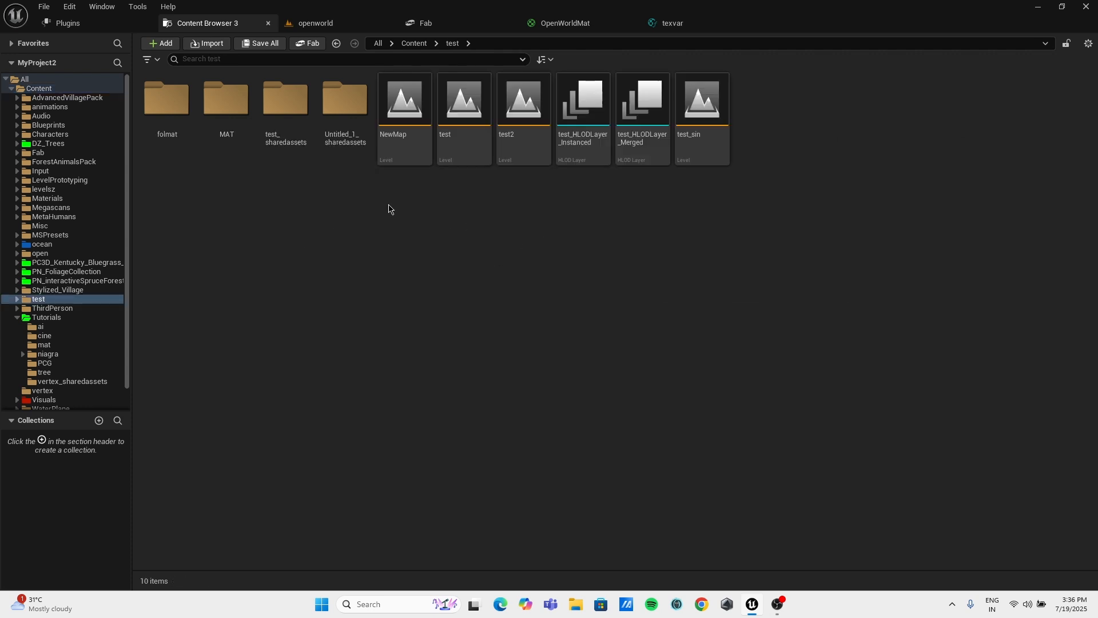
pyautogui.click(414, 43)
pyautogui.doubleClick(241, 209)
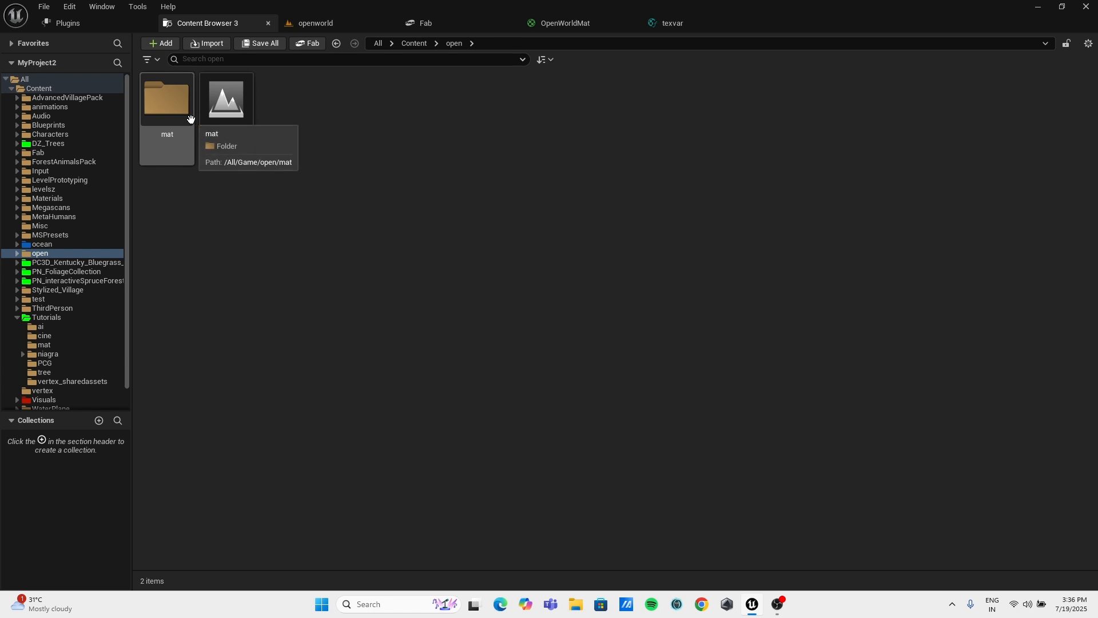
pyautogui.doubleClick(186, 112)
pyautogui.click(673, 23)
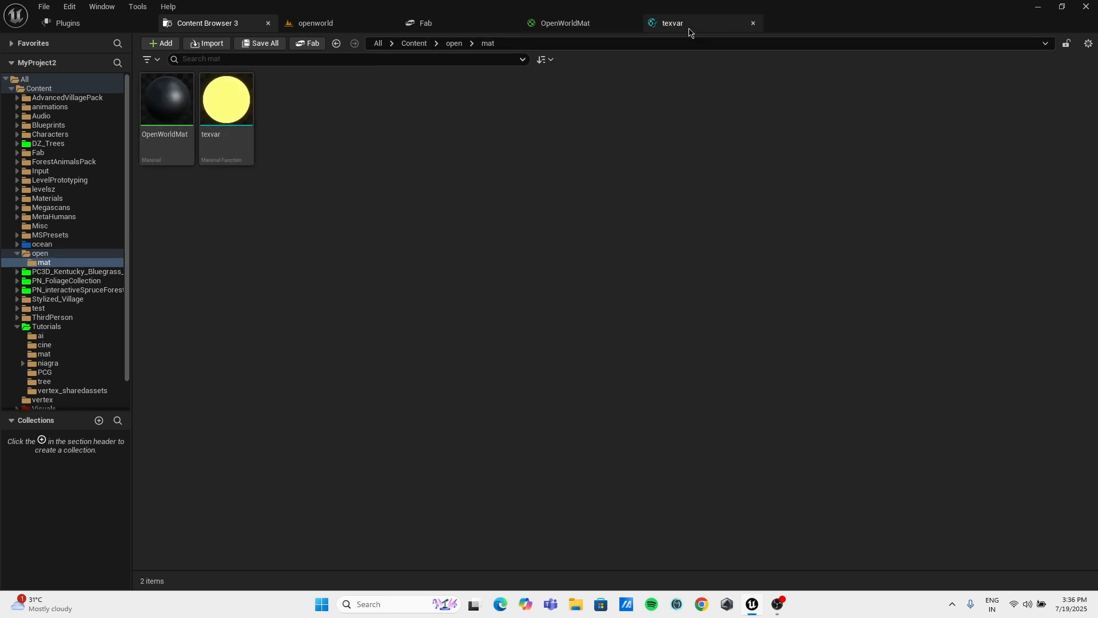
pyautogui.moveTo(416, 163); pyautogui.dragTo(300, 167, button='right')
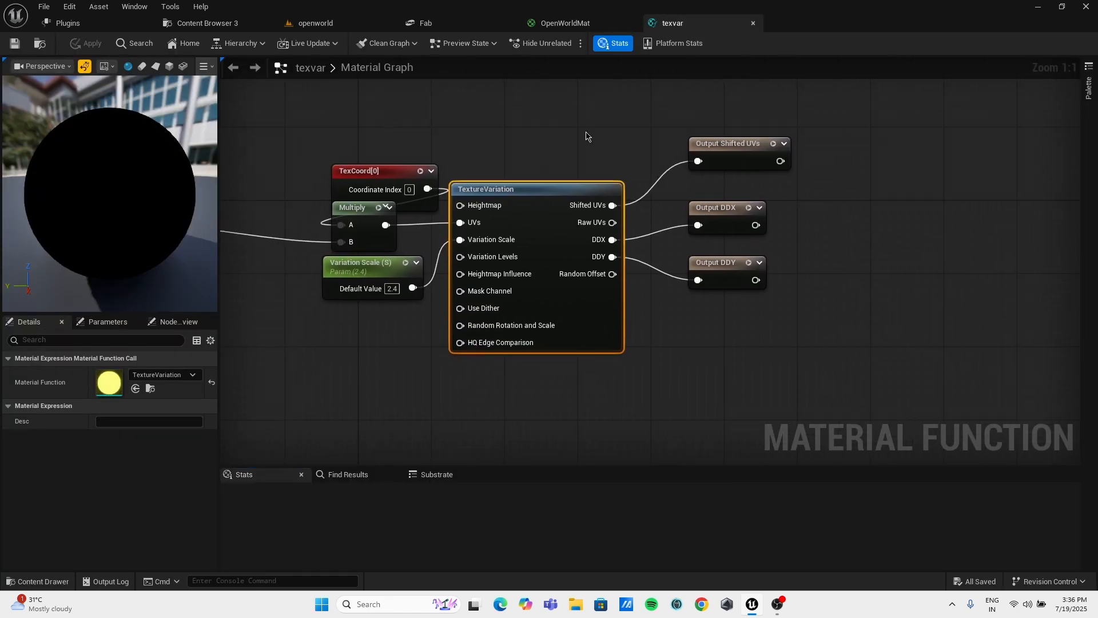
pyautogui.click(568, 26)
# Move the tiling parameter next to the texvar node and set its default value to 1.
pyautogui.moveTo(629, 169); pyautogui.dragTo(454, 151, button='right')
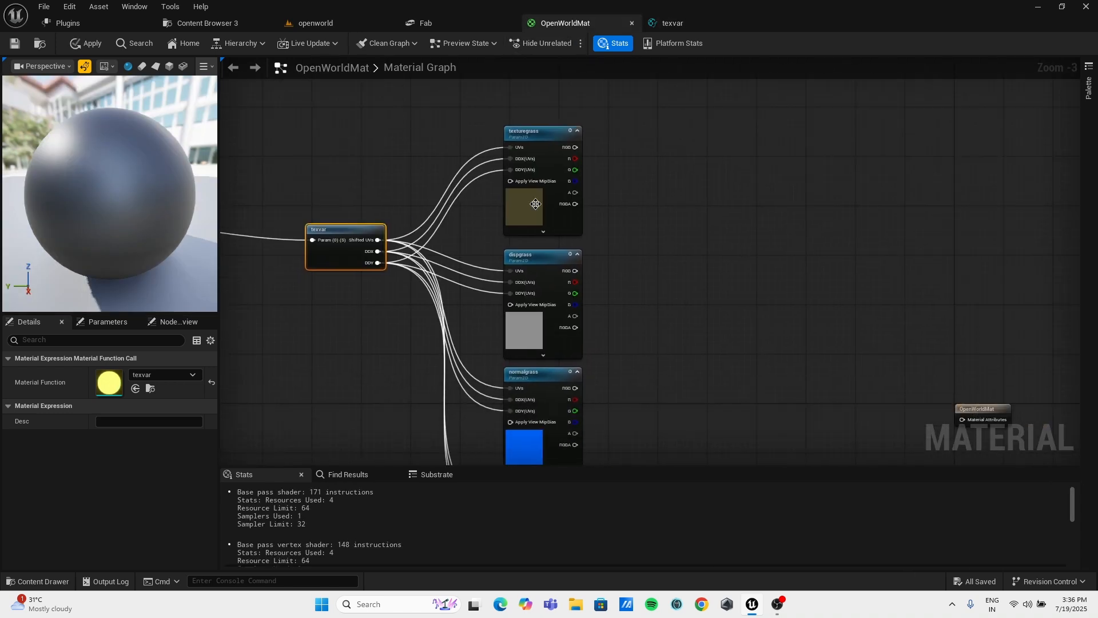
pyautogui.moveTo(597, 280); pyautogui.dragTo(773, 251, button='right')
pyautogui.moveTo(248, 179); pyautogui.dragTo(428, 197)
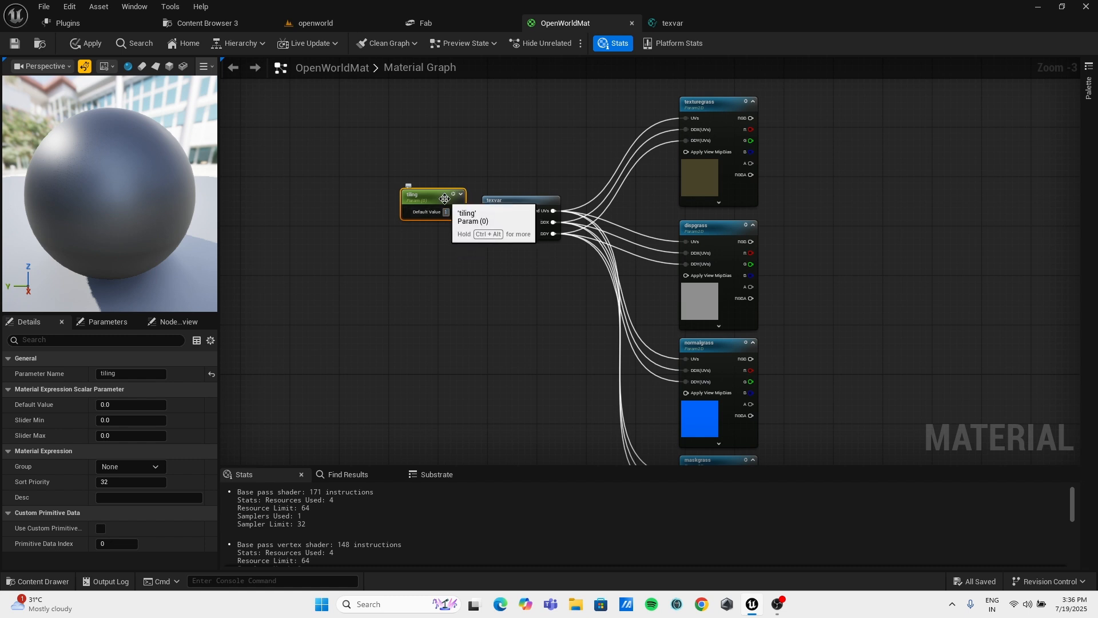
pyautogui.write('1')
pyautogui.click(237, 119)
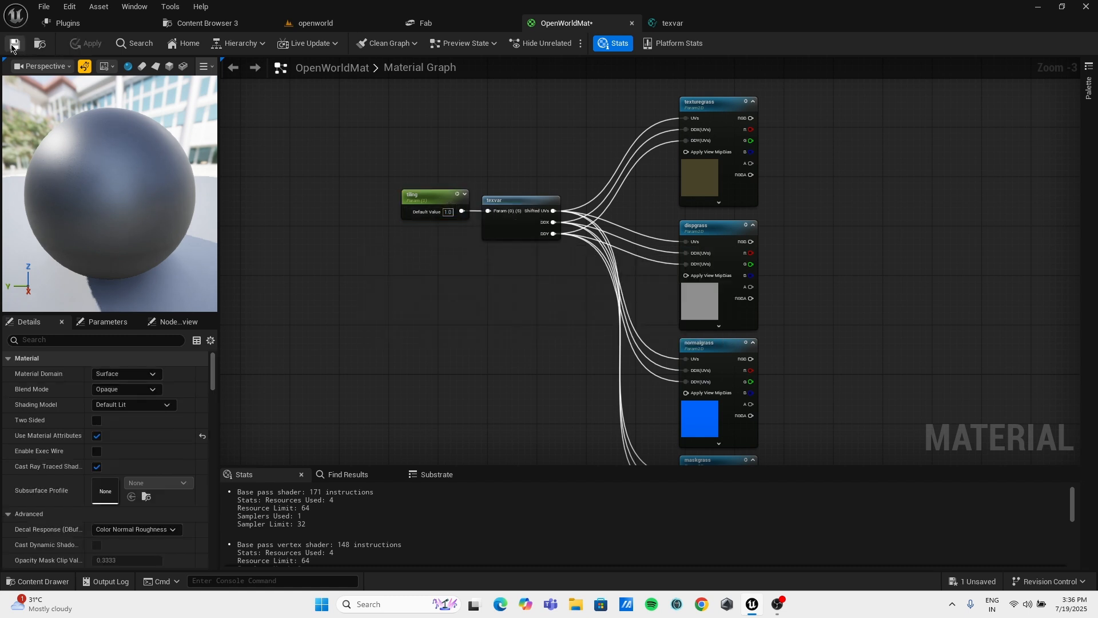
# Add a SetMaterialAttributes node between the grass texture samples and the OpenWorldMat output node.
pyautogui.moveTo(763, 264); pyautogui.dragTo(592, 261, button='right')
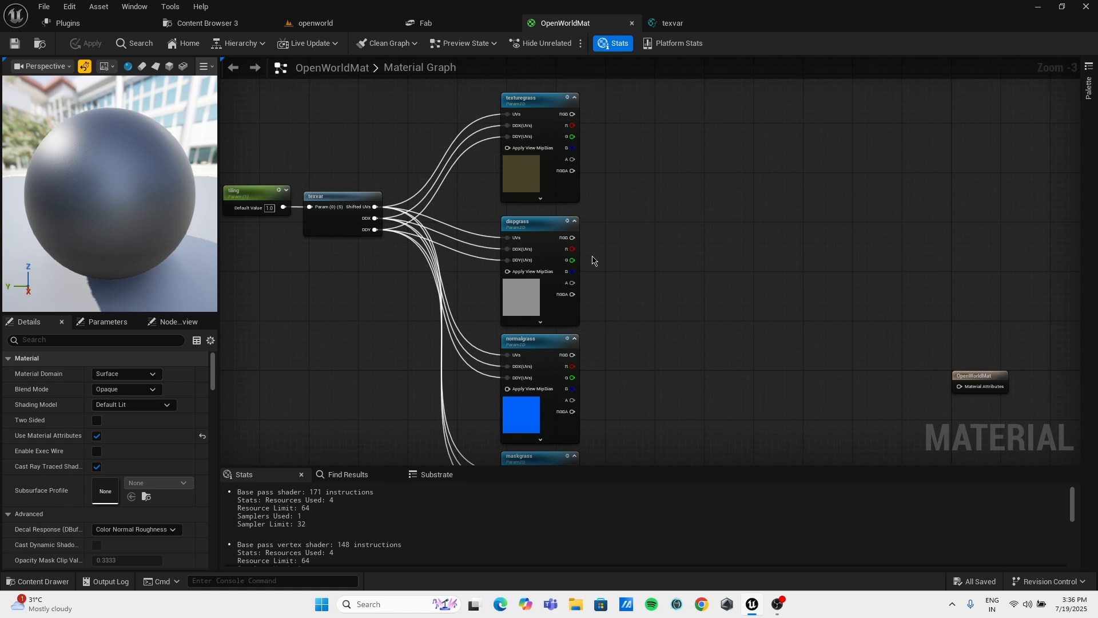
pyautogui.moveTo(619, 239); pyautogui.dragTo(552, 233, button='right')
pyautogui.moveTo(795, 300); pyautogui.dragTo(521, 280, button='right')
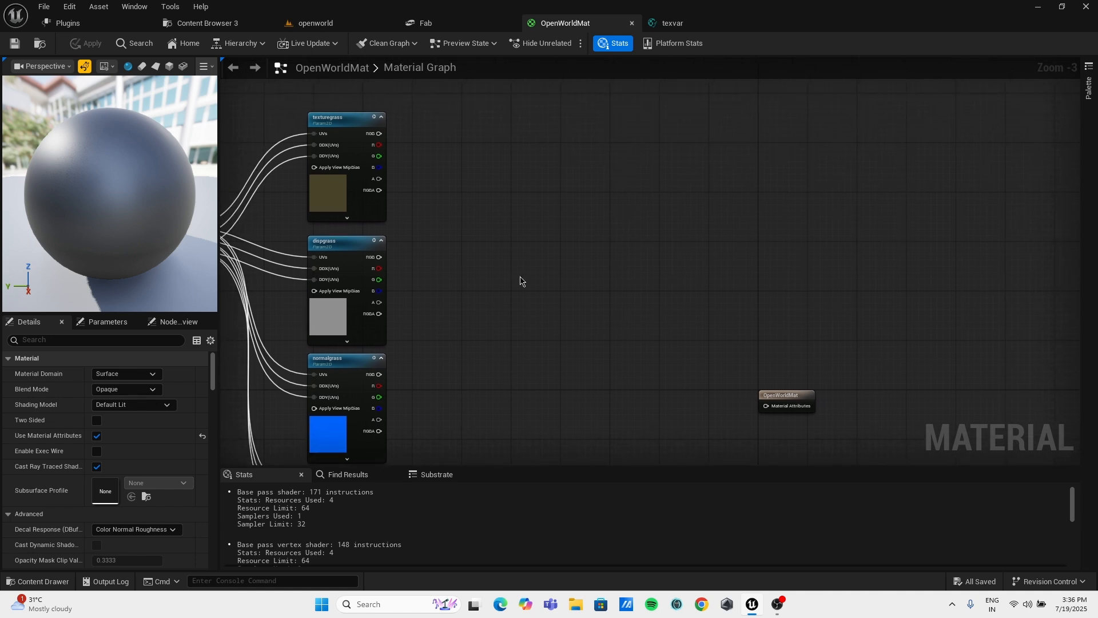
pyautogui.rightClick(473, 223)
pyautogui.write('set')
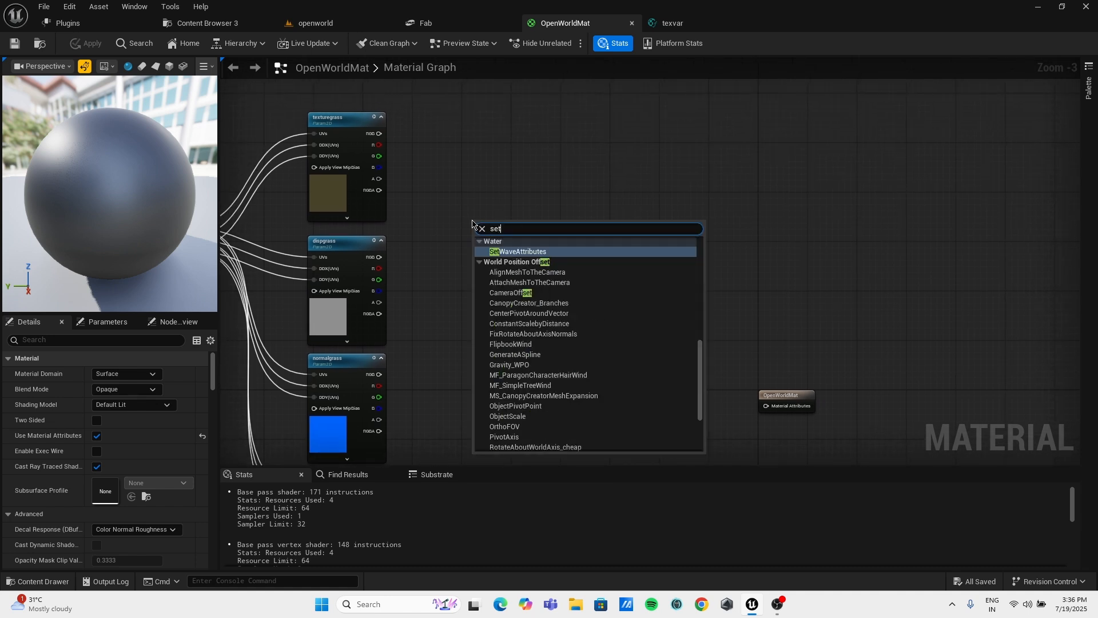
pyautogui.write(' ma')
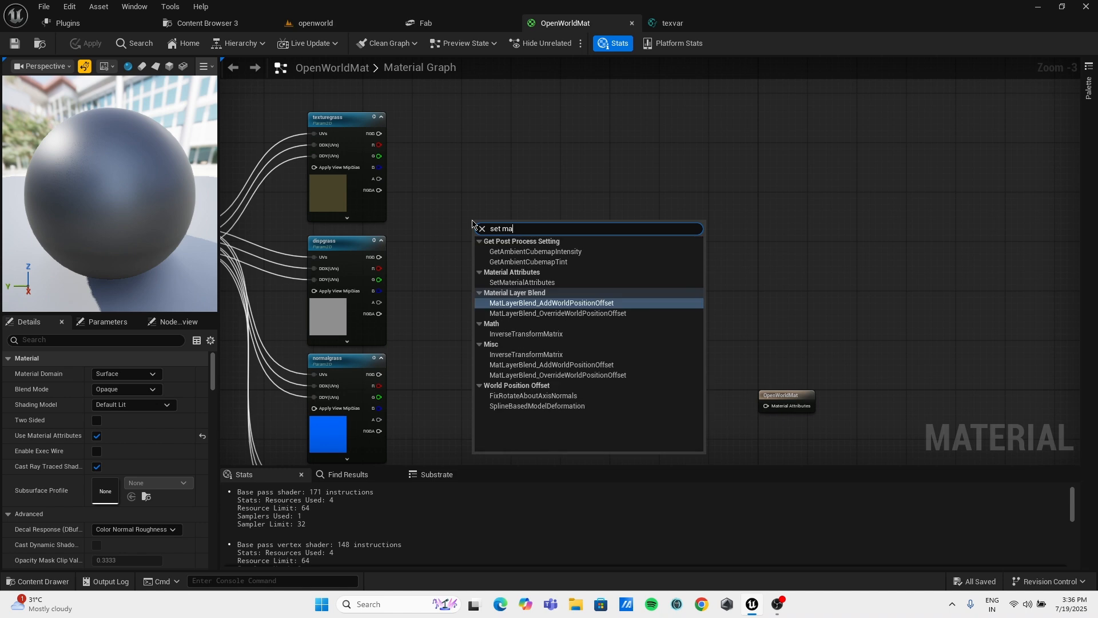
pyautogui.click(546, 282)
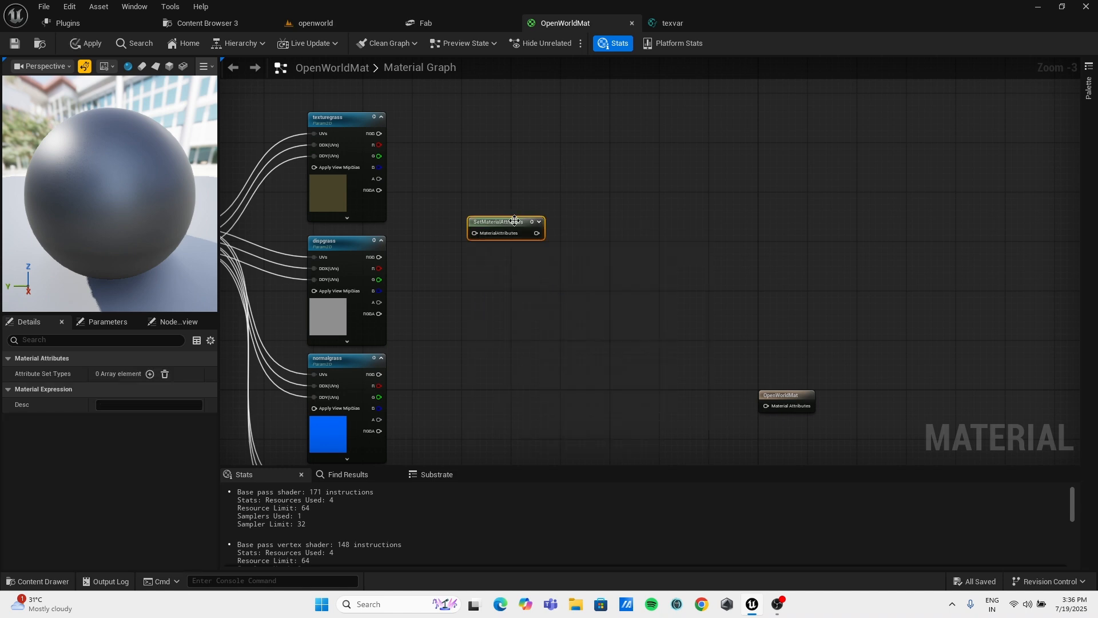
# Give the SetMaterialAttributes node four attribute inputs: BaseColor, Metallic, Roughness and Normal.
pyautogui.click(152, 375)
pyautogui.click(154, 374)
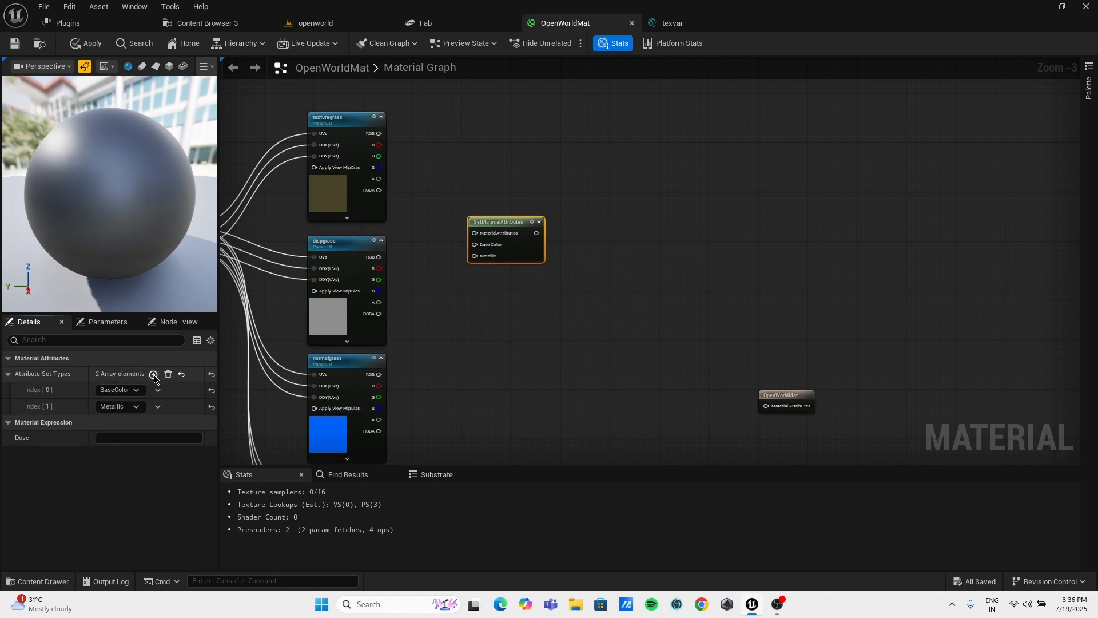
pyautogui.click(153, 375)
pyautogui.click(153, 374)
pyautogui.click(137, 391)
pyautogui.click(137, 390)
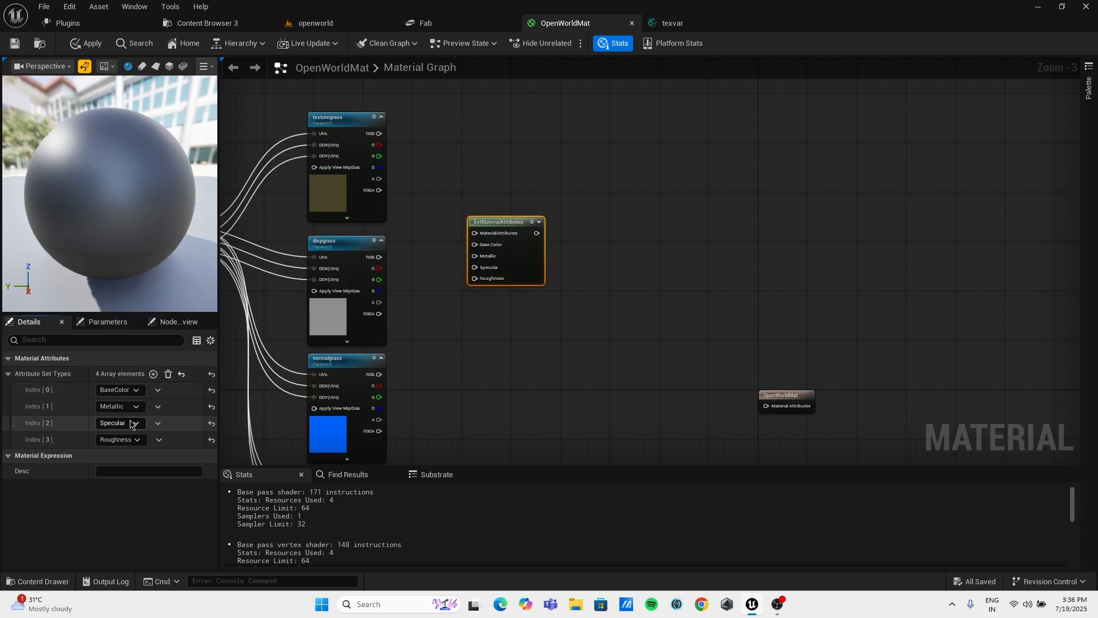
pyautogui.click(131, 424)
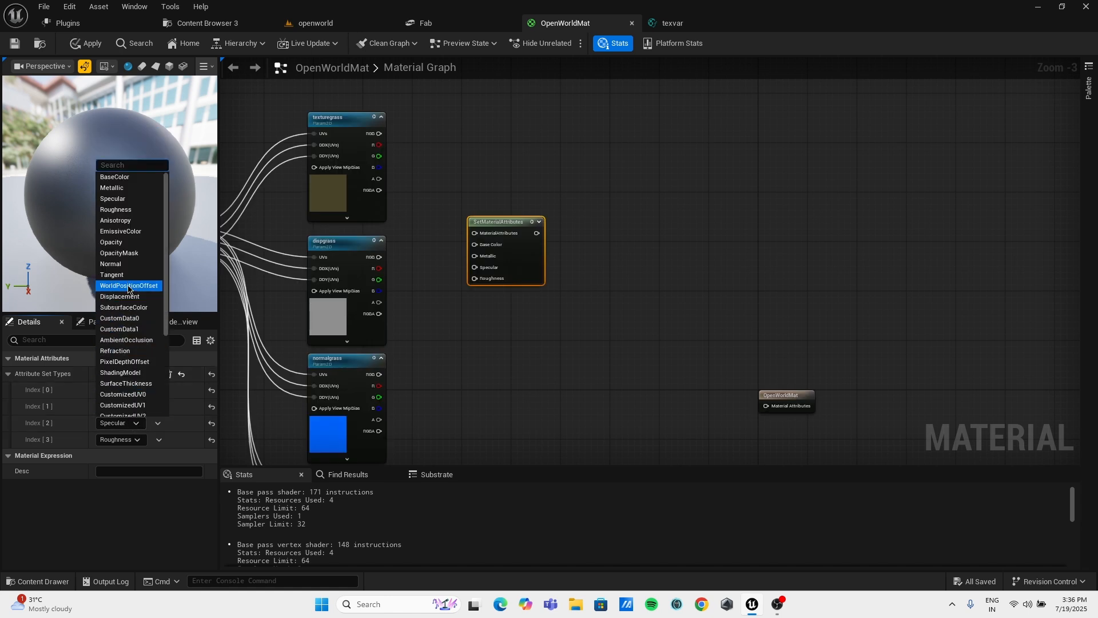
pyautogui.click(116, 210)
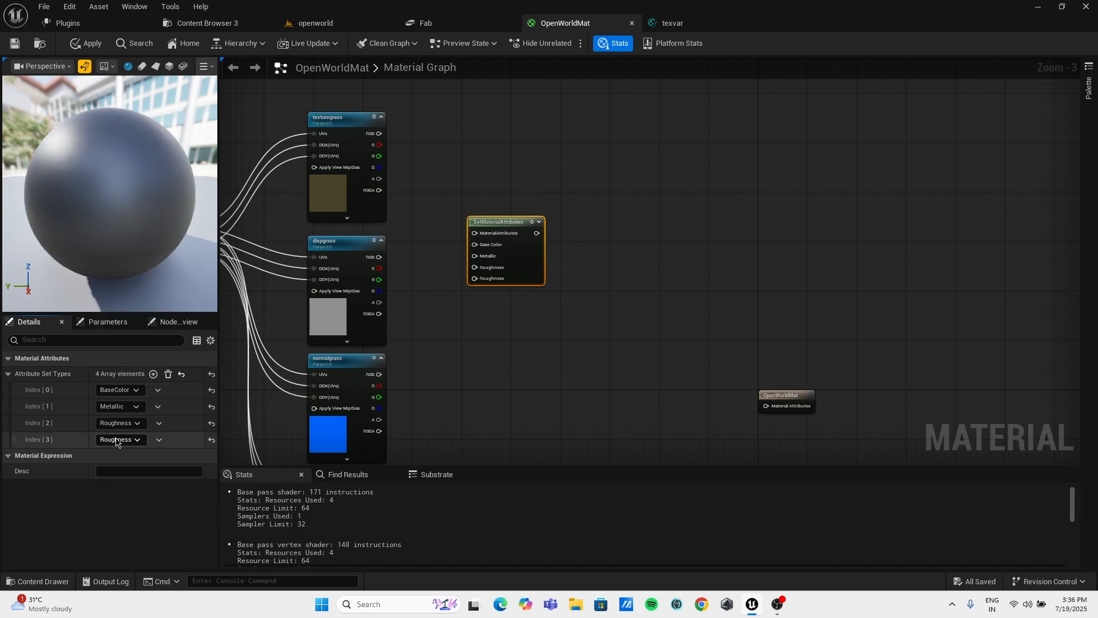
pyautogui.click(117, 440)
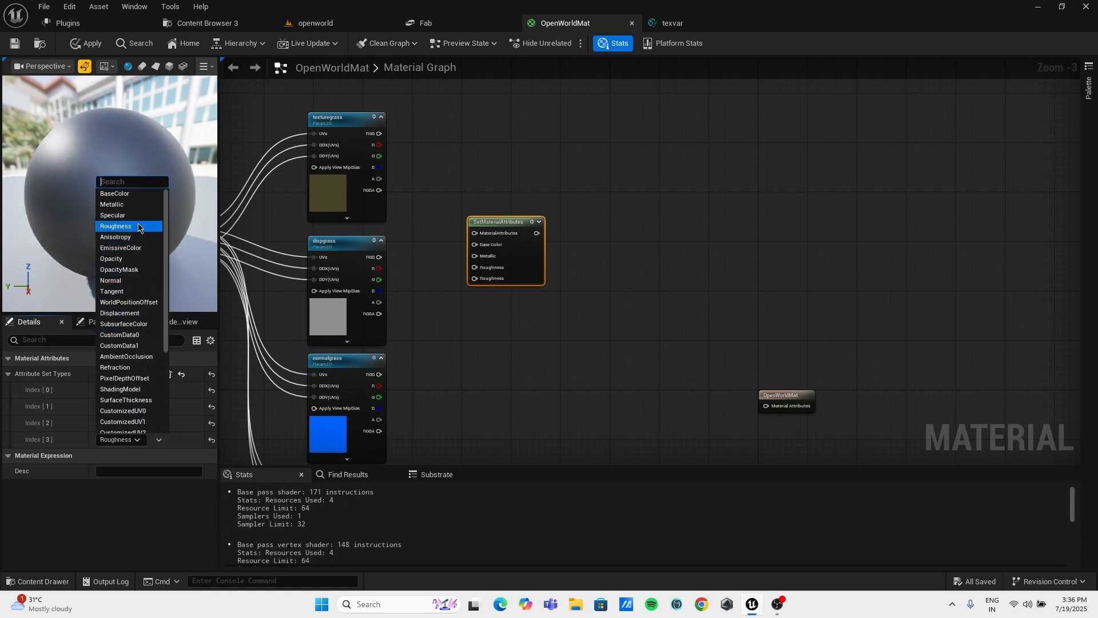
pyautogui.click(126, 280)
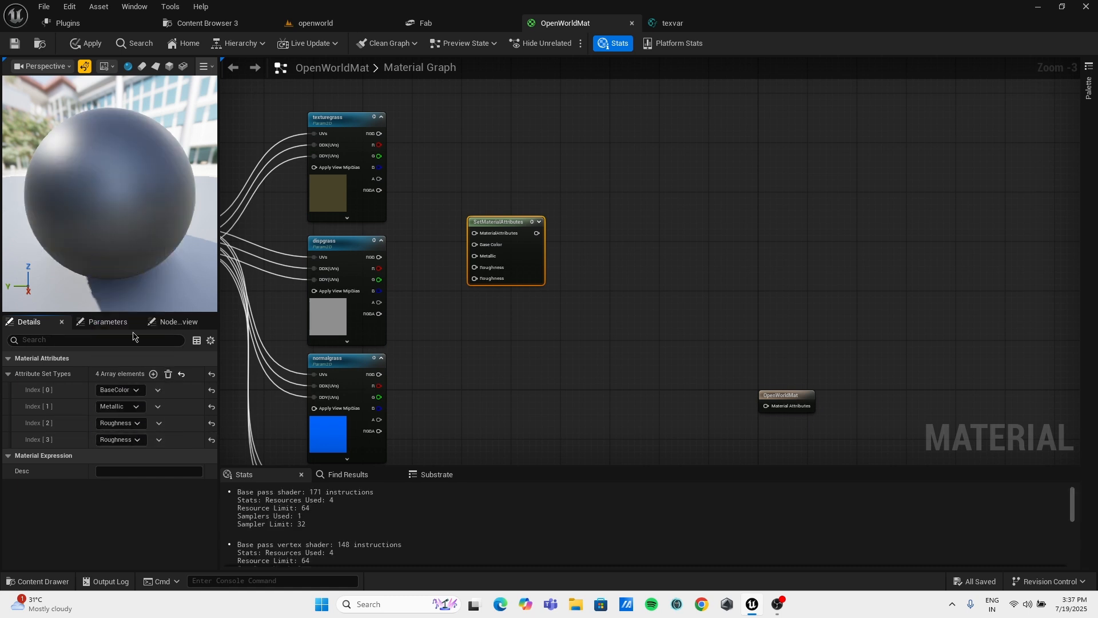
# Add AmbientOcclusion and Displacement as the fifth and sixth attribute inputs of the SetMaterialAttributes node.
pyautogui.click(153, 374)
pyautogui.click(119, 456)
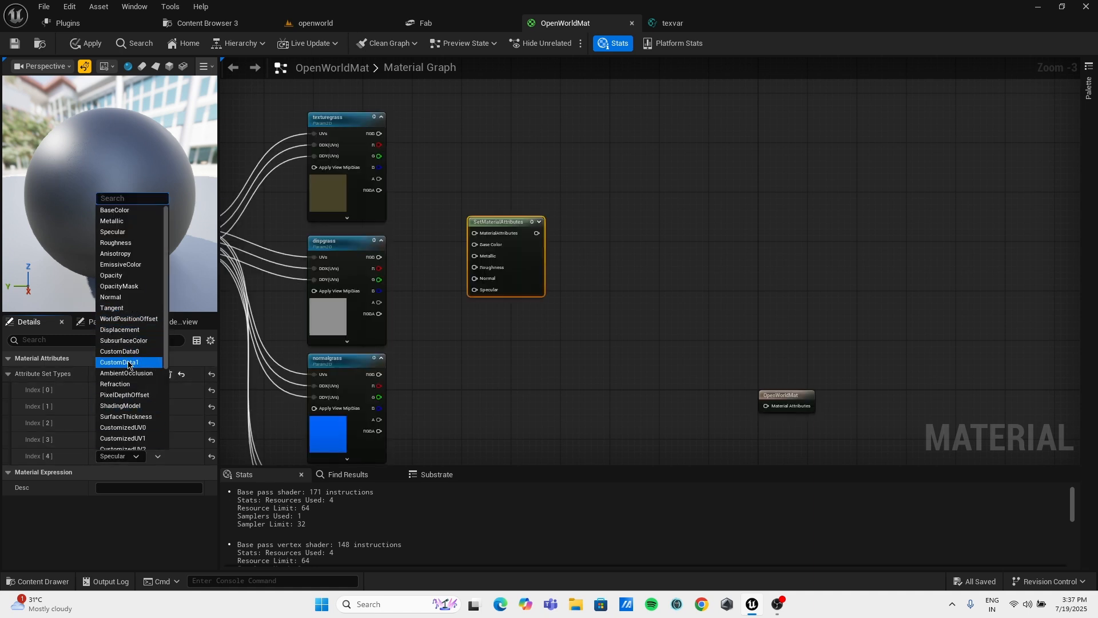
pyautogui.scroll(-1, 135, 361)
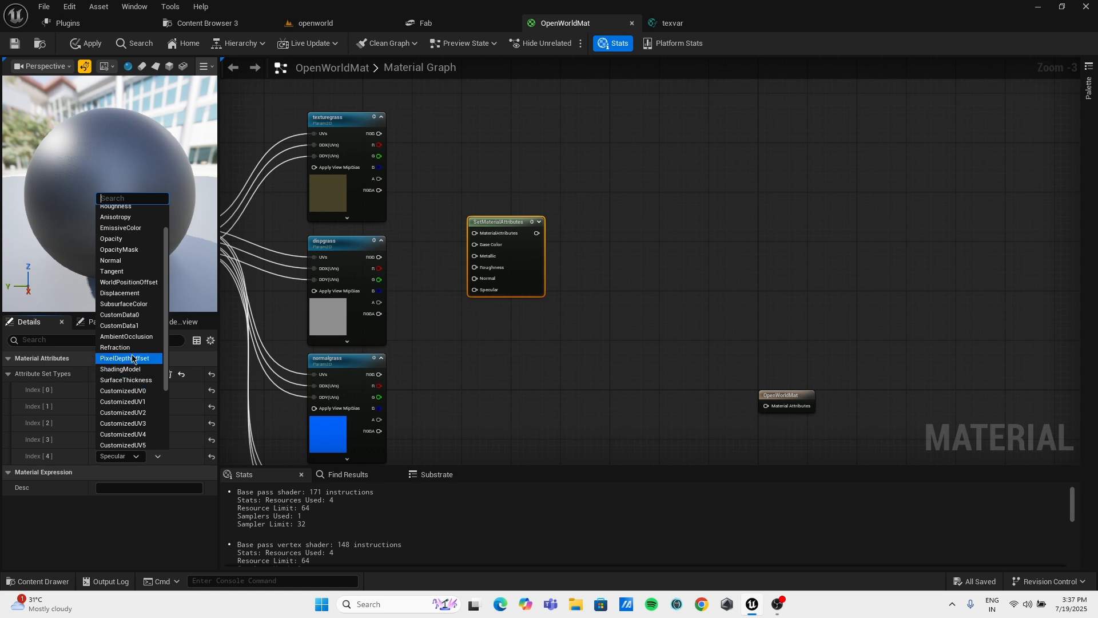
pyautogui.click(126, 337)
pyautogui.click(153, 374)
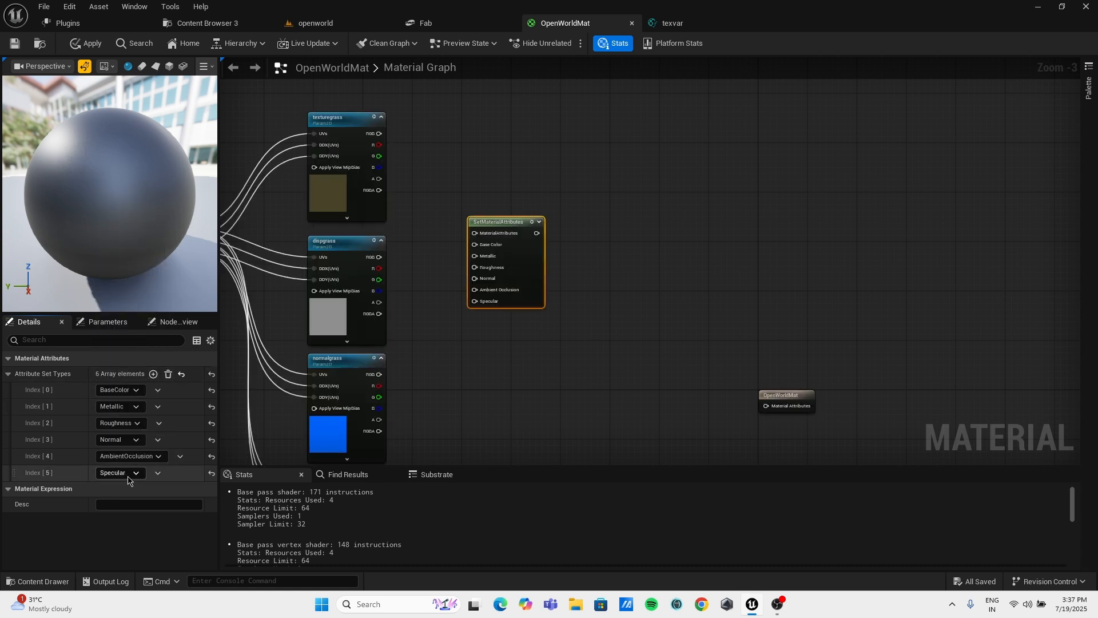
pyautogui.click(119, 473)
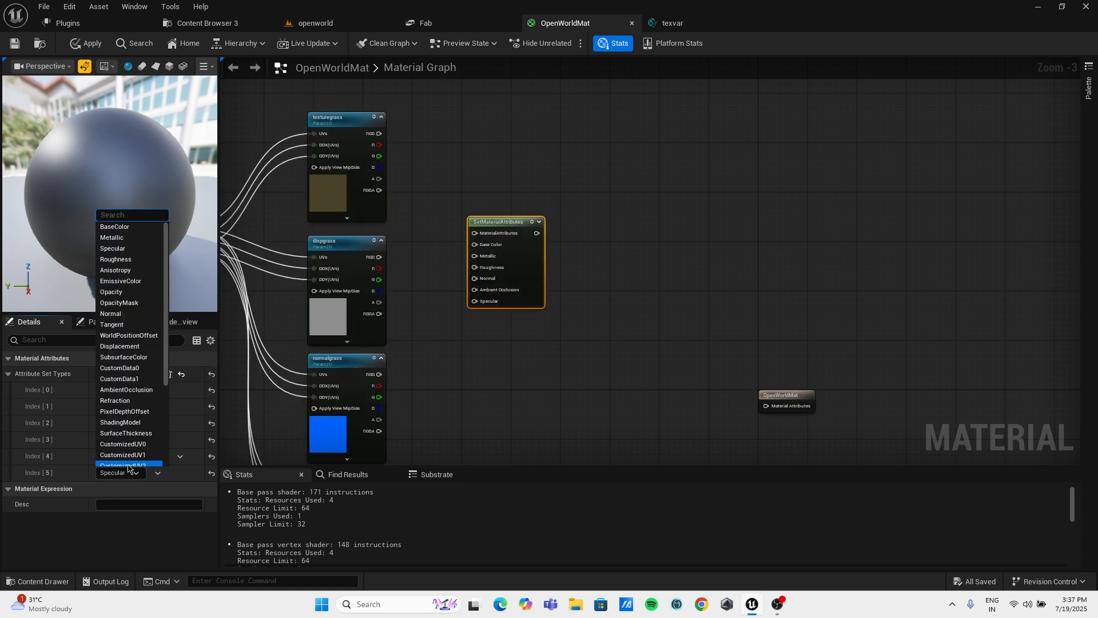
pyautogui.click(120, 346)
# Wire the grass texture to Base Color, normalgrass RGB to Normal, and the maskgrass channels to Metallic, Roughness and Ambient Occlusion.
pyautogui.moveTo(499, 357); pyautogui.dragTo(499, 364, button='right')
pyautogui.moveTo(378, 141); pyautogui.dragTo(360, 351)
pyautogui.scroll(3, 420, 241)
pyautogui.moveTo(499, 229); pyautogui.dragTo(366, 329)
pyautogui.scroll(-2, 421, 303)
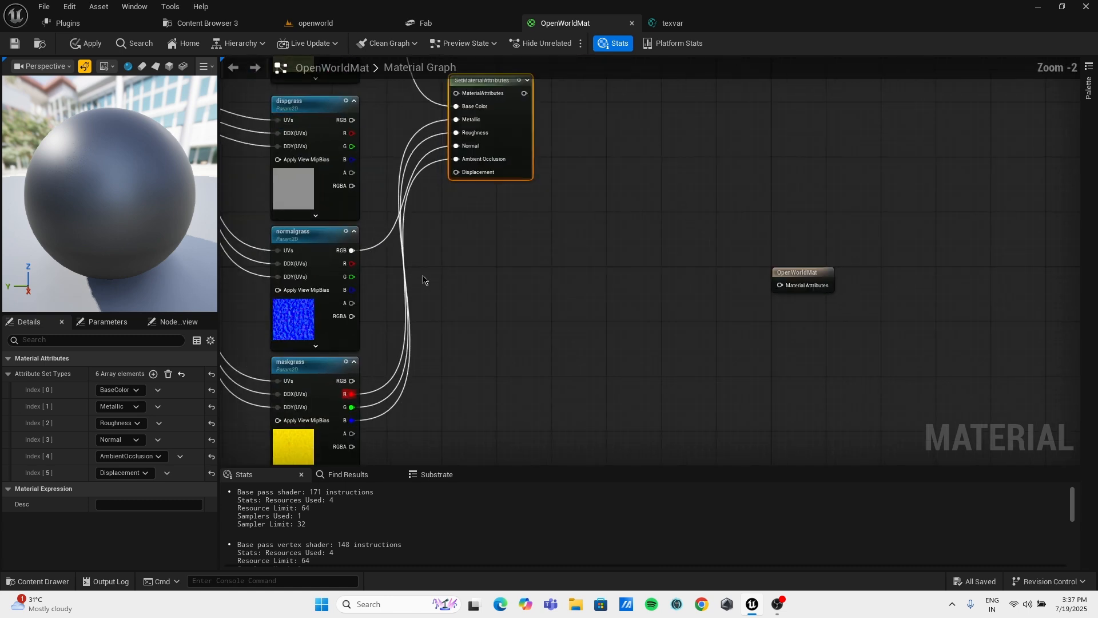
# Add a Switch node just below the SetMaterialAttributes node.
pyautogui.moveTo(423, 280); pyautogui.dragTo(408, 335, button='right')
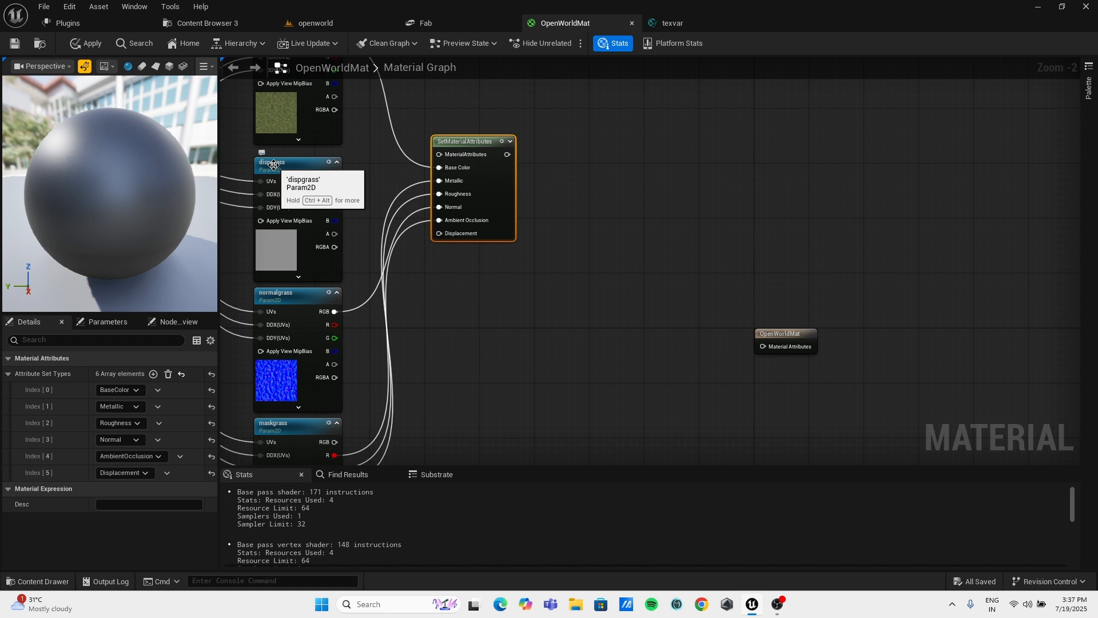
pyautogui.rightClick(421, 281)
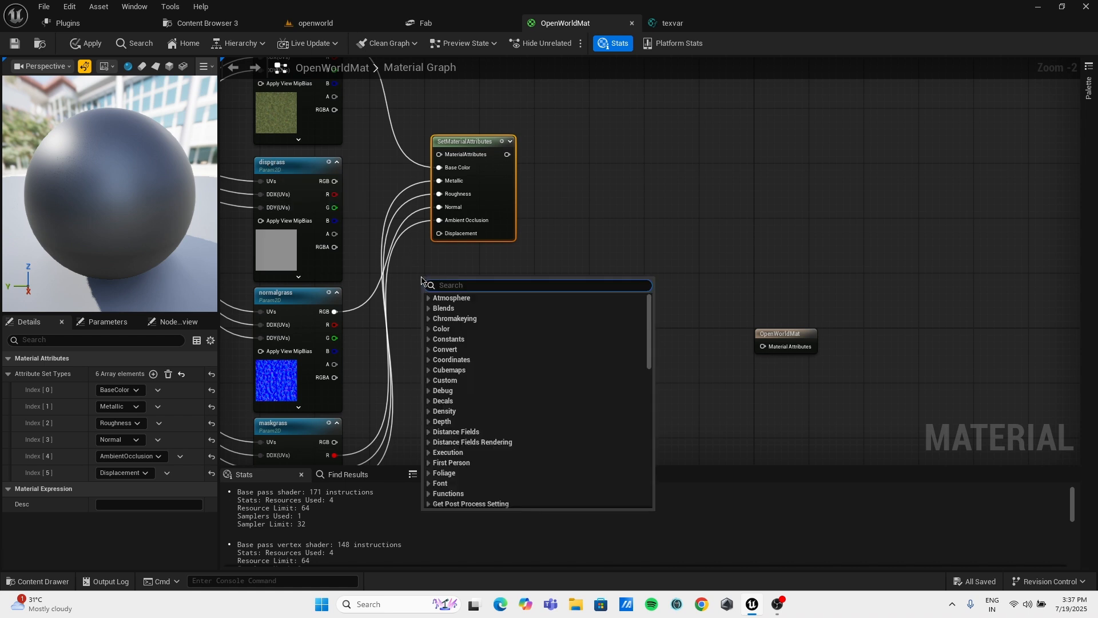
pyautogui.write('stat')
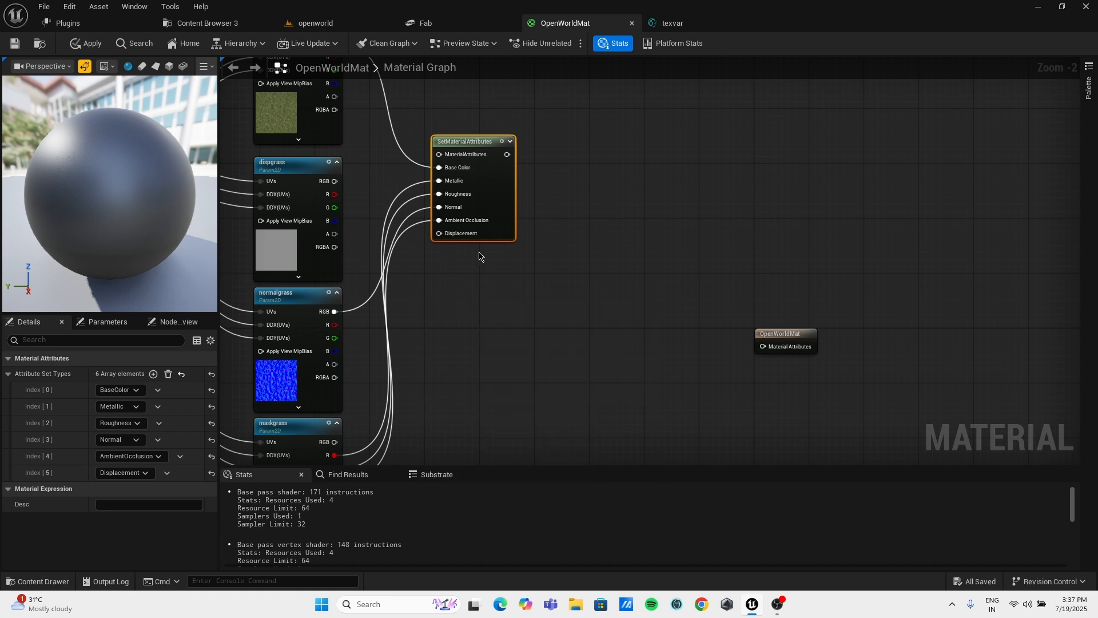
pyautogui.moveTo(479, 256); pyautogui.dragTo(479, 290, button='right')
pyautogui.rightClick(436, 319)
pyautogui.write('stat')
pyautogui.press('BackSpace')
pyautogui.press('BackSpace')
pyautogui.press('BackSpace')
pyautogui.write('witch')
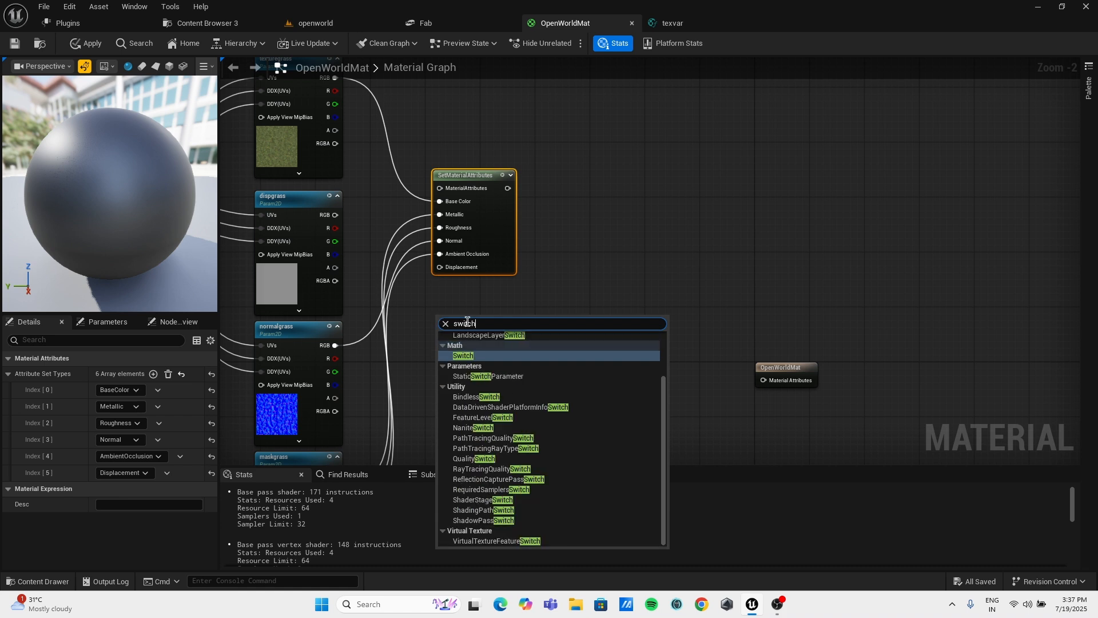
pyautogui.click(486, 357)
pyautogui.moveTo(476, 319); pyautogui.dragTo(483, 305)
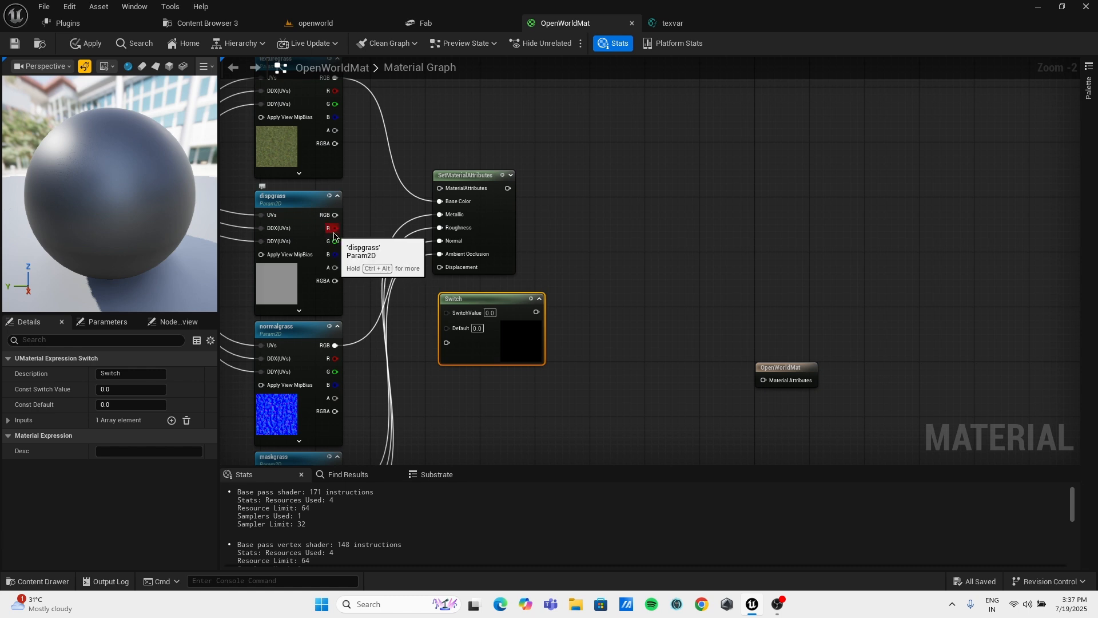
# Connect dispgrass RGB to the Switch node's Default input and the maskgrass B channel to its SwitchValue input.
pyautogui.moveTo(336, 215); pyautogui.dragTo(447, 312)
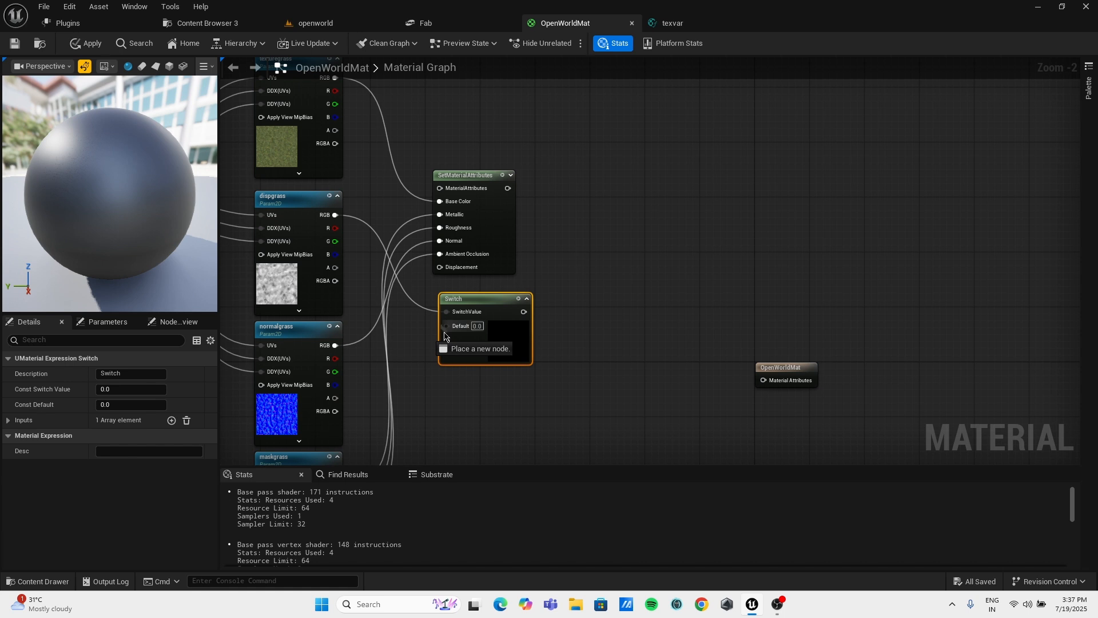
pyautogui.rightClick(447, 312)
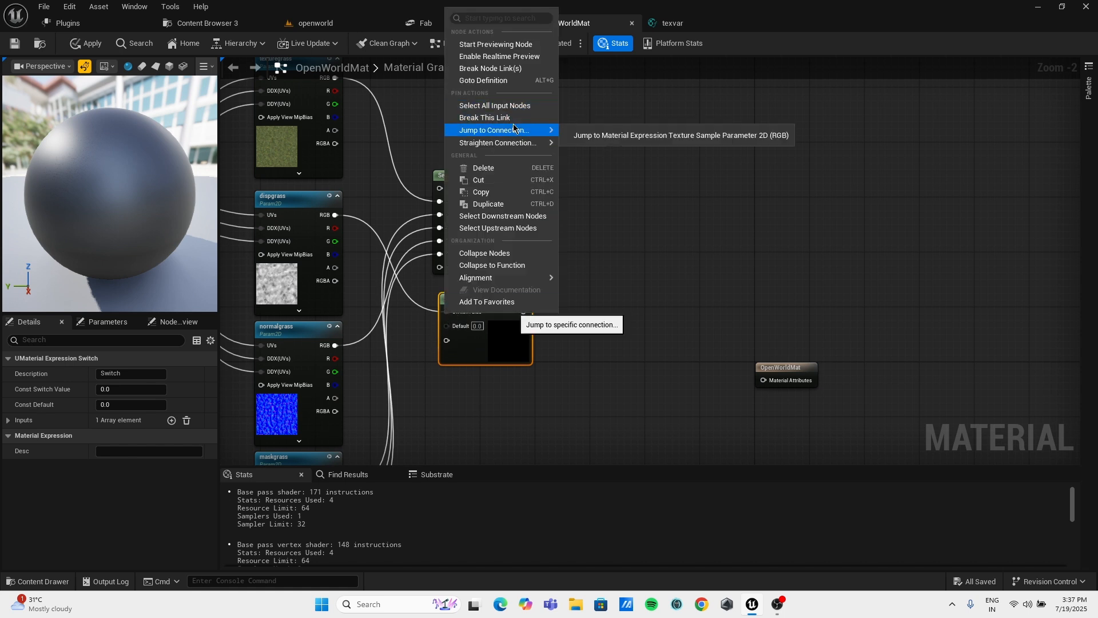
pyautogui.click(487, 117)
pyautogui.moveTo(447, 328); pyautogui.dragTo(336, 215)
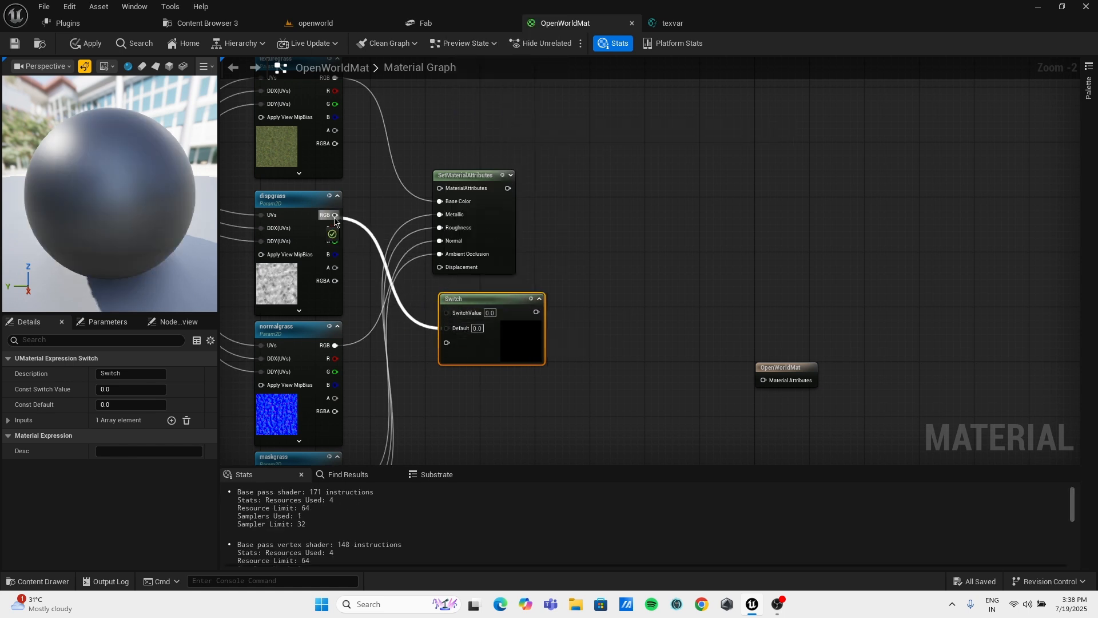
pyautogui.moveTo(447, 312); pyautogui.dragTo(333, 410)
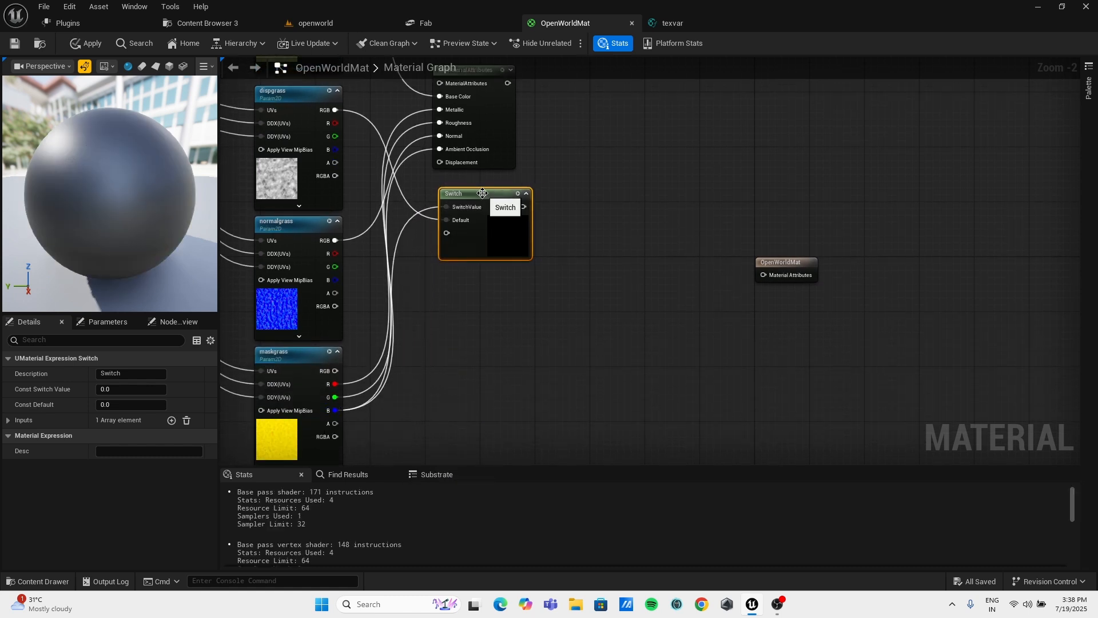
# Break both Switch input links and rewire them, with dispgrass RGB into SwitchValue and maskgrass B into Default.
pyautogui.moveTo(480, 196); pyautogui.dragTo(466, 197)
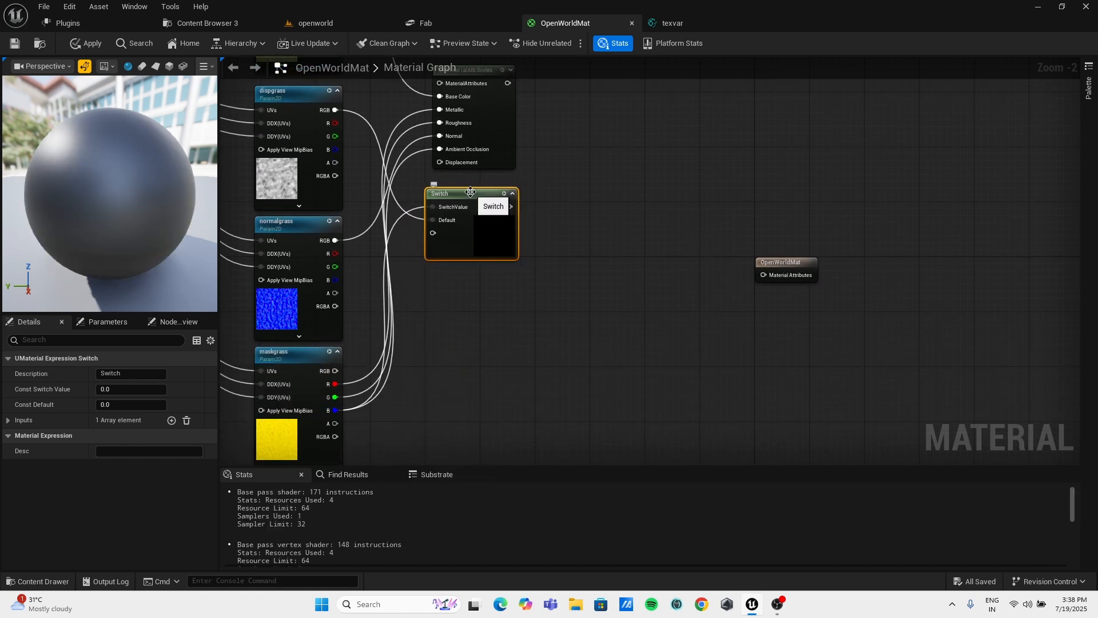
pyautogui.rightClick(438, 223)
pyautogui.click(483, 331)
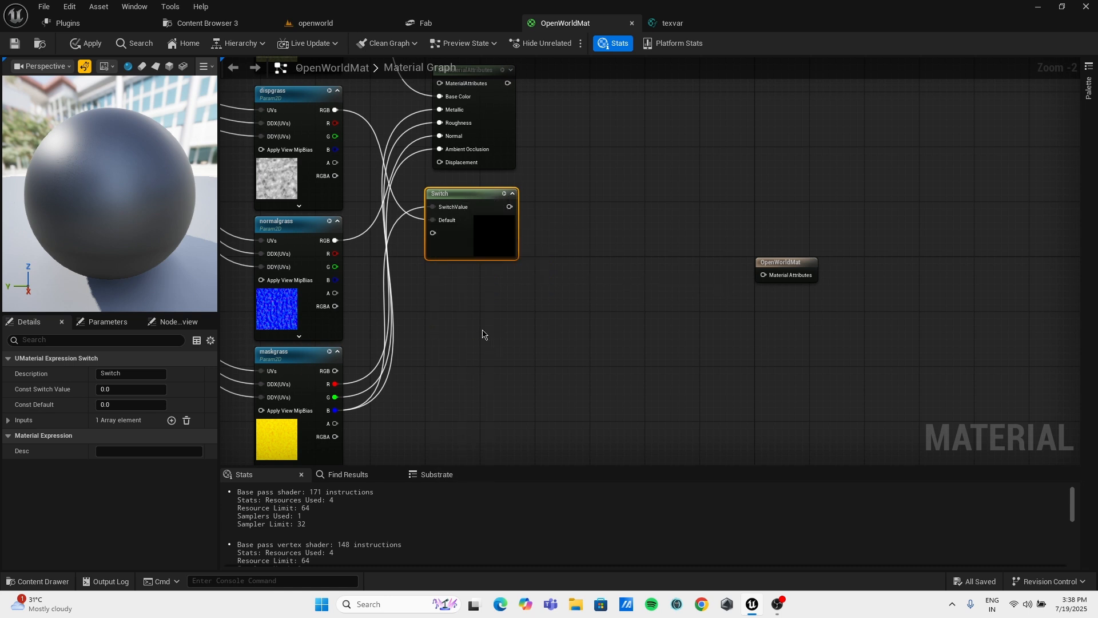
pyautogui.rightClick(439, 212)
pyautogui.click(482, 318)
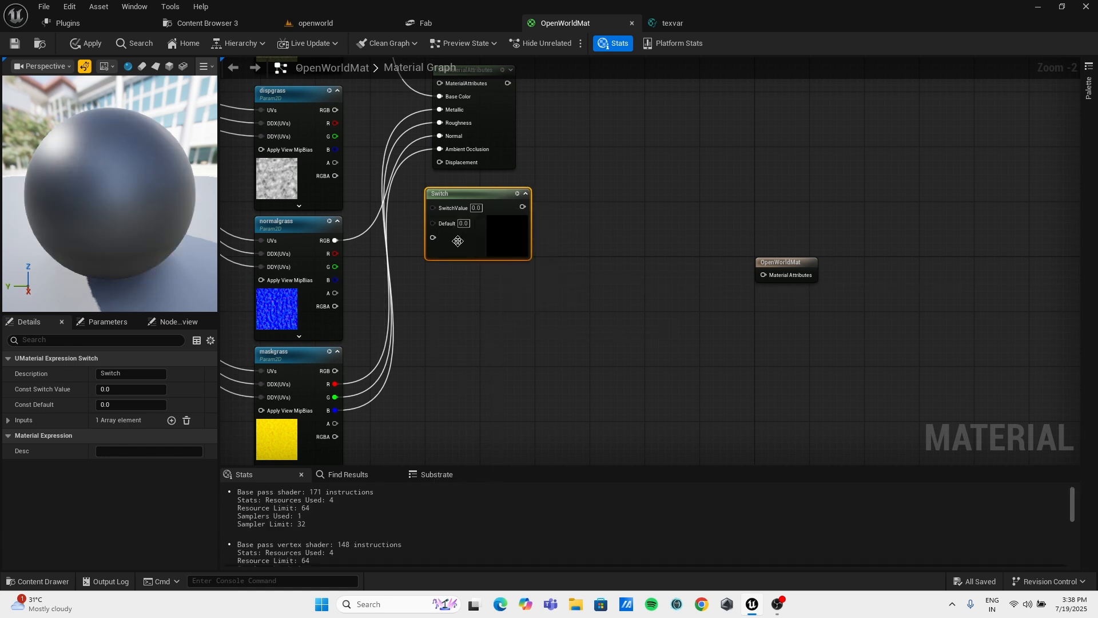
pyautogui.moveTo(433, 208); pyautogui.dragTo(335, 109)
pyautogui.moveTo(433, 221); pyautogui.dragTo(335, 411)
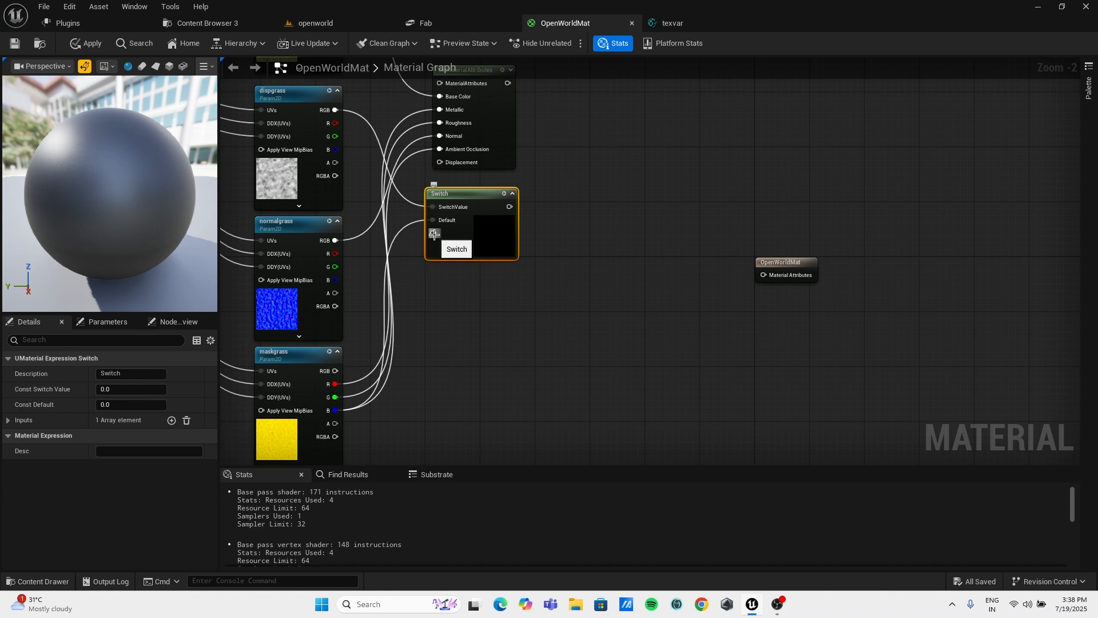
# Add a named reroute declaration called grass fed by the SetMaterialAttributes output.
pyautogui.moveTo(508, 224); pyautogui.dragTo(510, 324, button='right')
pyautogui.moveTo(432, 332); pyautogui.dragTo(495, 288, button='right')
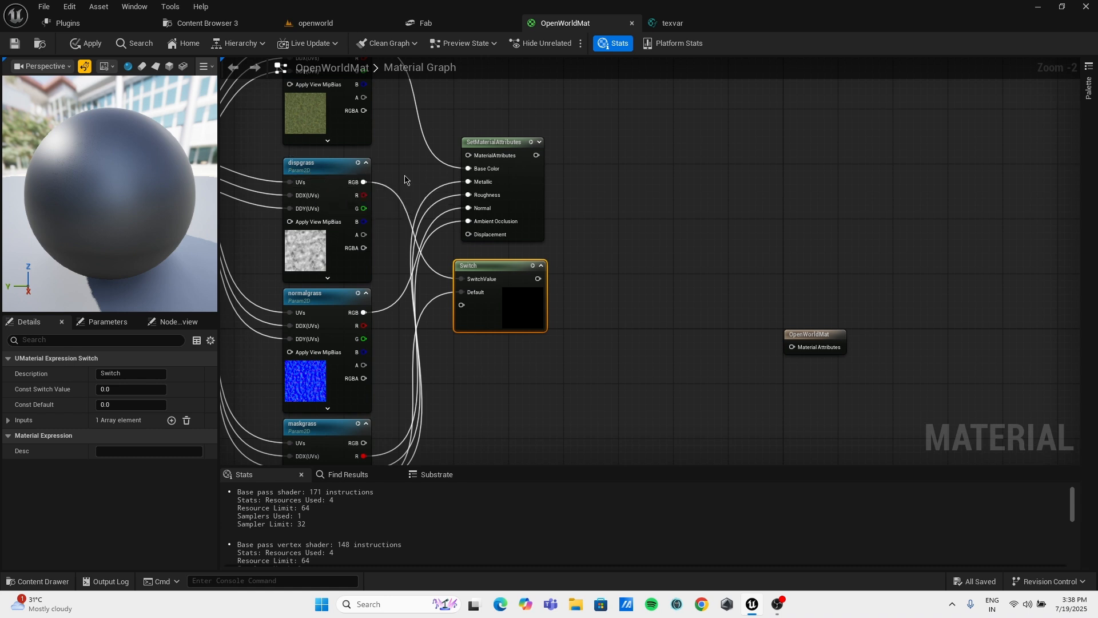
pyautogui.moveTo(424, 104); pyautogui.dragTo(560, 303)
pyautogui.click(591, 147)
pyautogui.moveTo(536, 155); pyautogui.dragTo(633, 159)
pyautogui.write('named')
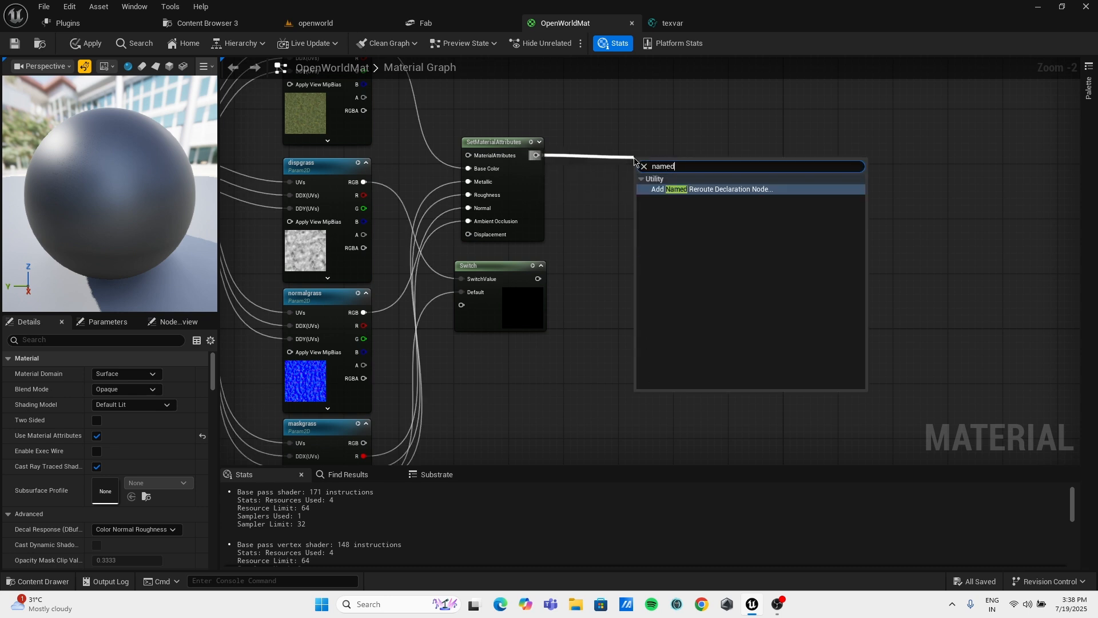
pyautogui.press('Return')
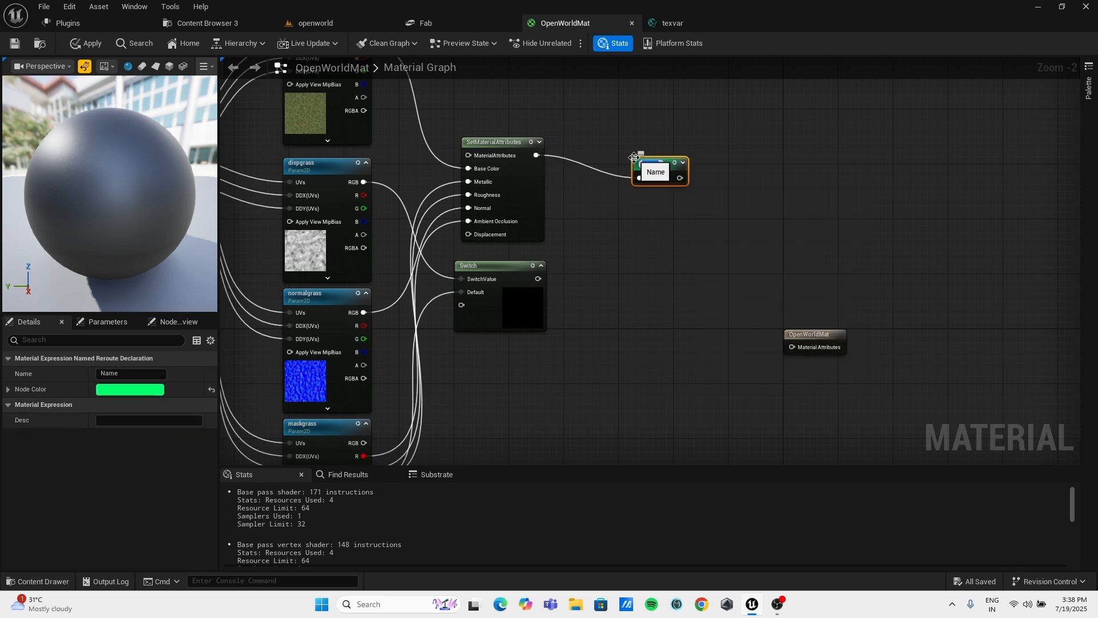
pyautogui.write('grass')
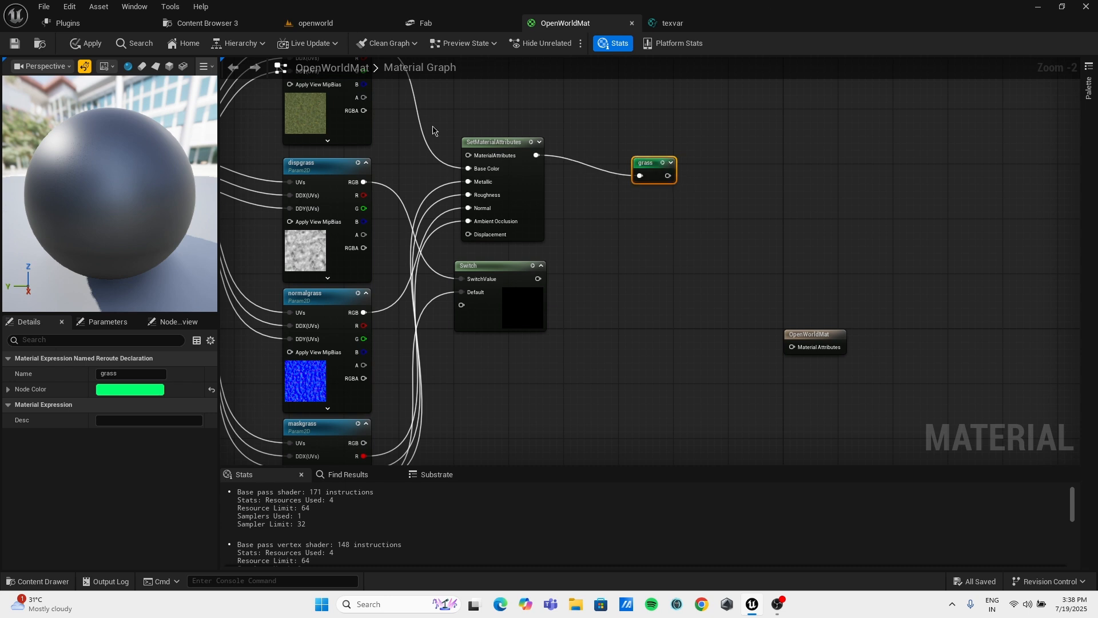
# Collapse the SetMaterialAttributes and Switch nodes into a material function saved as setmat in the open/mat folder.
pyautogui.moveTo(413, 106); pyautogui.dragTo(485, 350)
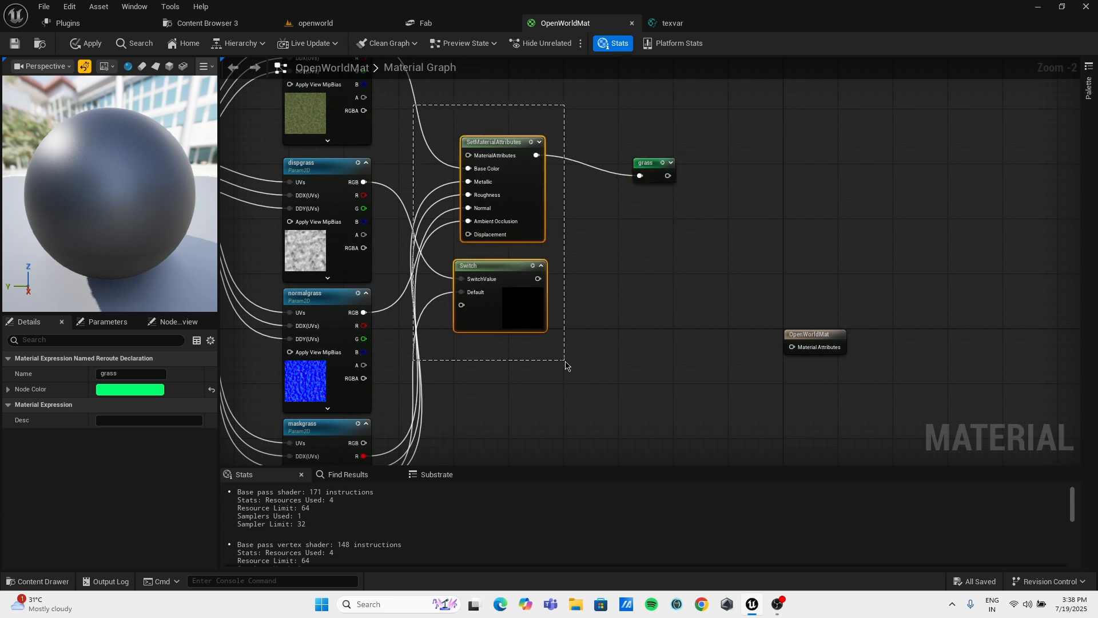
pyautogui.moveTo(488, 305); pyautogui.dragTo(441, 189)
pyautogui.moveTo(435, 99); pyautogui.dragTo(571, 385)
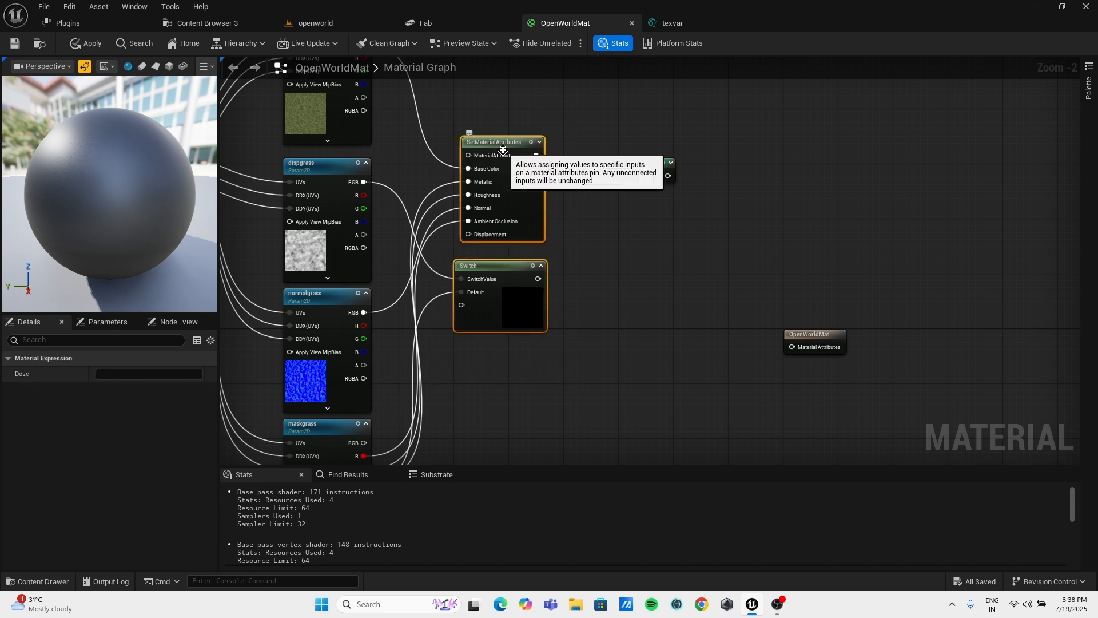
pyautogui.rightClick(487, 135)
pyautogui.rightClick(490, 142)
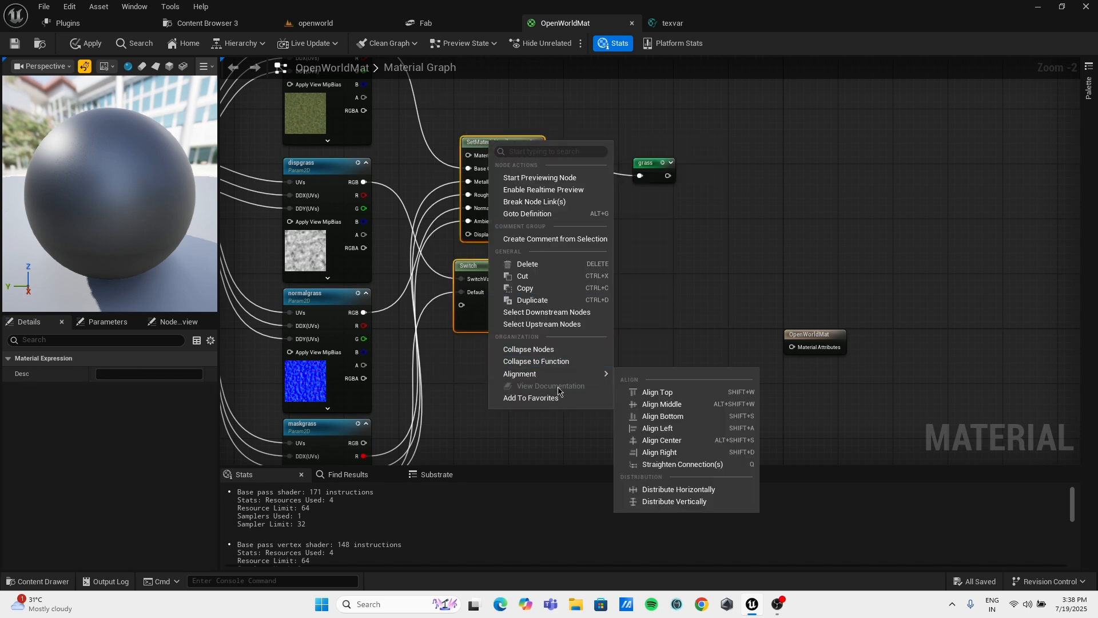
pyautogui.click(558, 363)
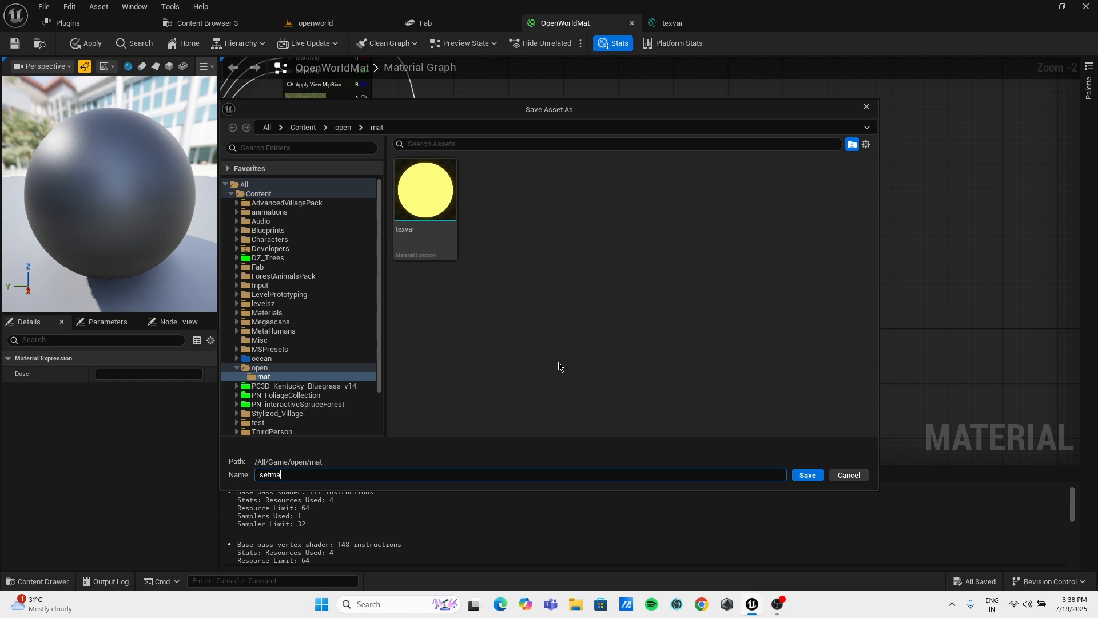
pyautogui.press('Return')
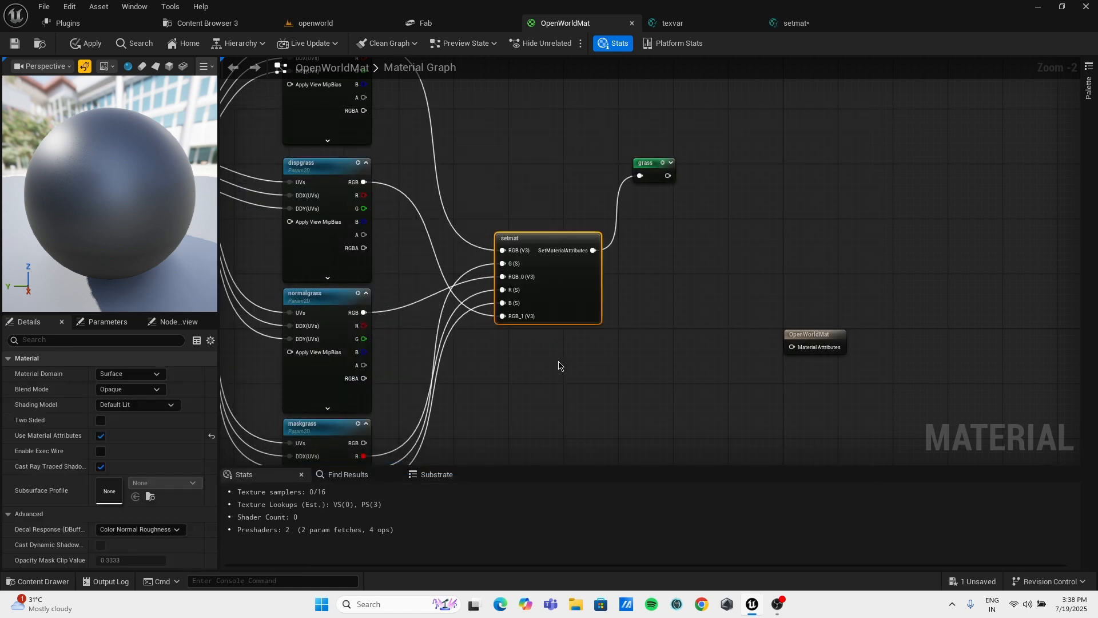
# In the setmat function, add a function input below the existing inputs, feeding the Switch node's unnamed input.
pyautogui.doubleClick(535, 240)
pyautogui.scroll(3, 541, 244)
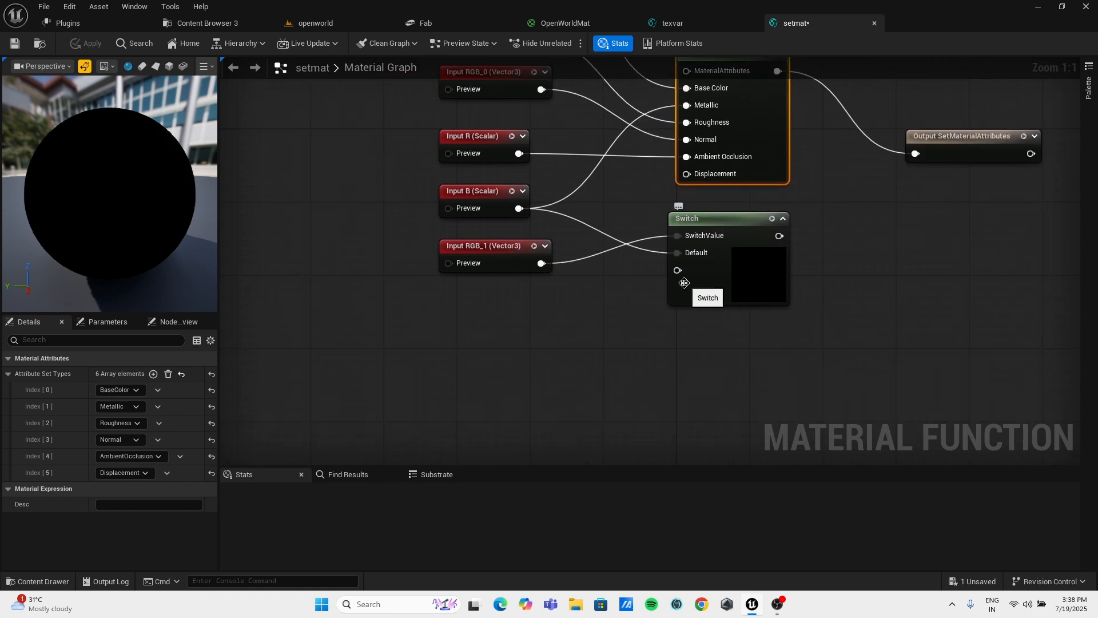
pyautogui.moveTo(678, 270); pyautogui.dragTo(551, 324)
pyautogui.write('inp')
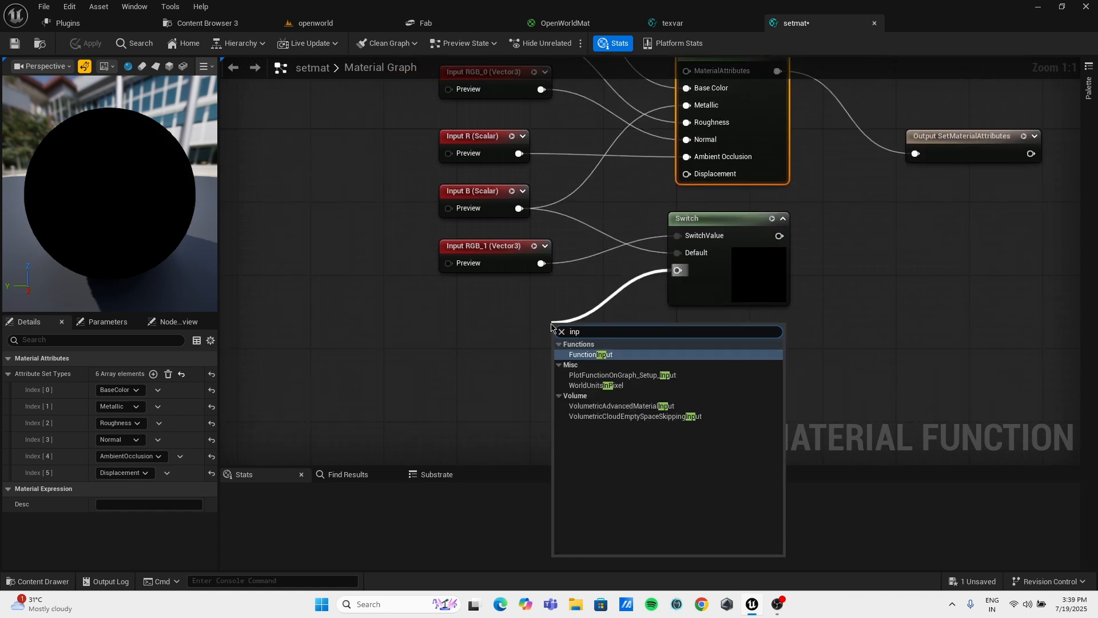
pyautogui.press('Return')
pyautogui.moveTo(564, 327); pyautogui.dragTo(483, 306)
# Set the new function input's type to Function Input Bool, and apply and save the setmat function.
pyautogui.click(163, 404)
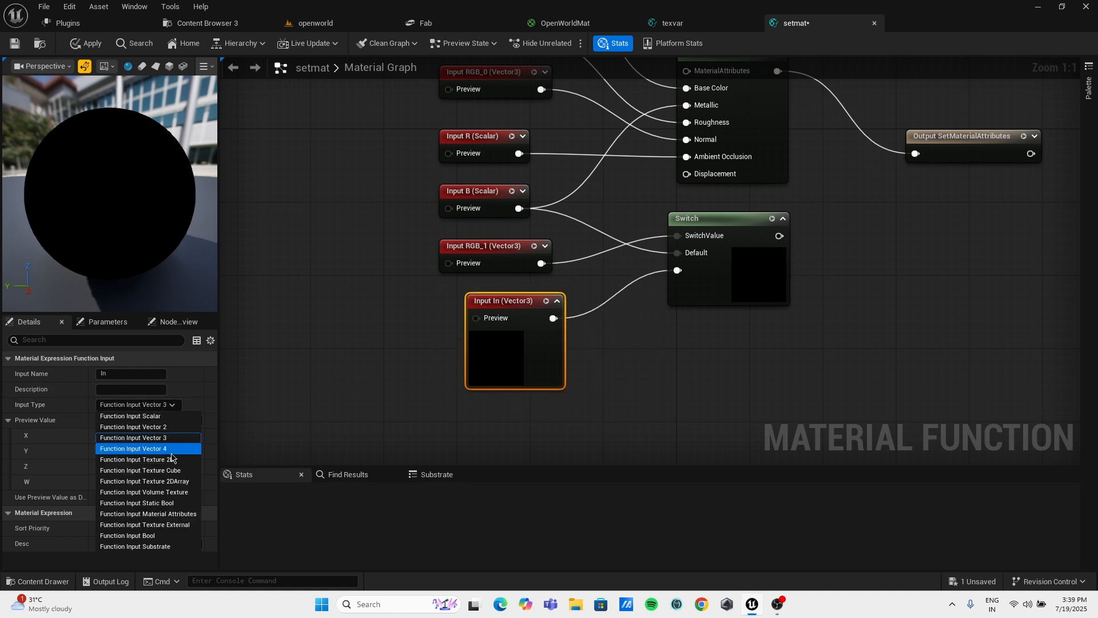
pyautogui.click(172, 536)
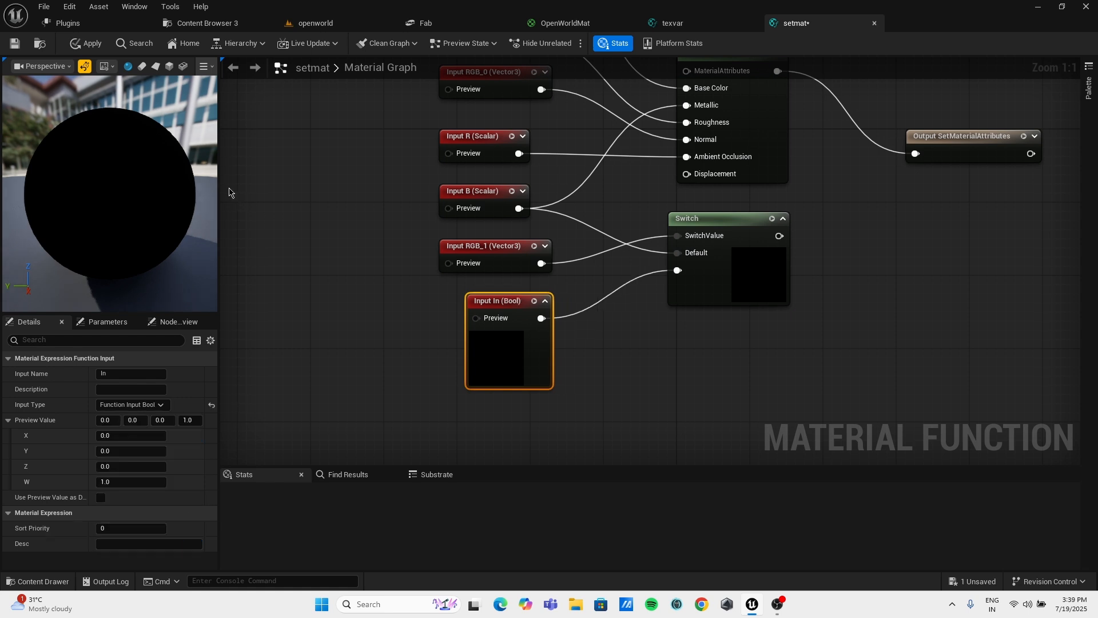
pyautogui.click(74, 48)
pyautogui.click(15, 43)
# In OpenWorldMat, add a static bool parameter named "seperatedisplacement texture" connected to the setmat node's In (B) input.
pyautogui.click(572, 24)
pyautogui.moveTo(535, 336); pyautogui.dragTo(620, 330, button='right')
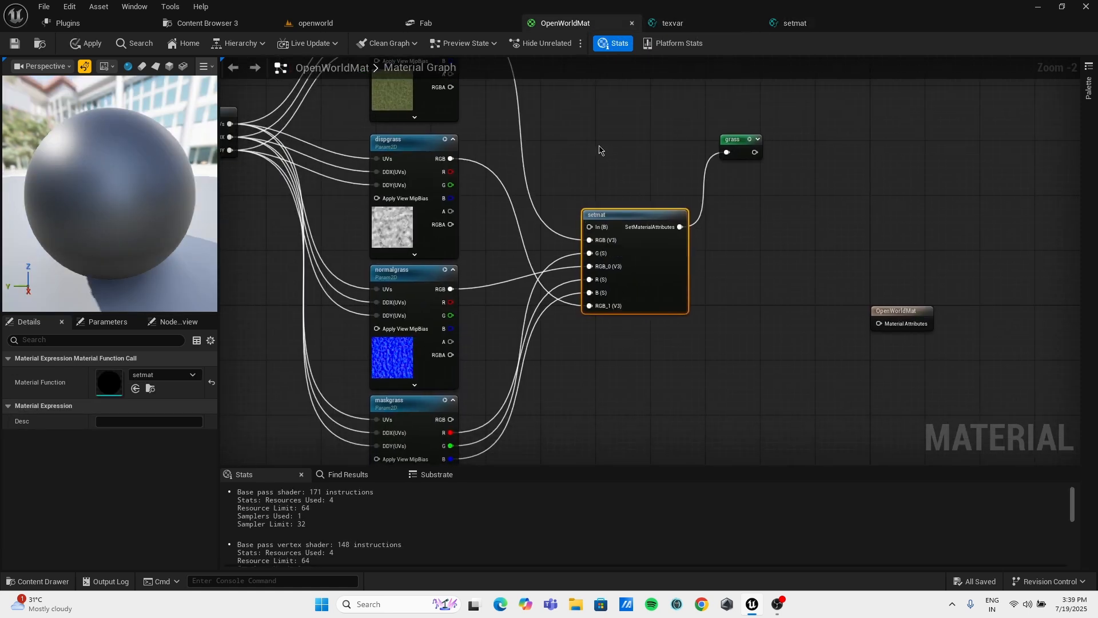
pyautogui.moveTo(589, 227); pyautogui.dragTo(589, 144)
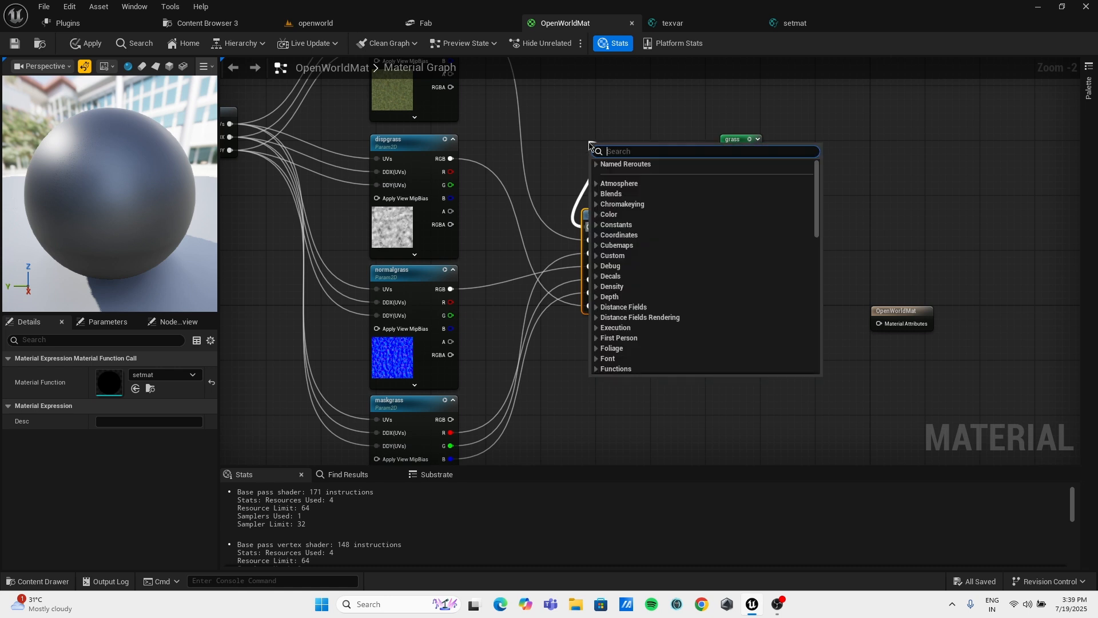
pyautogui.write('stat')
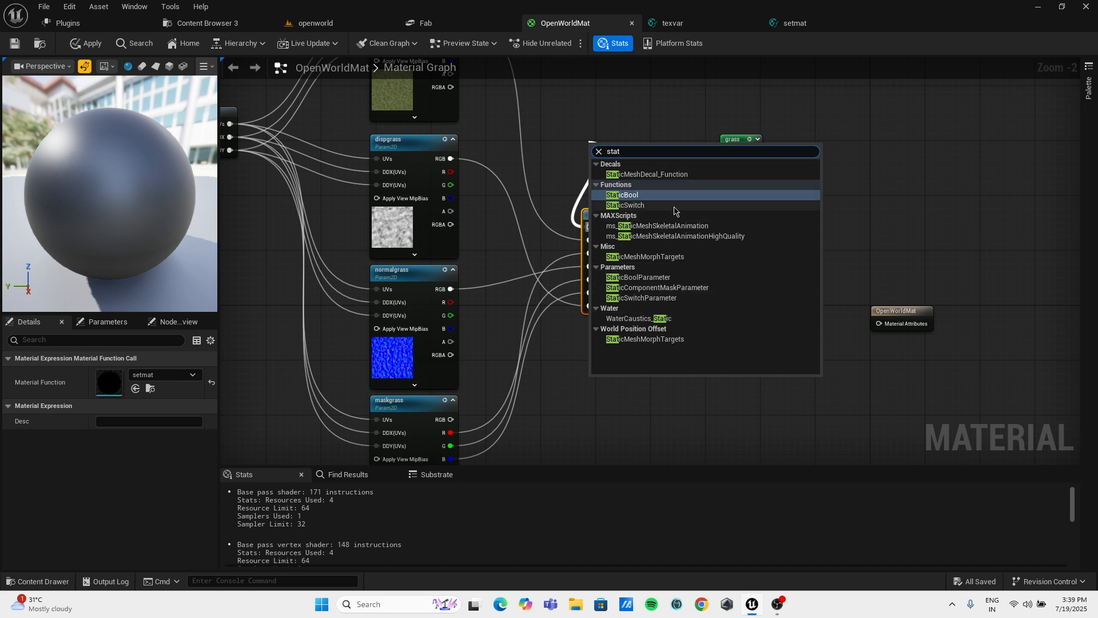
pyautogui.click(673, 277)
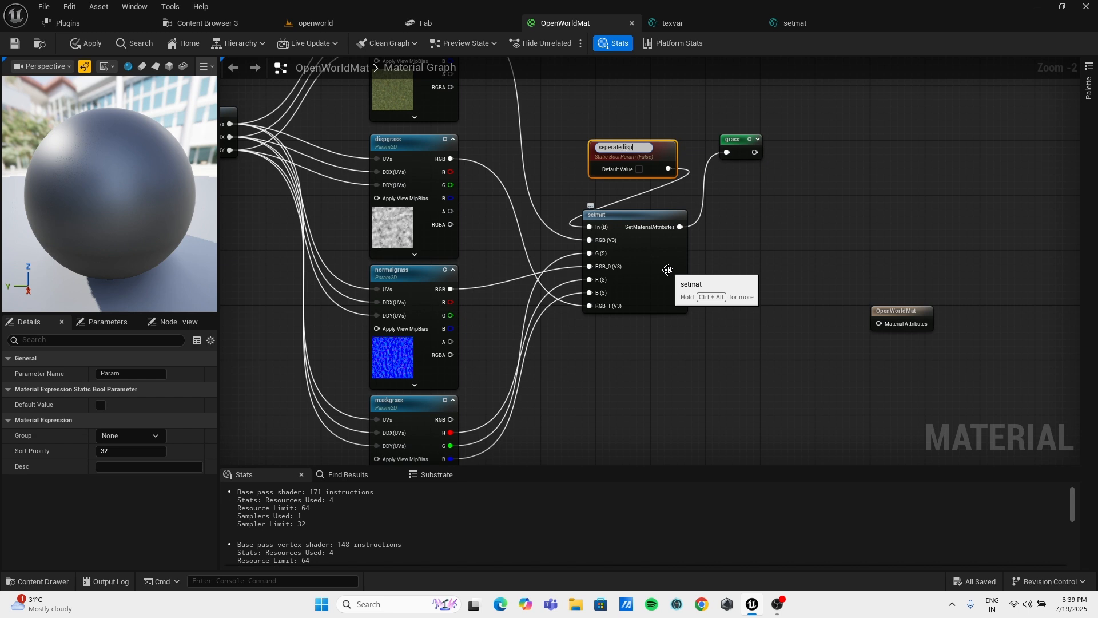
pyautogui.write('met')
pyautogui.press('BackSpace')
pyautogui.write('nt')
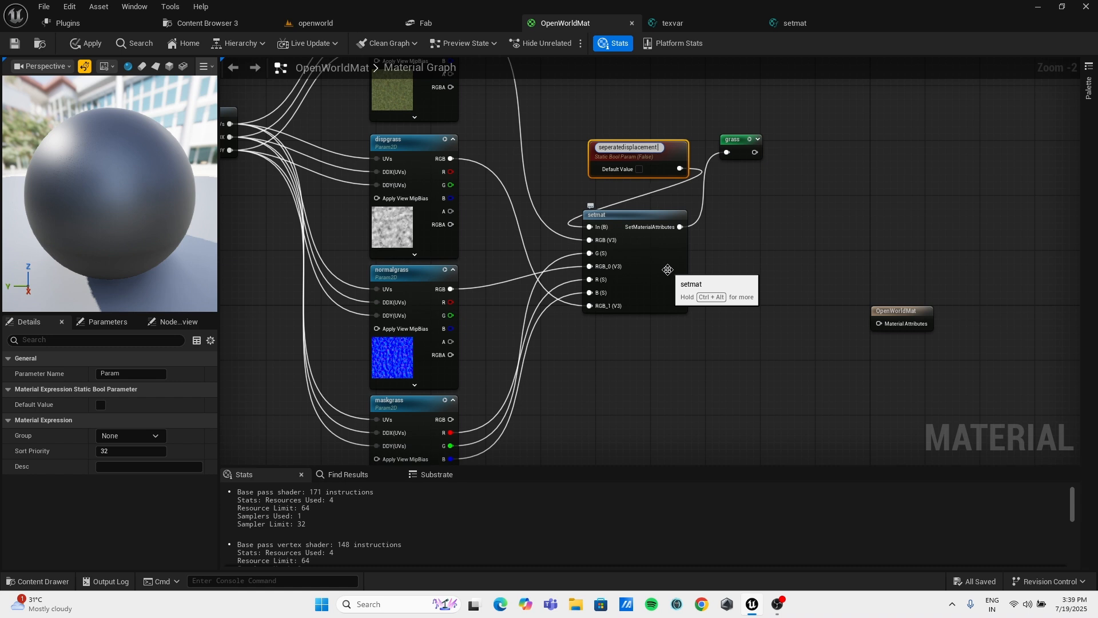
pyautogui.write(' texture')
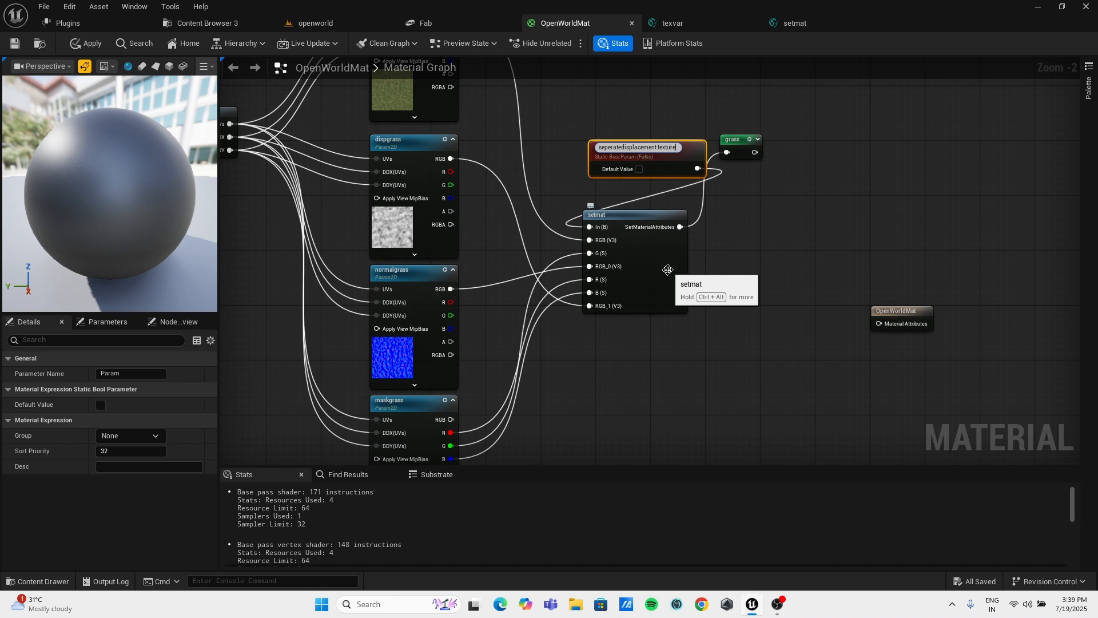
pyautogui.press('Return')
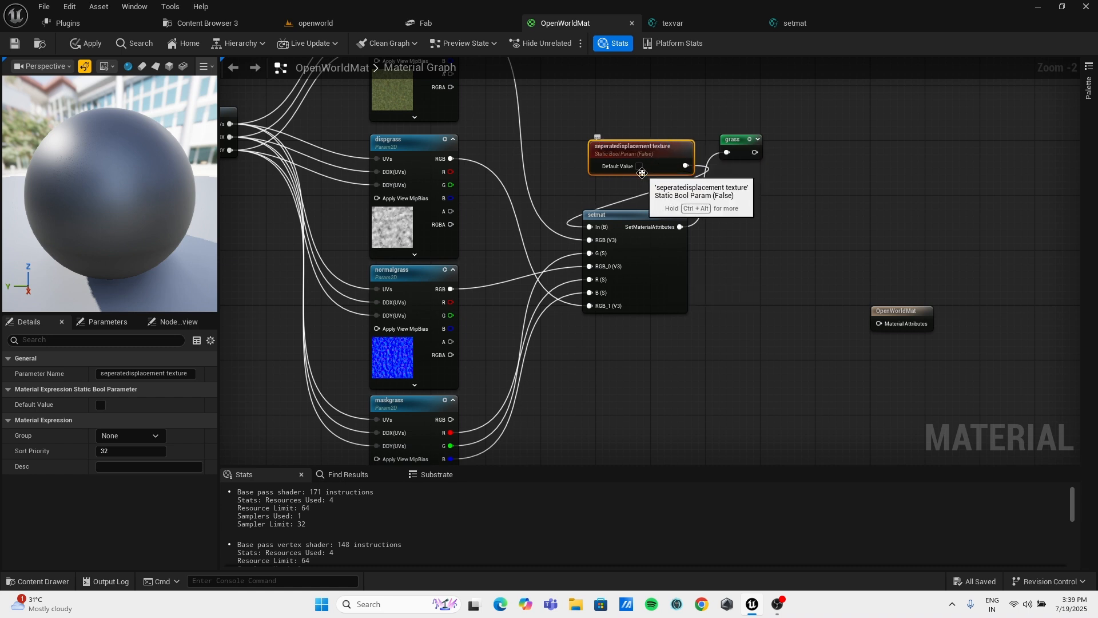
# Enable the static bool parameter's default value, place it directly above the setmat node, and apply and save the material.
pyautogui.click(639, 166)
pyautogui.moveTo(640, 147); pyautogui.dragTo(633, 175)
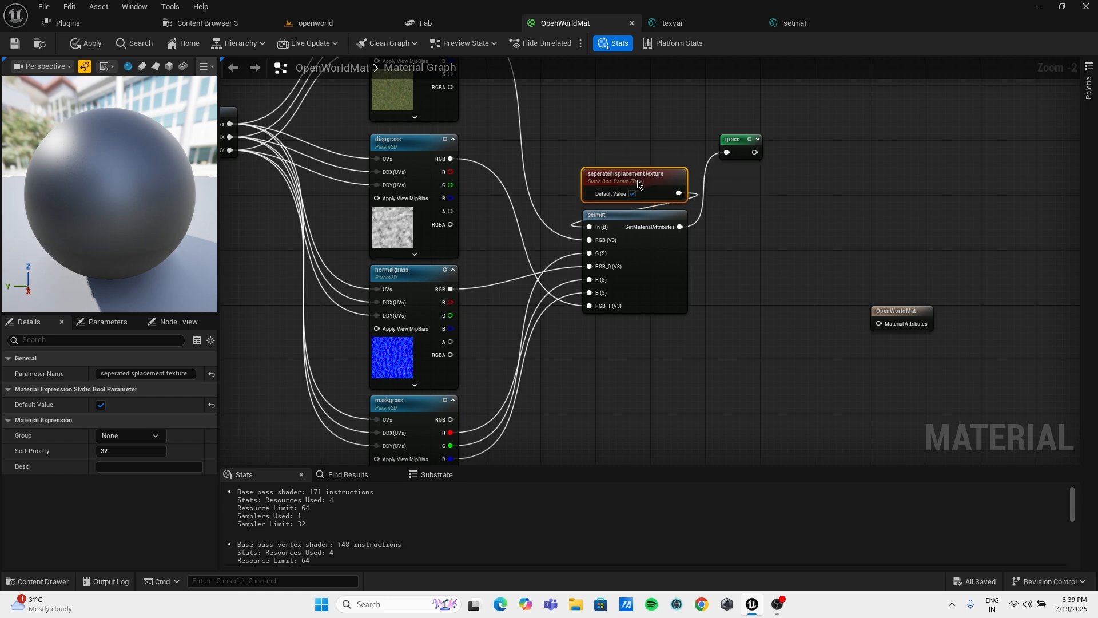
pyautogui.click(86, 44)
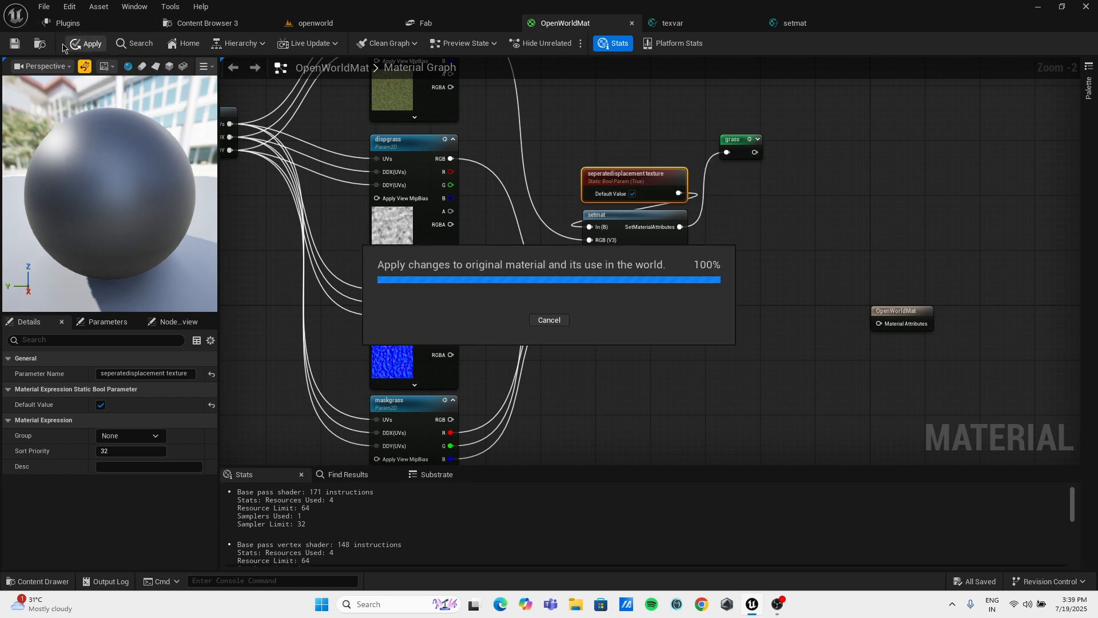
pyautogui.click(12, 50)
# Move the texvar and tiling nodes down toward the middle of the grass texture stack.
pyautogui.scroll(-3, 633, 237)
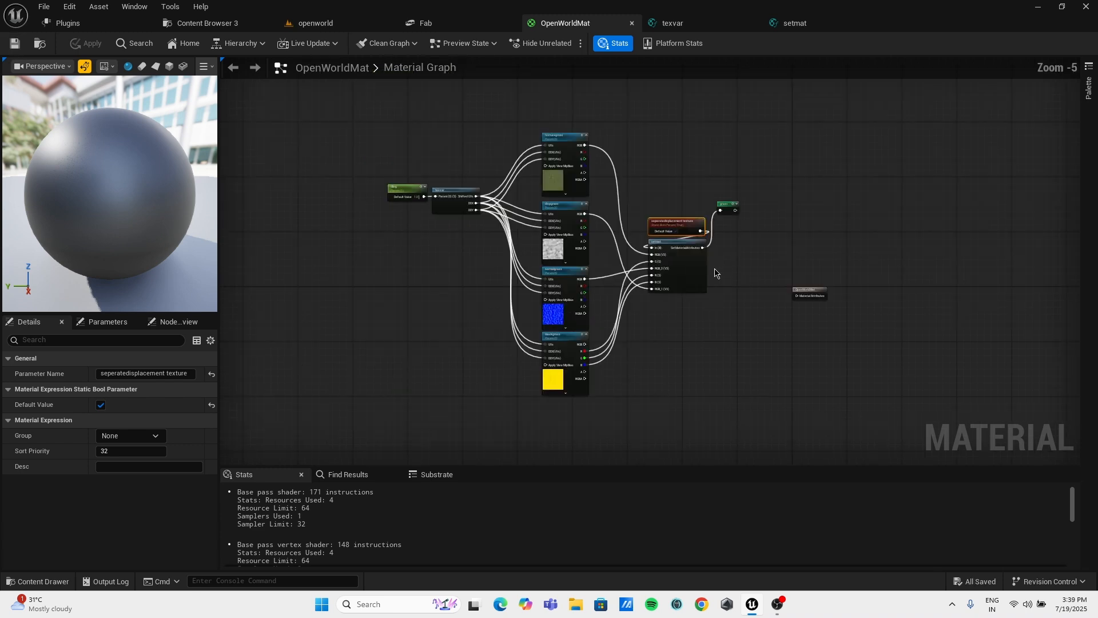
pyautogui.moveTo(453, 209); pyautogui.dragTo(459, 257)
pyautogui.moveTo(387, 179); pyautogui.dragTo(389, 227)
# Rename the tiling parameter to tiling_grass and assign it to the grass group.
pyautogui.scroll(4, 389, 226)
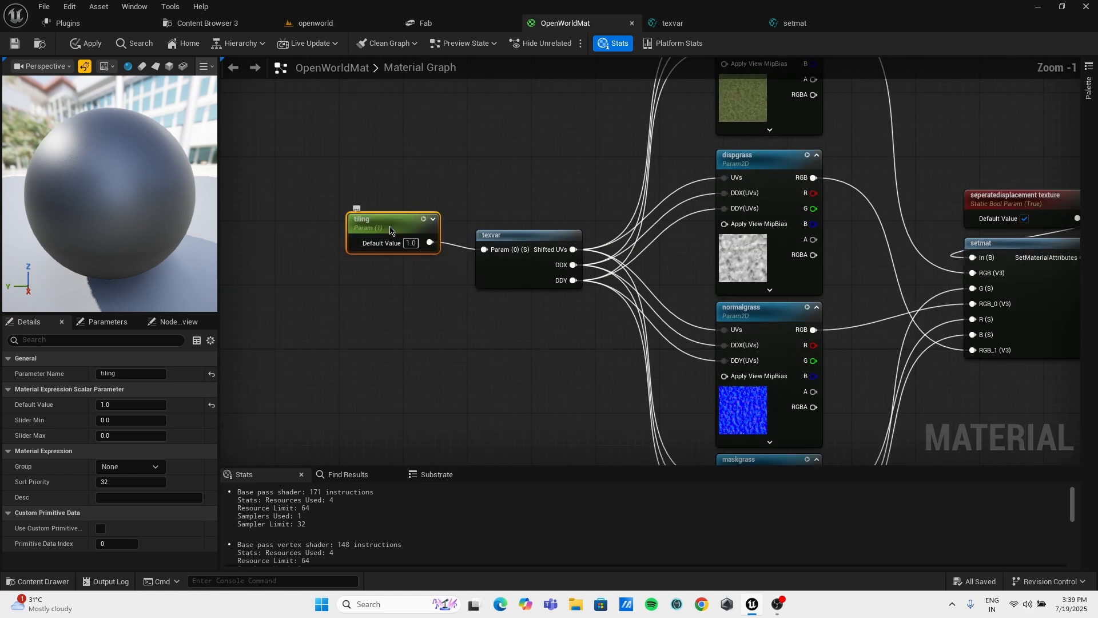
pyautogui.click(138, 374)
pyautogui.click(138, 373)
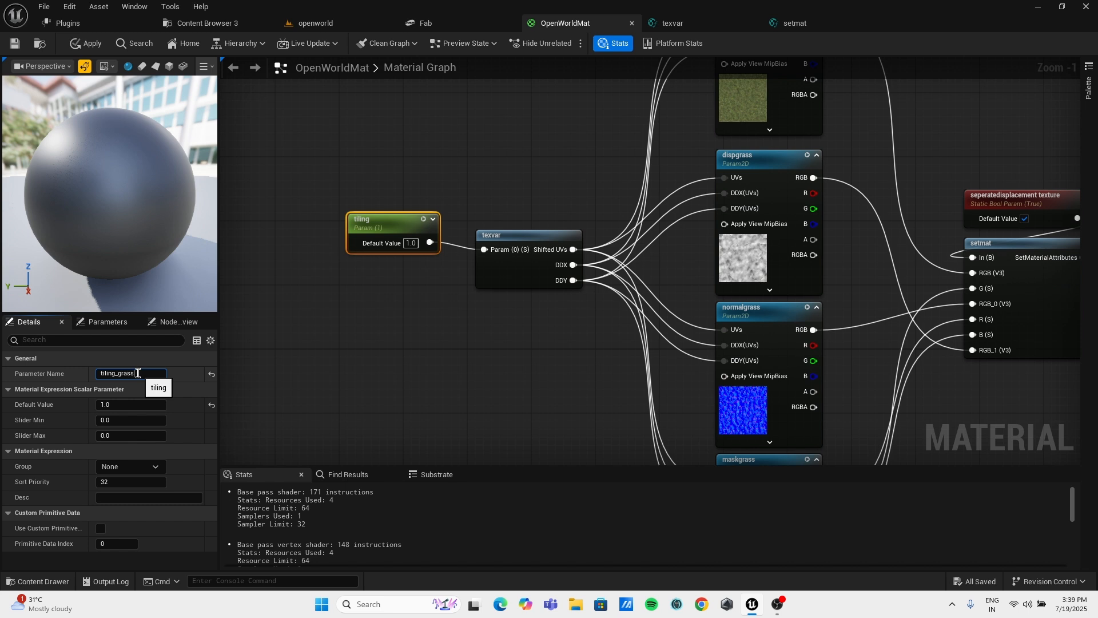
pyautogui.click(156, 467)
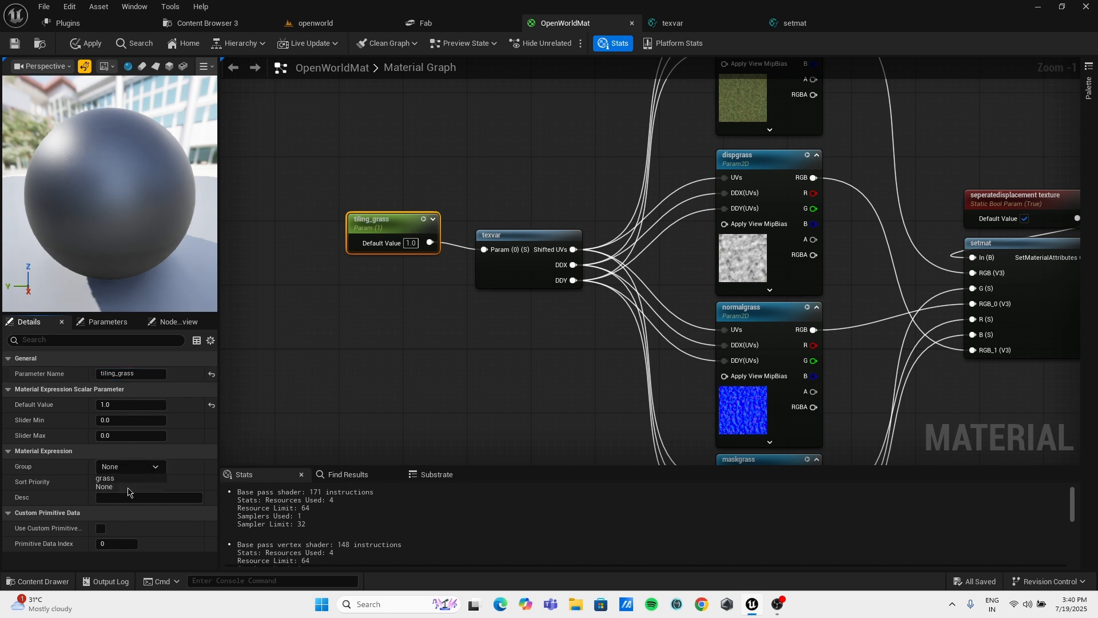
pyautogui.click(127, 480)
# Rename the static bool parameter to "seperatedisplacement texture_grass", assign it to the grass group, and apply the material.
pyautogui.moveTo(517, 373); pyautogui.dragTo(343, 398, button='right')
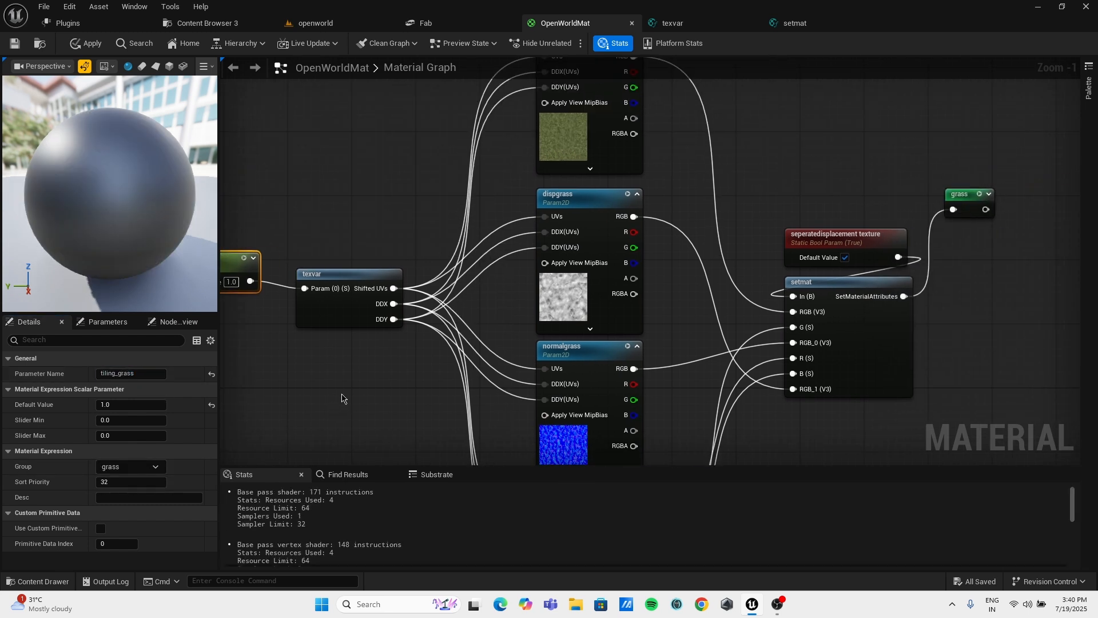
pyautogui.click(819, 238)
pyautogui.click(191, 373)
pyautogui.press('Right')
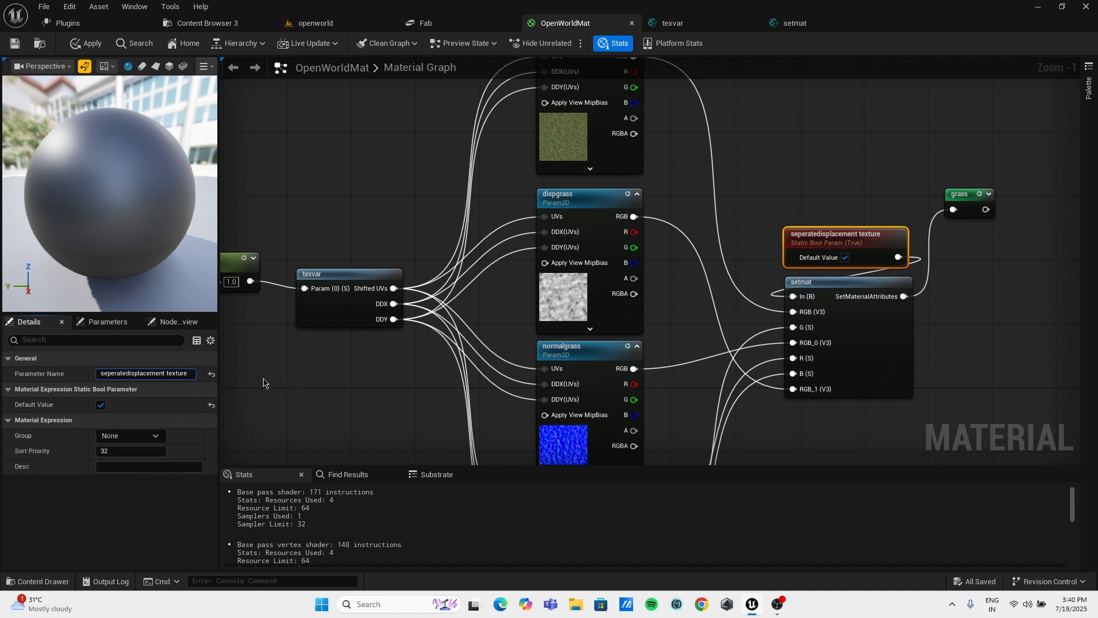
pyautogui.write('_grass')
pyautogui.click(132, 436)
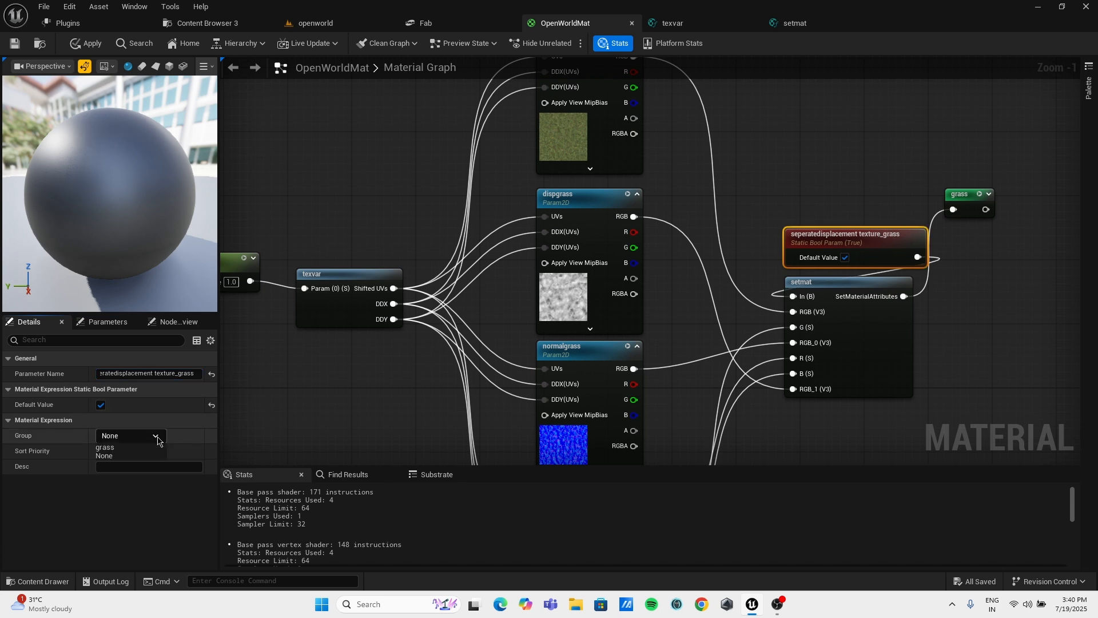
pyautogui.click(129, 448)
pyautogui.click(85, 44)
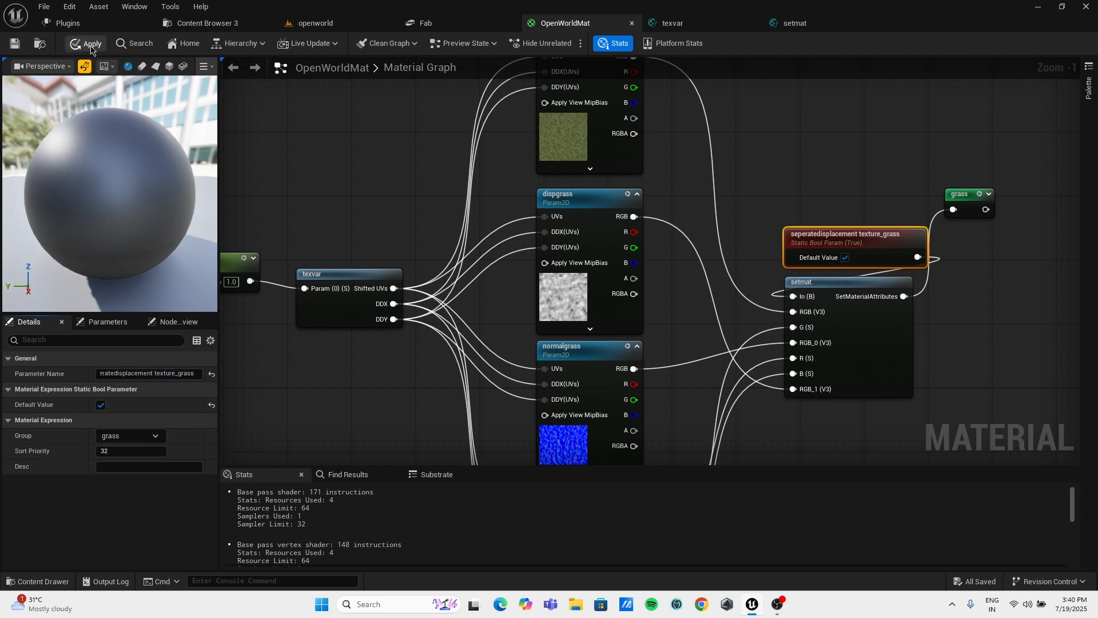
pyautogui.click(404, 153)
# Place the grass reroute node right beside setmat, level with its output, and apply and save the material.
pyautogui.scroll(-5, 406, 156)
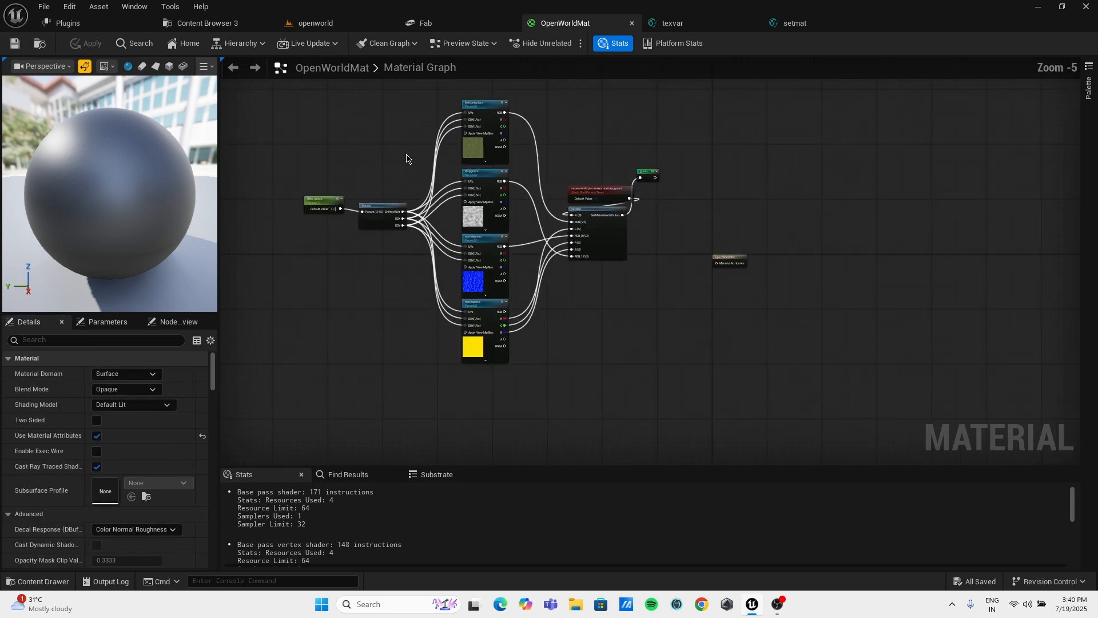
pyautogui.scroll(4, 535, 163)
pyautogui.moveTo(534, 164); pyautogui.dragTo(525, 226)
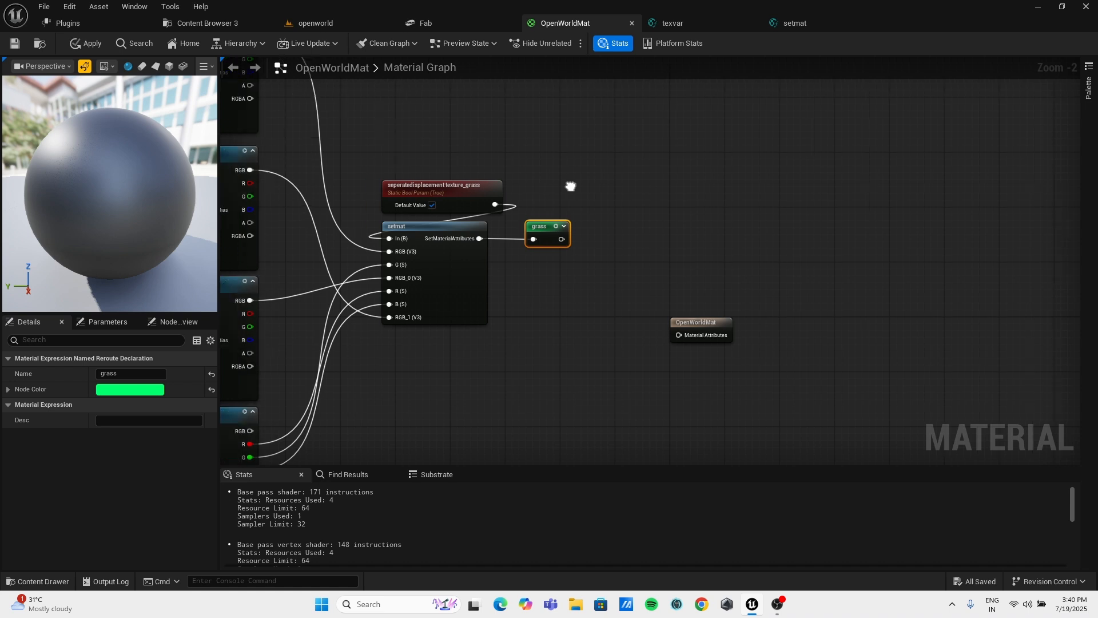
pyautogui.moveTo(551, 184); pyautogui.dragTo(783, 186, button='right')
pyautogui.click(86, 43)
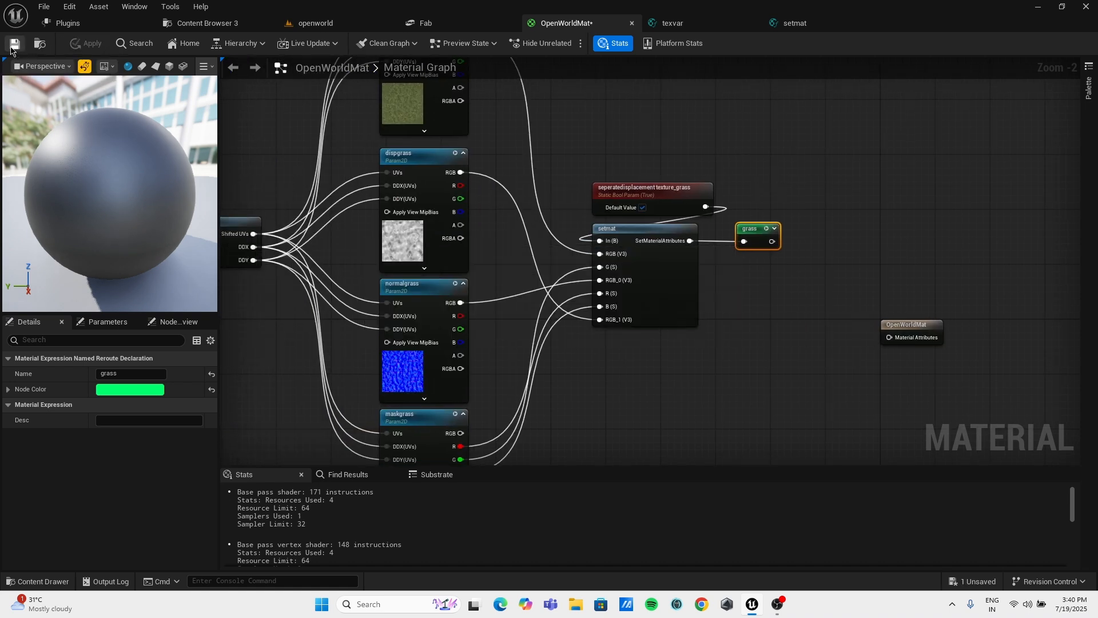
# Connect the grass reroute output to OpenWorldMat's Material Attributes input, and apply and save the material.
pyautogui.moveTo(877, 328); pyautogui.dragTo(665, 257, button='right')
pyautogui.moveTo(556, 173); pyautogui.dragTo(673, 267)
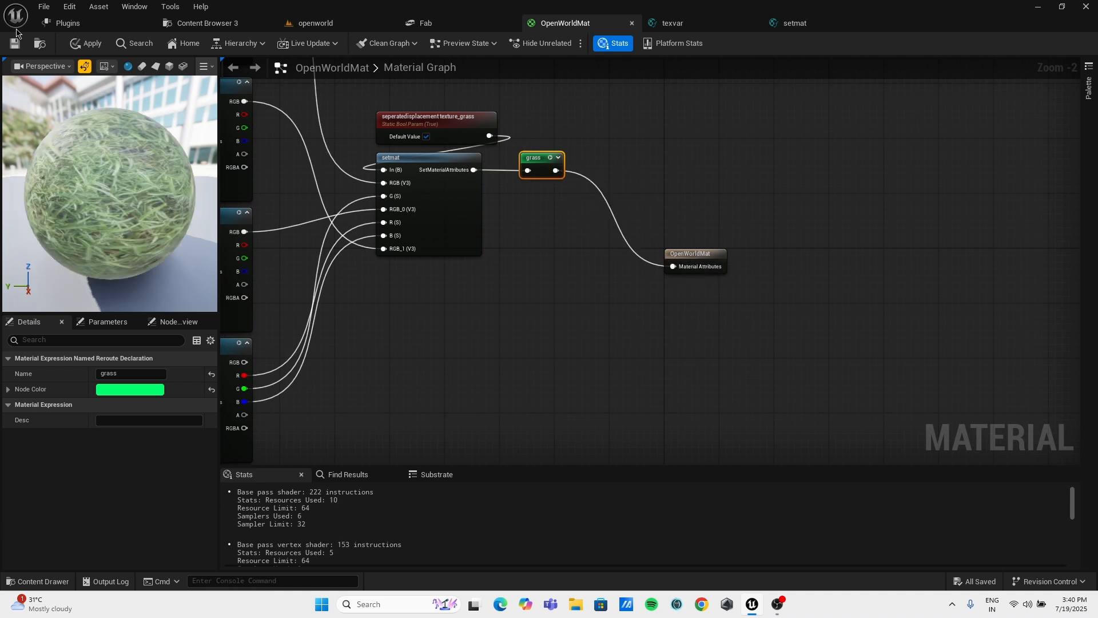
pyautogui.click(93, 44)
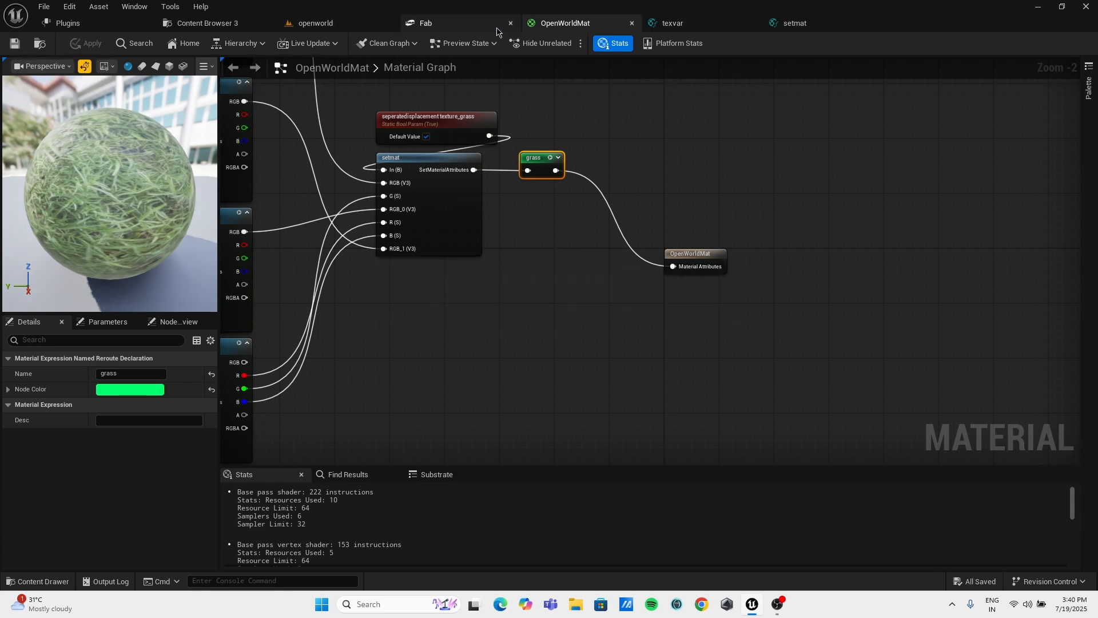
# In the openworld level's mat folder, create a material instance of OpenWorldMat named OpenWorldMat_Inst.
pyautogui.click(343, 26)
pyautogui.moveTo(281, 485)
pyautogui.mouseDown()
pyautogui.moveTo(446, 449)
pyautogui.moveTo(366, 466)
pyautogui.moveTo(282, 465)
pyautogui.mouseUp()
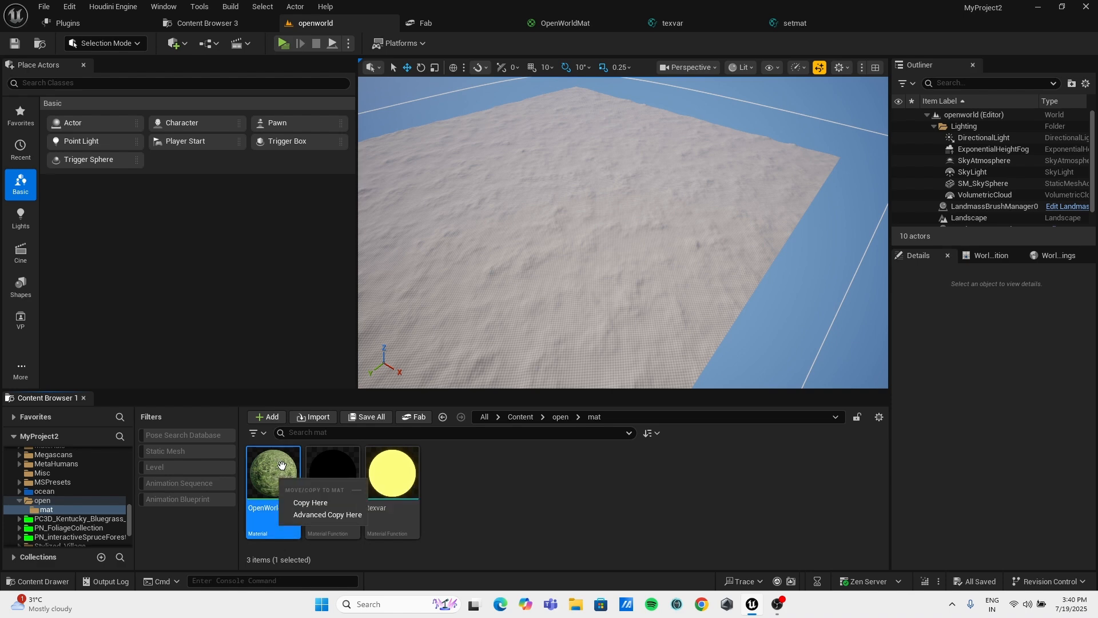
pyautogui.click(279, 466)
pyautogui.rightClick(274, 472)
pyautogui.click(369, 157)
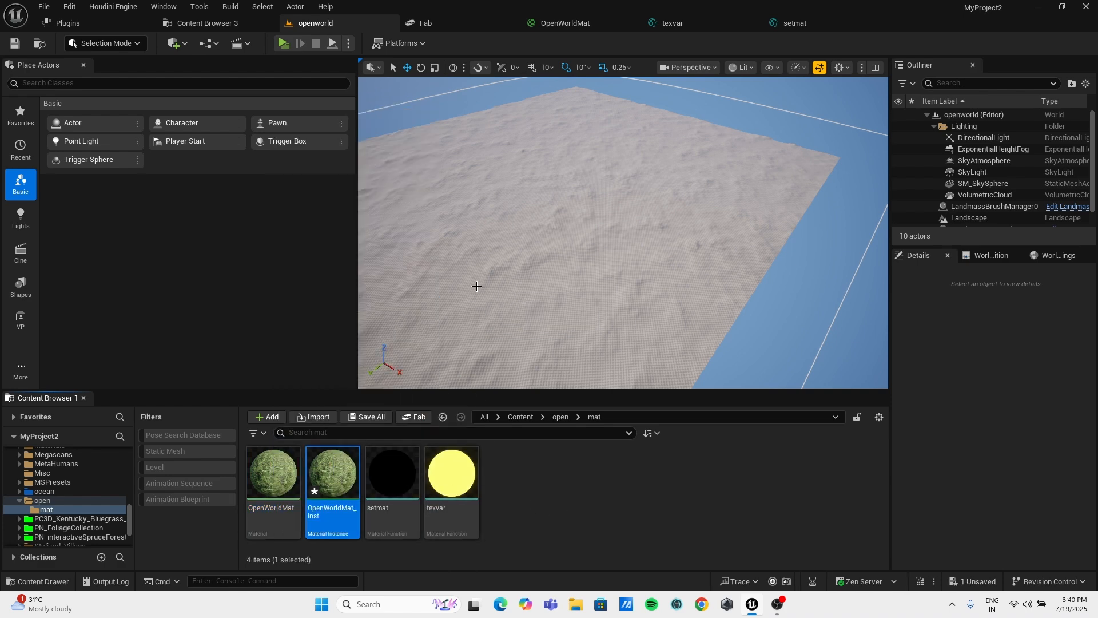
# Select the landscape in the level and assign OpenWorldMat_Inst as its Landscape Material.
pyautogui.moveTo(587, 239); pyautogui.dragTo(587, 284, button='right')
pyautogui.click(586, 240)
pyautogui.moveTo(325, 479); pyautogui.dragTo(490, 207)
pyautogui.scroll(-5, 1040, 507)
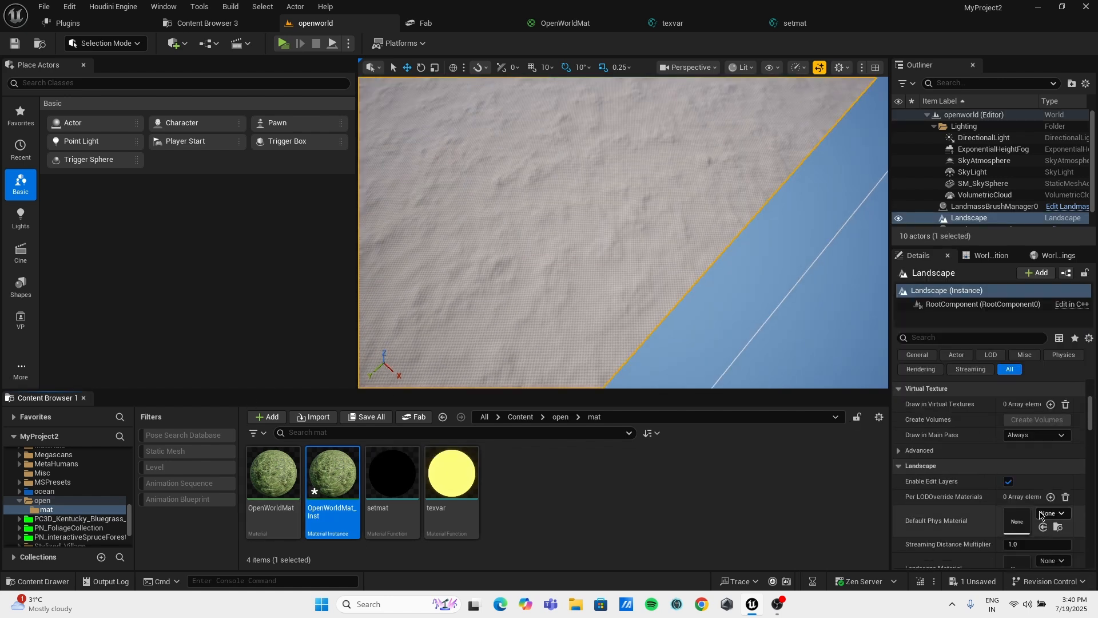
pyautogui.click(1043, 501)
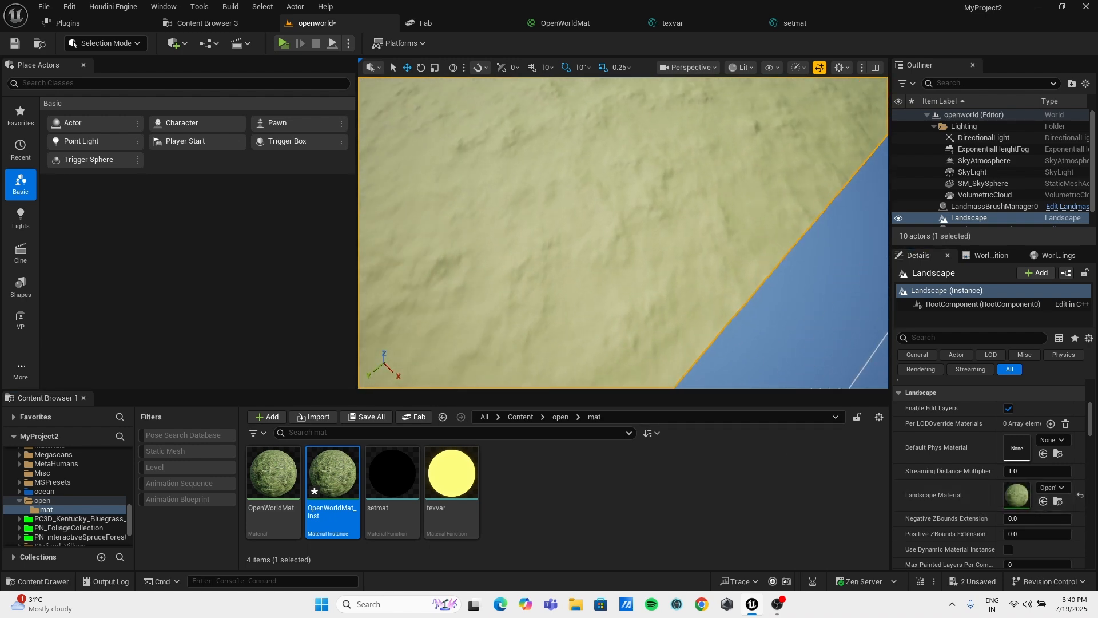
# In OpenWorldMat, group the grass tiling, texvar, texture, displacement switch and setmat nodes in a comment box titled grass.
pyautogui.moveTo(623, 232); pyautogui.dragTo(573, 211, button='right')
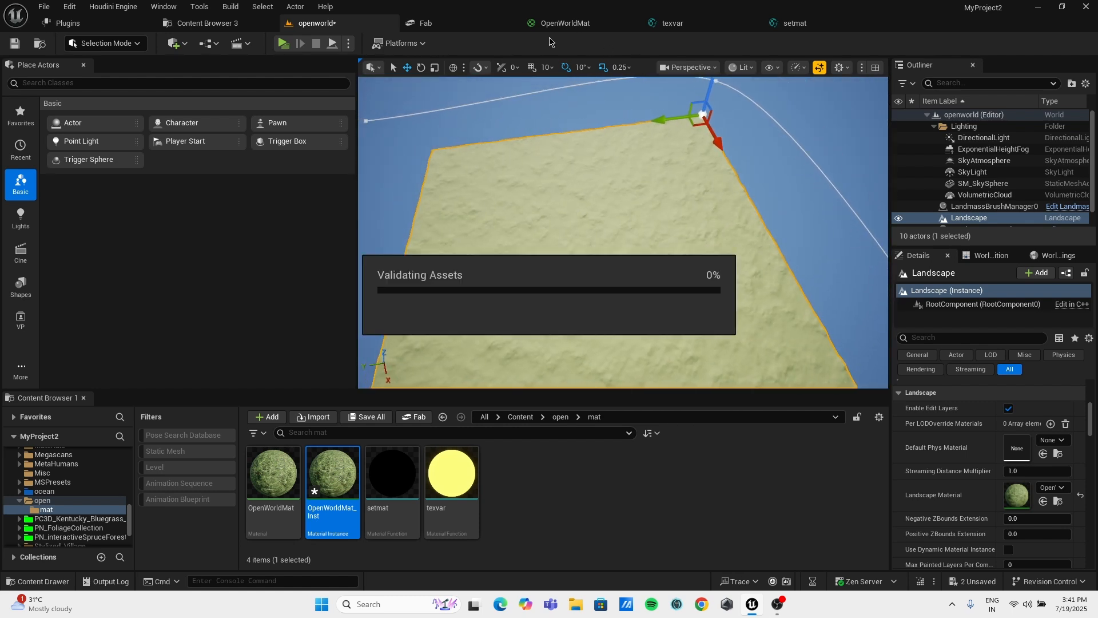
pyautogui.click(569, 25)
pyautogui.scroll(-5, 490, 247)
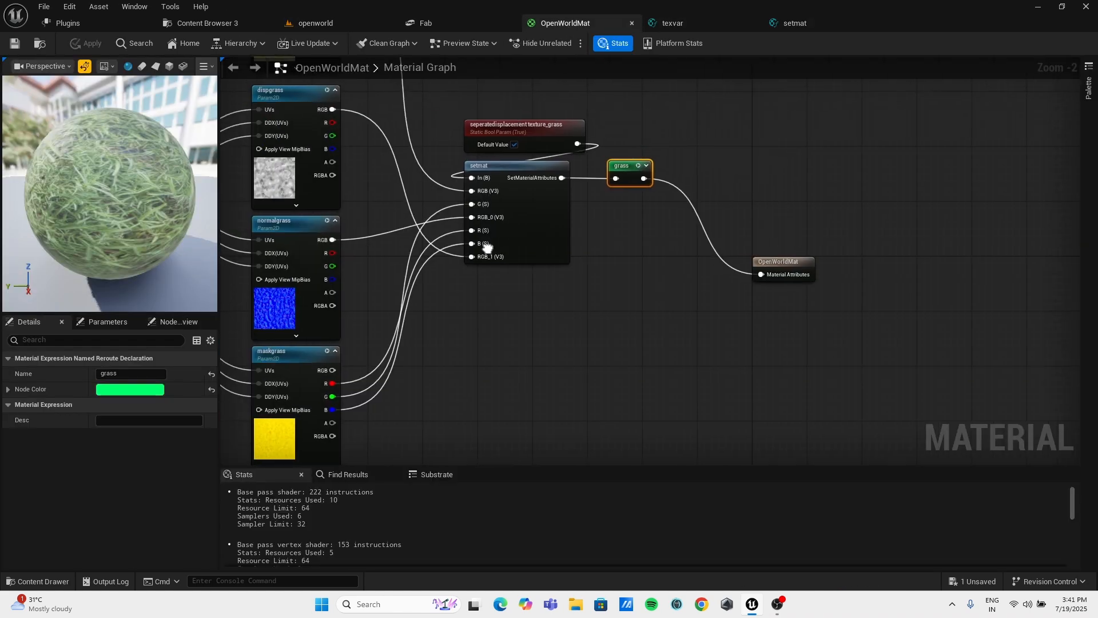
pyautogui.scroll(2, 409, 283)
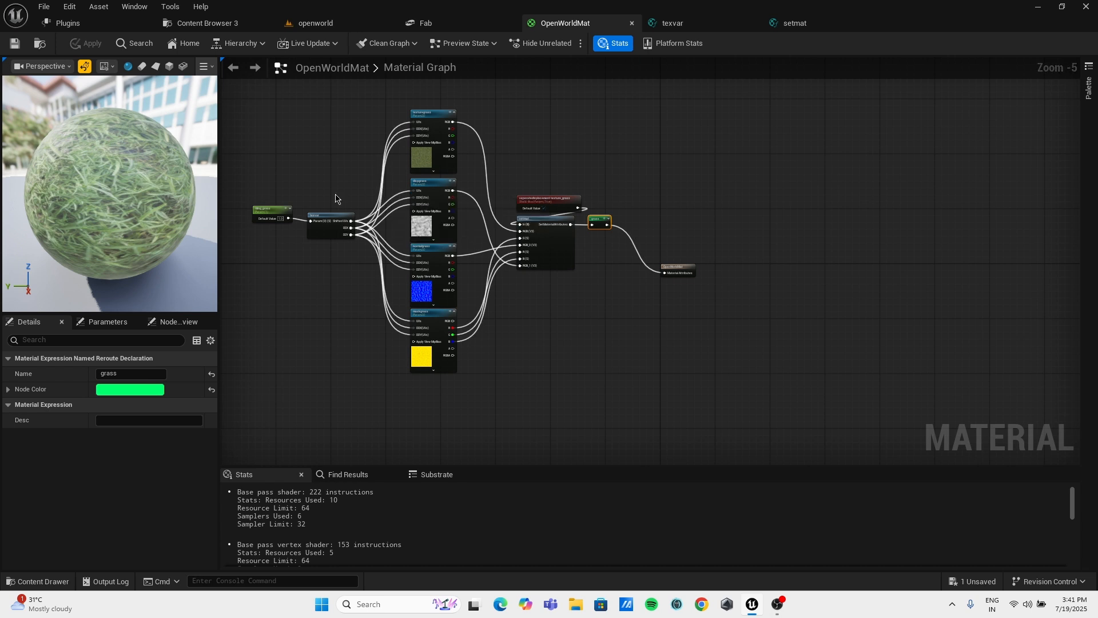
pyautogui.click(271, 211)
pyautogui.scroll(-3, 273, 213)
pyautogui.moveTo(239, 148); pyautogui.dragTo(429, 309)
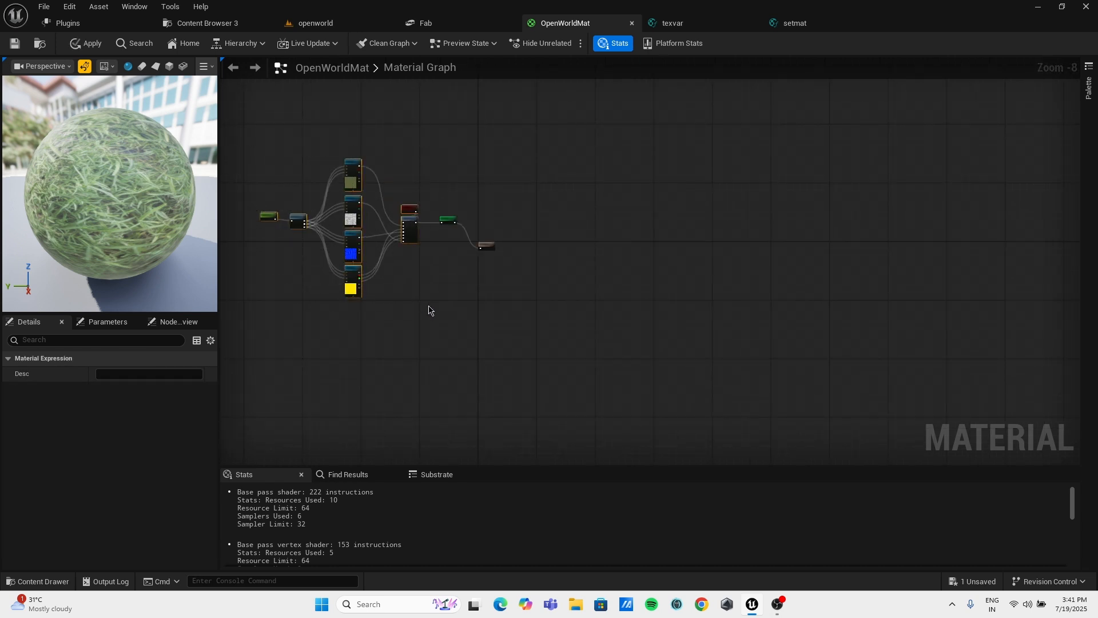
pyautogui.press('c')
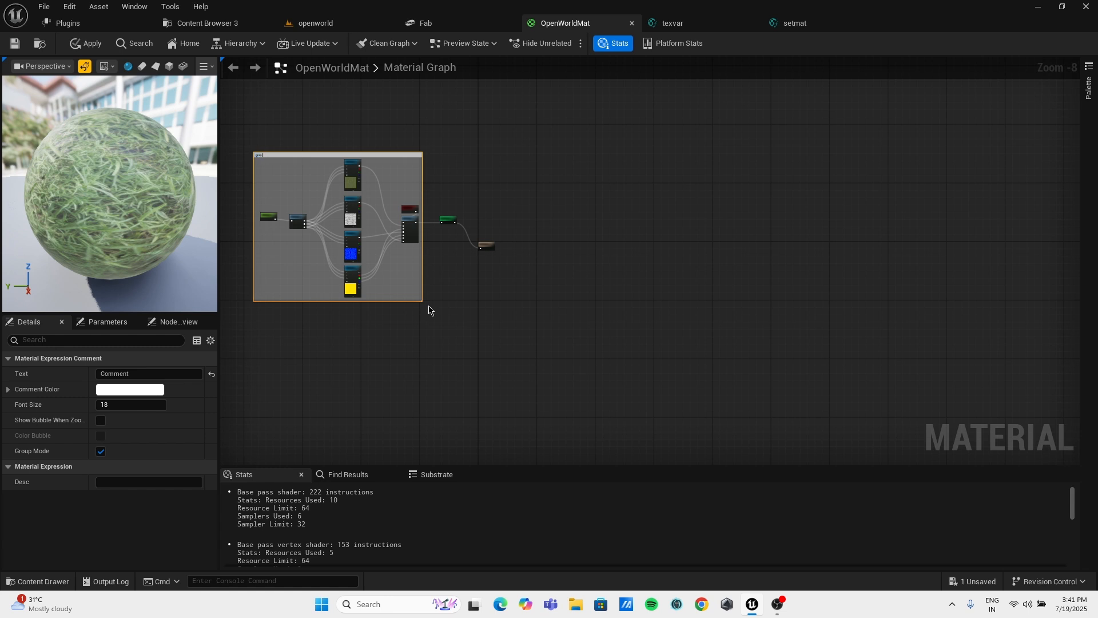
pyautogui.press('Return')
# Duplicate the grass comment group, including its reroute node, and place the copy directly below the original.
pyautogui.moveTo(429, 305); pyautogui.dragTo(470, 359, button='right')
pyautogui.scroll(1, 460, 308)
pyautogui.moveTo(460, 308); pyautogui.dragTo(554, 273)
pyautogui.moveTo(263, 174); pyautogui.dragTo(475, 422)
pyautogui.moveTo(476, 422); pyautogui.dragTo(434, 261, button='right')
pyautogui.hotkey('ctrl', 'v')
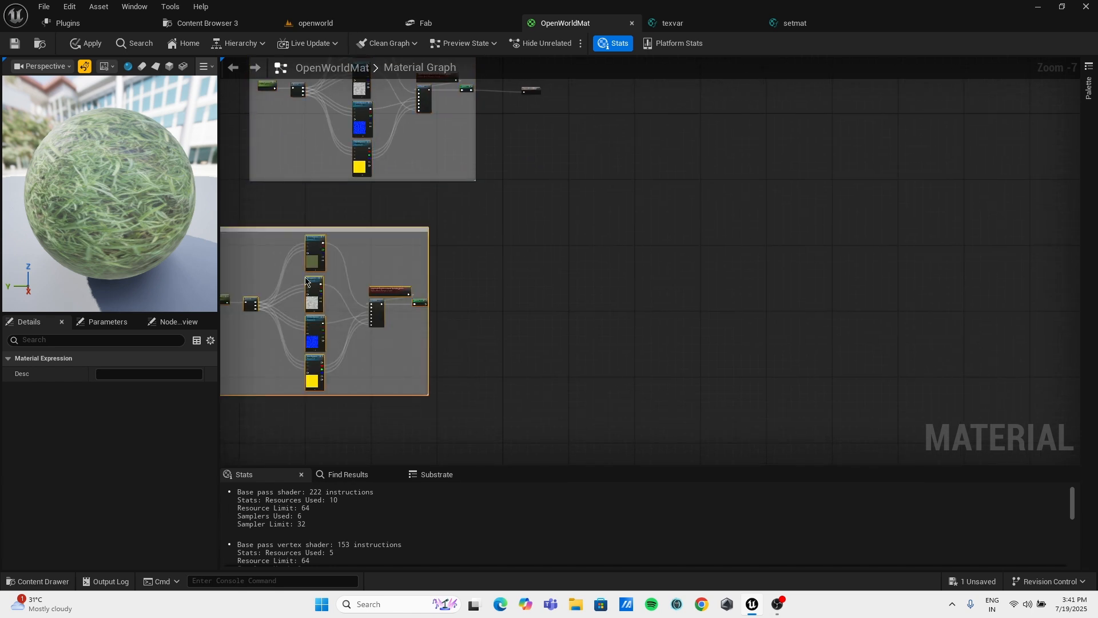
pyautogui.moveTo(328, 229); pyautogui.dragTo(377, 202)
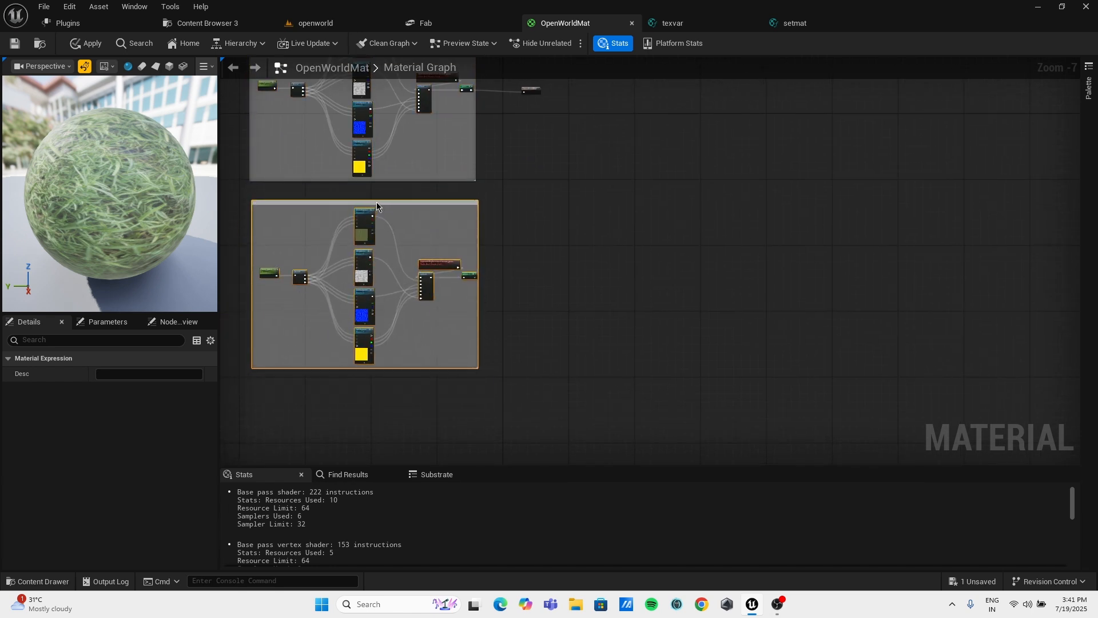
# Retitle the copied comment box as dirt.
pyautogui.scroll(5, 378, 206)
pyautogui.moveTo(362, 217); pyautogui.dragTo(454, 212, button='right')
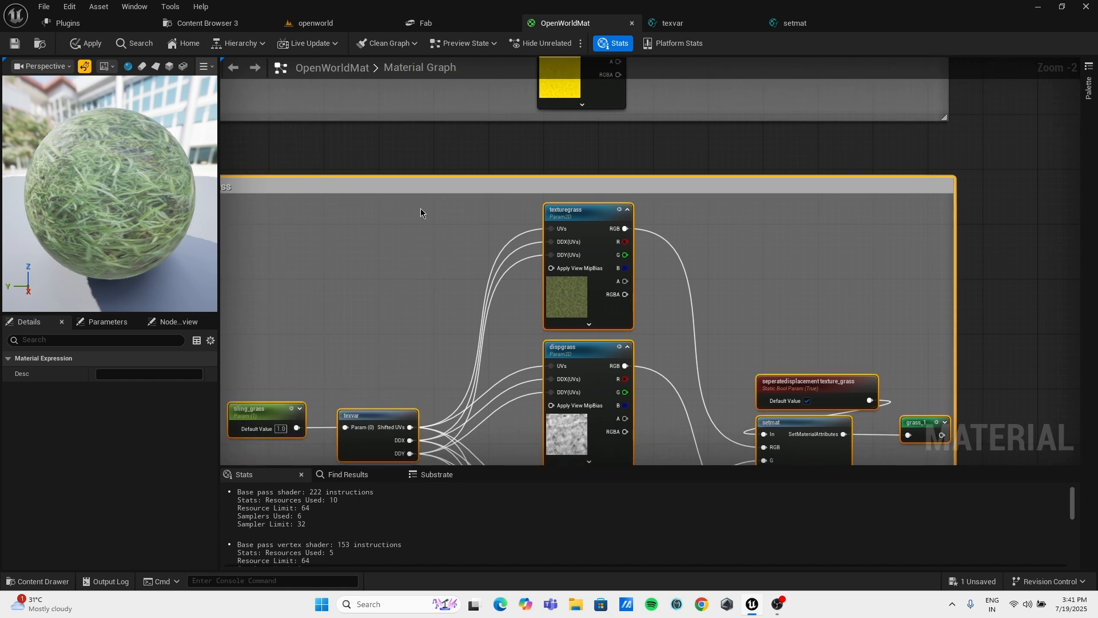
pyautogui.click(286, 193)
pyautogui.click(139, 374)
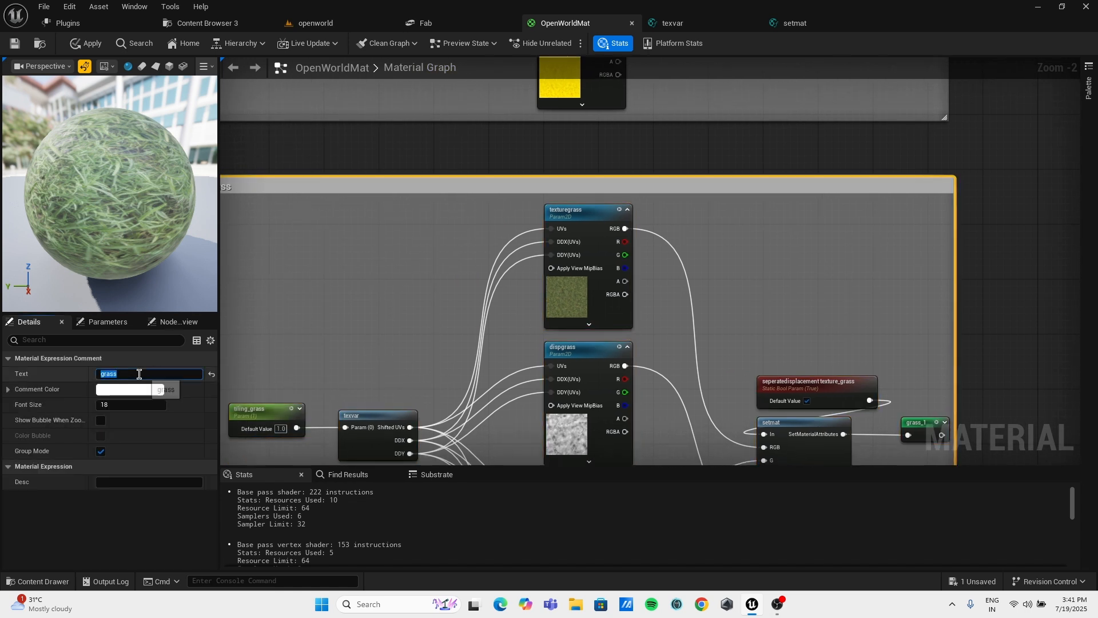
# In the dirt group, rename the color texture parameter texturedirt and the displacement texture parameter dispdirt.
pyautogui.moveTo(373, 312)
pyautogui.mouseDown(button='right')
pyautogui.moveTo(371, 269)
pyautogui.moveTo(385, 296)
pyautogui.mouseUp(button='right')
pyautogui.click(589, 192)
pyautogui.click(153, 373)
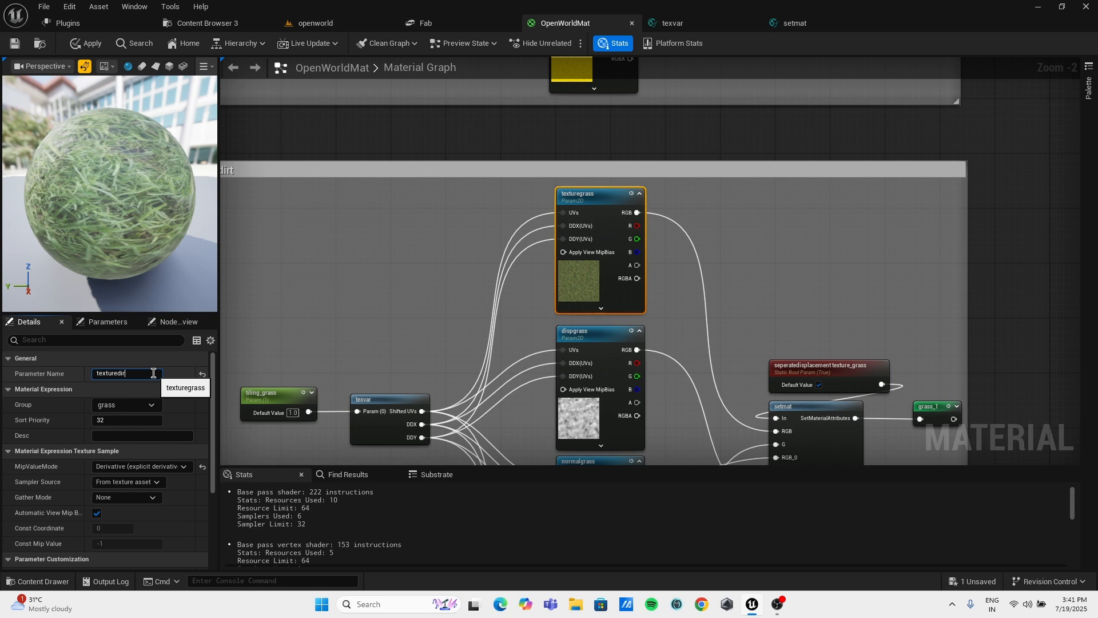
pyautogui.write('texturedirt')
pyautogui.press('Return')
pyautogui.moveTo(551, 342); pyautogui.dragTo(534, 259, button='right')
pyautogui.click(568, 249)
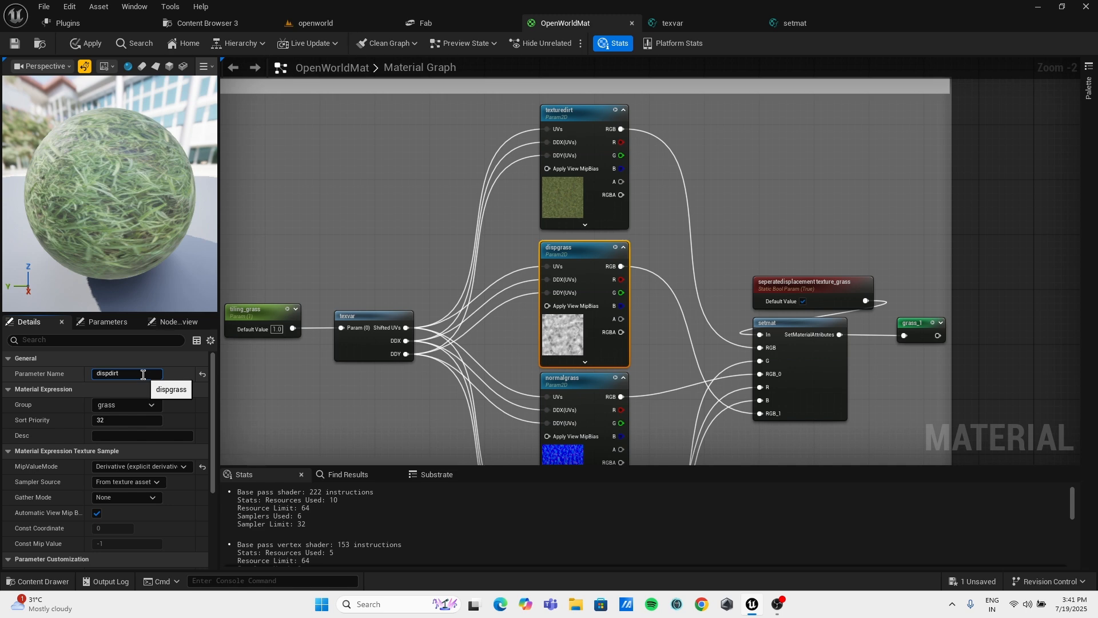
# Rename the dirt group's normal texture parameter normaldirt and its mask texture parameter mask_dirt.
pyautogui.moveTo(393, 271); pyautogui.dragTo(381, 169, button='right')
pyautogui.click(555, 287)
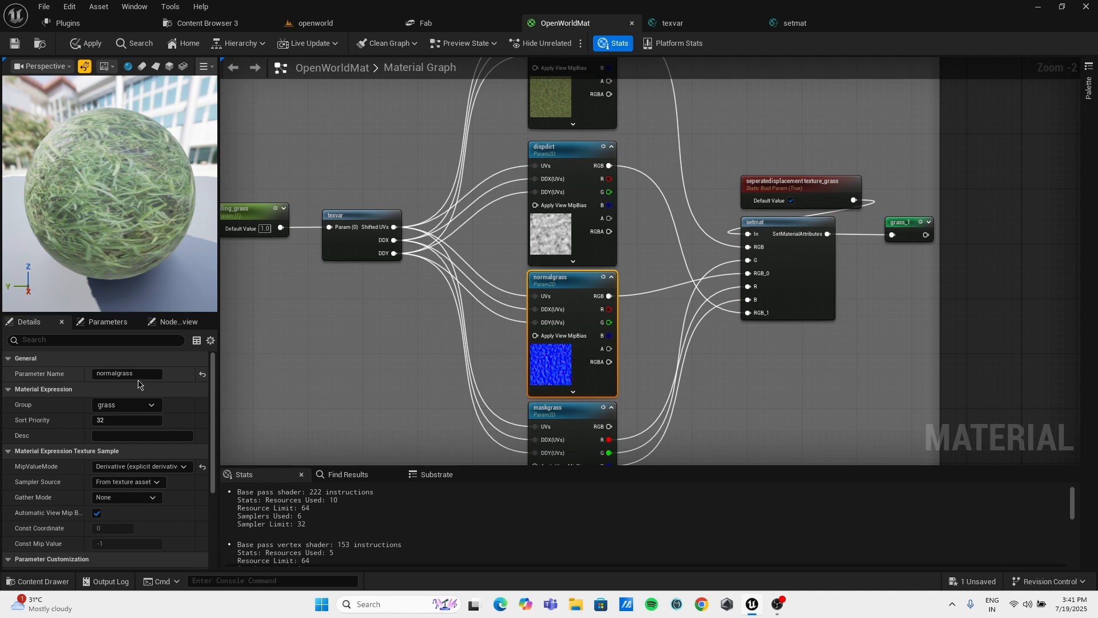
pyautogui.click(143, 374)
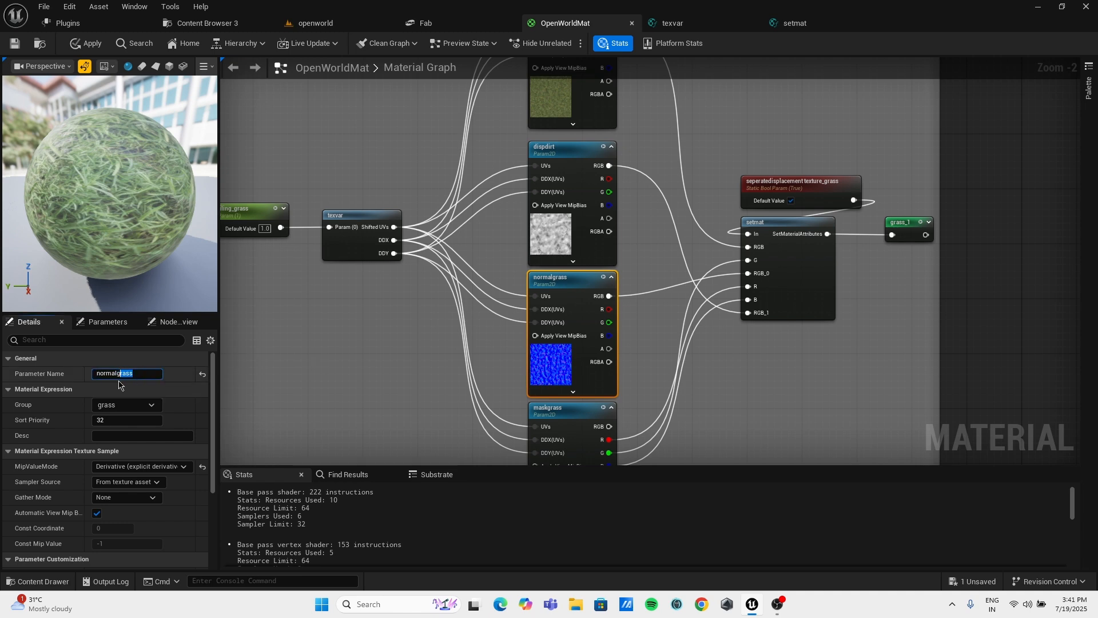
pyautogui.press('Return')
pyautogui.moveTo(552, 411); pyautogui.dragTo(509, 291, button='right')
pyautogui.click(509, 291)
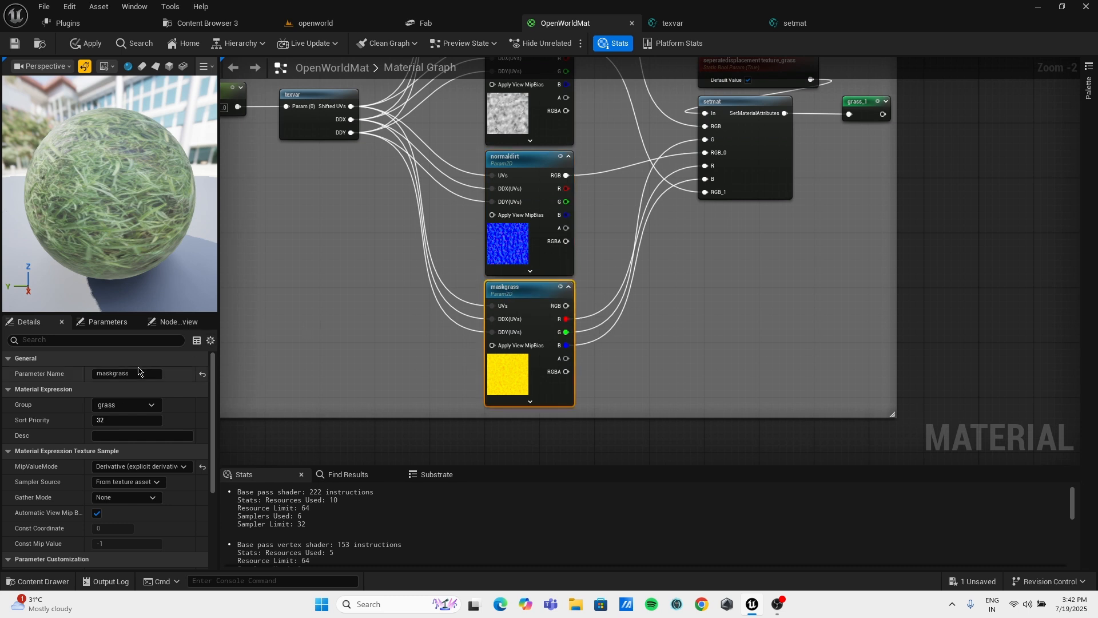
pyautogui.doubleClick(137, 373)
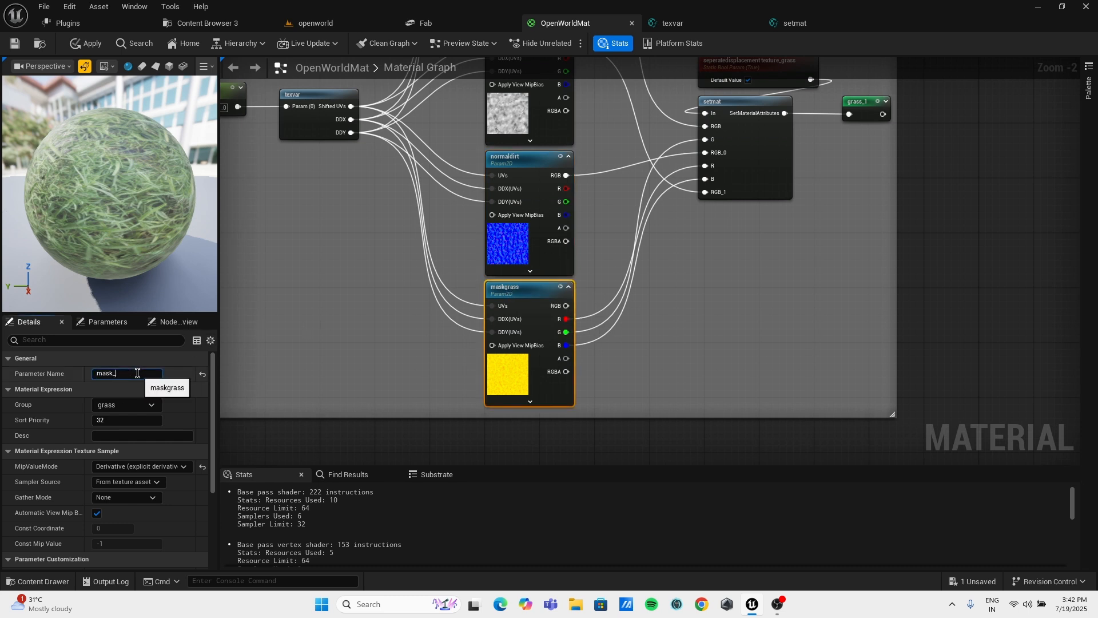
pyautogui.press('Return')
# Rename the dirt group's scalar tiling parameter tiling_dirt.
pyautogui.moveTo(401, 227); pyautogui.dragTo(475, 332, button='right')
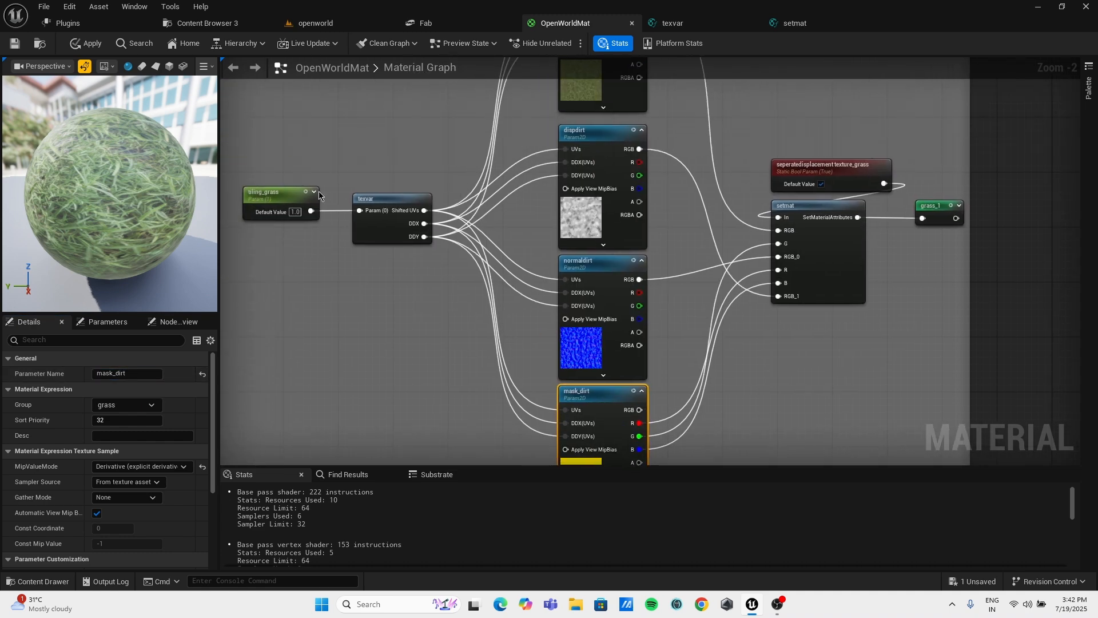
pyautogui.click(274, 197)
pyautogui.doubleClick(134, 374)
pyautogui.click(138, 374)
pyautogui.press('BackSpace')
pyautogui.write('dirt')
# Replace the copied grass_1 reroute with a named reroute declaration called dirt, fed by setmat's output and aligned with it.
pyautogui.moveTo(492, 180); pyautogui.dragTo(342, 237, button='right')
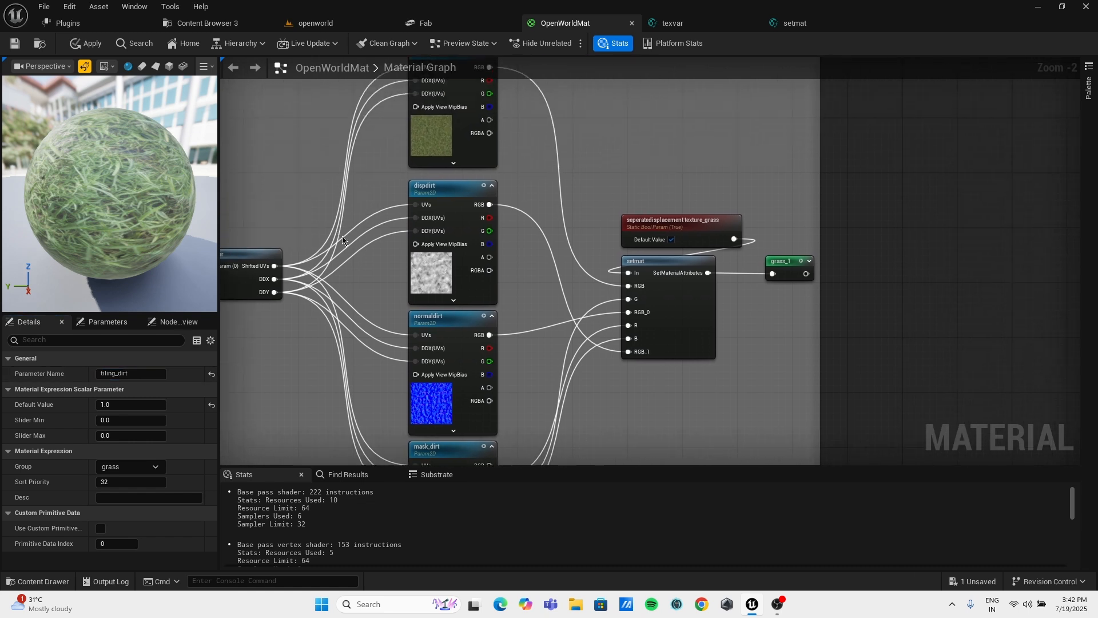
pyautogui.click(784, 266)
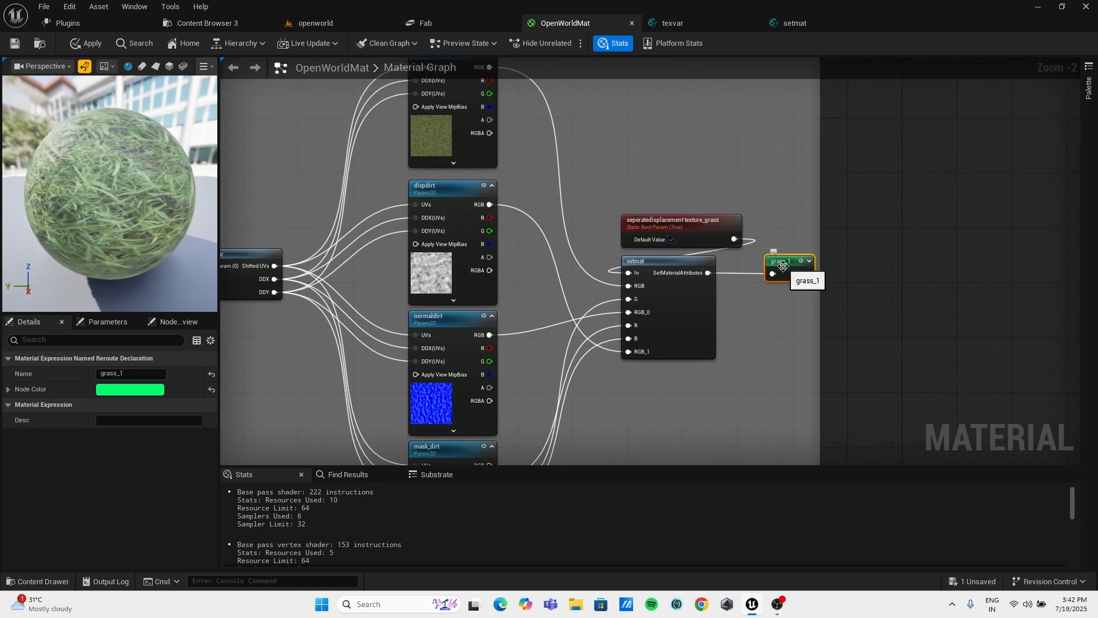
pyautogui.press('Delete')
pyautogui.moveTo(708, 273); pyautogui.dragTo(749, 276)
pyautogui.write('named')
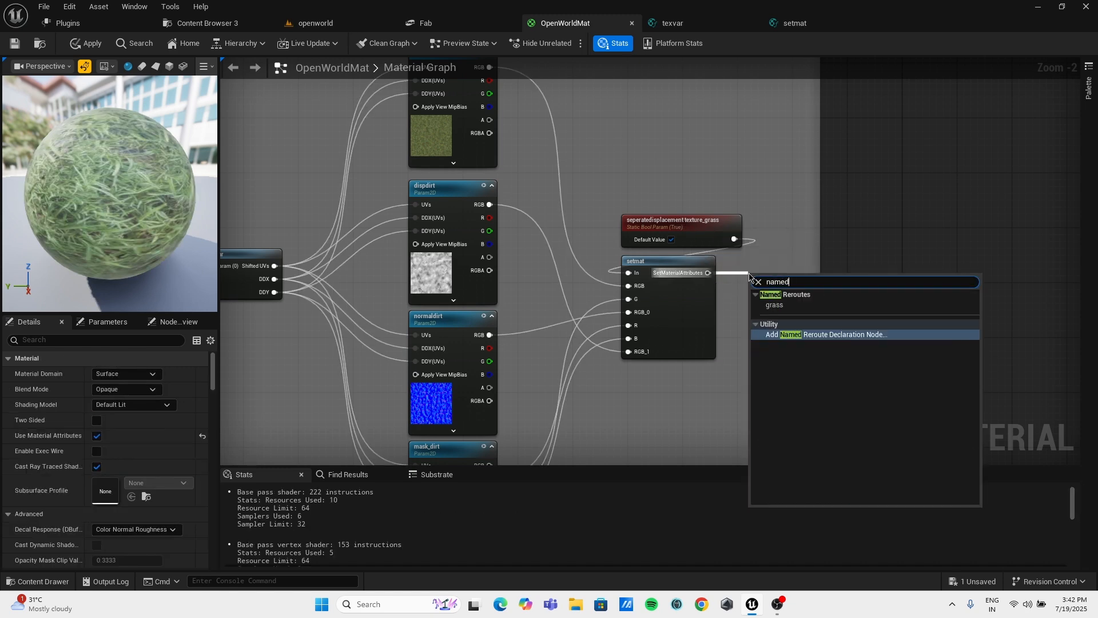
pyautogui.press('Return')
pyautogui.press('BackSpace')
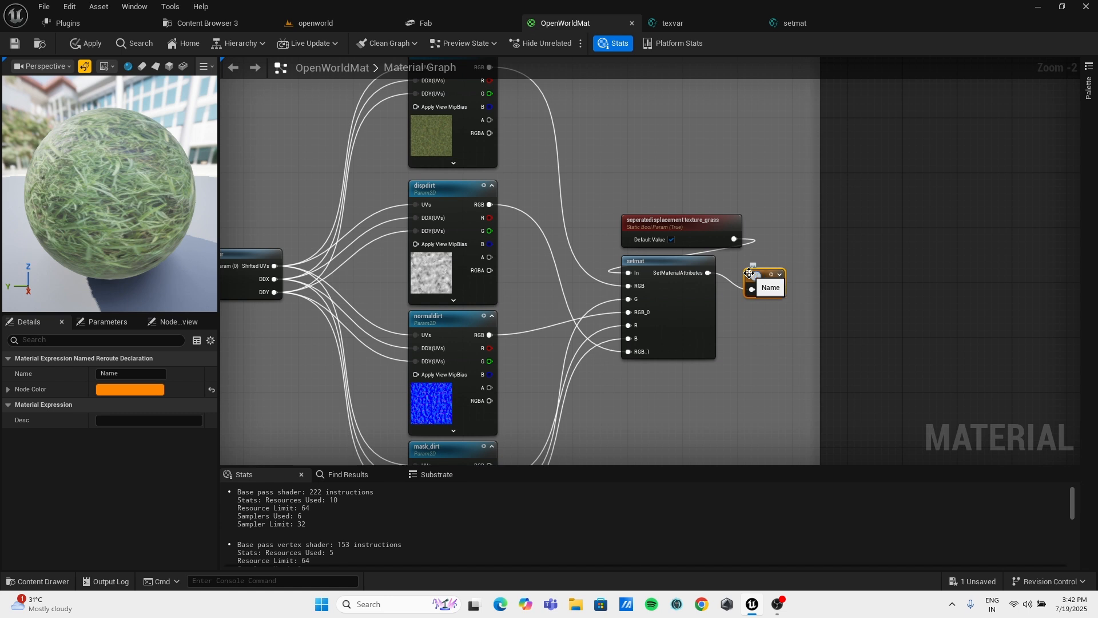
pyautogui.moveTo(779, 220); pyautogui.dragTo(743, 228, button='right')
pyautogui.moveTo(720, 282); pyautogui.dragTo(717, 263)
# Rename the dirt group's static bool parameter seperatedisplacement texture_dirt.
pyautogui.moveTo(375, 412); pyautogui.dragTo(587, 403, button='right')
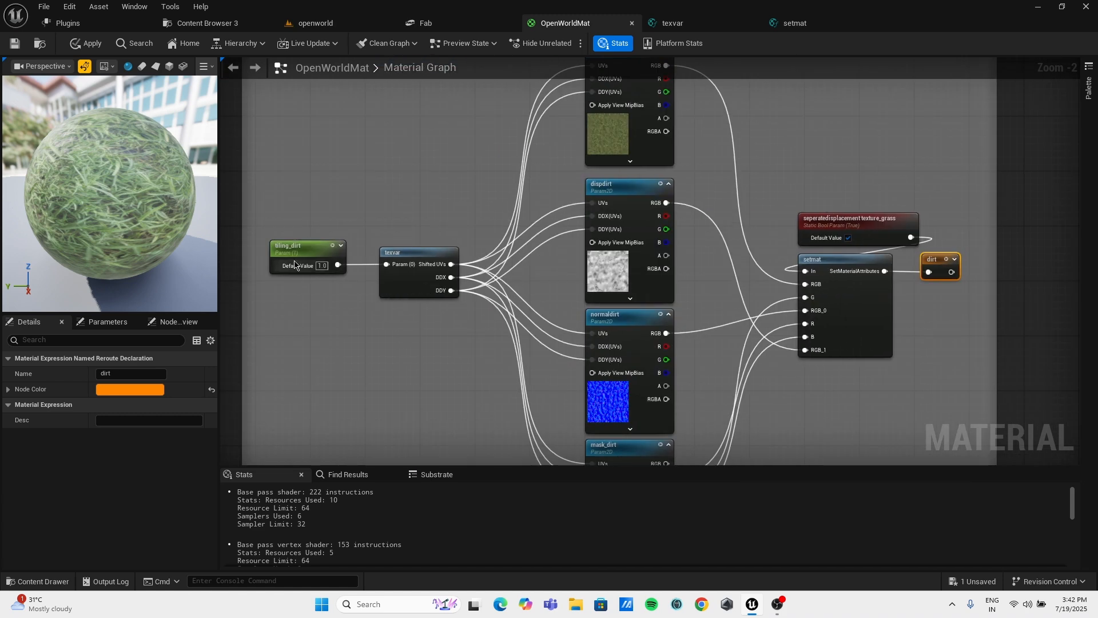
pyautogui.click(872, 238)
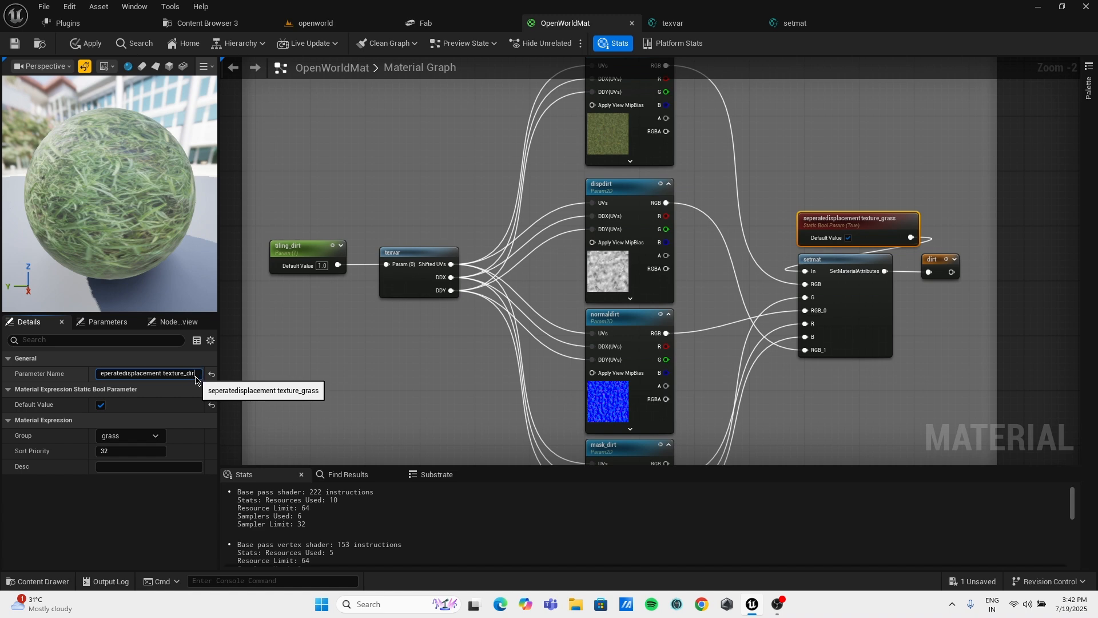
pyautogui.press('Return')
# Assign the texturedirt and dispdirt parameters to a parameter group named dirt.
pyautogui.moveTo(321, 342); pyautogui.dragTo(421, 307, button='right')
pyautogui.moveTo(367, 198); pyautogui.dragTo(349, 347, button='right')
pyautogui.click(525, 164)
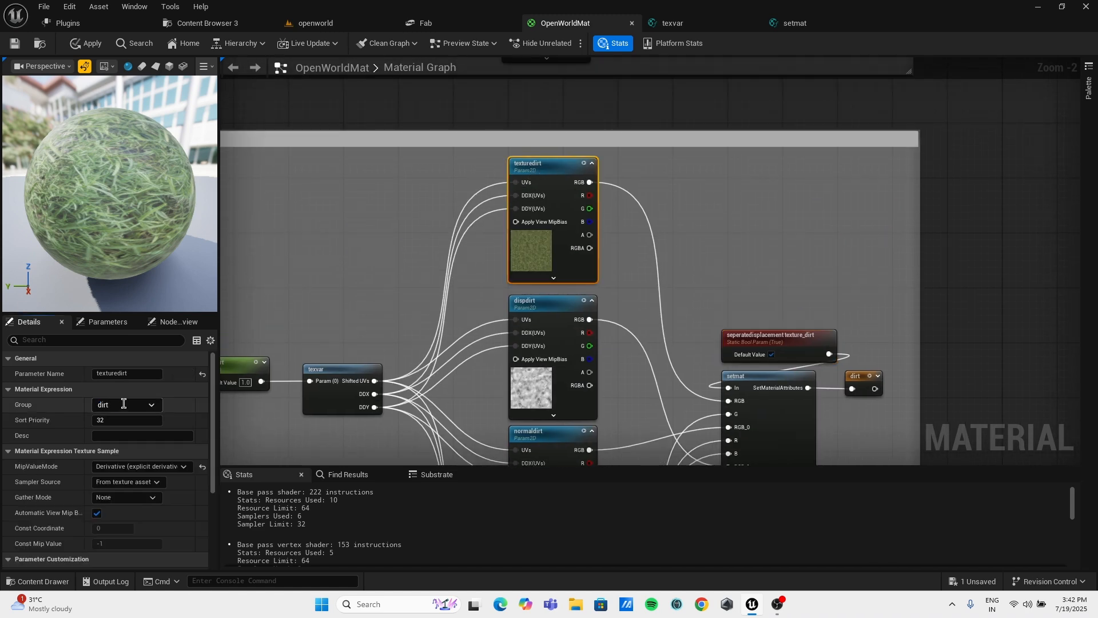
pyautogui.moveTo(385, 318); pyautogui.dragTo(349, 235, button='right')
pyautogui.click(503, 220)
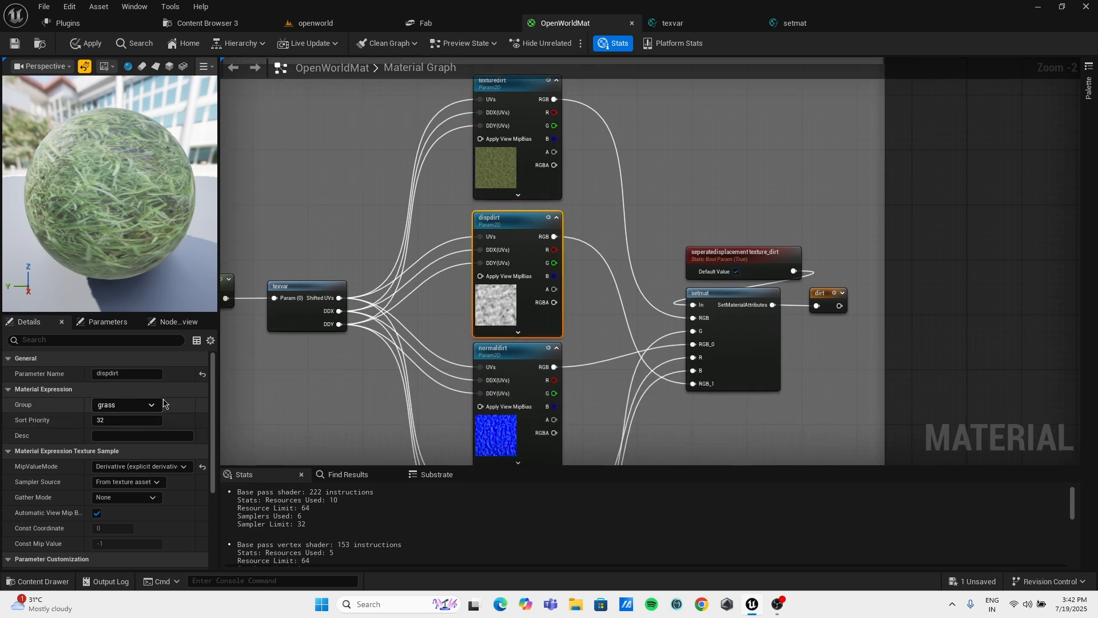
pyautogui.click(132, 425)
# Assign the normaldirt and mask_dirt parameters to the dirt parameter group.
pyautogui.moveTo(446, 332); pyautogui.dragTo(429, 248, button='right')
pyautogui.click(470, 265)
pyautogui.click(129, 406)
pyautogui.click(115, 425)
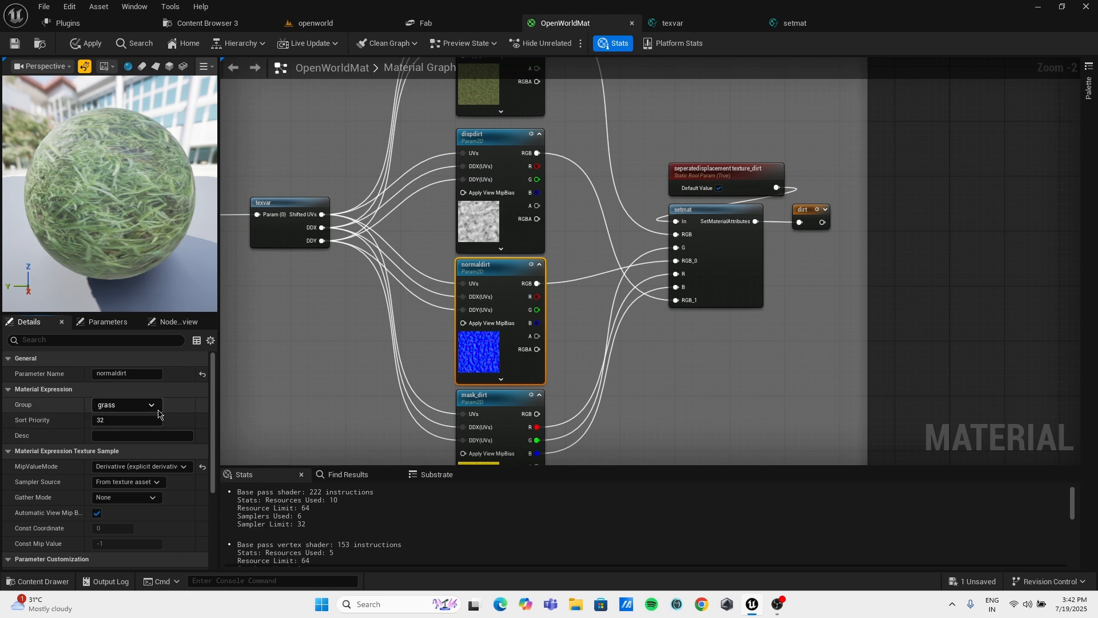
pyautogui.click(101, 425)
pyautogui.moveTo(277, 378); pyautogui.dragTo(277, 277, button='right')
pyautogui.click(475, 294)
pyautogui.click(137, 417)
# Put the tiling_dirt and seperatedisplacement texture_dirt parameters in the dirt parameter group, and apply and save the material.
pyautogui.moveTo(261, 358); pyautogui.dragTo(436, 430, button='right')
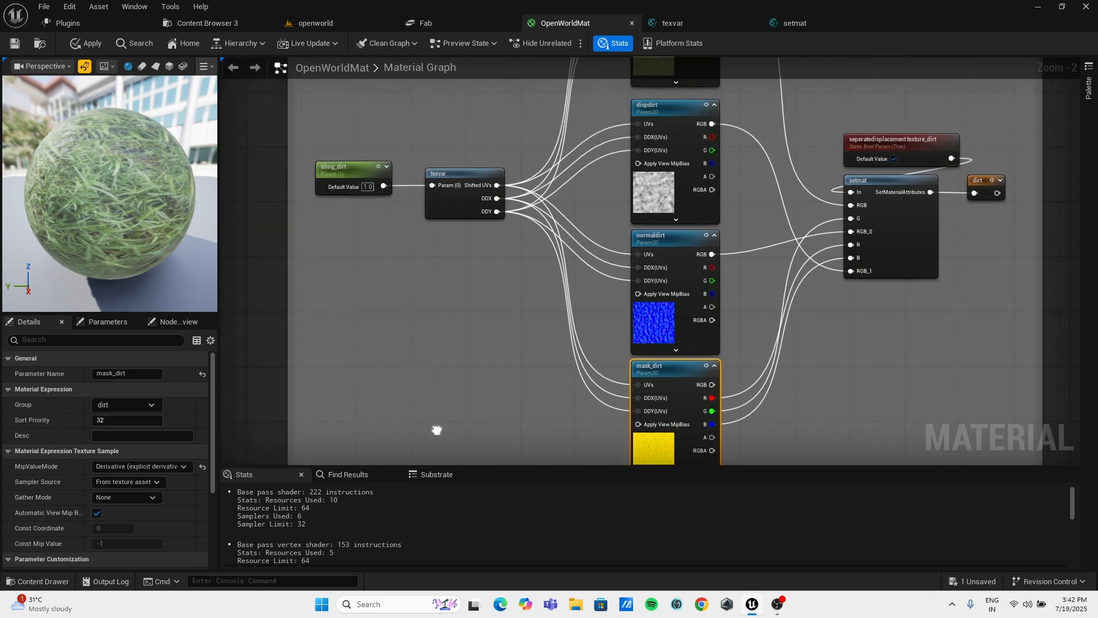
pyautogui.click(350, 195)
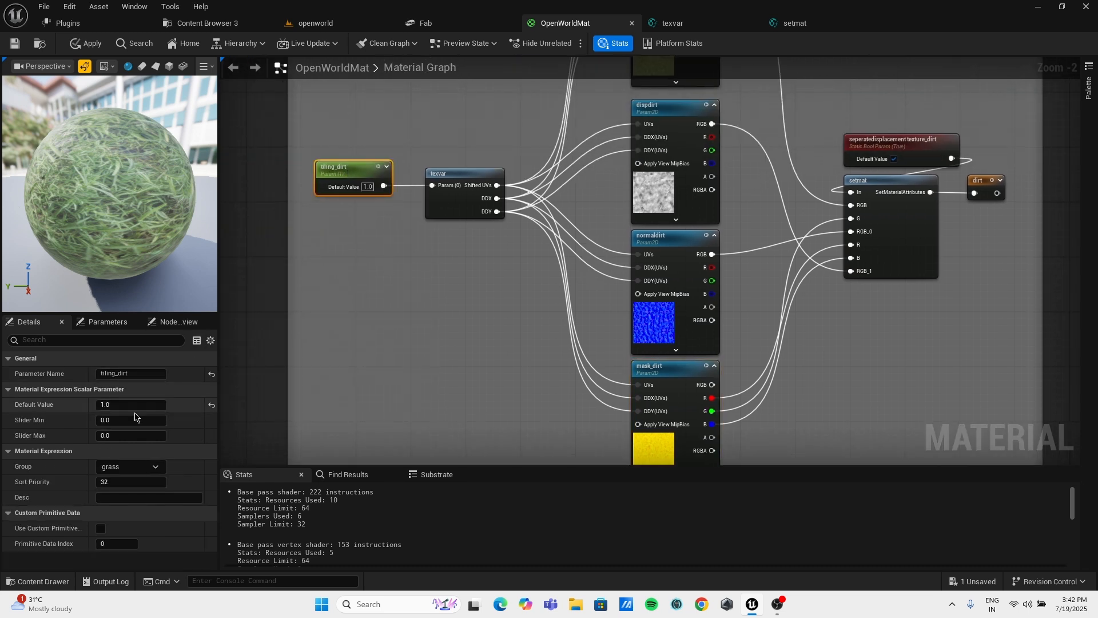
pyautogui.click(123, 467)
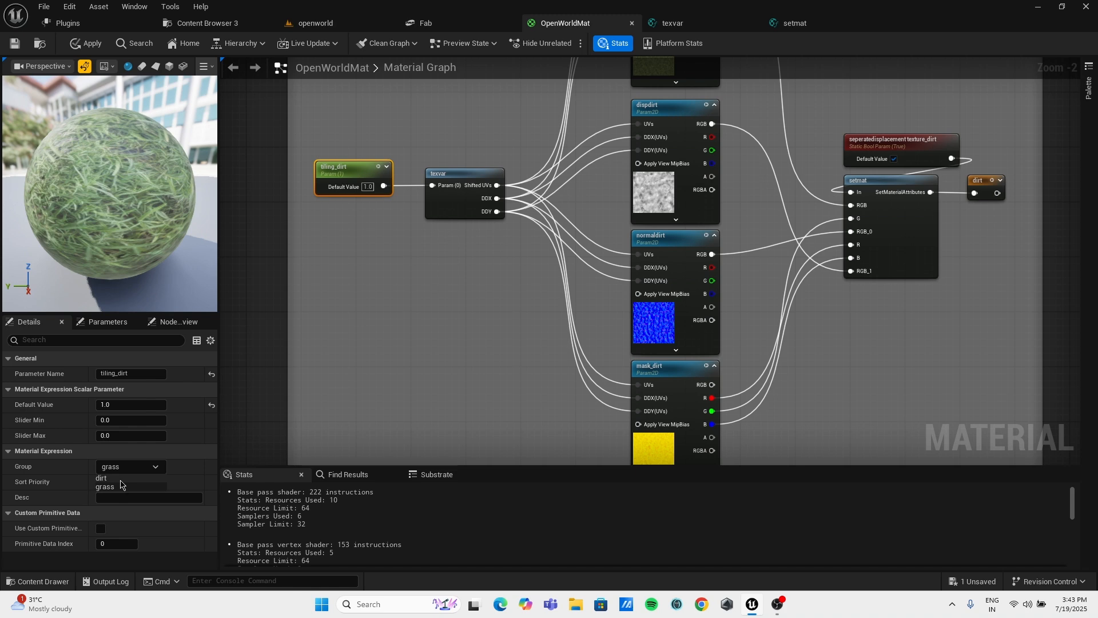
pyautogui.moveTo(1004, 236); pyautogui.dragTo(713, 278, button='right')
pyautogui.click(602, 193)
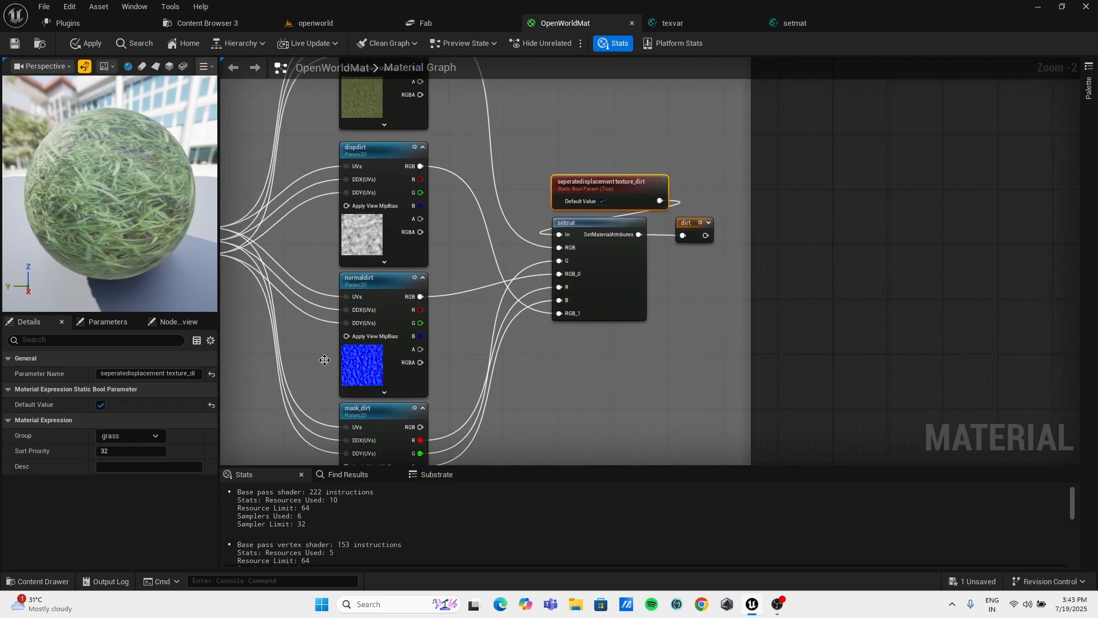
pyautogui.click(129, 436)
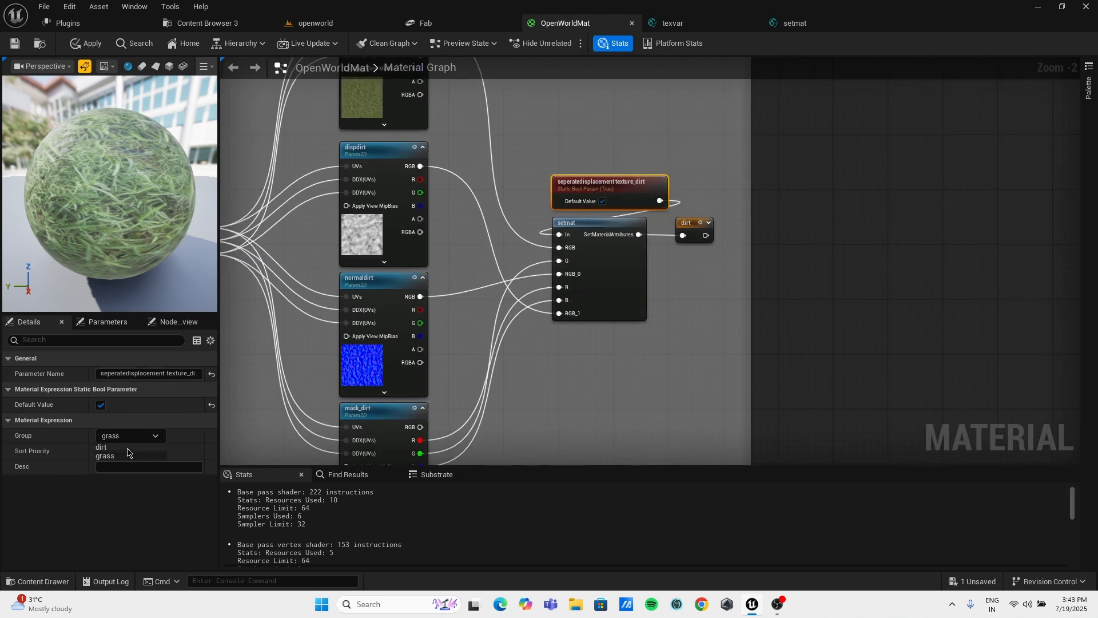
pyautogui.click(79, 44)
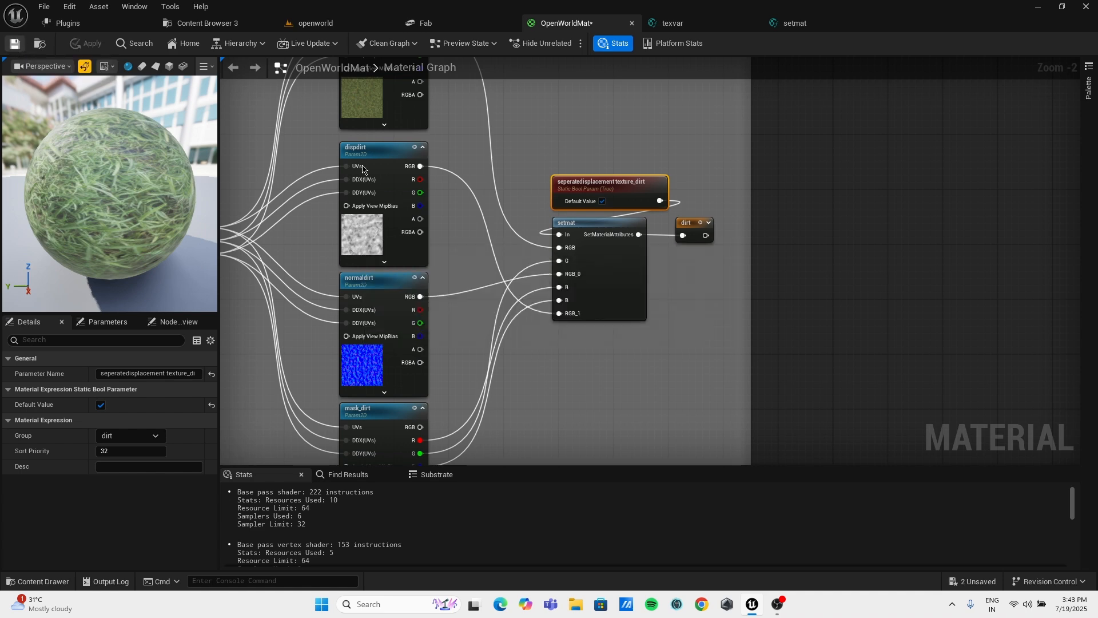
# Break the link between the grass reroute and the OpenWorldMat output node, and move the output node farther from the groups.
pyautogui.scroll(-7, 649, 176)
pyautogui.scroll(10, 504, 220)
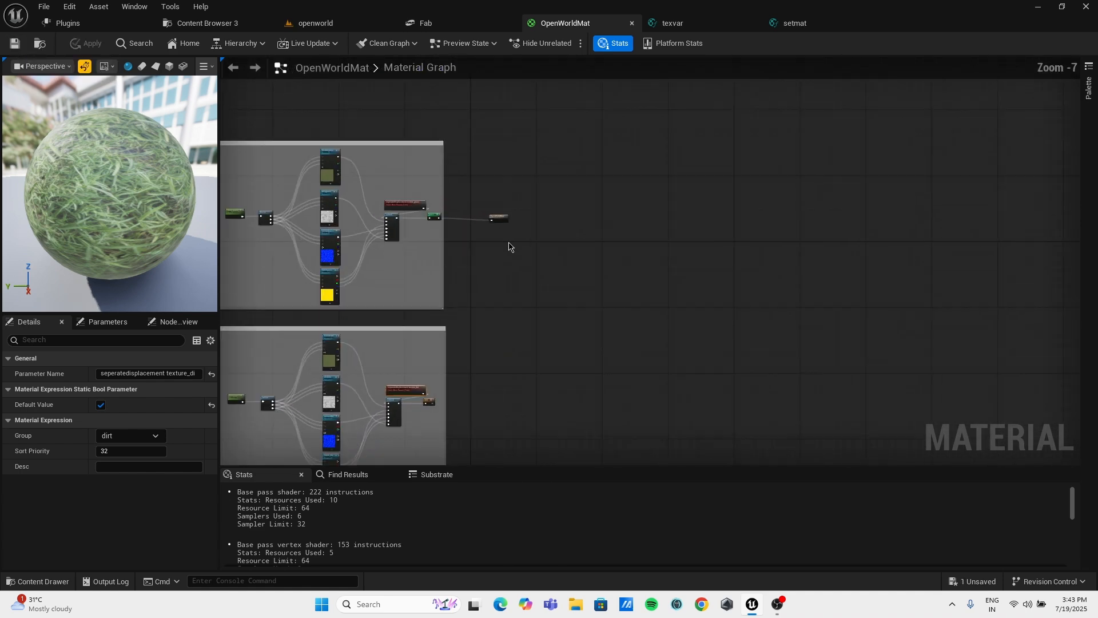
pyautogui.rightClick(450, 229)
pyautogui.click(487, 256)
pyautogui.moveTo(521, 217); pyautogui.dragTo(896, 241)
# Add a BlendMaterialAttributes node in the empty graph area between the grass reroute and the OpenWorldMat output.
pyautogui.scroll(-8, 664, 146)
pyautogui.moveTo(605, 263); pyautogui.dragTo(570, 195, button='right')
pyautogui.scroll(4, 605, 283)
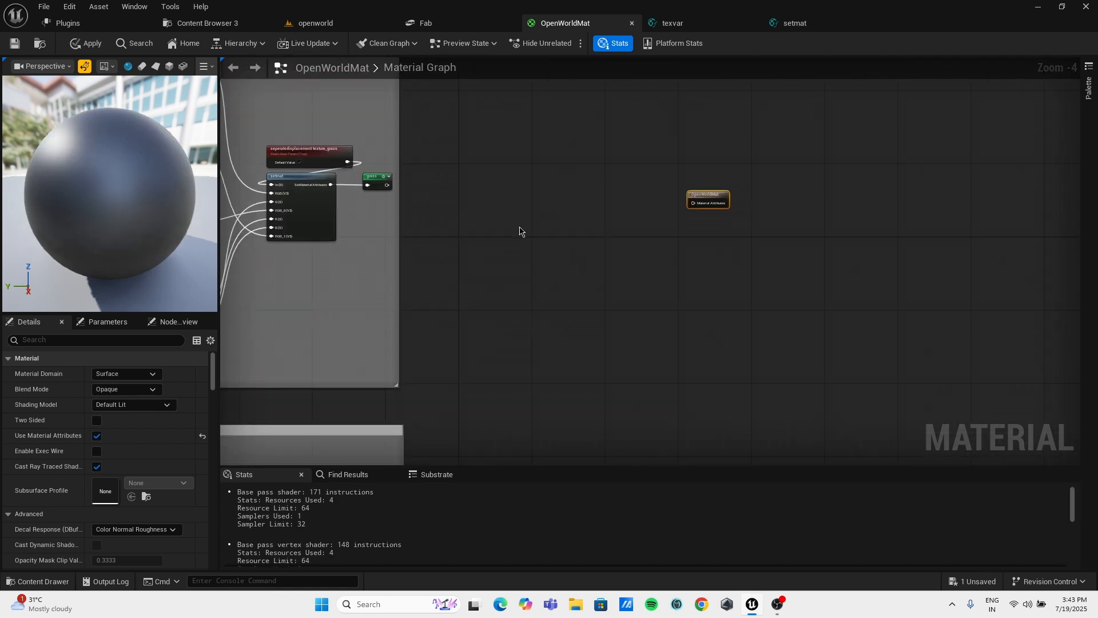
pyautogui.scroll(3, 524, 229)
pyautogui.rightClick(573, 239)
pyautogui.write('b')
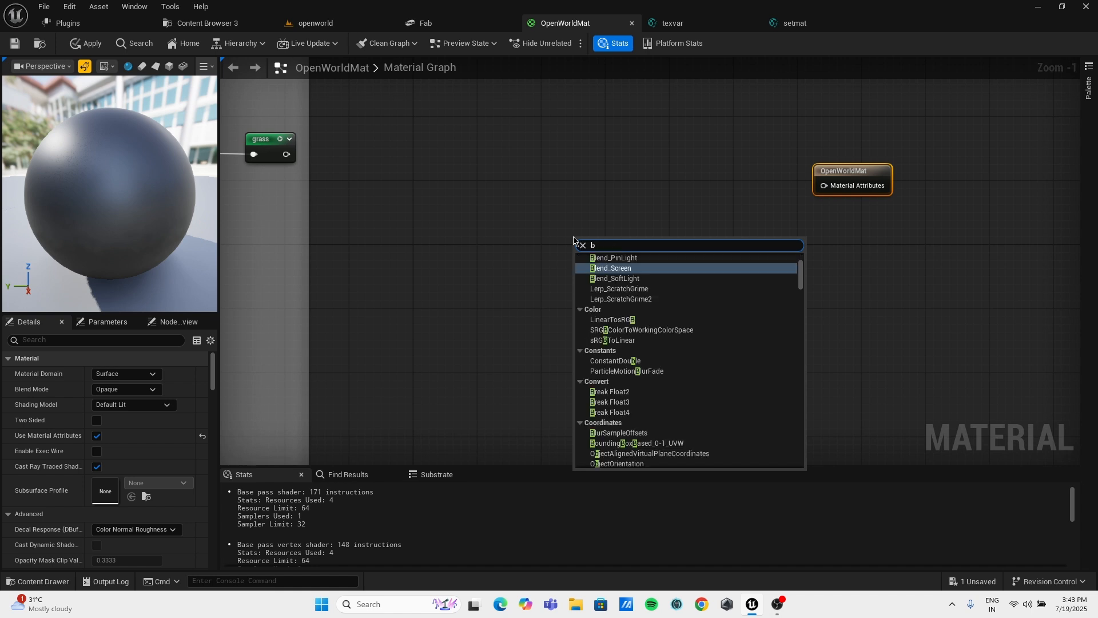
pyautogui.write('lendmat')
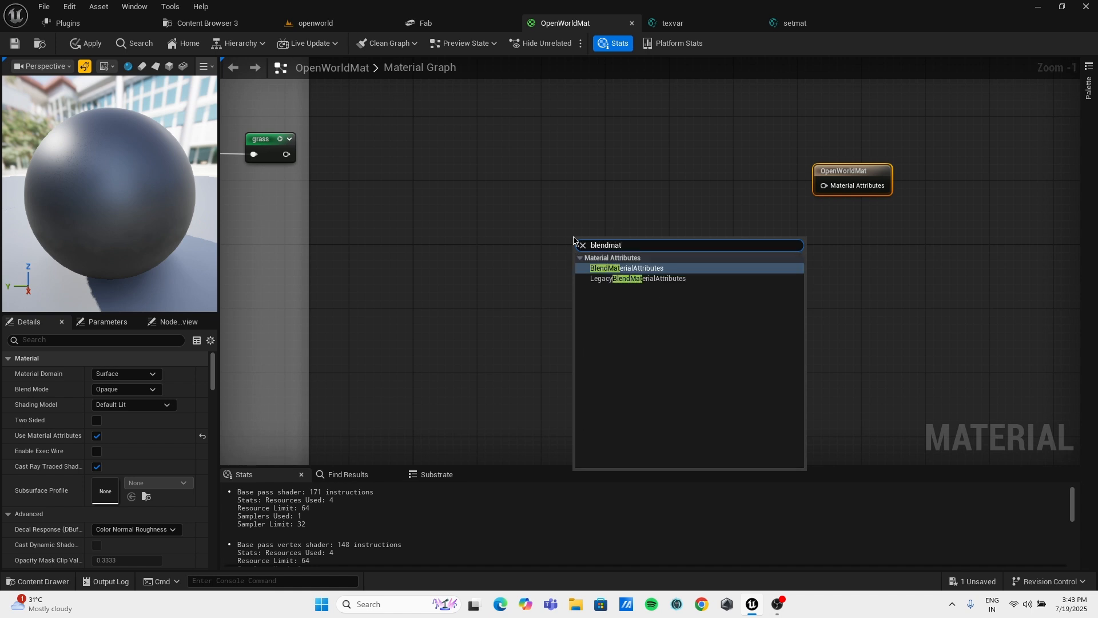
pyautogui.press('Return')
# Feed input A of the BlendMaterialAttributes node from a grass named reroute.
pyautogui.moveTo(540, 259); pyautogui.dragTo(663, 269, button='right')
pyautogui.moveTo(697, 270); pyautogui.dragTo(643, 262)
pyautogui.write('grass')
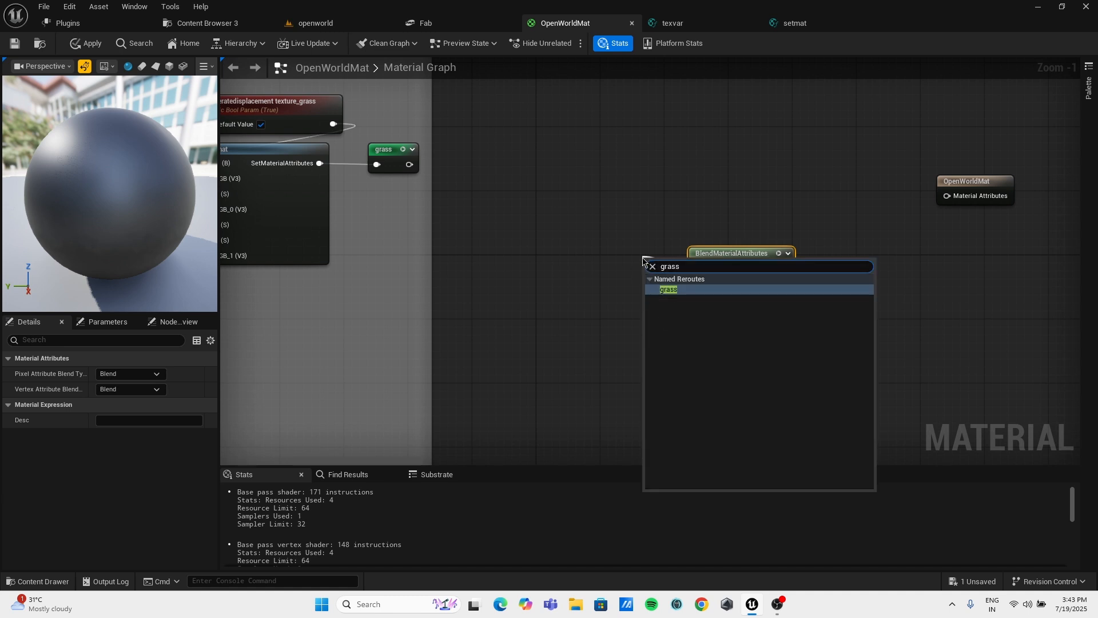
pyautogui.press('Return')
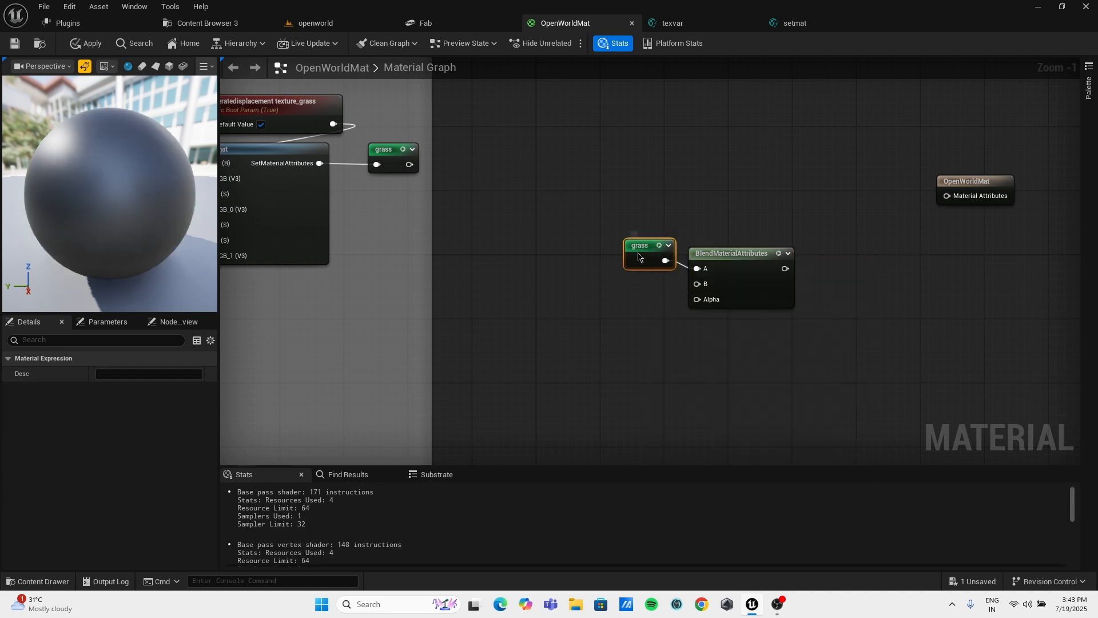
# Feed input B of the BlendMaterialAttributes node from a dirt named reroute and place it under the grass one.
pyautogui.moveTo(699, 284); pyautogui.dragTo(604, 312)
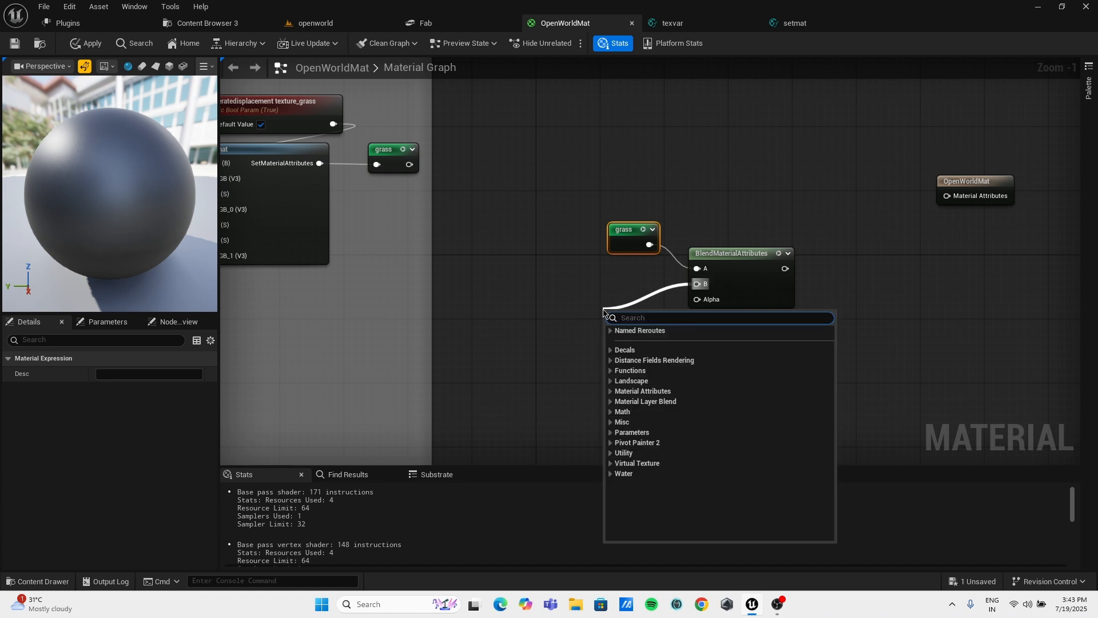
pyautogui.write('dir')
pyautogui.press('Return')
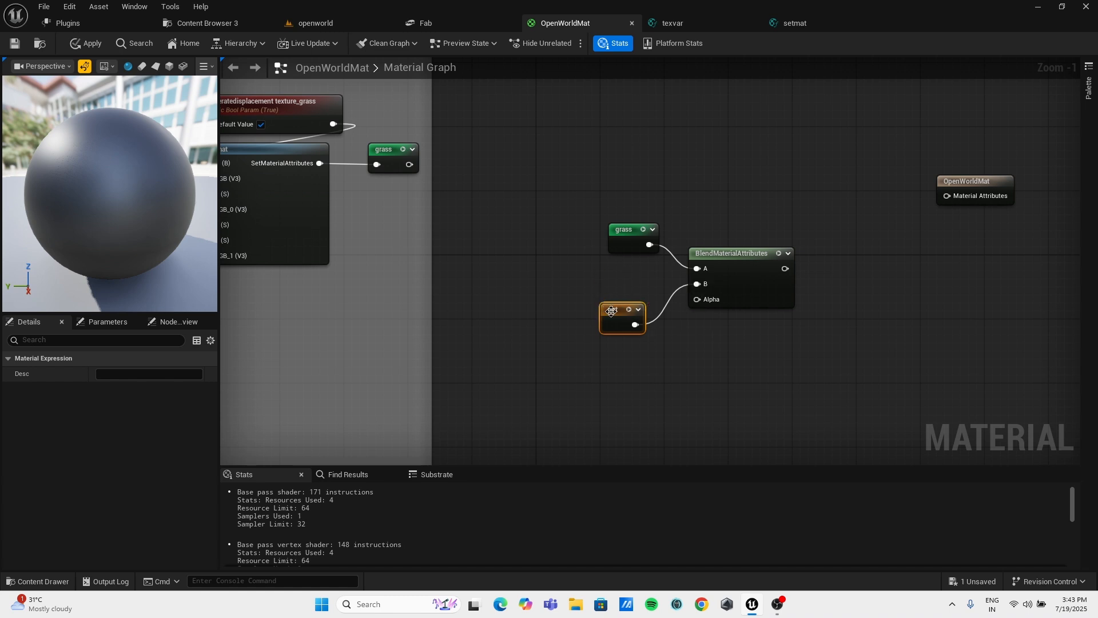
pyautogui.moveTo(608, 308); pyautogui.dragTo(630, 263)
# Connect a new LandscapeLayerSample node to the Alpha input of BlendMaterialAttributes.
pyautogui.moveTo(696, 299); pyautogui.dragTo(645, 345)
pyautogui.write('land')
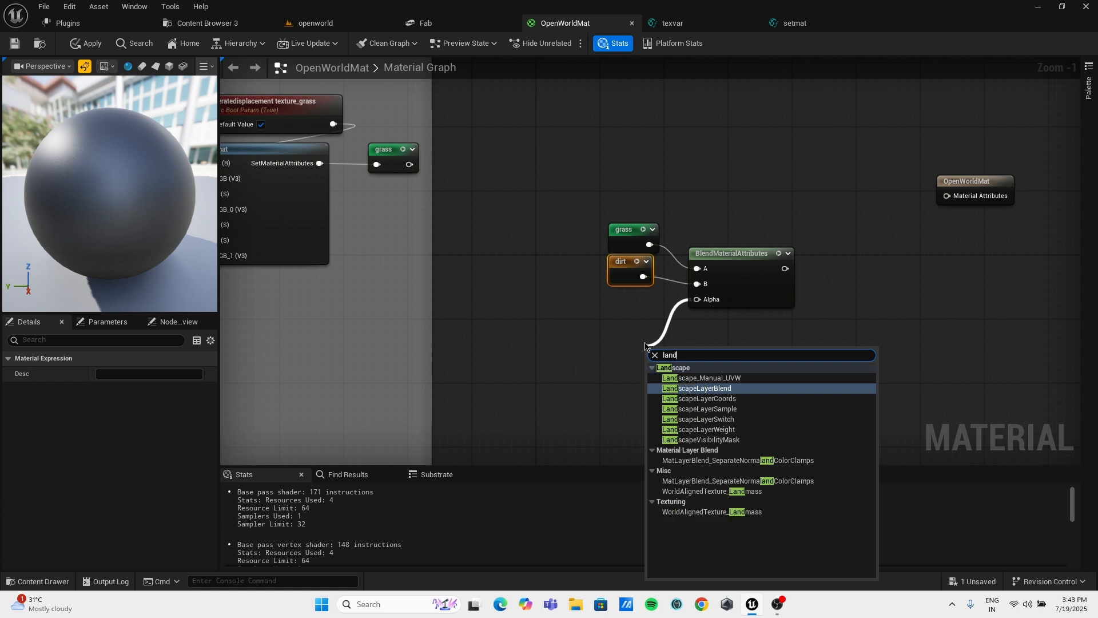
pyautogui.write('sac')
pyautogui.press('BackSpace')
pyautogui.press('BackSpace')
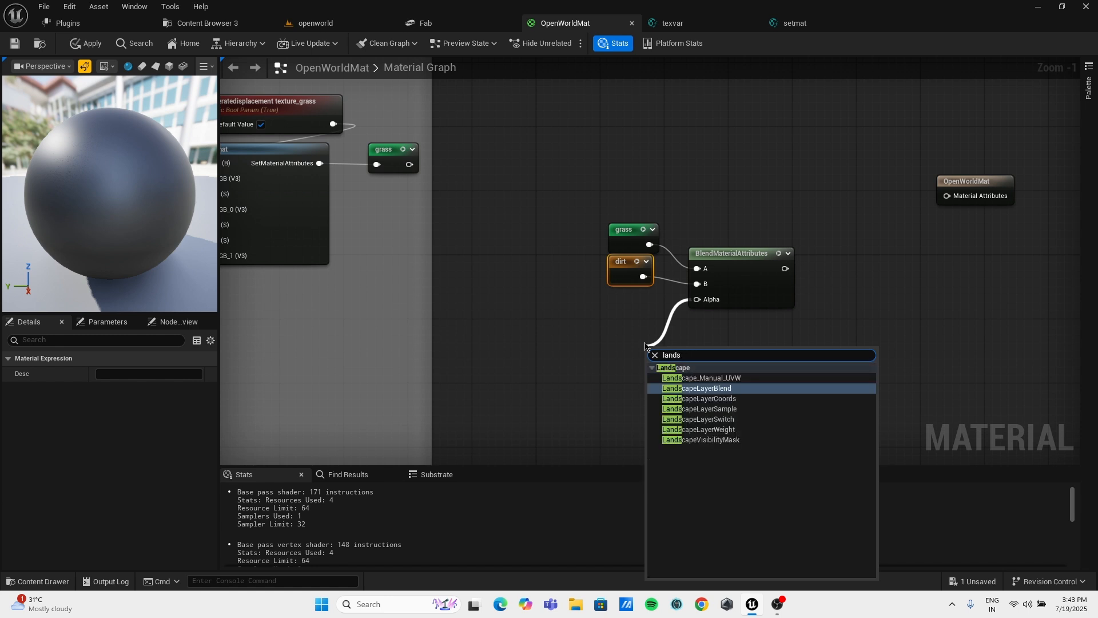
pyautogui.click(700, 408)
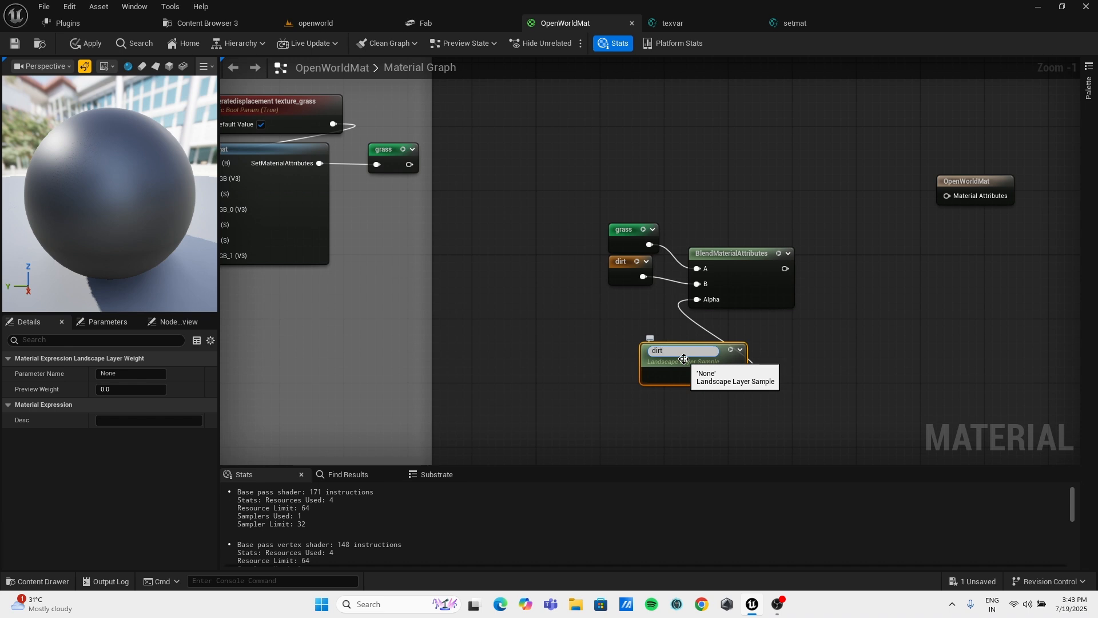
# Position the landscape layer sample below the dirt reroute and set its parameter name to grass.
pyautogui.press('Return')
pyautogui.moveTo(683, 359); pyautogui.dragTo(626, 315)
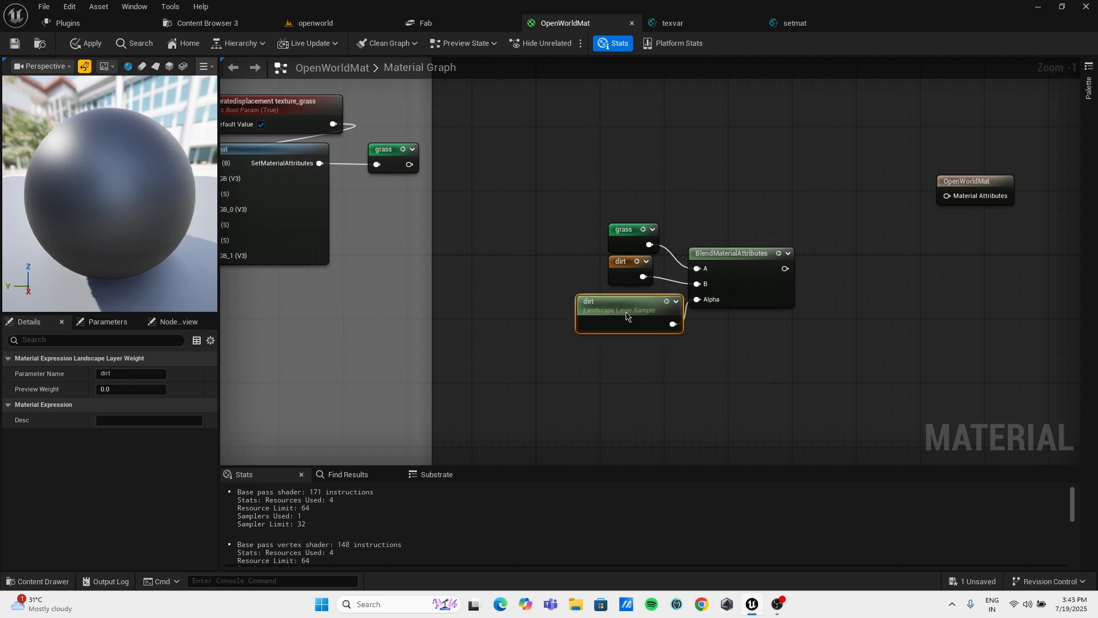
pyautogui.click(123, 373)
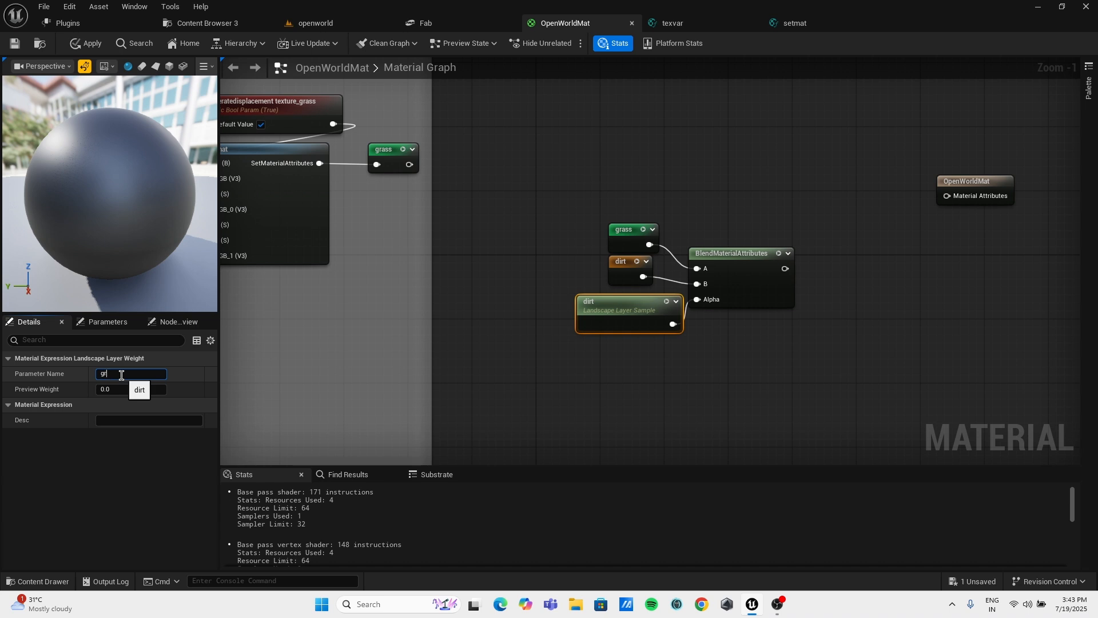
pyautogui.click(697, 347)
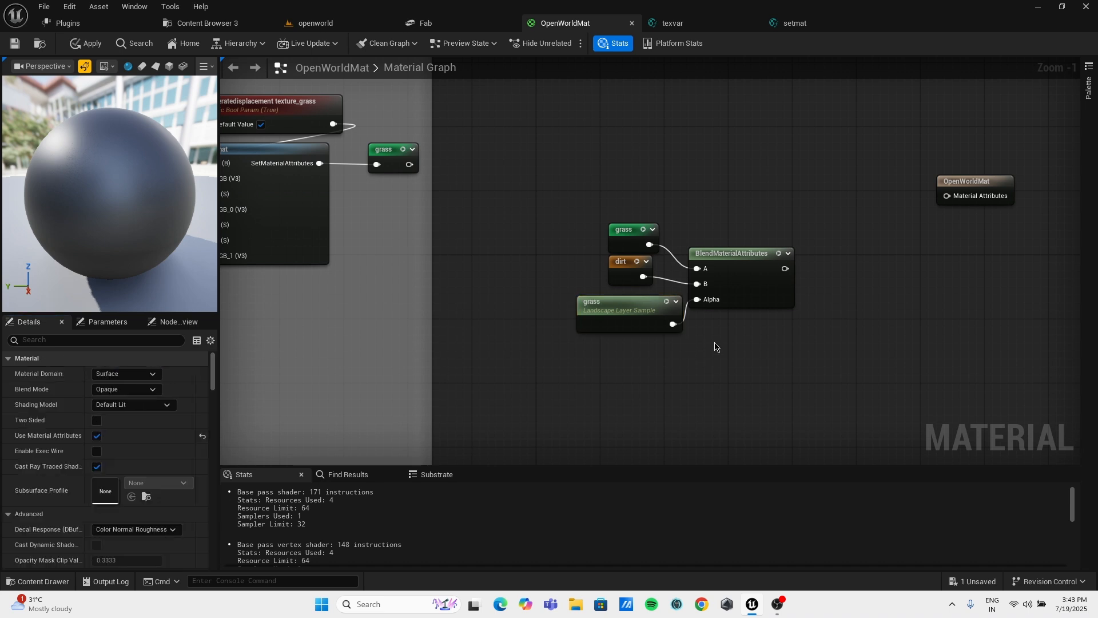
# Connect the BlendMaterialAttributes output to the Material Attributes input of OpenWorldMat, and apply and save the material.
pyautogui.moveTo(704, 347); pyautogui.dragTo(506, 431, button='right')
pyautogui.moveTo(588, 353); pyautogui.dragTo(756, 278)
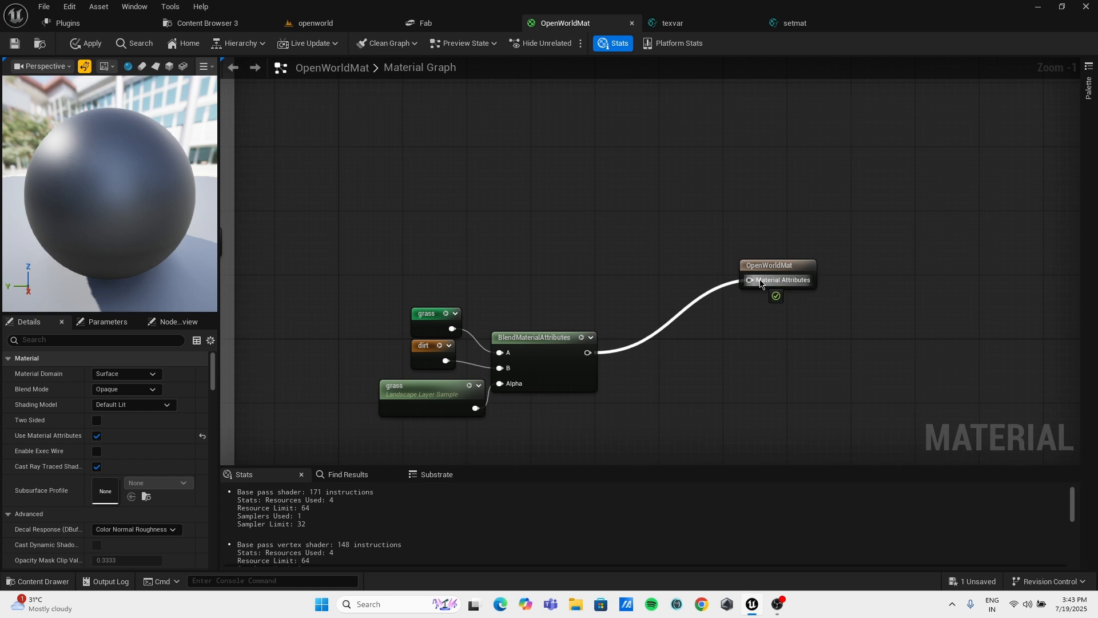
pyautogui.click(85, 44)
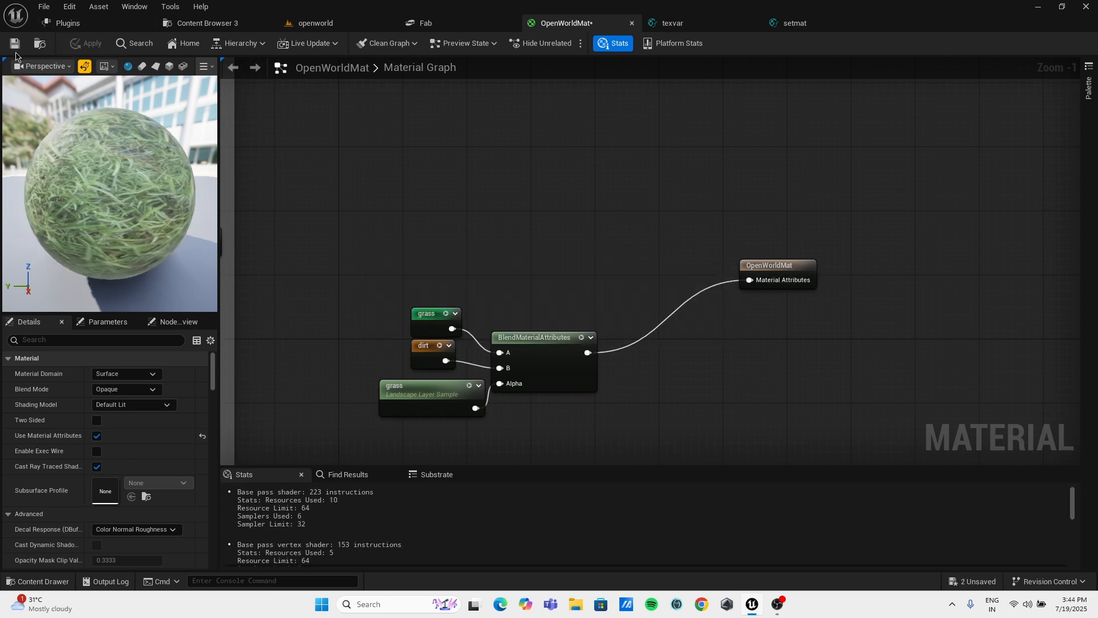
pyautogui.click(14, 44)
# Return to the openworld level and open the OpenWorldMat_Inst material instance for editing.
pyautogui.click(316, 22)
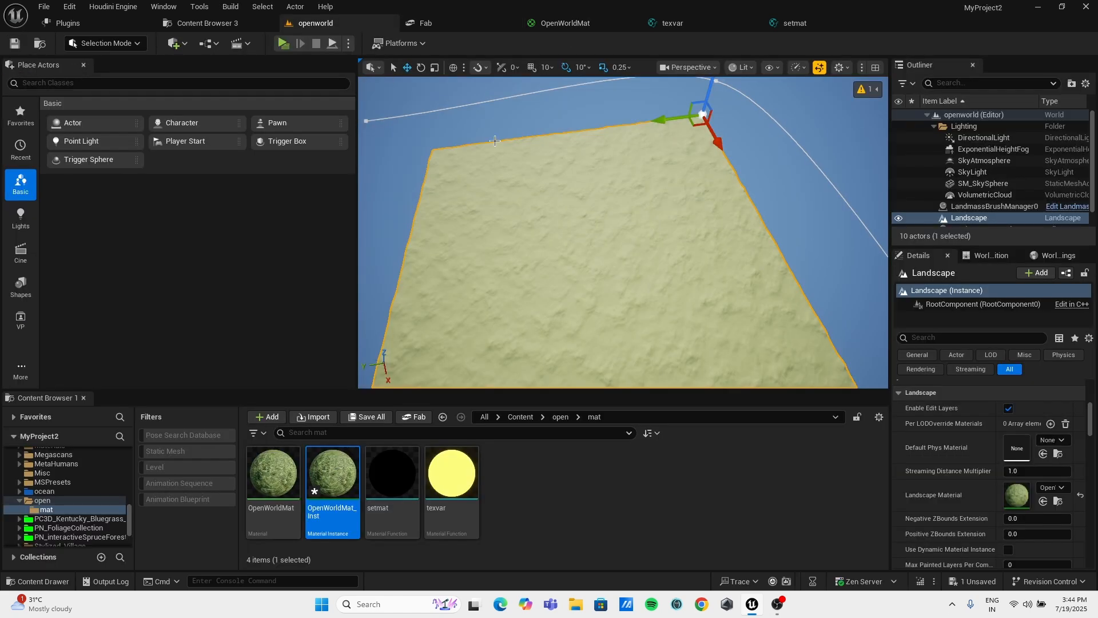
pyautogui.moveTo(623, 233)
pyautogui.mouseDown(button='right')
pyautogui.moveTo(612, 252)
pyautogui.moveTo(629, 240)
pyautogui.moveTo(681, 246)
pyautogui.moveTo(615, 233)
pyautogui.moveTo(619, 197)
pyautogui.moveTo(615, 218)
pyautogui.mouseUp(button='right')
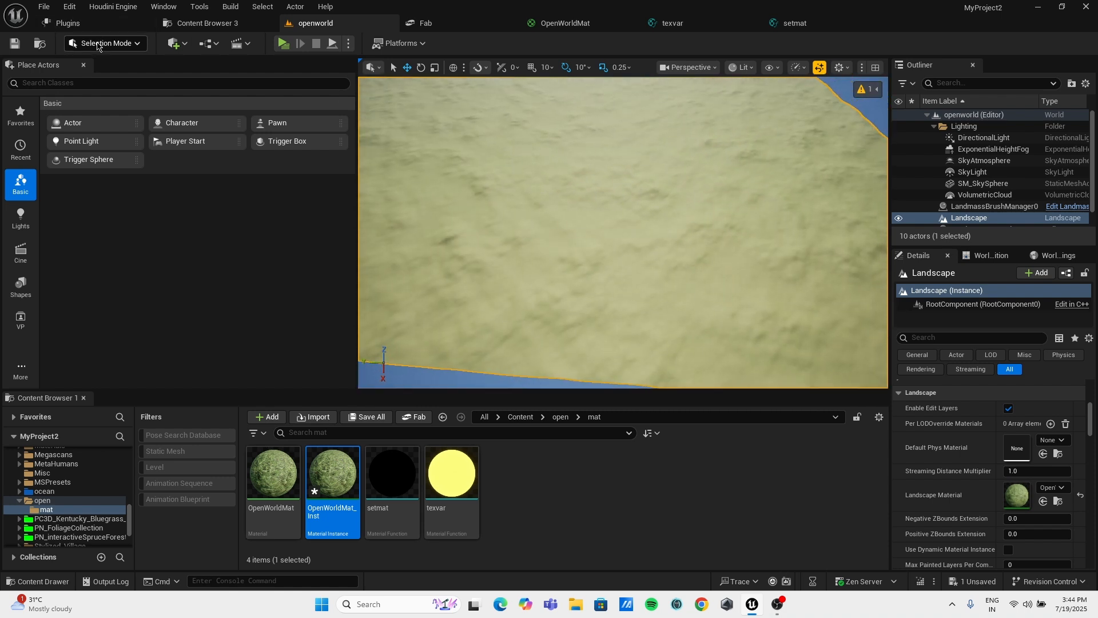
pyautogui.click(106, 44)
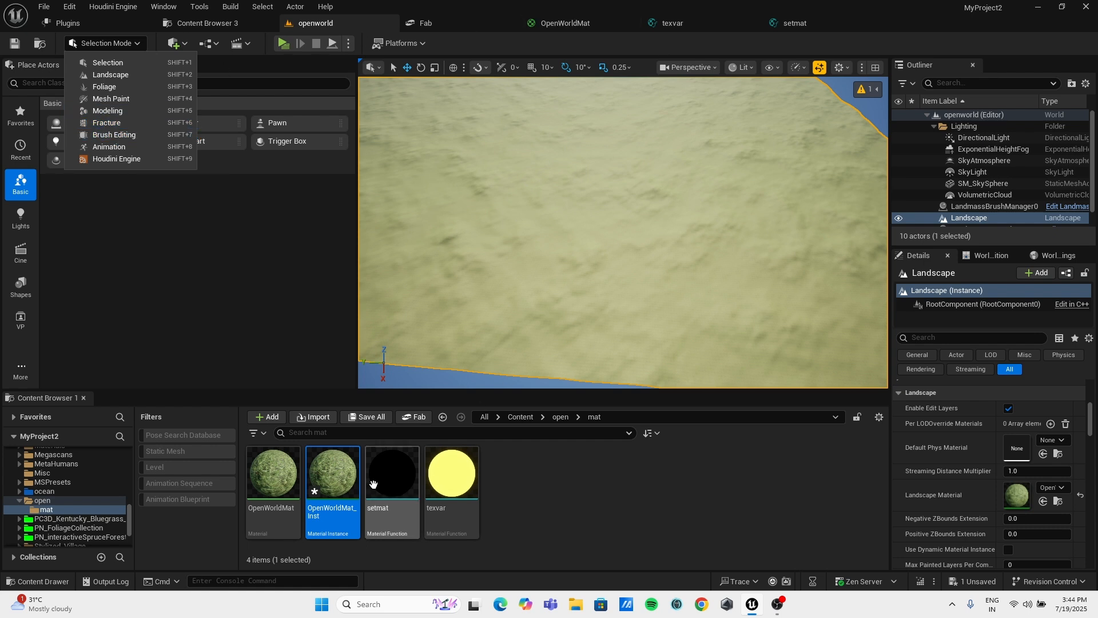
pyautogui.click(328, 499)
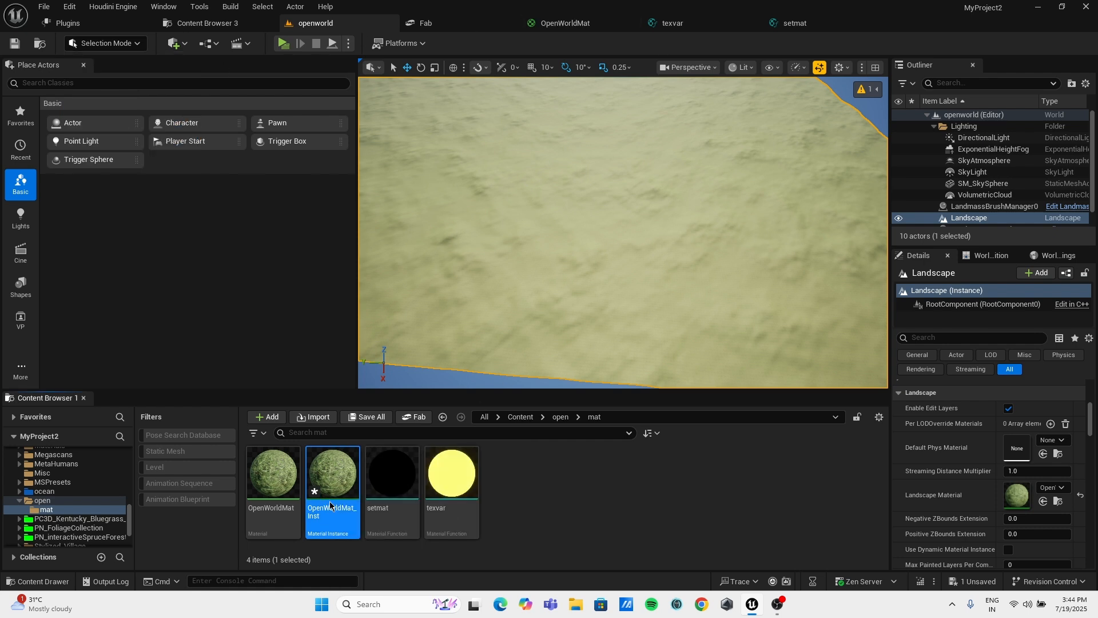
pyautogui.doubleClick(330, 505)
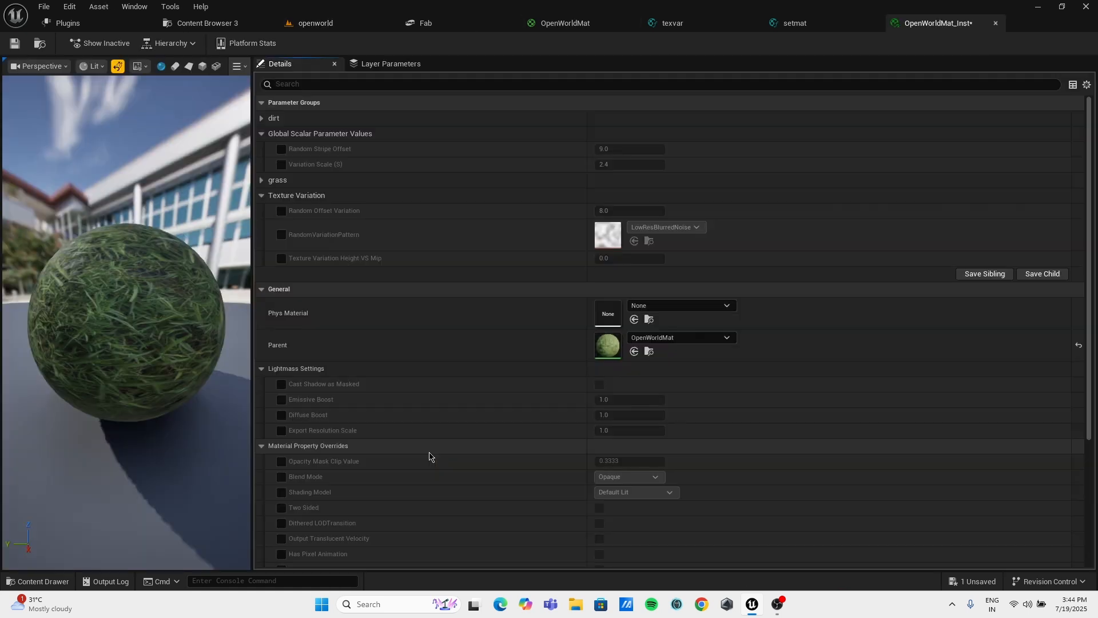
# Browse the project content to the Fab/Megascans/Surfaces folder.
pyautogui.click(38, 581)
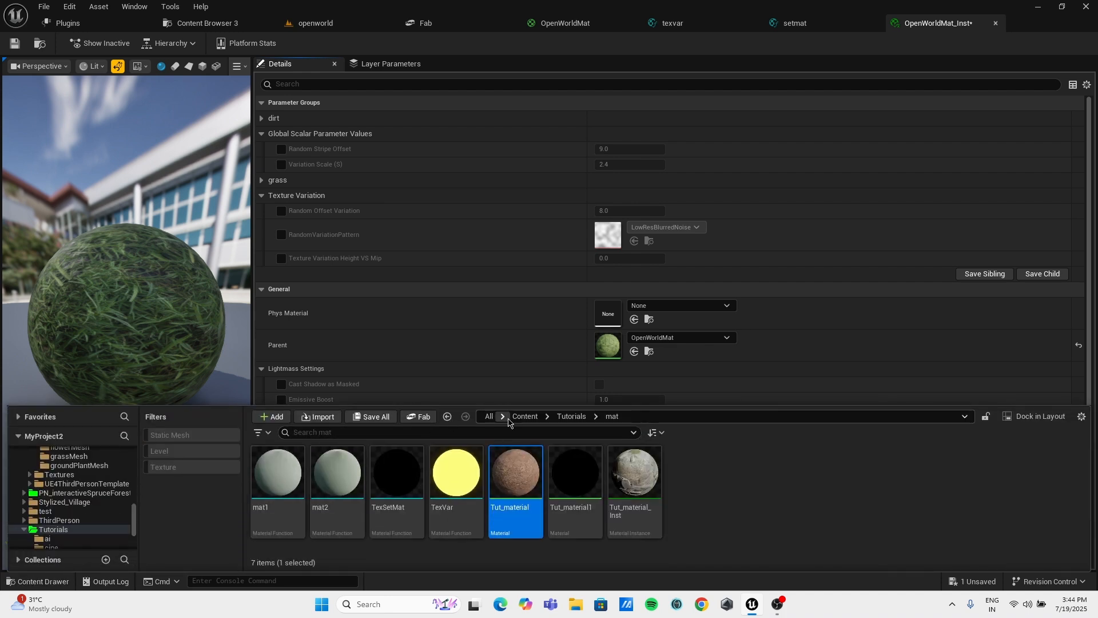
pyautogui.scroll(-3, 575, 486)
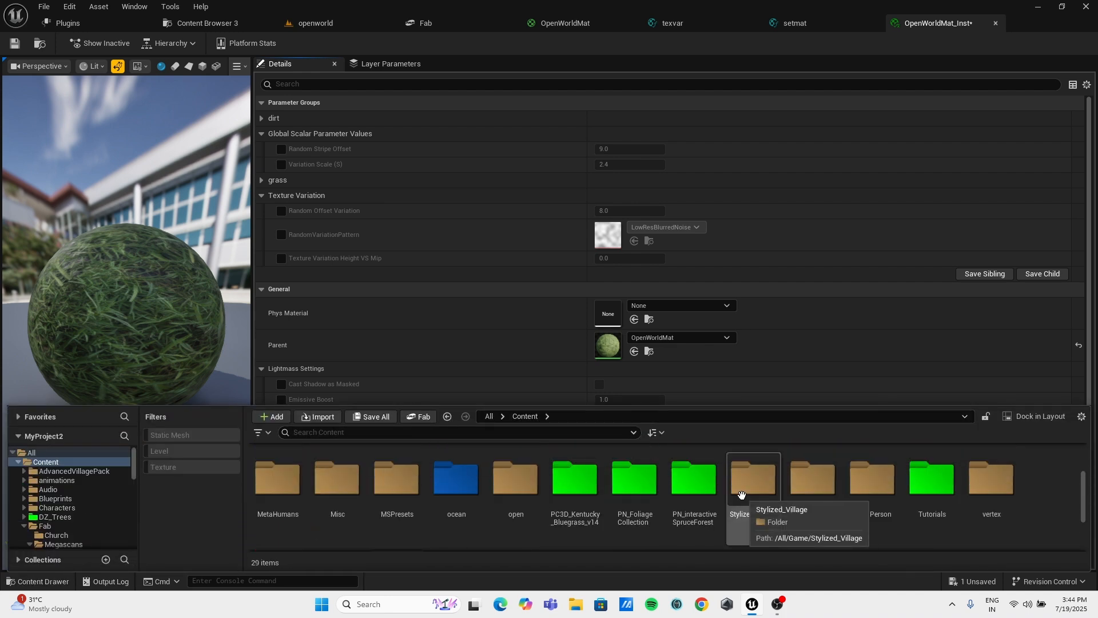
pyautogui.scroll(-1, 696, 520)
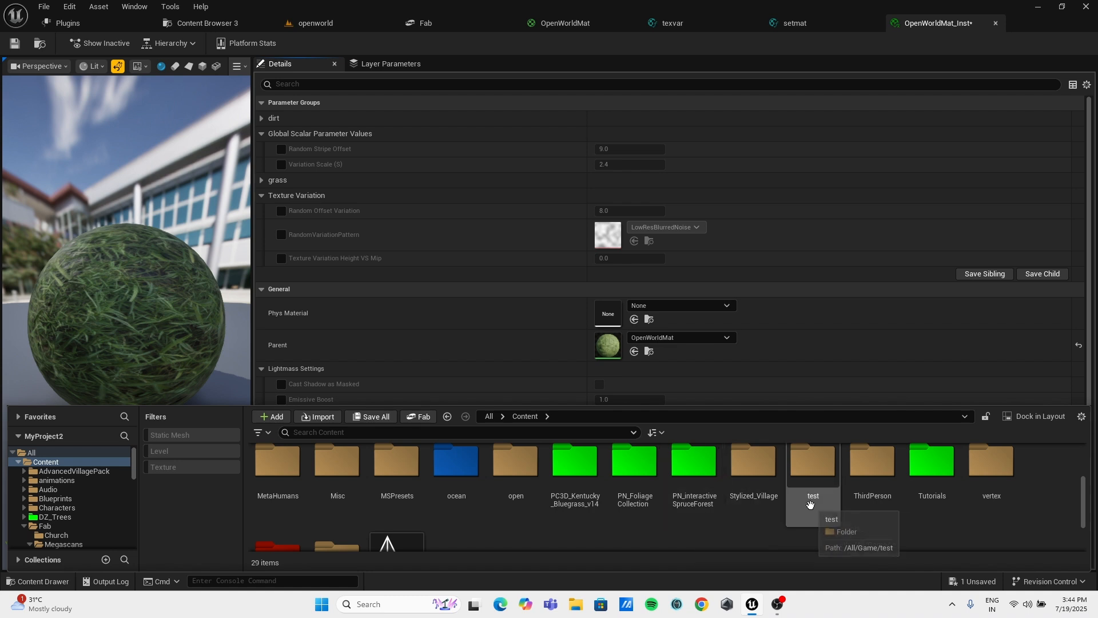
pyautogui.scroll(3, 809, 520)
pyautogui.scroll(2, 766, 515)
pyautogui.doubleClick(647, 518)
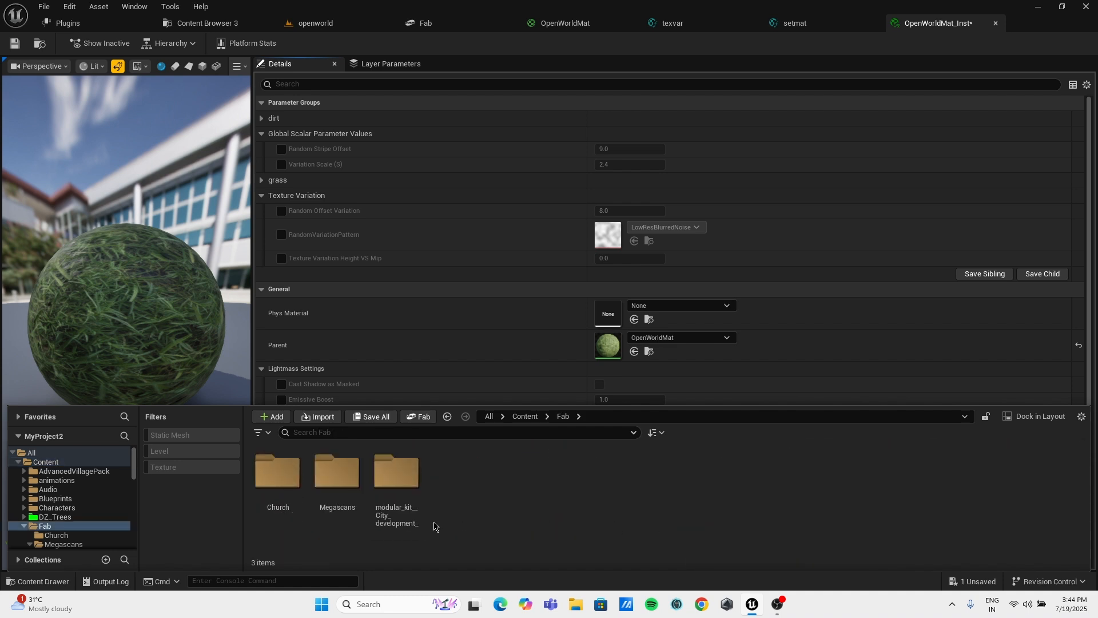
pyautogui.doubleClick(347, 514)
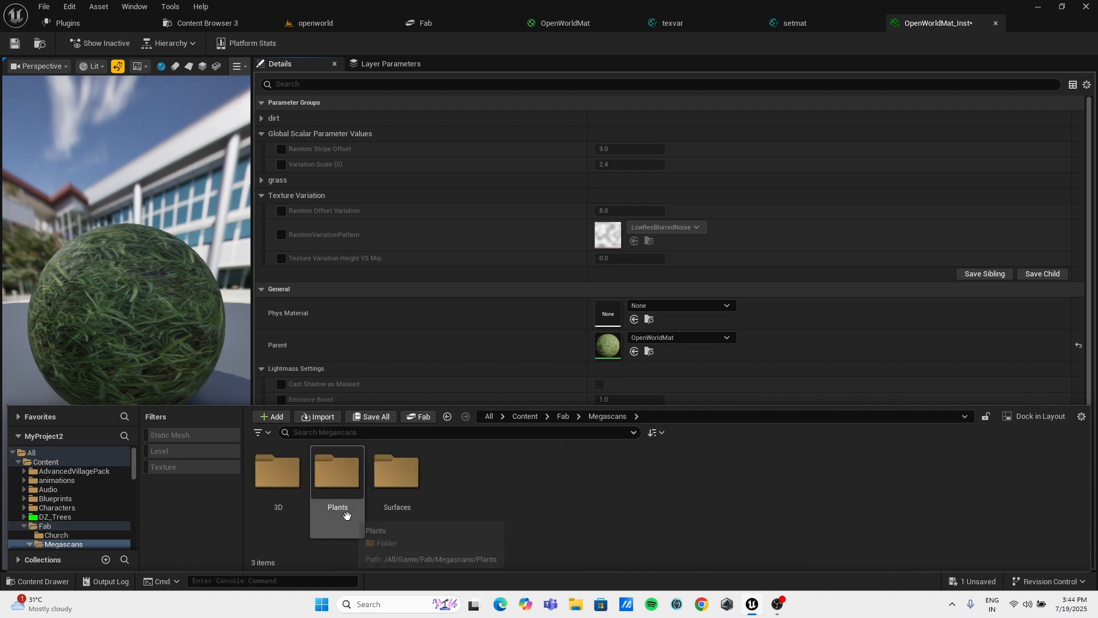
pyautogui.doubleClick(394, 508)
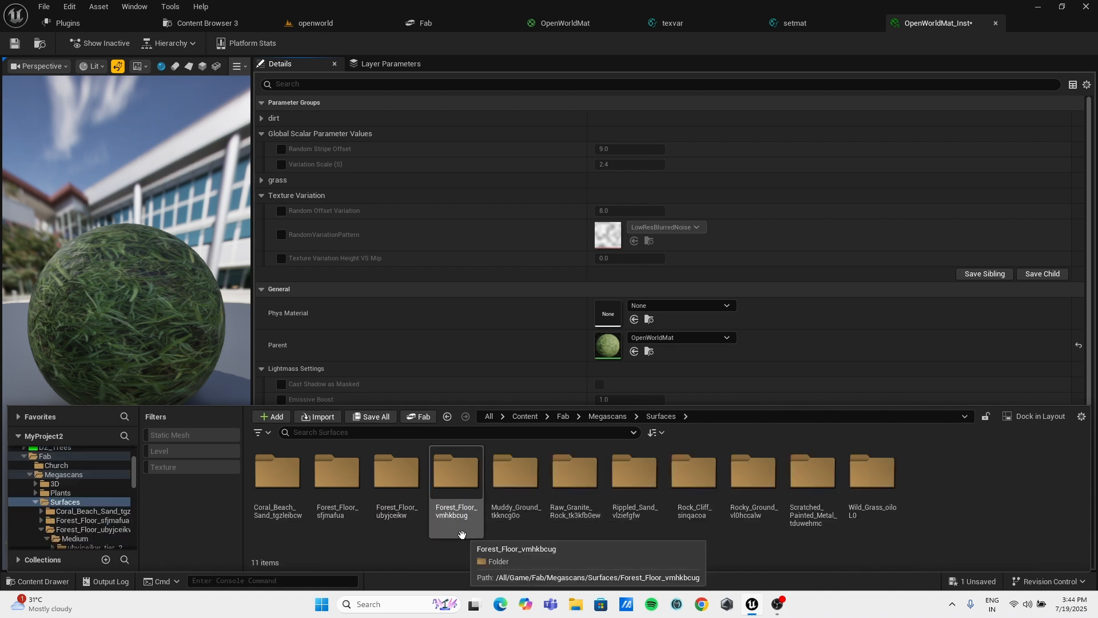
# Open the Textures folder of the Forest_Floor_ubyjceikw surface and select the T_ubyjceikw_2K_B texture.
pyautogui.click(412, 523)
pyautogui.doubleClick(401, 503)
pyautogui.doubleClick(278, 481)
pyautogui.doubleClick(278, 480)
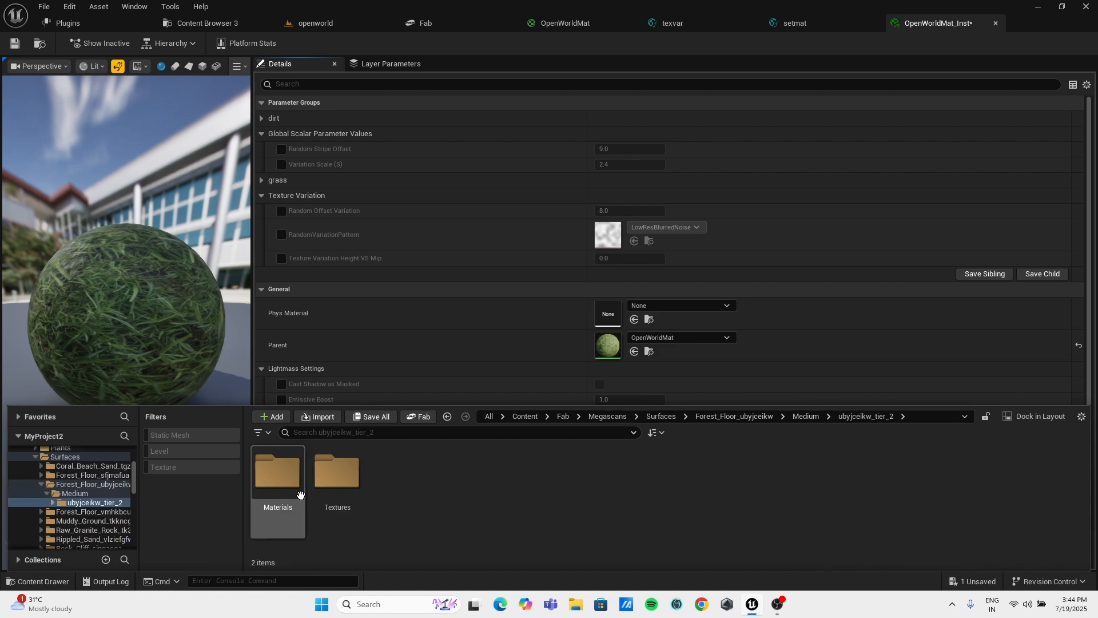
pyautogui.doubleClick(357, 485)
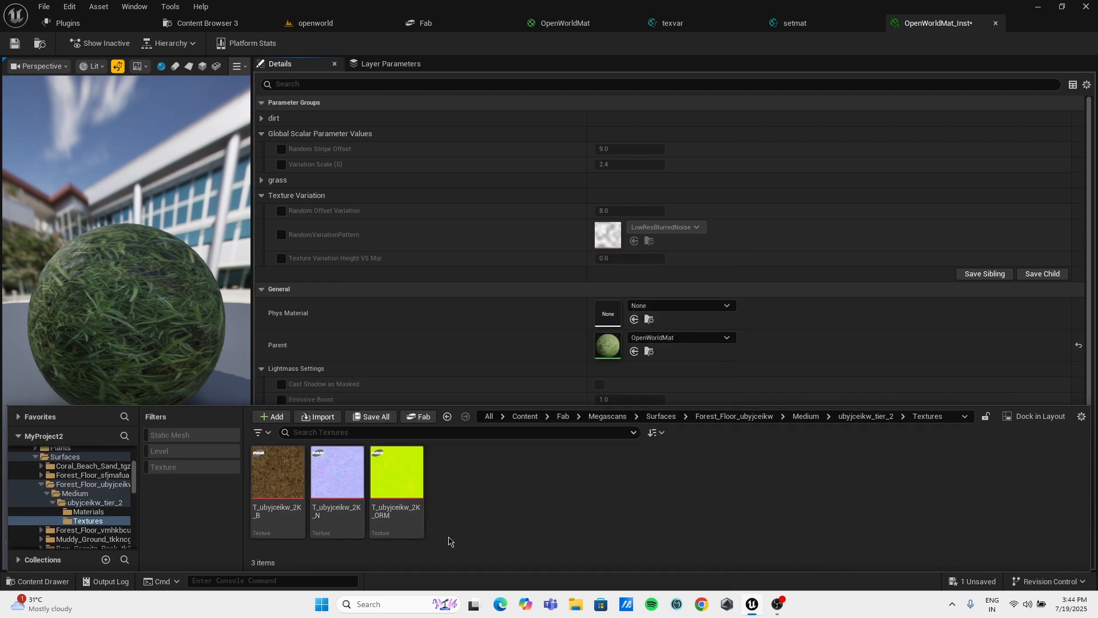
pyautogui.click(293, 525)
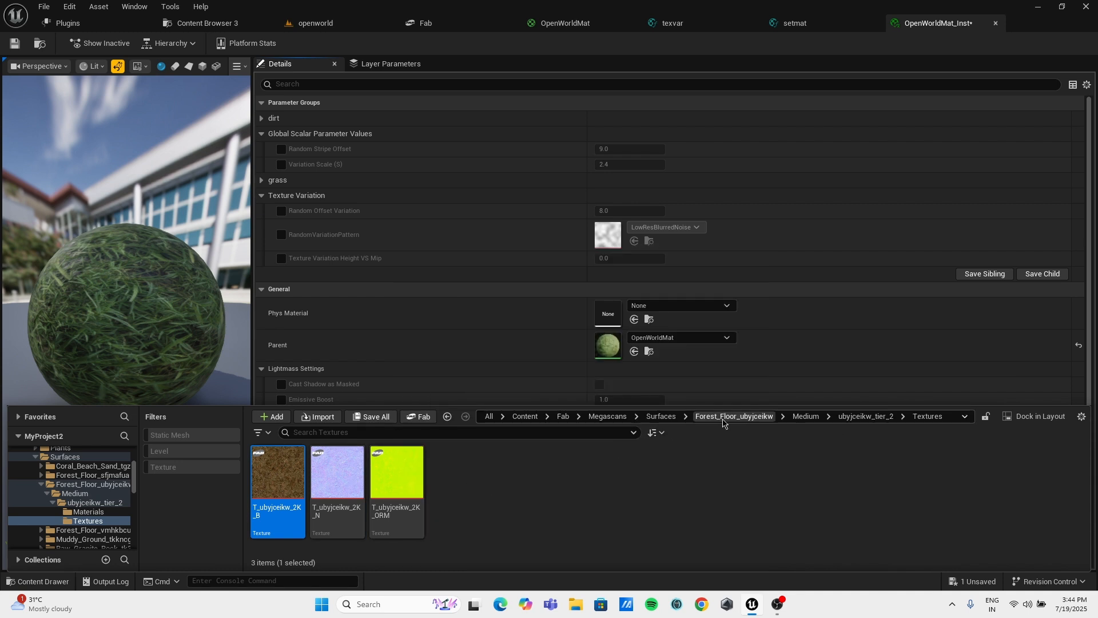
# Go back to the Surfaces folder and reopen the Forest_Floor_ubyjceikw textures.
pyautogui.click(649, 418)
pyautogui.click(390, 517)
pyautogui.doubleClick(389, 517)
pyautogui.doubleClick(277, 475)
pyautogui.doubleClick(277, 474)
pyautogui.doubleClick(321, 487)
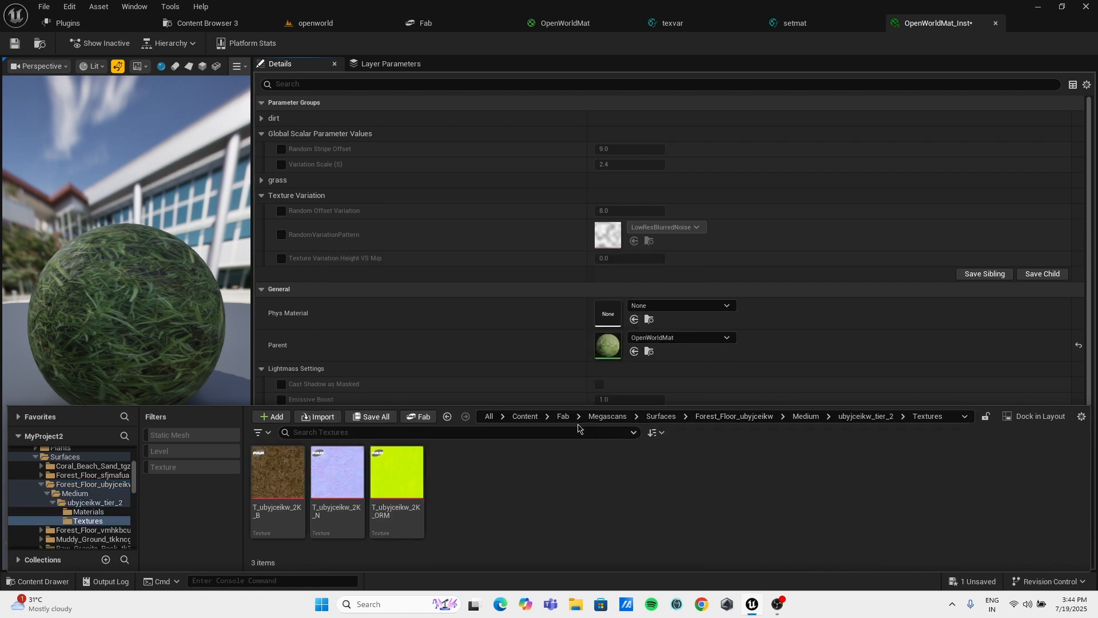
# Check the modular_kit__City_development_ folder in Fab for textures, and return to the Megascans Surfaces folder.
pyautogui.click(563, 416)
pyautogui.doubleClick(397, 498)
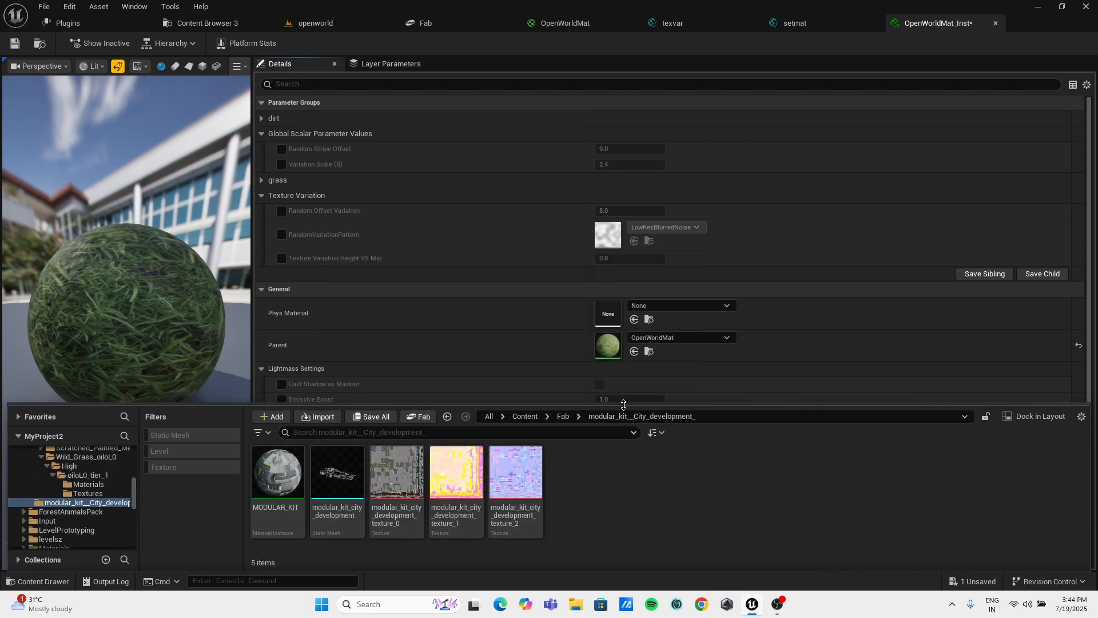
pyautogui.click(563, 416)
pyautogui.doubleClick(337, 475)
pyautogui.click(338, 486)
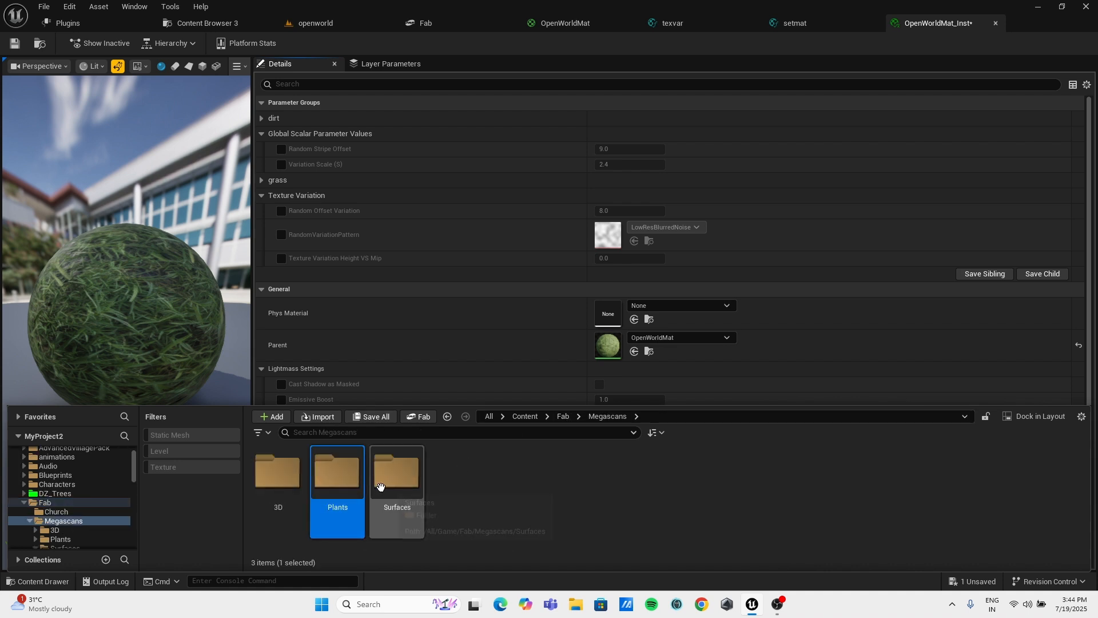
pyautogui.doubleClick(381, 486)
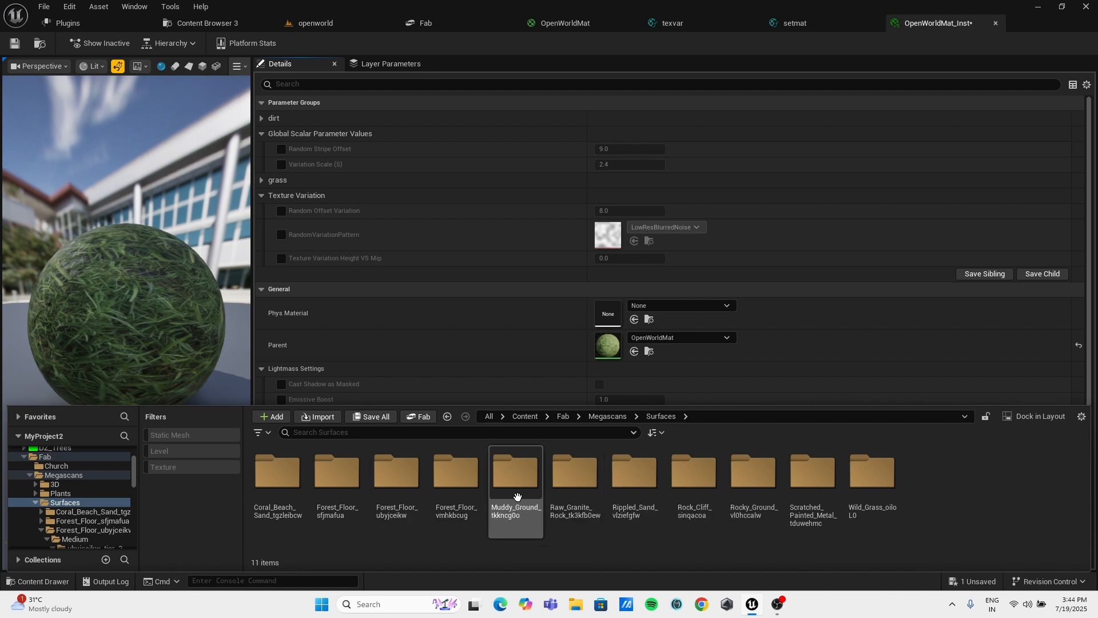
# Examine the Forest_Floor_ubyjceikw textures once more and go back up to the Fab folder.
pyautogui.click(392, 500)
pyautogui.doubleClick(412, 492)
pyautogui.doubleClick(270, 495)
pyautogui.doubleClick(283, 492)
pyautogui.doubleClick(337, 486)
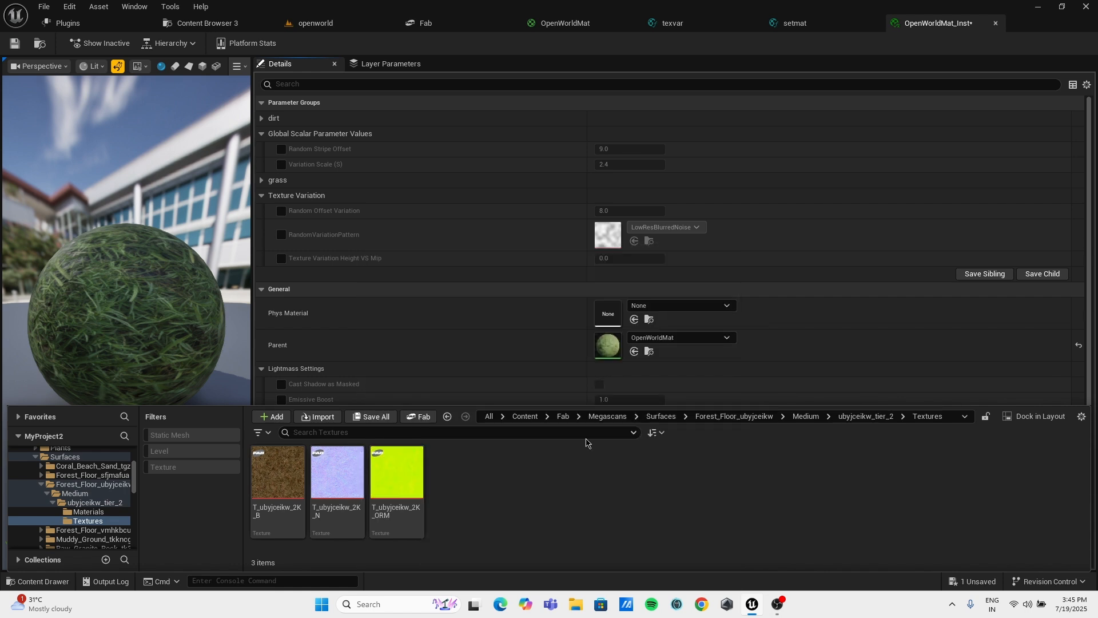
pyautogui.click(564, 417)
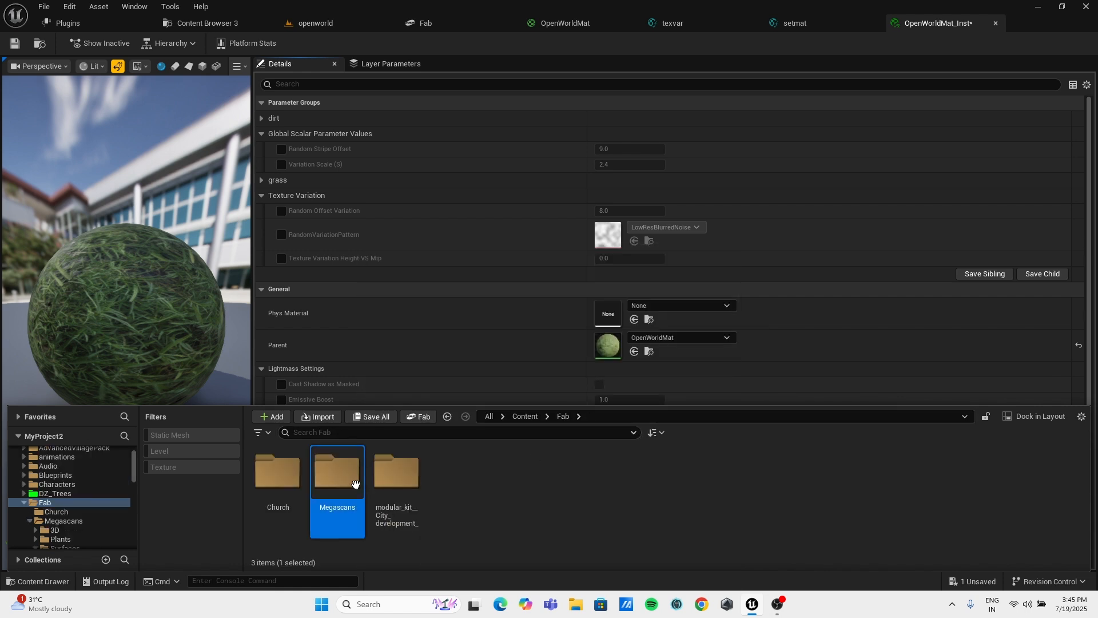
# Open the Quixel Megascans catalogue in the Fab library and search it for "dirt".
pyautogui.doubleClick(337, 472)
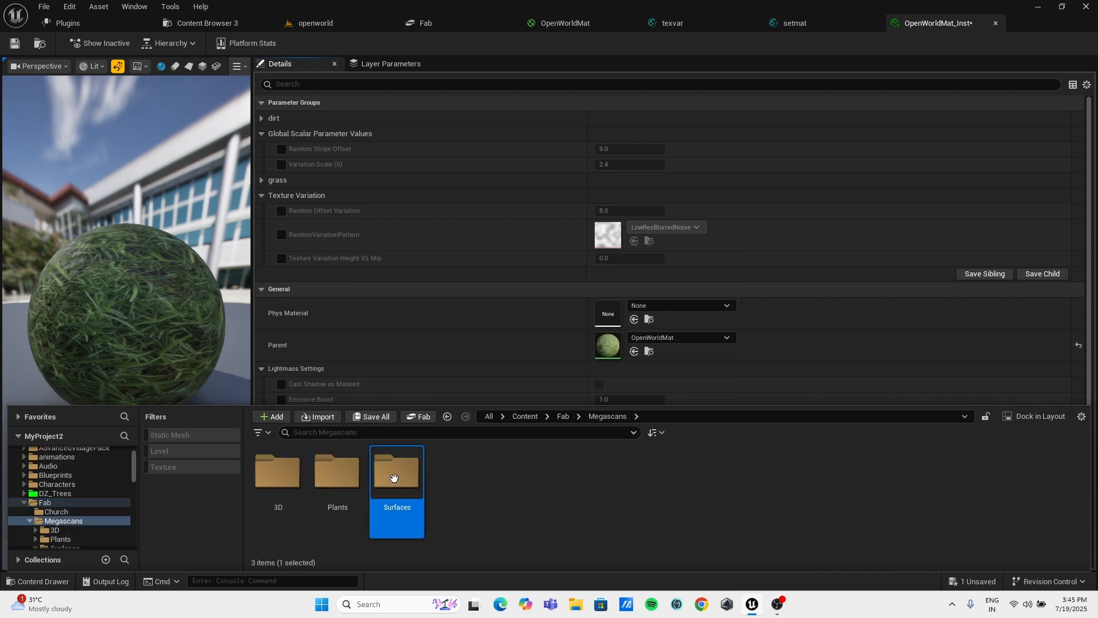
pyautogui.doubleClick(394, 479)
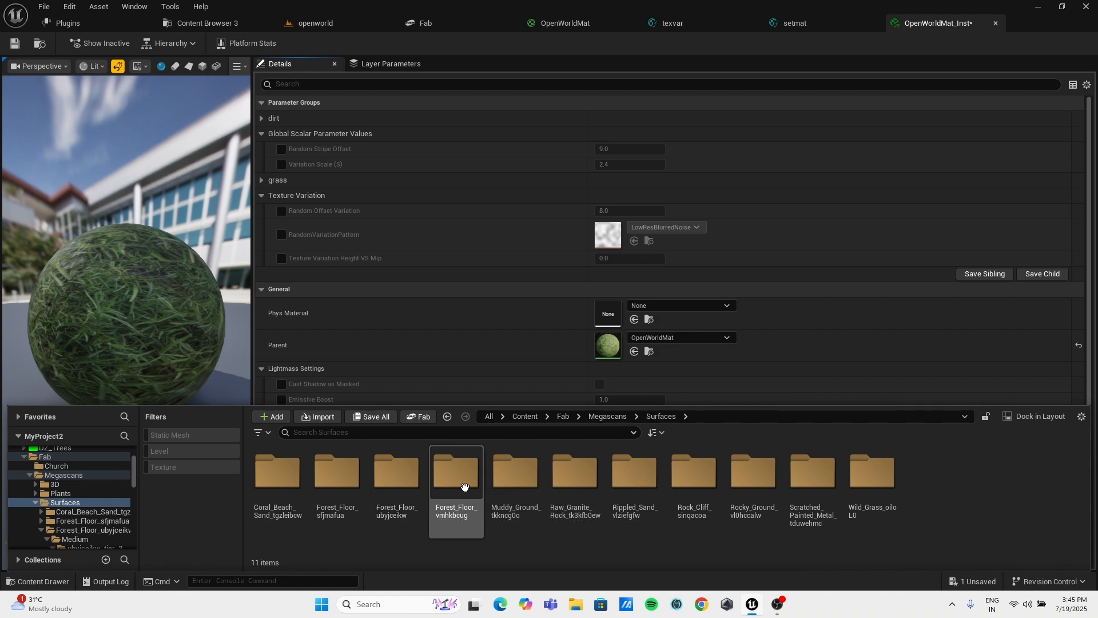
pyautogui.click(424, 417)
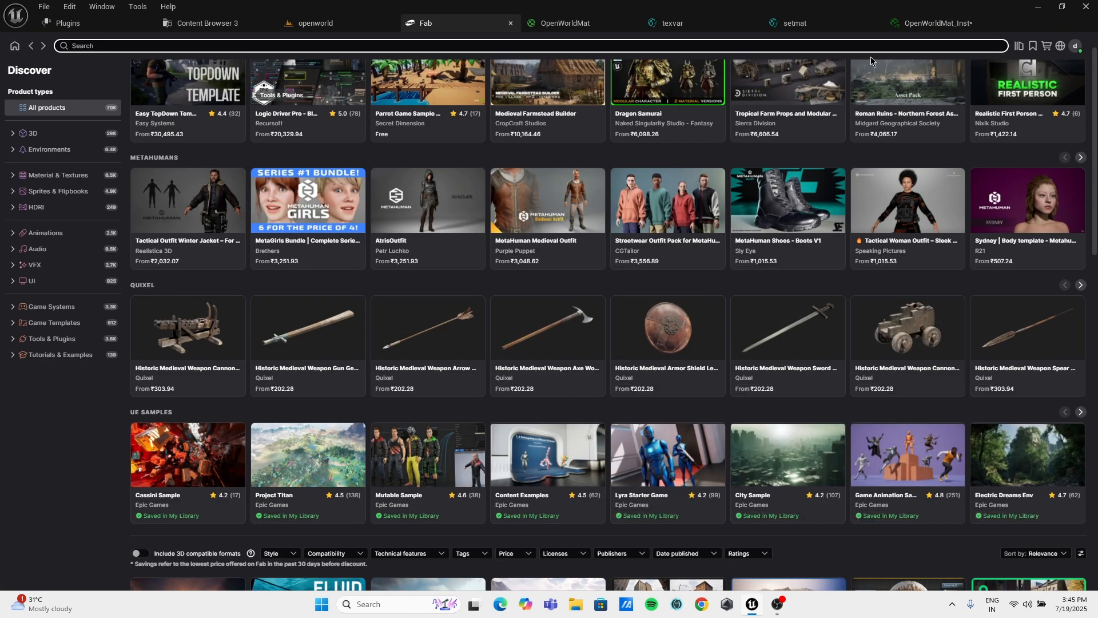
pyautogui.click(1020, 46)
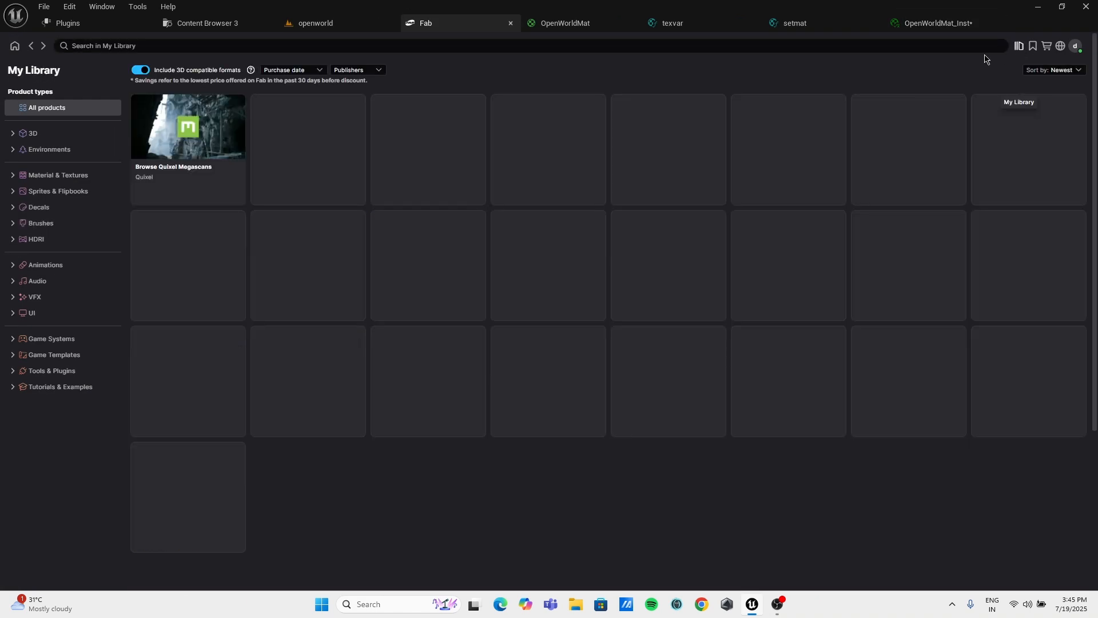
pyautogui.click(172, 152)
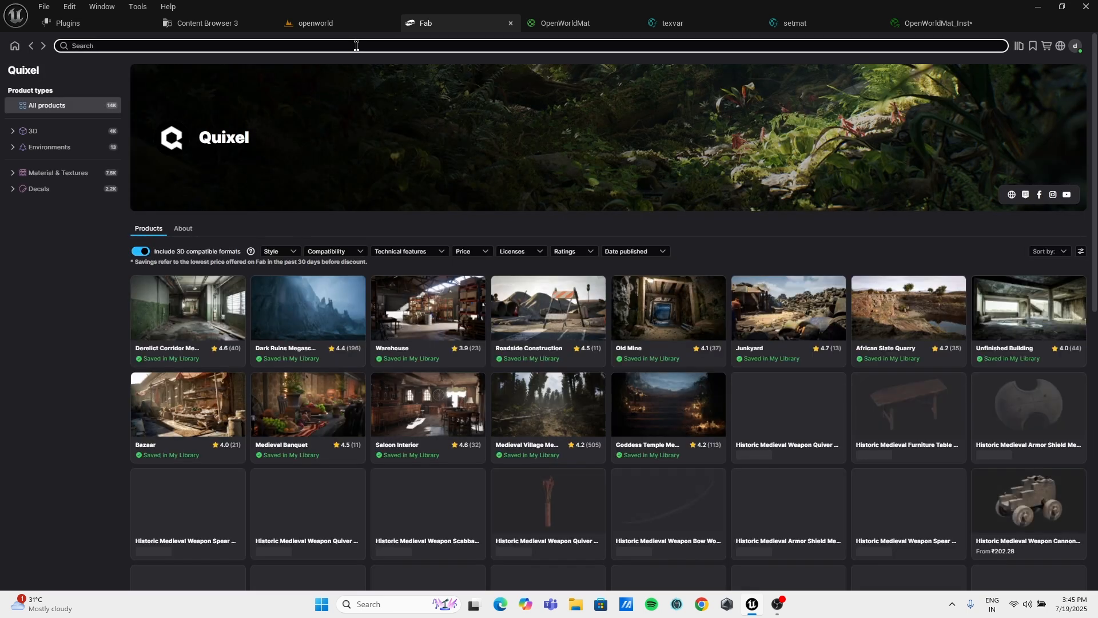
pyautogui.click(357, 46)
pyautogui.write('dirt')
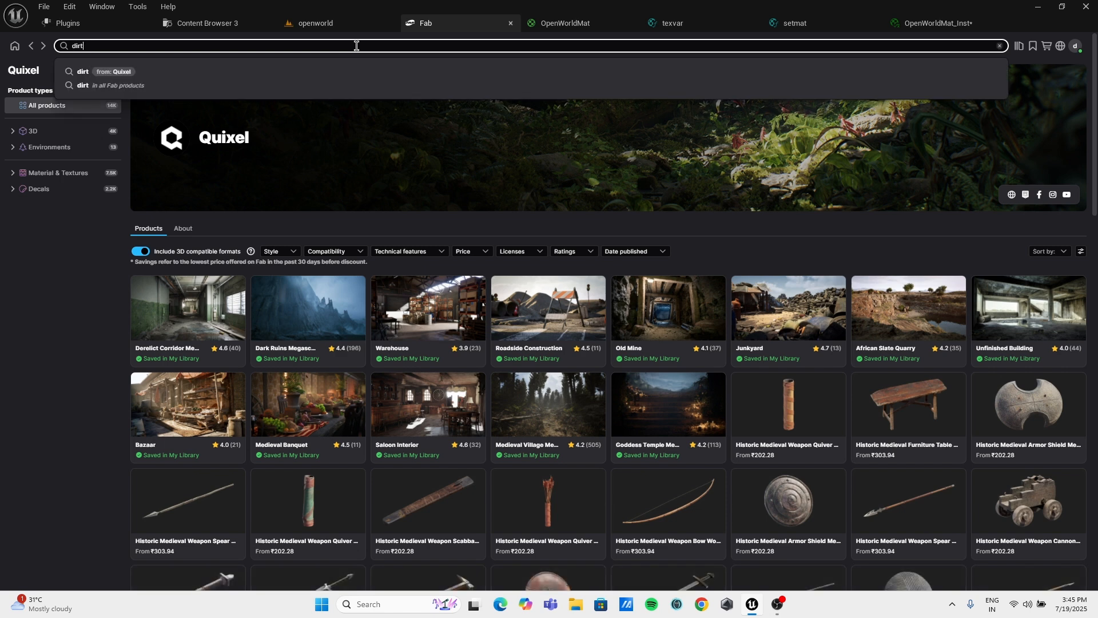
pyautogui.press('Return')
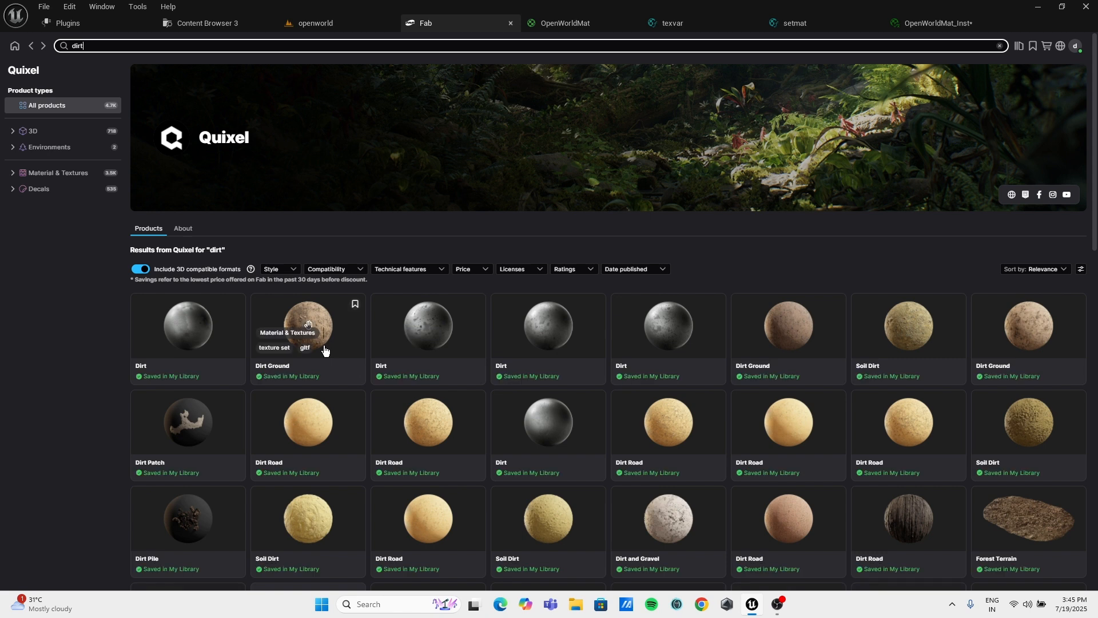
# Add the Soil Dirt surface from the Quixel results to the project in High quality.
pyautogui.scroll(-2, 754, 454)
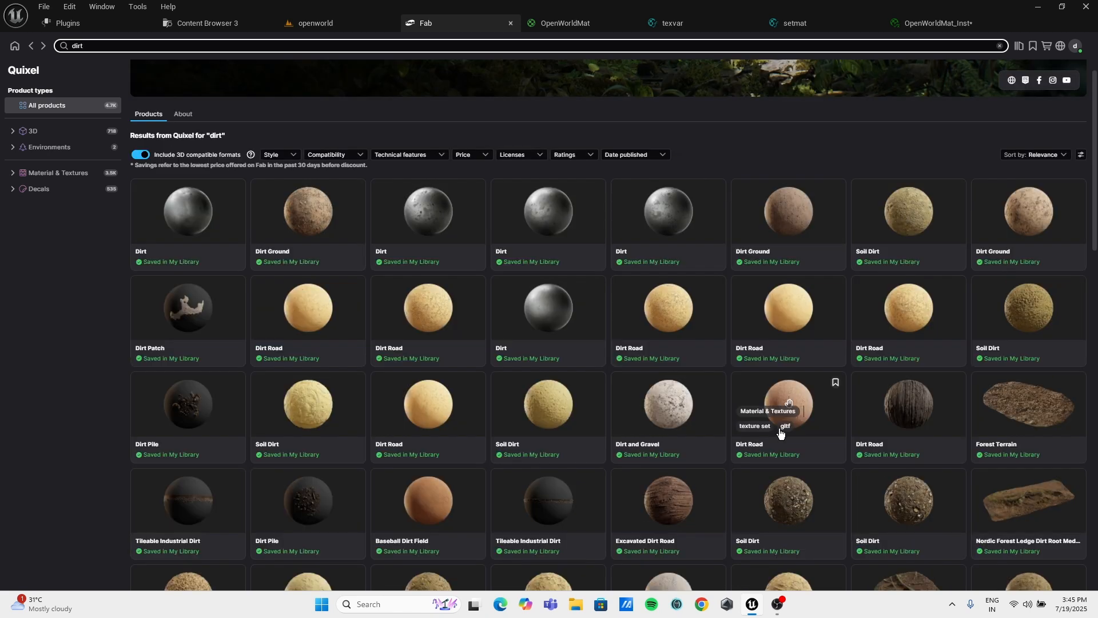
pyautogui.click(951, 222)
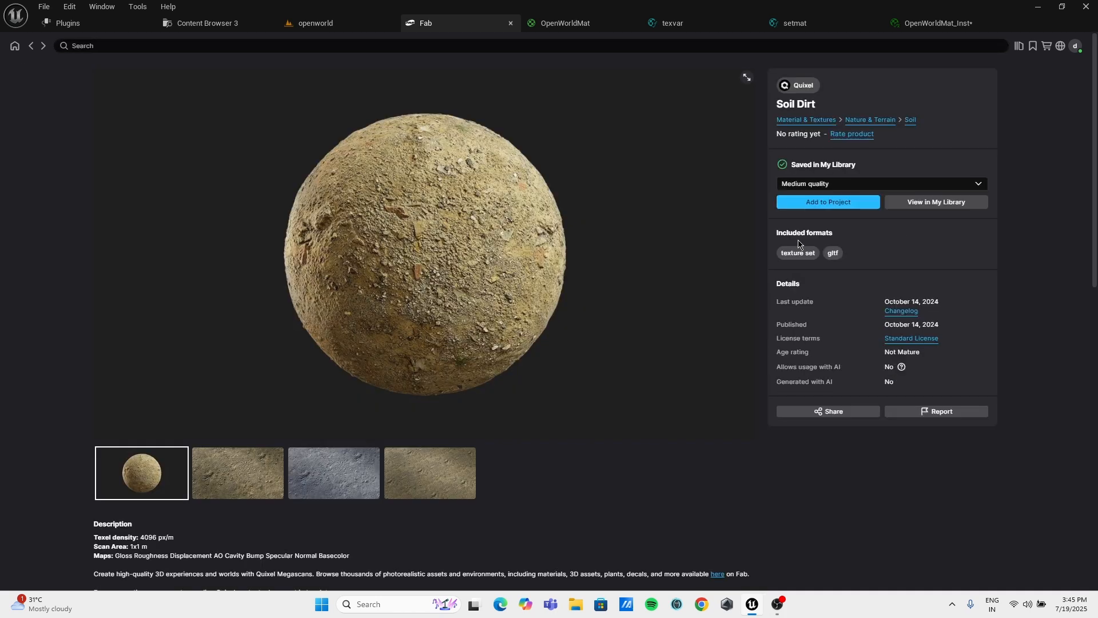
pyautogui.click(848, 184)
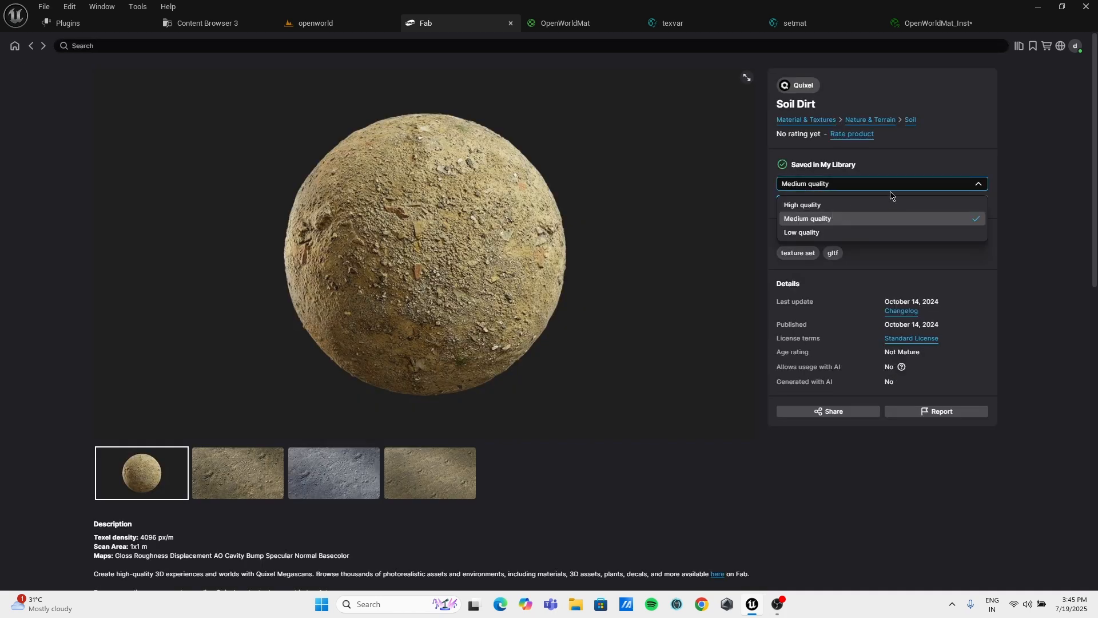
pyautogui.click(832, 205)
pyautogui.click(839, 204)
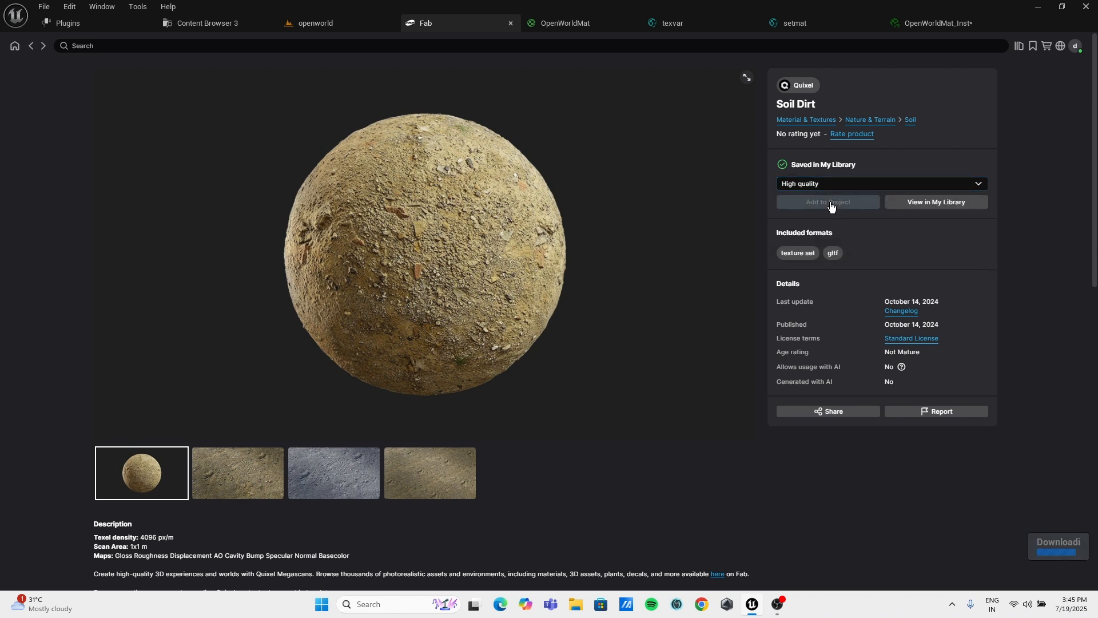
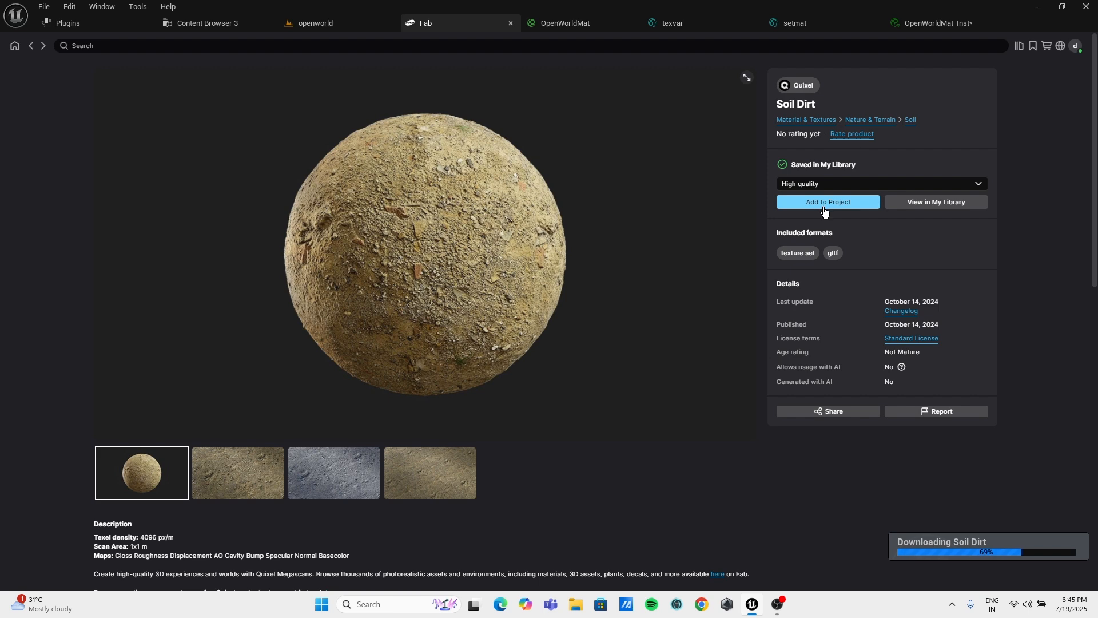
pyautogui.scroll(-5, 515, 238)
pyautogui.scroll(-3, 515, 243)
pyautogui.scroll(8, 515, 243)
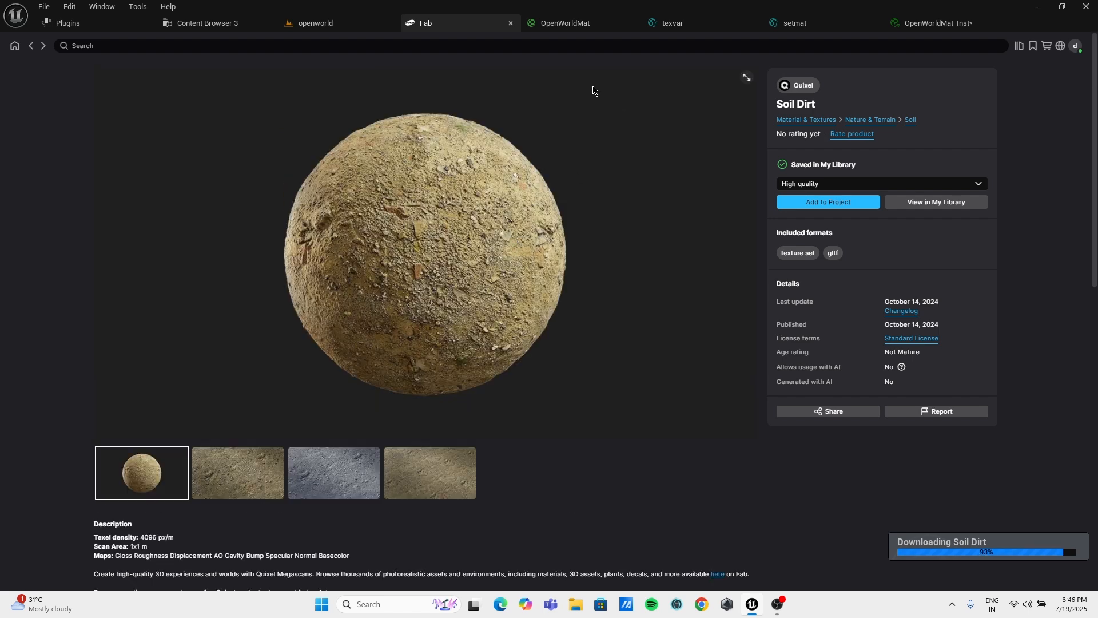
# Expand the dirt parameters in OpenWorldMat_Inst and select T_pjDgU0_4K_B in the Soil_Dirt_pjDgU0 Textures folder.
pyautogui.click(579, 23)
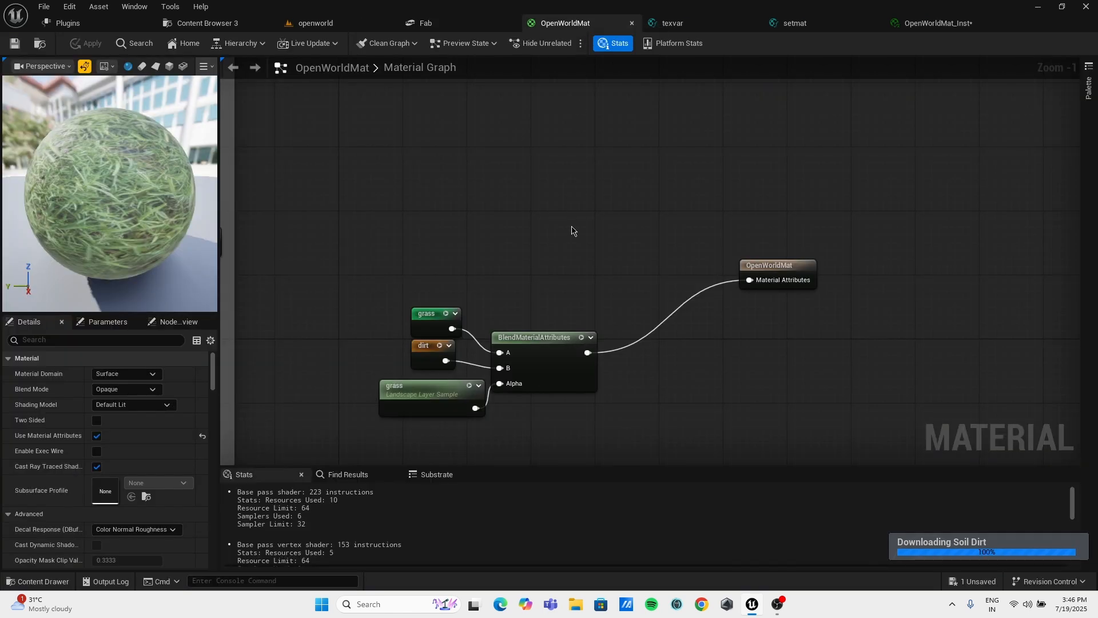
pyautogui.click(933, 23)
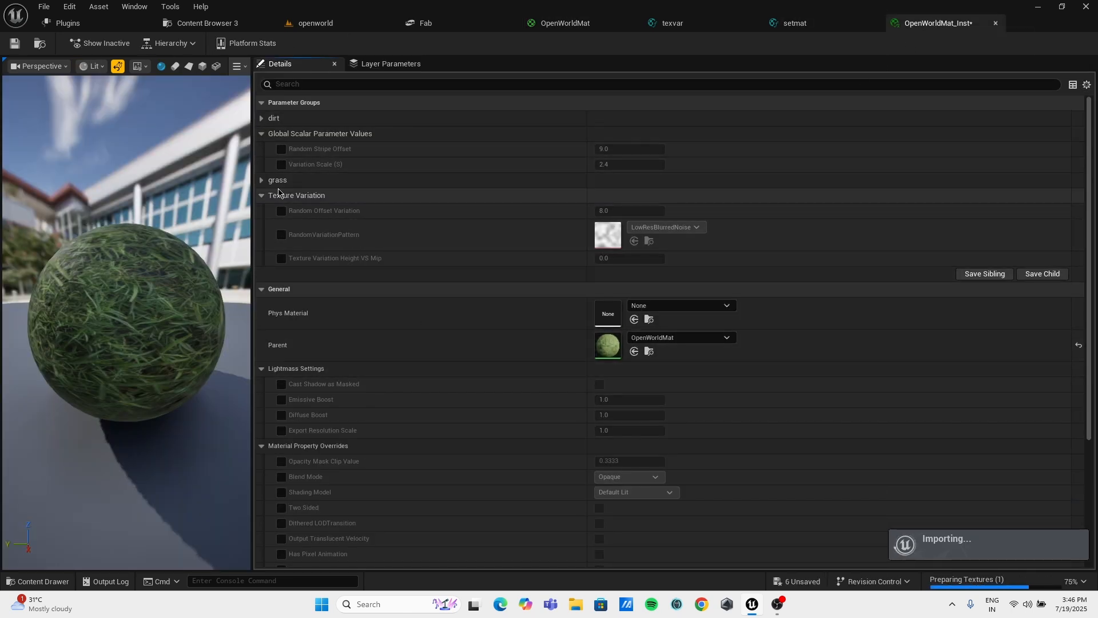
pyautogui.click(262, 119)
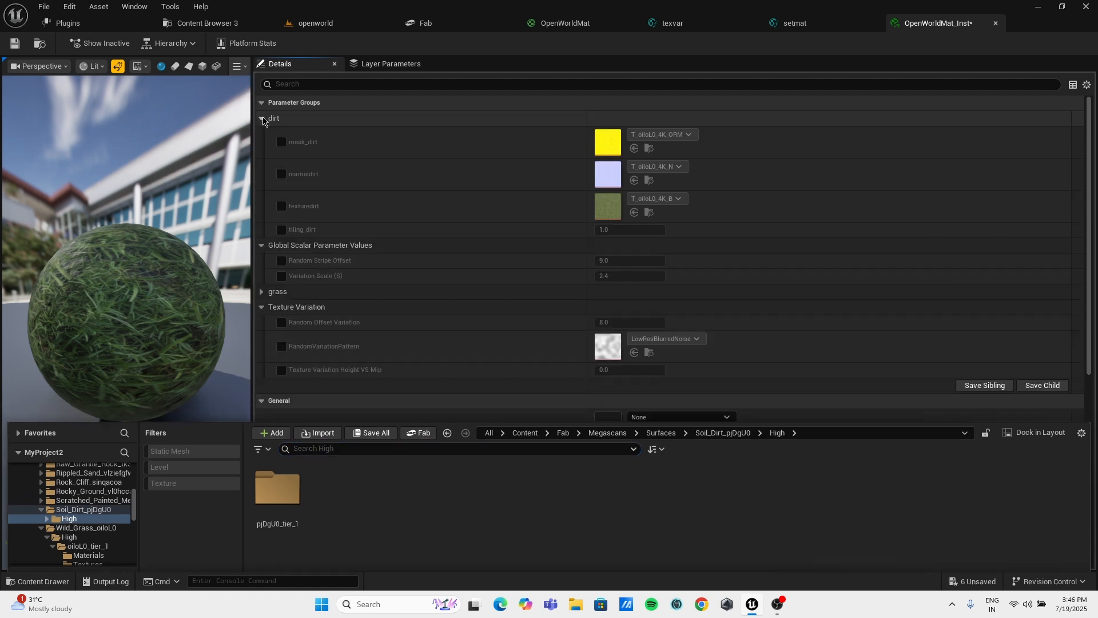
pyautogui.click(3, 579)
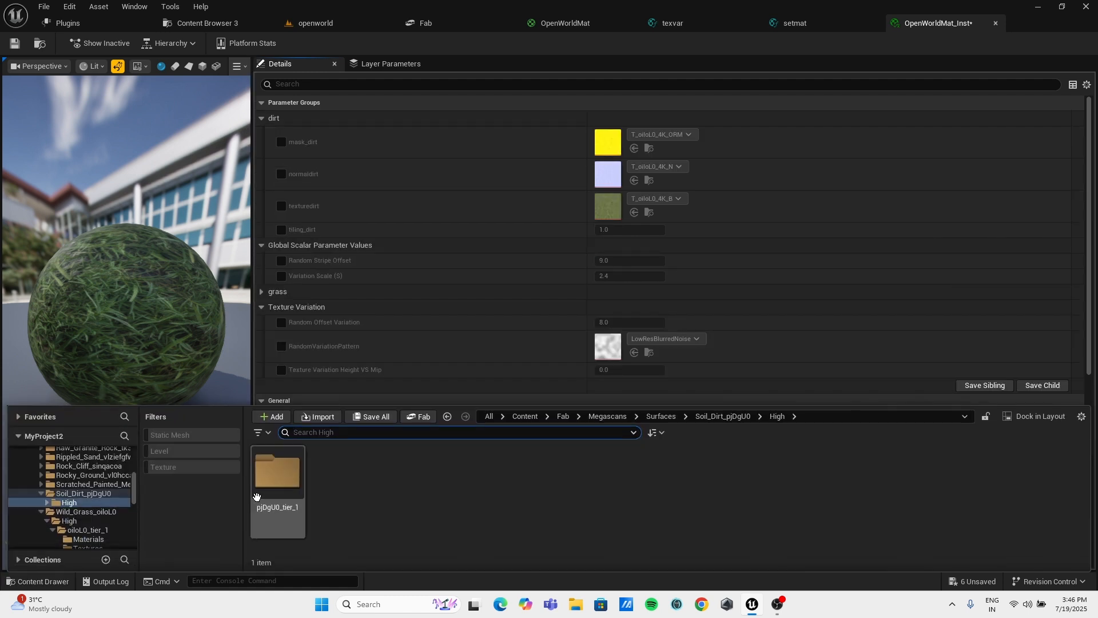
pyautogui.doubleClick(277, 474)
pyautogui.doubleClick(333, 484)
pyautogui.click(277, 472)
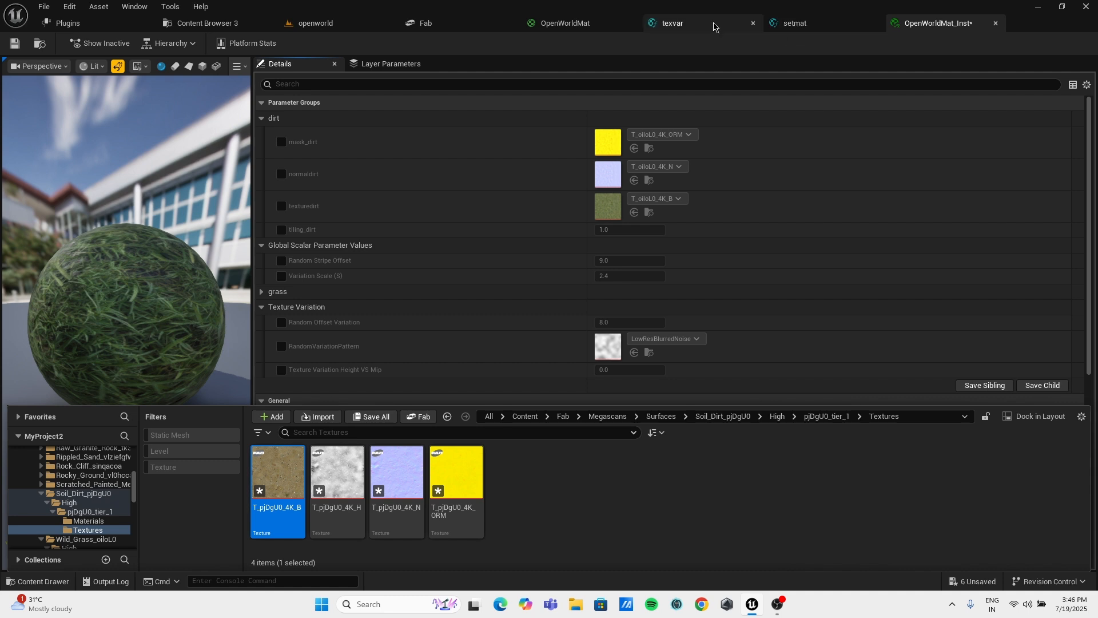
# Change the In input of the setmat function to type Function Input Static Bool and save the function.
pyautogui.click(799, 24)
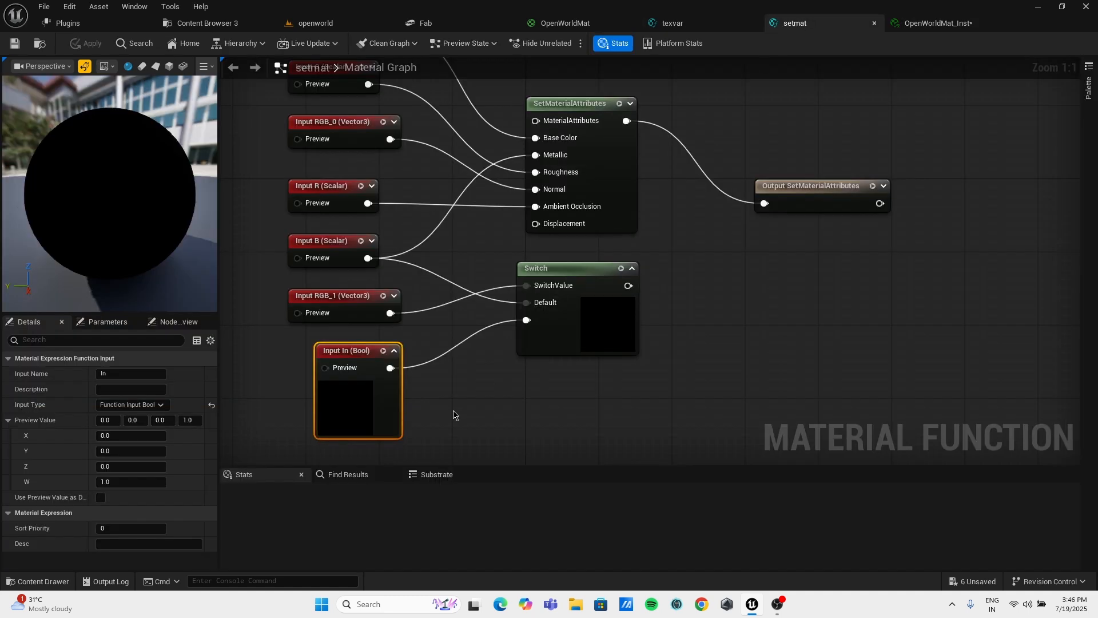
pyautogui.click(159, 405)
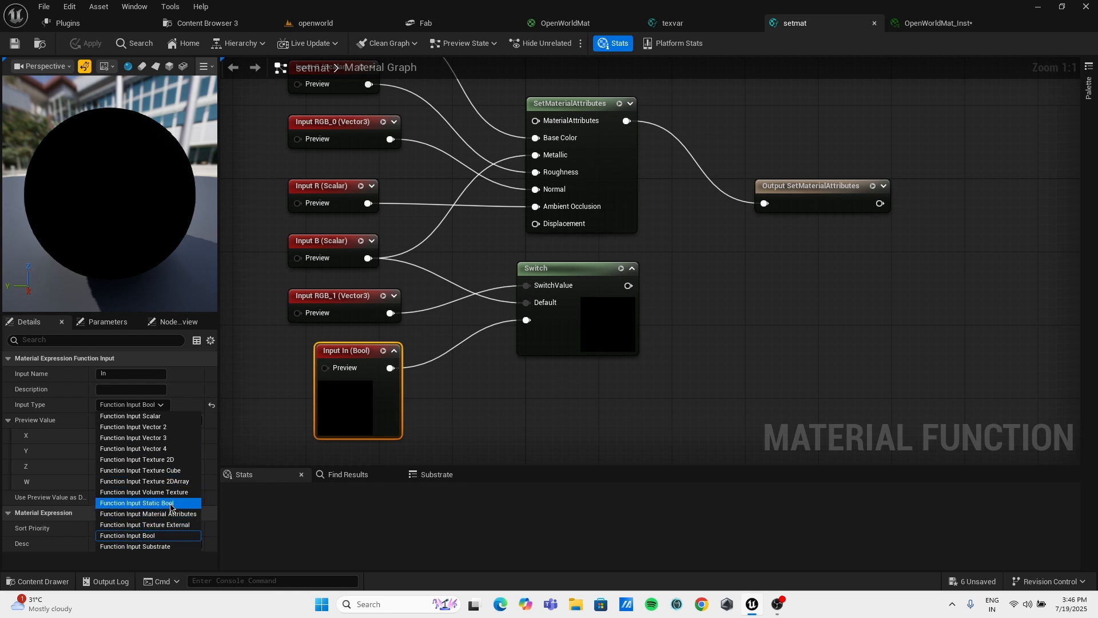
pyautogui.click(138, 503)
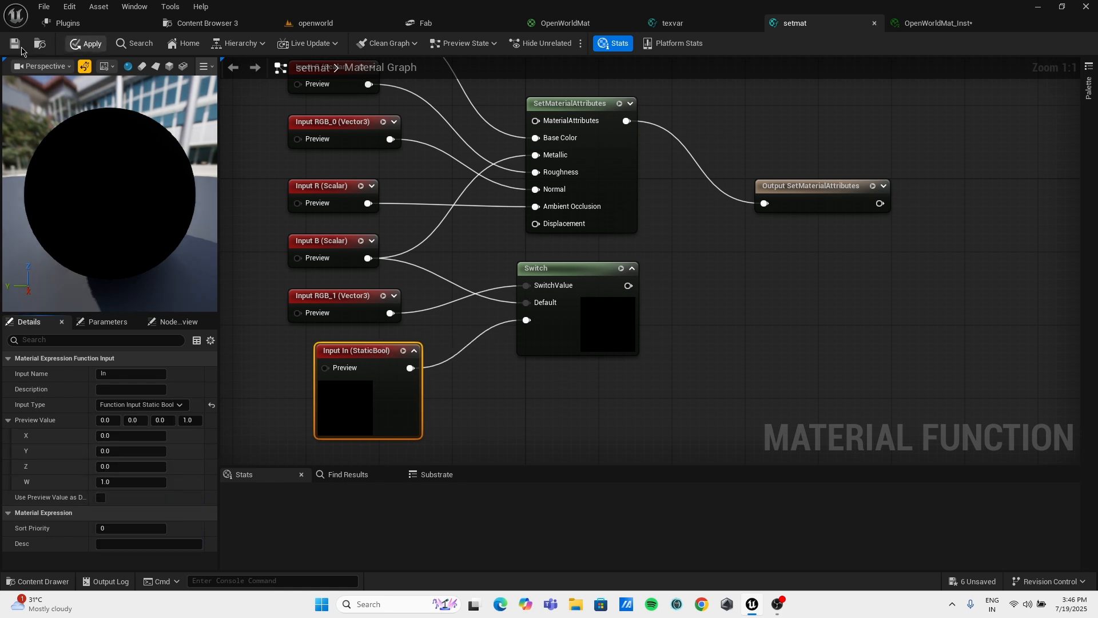
# Close and reopen the OpenWorldMat_Inst material instance from the mat folder, and expand its grass parameter group.
pyautogui.click(673, 23)
pyautogui.click(572, 23)
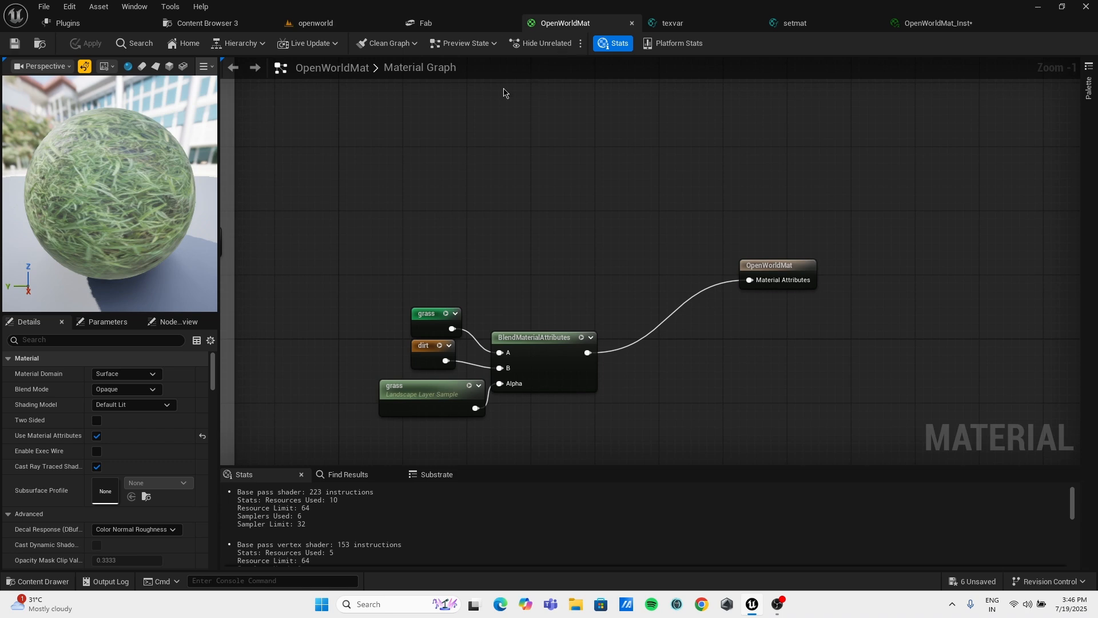
pyautogui.click(935, 23)
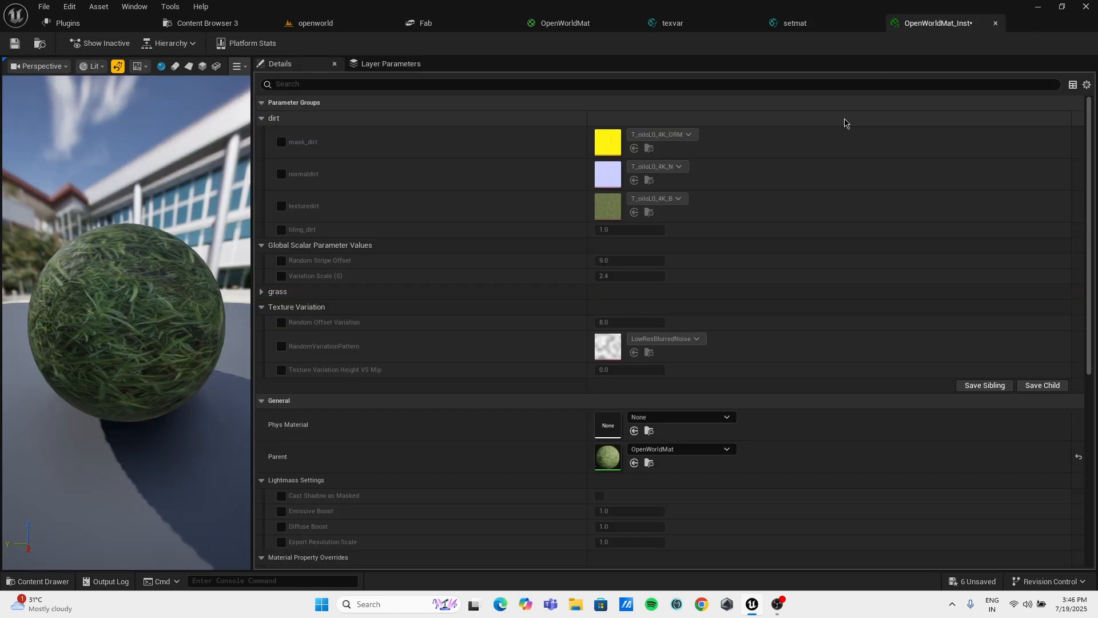
pyautogui.click(995, 23)
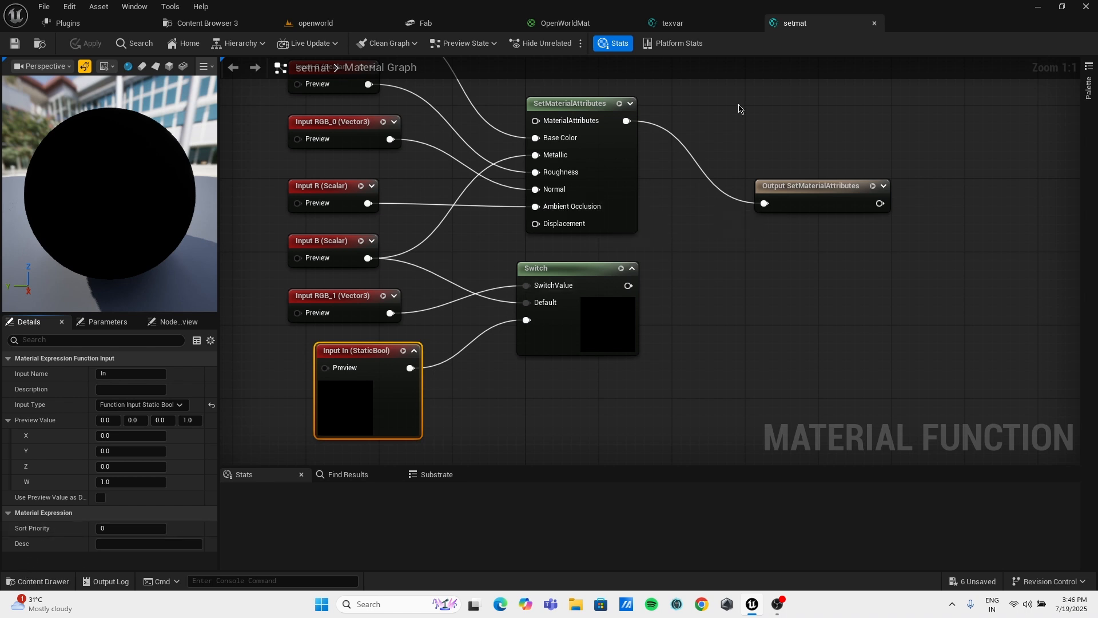
pyautogui.click(564, 23)
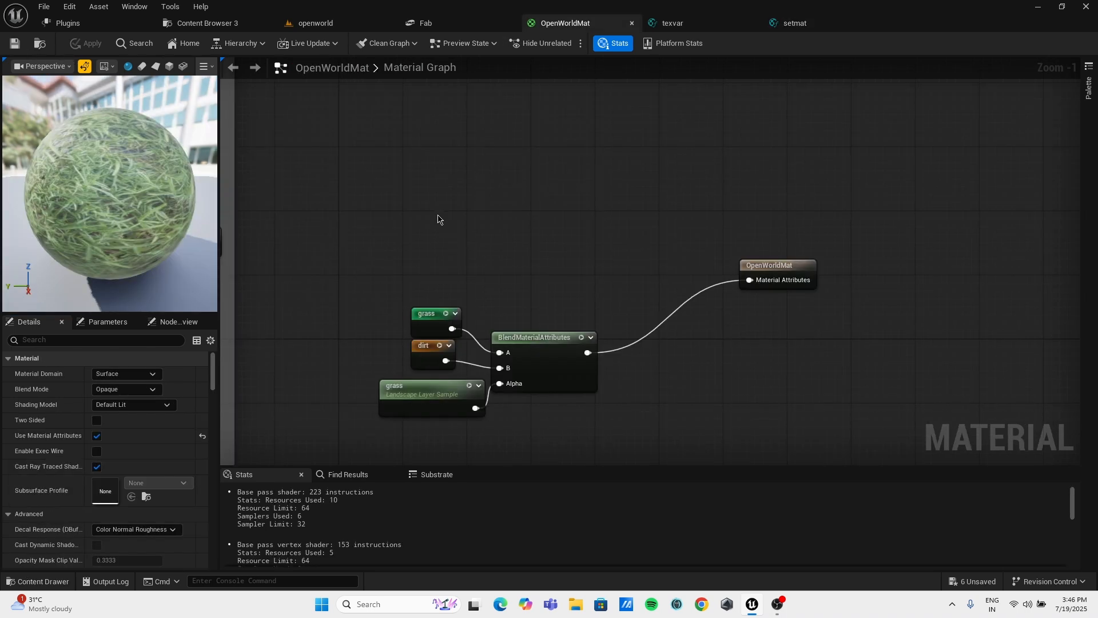
pyautogui.click(441, 324)
pyautogui.click(40, 50)
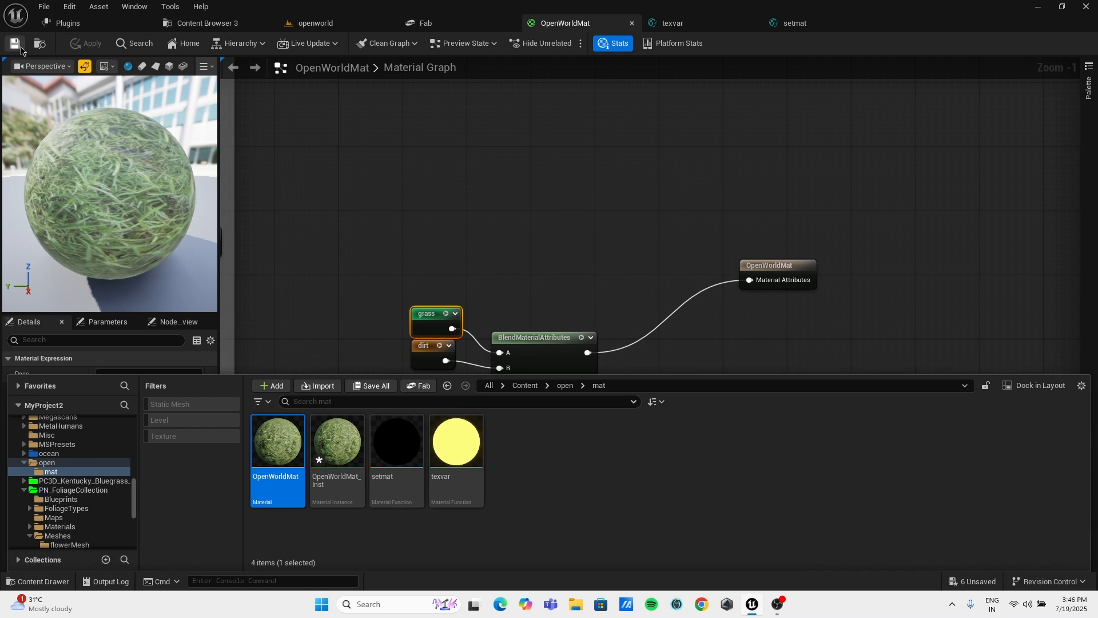
pyautogui.click(27, 581)
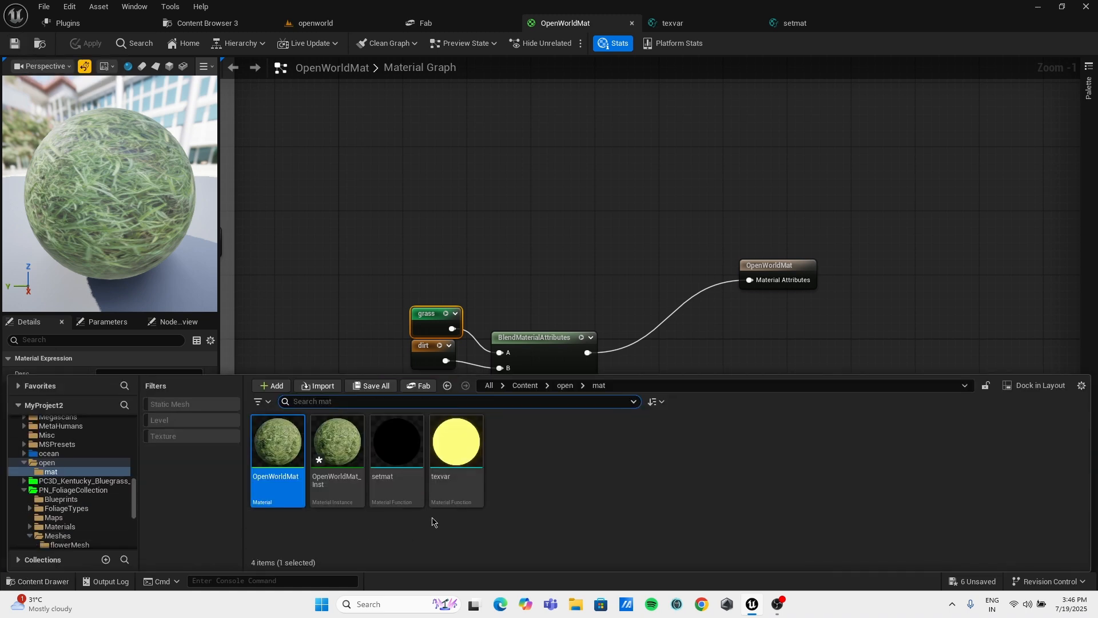
pyautogui.click(338, 480)
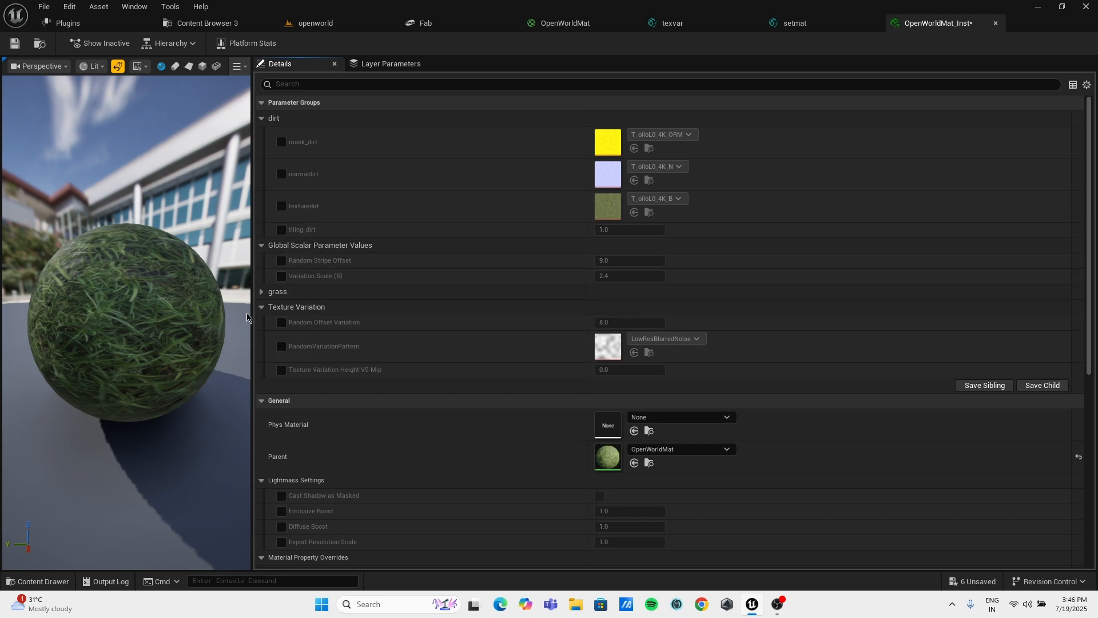
pyautogui.click(262, 295)
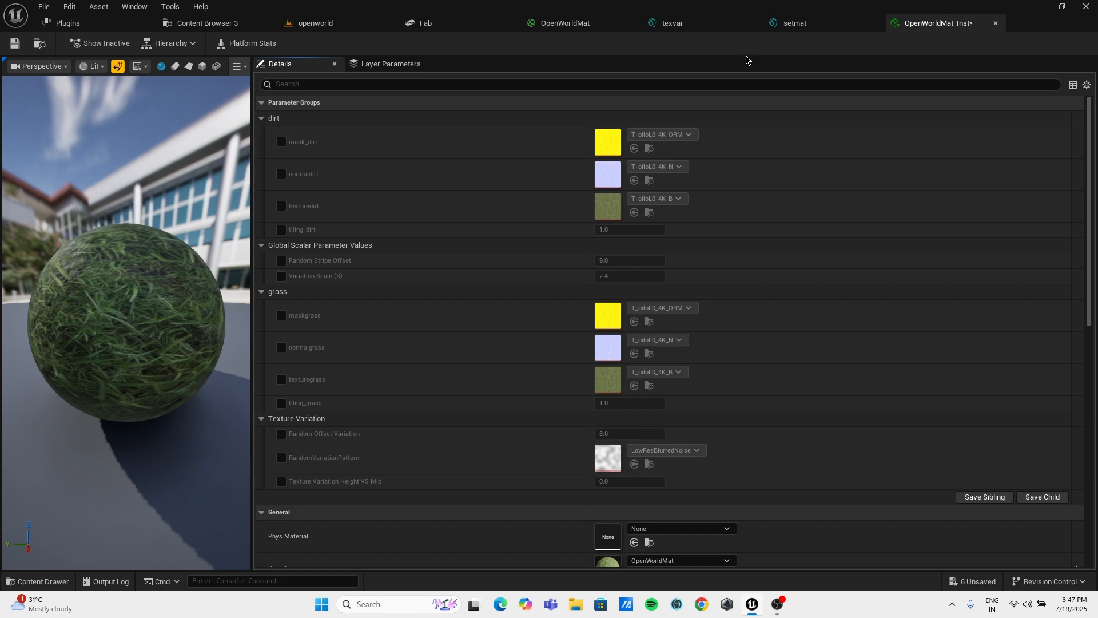
# Examine the texvar graph, the seperatedisplacement texture_grass parameter in OpenWorldMat, and the setmat function it feeds.
pyautogui.click(682, 24)
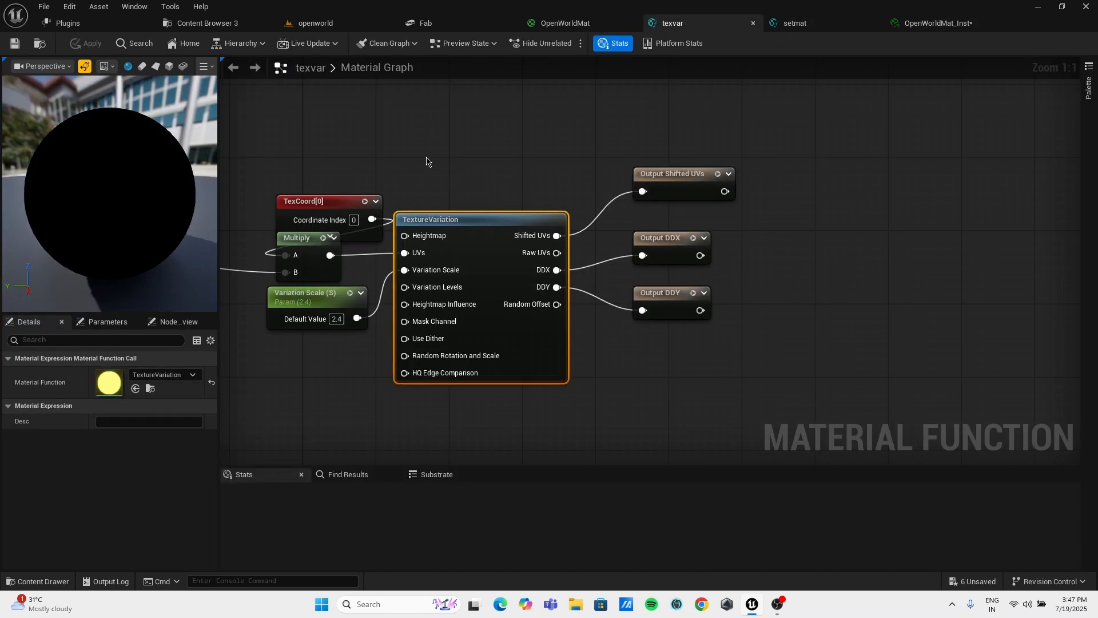
pyautogui.moveTo(377, 187); pyautogui.dragTo(507, 204, button='right')
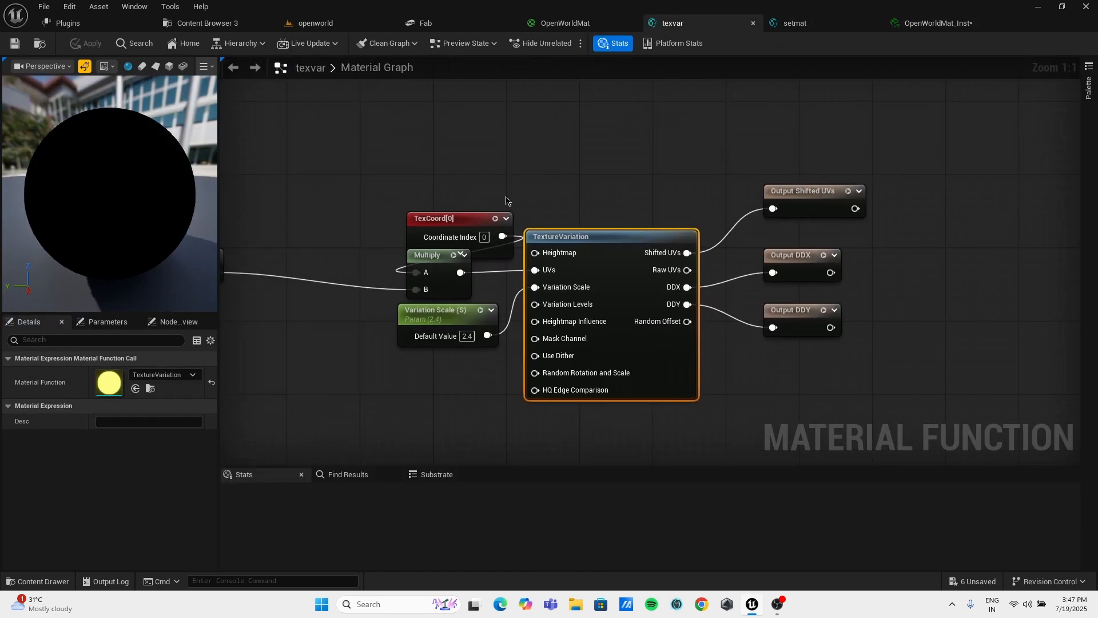
pyautogui.click(589, 18)
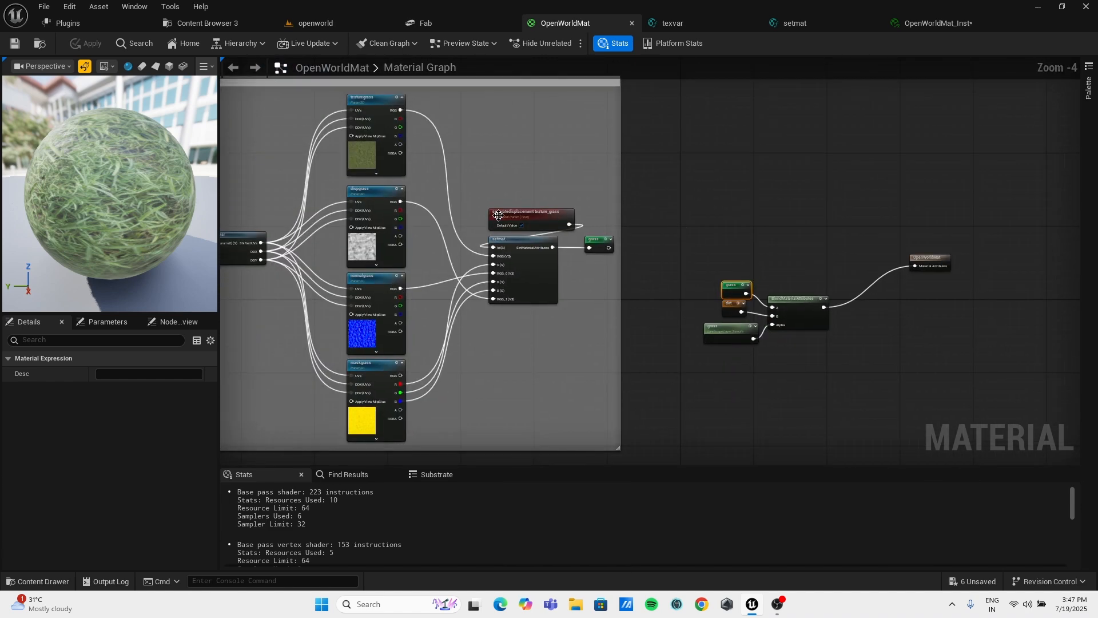
pyautogui.scroll(3, 498, 215)
pyautogui.click(569, 215)
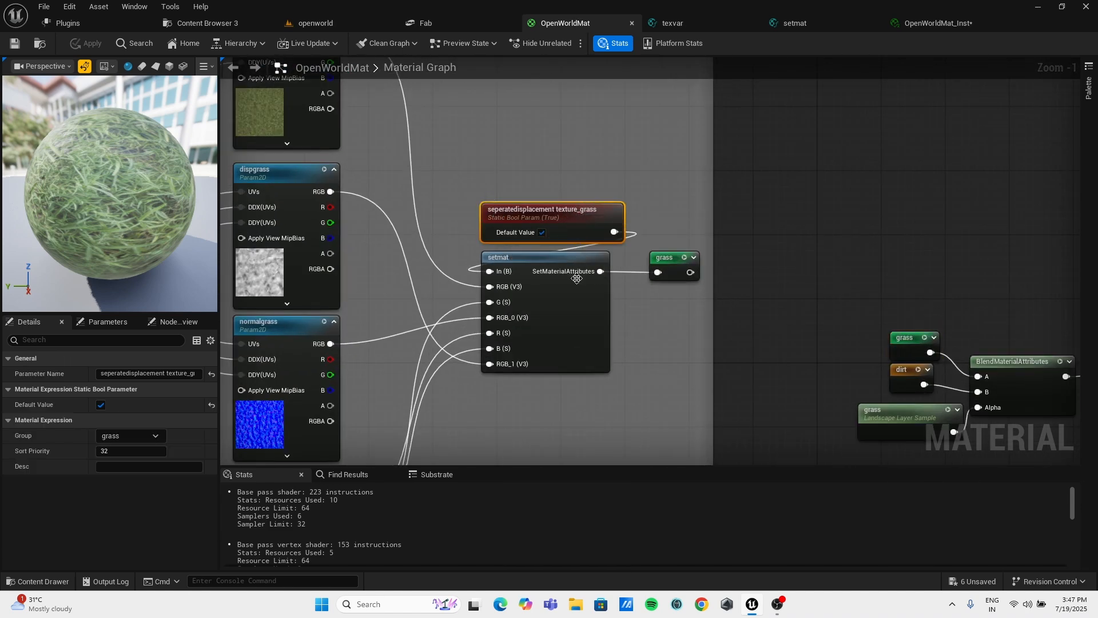
pyautogui.scroll(1, 576, 280)
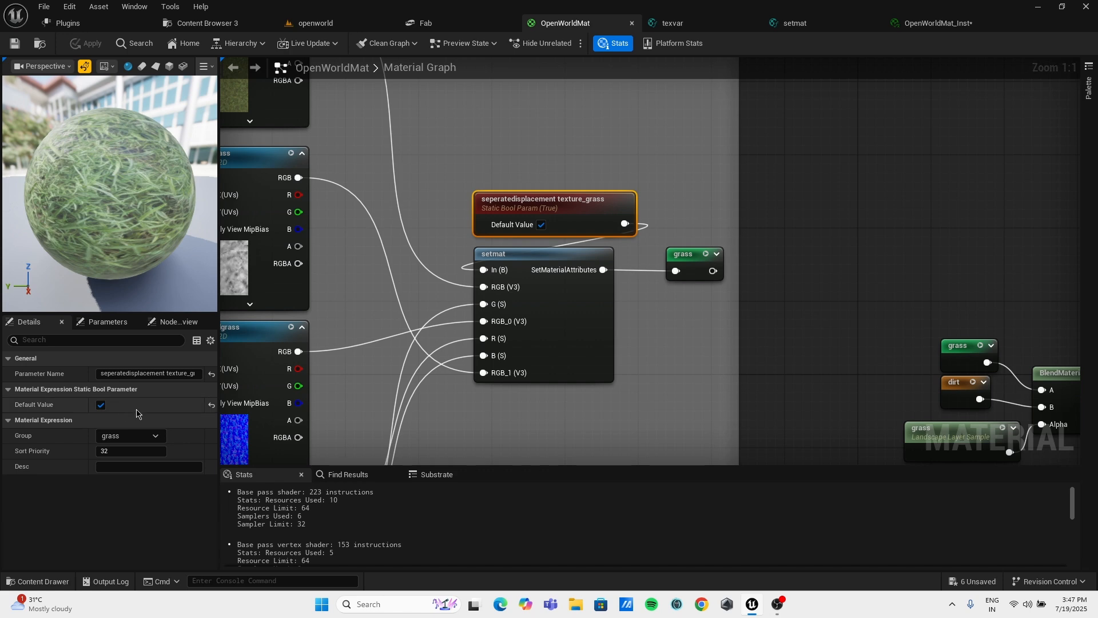
pyautogui.doubleClick(535, 251)
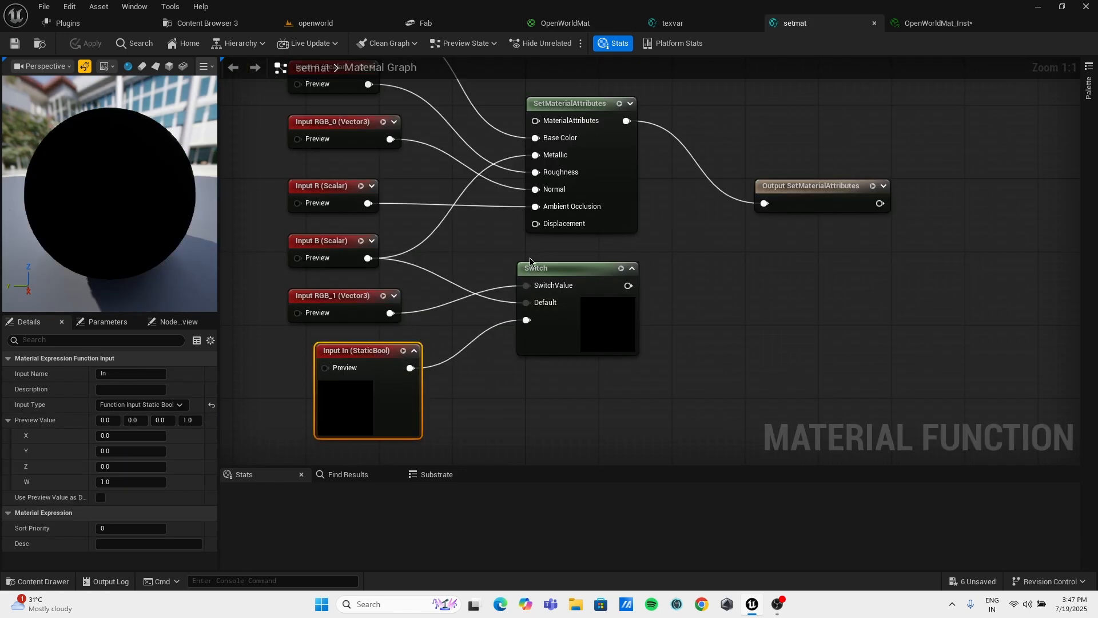
# Connect the Switch output to the Displacement input of SetMaterialAttributes in the setmat function and save it.
pyautogui.moveTo(627, 286); pyautogui.dragTo(536, 223)
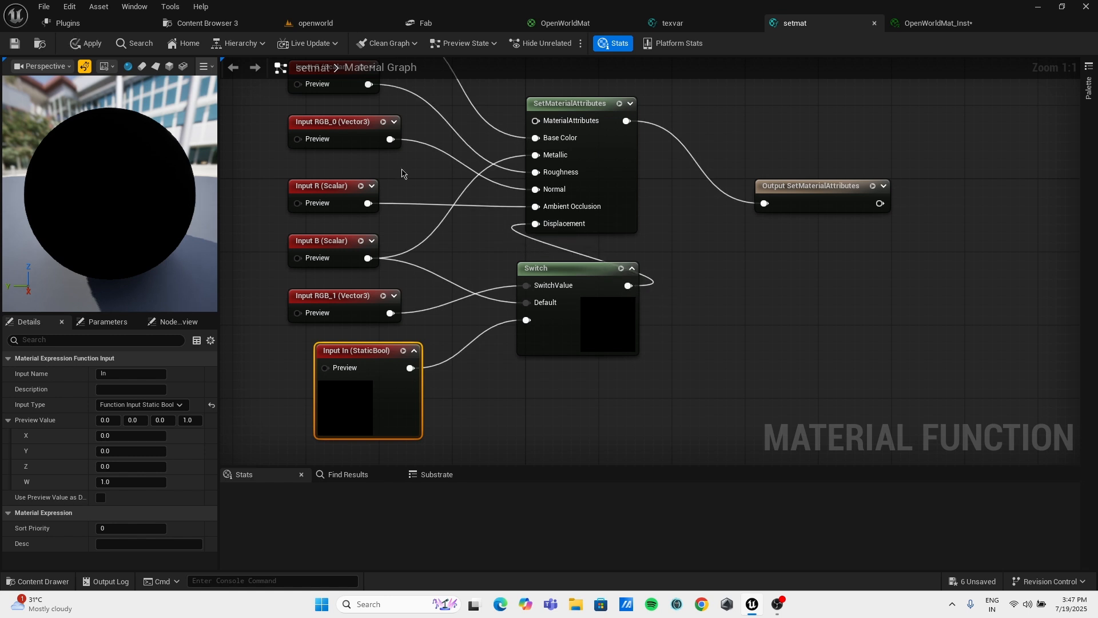
pyautogui.click(21, 45)
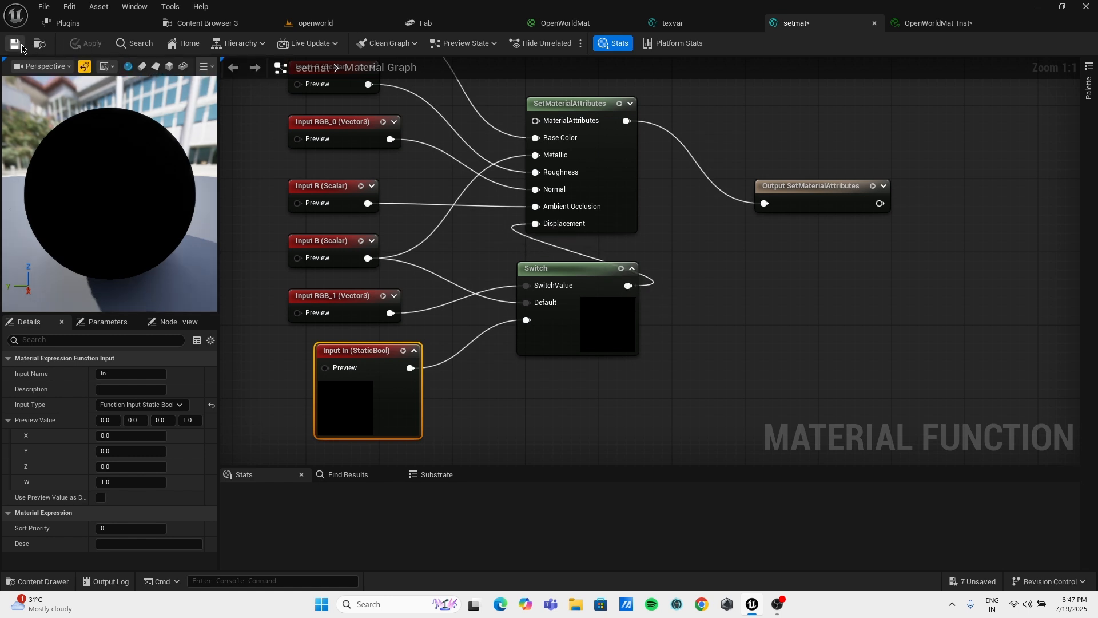
# Enable the overrides for all six dirt parameters in OpenWorldMat_Inst and collapse the grass group.
pyautogui.click(909, 26)
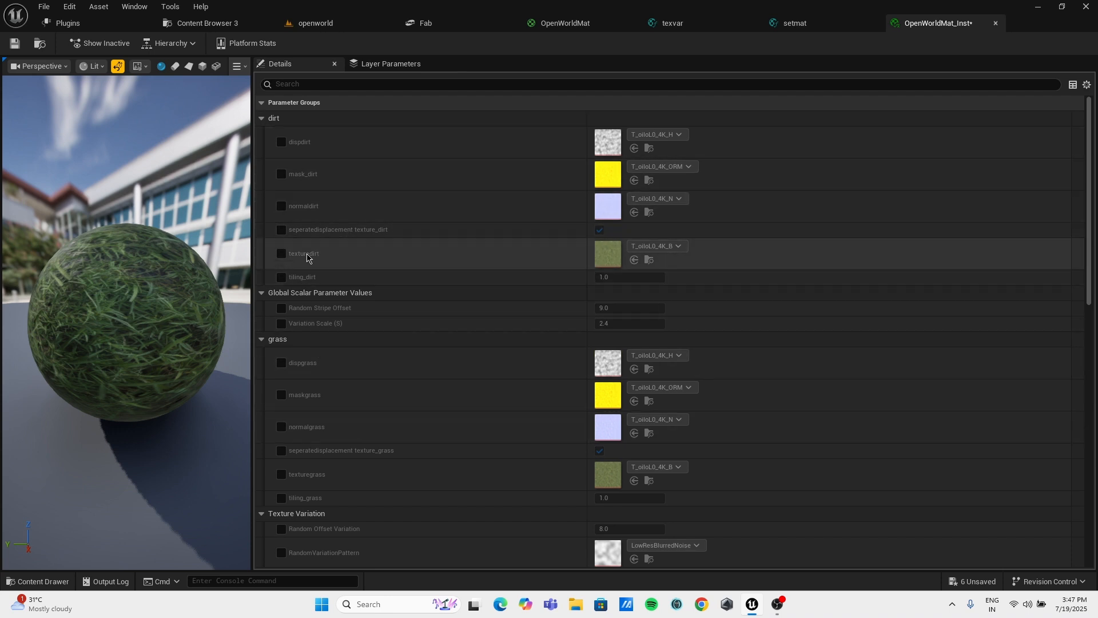
pyautogui.click(281, 277)
pyautogui.click(283, 254)
pyautogui.click(282, 229)
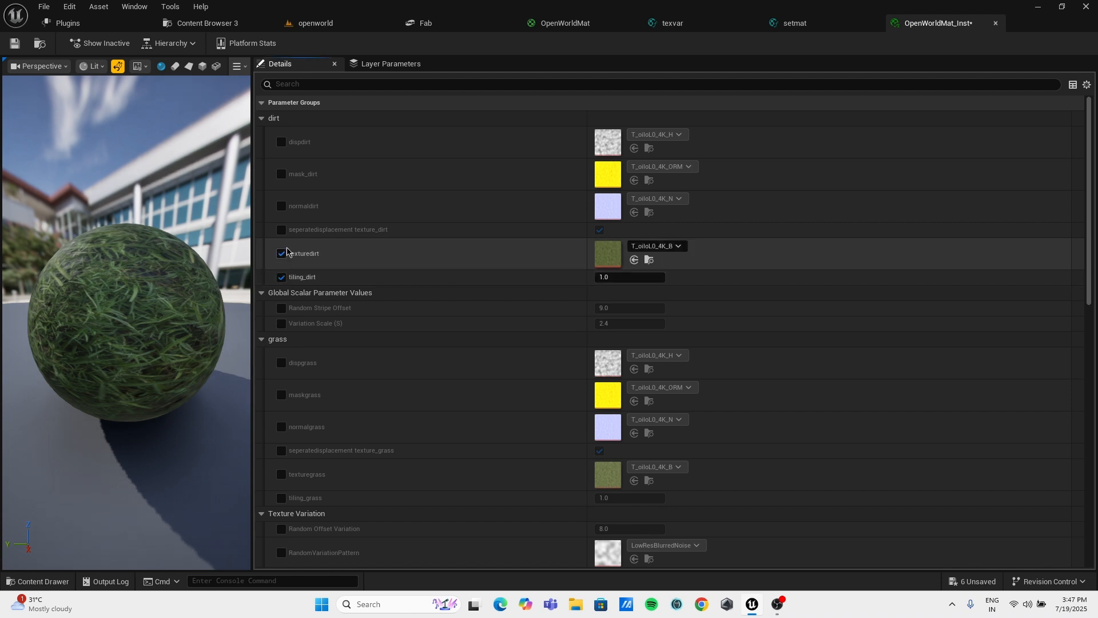
pyautogui.click(281, 205)
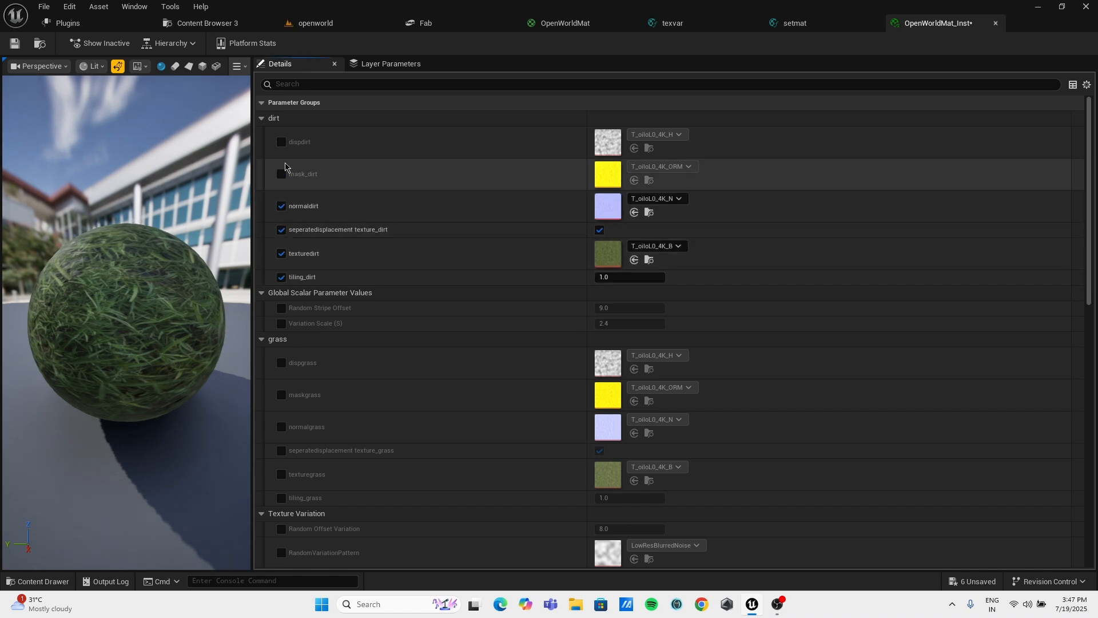
pyautogui.click(281, 174)
pyautogui.click(281, 142)
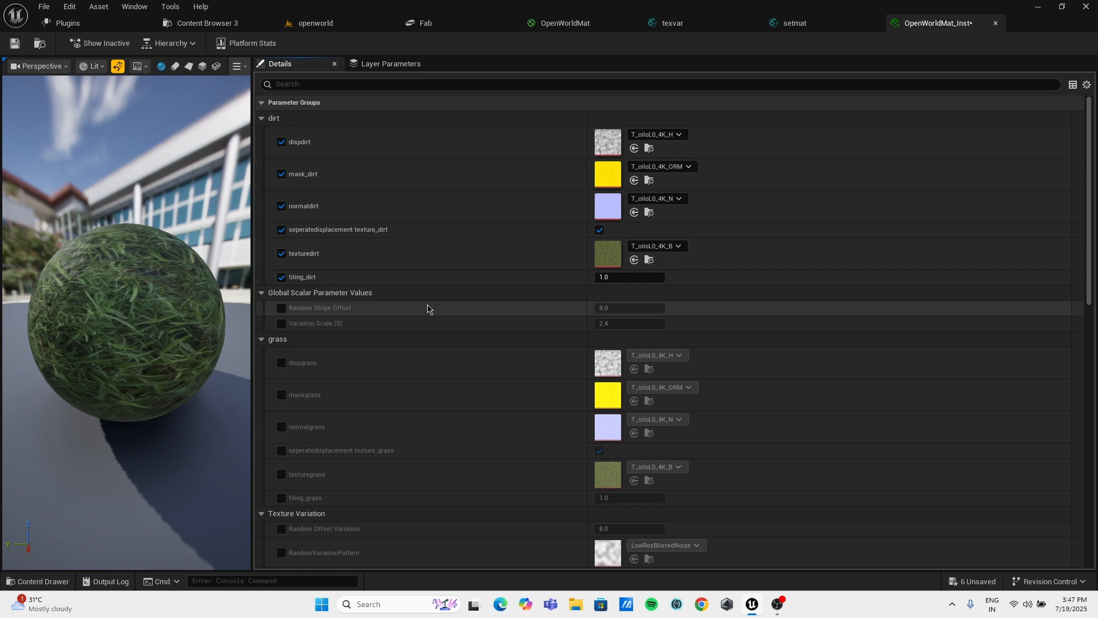
pyautogui.click(262, 340)
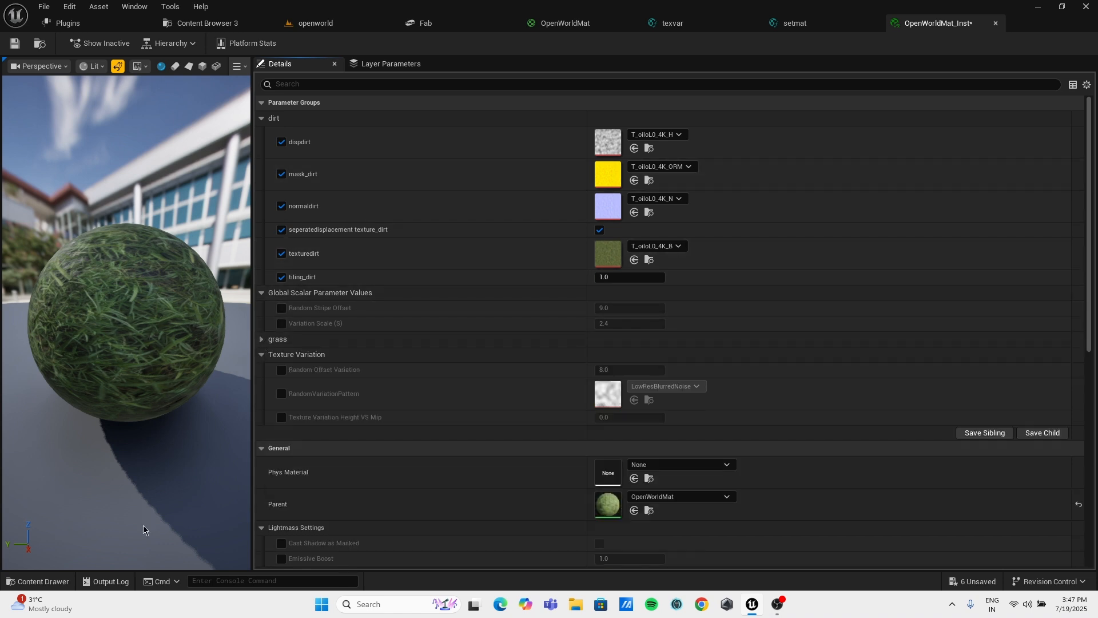
# Browse the project content to the Textures folder of the Megascans surface Soil_Dirt_pjDgU0.
pyautogui.click(50, 581)
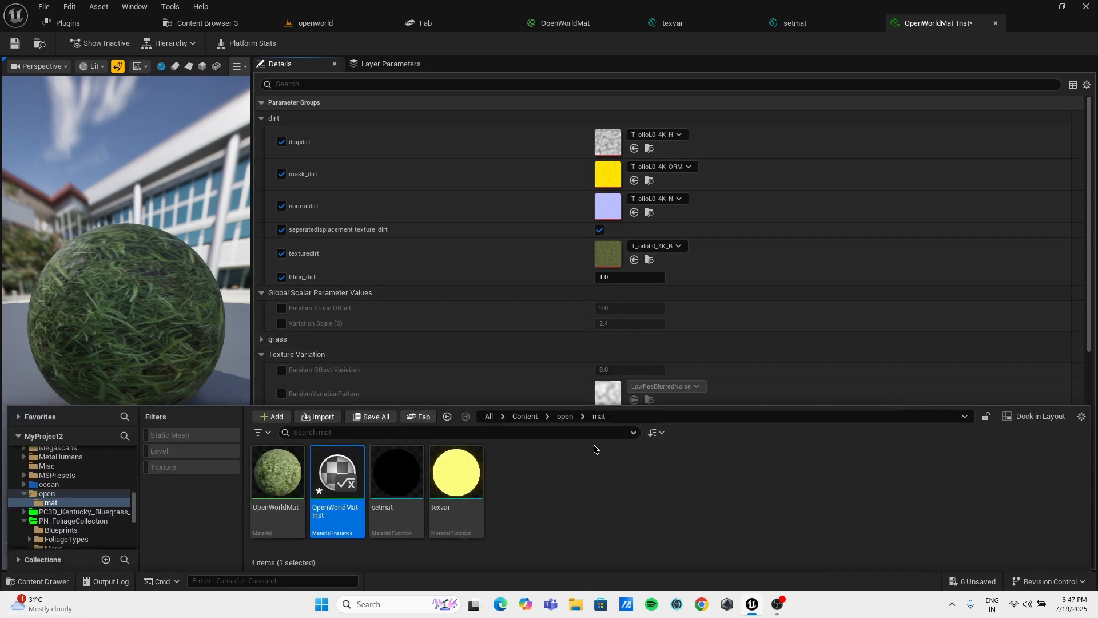
pyautogui.click(525, 417)
pyautogui.scroll(-2, 635, 475)
pyautogui.scroll(2, 635, 475)
pyautogui.doubleClick(635, 470)
pyautogui.doubleClick(337, 484)
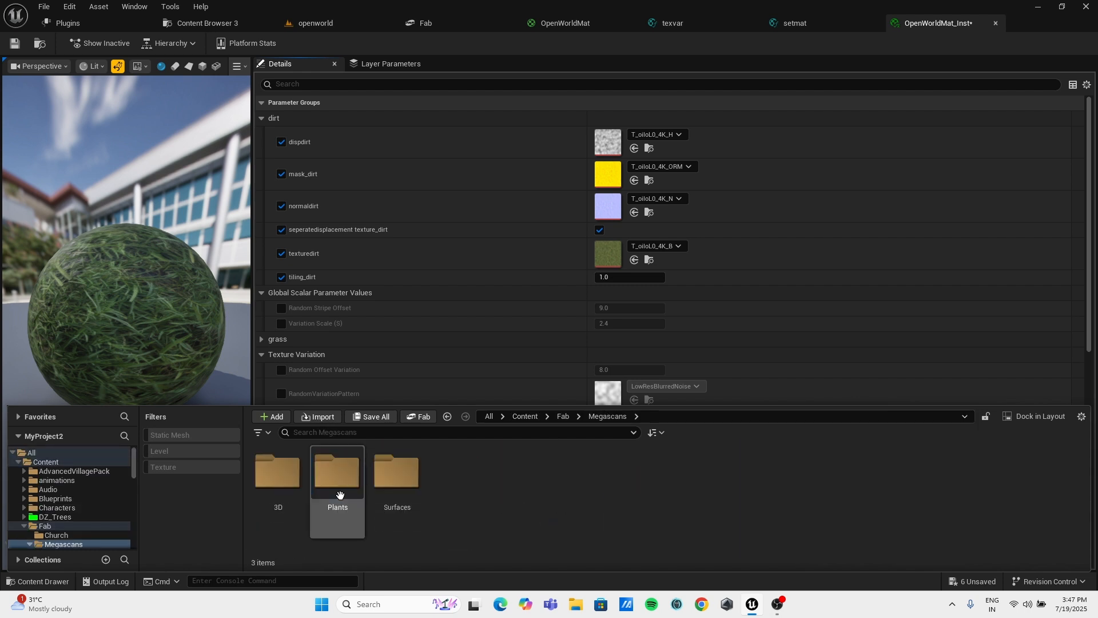
pyautogui.click(379, 510)
pyautogui.doubleClick(379, 510)
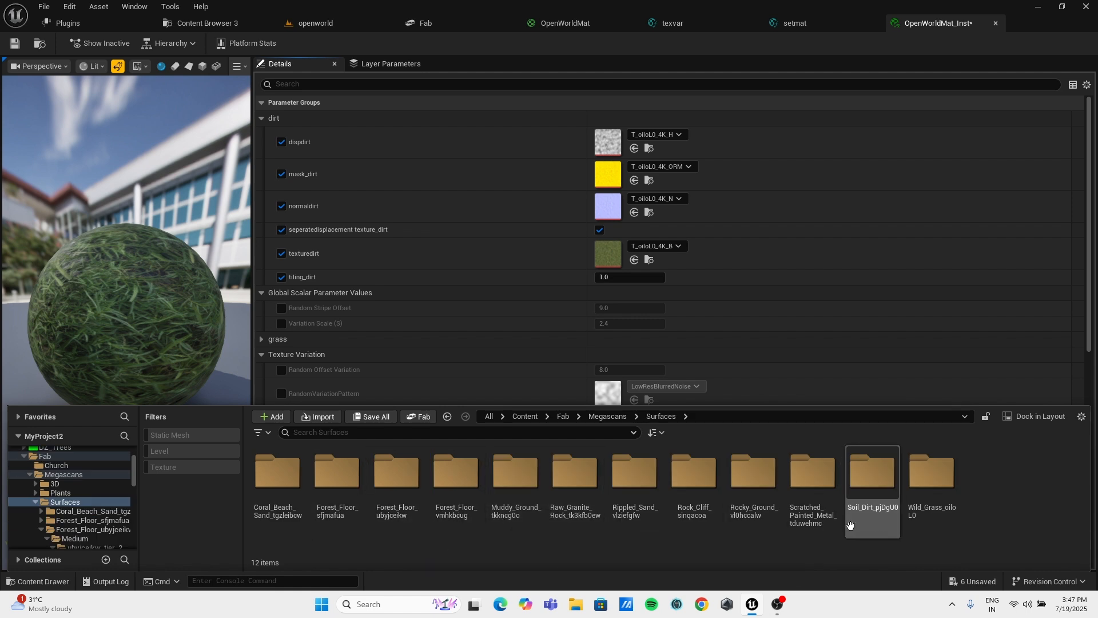
pyautogui.click(888, 516)
pyautogui.doubleClick(887, 517)
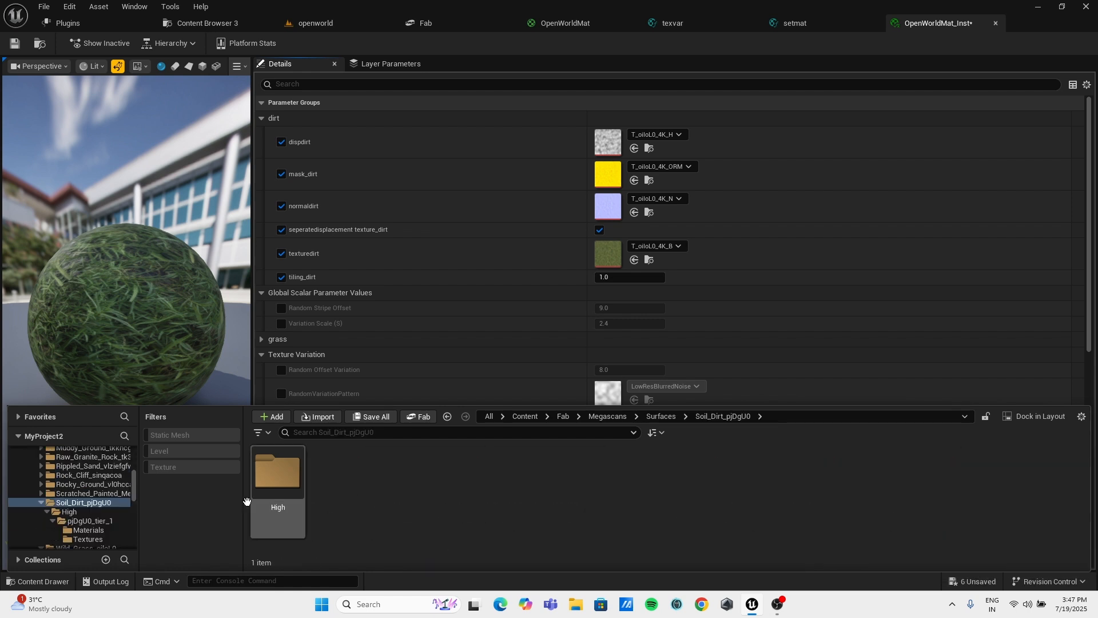
pyautogui.doubleClick(279, 483)
pyautogui.doubleClick(281, 486)
pyautogui.doubleClick(331, 492)
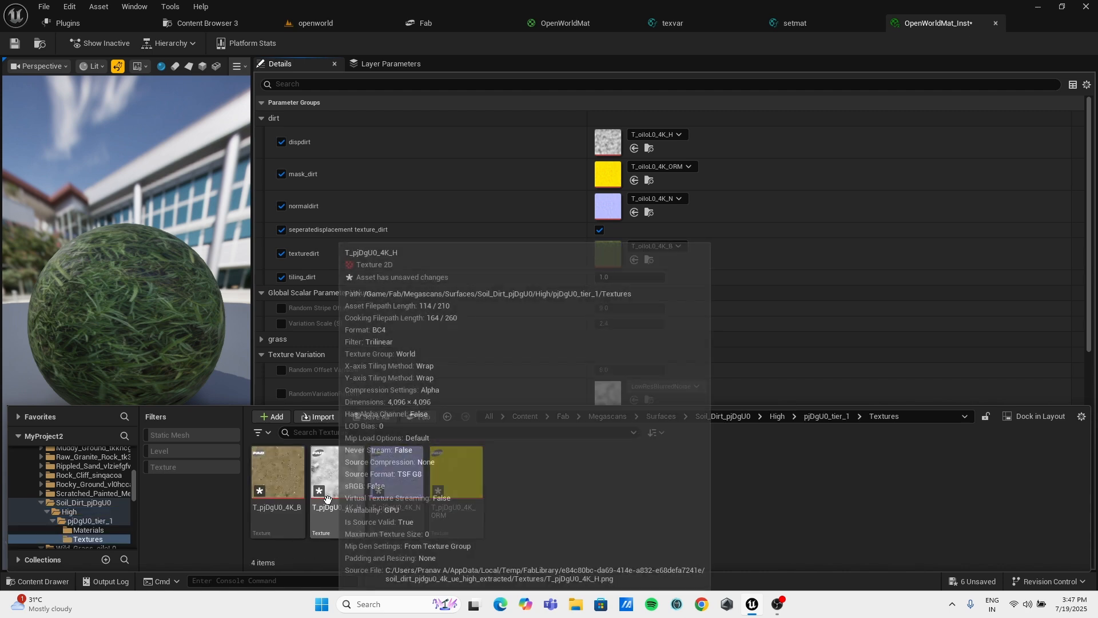
# Assign T_pjDgU0_4K_B to the texturedirt parameter and T_pjDgU0_4K_H to dispdirt.
pyautogui.click(278, 472)
pyautogui.click(632, 261)
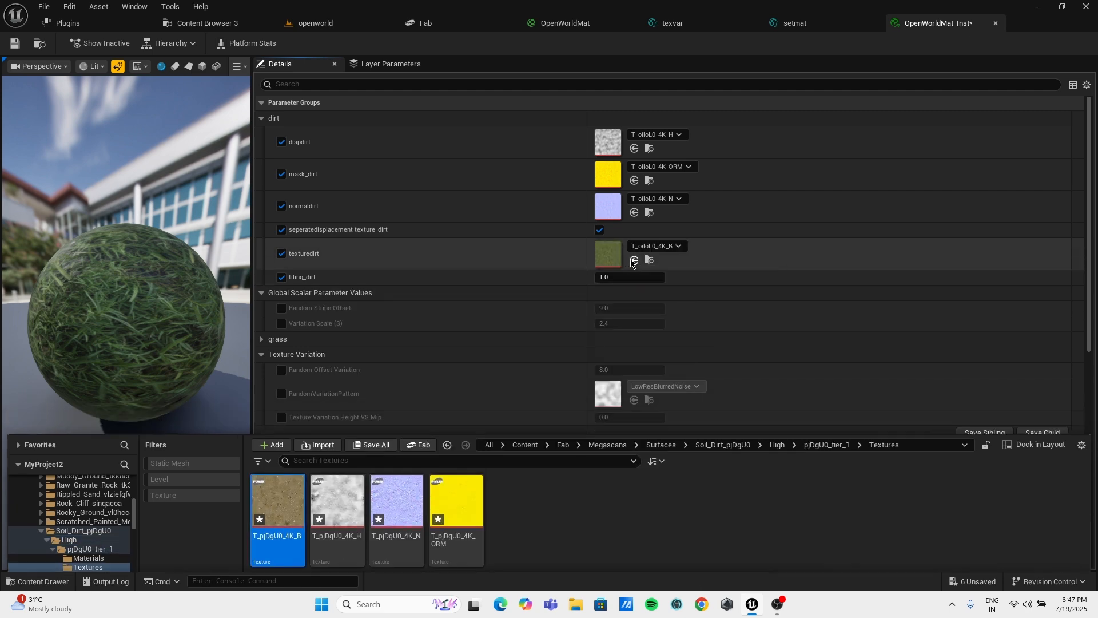
pyautogui.click(33, 581)
pyautogui.click(325, 487)
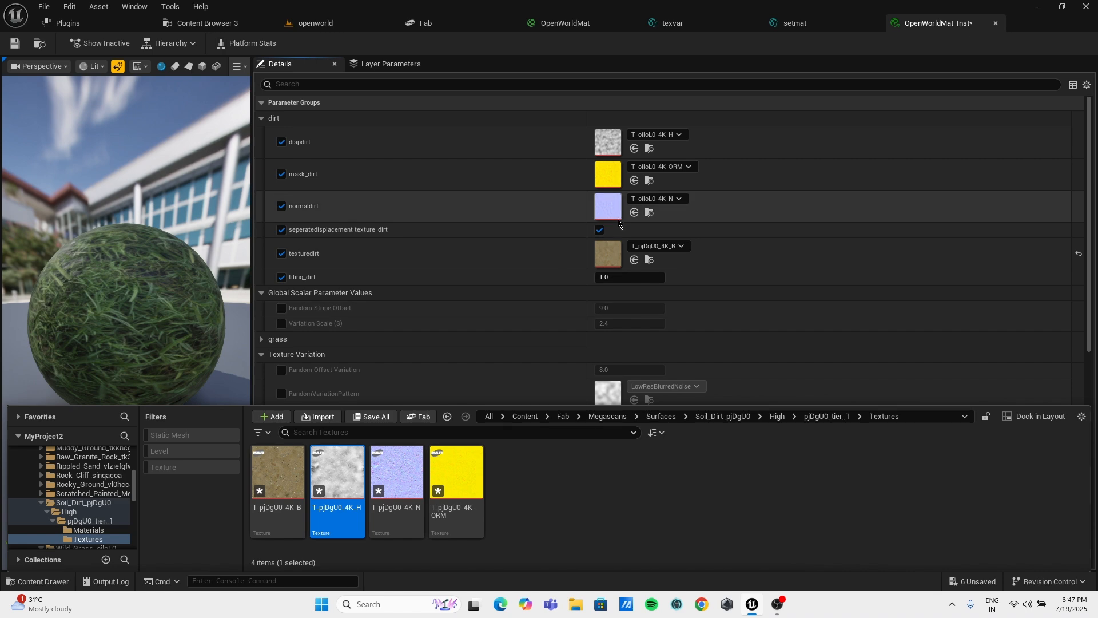
pyautogui.click(633, 148)
# Assign T_pjDgU0_4K_N to normaldirt and T_pjDgU0_4K_ORM to mask_dirt, then save the material instance.
pyautogui.click(33, 581)
pyautogui.click(397, 472)
pyautogui.click(634, 212)
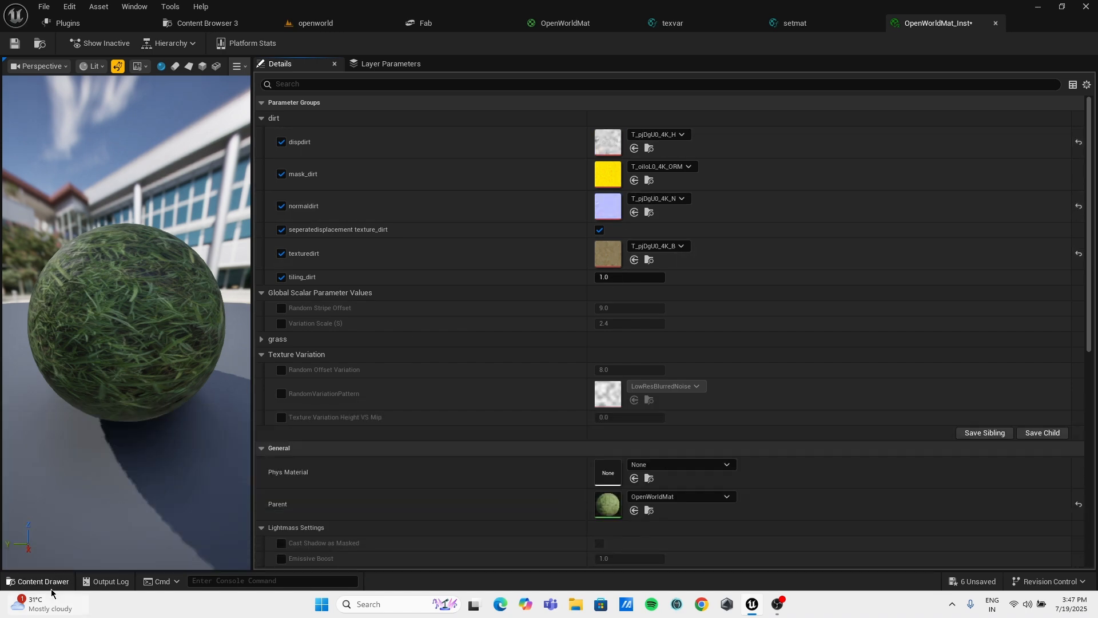
pyautogui.click(36, 581)
pyautogui.click(456, 486)
pyautogui.click(633, 180)
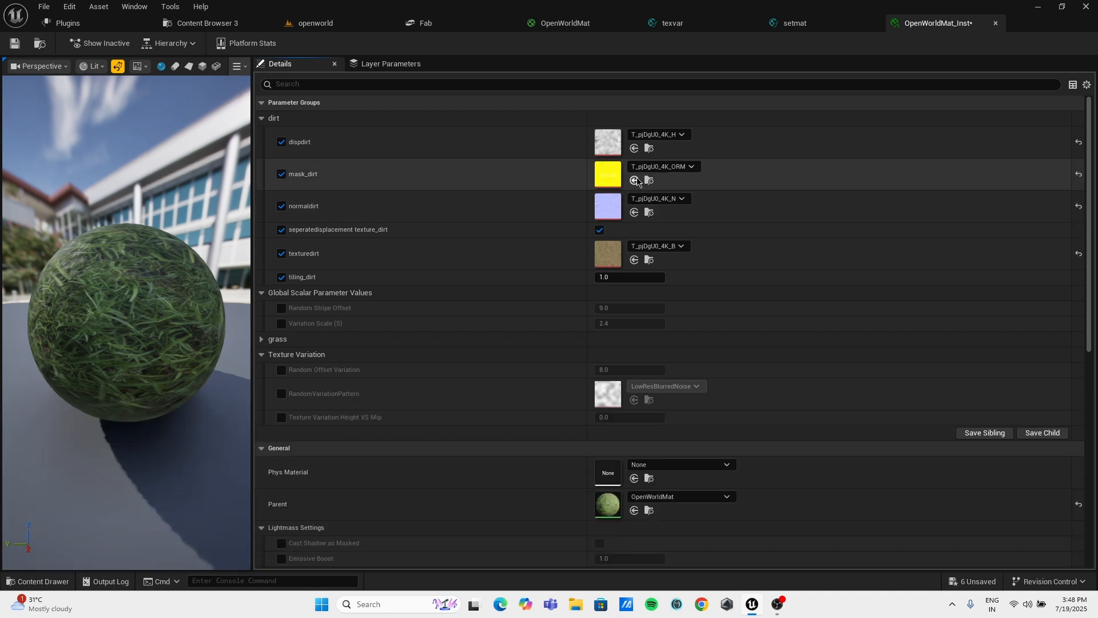
pyautogui.click(15, 44)
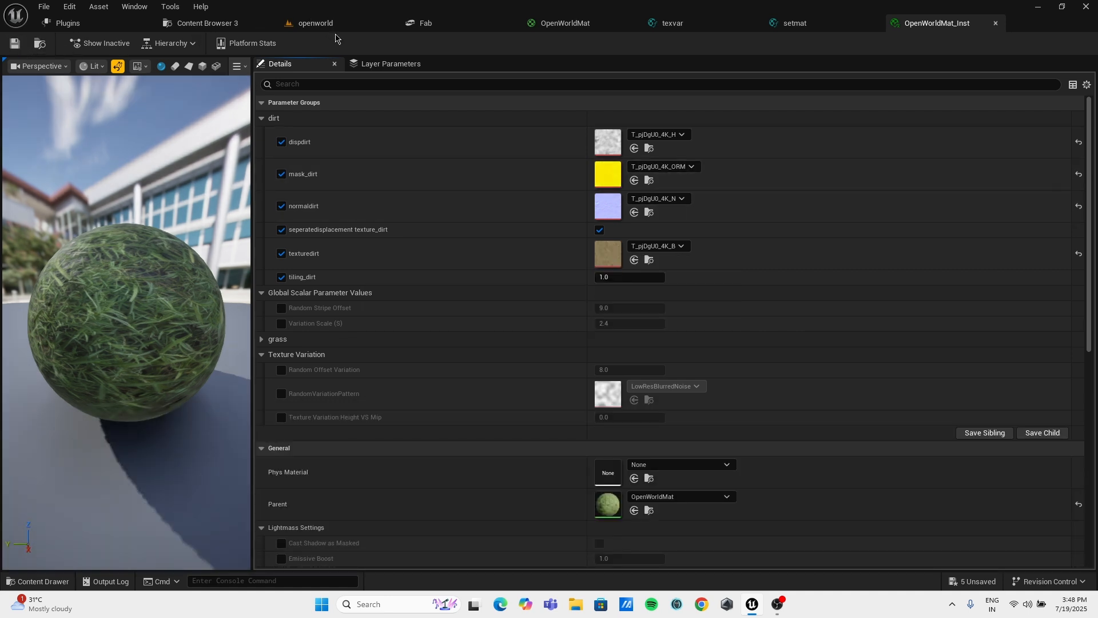
# Switch the openworld level to landscape painting and populate the target layers from the landscape's assigned material.
pyautogui.click(331, 24)
pyautogui.moveTo(411, 219); pyautogui.dragTo(406, 179, button='right')
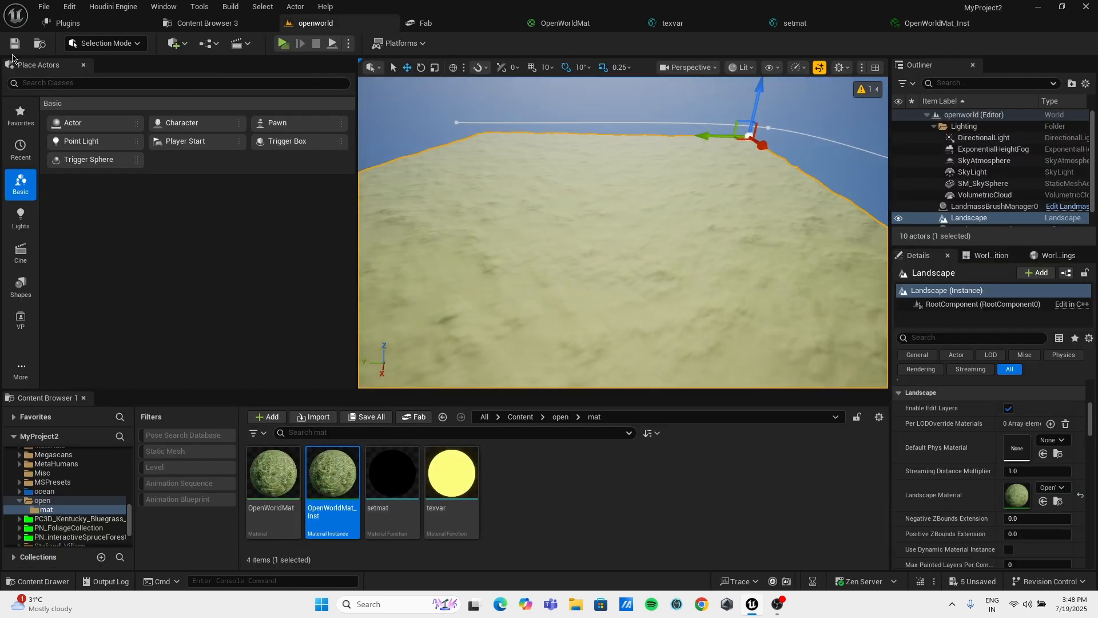
pyautogui.click(114, 41)
pyautogui.click(139, 77)
pyautogui.scroll(-3, 149, 209)
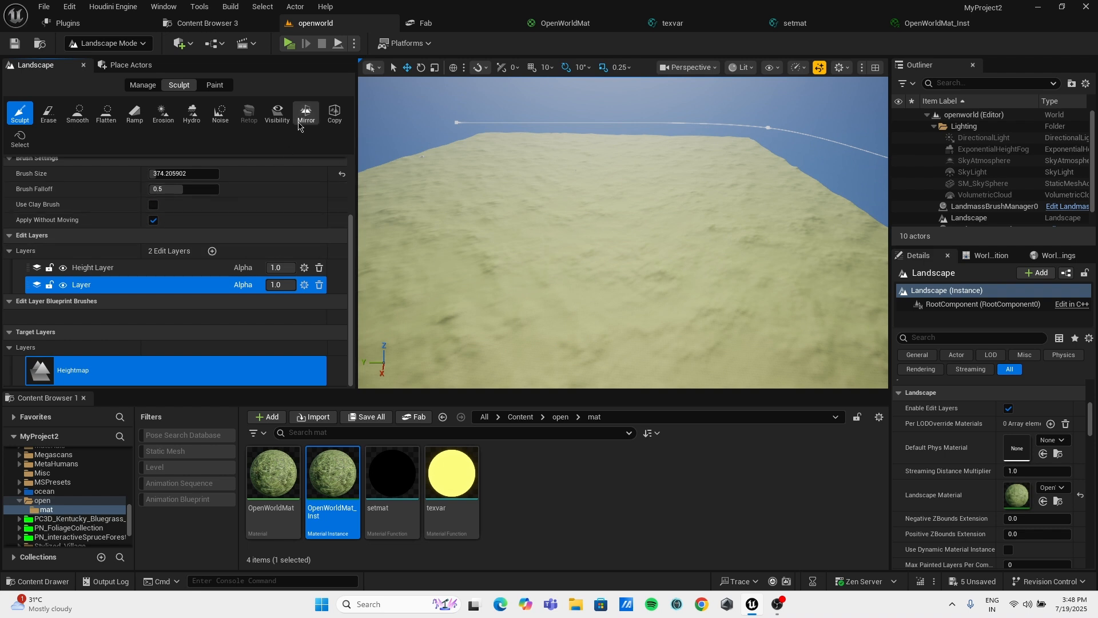
pyautogui.click(201, 84)
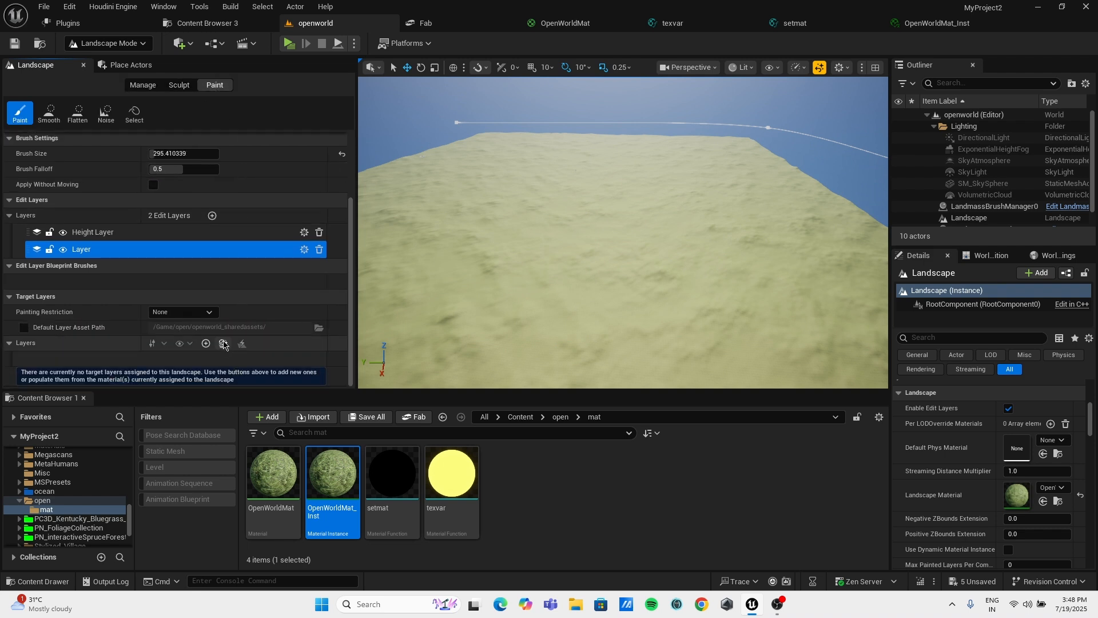
pyautogui.scroll(-1, 268, 320)
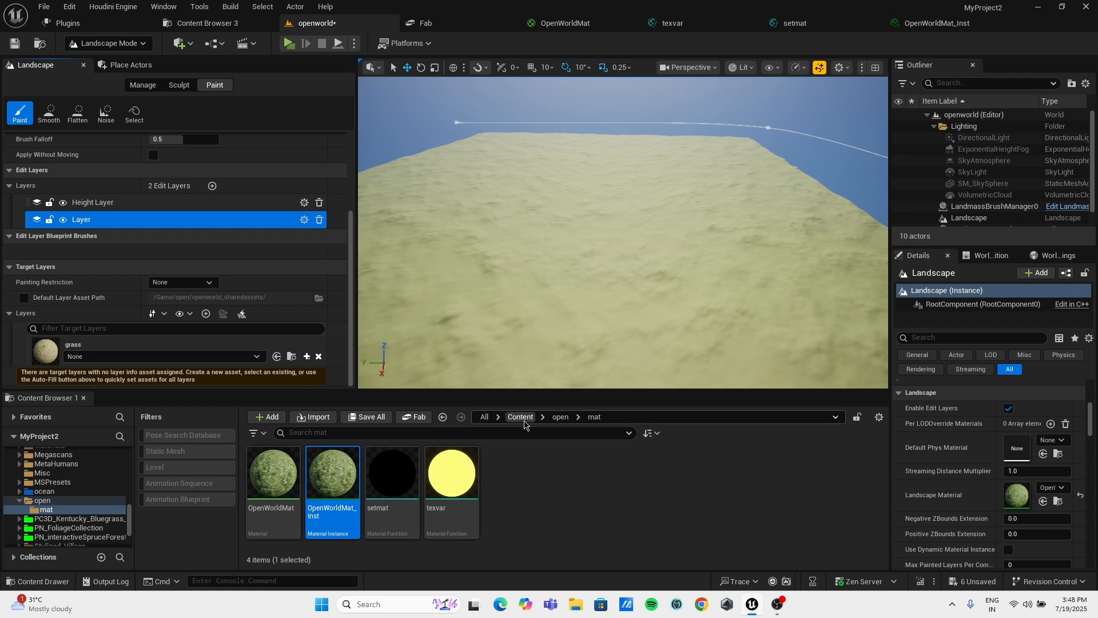
# Create a Non Weight-Blended layer info asset for the grass target layer and save the level.
pyautogui.click(137, 358)
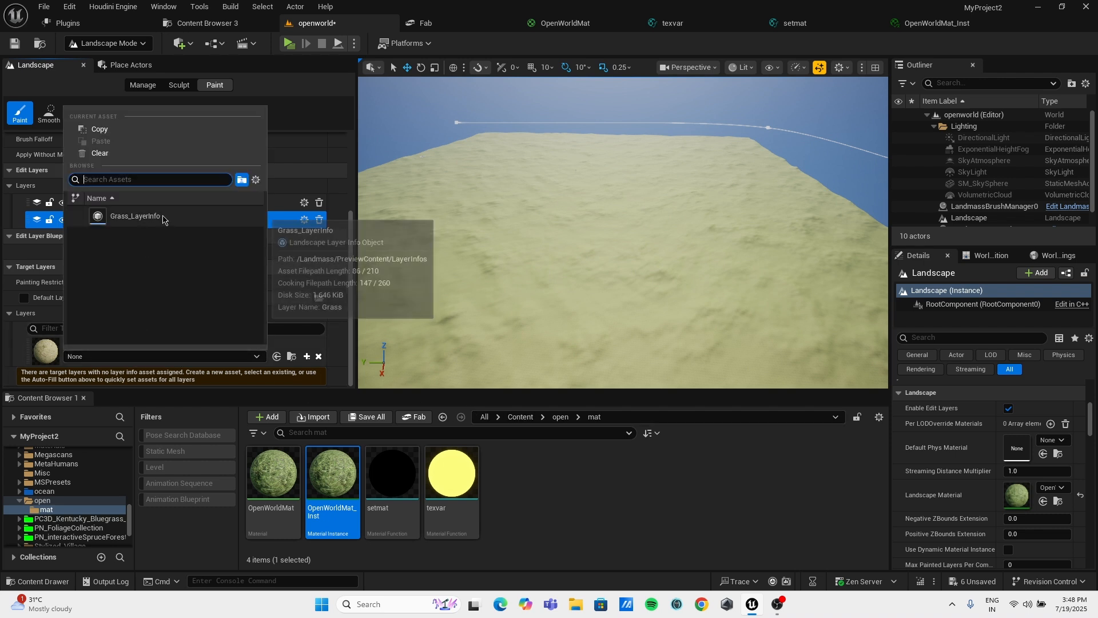
pyautogui.click(333, 348)
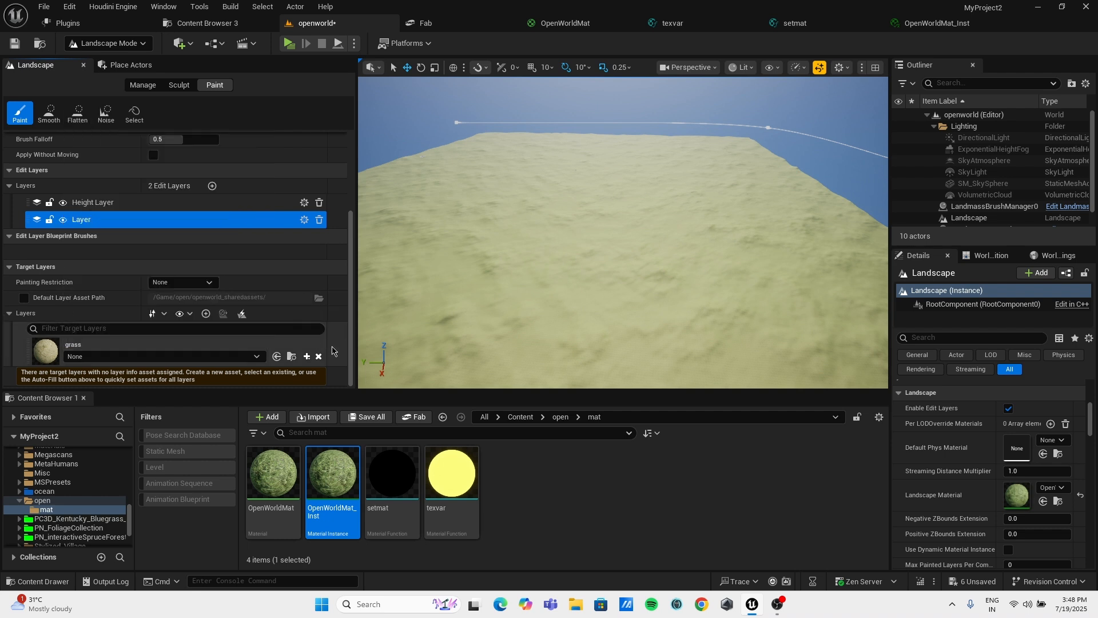
pyautogui.click(307, 357)
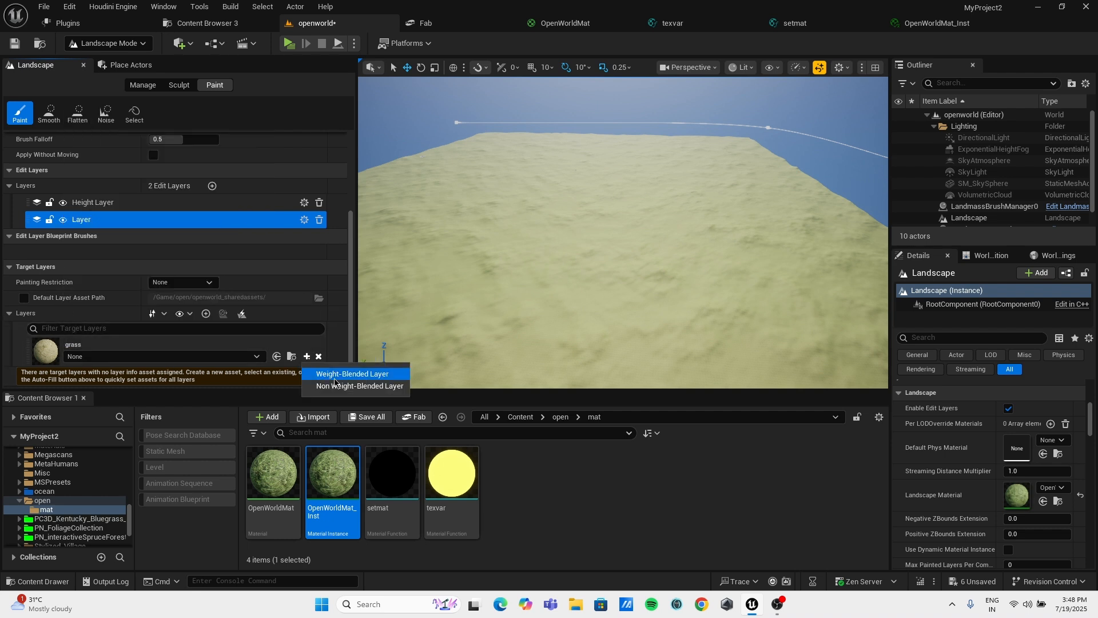
pyautogui.click(342, 387)
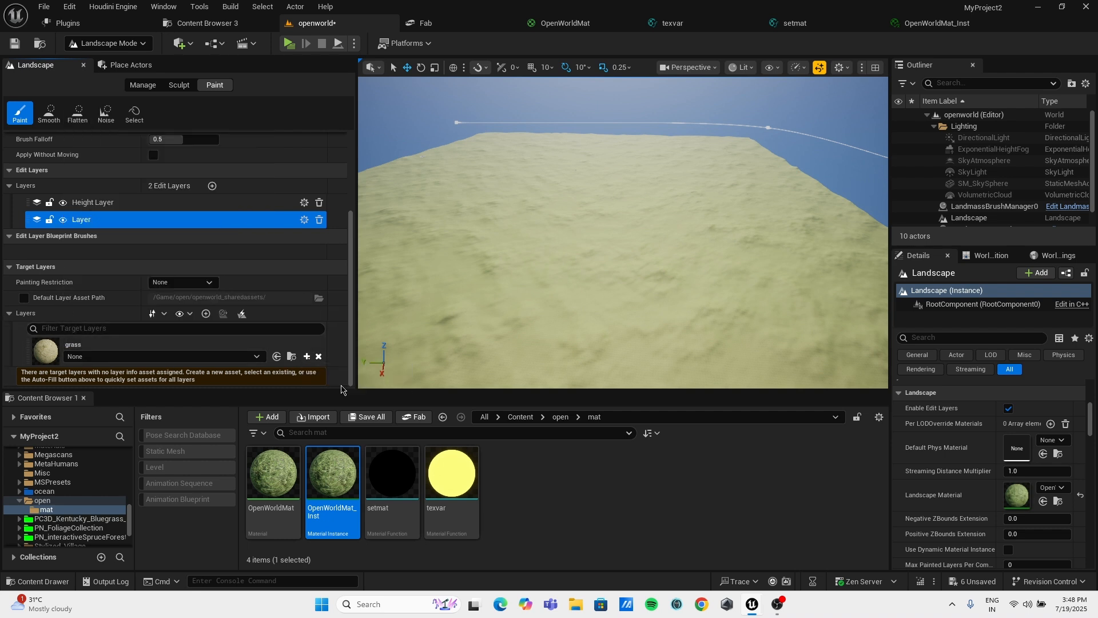
pyautogui.click(592, 420)
pyautogui.moveTo(564, 277)
pyautogui.mouseDown(button='right')
pyautogui.moveTo(564, 338)
pyautogui.moveTo(564, 277)
pyautogui.mouseUp(button='right')
pyautogui.hotkey('ctrl', 's')
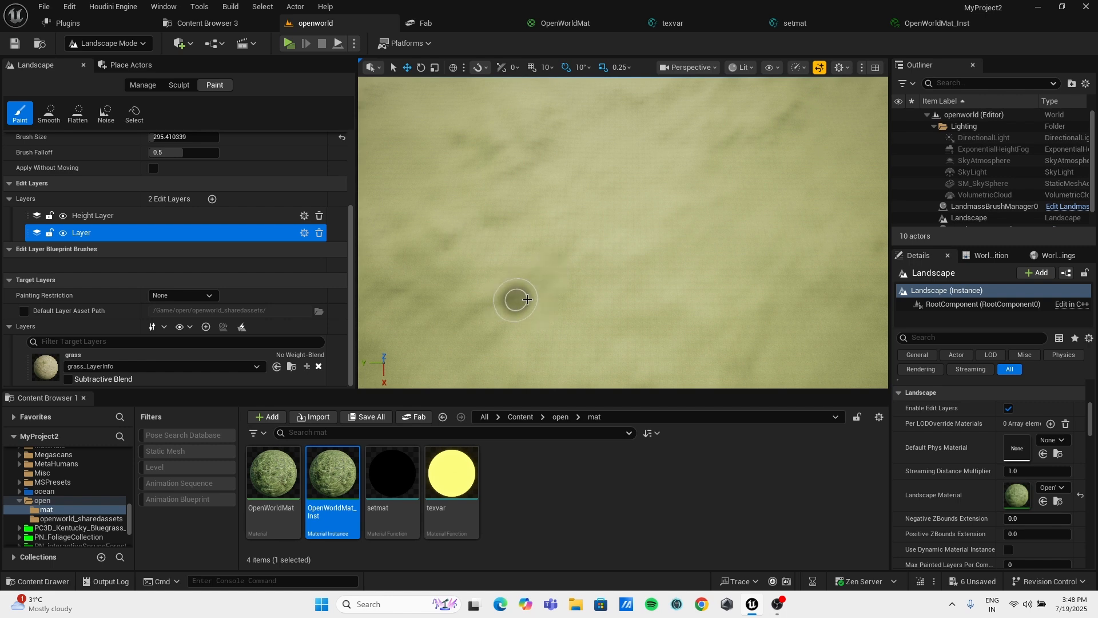
# Paint an irregular patch of the grass target layer on the landscape and inspect it up close and from afar.
pyautogui.click(454, 287)
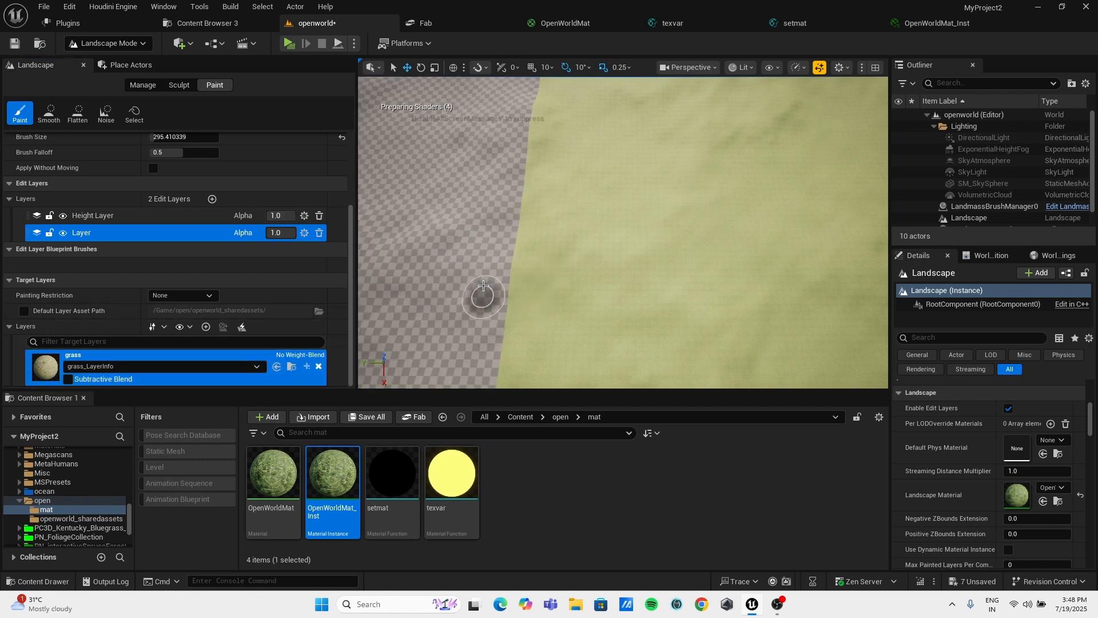
pyautogui.moveTo(427, 306)
pyautogui.mouseDown(button='right')
pyautogui.moveTo(404, 309)
pyautogui.moveTo(380, 289)
pyautogui.moveTo(372, 309)
pyautogui.mouseUp(button='right')
pyautogui.press('w')
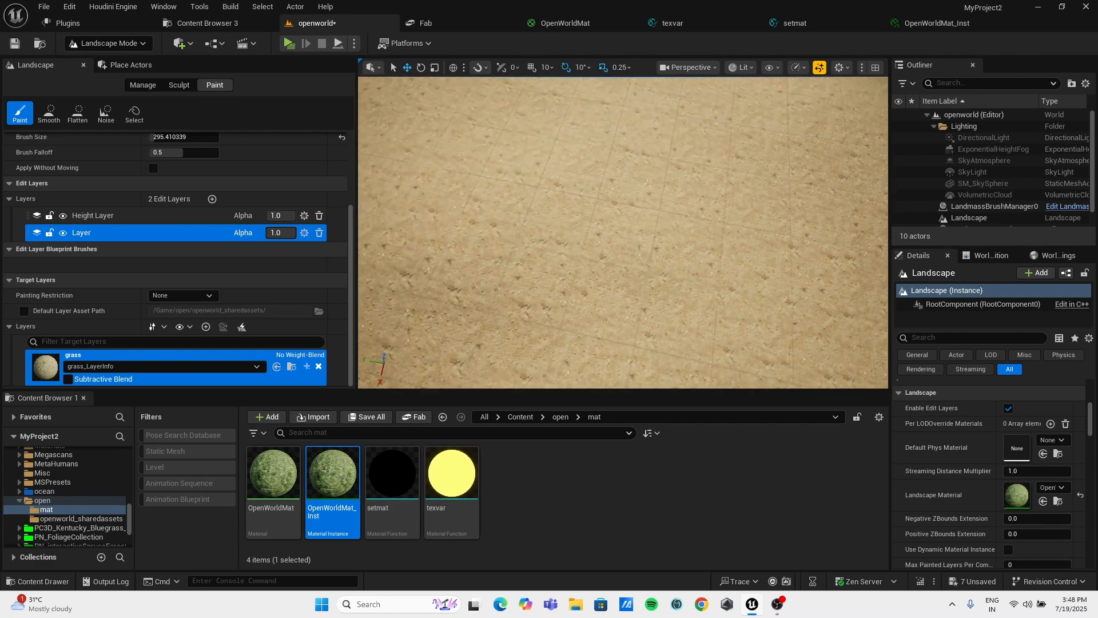
pyautogui.moveTo(623, 233)
pyautogui.mouseDown(button='right')
pyautogui.moveTo(640, 247)
pyautogui.moveTo(621, 229)
pyautogui.mouseUp(button='right')
pyautogui.press('s')
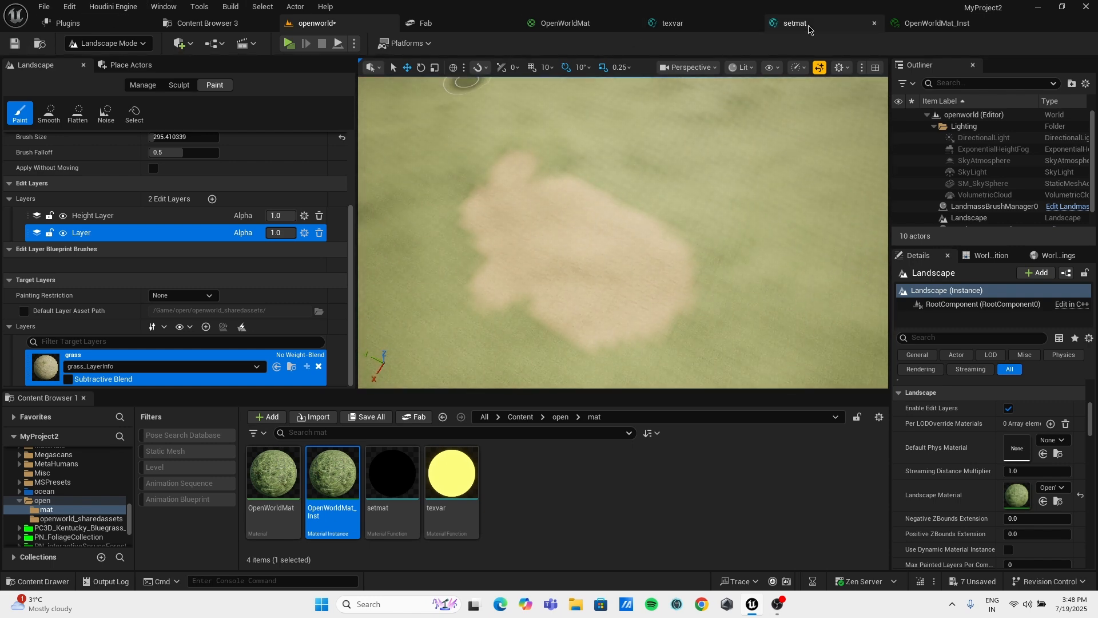
# Override Variation Scale (S) in OpenWorldMat_Inst with a value of 5 and save the instance.
pyautogui.click(937, 23)
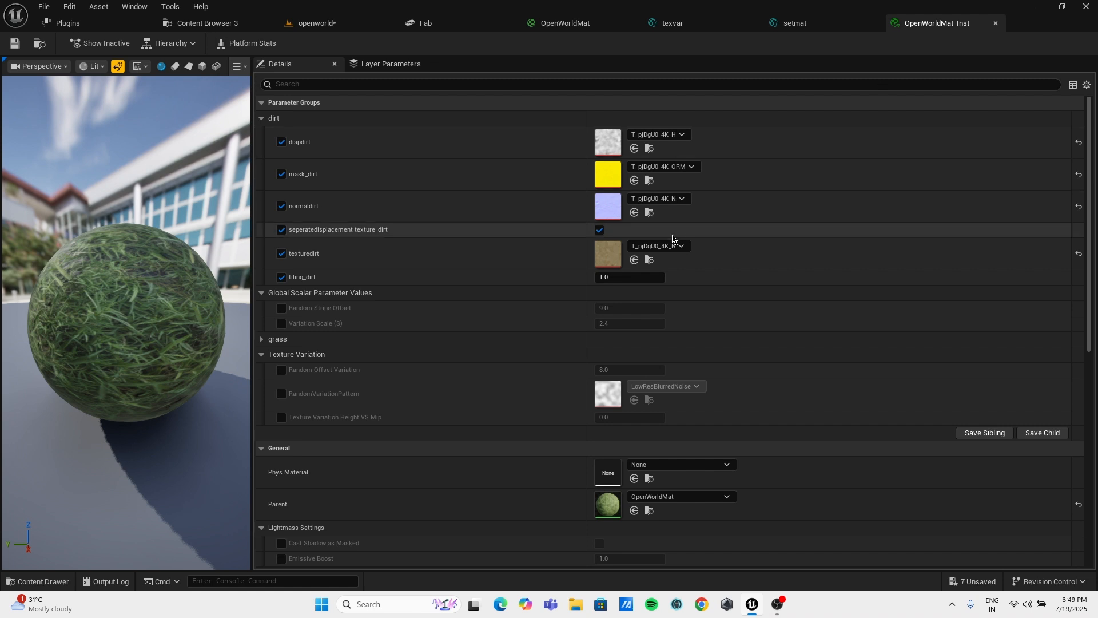
pyautogui.click(282, 324)
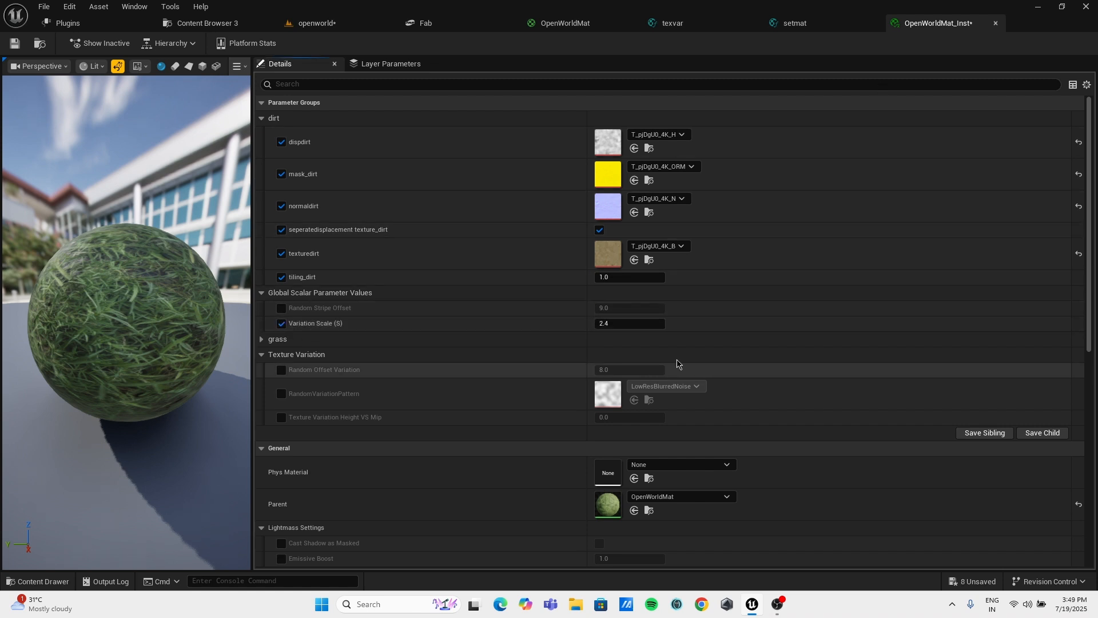
pyautogui.write('5')
pyautogui.press('Return')
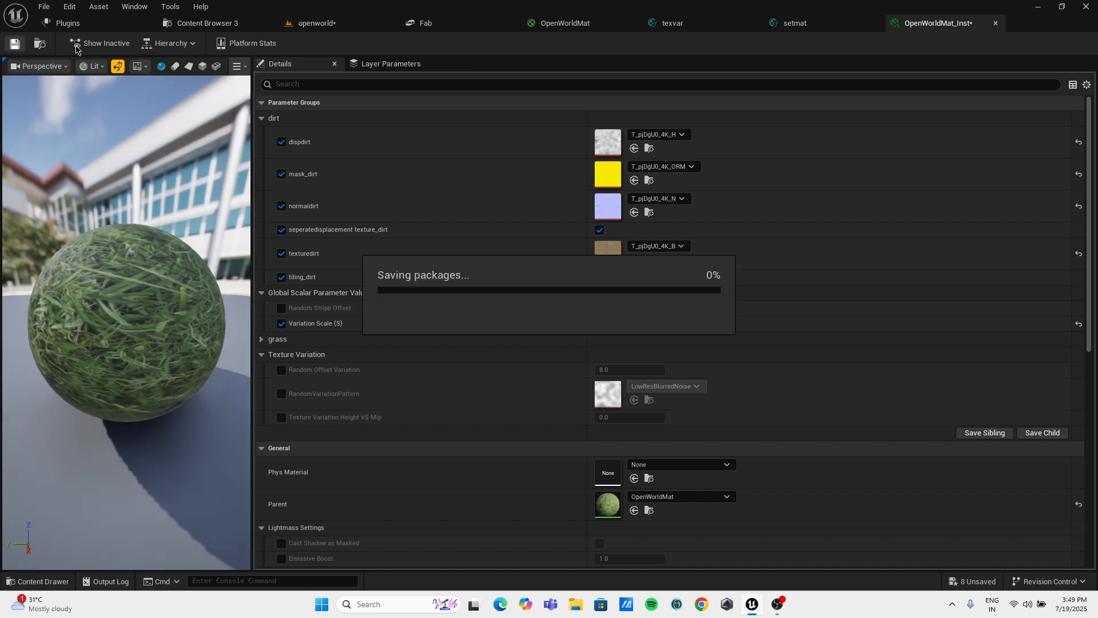
# Return to the openworld level, save it, and inspect the painted patch on the landscape.
pyautogui.click(338, 23)
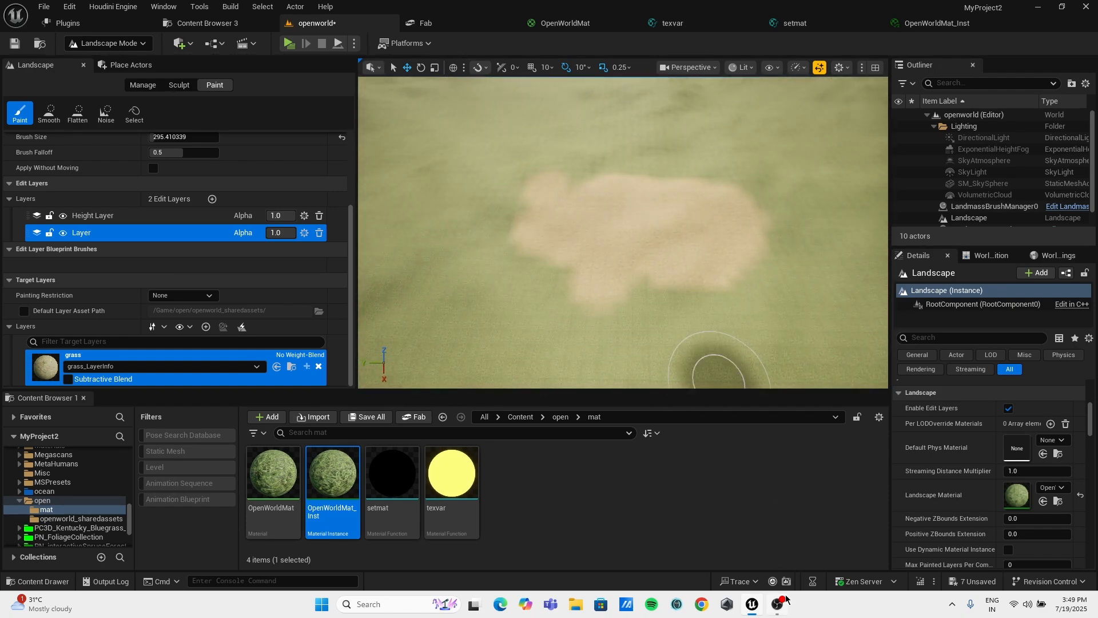
pyautogui.hotkey('ctrl', 's')
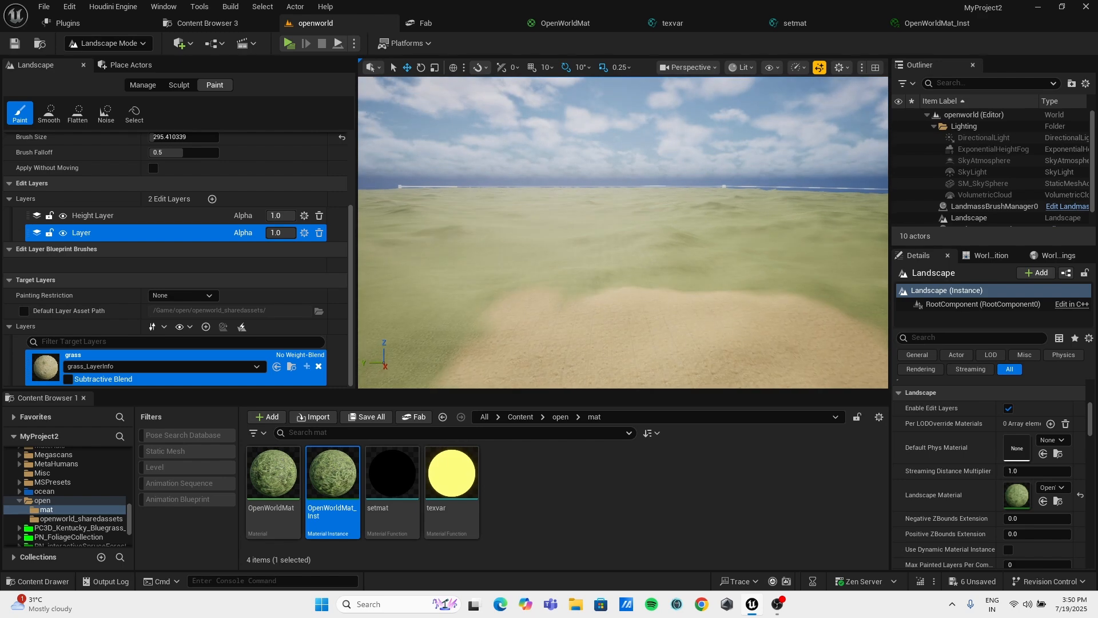
pyautogui.moveTo(623, 232); pyautogui.dragTo(679, 245, button='right')
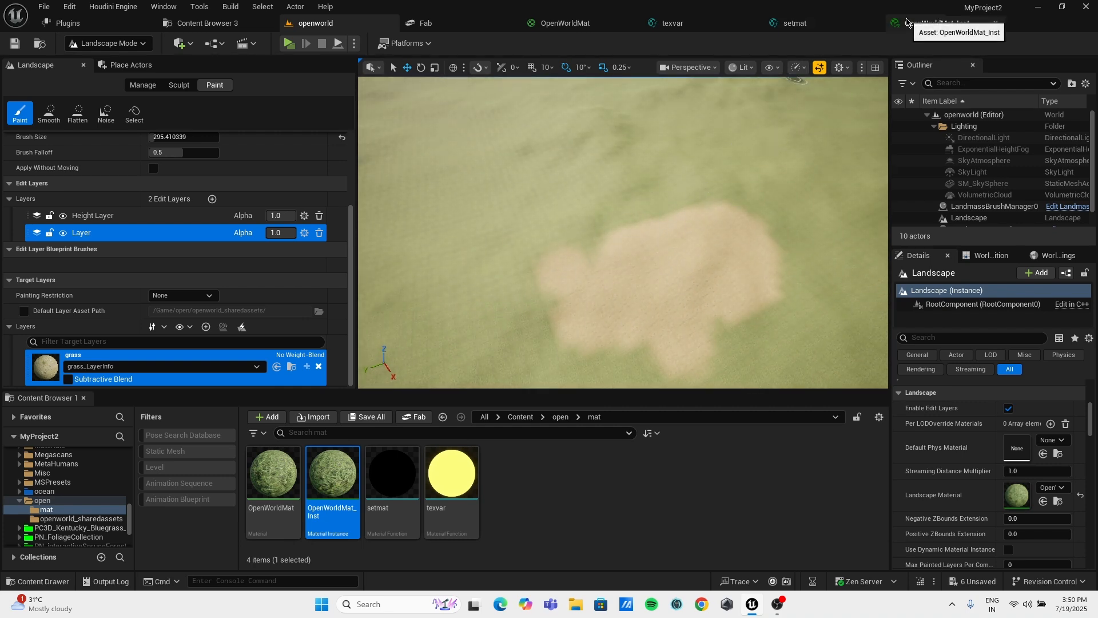
# Switch to the OpenWorldMat material graph, at the blend of the grass and dirt layers.
pyautogui.click(554, 26)
pyautogui.scroll(-7, 538, 186)
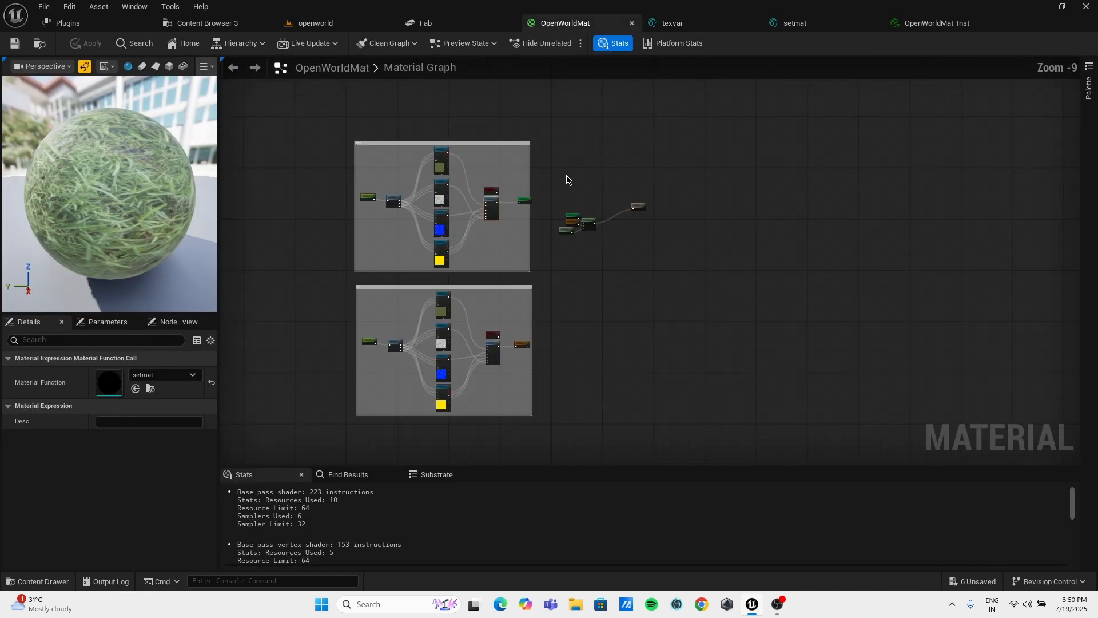
pyautogui.scroll(2, 524, 240)
pyautogui.scroll(2, 572, 240)
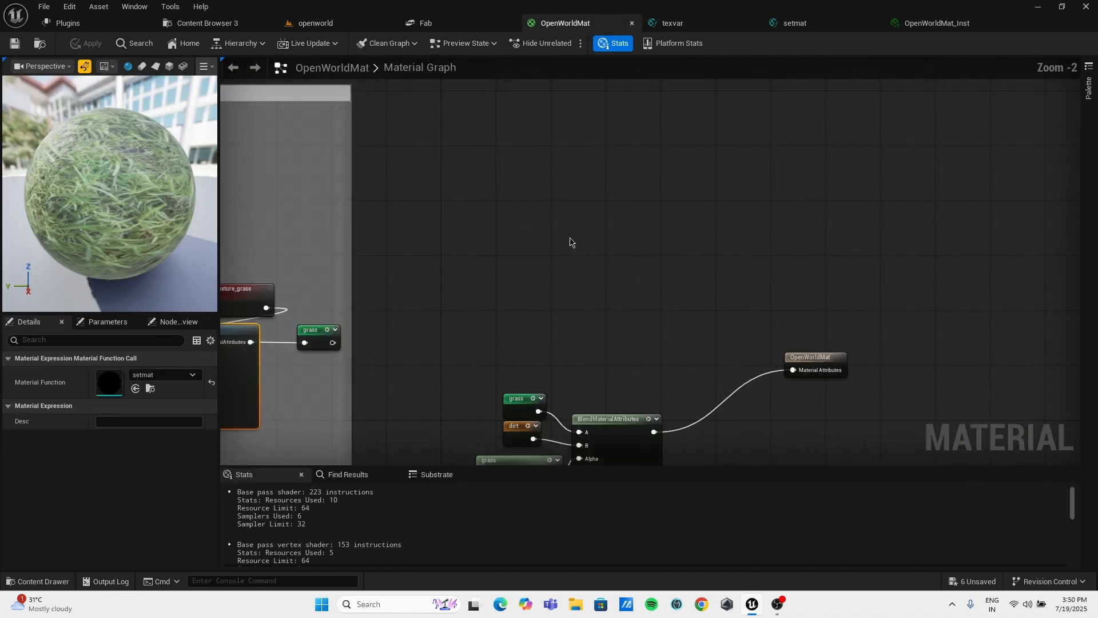
pyautogui.rightClick(556, 179)
pyautogui.write('blend')
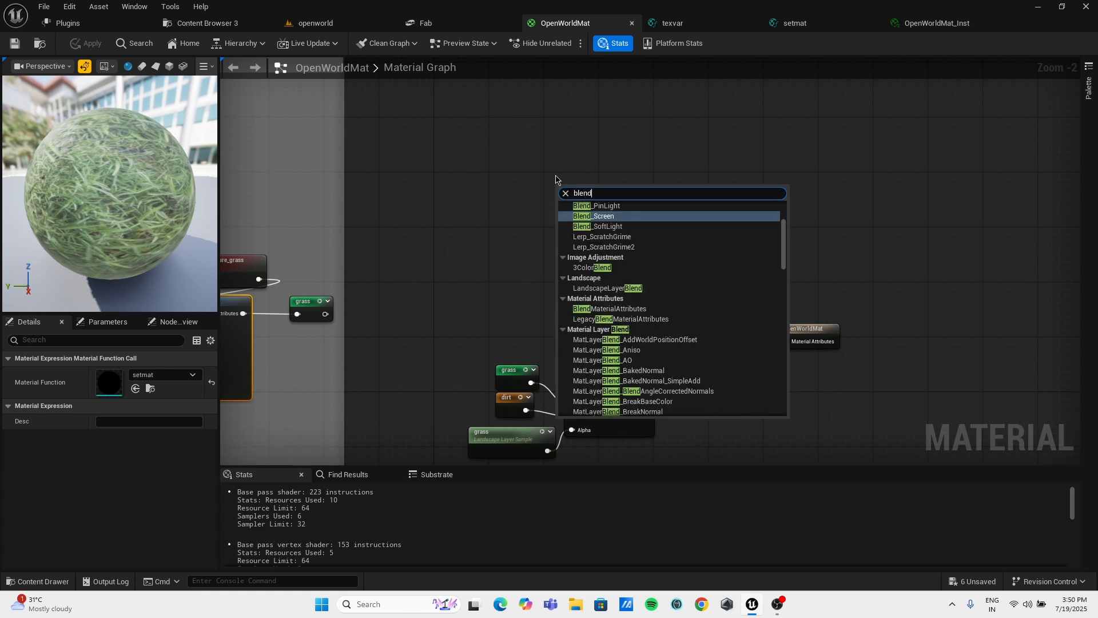
pyautogui.click(529, 321)
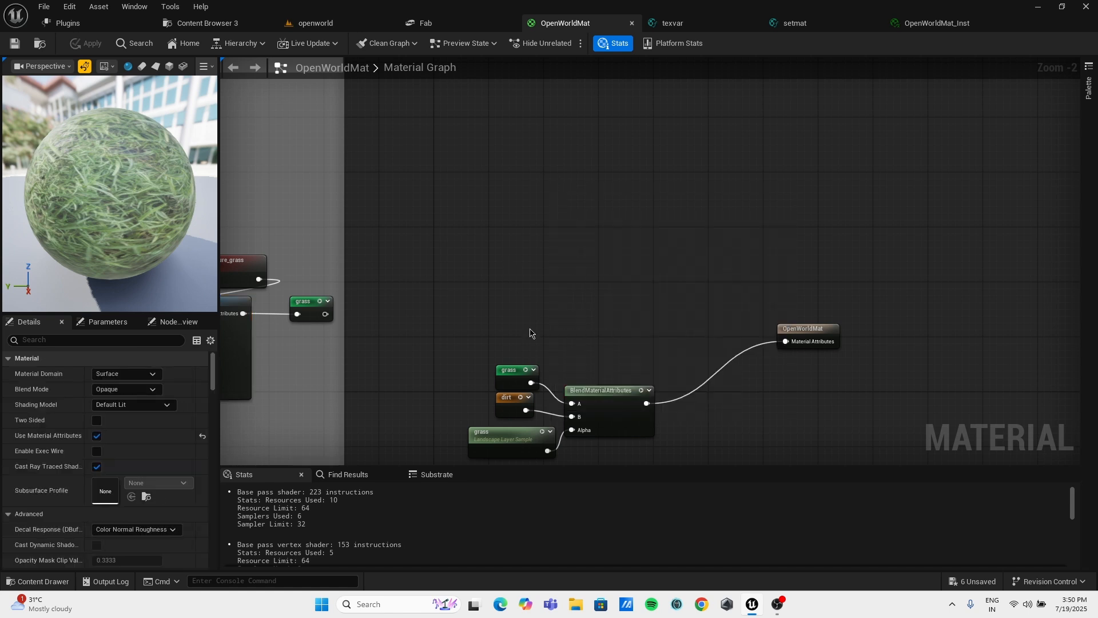
# Duplicate the grass and dirt reroute nodes with their BlendMaterialAttributes node and place the copies above the originals.
pyautogui.moveTo(515, 366); pyautogui.dragTo(579, 413)
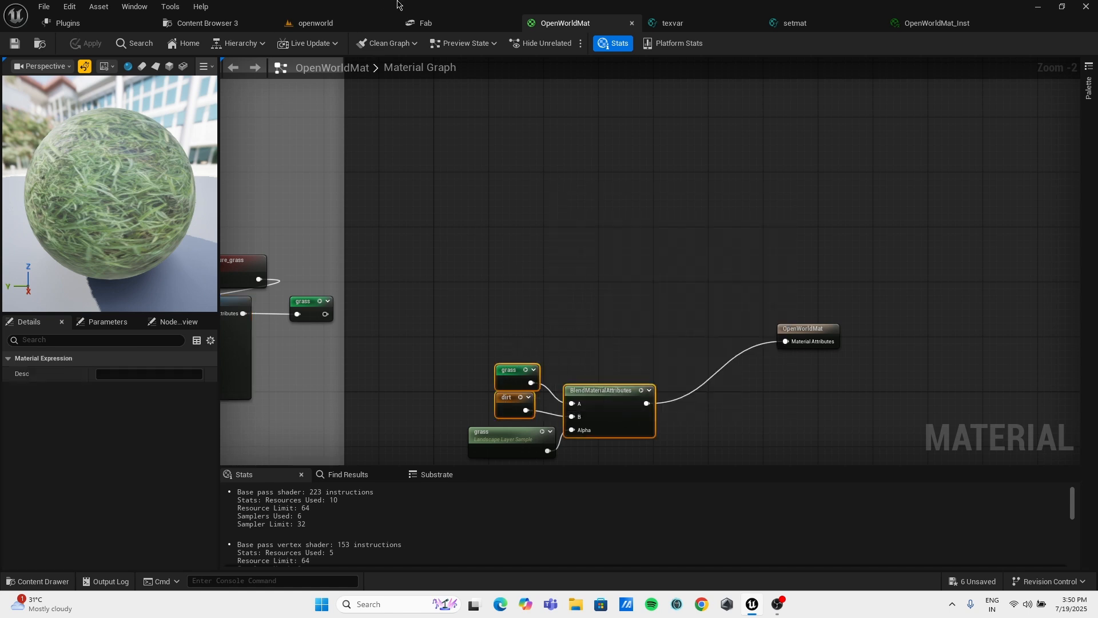
pyautogui.hotkey('ctrl', 'v')
pyautogui.moveTo(624, 143); pyautogui.dragTo(687, 143)
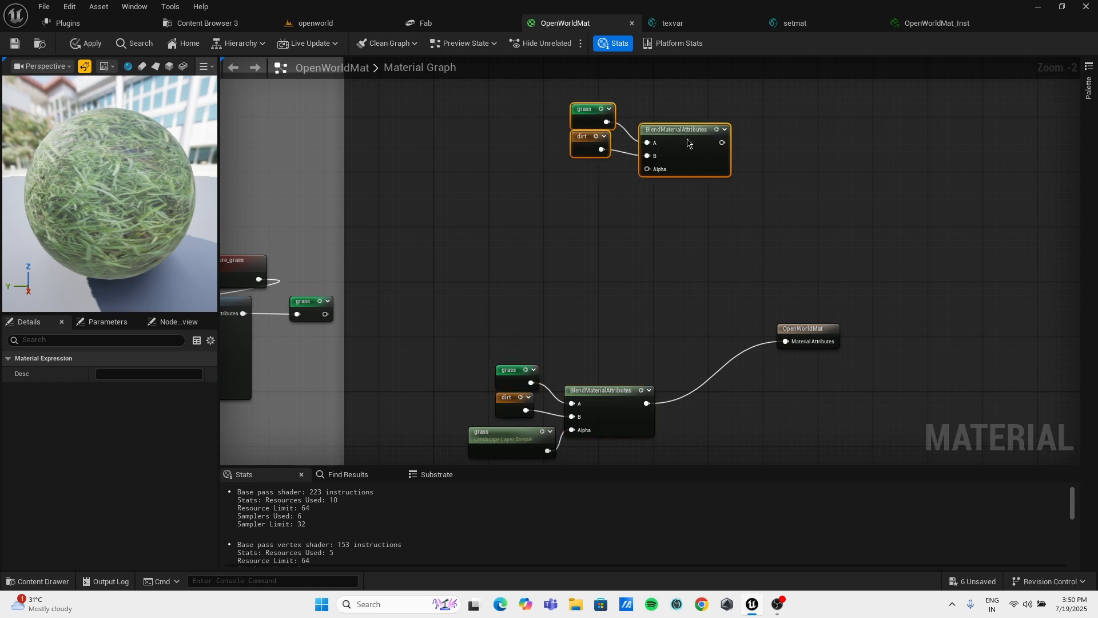
# Add a SlopeMask node below the duplicated nodes and connect its Result to the copied BlendMaterialAttributes node's Alpha.
pyautogui.rightClick(541, 235)
pyautogui.write('slo')
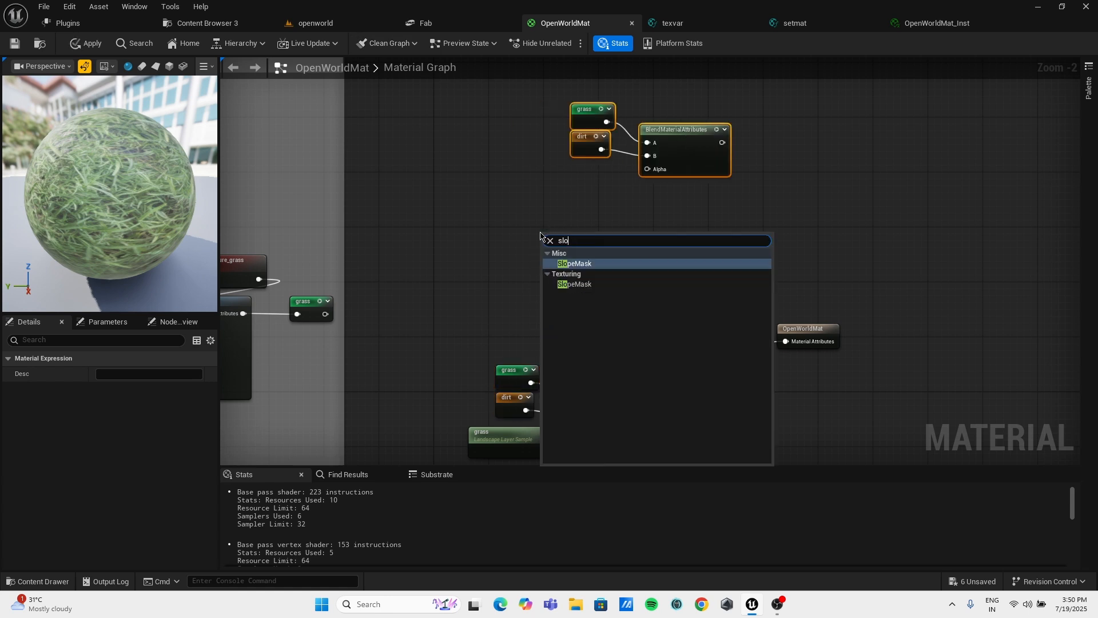
pyautogui.press('Return')
pyautogui.scroll(2, 590, 212)
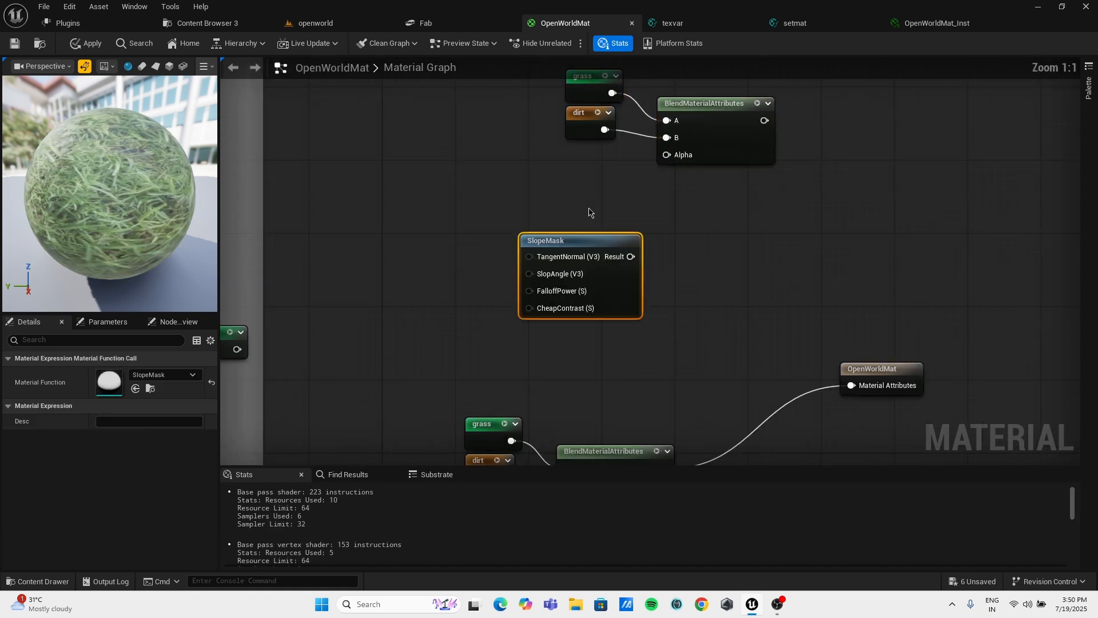
pyautogui.moveTo(565, 237); pyautogui.dragTo(556, 200)
pyautogui.moveTo(621, 219); pyautogui.dragTo(680, 165)
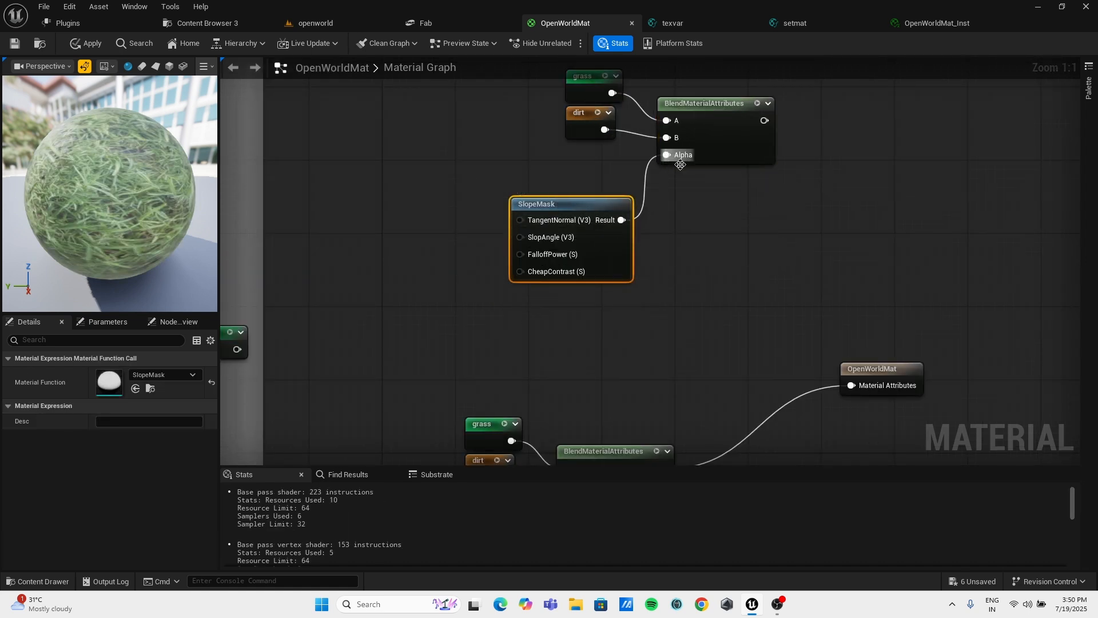
# Promote SlopeMask's FalloffPower input to a parameter named FalloffPower1 and place it beside the SlopeMask node.
pyautogui.rightClick(548, 240)
pyautogui.moveTo(839, 292); pyautogui.dragTo(853, 246, button='right')
pyautogui.rightClick(563, 210)
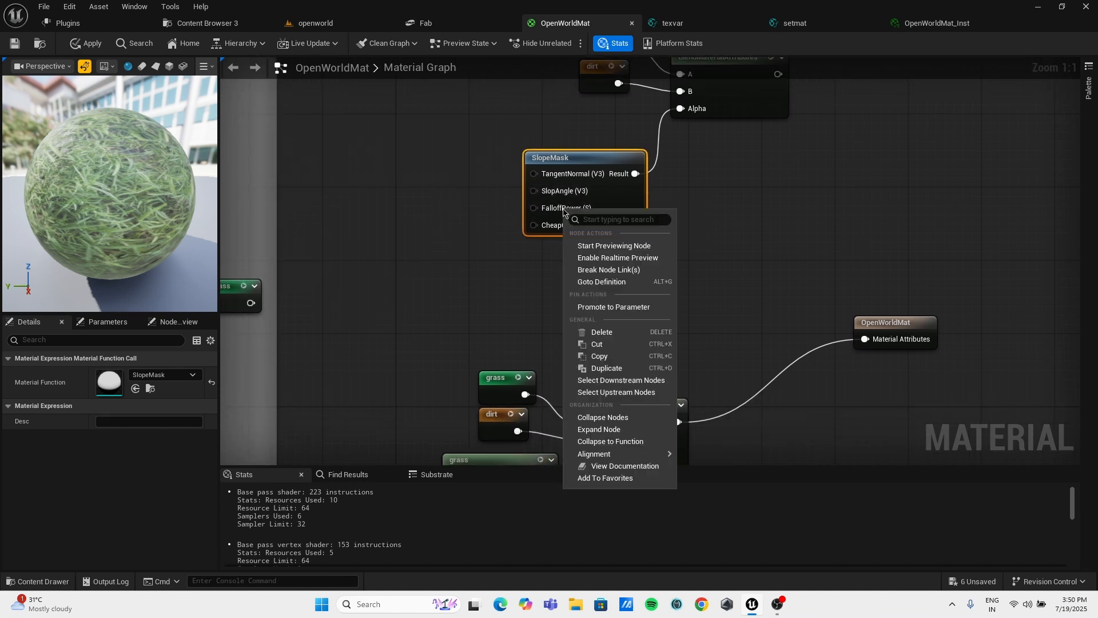
pyautogui.click(614, 307)
pyautogui.moveTo(501, 197); pyautogui.dragTo(437, 232)
pyautogui.click(158, 372)
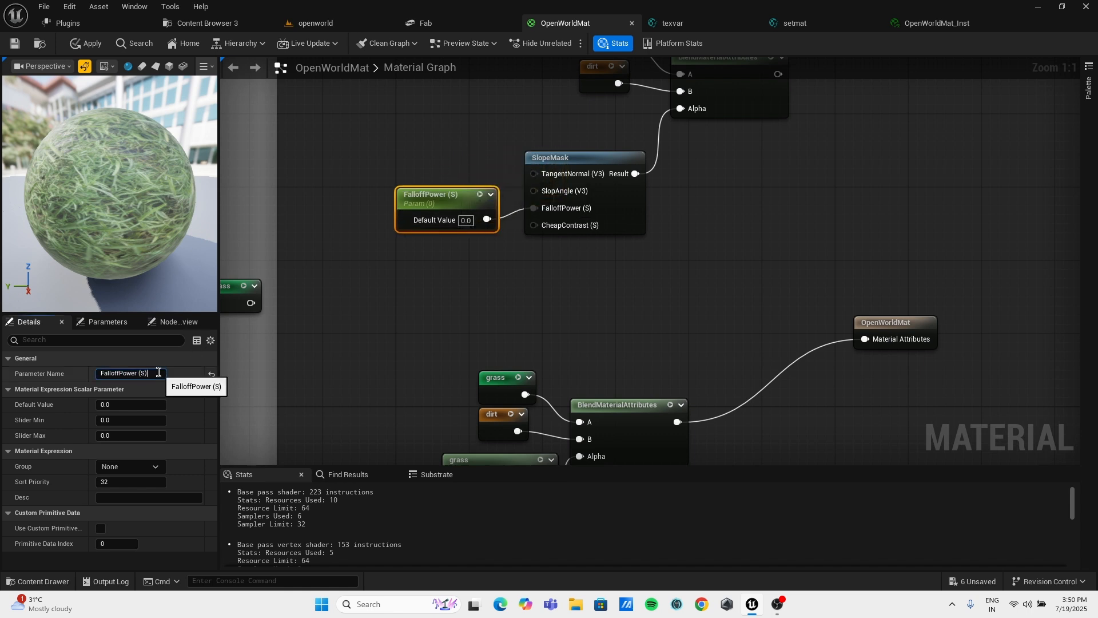
pyautogui.write('1')
pyautogui.click(351, 353)
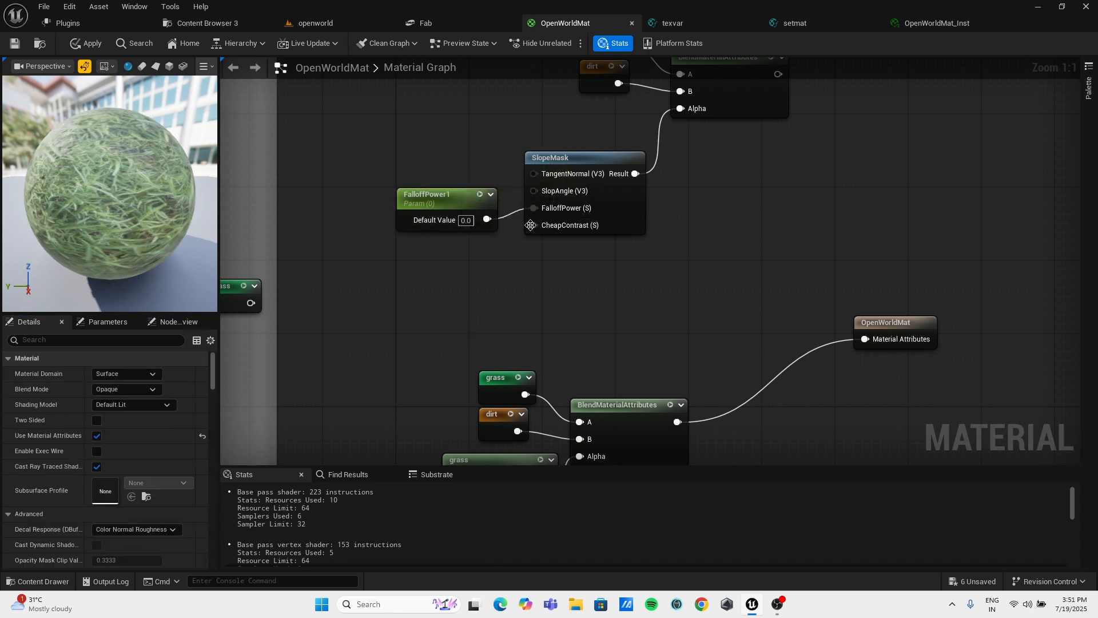
pyautogui.moveTo(450, 194); pyautogui.dragTo(458, 157)
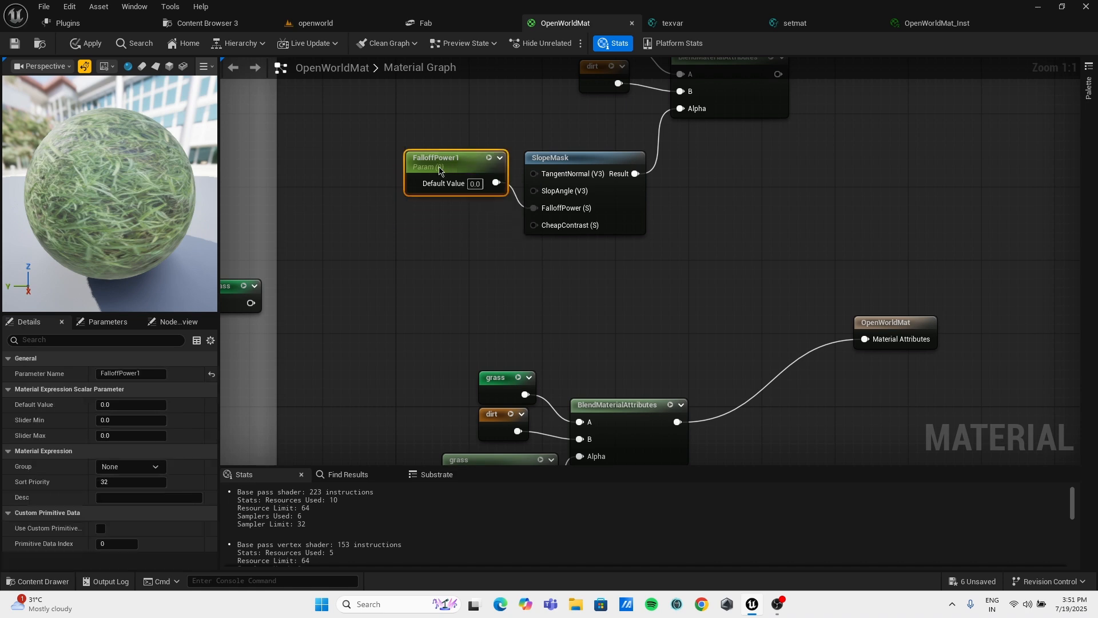
# Promote SlopeMask's CheapContrast input to a parameter named CheapContrast1 and place it below FalloffPower1.
pyautogui.rightClick(535, 232)
pyautogui.click(578, 329)
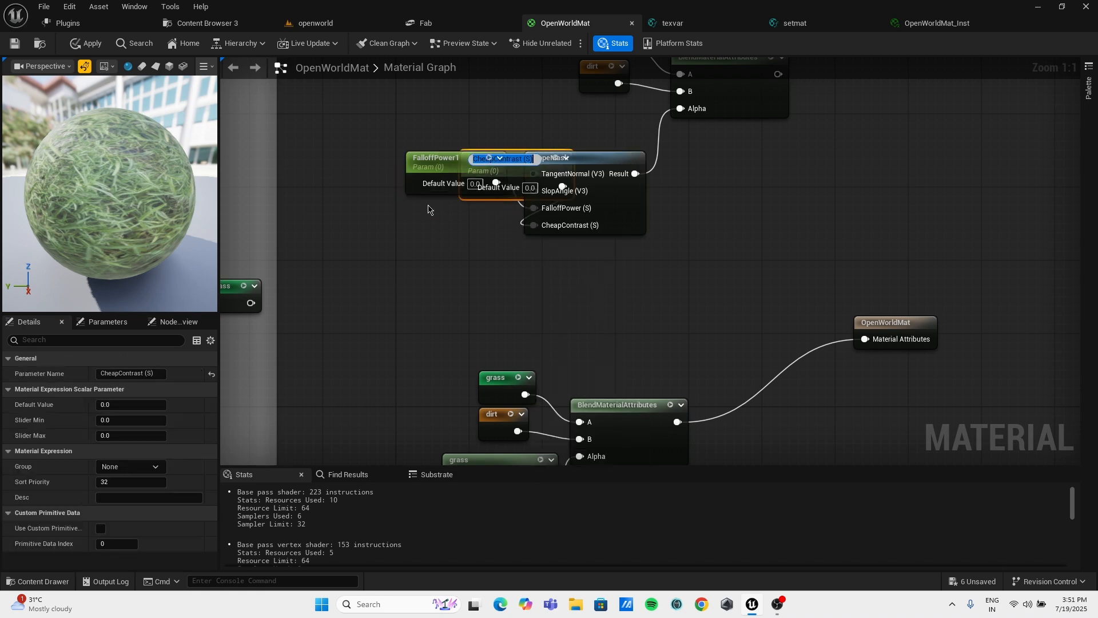
pyautogui.moveTo(522, 154); pyautogui.dragTo(463, 204)
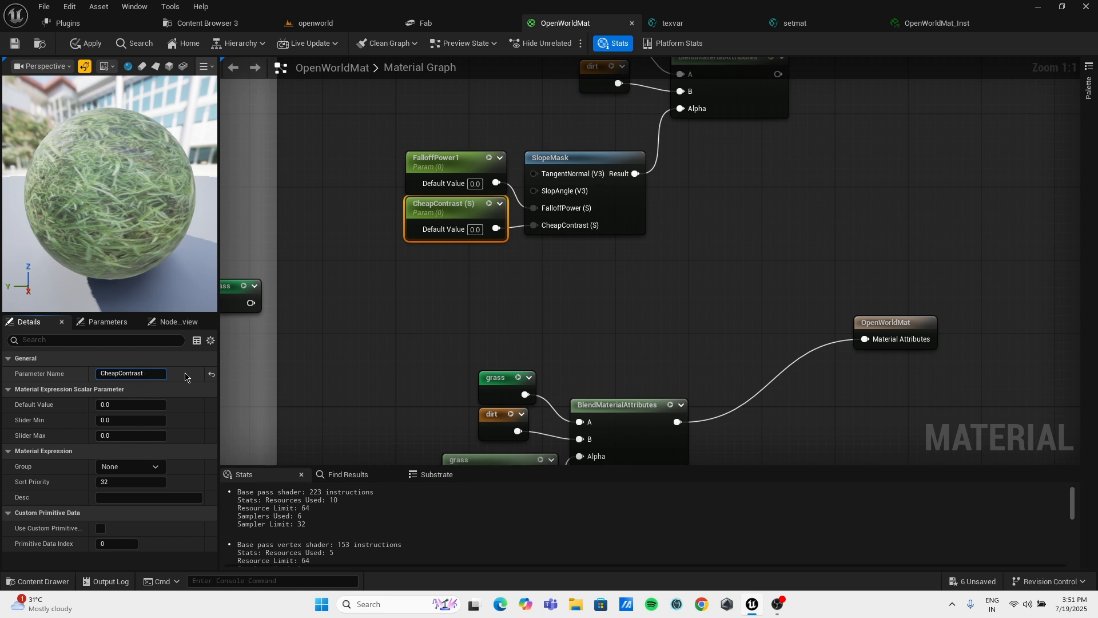
pyautogui.click(572, 262)
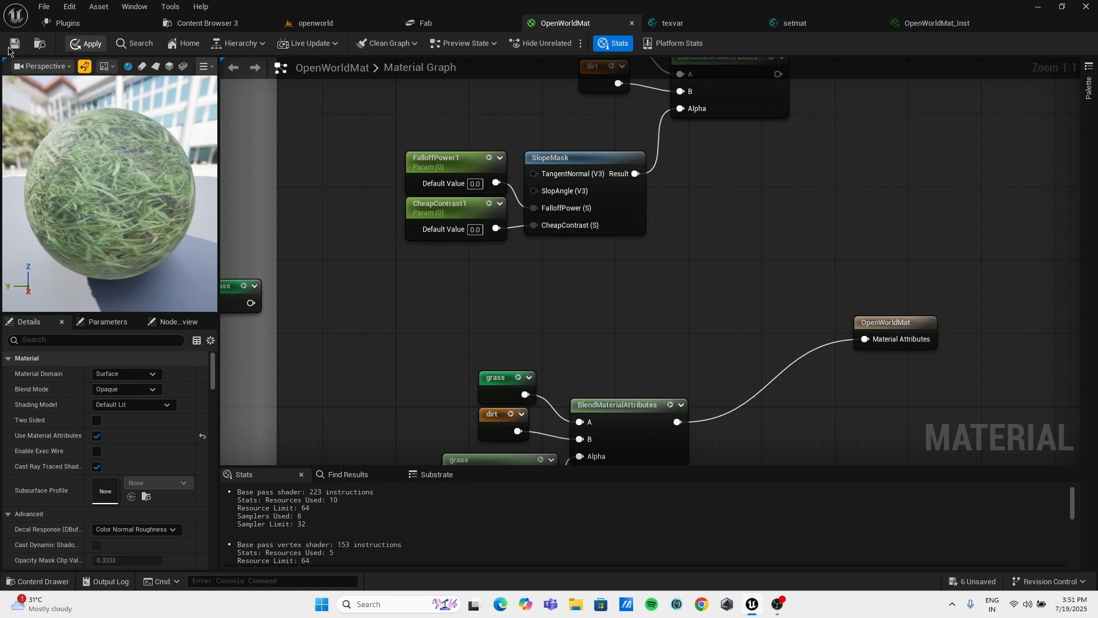
# Duplicate the lower BlendMaterialAttributes node and its grass landscape layer sample, placing the copies near the OpenWorldMat output node.
pyautogui.press('Home')
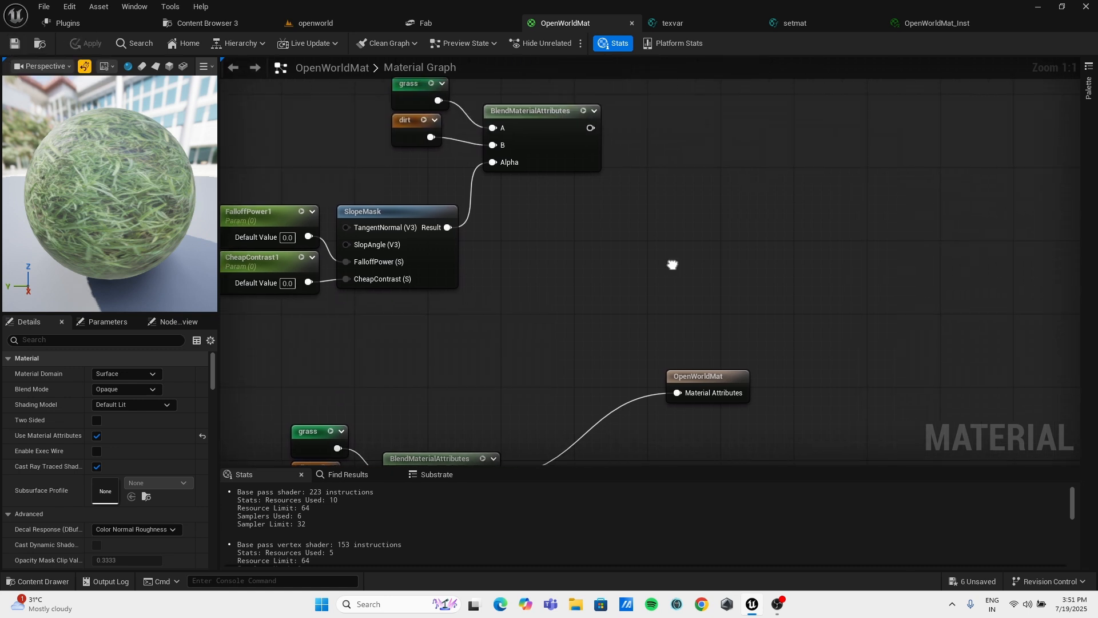
pyautogui.rightClick(566, 343)
pyautogui.moveTo(513, 229); pyautogui.dragTo(691, 197, button='right')
pyautogui.moveTo(446, 313); pyautogui.dragTo(570, 184, button='right')
pyautogui.click(428, 292)
pyautogui.moveTo(406, 242); pyautogui.dragTo(442, 286)
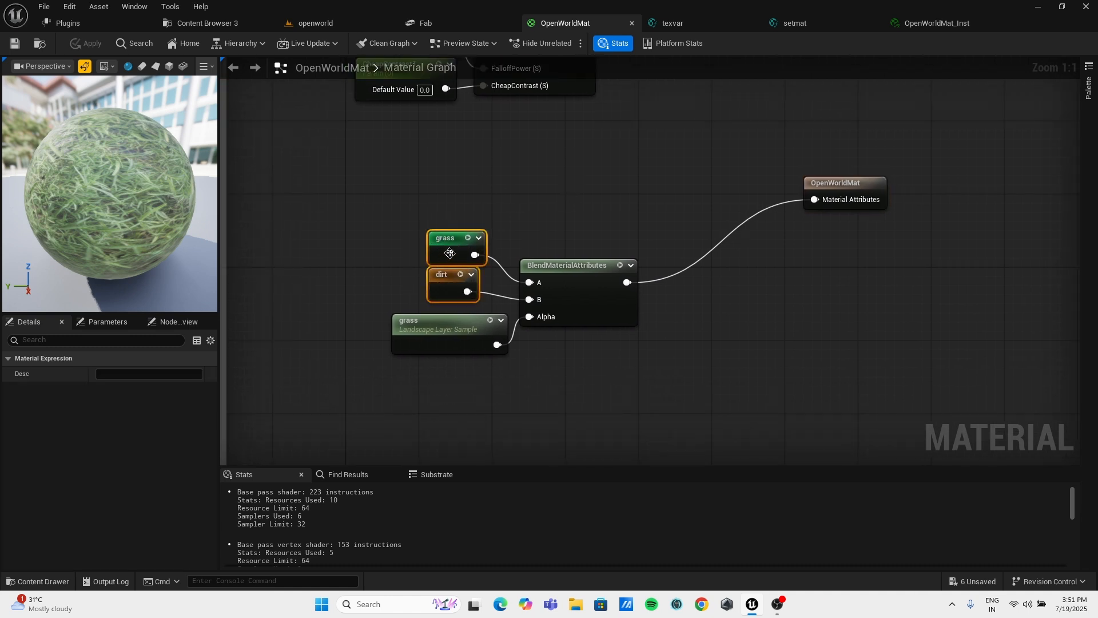
pyautogui.moveTo(665, 269); pyautogui.dragTo(558, 279, button='right')
pyautogui.moveTo(617, 251); pyautogui.dragTo(531, 278, button='right')
pyautogui.click(349, 299)
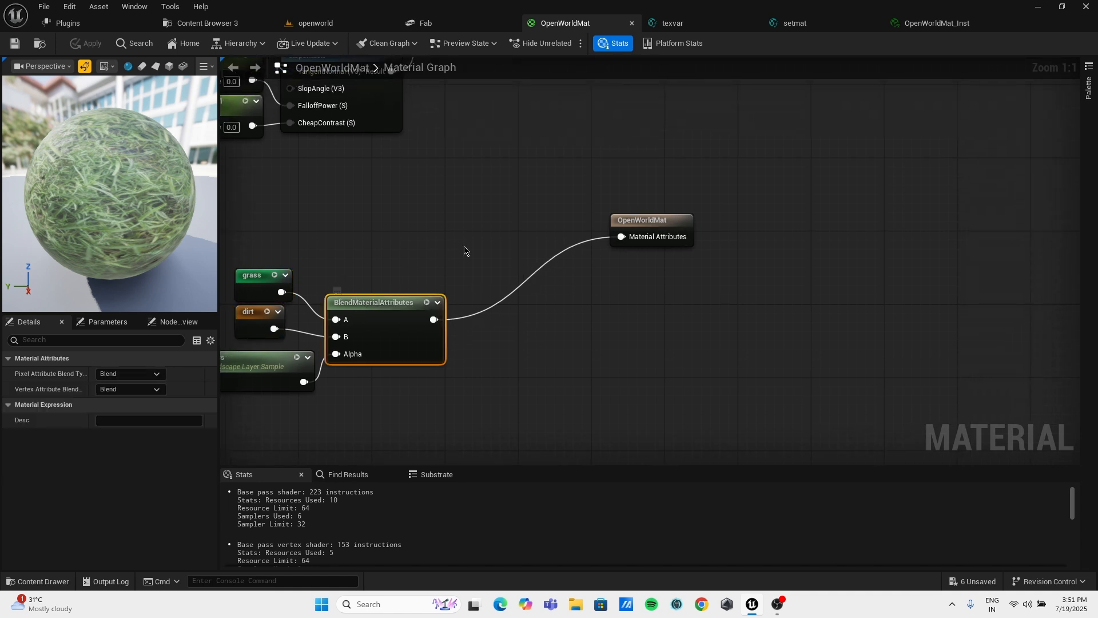
pyautogui.hotkey('ctrl', 'd')
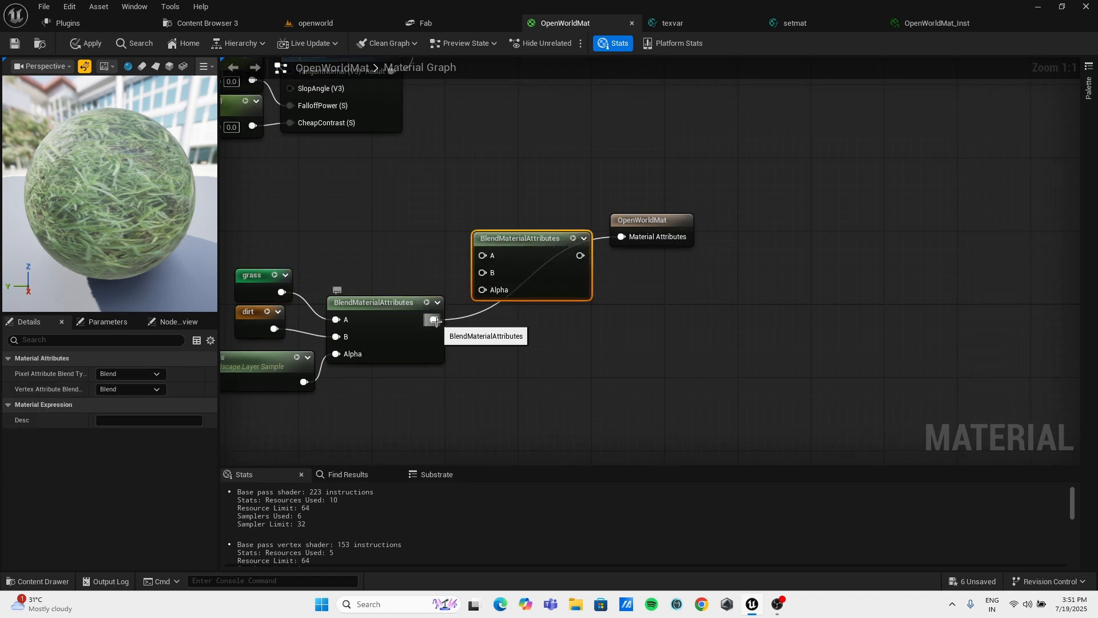
pyautogui.click(287, 370)
pyautogui.hotkey('ctrl', 'd')
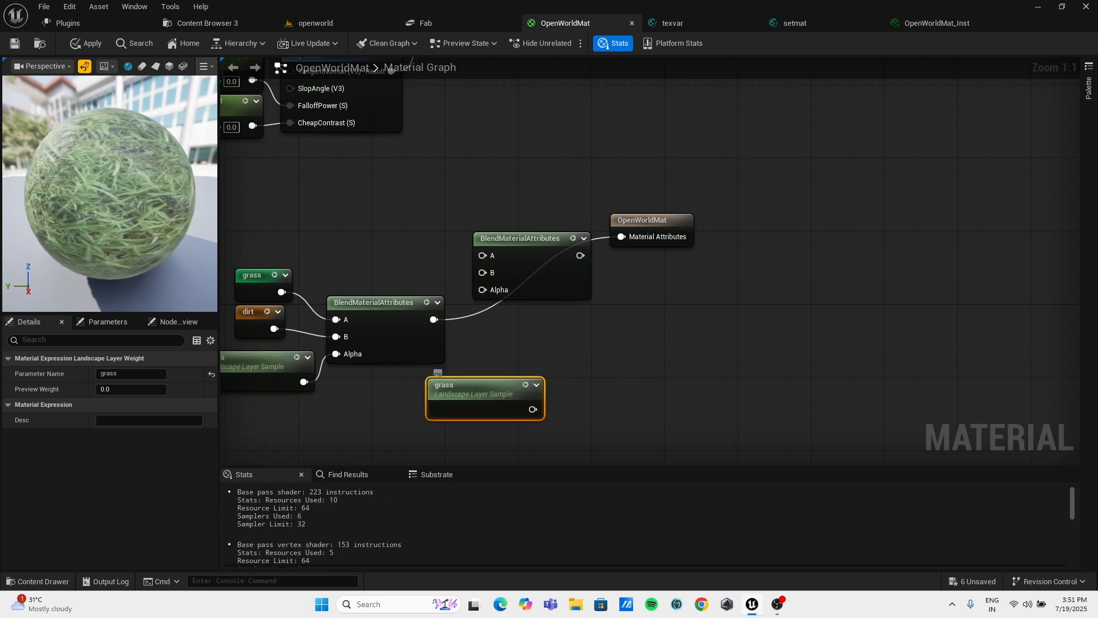
# Delete the grass and dirt reroute nodes feeding A and B of the lower BlendMaterialAttributes node.
pyautogui.moveTo(429, 381); pyautogui.dragTo(508, 362, button='right')
pyautogui.click(326, 294)
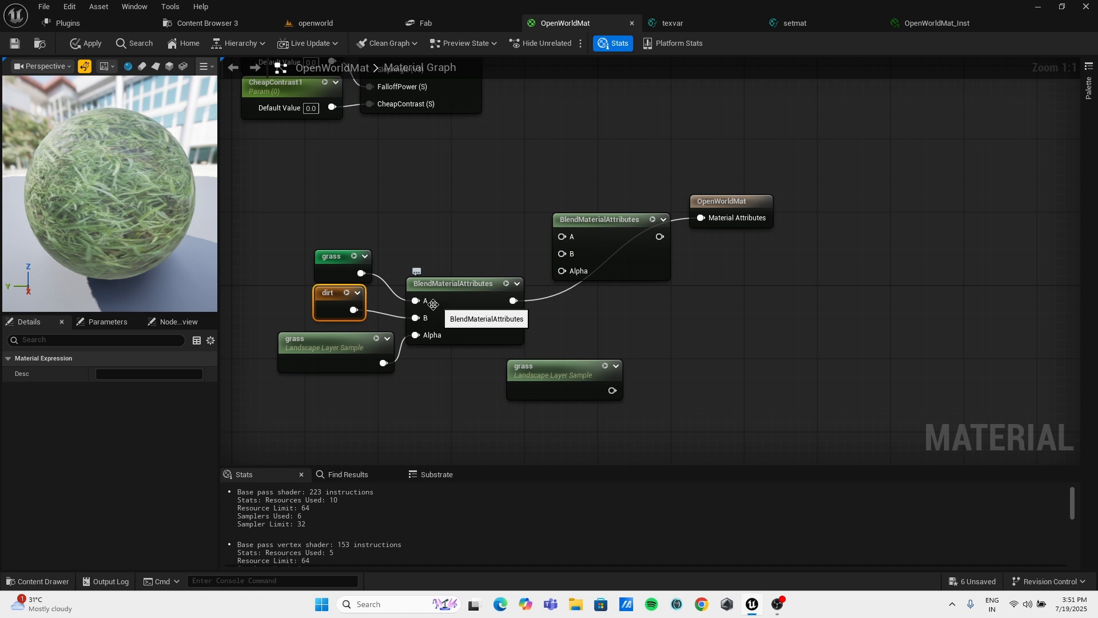
pyautogui.click(319, 262)
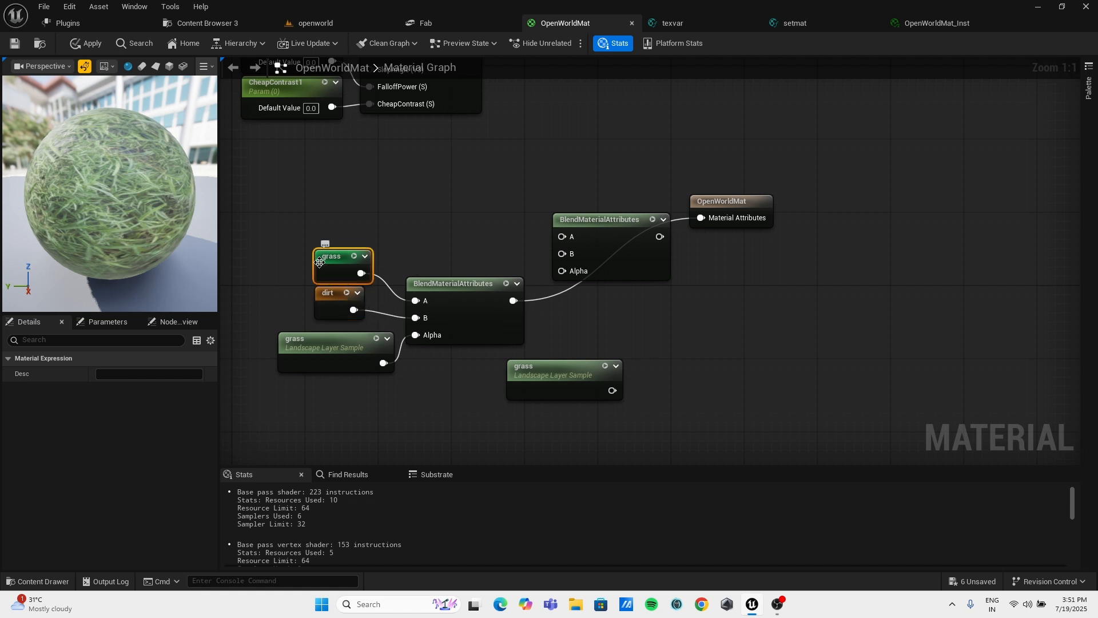
pyautogui.press('Delete')
pyautogui.click(334, 290)
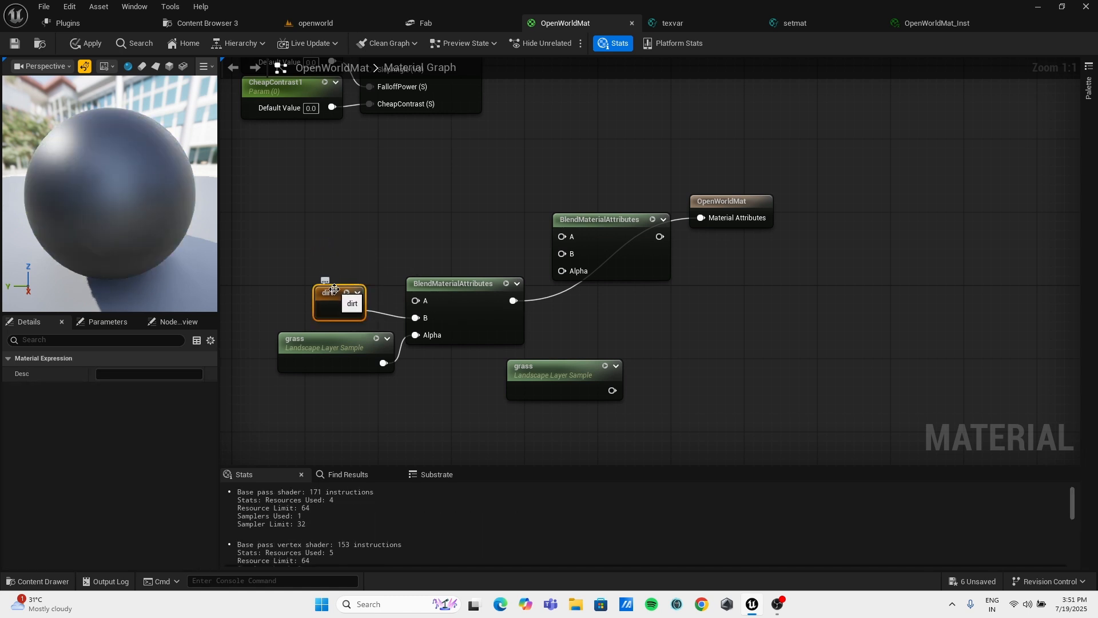
pyautogui.press('Delete')
# Add a named reroute called auto to the output of the slope-masked grass and dirt blend.
pyautogui.moveTo(400, 272); pyautogui.dragTo(436, 371, button='right')
pyautogui.scroll(-3, 452, 372)
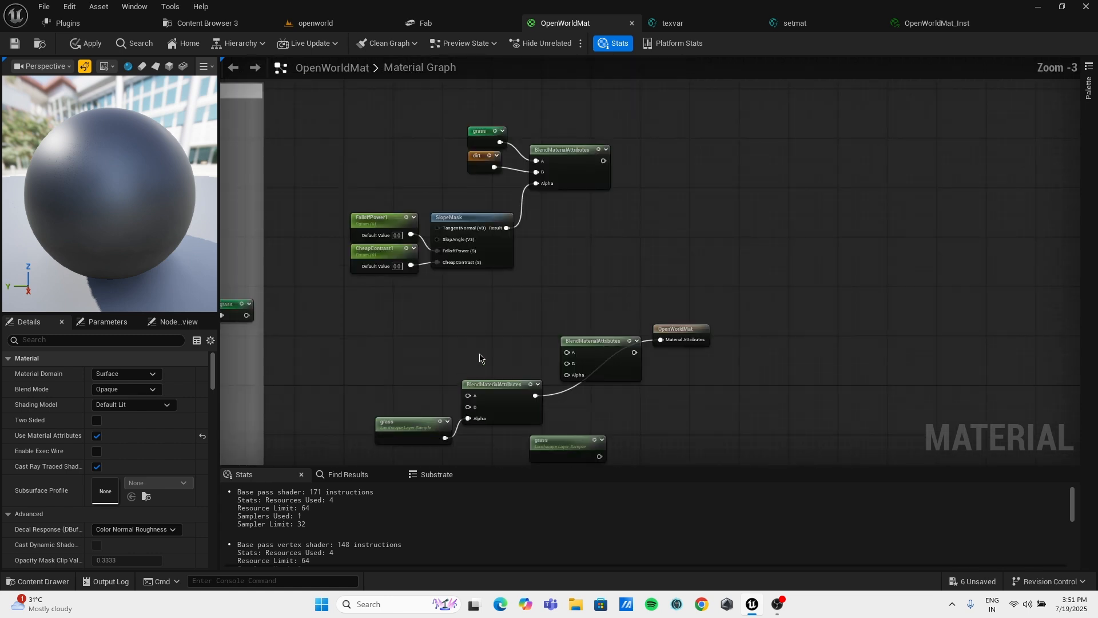
pyautogui.moveTo(604, 161); pyautogui.dragTo(645, 158)
pyautogui.write('name')
pyautogui.press('Return')
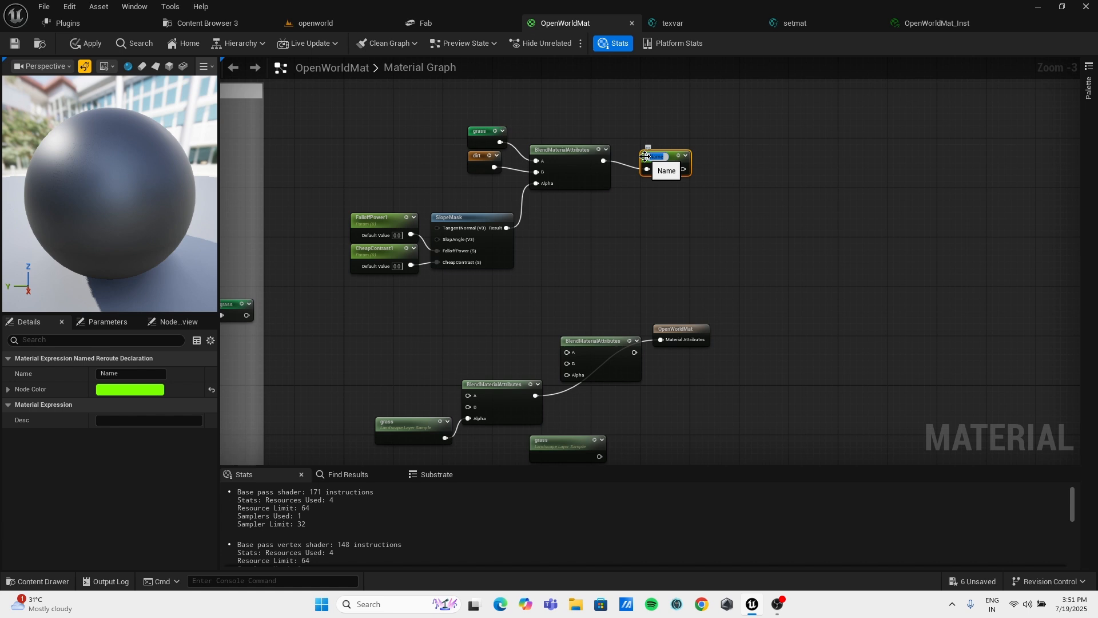
pyautogui.write('auto')
pyautogui.press('Return')
# Feed the auto named reroute into input A of the first lower BlendMaterialAttributes node.
pyautogui.scroll(4, 711, 203)
pyautogui.moveTo(610, 403); pyautogui.dragTo(493, 319)
pyautogui.write('au')
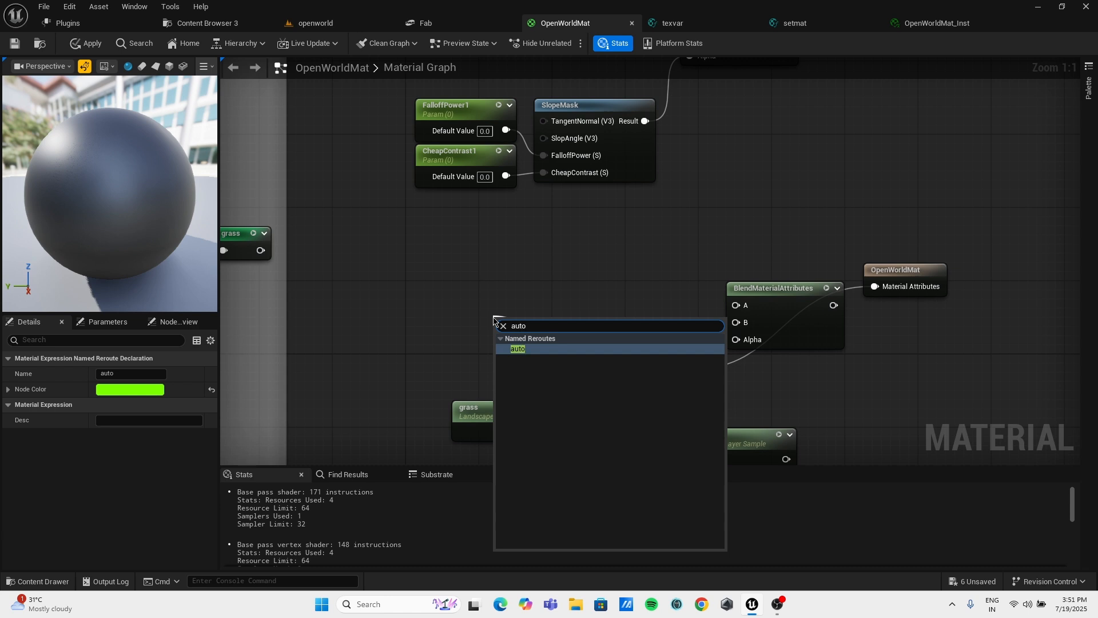
pyautogui.press('Return')
# Feed the grass named reroute into input B of the same blend and place it below the auto node.
pyautogui.moveTo(591, 388); pyautogui.dragTo(532, 386)
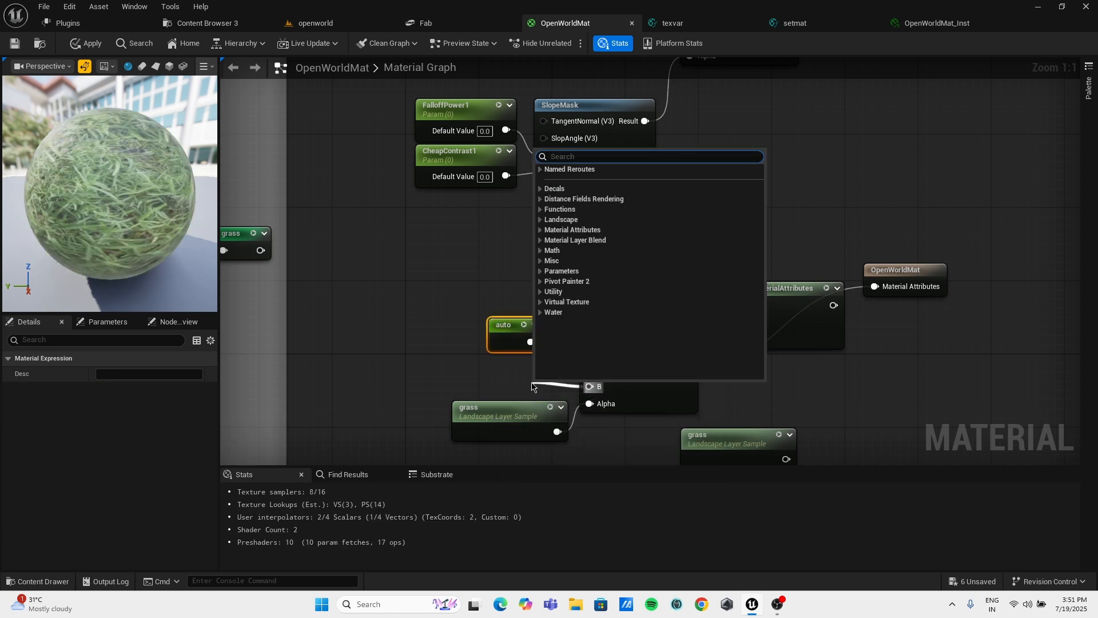
pyautogui.write('grass')
pyautogui.press('Return')
pyautogui.moveTo(545, 382); pyautogui.dragTo(508, 365)
# Set the parameter name of the duplicated landscape layer sample to dirt.
pyautogui.moveTo(744, 403); pyautogui.dragTo(732, 347, button='right')
pyautogui.click(719, 392)
pyautogui.click(115, 374)
pyautogui.write('dirt')
# Chain the first lower blend into input A of the second blend, and connect the second blend to OpenWorldMat's Material Attributes.
pyautogui.moveTo(737, 375); pyautogui.dragTo(586, 366, button='right')
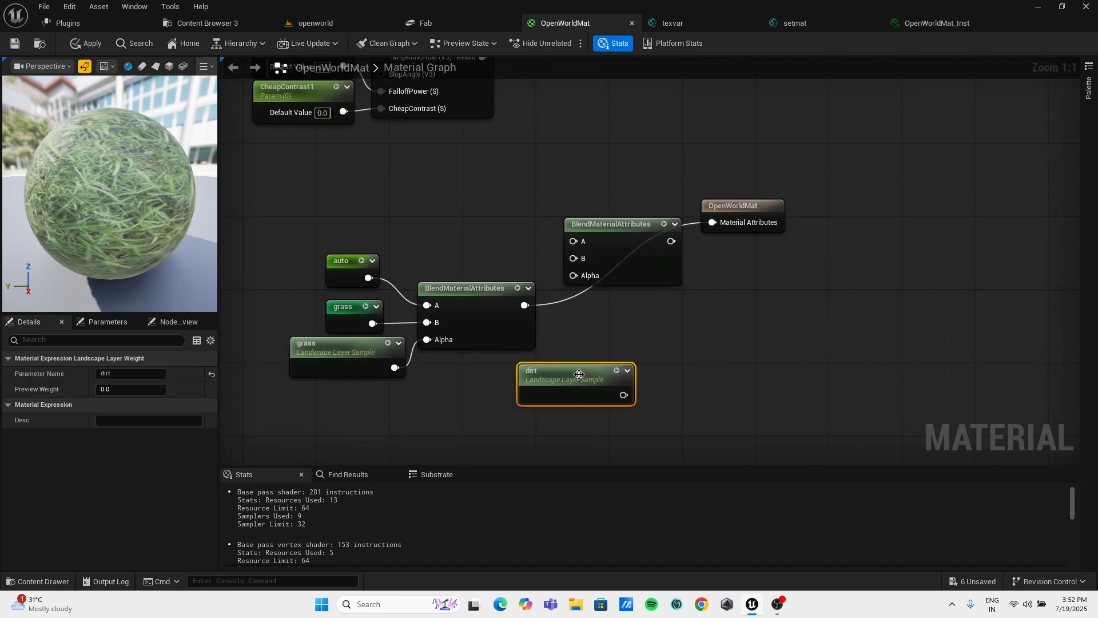
pyautogui.moveTo(597, 233); pyautogui.dragTo(615, 242)
pyautogui.moveTo(524, 305); pyautogui.dragTo(592, 284)
pyautogui.moveTo(690, 250); pyautogui.dragTo(715, 223)
pyautogui.keyDown('ctrl'); pyautogui.moveTo(591, 284); pyautogui.dragTo(592, 268); pyautogui.keyUp('ctrl')
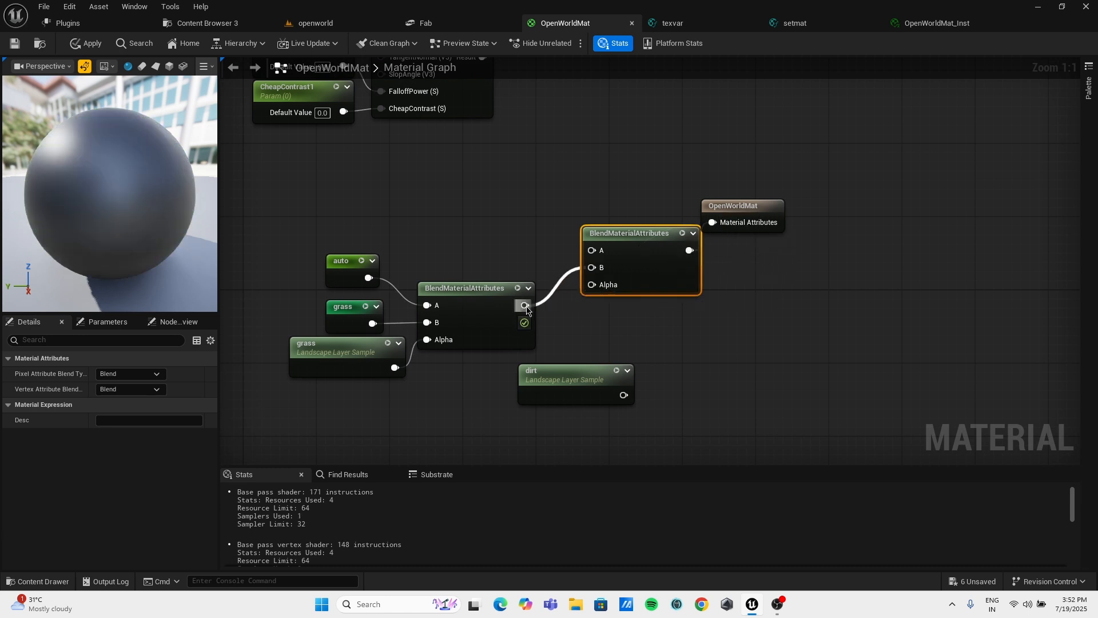
# Connect the dirt layer sample to the second blend's Alpha and feed the dirt named reroute into its input B.
pyautogui.moveTo(571, 380); pyautogui.dragTo(572, 371)
pyautogui.moveTo(627, 394); pyautogui.dragTo(591, 285)
pyautogui.moveTo(525, 304); pyautogui.dragTo(535, 228)
pyautogui.write('dit')
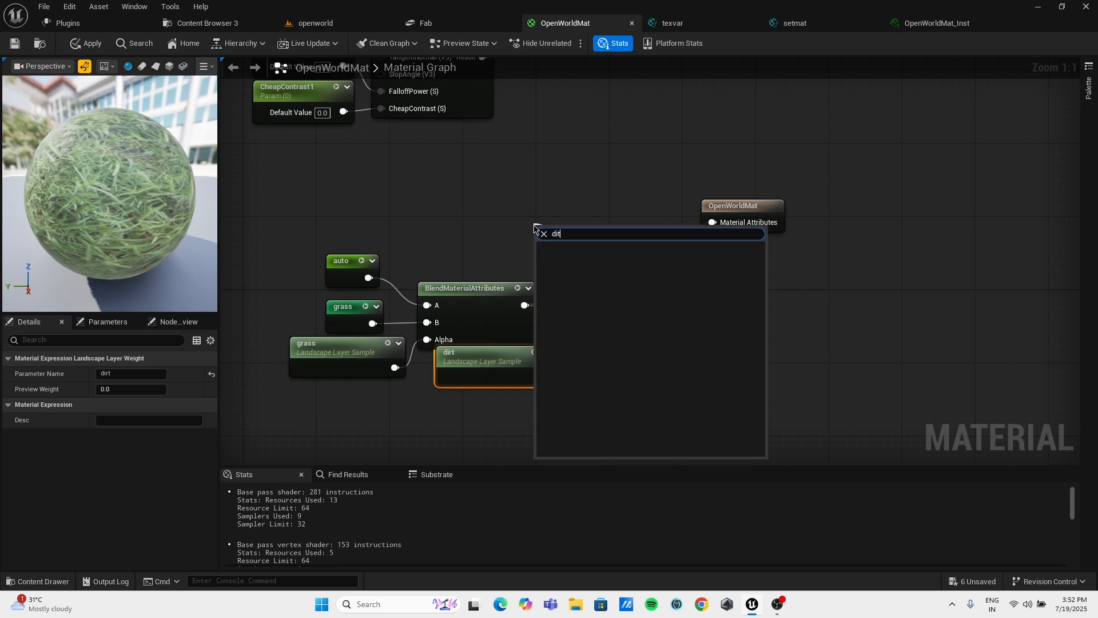
pyautogui.press('BackSpace')
pyautogui.write('rt')
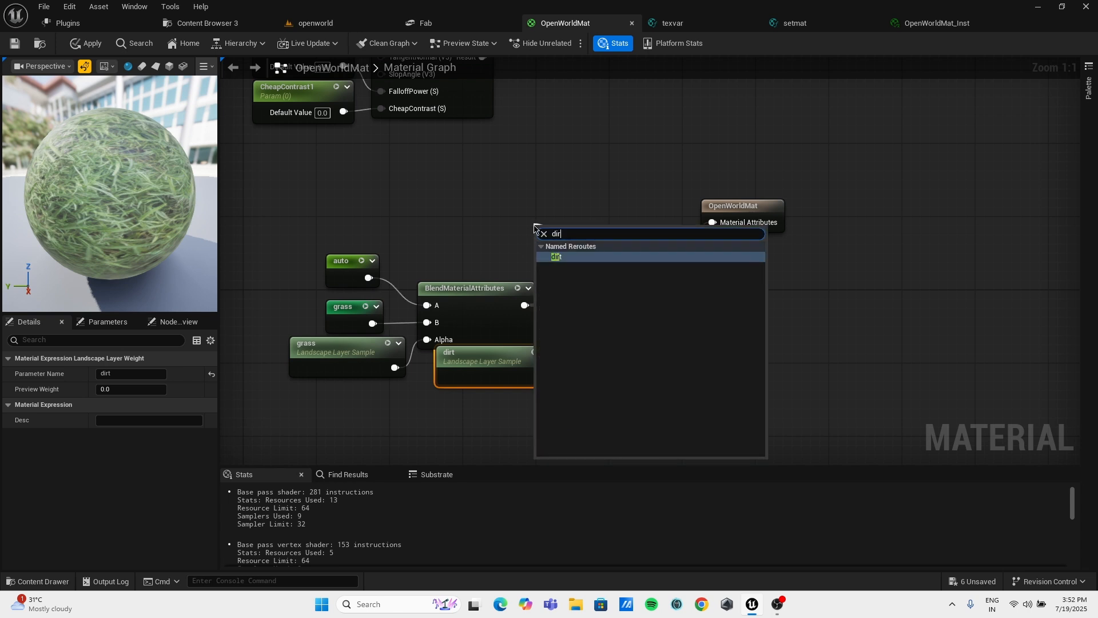
pyautogui.press('Return')
pyautogui.moveTo(534, 225); pyautogui.dragTo(464, 238)
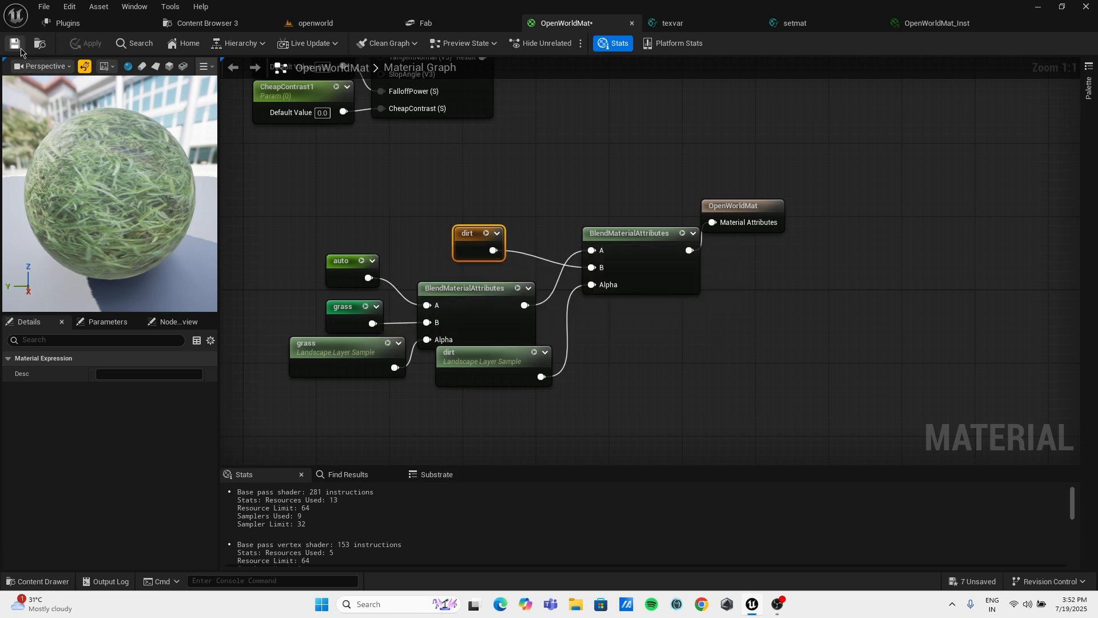
# Check the landscape in the openworld level, and enable the CheapContrast1 and FalloffPower1 overrides in OpenWorldMat_Inst.
pyautogui.click(316, 23)
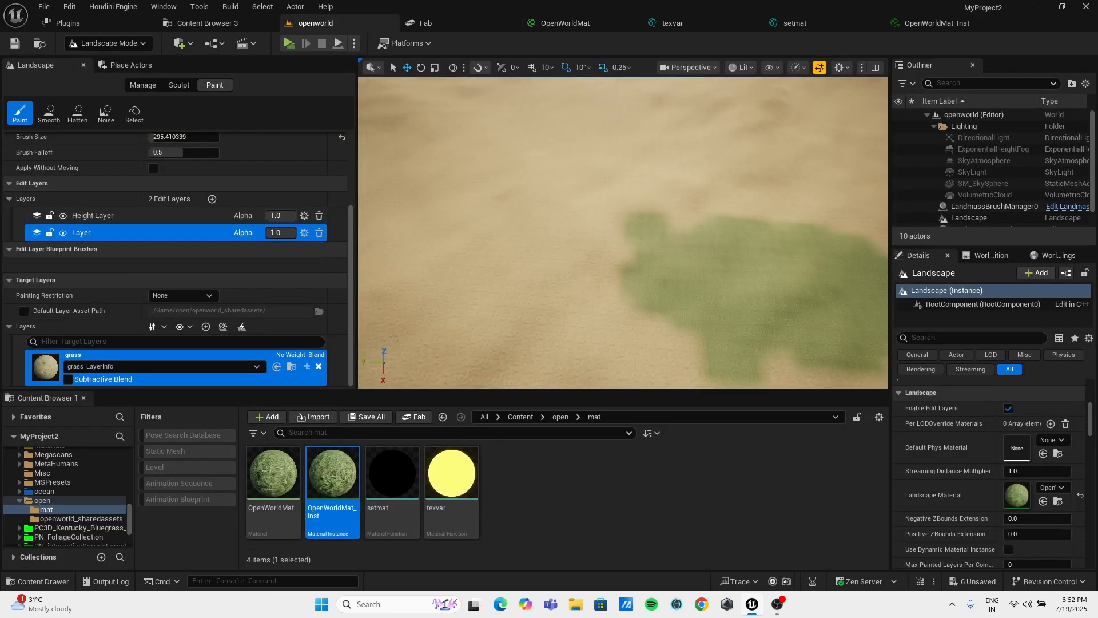
pyautogui.press('w')
pyautogui.moveTo(623, 233); pyautogui.dragTo(578, 192, button='right')
pyautogui.press('s')
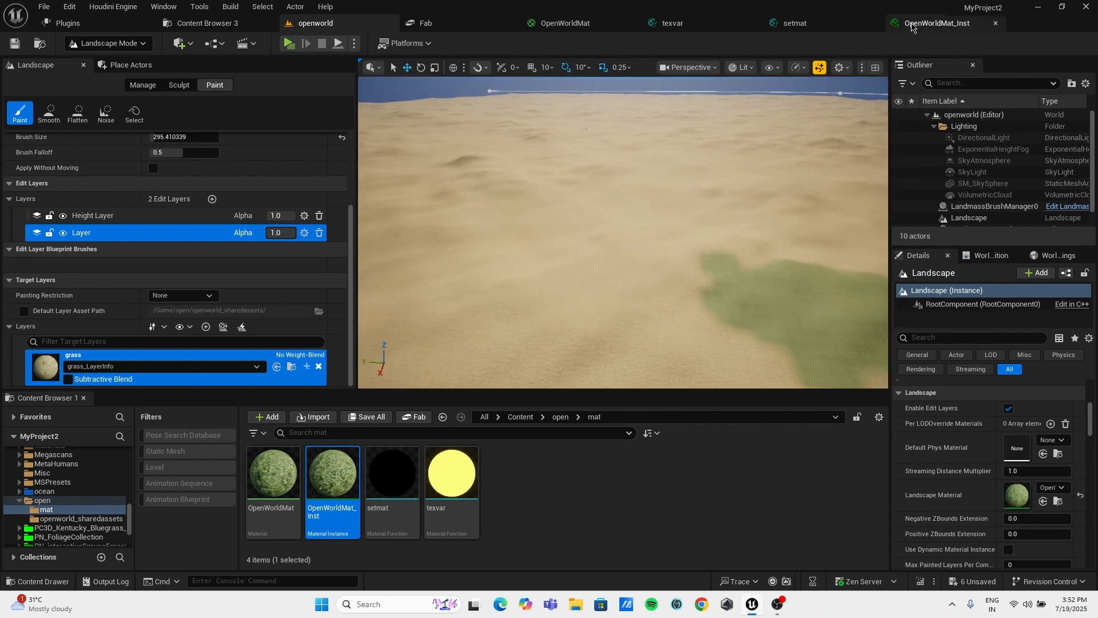
pyautogui.click(914, 26)
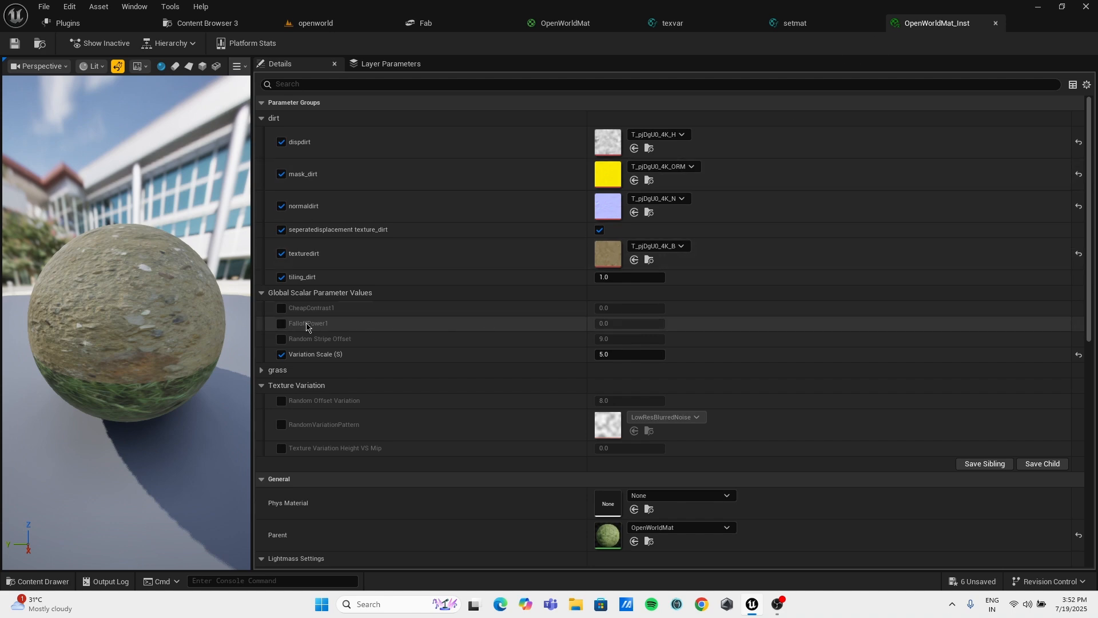
pyautogui.click(281, 308)
pyautogui.click(281, 324)
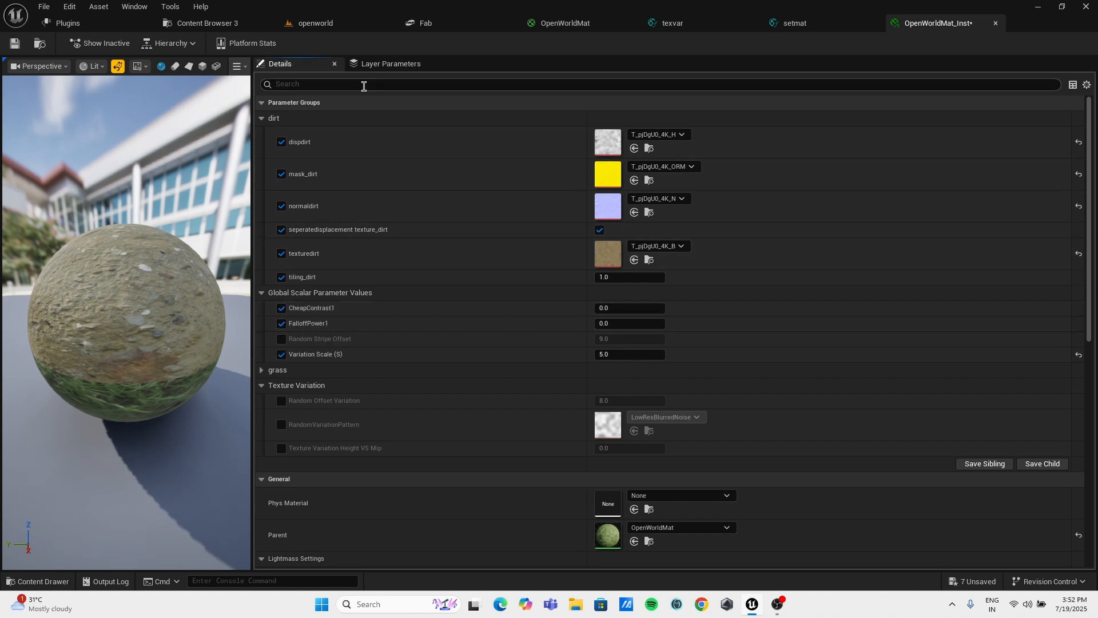
# Float the OpenWorldMat_Inst editor over the openworld level and set CheapContrast1 to -5.
pyautogui.moveTo(931, 26); pyautogui.dragTo(732, 95)
pyautogui.click(331, 30)
pyautogui.scroll(-3, 993, 248)
pyautogui.scroll(-2, 1001, 249)
pyautogui.moveTo(1001, 248); pyautogui.dragTo(999, 253)
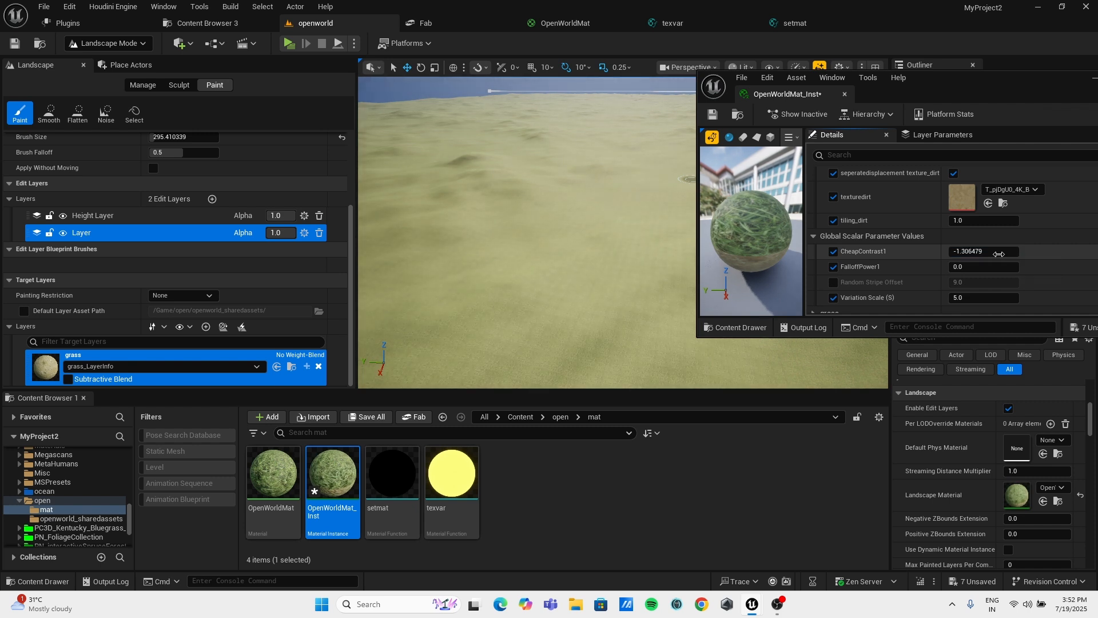
pyautogui.click(999, 254)
pyautogui.write('-5')
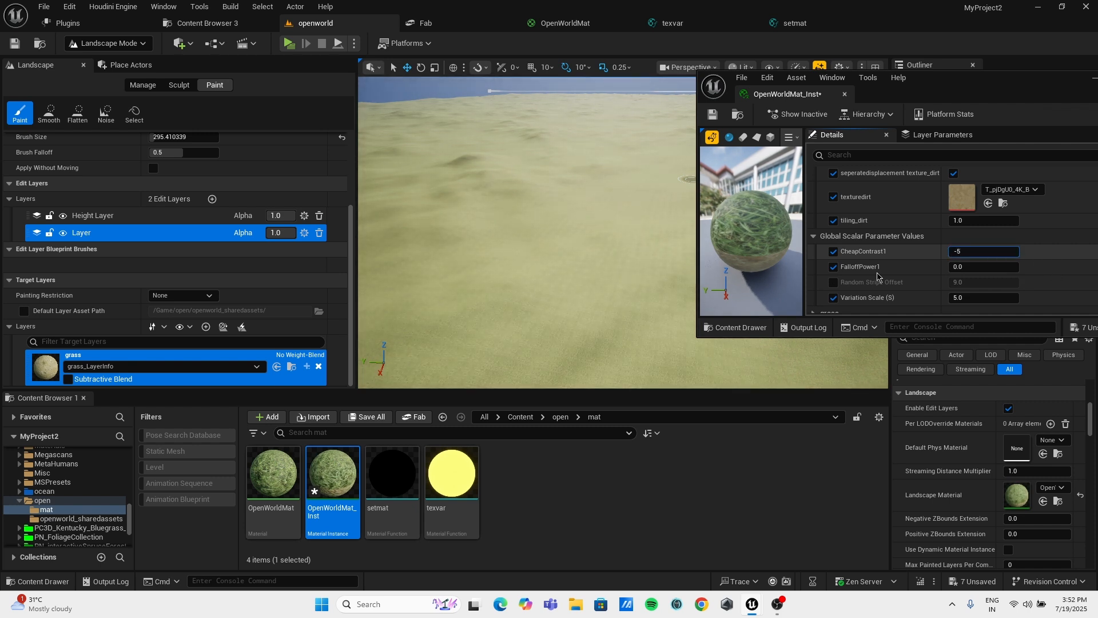
pyautogui.press('Return')
# Try FalloffPower1 values of 3, 10 and 20 while inspecting the landscape slopes.
pyautogui.click(962, 268)
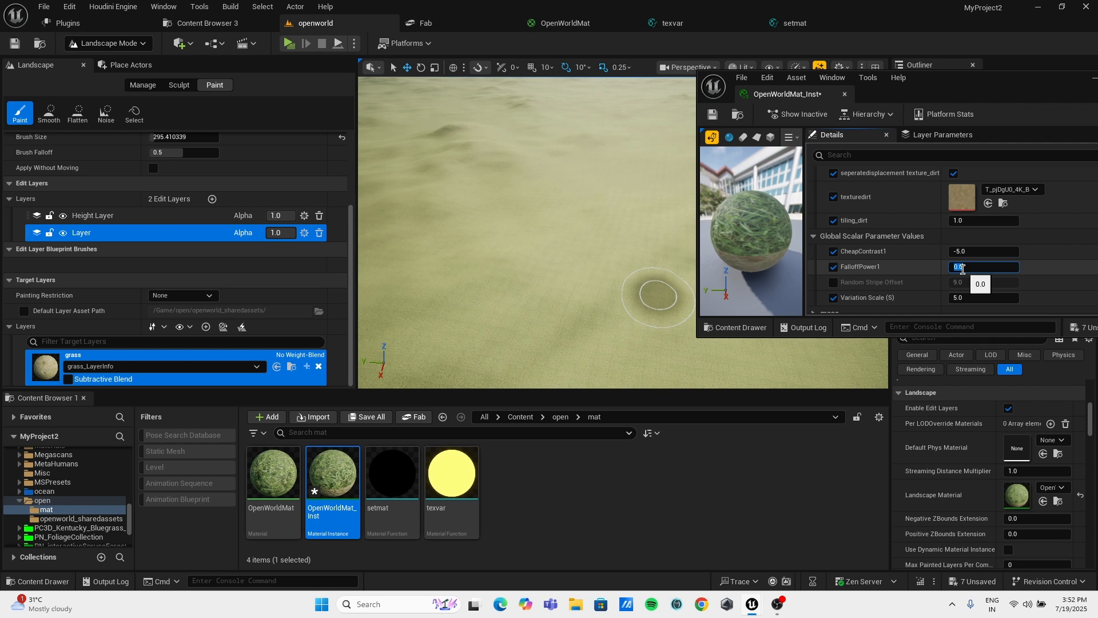
pyautogui.moveTo(668, 249)
pyautogui.mouseDown(button='right')
pyautogui.moveTo(658, 286)
pyautogui.moveTo(618, 240)
pyautogui.moveTo(632, 186)
pyautogui.moveTo(636, 269)
pyautogui.moveTo(515, 246)
pyautogui.mouseUp(button='right')
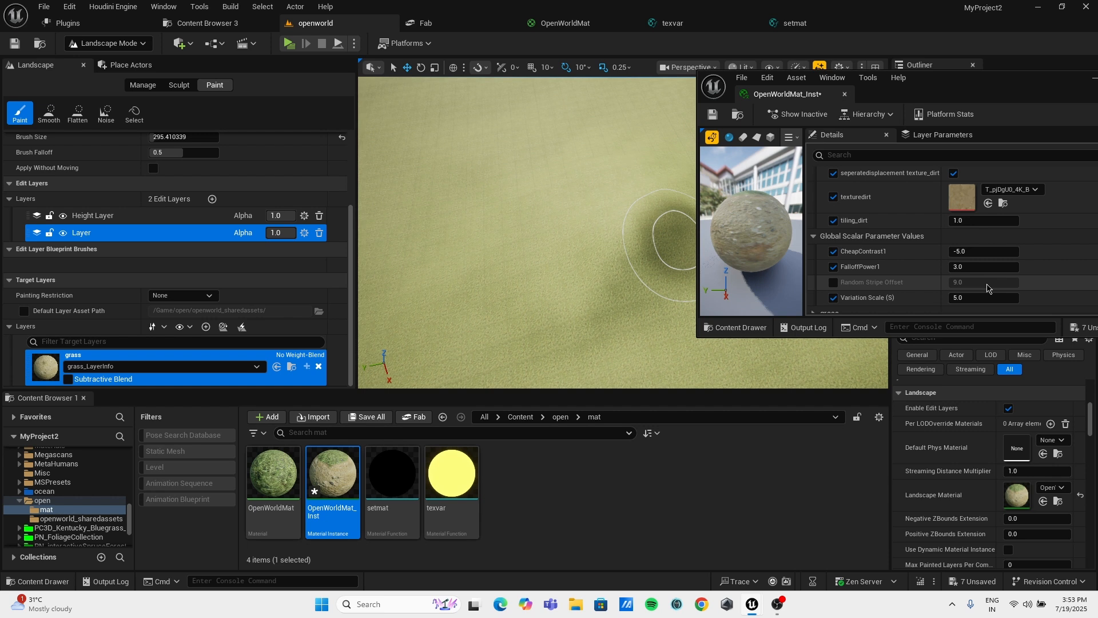
pyautogui.click(967, 266)
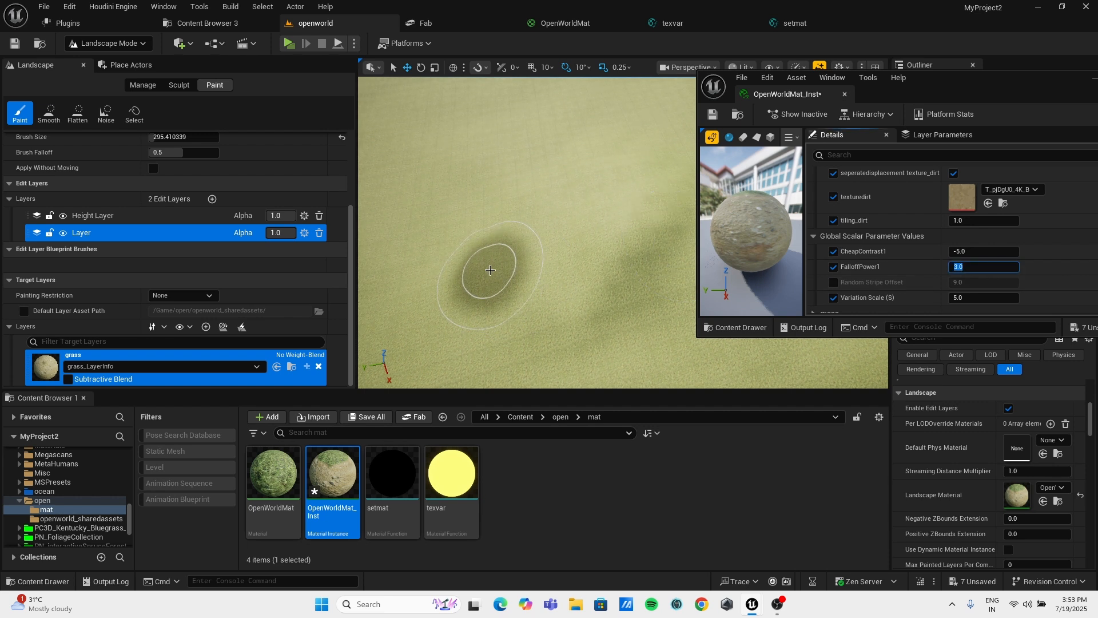
pyautogui.press('Return')
pyautogui.moveTo(509, 308)
pyautogui.mouseDown(button='right')
pyautogui.moveTo(504, 320)
pyautogui.moveTo(434, 271)
pyautogui.moveTo(429, 246)
pyautogui.moveTo(435, 309)
pyautogui.mouseUp(button='right')
pyautogui.click(977, 269)
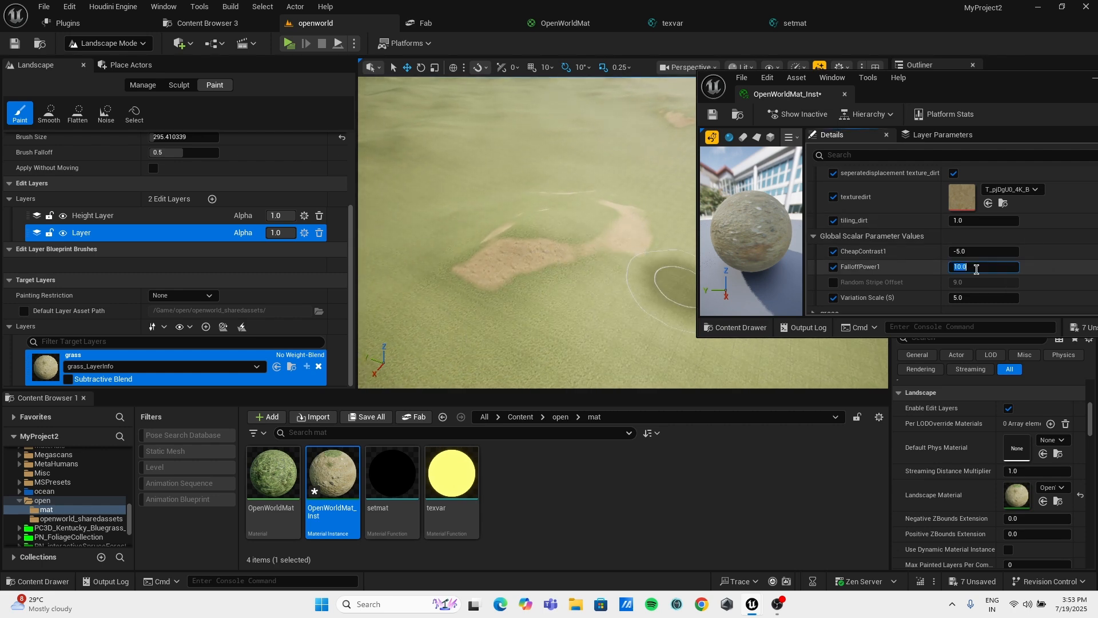
pyautogui.moveTo(453, 210); pyautogui.dragTo(511, 214, button='right')
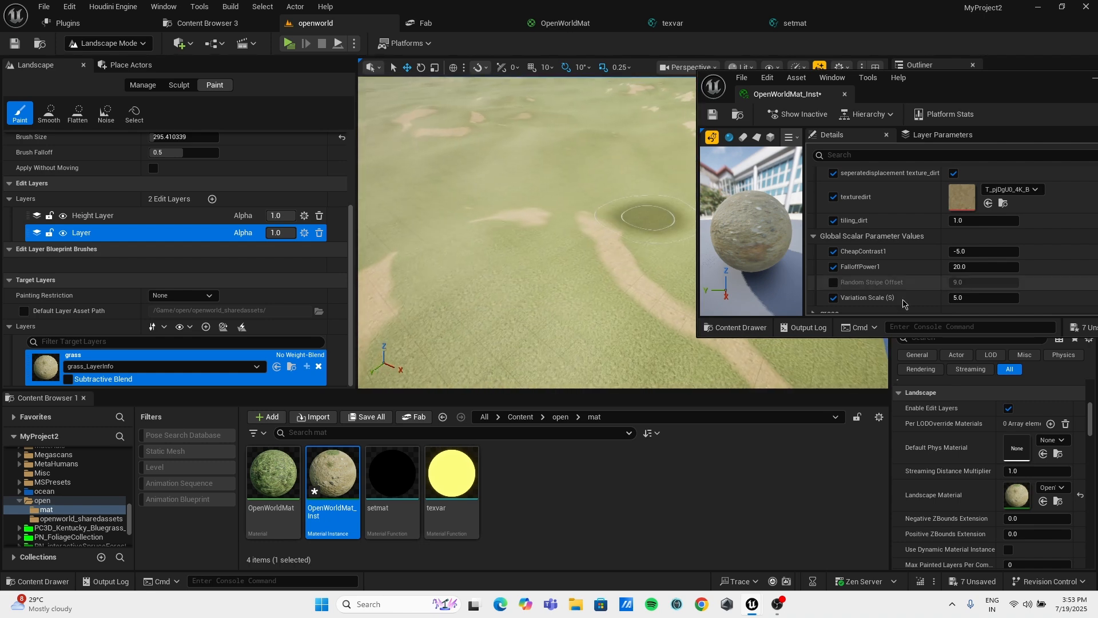
# Set FalloffPower1 to 30 and inspect the dirt distribution across the landscape.
pyautogui.click(988, 265)
pyautogui.write('30')
pyautogui.press('Return')
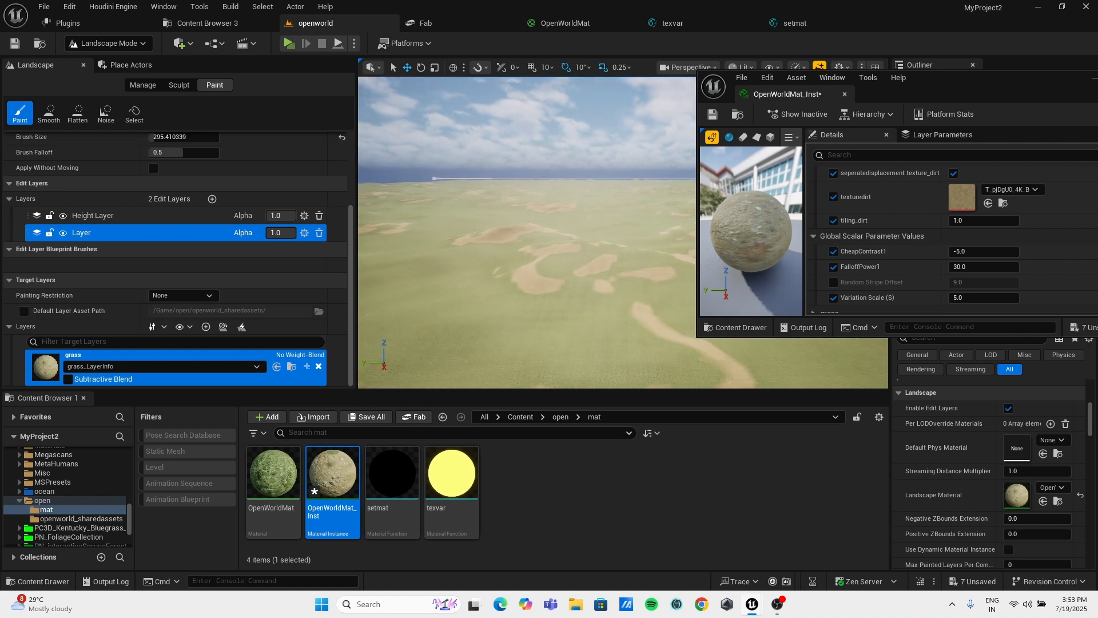
pyautogui.moveTo(401, 236)
pyautogui.mouseDown(button='right')
pyautogui.moveTo(426, 247)
pyautogui.moveTo(432, 231)
pyautogui.moveTo(401, 235)
pyautogui.mouseUp(button='right')
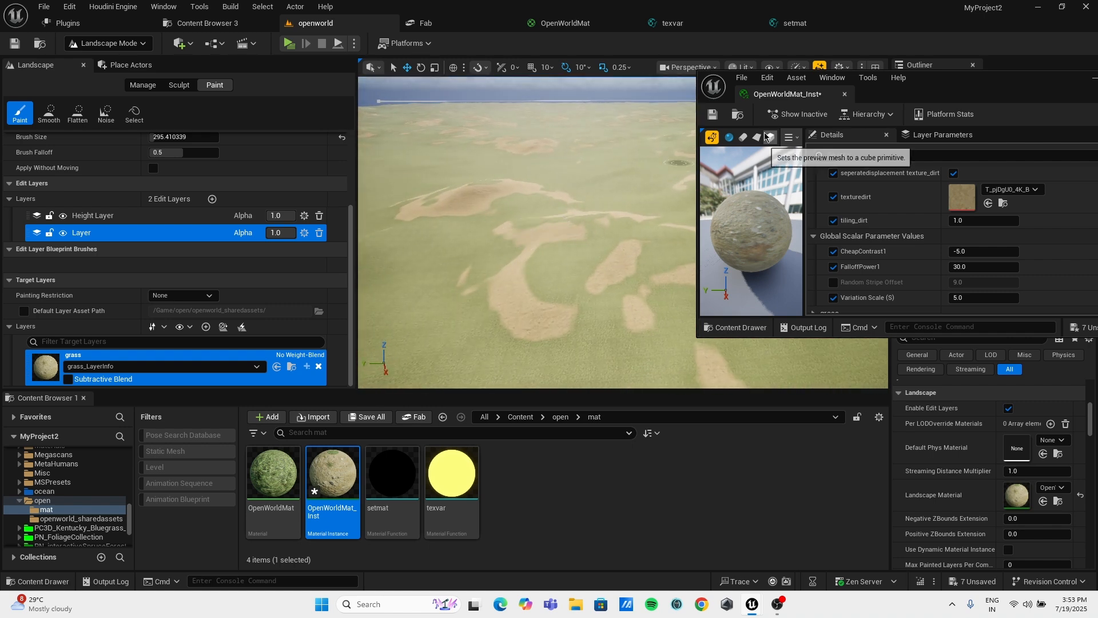
# Save the OpenWorldMat_Inst material instance and close its floating editor window.
pyautogui.click(712, 113)
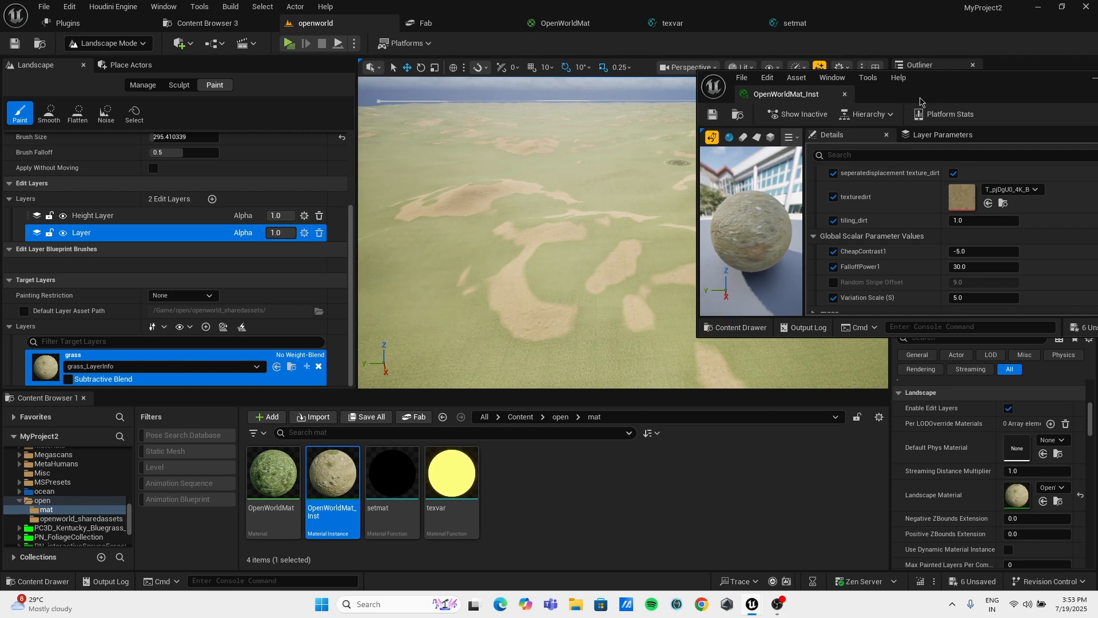
pyautogui.moveTo(781, 101); pyautogui.dragTo(623, 84)
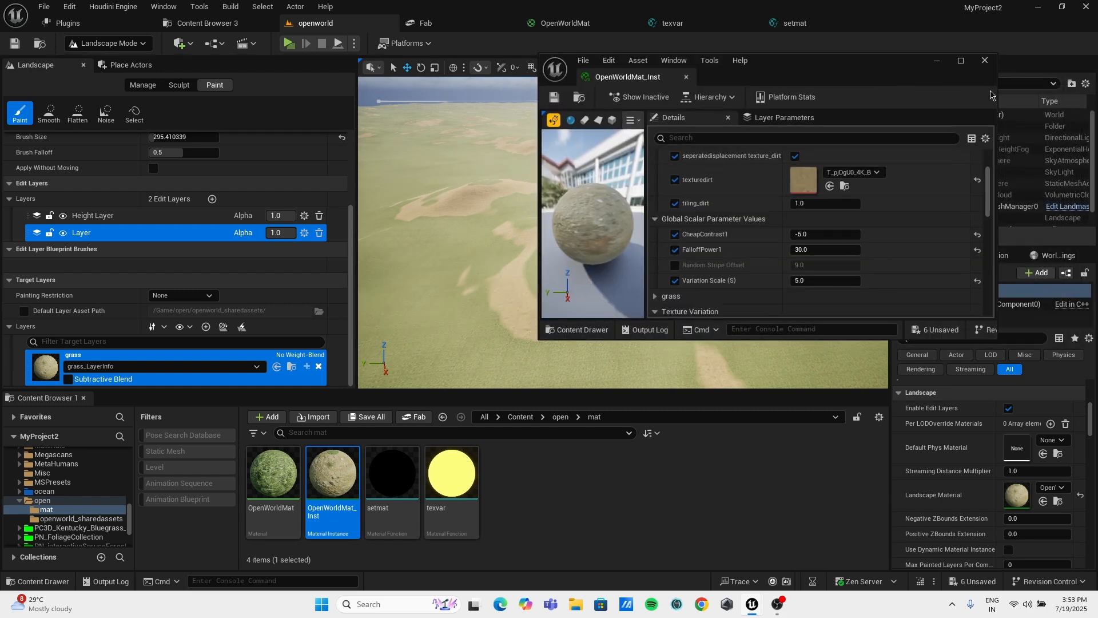
pyautogui.click(985, 61)
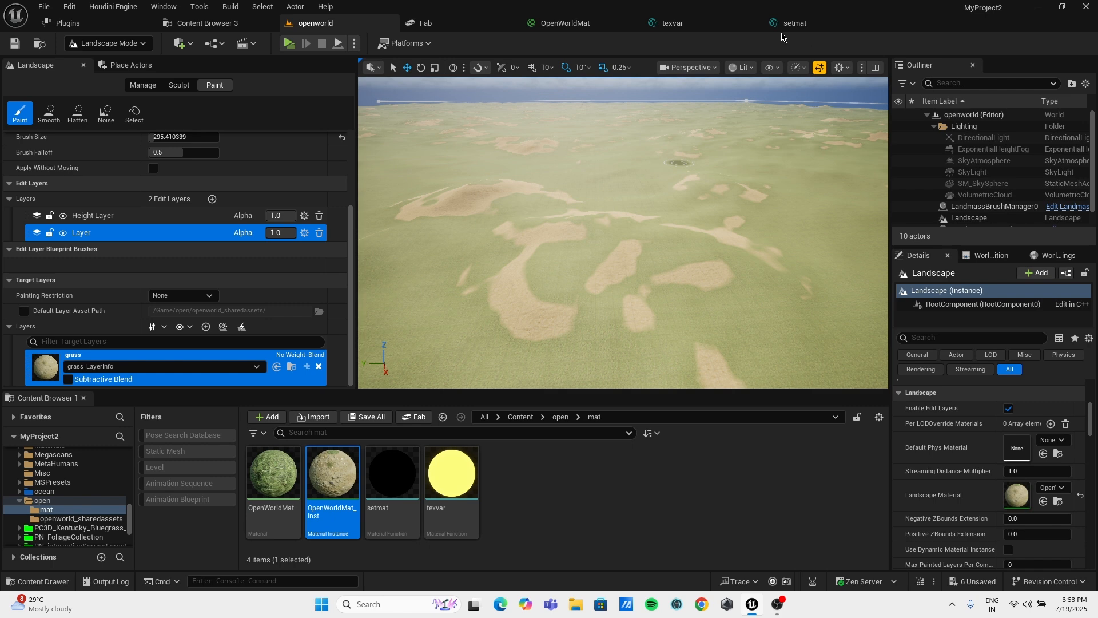
# Duplicate the whole dirt node group in the OpenWorldMat graph and place the copy beneath the original.
pyautogui.click(589, 23)
pyautogui.scroll(-10, 540, 136)
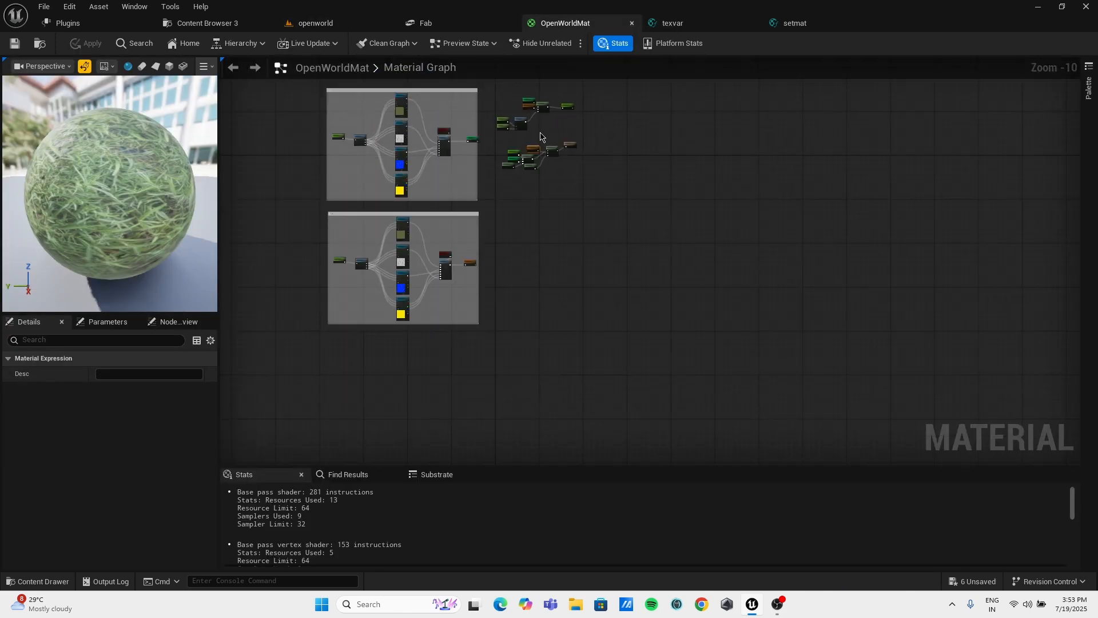
pyautogui.scroll(5, 487, 117)
pyautogui.scroll(-2, 487, 116)
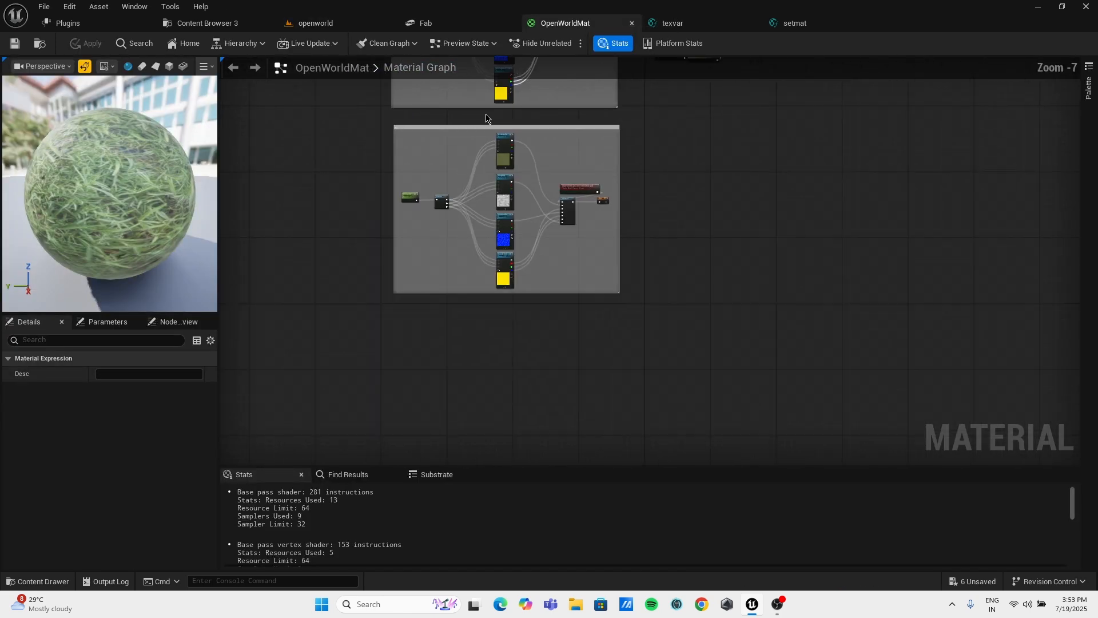
pyautogui.scroll(2, 334, 179)
pyautogui.scroll(-1, 332, 176)
pyautogui.moveTo(377, 131); pyautogui.dragTo(610, 341)
pyautogui.moveTo(517, 366); pyautogui.dragTo(506, 269, button='right')
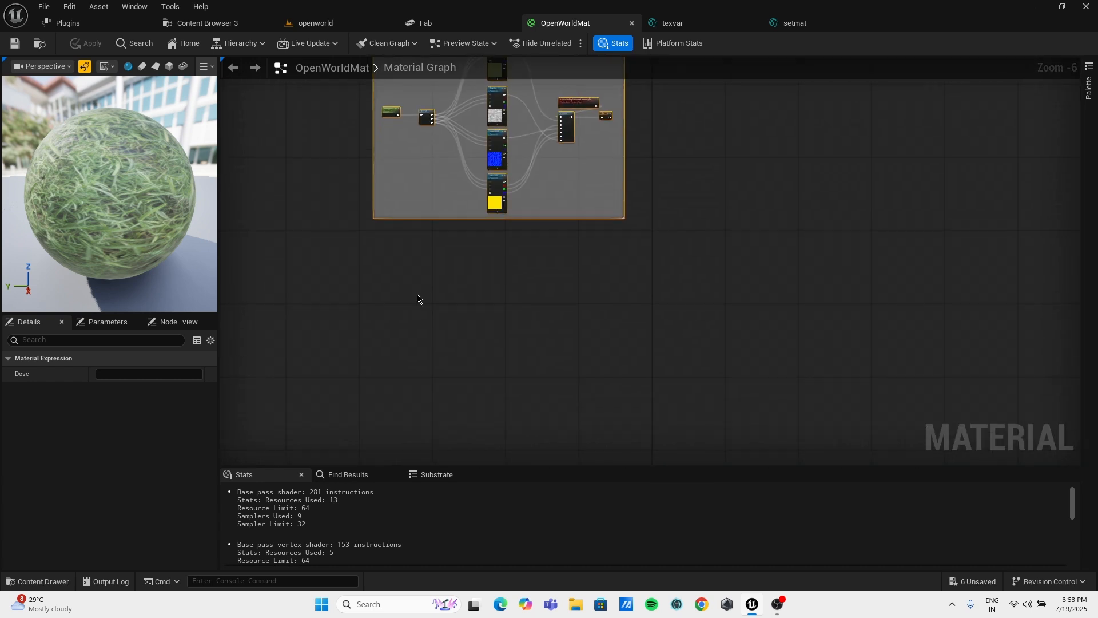
pyautogui.hotkey('ctrl', 'v')
pyautogui.moveTo(430, 284); pyautogui.dragTo(462, 213, button='right')
pyautogui.moveTo(374, 161); pyautogui.dragTo(444, 165)
# Paste a second copy of the dirt group and line it up below the first copy.
pyautogui.moveTo(429, 246); pyautogui.dragTo(444, 149, button='right')
pyautogui.hotkey('ctrl', 'v')
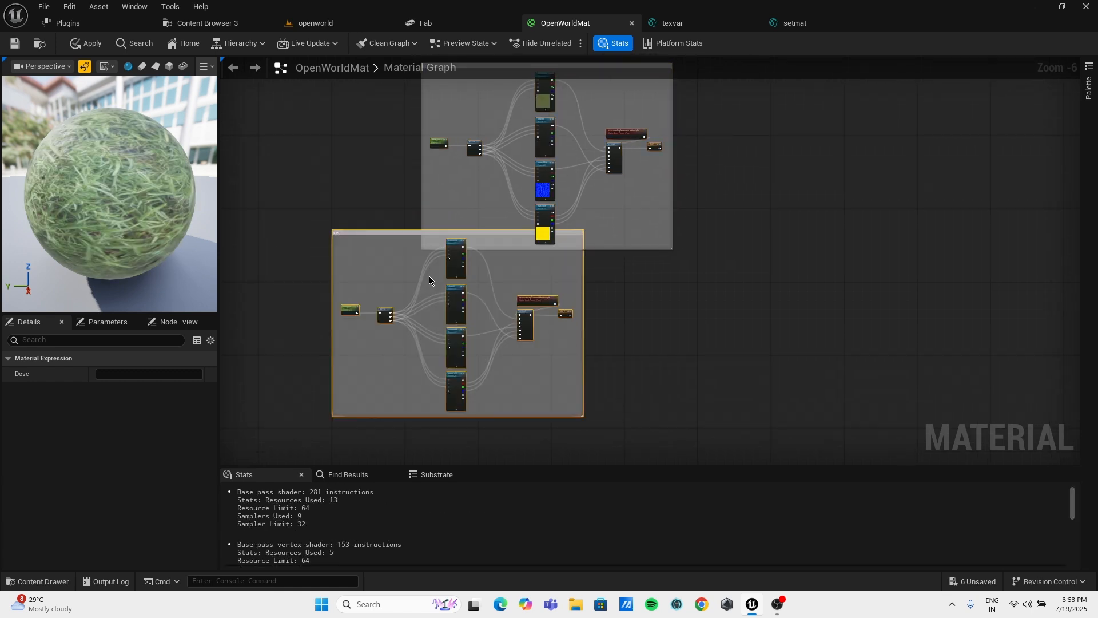
pyautogui.moveTo(339, 231); pyautogui.dragTo(430, 267)
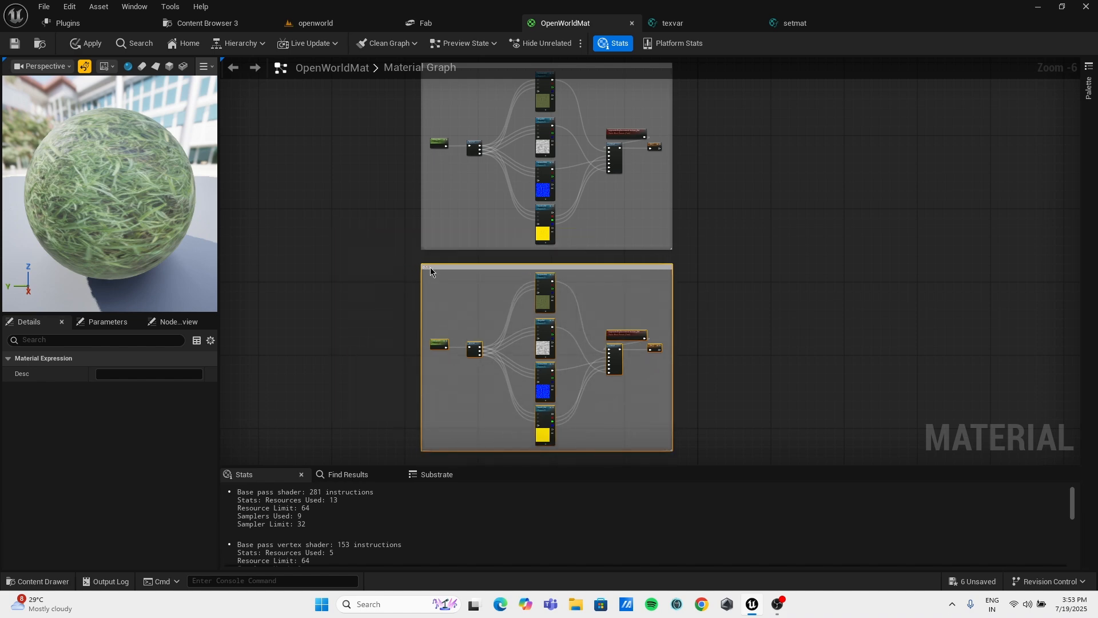
pyautogui.click(397, 235)
# Rename the tiling parameter in the first copied dirt group as tiling_rockyground.
pyautogui.scroll(3, 435, 377)
pyautogui.scroll(-7, 425, 283)
pyautogui.scroll(8, 464, 247)
pyautogui.moveTo(443, 258); pyautogui.dragTo(441, 164, button='right')
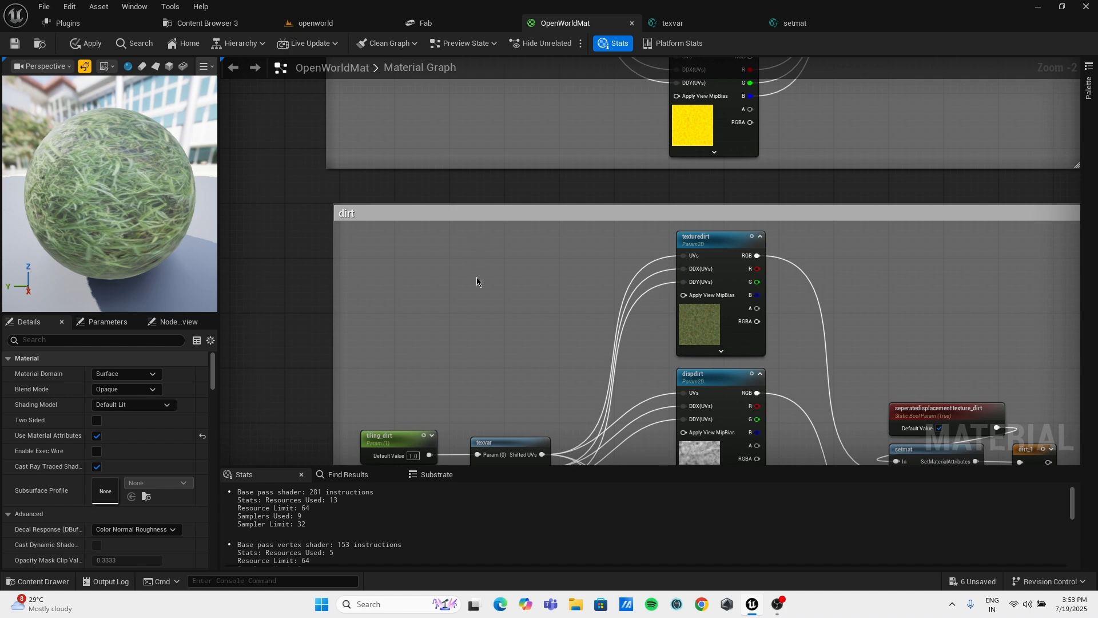
pyautogui.scroll(-6, 477, 286)
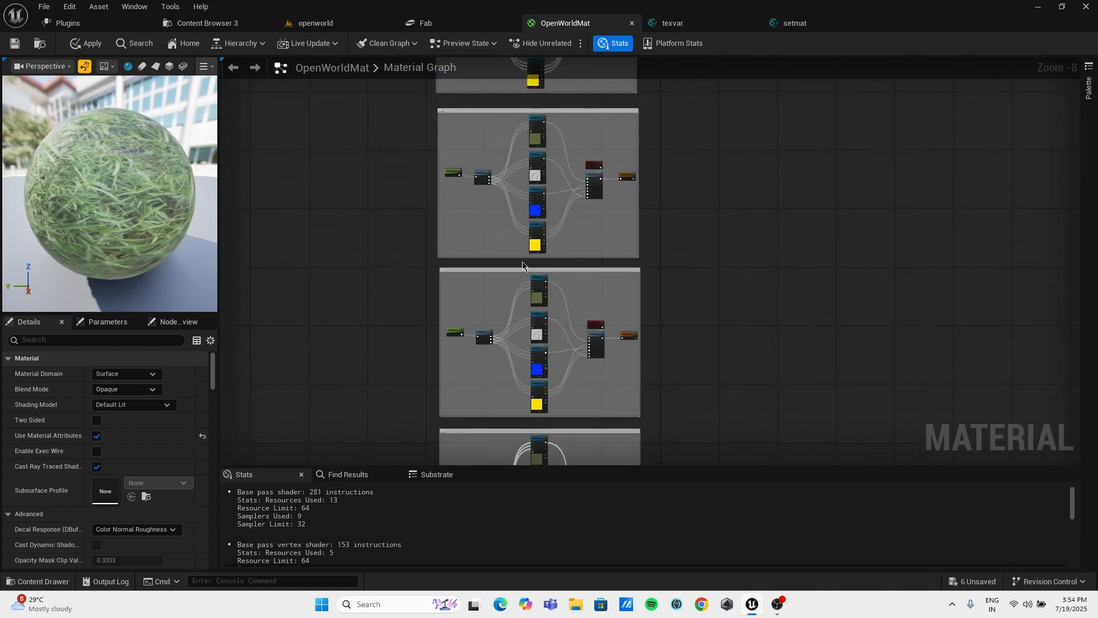
pyautogui.scroll(4, 591, 225)
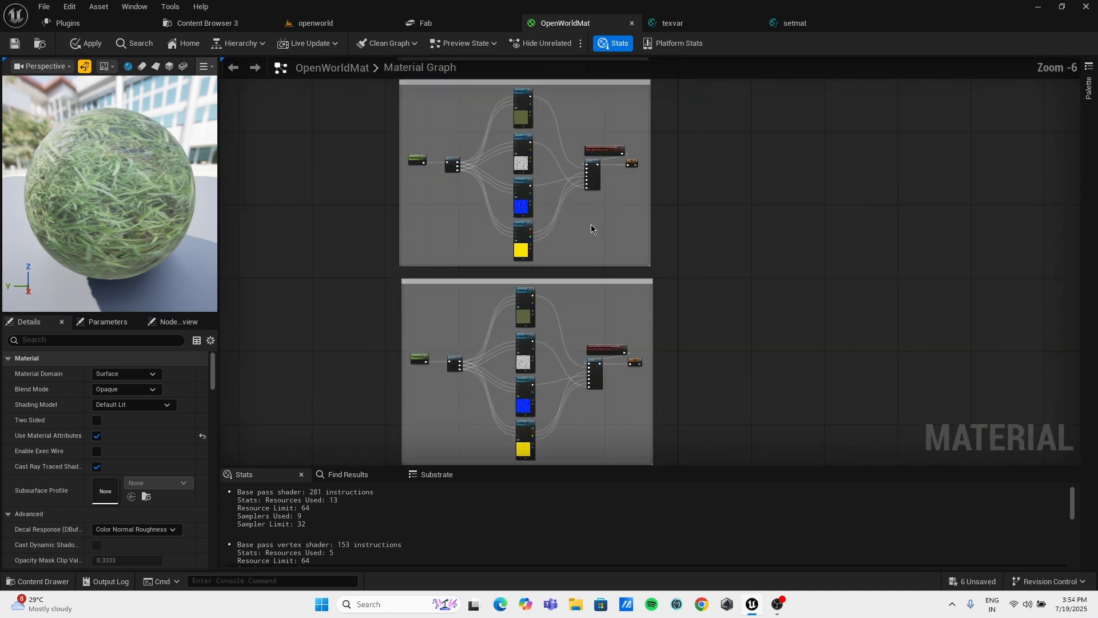
pyautogui.moveTo(506, 278); pyautogui.dragTo(552, 330, button='right')
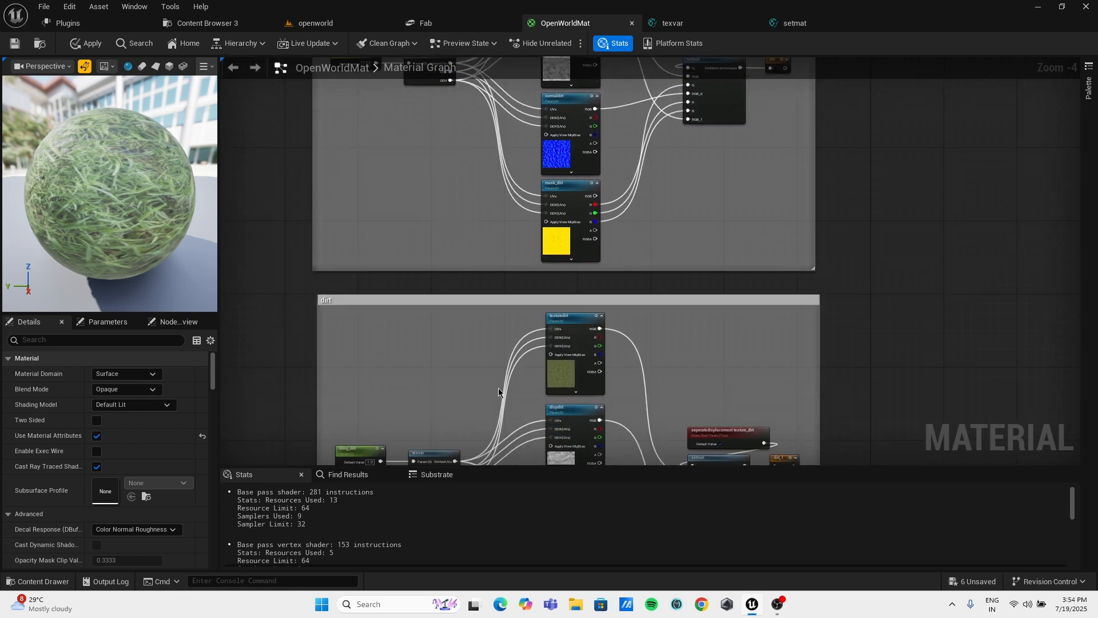
pyautogui.moveTo(392, 324); pyautogui.dragTo(363, 359, button='right')
pyautogui.click(380, 361)
pyautogui.click(165, 374)
pyautogui.click(165, 375)
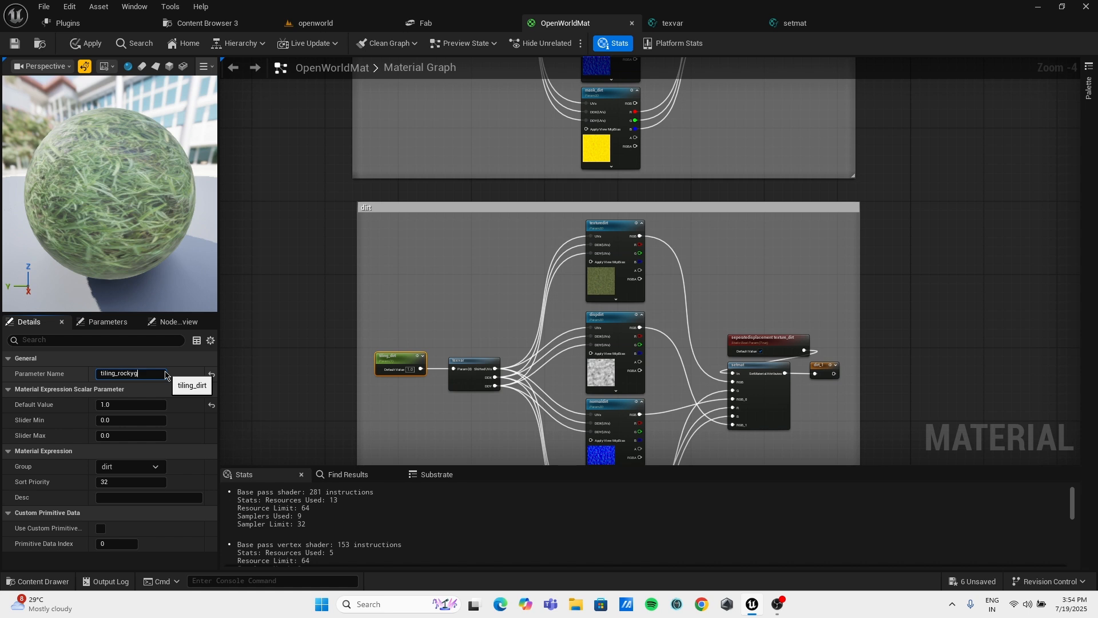
pyautogui.write('rockyground')
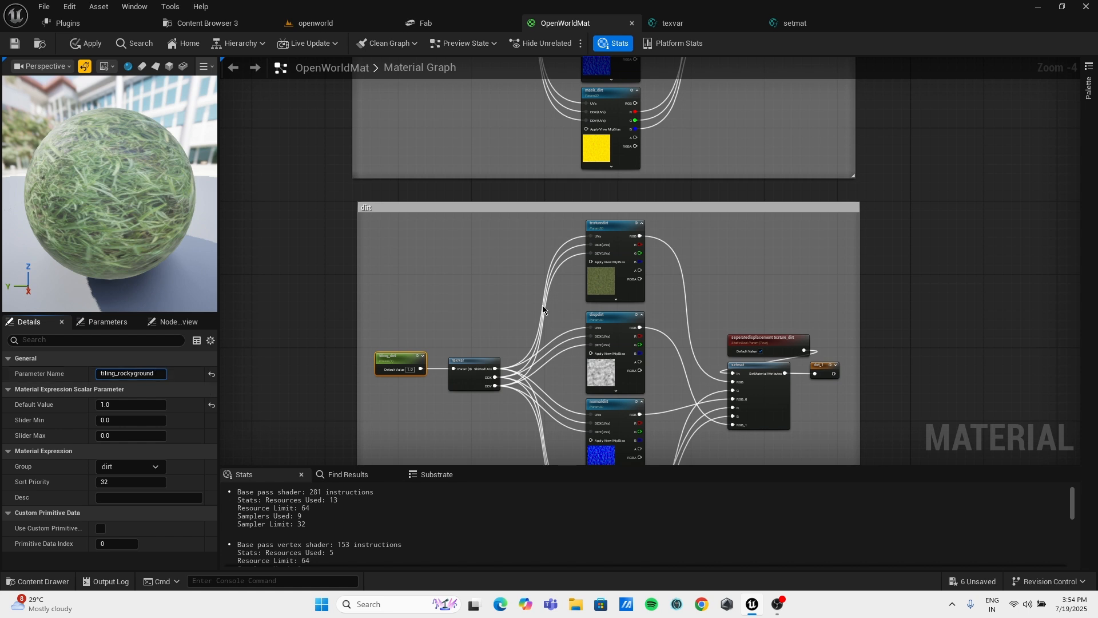
# Copy the word rockyground from the tiling parameter's name and rename the texturedirt sampler as texturerockyground.
pyautogui.moveTo(577, 318); pyautogui.dragTo(567, 292, button='right')
pyautogui.doubleClick(181, 374)
pyautogui.hotkey('ctrl', 'c')
pyautogui.click(586, 215)
pyautogui.click(612, 200)
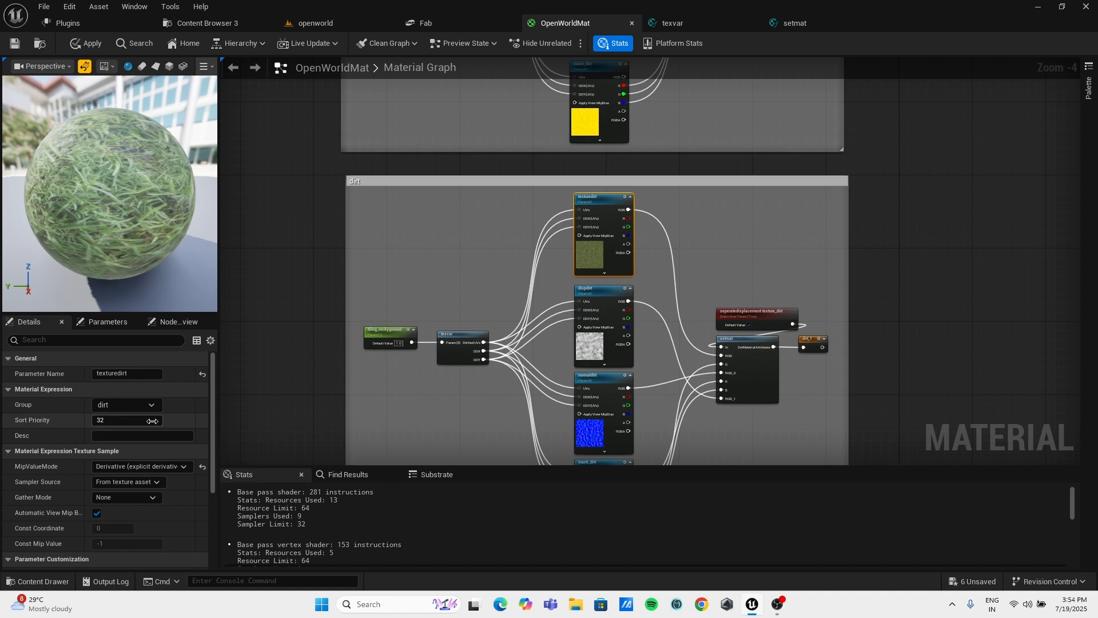
pyautogui.click(151, 372)
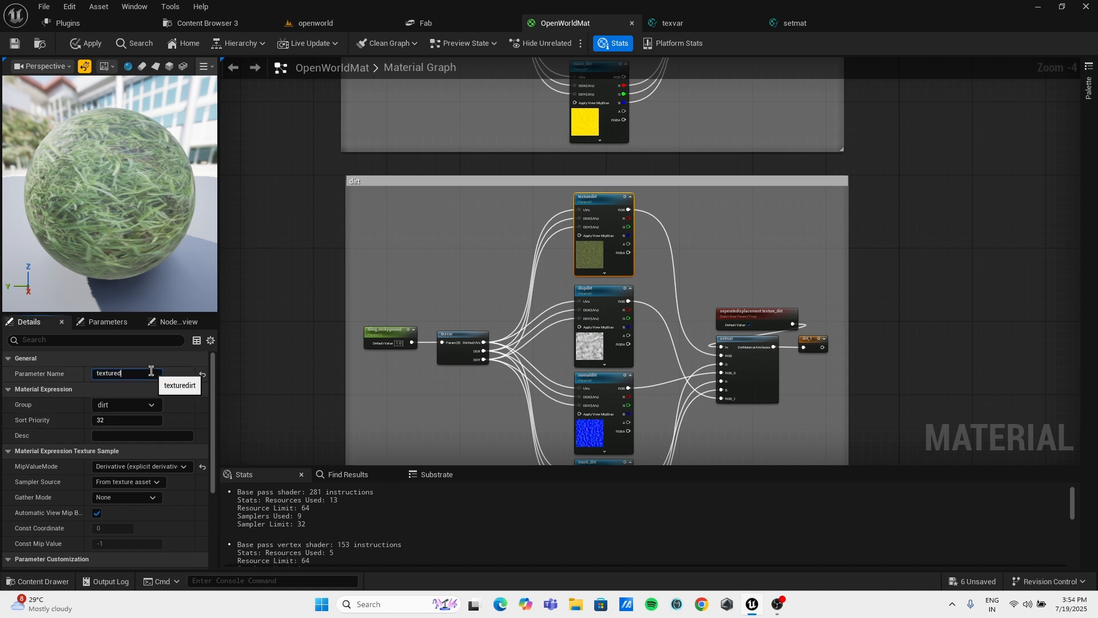
# Rename the displacement texture parameter in the first copied group as disprockyground.
pyautogui.click(610, 308)
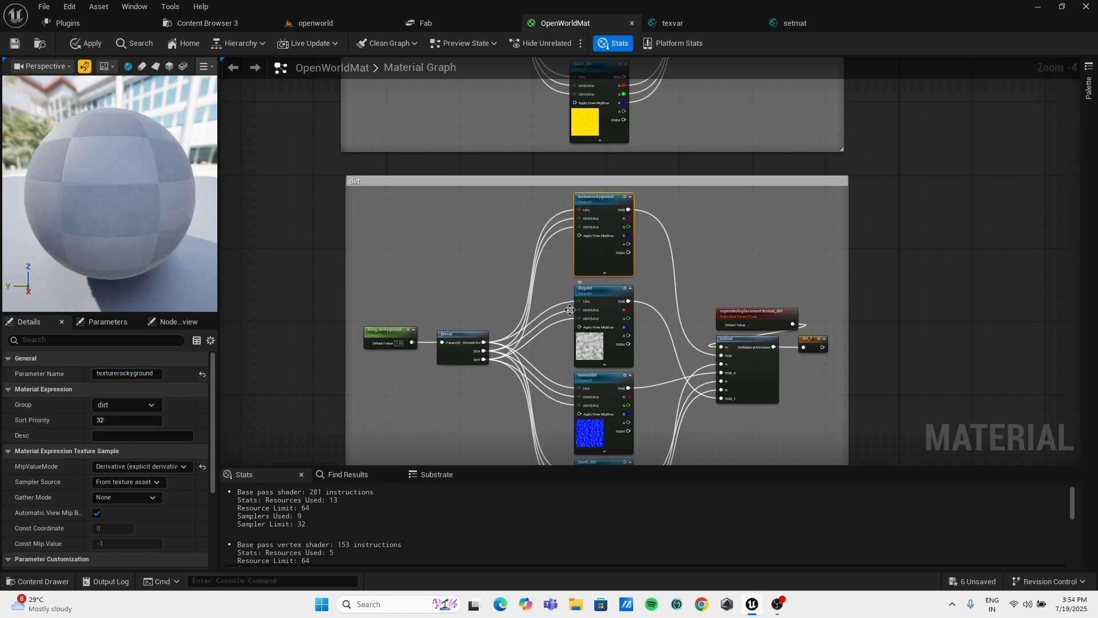
pyautogui.click(126, 373)
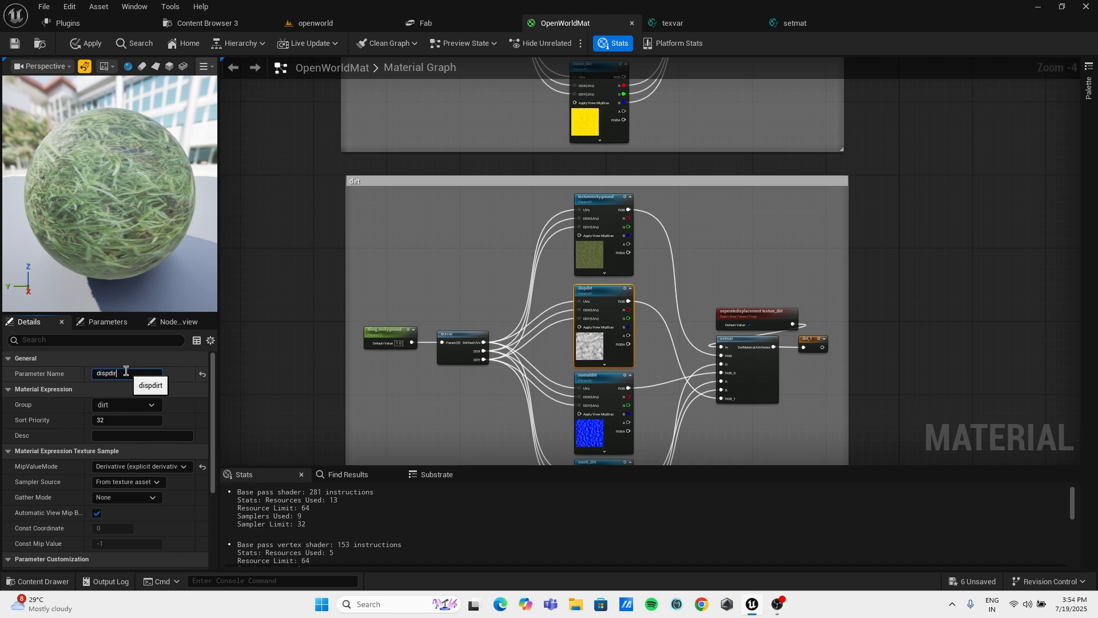
pyautogui.write('disprockyground')
pyautogui.press('Return')
# Rename the copied group's normal and mask texture parameters as normalrockyground and mask_rockyground.
pyautogui.moveTo(603, 384); pyautogui.dragTo(527, 226, button='right')
pyautogui.click(528, 226)
pyautogui.click(142, 373)
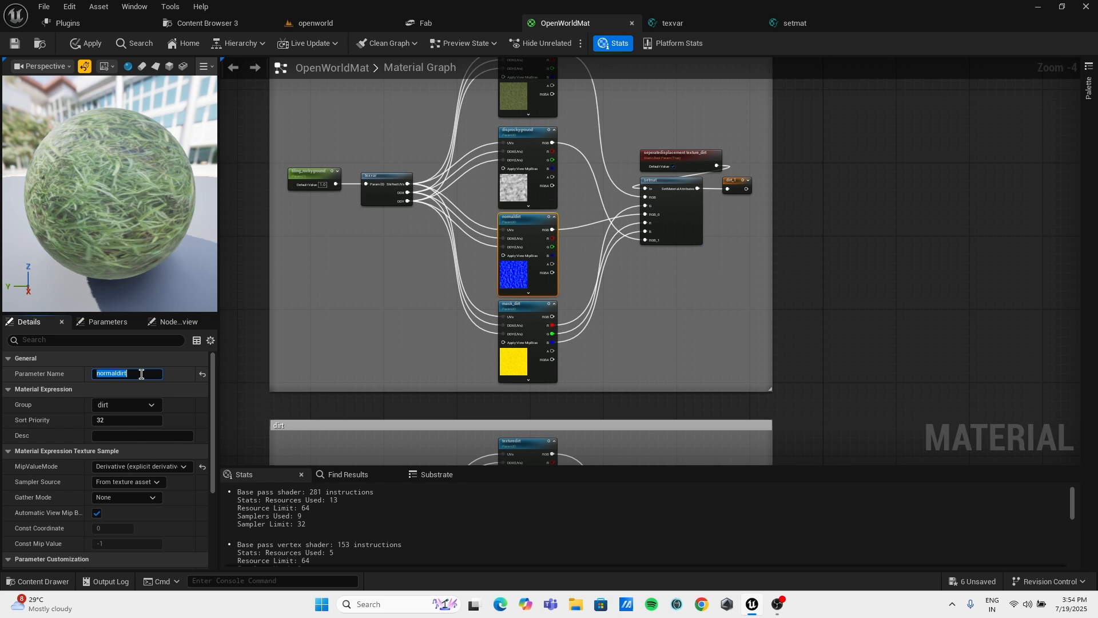
pyautogui.click(141, 373)
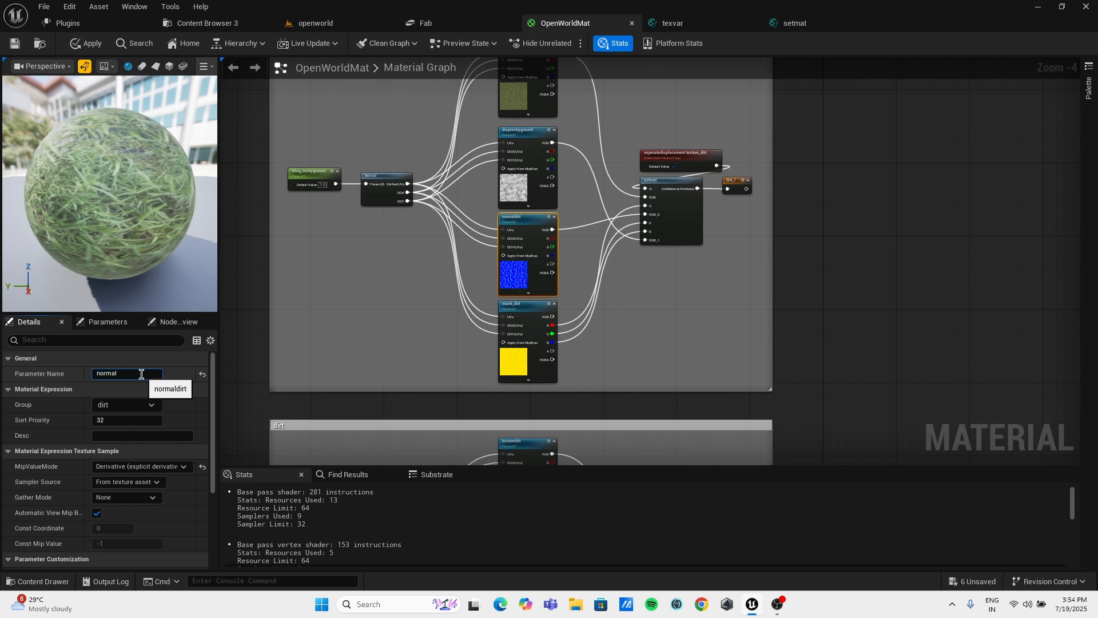
pyautogui.press('Return')
pyautogui.moveTo(299, 250); pyautogui.dragTo(294, 194, button='right')
pyautogui.click(517, 241)
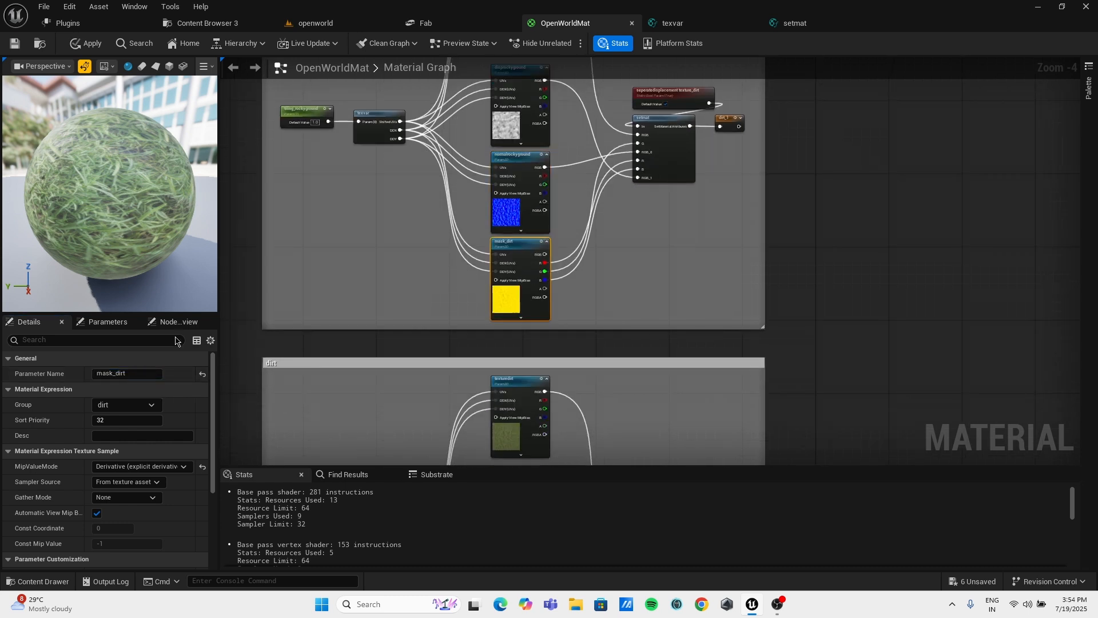
pyautogui.click(147, 375)
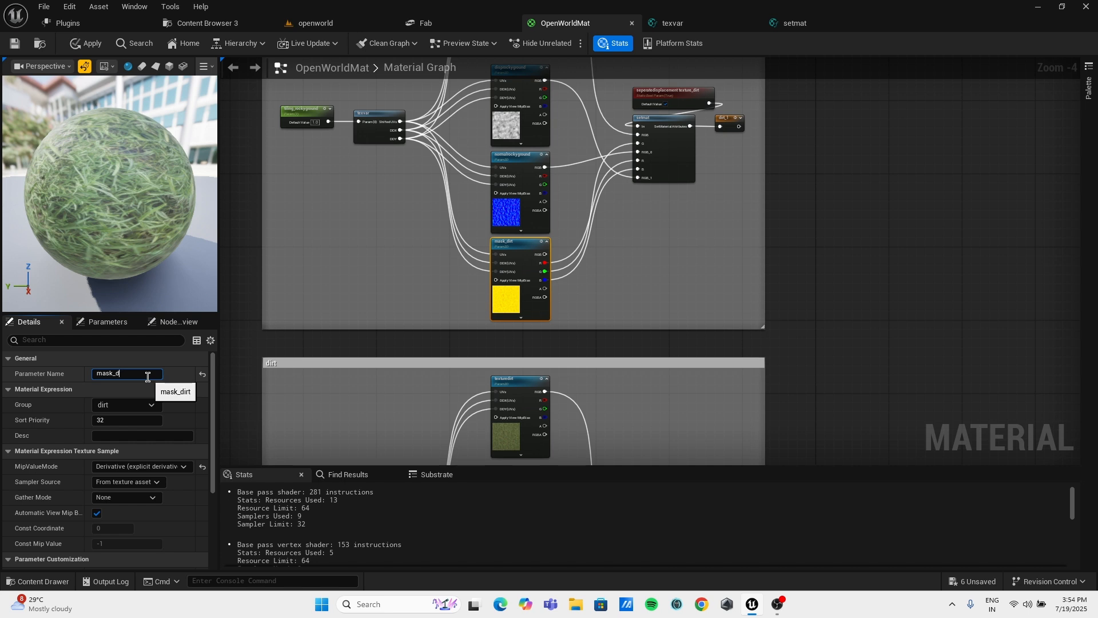
# Rename the copied group's static bool parameter as seperatedisplacement texture_rockyground.
pyautogui.moveTo(368, 302); pyautogui.dragTo(371, 375, button='right')
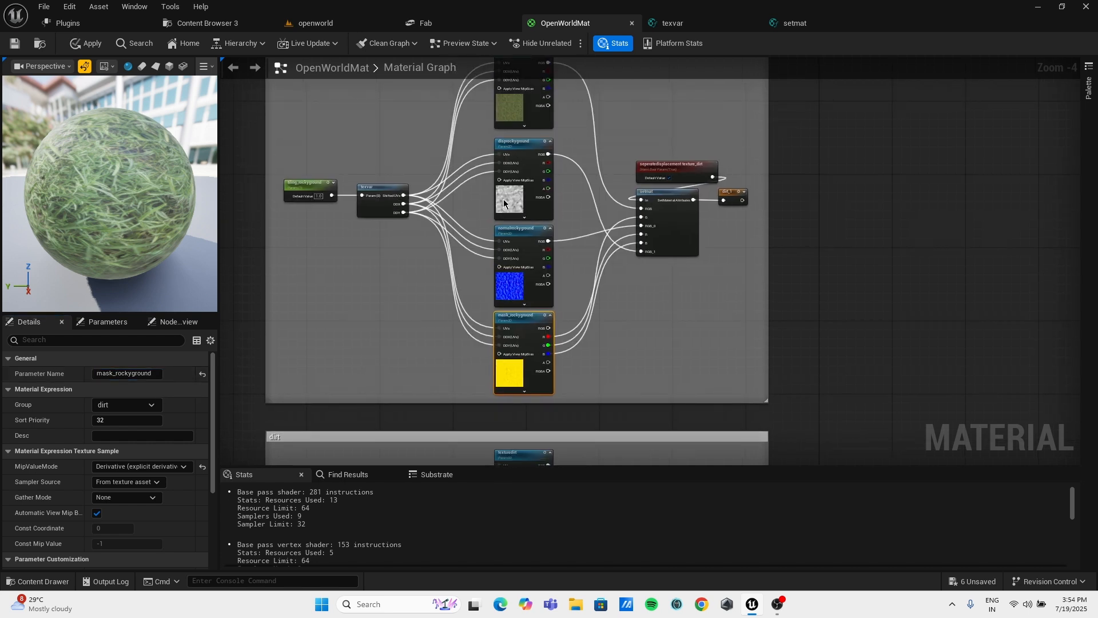
pyautogui.click(681, 173)
pyautogui.click(173, 374)
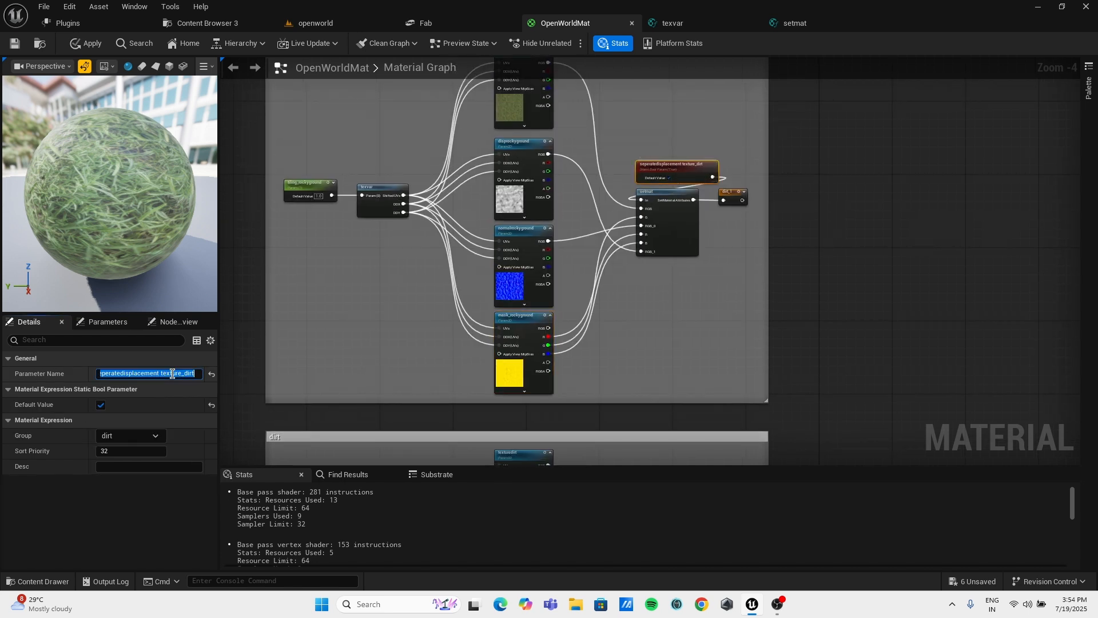
pyautogui.click(172, 374)
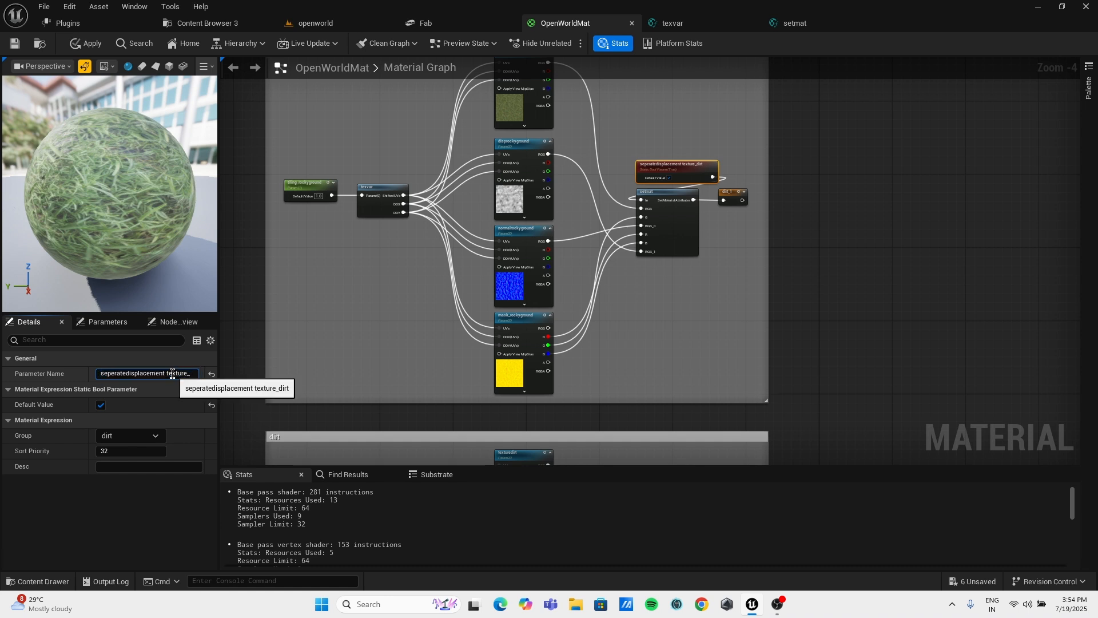
pyautogui.hotkey('ctrl', 'v')
# Replace the copied dirt reroute on the setmat output with a Named Reroute Declaration called rockyground.
pyautogui.moveTo(716, 223); pyautogui.dragTo(668, 247, button='right')
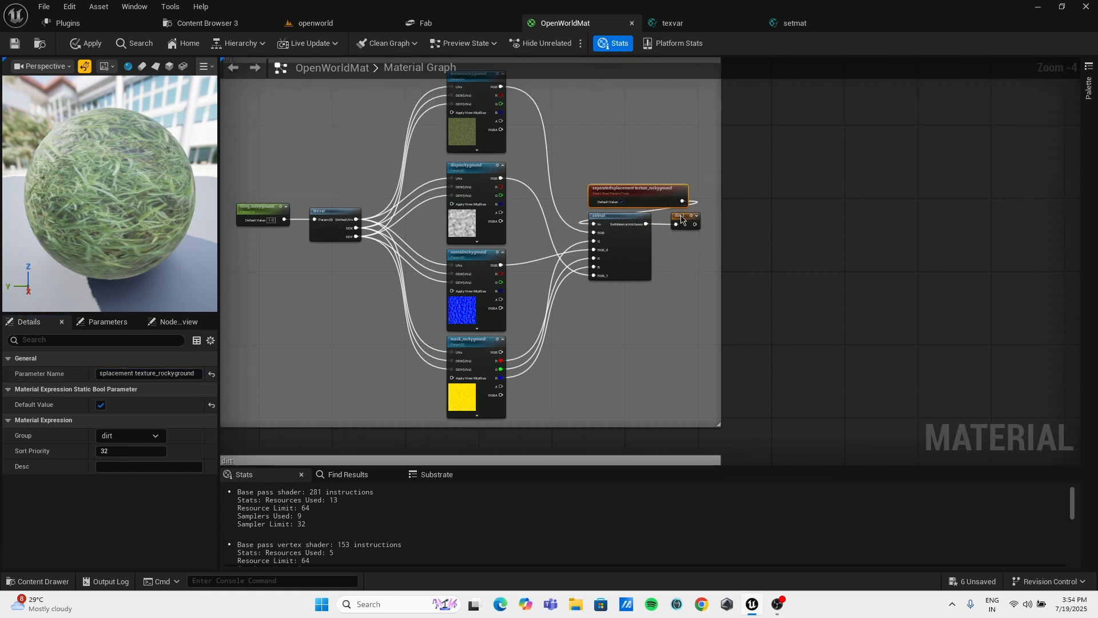
pyautogui.click(681, 215)
pyautogui.press('Delete')
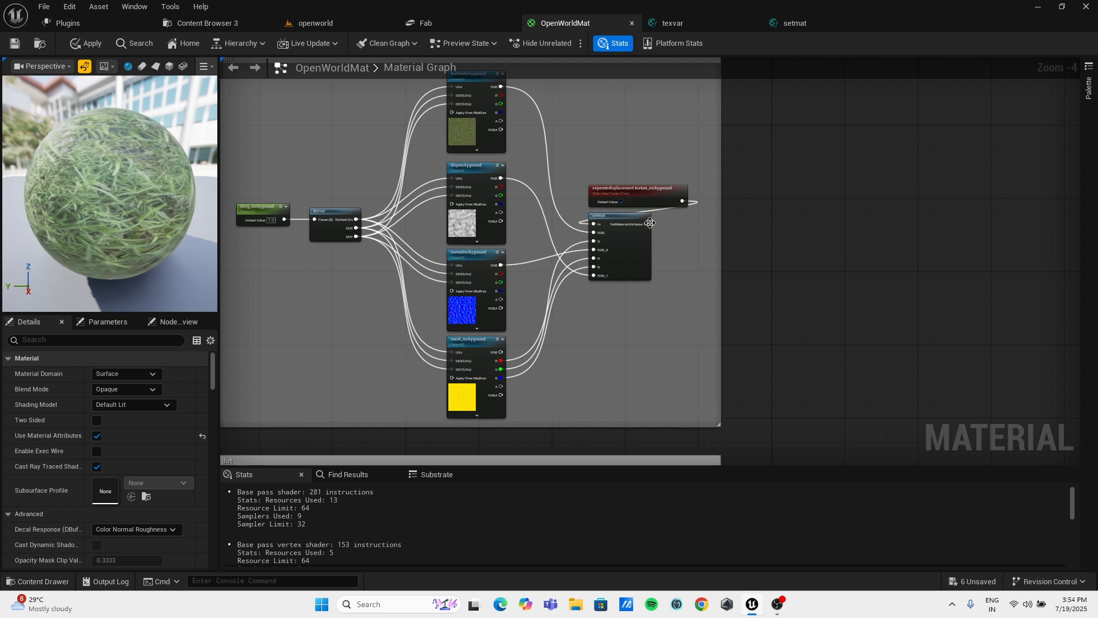
pyautogui.click(648, 223)
pyautogui.moveTo(646, 224); pyautogui.dragTo(658, 230)
pyautogui.write('nam')
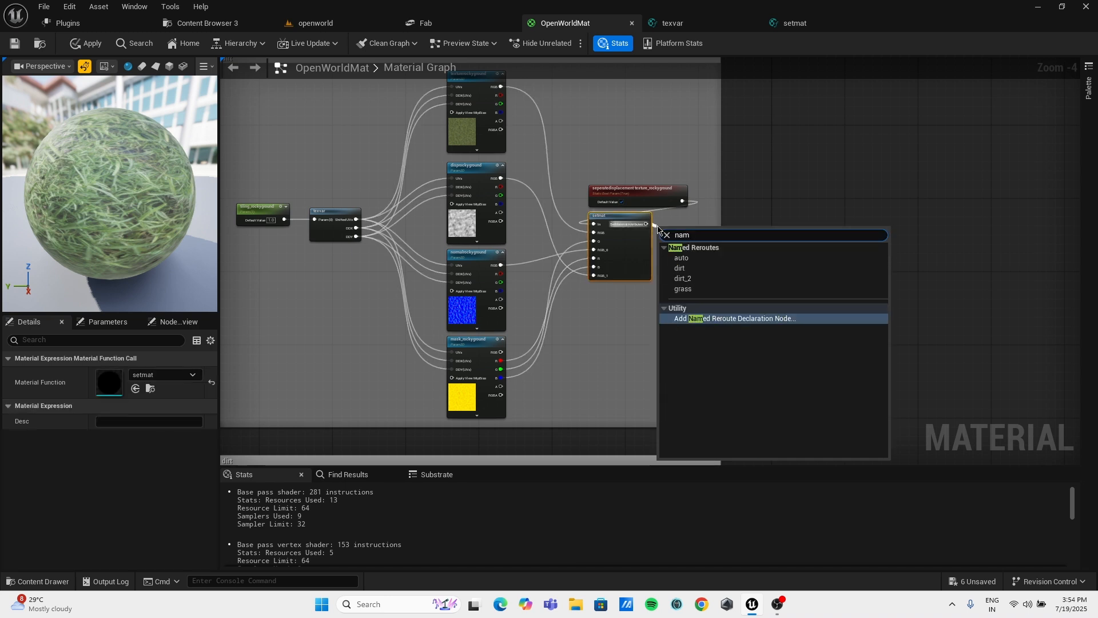
pyautogui.press('Return')
pyautogui.hotkey('ctrl', 'v')
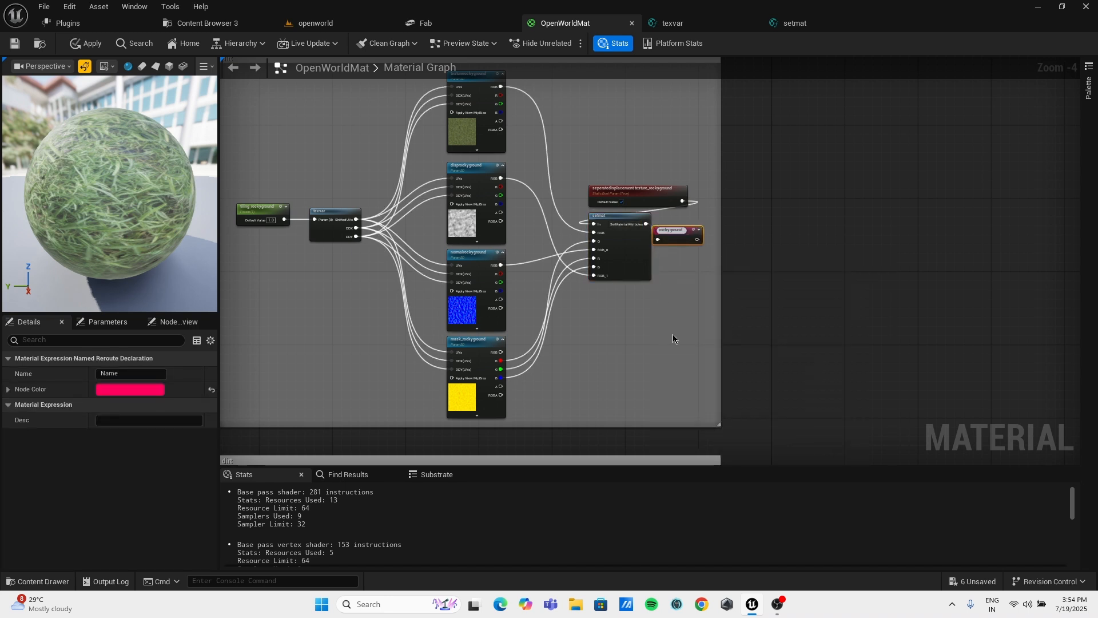
# Assign the texturerockyground parameter to a new parameter group named rockyground.
pyautogui.moveTo(643, 326); pyautogui.dragTo(657, 351, button='right')
pyautogui.moveTo(558, 130); pyautogui.dragTo(541, 174, button='right')
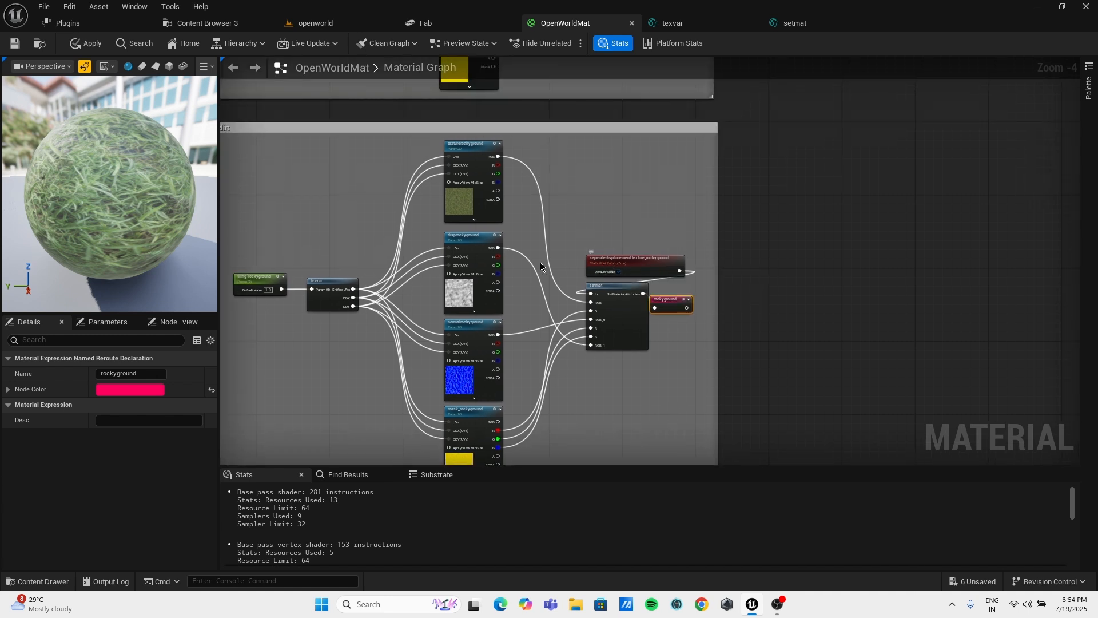
pyautogui.scroll(3, 473, 161)
pyautogui.click(477, 159)
pyautogui.doubleClick(139, 401)
pyautogui.hotkey('ctrl', 'v')
# Assign the tiling_rockyground and disprockyground parameters to the rockyground group.
pyautogui.moveTo(368, 276); pyautogui.dragTo(551, 199, button='right')
pyautogui.click(273, 286)
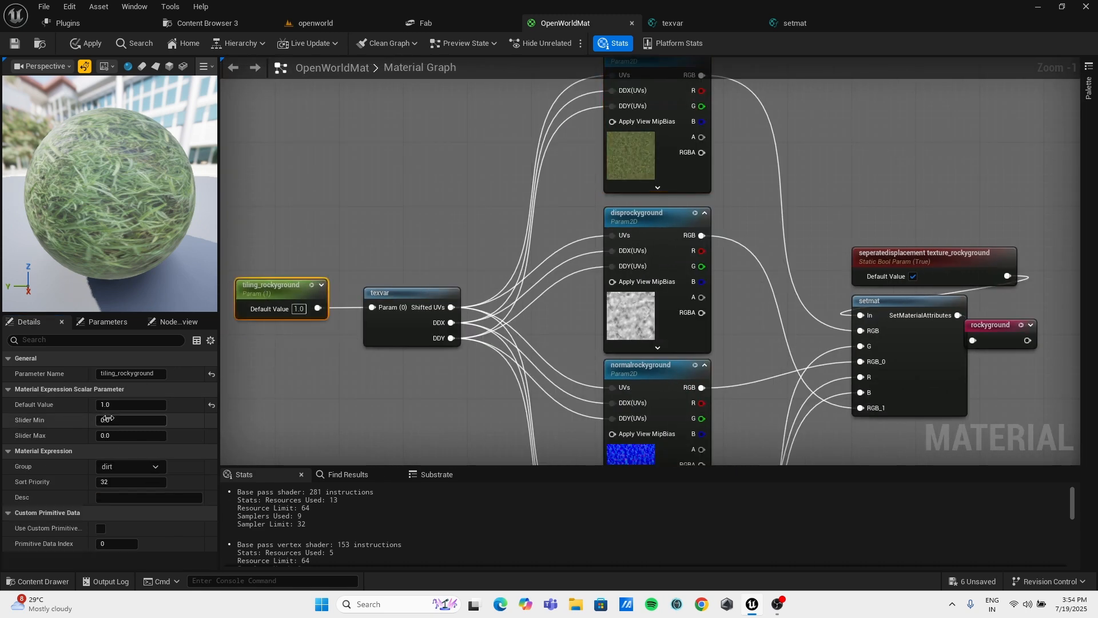
pyautogui.click(131, 467)
pyautogui.click(109, 507)
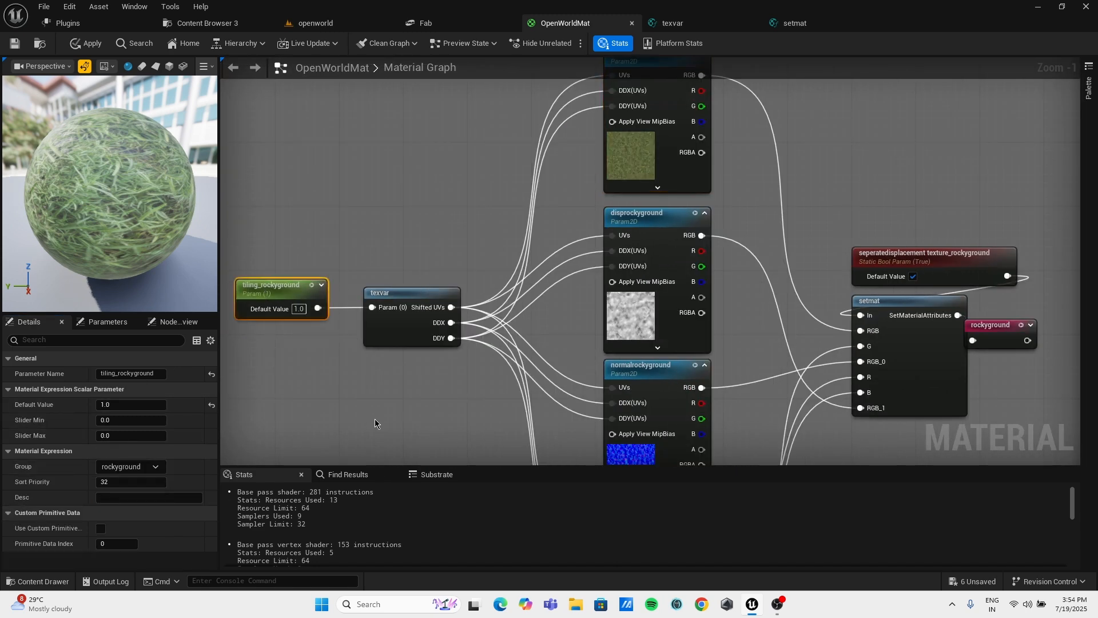
pyautogui.moveTo(677, 207); pyautogui.dragTo(578, 204, button='right')
pyautogui.click(553, 219)
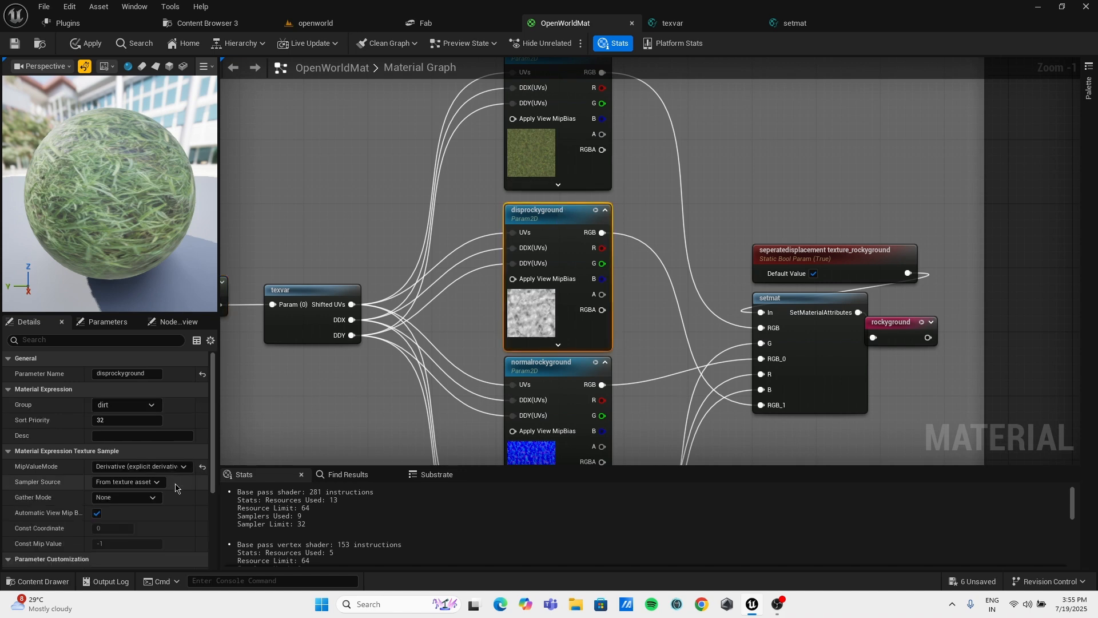
pyautogui.click(126, 405)
pyautogui.click(112, 442)
# Assign the normalrockyground and mask_rockyground parameters to the rockyground group.
pyautogui.moveTo(538, 372); pyautogui.dragTo(528, 298, button='right')
pyautogui.click(527, 291)
pyautogui.click(150, 405)
pyautogui.click(123, 441)
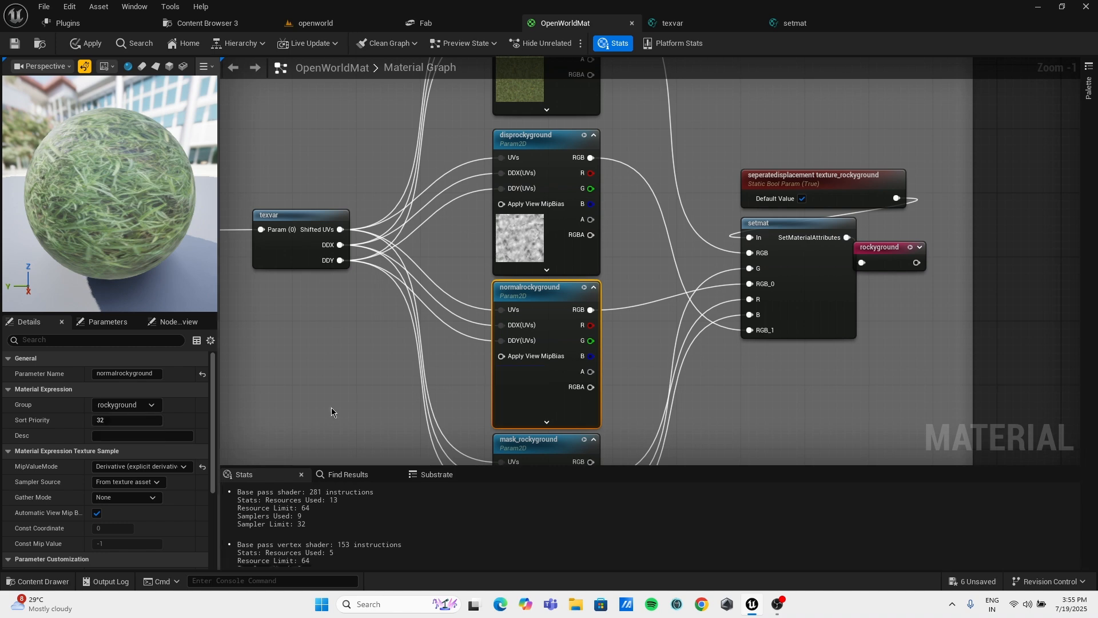
pyautogui.moveTo(458, 430); pyautogui.dragTo(448, 310, button='right')
pyautogui.click(514, 330)
pyautogui.click(149, 405)
pyautogui.click(123, 441)
# Assign the seperatedisplacement texture_rockyground bool parameter to the rockyground group.
pyautogui.moveTo(531, 315); pyautogui.dragTo(342, 435, button='right')
pyautogui.click(608, 174)
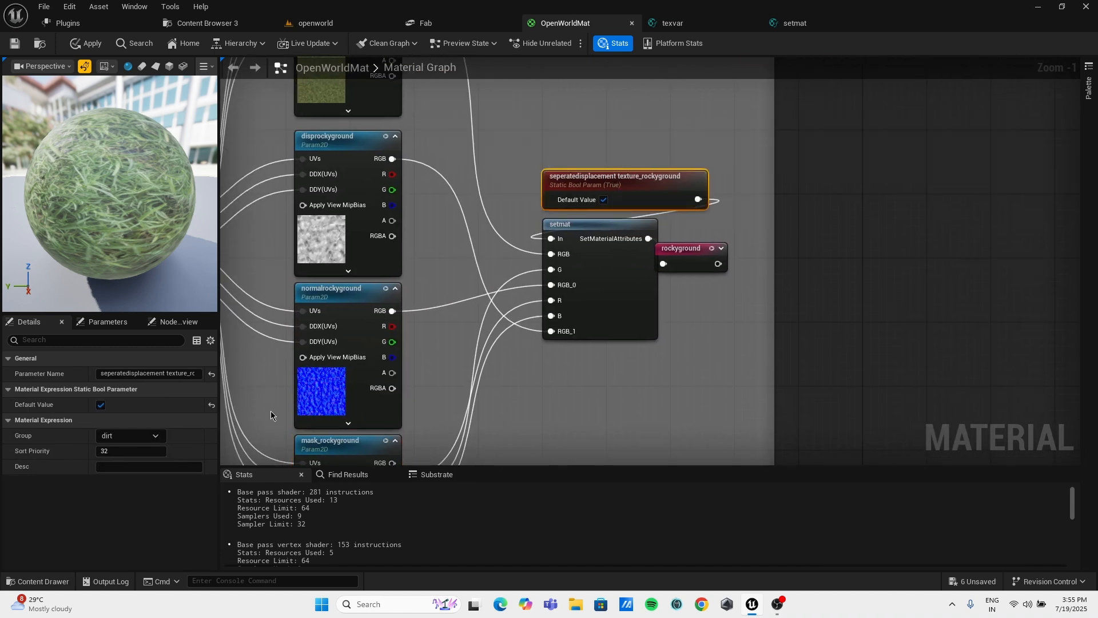
pyautogui.click(150, 436)
pyautogui.click(129, 472)
# Change the comment title around the renamed rocky ground nodes from dirt to rockyground.
pyautogui.scroll(-4, 532, 339)
pyautogui.scroll(4, 359, 307)
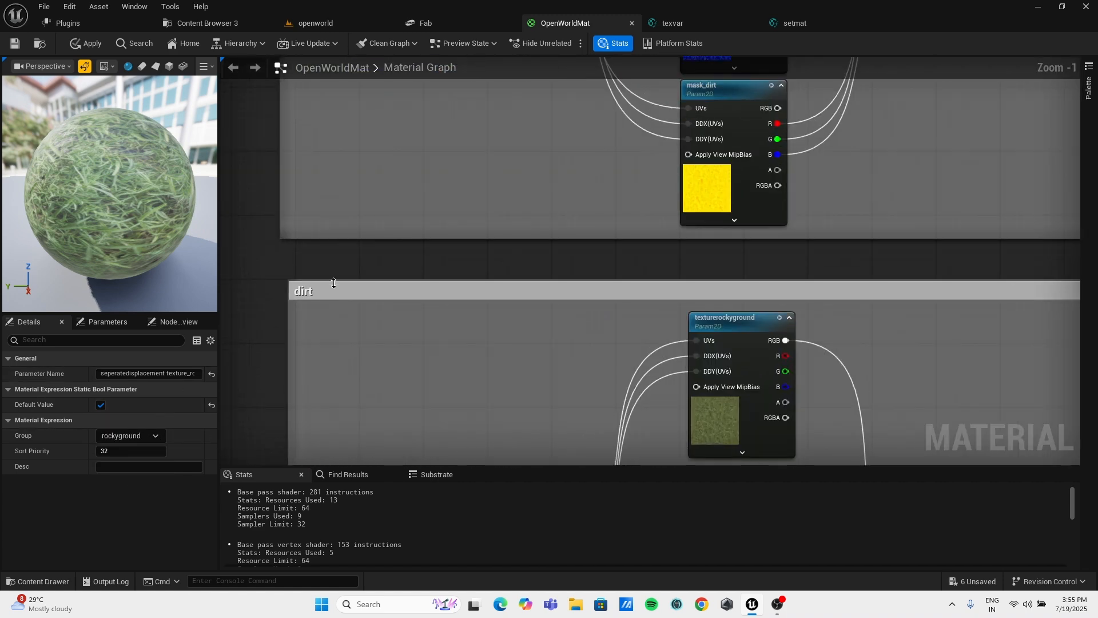
pyautogui.click(301, 291)
pyautogui.click(152, 374)
pyautogui.write('rockyground')
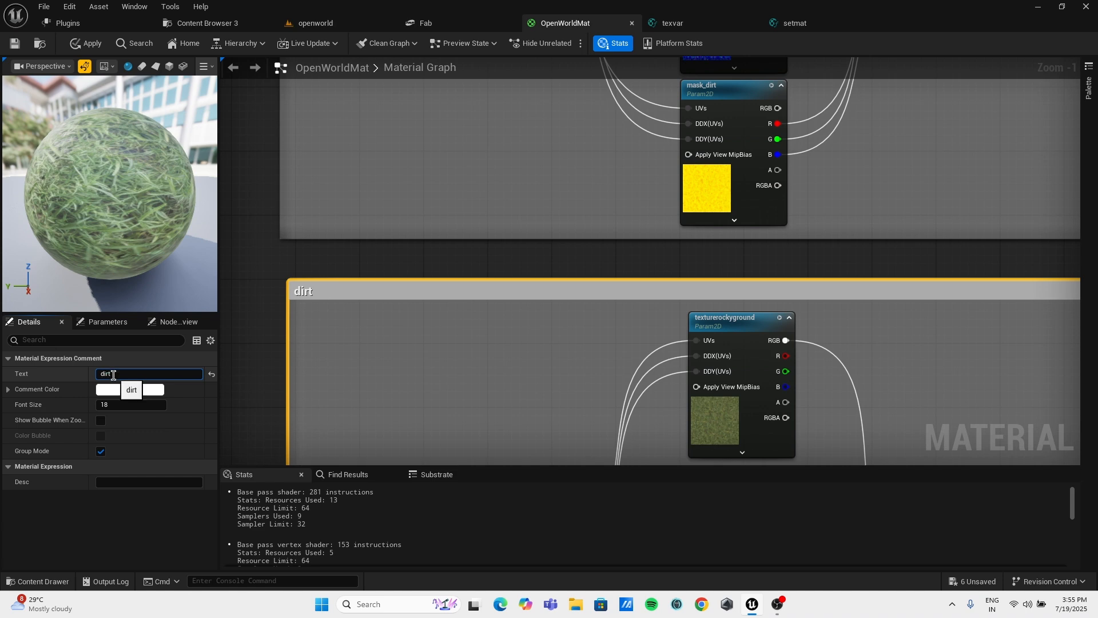
pyautogui.scroll(-4, 428, 189)
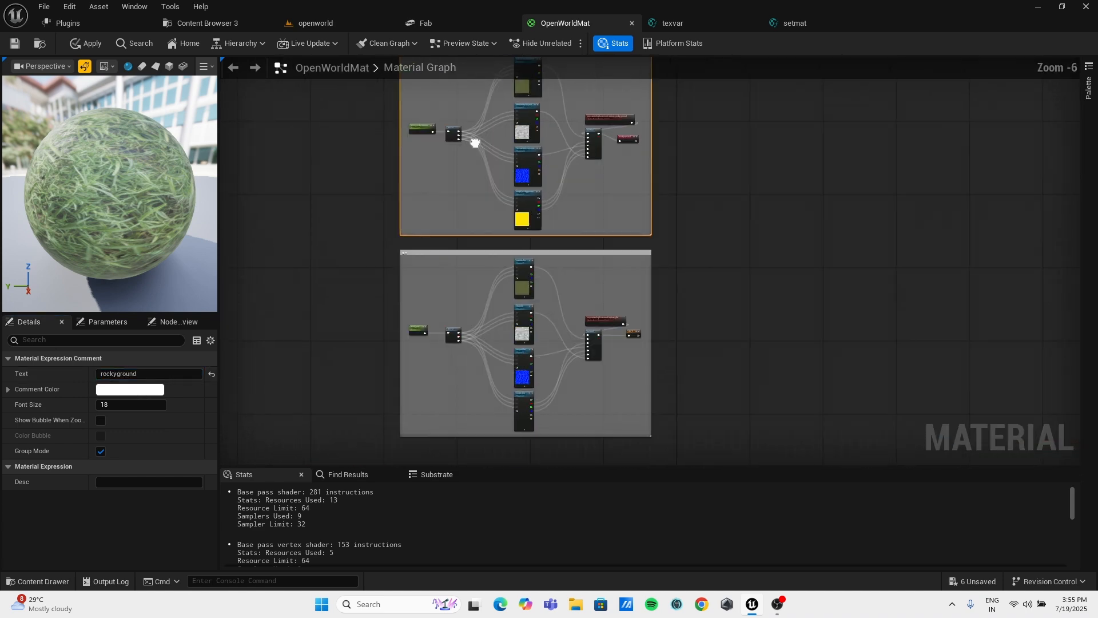
# Retitle the duplicated dirt comment as cliff and rename its tiling parameter tiling_cliff.
pyautogui.scroll(2, 496, 212)
pyautogui.click(293, 218)
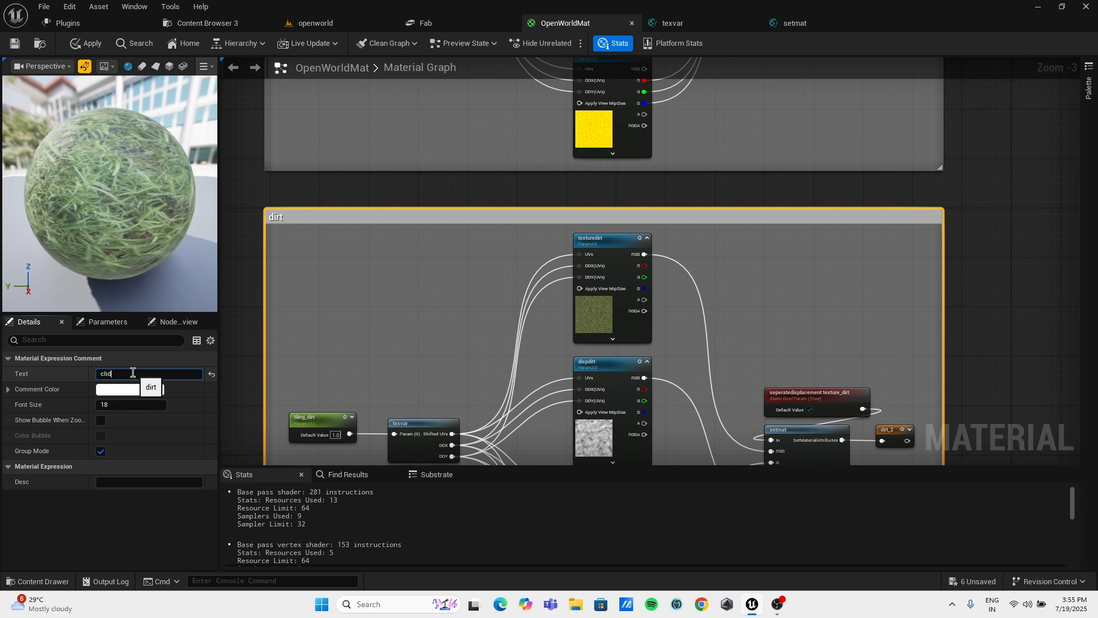
pyautogui.moveTo(289, 338); pyautogui.dragTo(315, 183, button='right')
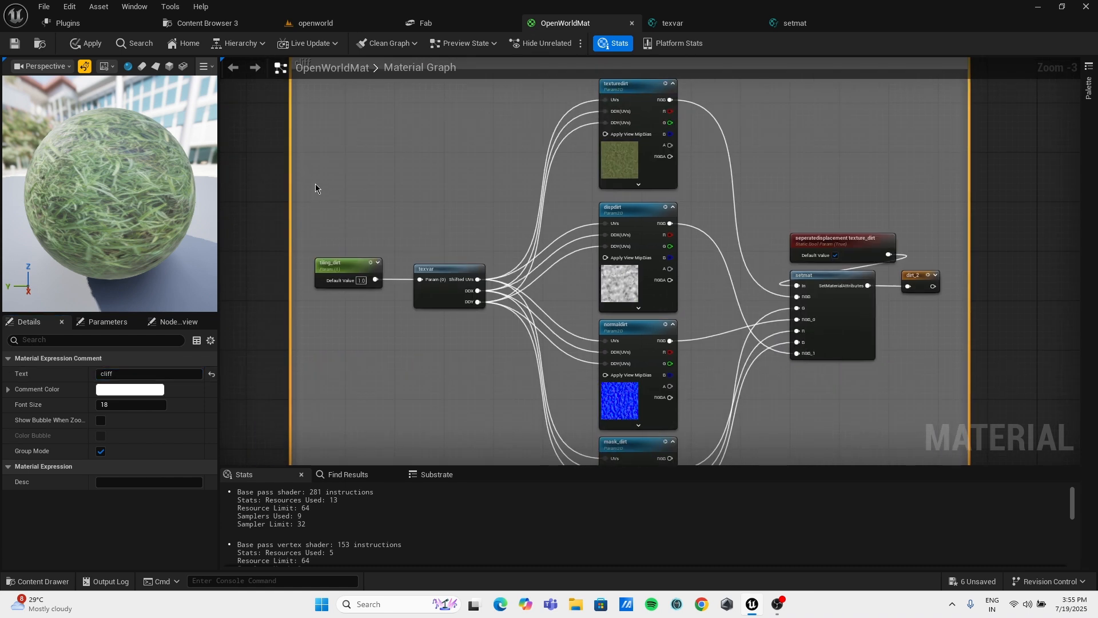
pyautogui.click(333, 265)
pyautogui.click(142, 375)
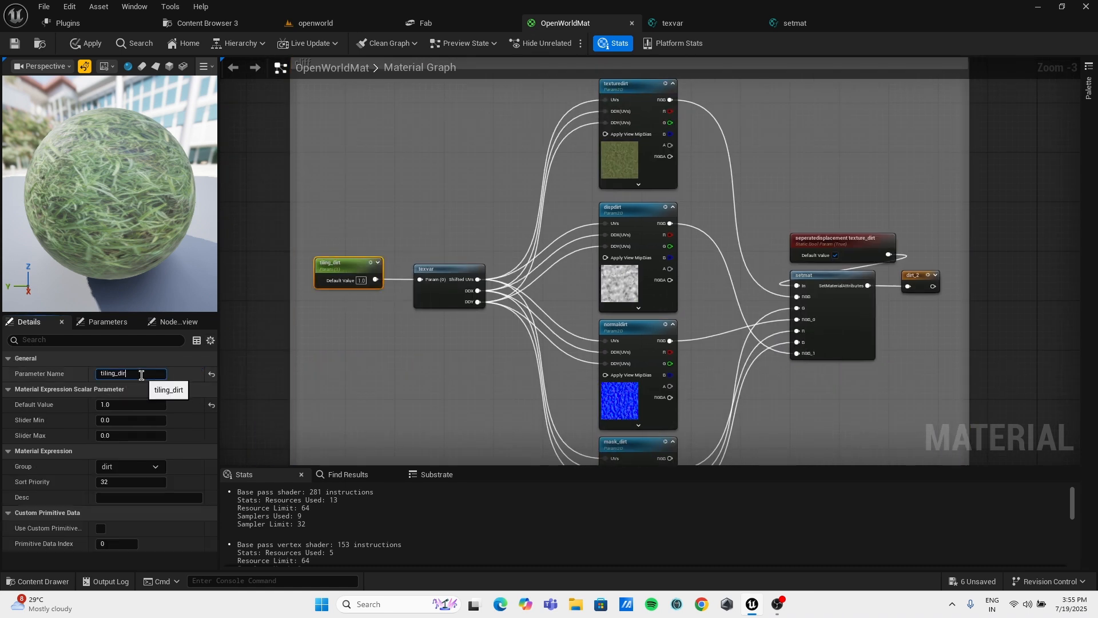
pyautogui.write('cliff')
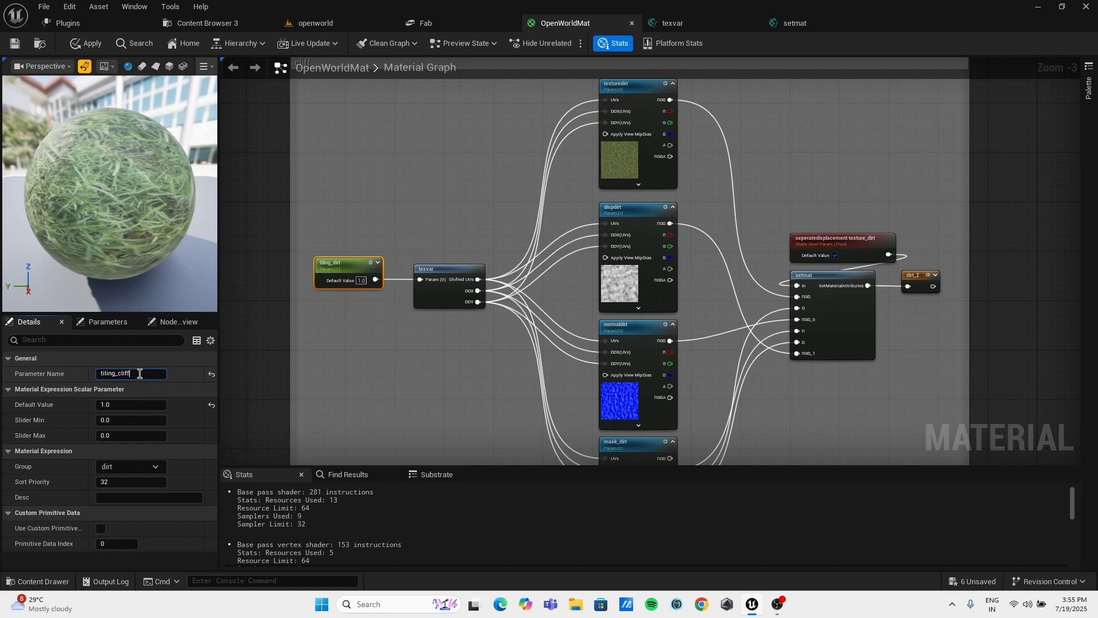
pyautogui.moveTo(118, 373); pyautogui.dragTo(132, 373)
# Rename the cliff section's base texture parameter texturecliff and its displacement texture parameter dispcliff.
pyautogui.moveTo(678, 164); pyautogui.dragTo(651, 243, button='right')
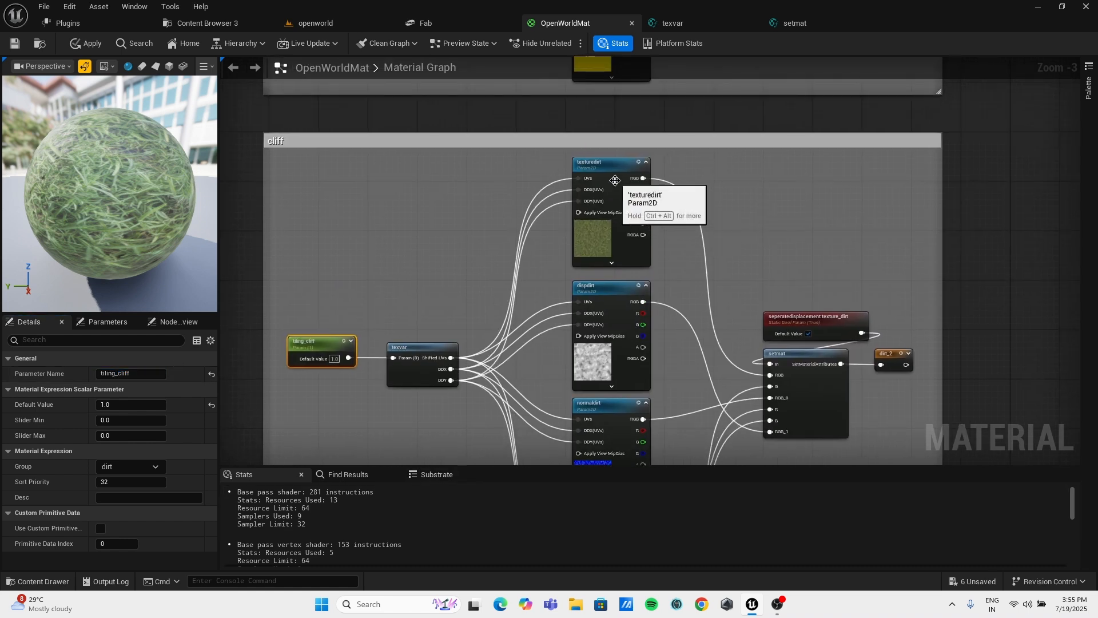
pyautogui.click(612, 174)
pyautogui.click(143, 372)
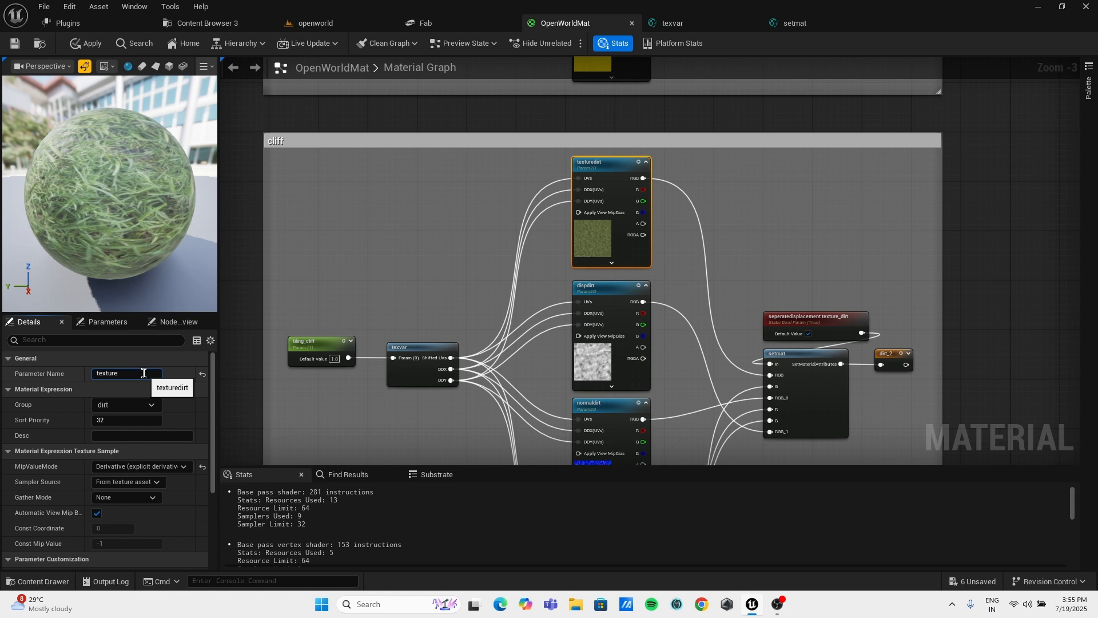
pyautogui.write('cliff')
pyautogui.moveTo(570, 294); pyautogui.dragTo(481, 188, button='right')
pyautogui.click(490, 178)
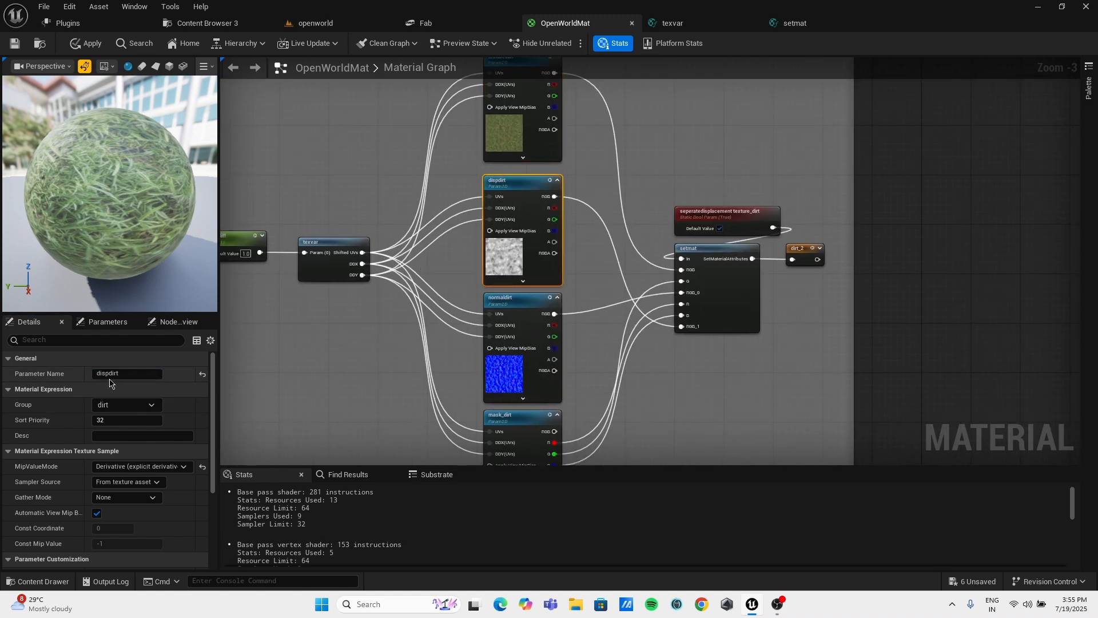
pyautogui.click(149, 374)
pyautogui.click(148, 375)
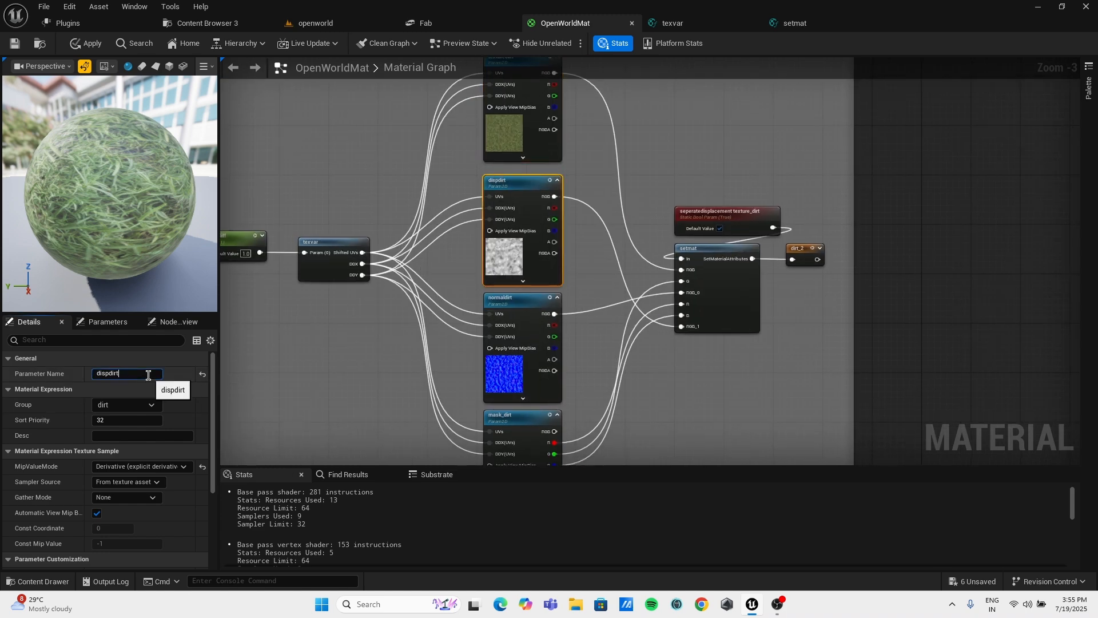
pyautogui.press('Return')
# Rename the cliff section's normal texture parameter normalcliff and its mask texture parameter mask_cliff.
pyautogui.moveTo(581, 377); pyautogui.dragTo(510, 285, button='right')
pyautogui.click(441, 223)
pyautogui.click(135, 373)
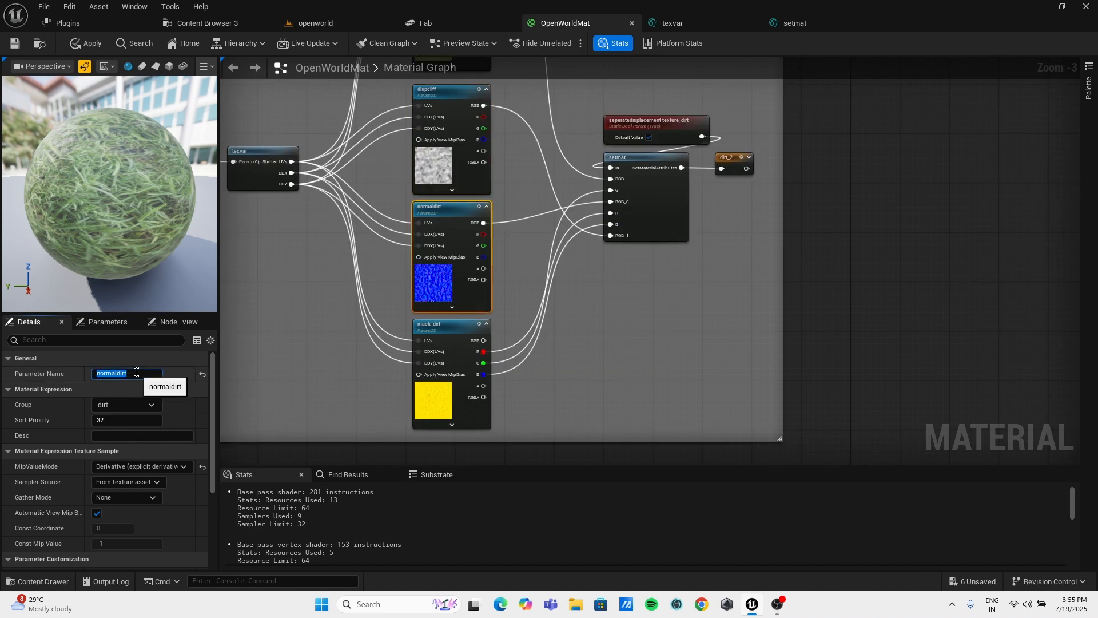
pyautogui.moveTo(270, 329); pyautogui.dragTo(243, 273, button='right')
pyautogui.click(389, 273)
pyautogui.click(131, 371)
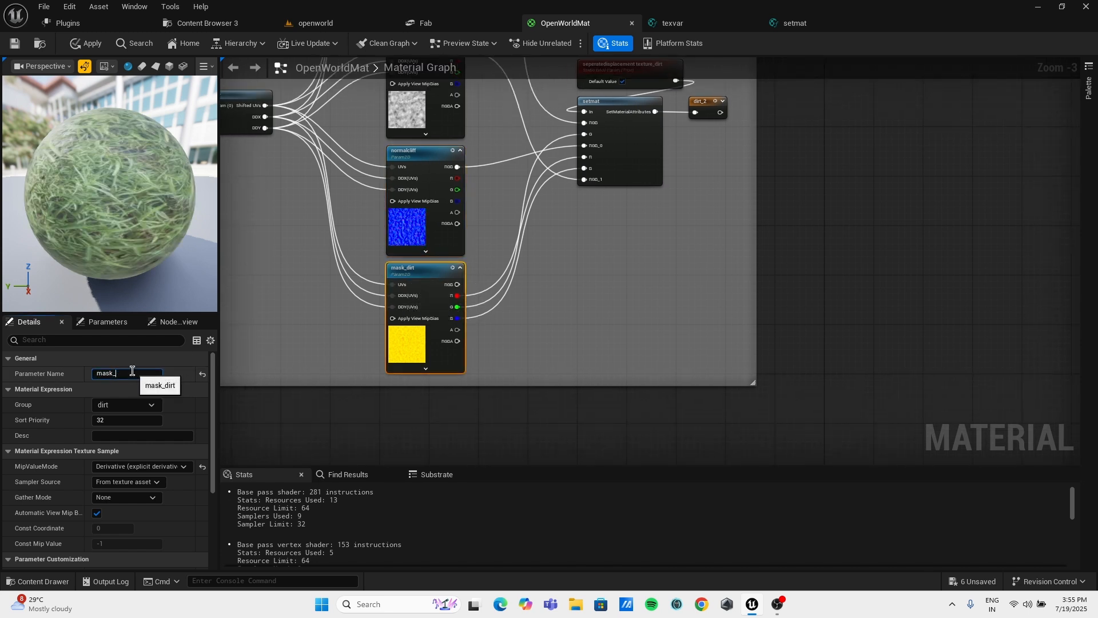
# Rename the cliff section's static bool parameter seperatedisplacement texture_cliff.
pyautogui.moveTo(335, 282); pyautogui.dragTo(353, 430, button='right')
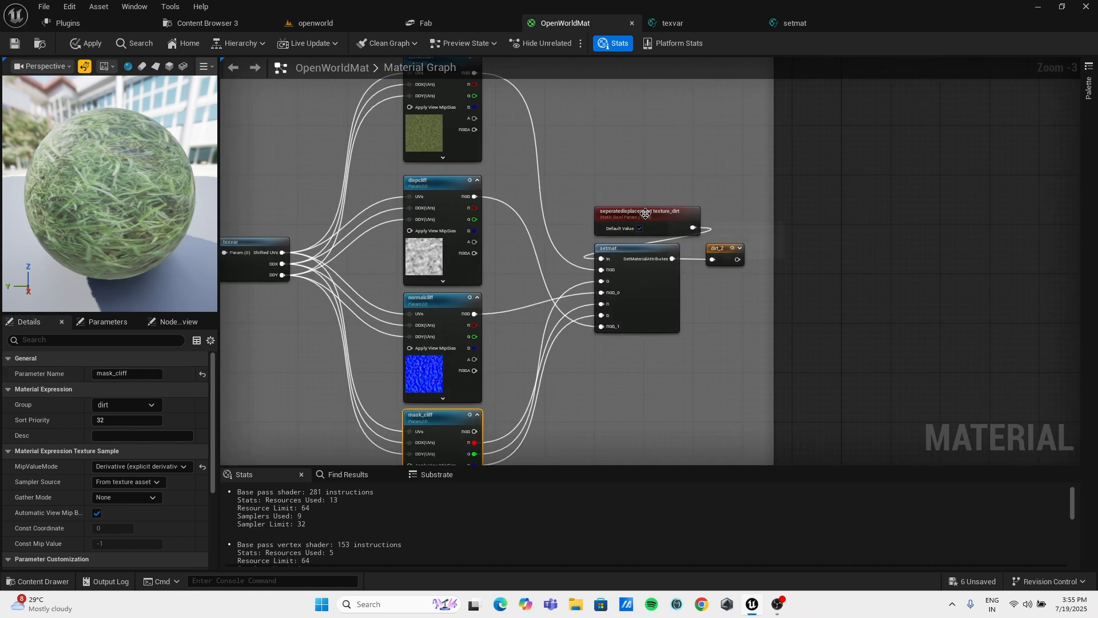
pyautogui.click(641, 211)
pyautogui.click(189, 373)
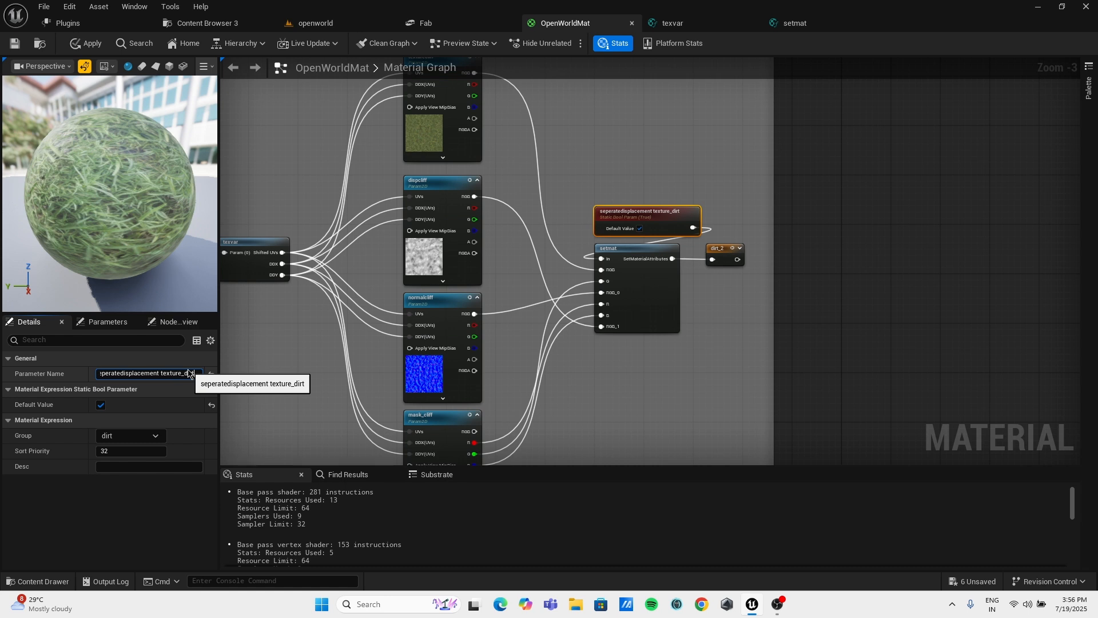
pyautogui.press('BackSpace')
pyautogui.press('BackSpace')
pyautogui.press('BackSpace')
pyautogui.press('BackSpace')
pyautogui.write('cliff')
pyautogui.press('Return')
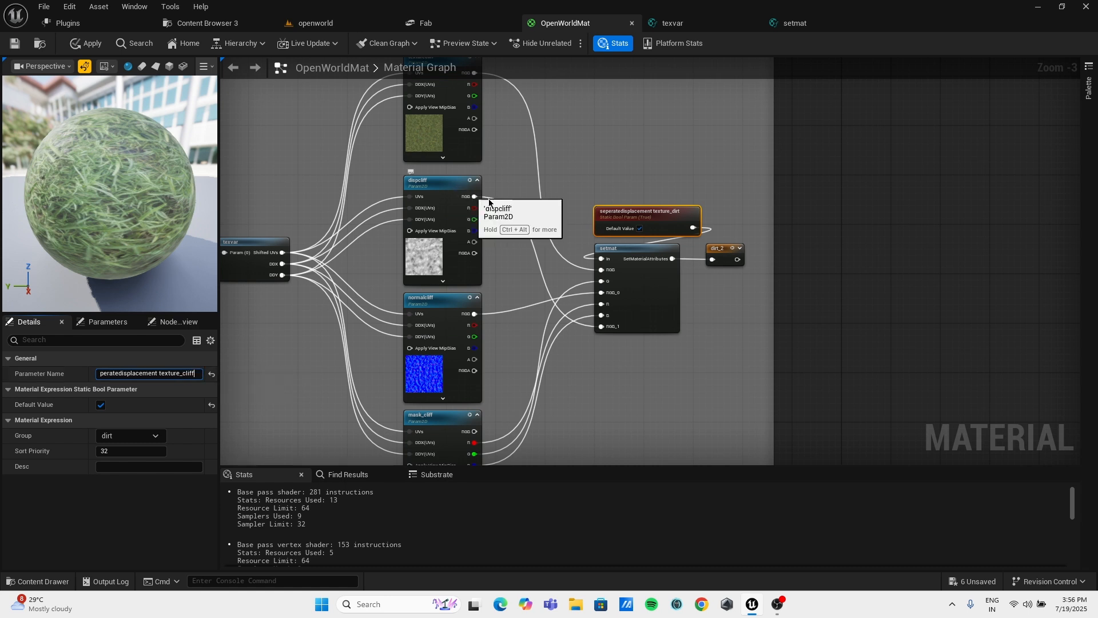
# Replace the dirt_2 reroute on the cliff section's setmat output with a new named reroute declaration called cliff.
pyautogui.moveTo(681, 208); pyautogui.dragTo(577, 269, button='right')
pyautogui.click(627, 317)
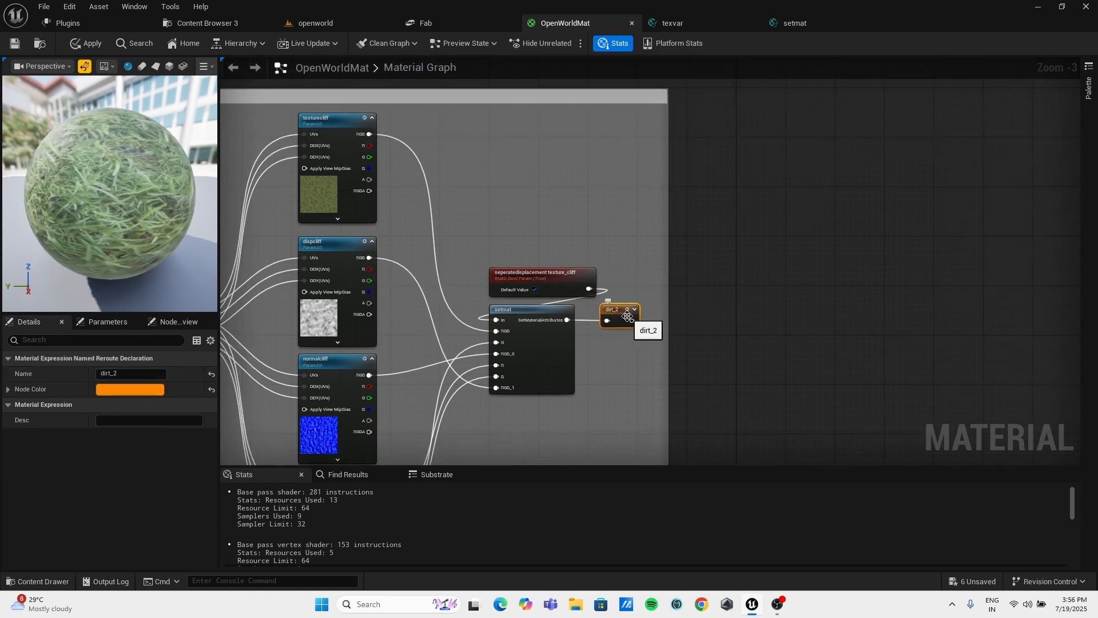
pyautogui.press('Delete')
pyautogui.moveTo(567, 320); pyautogui.dragTo(588, 325)
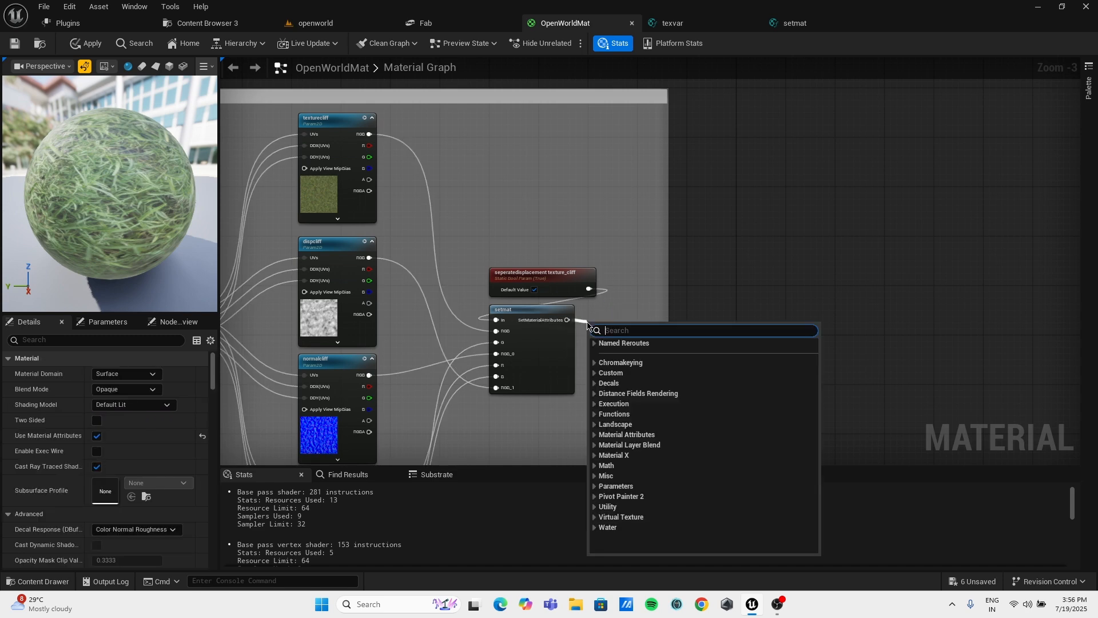
pyautogui.write('cliff')
pyautogui.press('BackSpace')
pyautogui.press('BackSpace')
pyautogui.press('BackSpace')
pyautogui.press('BackSpace')
pyautogui.press('BackSpace')
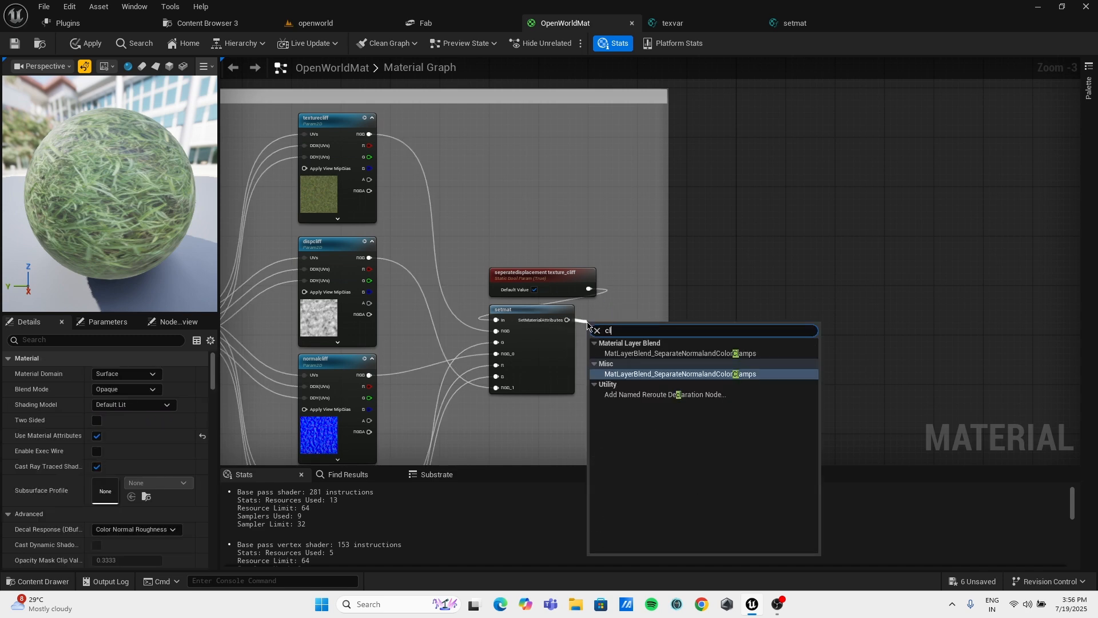
pyautogui.write('na')
pyautogui.press('Return')
pyautogui.write('cliff')
pyautogui.press('Return')
# Tidy the slope-blend nodes, placing the grass and dirt reroutes, SlopeMask and its two parameters closer to the BlendMaterialAttributes node.
pyautogui.moveTo(633, 291); pyautogui.dragTo(592, 344, button='right')
pyautogui.scroll(-5, 647, 217)
pyautogui.moveTo(648, 216); pyautogui.dragTo(475, 361, button='right')
pyautogui.scroll(-4, 475, 361)
pyautogui.moveTo(581, 107); pyautogui.dragTo(562, 247, button='right')
pyautogui.scroll(2, 562, 247)
pyautogui.scroll(4, 563, 247)
pyautogui.scroll(4, 498, 227)
pyautogui.moveTo(571, 194); pyautogui.dragTo(711, 120, button='right')
pyautogui.moveTo(378, 155); pyautogui.dragTo(454, 209)
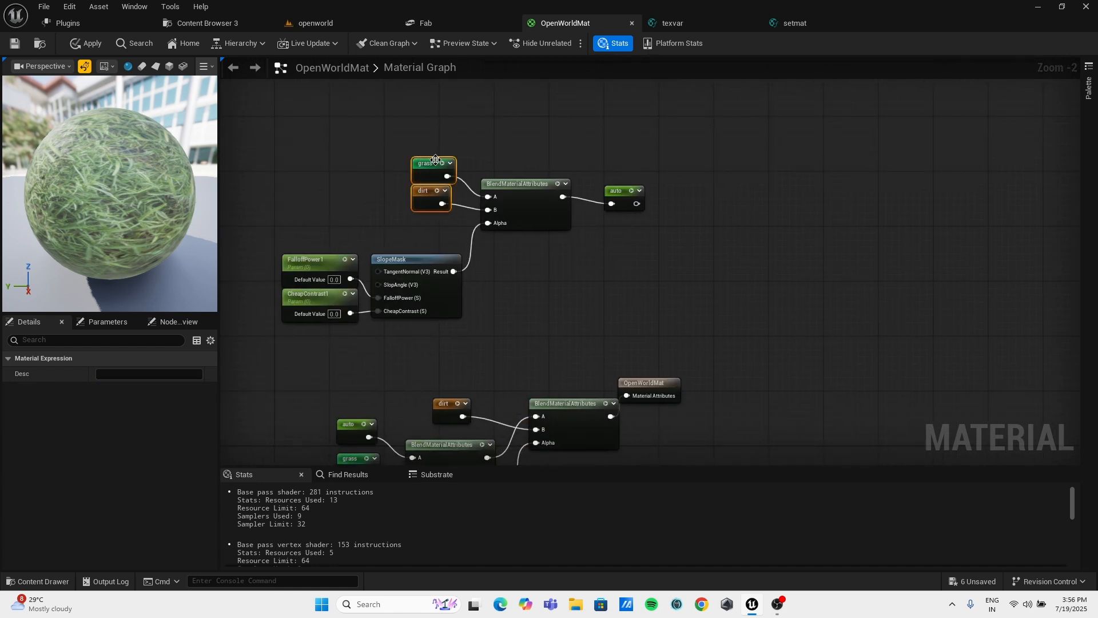
pyautogui.moveTo(438, 162); pyautogui.dragTo(432, 170)
pyautogui.moveTo(257, 228); pyautogui.dragTo(404, 243)
pyautogui.moveTo(330, 300); pyautogui.dragTo(348, 286)
# Move the auto reroute well away from the slope blend and break its input link.
pyautogui.moveTo(620, 197); pyautogui.dragTo(909, 191)
pyautogui.rightClick(901, 198)
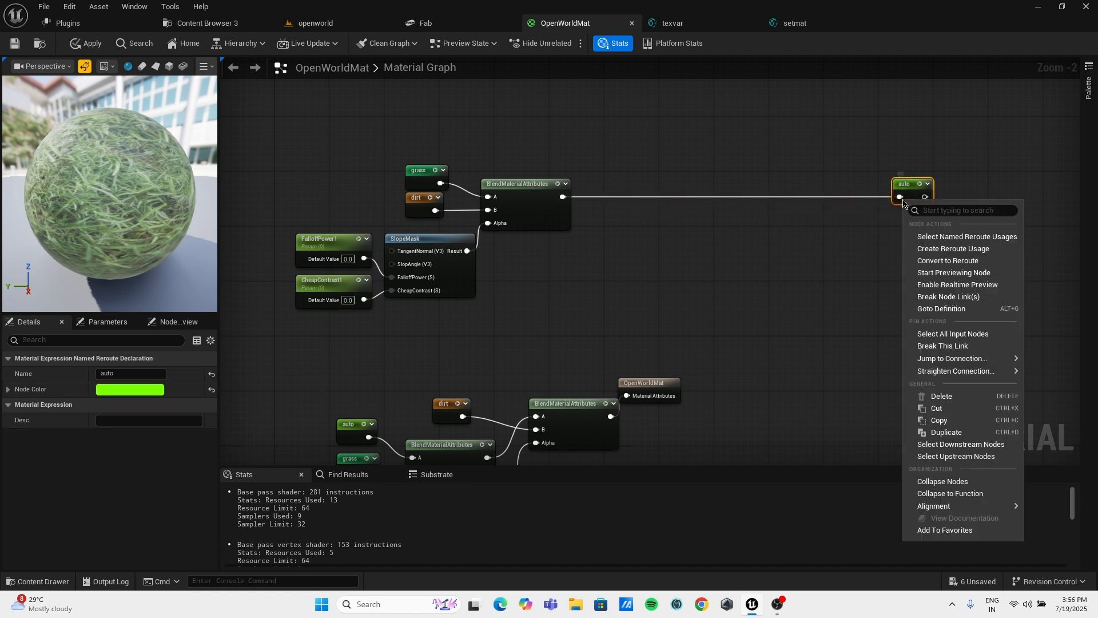
pyautogui.click(941, 345)
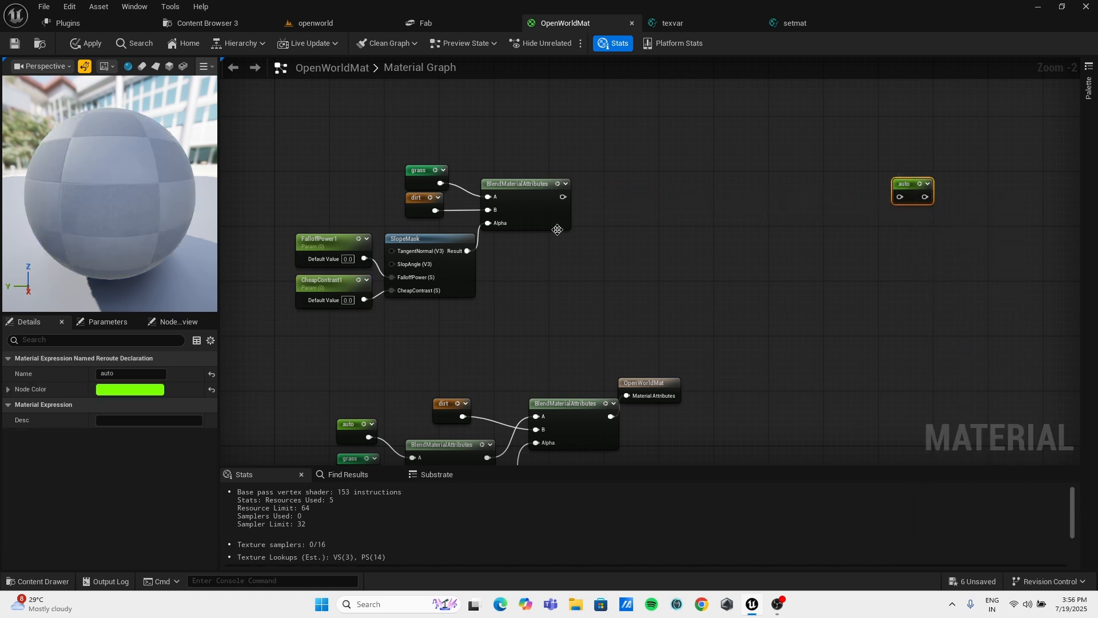
# Duplicate the whole grass/dirt slope-blend group and place the copy between the original blend and the auto reroute.
pyautogui.moveTo(557, 229); pyautogui.dragTo(658, 240, button='right')
pyautogui.moveTo(404, 159); pyautogui.dragTo(631, 350)
pyautogui.moveTo(772, 249); pyautogui.dragTo(583, 271, button='right')
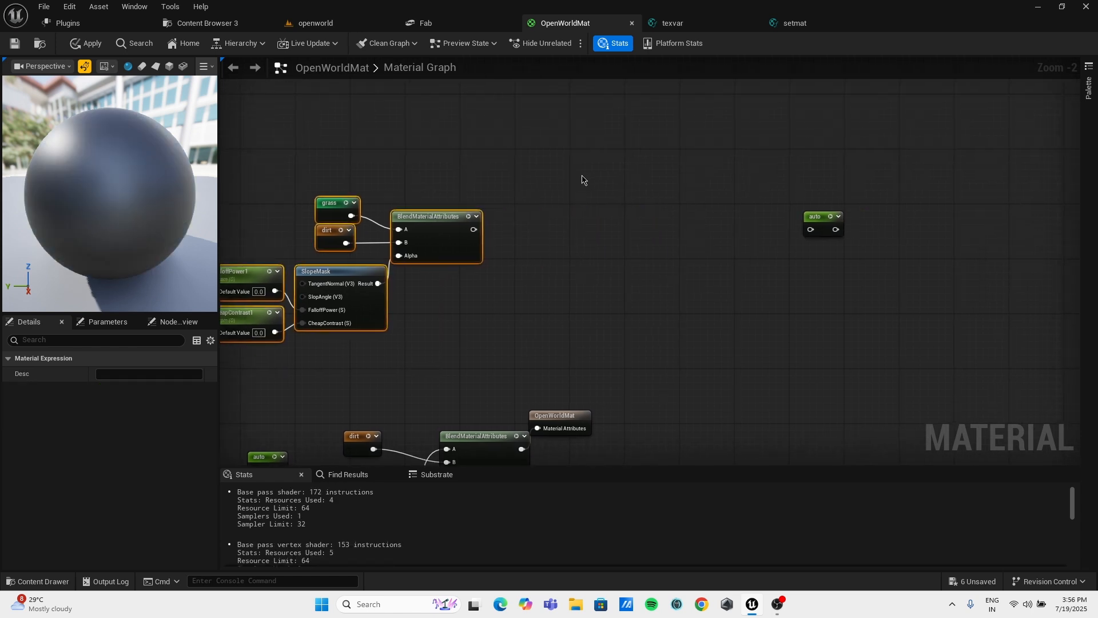
pyautogui.hotkey('ctrl', 'f')
pyautogui.moveTo(582, 175); pyautogui.dragTo(575, 196, button='right')
pyautogui.hotkey('ctrl', 'd')
pyautogui.moveTo(664, 163); pyautogui.dragTo(515, 102, button='right')
pyautogui.moveTo(558, 117); pyautogui.dragTo(542, 181)
# Delete the copy's grass and dirt reroutes and connect the first blend's output to the second BlendMaterialAttributes A input.
pyautogui.click(436, 151)
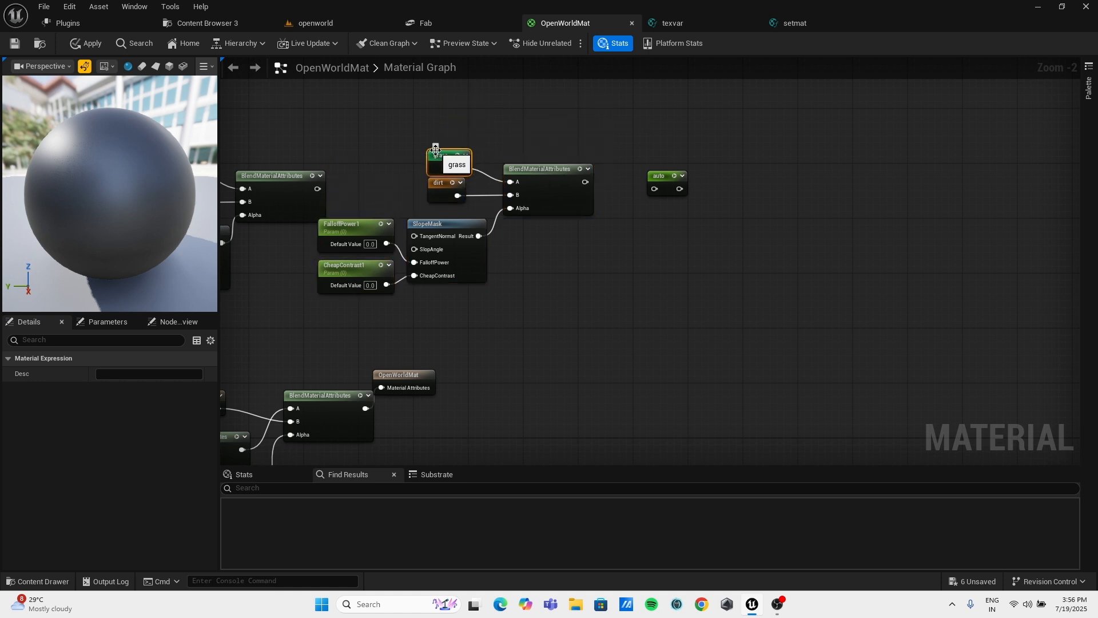
pyautogui.press('Delete')
pyautogui.click(435, 183)
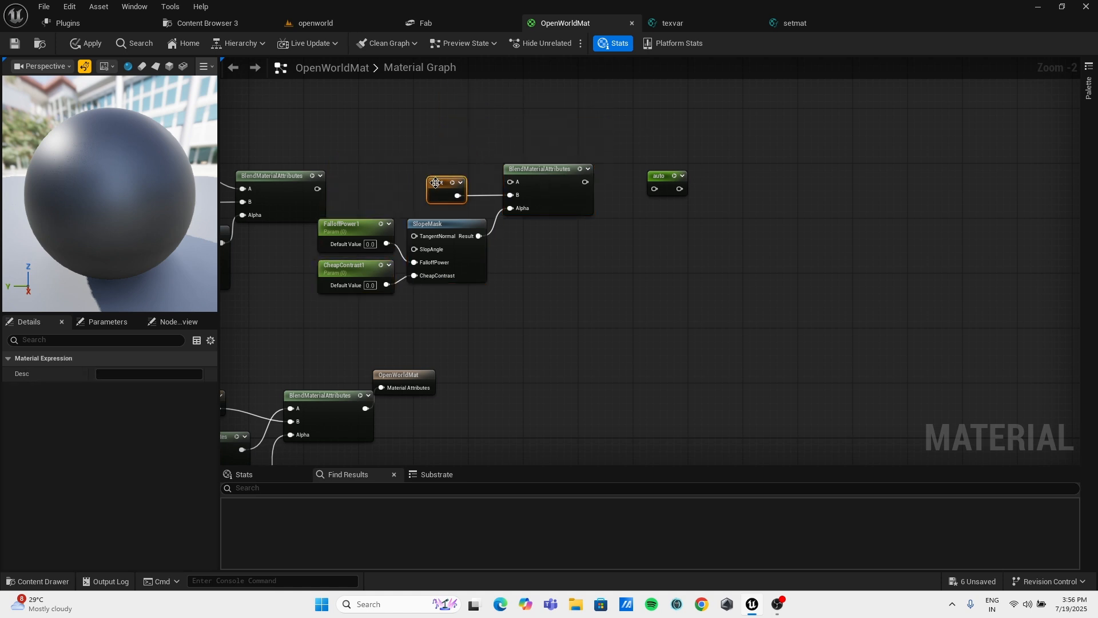
pyautogui.press('Delete')
pyautogui.moveTo(317, 188); pyautogui.dragTo(537, 182)
pyautogui.moveTo(469, 206); pyautogui.dragTo(635, 202, button='right')
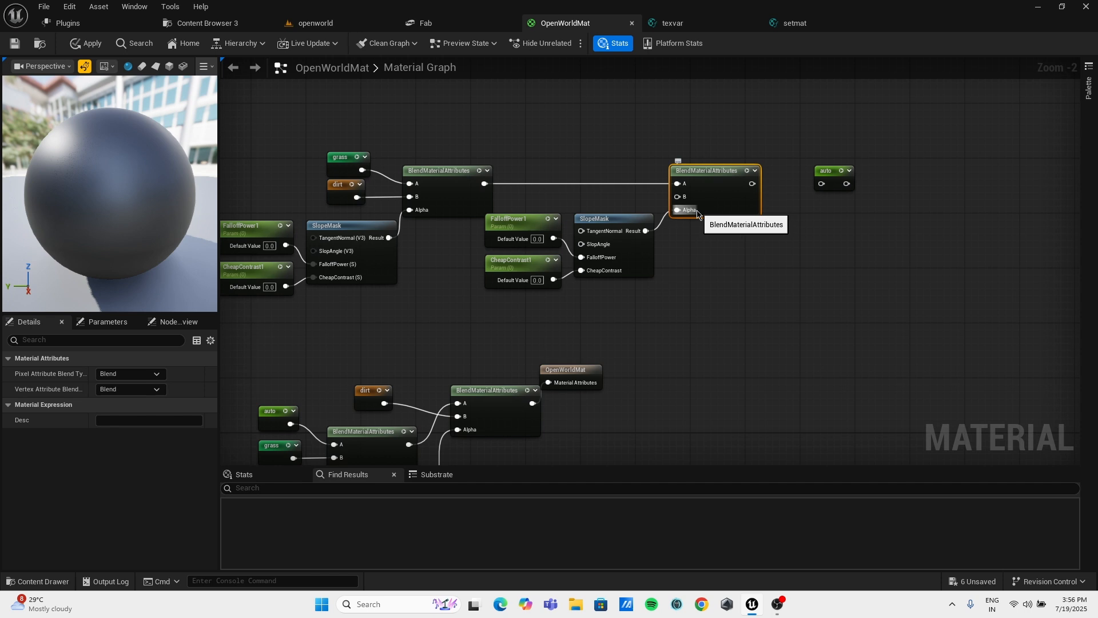
# Shift the auto reroute farther out and paste another slope-blend group between the second blend and auto.
pyautogui.moveTo(830, 178); pyautogui.dragTo(585, 191, button='right')
pyautogui.moveTo(584, 191); pyautogui.dragTo(818, 198)
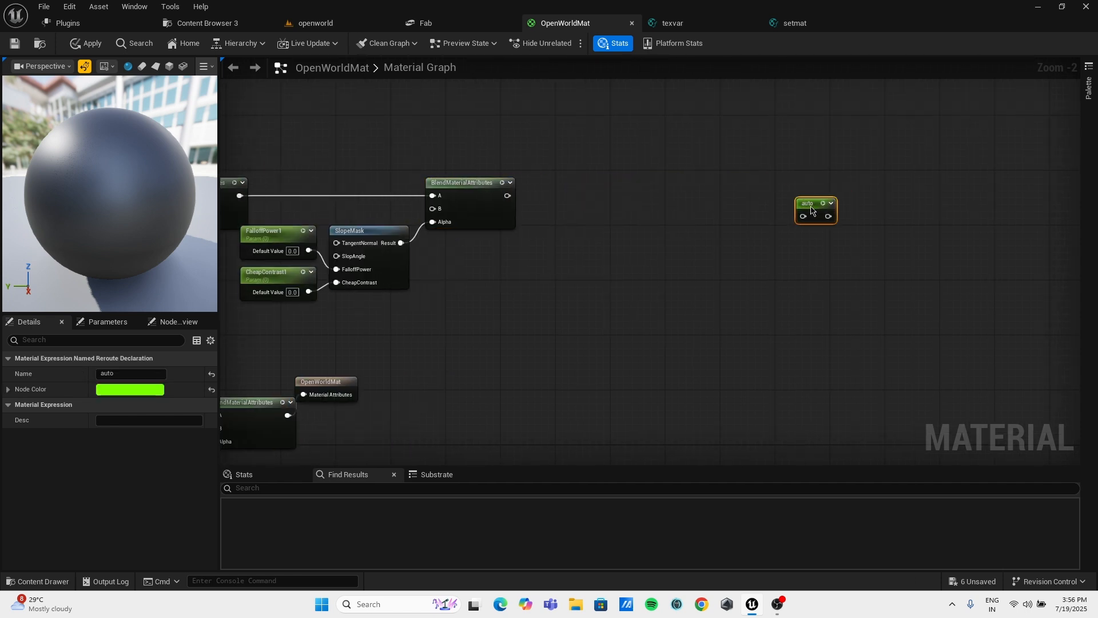
pyautogui.hotkey('ctrl', 'f')
pyautogui.click(599, 190)
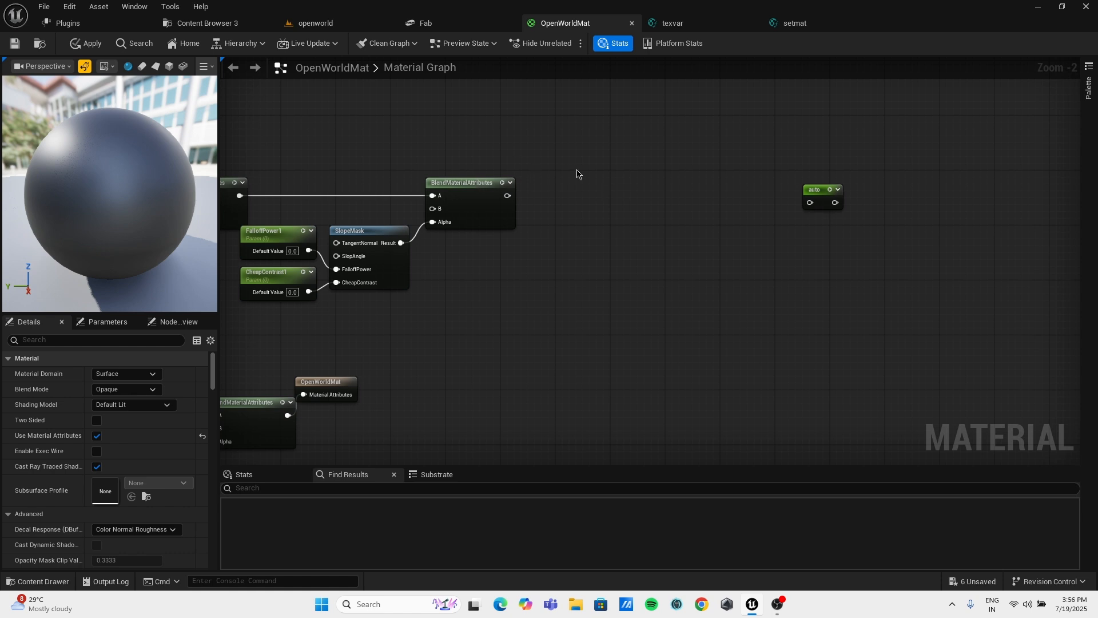
pyautogui.hotkey('ctrl', 'v')
pyautogui.moveTo(707, 142); pyautogui.dragTo(697, 198)
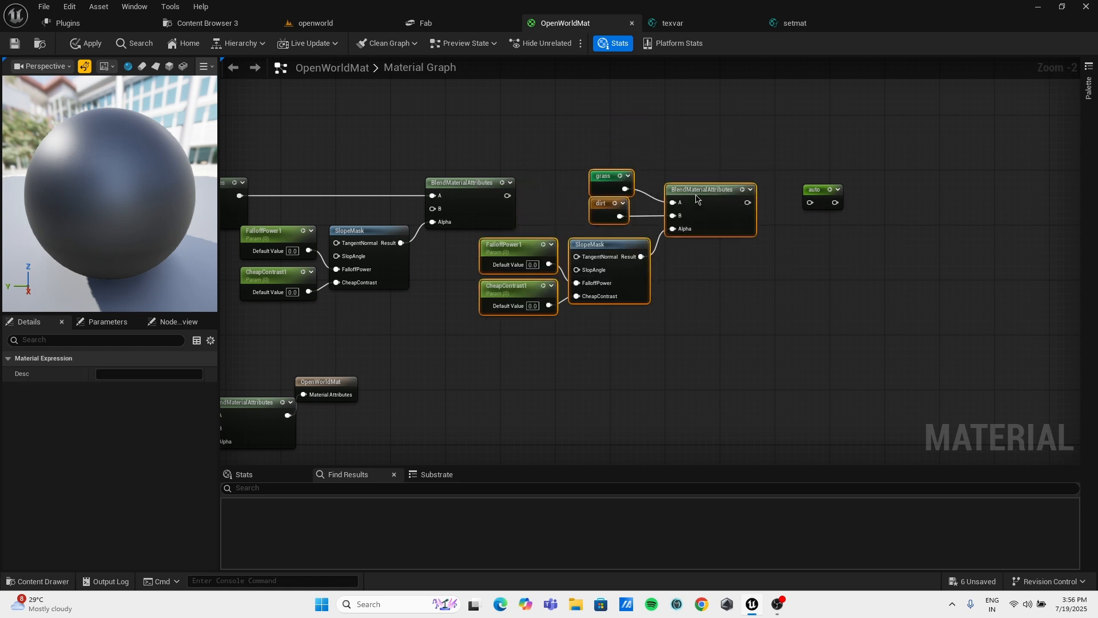
# Delete the pasted group's grass and dirt reroutes and wire its BlendMaterialAttributes between the second blend and the auto reroute.
pyautogui.click(569, 161)
pyautogui.moveTo(620, 231); pyautogui.dragTo(620, 232)
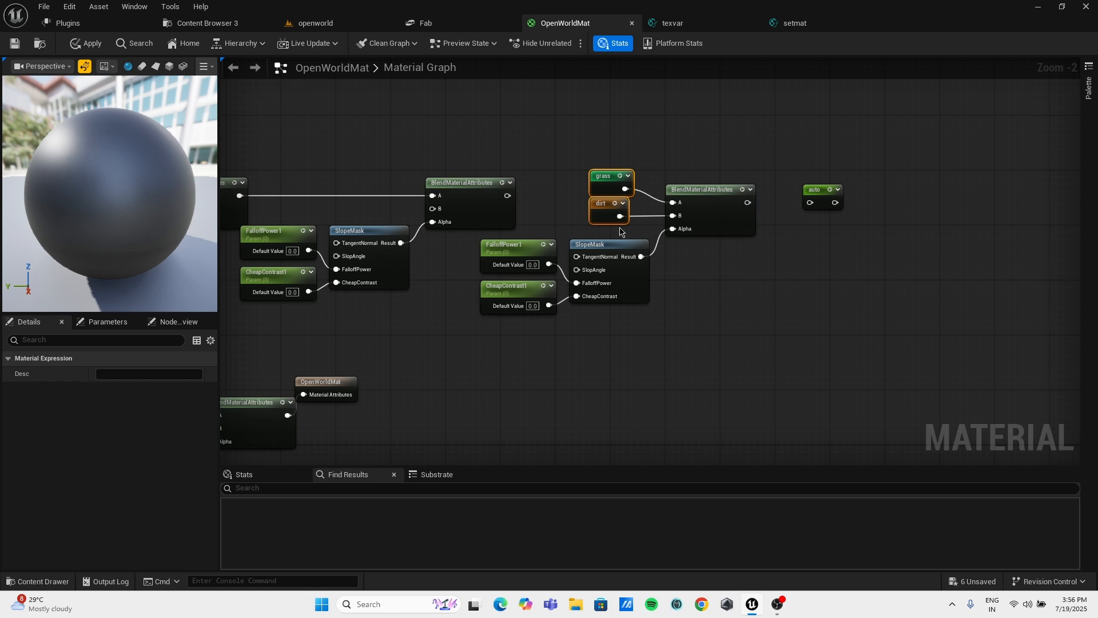
pyautogui.press('Delete')
pyautogui.moveTo(507, 195); pyautogui.dragTo(714, 195)
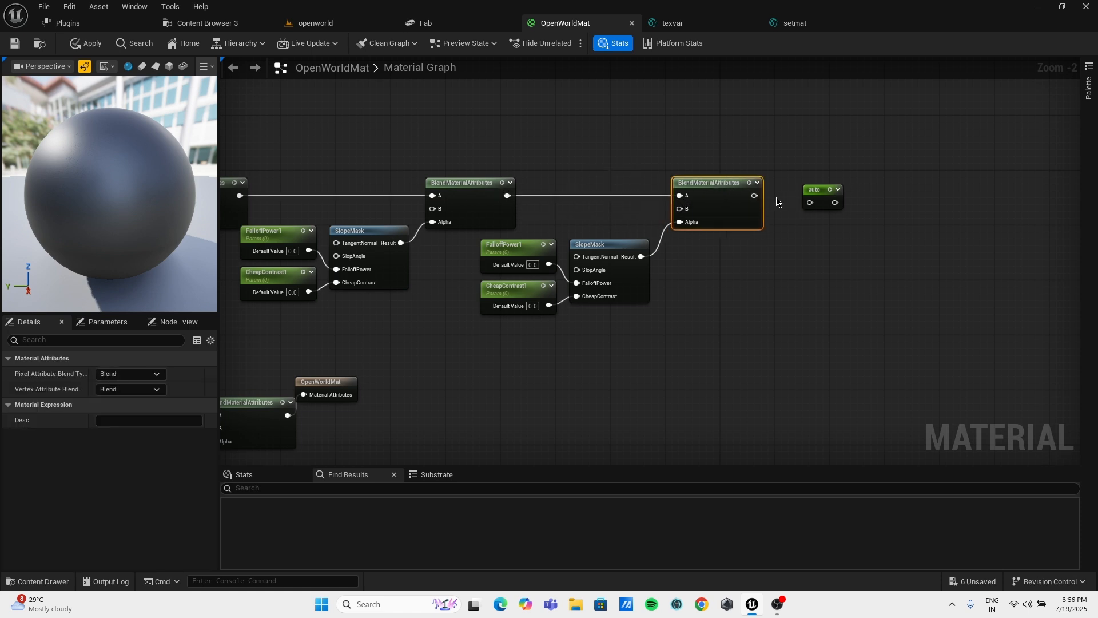
pyautogui.moveTo(824, 203); pyautogui.dragTo(824, 195)
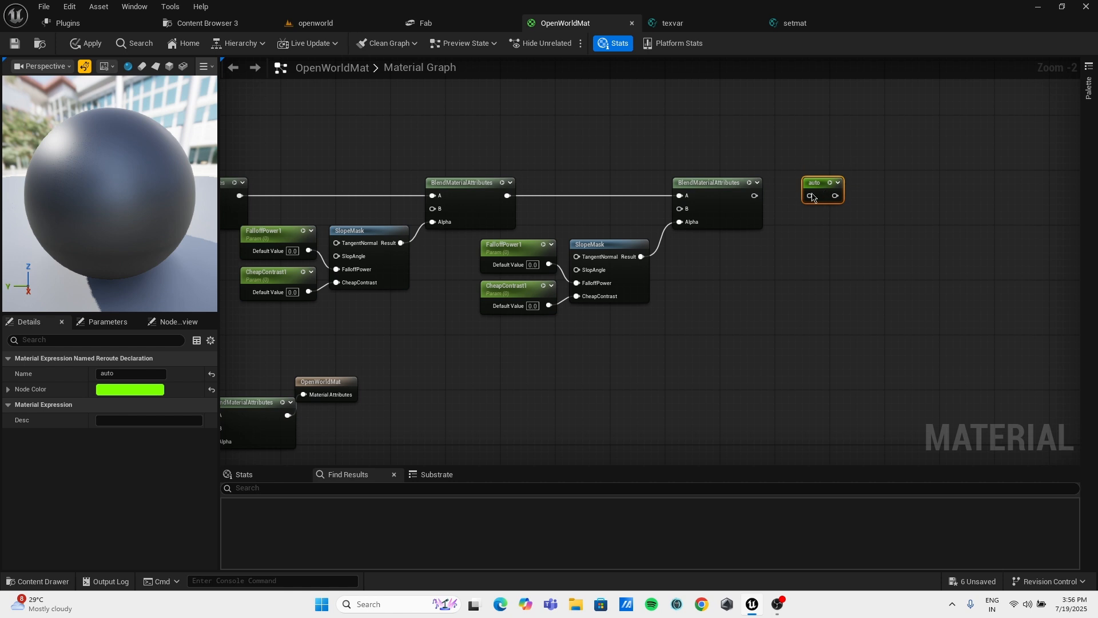
pyautogui.click(753, 196)
# Rename the second SlopeMask's parameters FalloffPower2 and CheapContrast2.
pyautogui.moveTo(718, 255); pyautogui.dragTo(1037, 237, button='right')
pyautogui.click(578, 211)
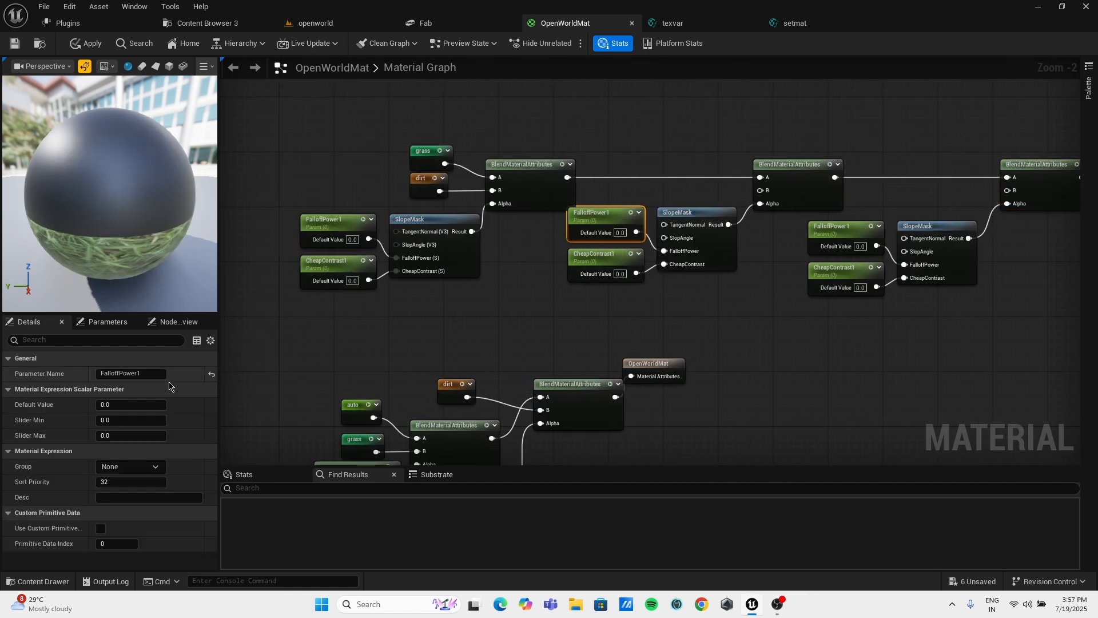
pyautogui.click(152, 375)
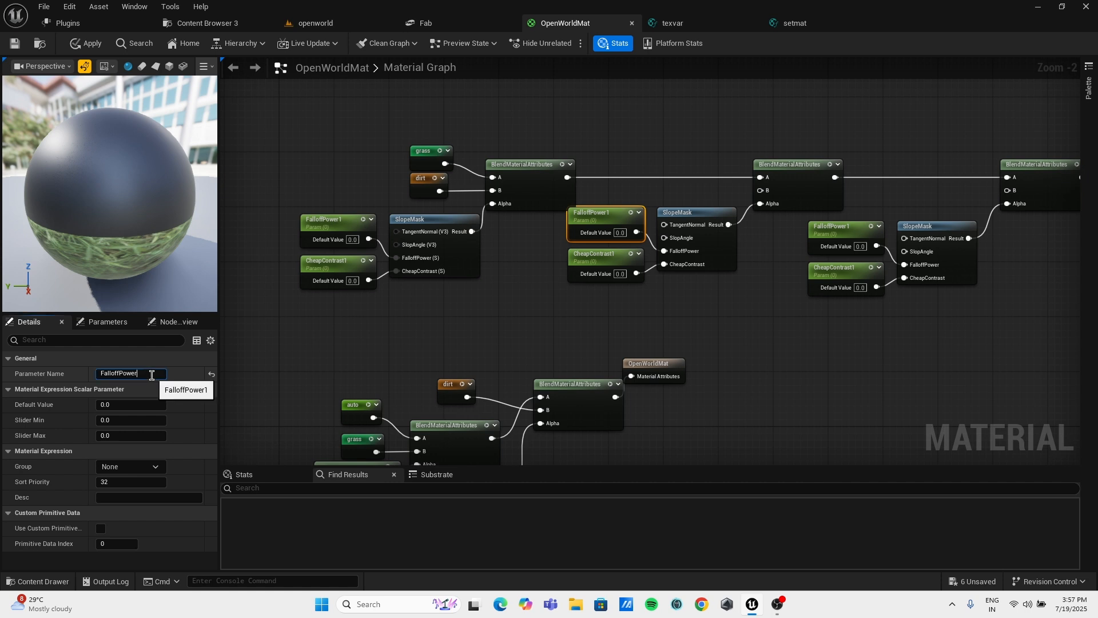
pyautogui.press('Return')
pyautogui.click(595, 254)
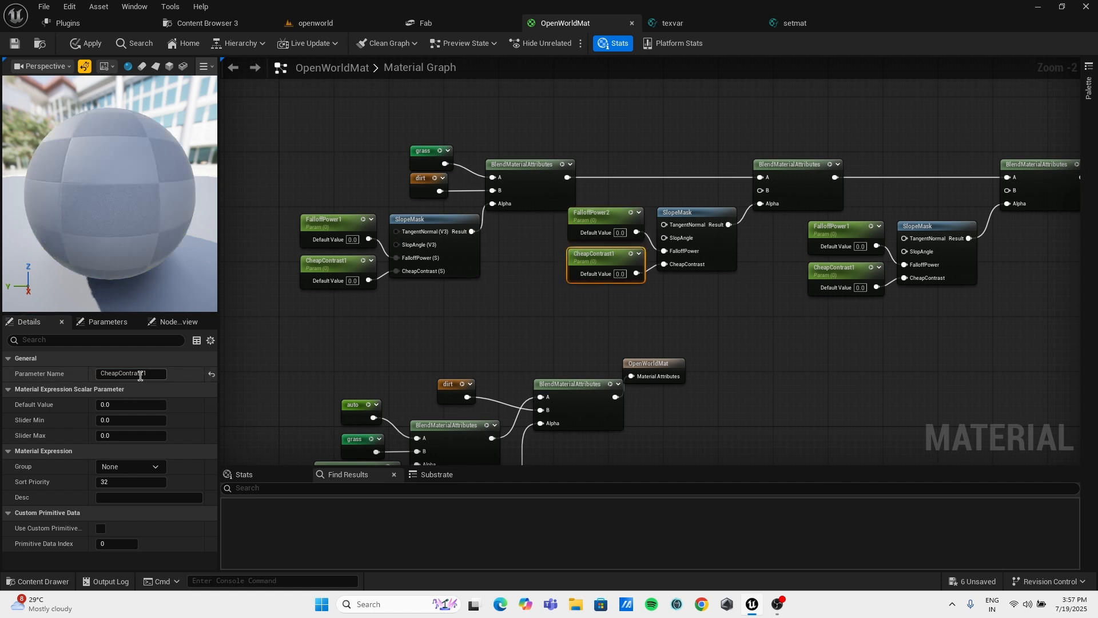
pyautogui.click(147, 374)
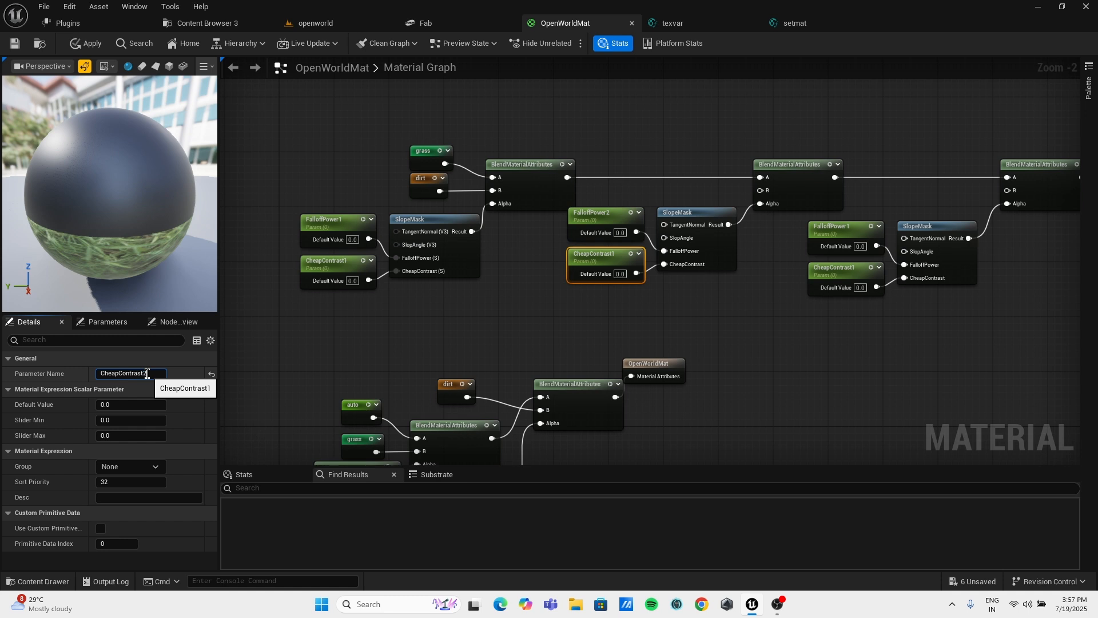
pyautogui.press('Return')
# Rename the third SlopeMask's parameters FalloffPower3 and CheapContrast3.
pyautogui.moveTo(630, 143); pyautogui.dragTo(531, 179, button='right')
pyautogui.click(743, 263)
pyautogui.click(154, 373)
pyautogui.click(154, 373)
pyautogui.write('3')
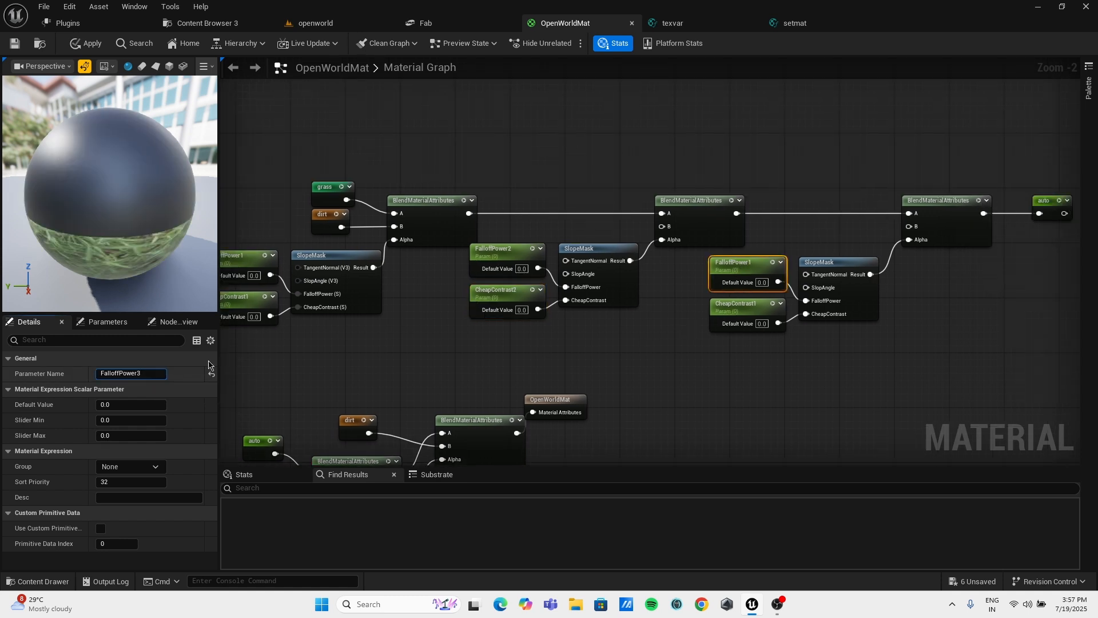
pyautogui.click(717, 311)
pyautogui.click(154, 373)
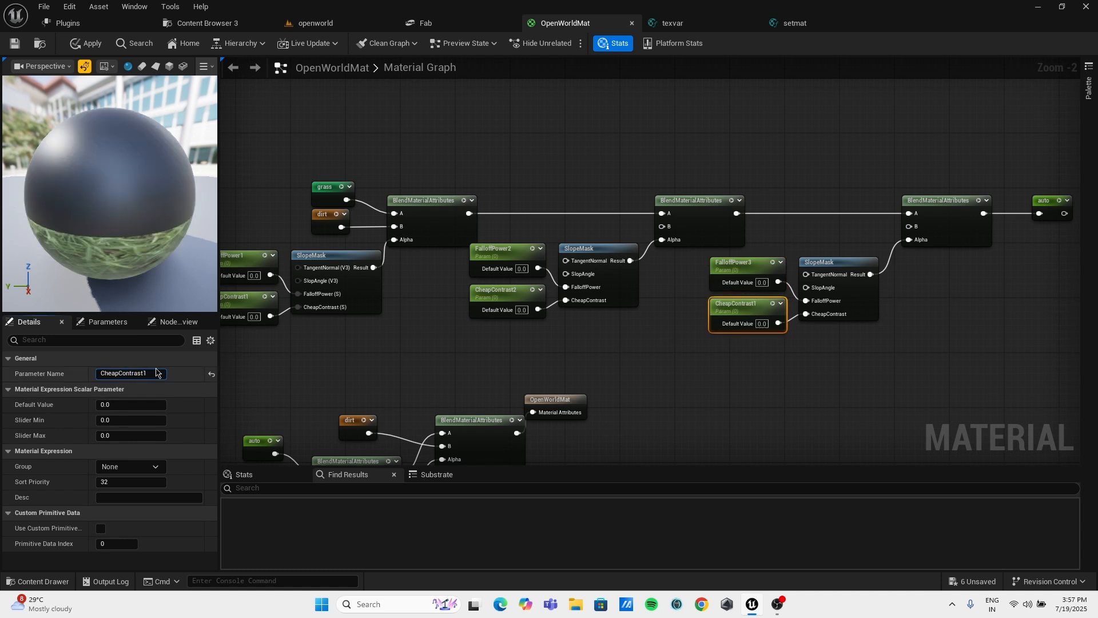
# Connect a rockyground reroute to the second slope blend's B input and a cliff reroute to the third blend's B input.
pyautogui.moveTo(800, 318); pyautogui.dragTo(719, 364, button='right')
pyautogui.moveTo(578, 318); pyautogui.dragTo(719, 296, button='right')
pyautogui.moveTo(730, 259); pyautogui.dragTo(636, 253)
pyautogui.write('roc')
pyautogui.press('Return')
pyautogui.moveTo(971, 251); pyautogui.dragTo(921, 258)
pyautogui.write('cliff')
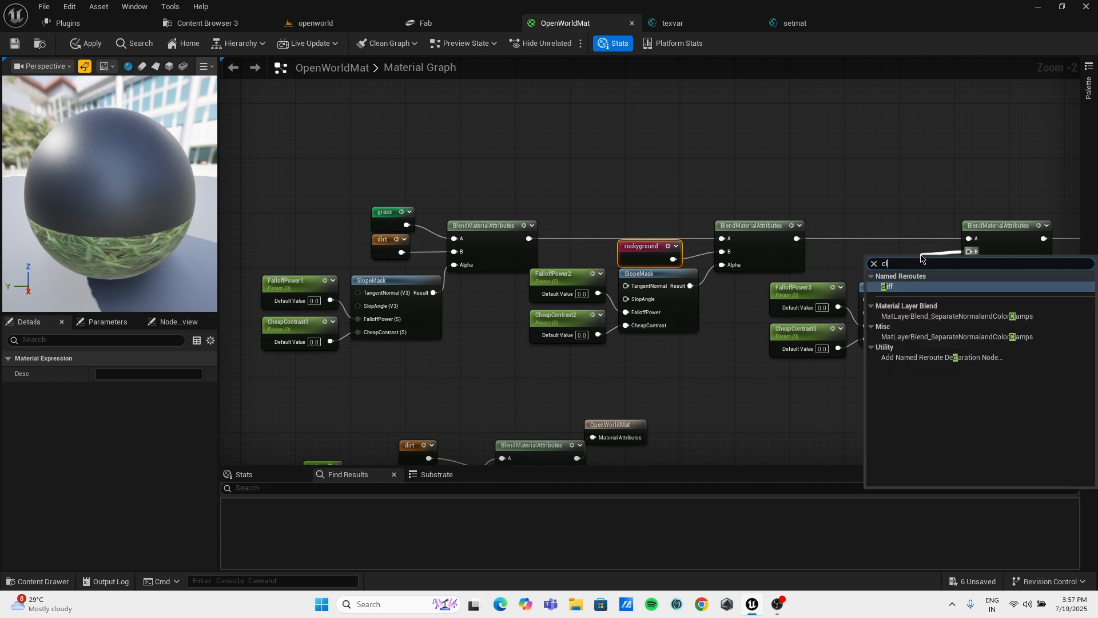
pyautogui.press('Return')
pyautogui.moveTo(923, 260); pyautogui.dragTo(885, 258)
# Enclose the whole slope-blend chain in a comment box named autolayer.
pyautogui.scroll(-4, 885, 259)
pyautogui.moveTo(885, 259); pyautogui.dragTo(753, 180, button='right')
pyautogui.scroll(2, 752, 180)
pyautogui.moveTo(318, 136); pyautogui.dragTo(927, 258)
pyautogui.press('c')
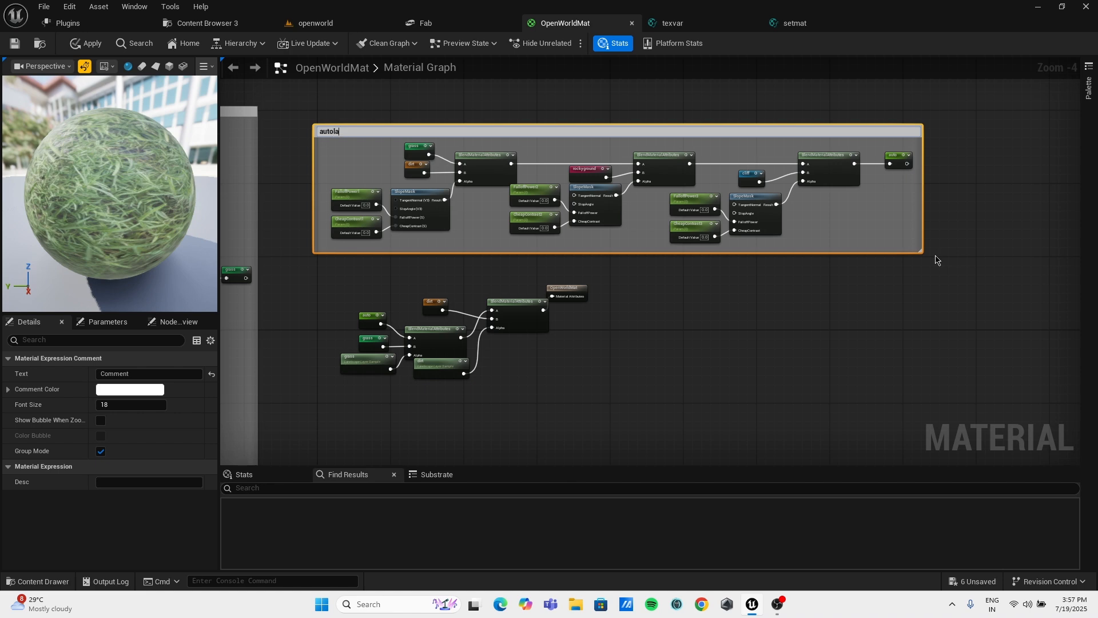
pyautogui.moveTo(799, 321); pyautogui.dragTo(847, 262, button='right')
# Move the OpenWorldMat output node farther out and place the dirt reroute above and the dirt layer sample below their blend node.
pyautogui.scroll(3, 846, 262)
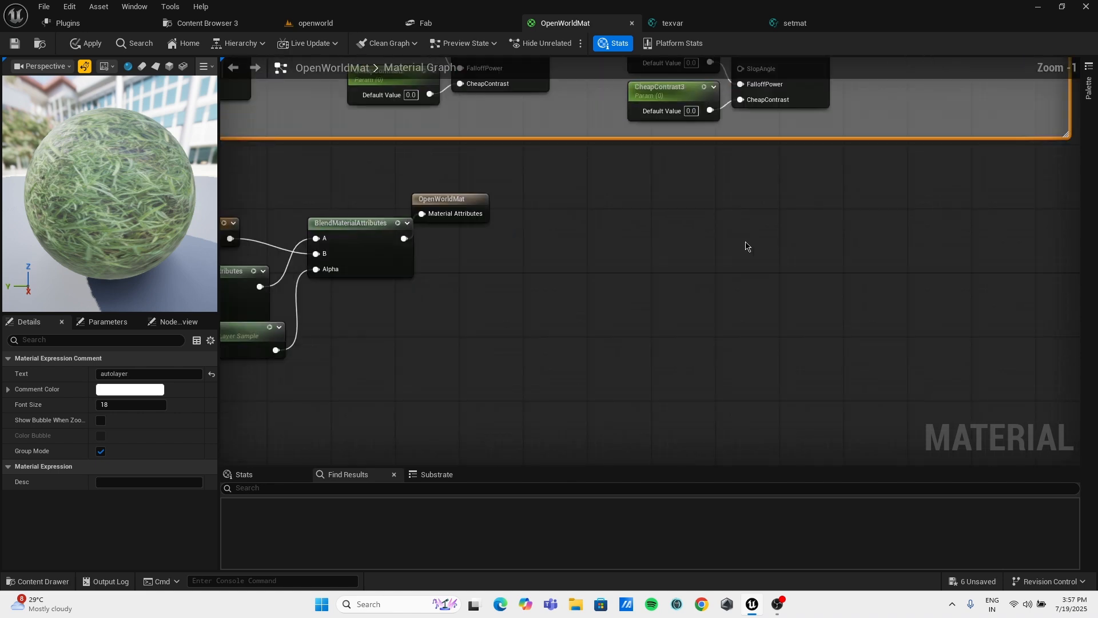
pyautogui.moveTo(748, 243); pyautogui.dragTo(832, 251, button='right')
pyautogui.moveTo(533, 212); pyautogui.dragTo(804, 229)
pyautogui.scroll(-2, 615, 264)
pyautogui.moveTo(387, 241); pyautogui.dragTo(459, 227)
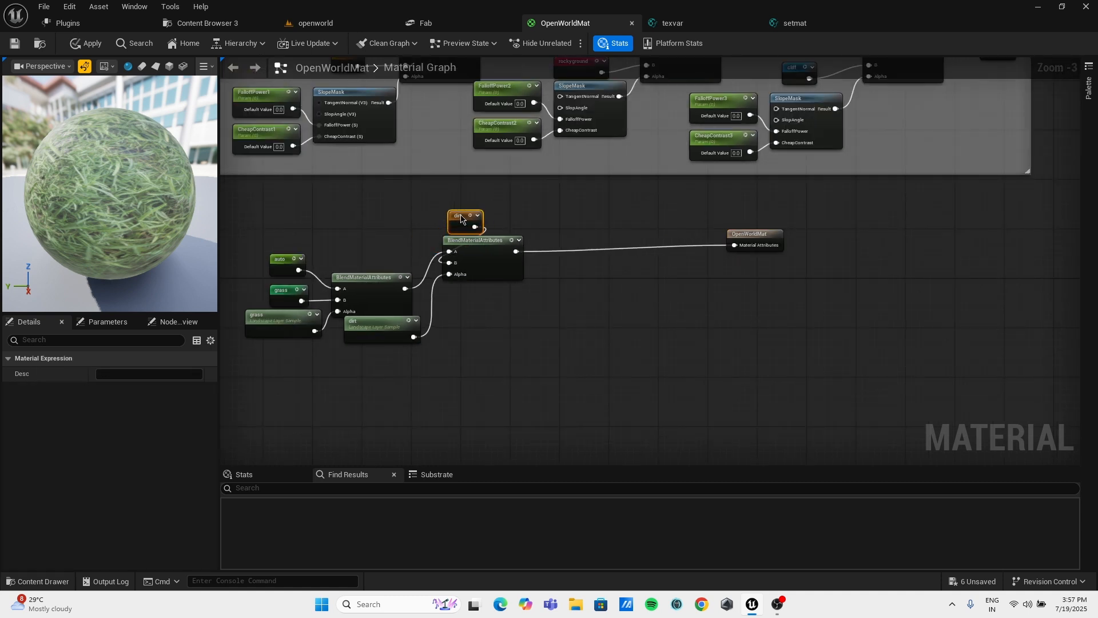
pyautogui.moveTo(363, 315); pyautogui.dragTo(461, 278)
# Duplicate the dirt blend group twice, spacing the copies between the original group and the shifted OpenWorldMat output node.
pyautogui.moveTo(428, 210); pyautogui.dragTo(599, 240)
pyautogui.hotkey('ctrl', 'd')
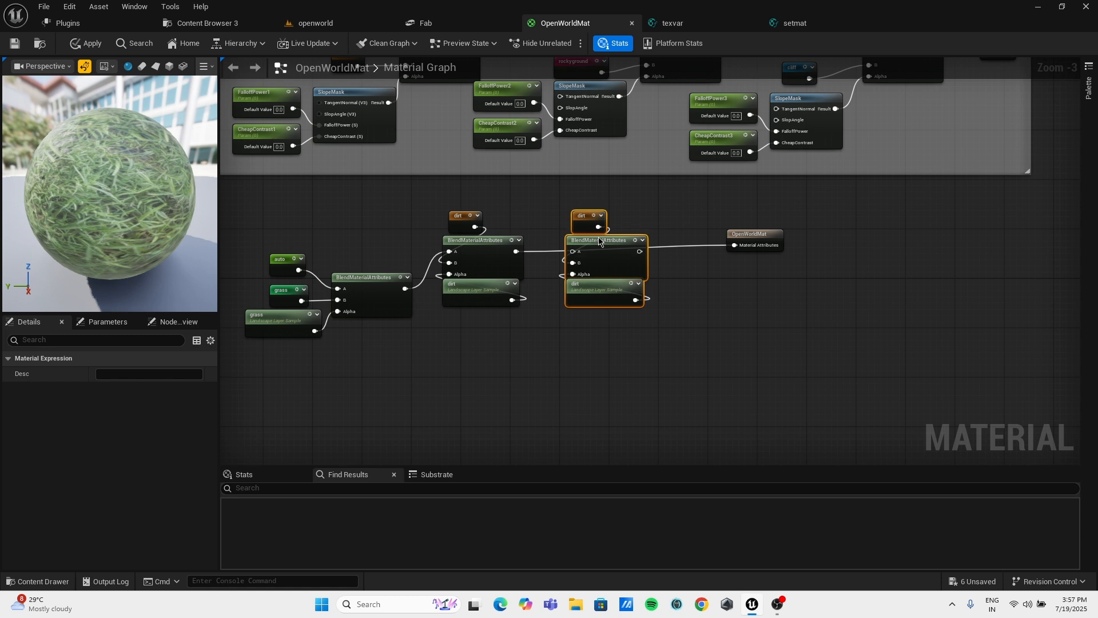
pyautogui.moveTo(746, 231); pyautogui.dragTo(849, 232)
pyautogui.moveTo(778, 248); pyautogui.dragTo(604, 260, button='right')
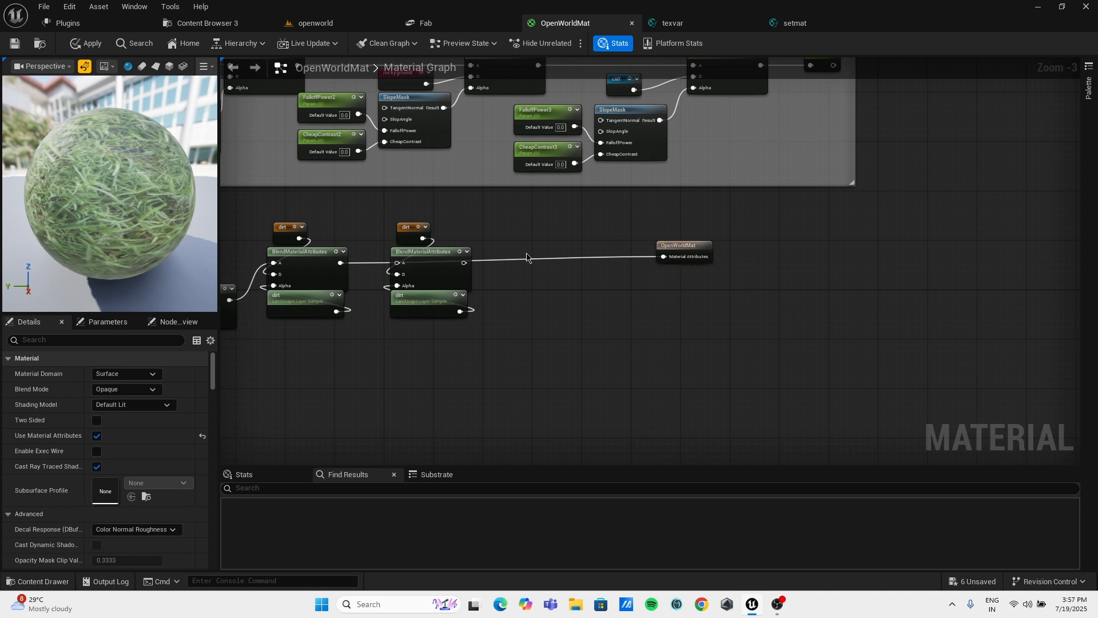
pyautogui.hotkey('ctrl', 'v')
pyautogui.moveTo(549, 255); pyautogui.dragTo(548, 249)
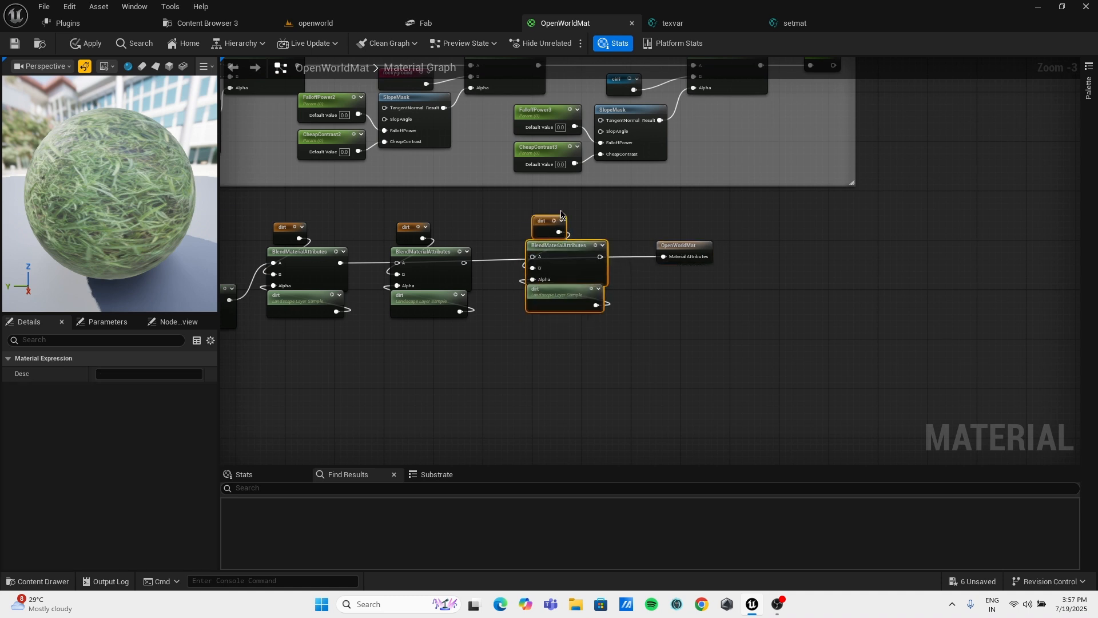
# Chain the two copied blends through their A inputs, connect the last one to the material output and align its group.
pyautogui.keyDown('ctrl'); pyautogui.moveTo(665, 257); pyautogui.dragTo(397, 263); pyautogui.keyUp('ctrl')
pyautogui.moveTo(464, 263); pyautogui.dragTo(533, 257)
pyautogui.moveTo(600, 257); pyautogui.dragTo(665, 256)
pyautogui.moveTo(571, 253); pyautogui.dragTo(571, 261)
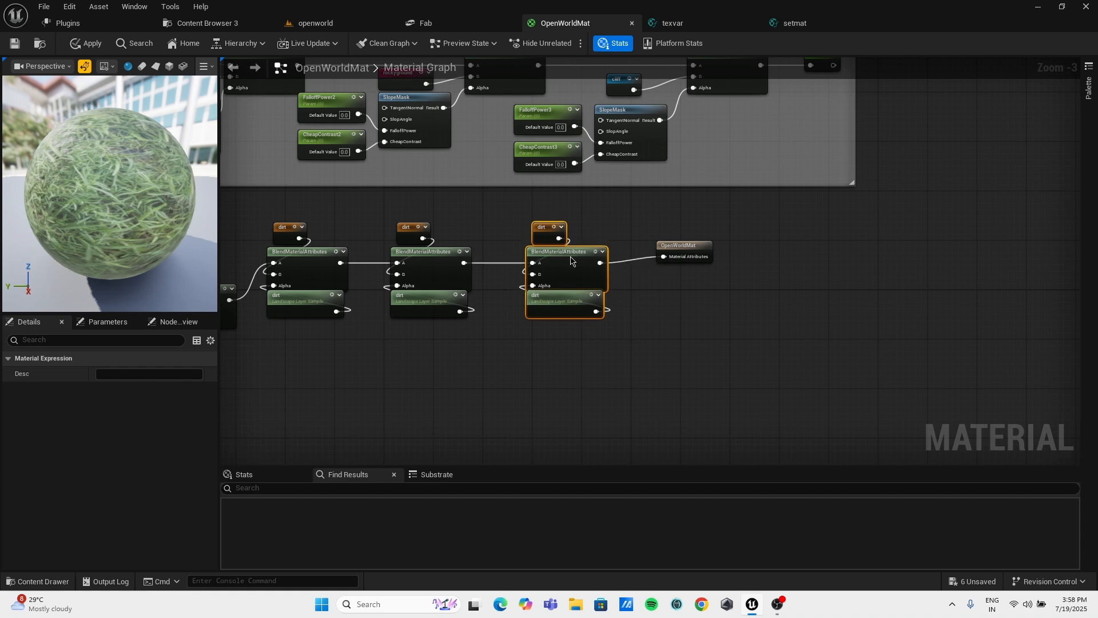
# Rename the second dirt blend group's landscape layer sample rockyground.
pyautogui.click(674, 247)
pyautogui.scroll(3, 544, 264)
pyautogui.moveTo(544, 263); pyautogui.dragTo(646, 251, button='right')
pyautogui.click(431, 305)
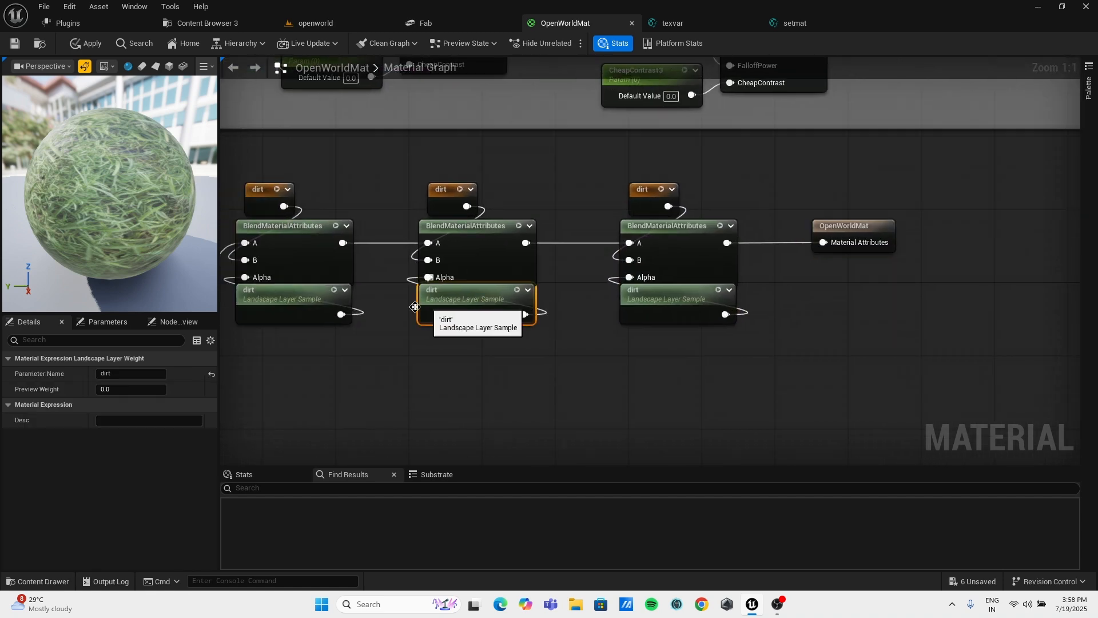
pyautogui.moveTo(431, 305); pyautogui.dragTo(592, 305, button='right')
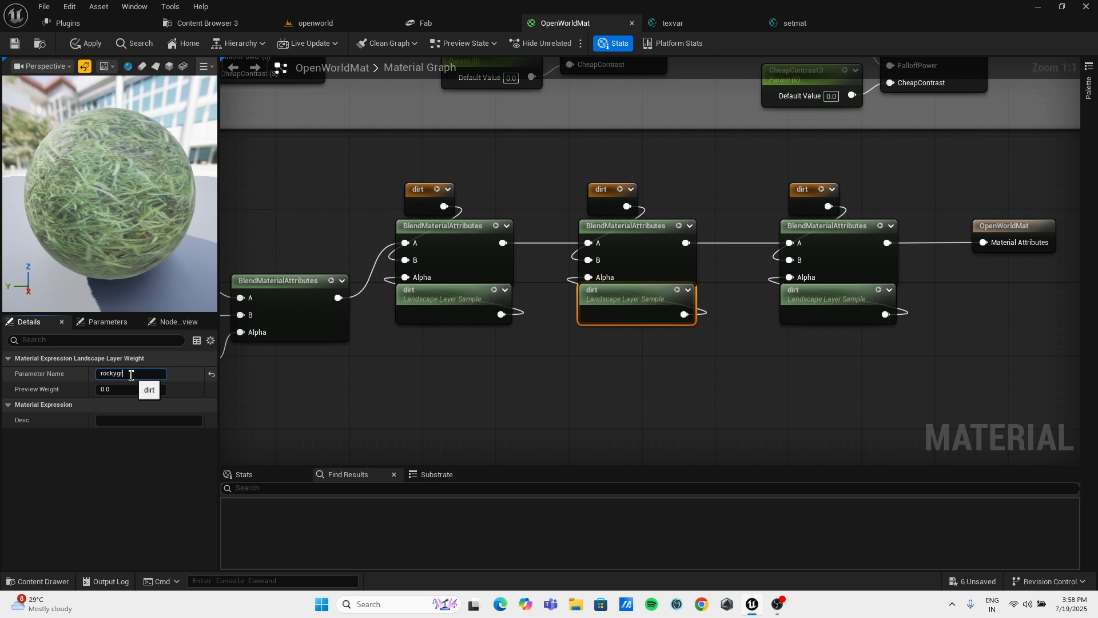
pyautogui.press('Return')
pyautogui.moveTo(522, 372); pyautogui.dragTo(432, 407, button='right')
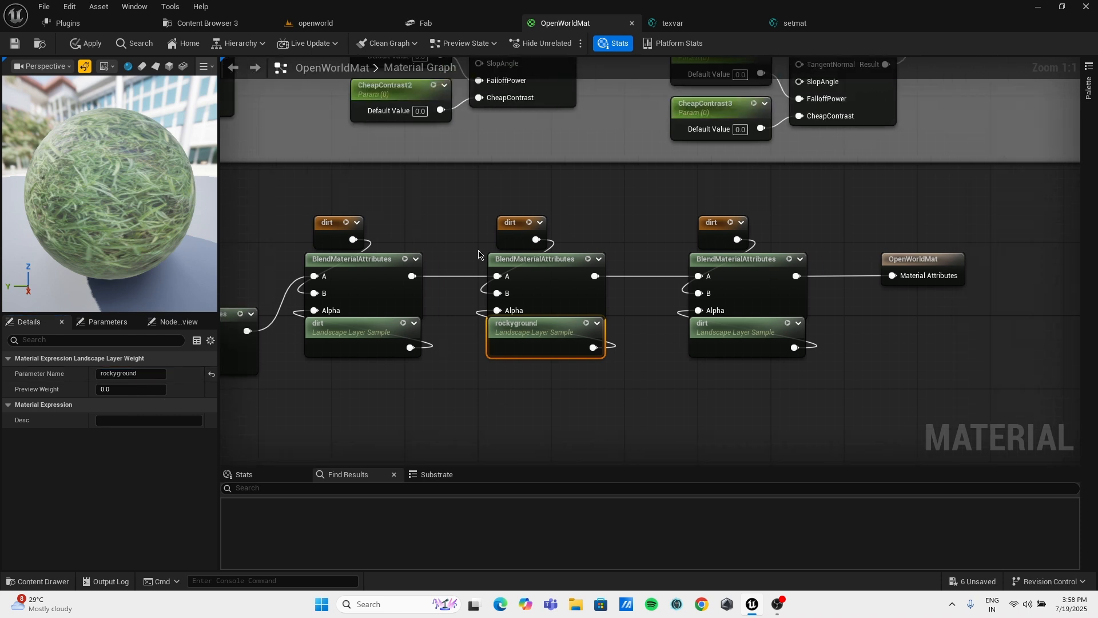
# Replace the second paint blend's dirt reroute with a rockyground reroute placed above the blend.
pyautogui.click(512, 228)
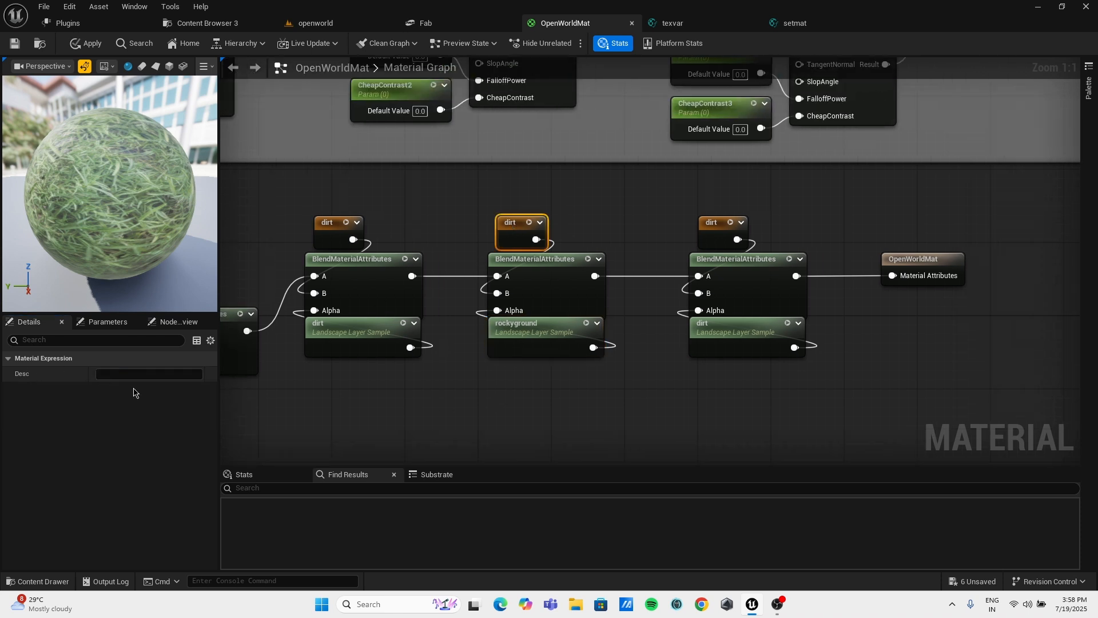
pyautogui.click(552, 250)
pyautogui.rightClick(480, 211)
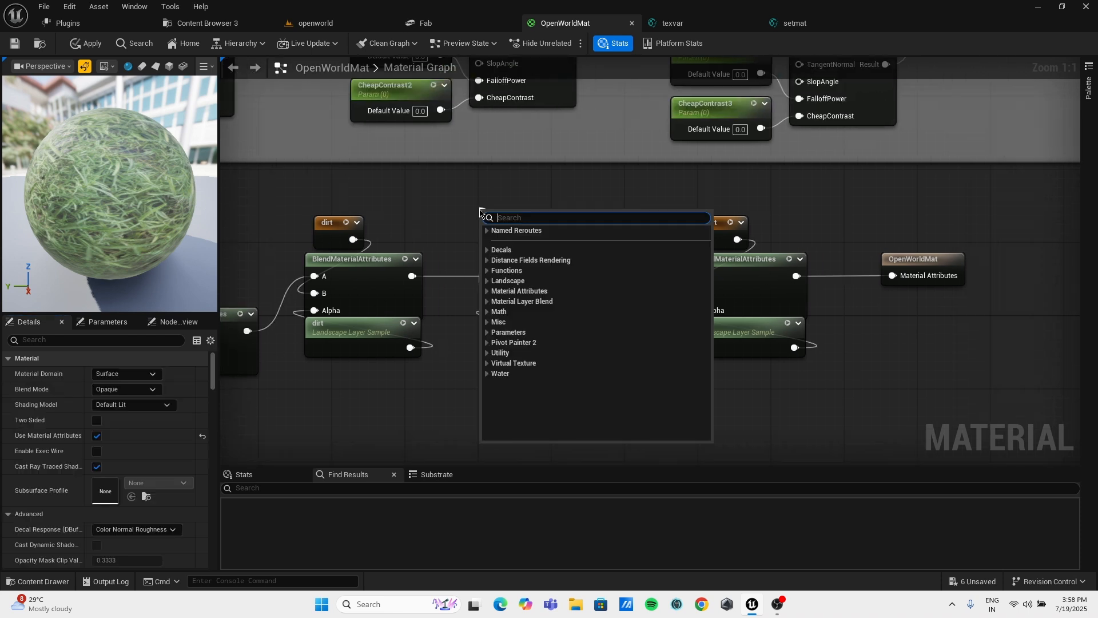
pyautogui.write('roc')
pyautogui.press('Return')
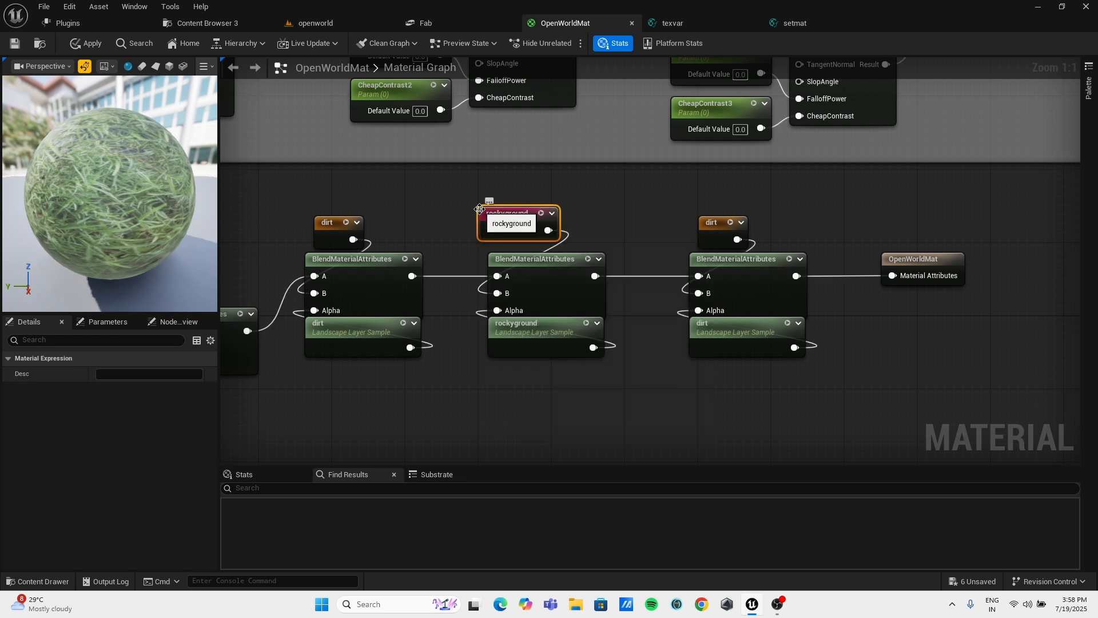
pyautogui.moveTo(504, 217); pyautogui.dragTo(513, 226)
# Replace the third paint blend's dirt reroute with a cliff reroute on its B input.
pyautogui.click(730, 231)
pyautogui.press('Delete')
pyautogui.moveTo(699, 293); pyautogui.dragTo(703, 218)
pyautogui.write('cliff')
pyautogui.press('Return')
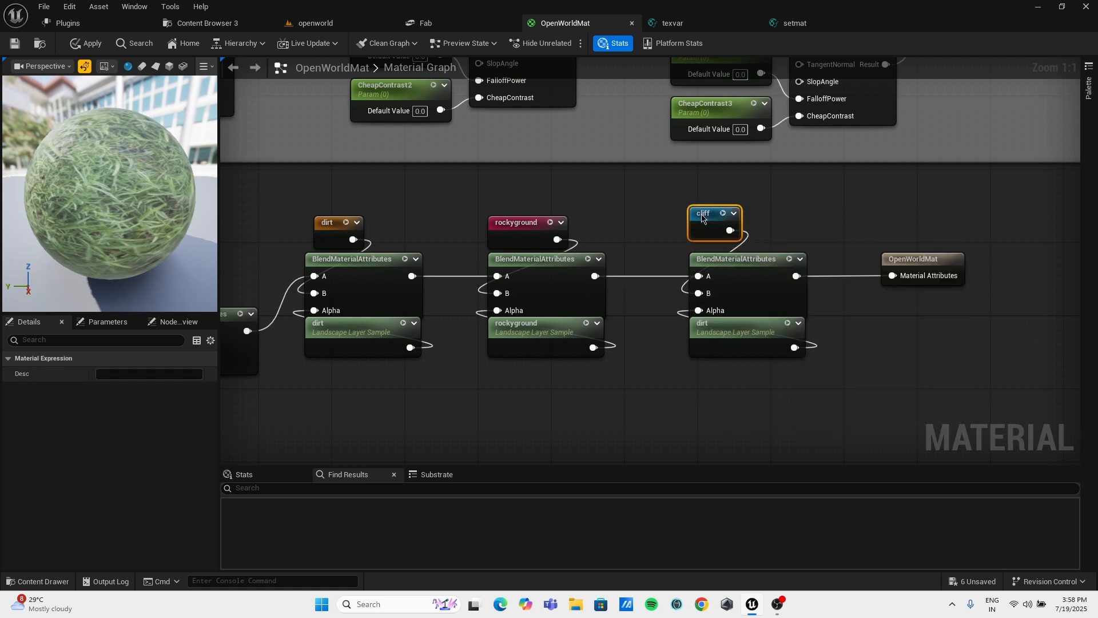
pyautogui.click(719, 324)
pyautogui.press('Delete')
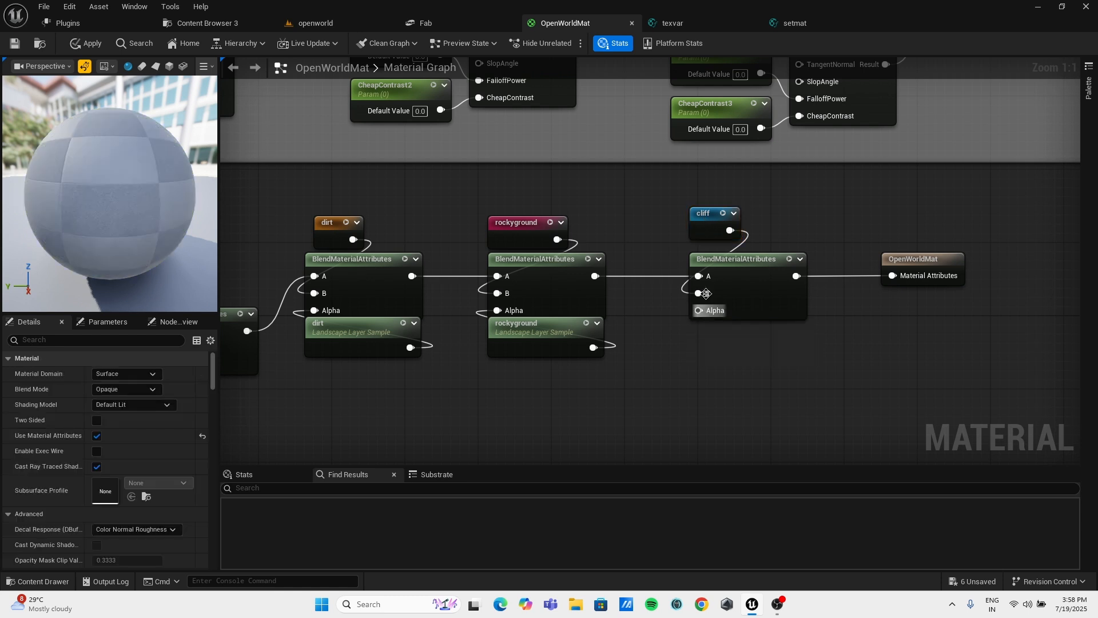
pyautogui.hotkey('ctrl', 's')
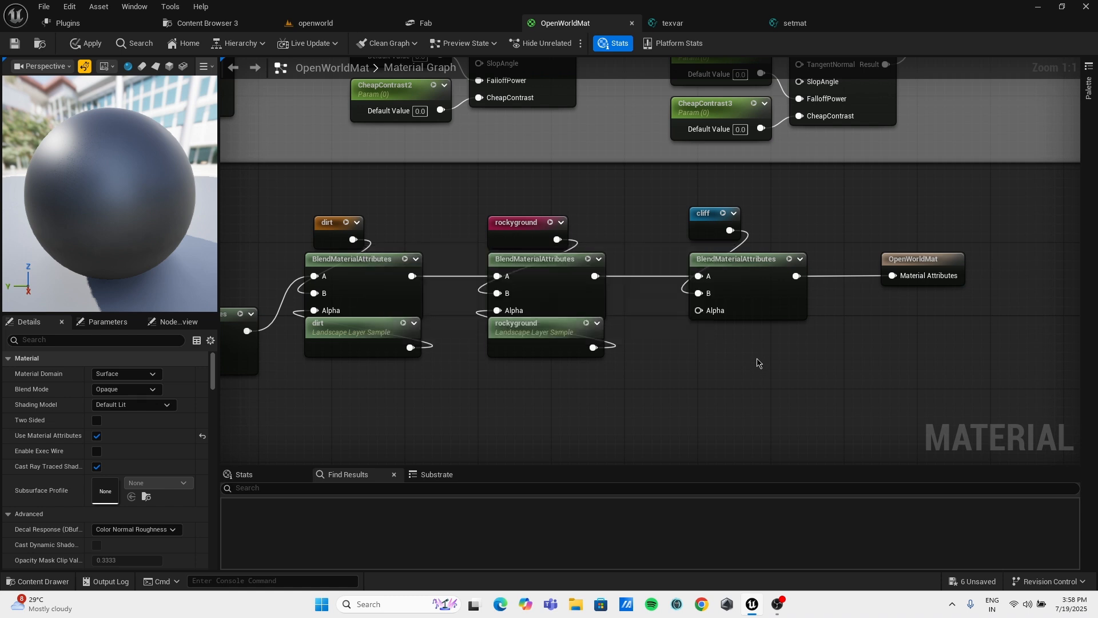
pyautogui.hotkey('ctrl', 'z')
pyautogui.rightClick(758, 362)
pyautogui.moveTo(699, 311)
pyautogui.mouseDown()
pyautogui.moveTo(699, 328)
pyautogui.moveTo(689, 314)
pyautogui.mouseUp()
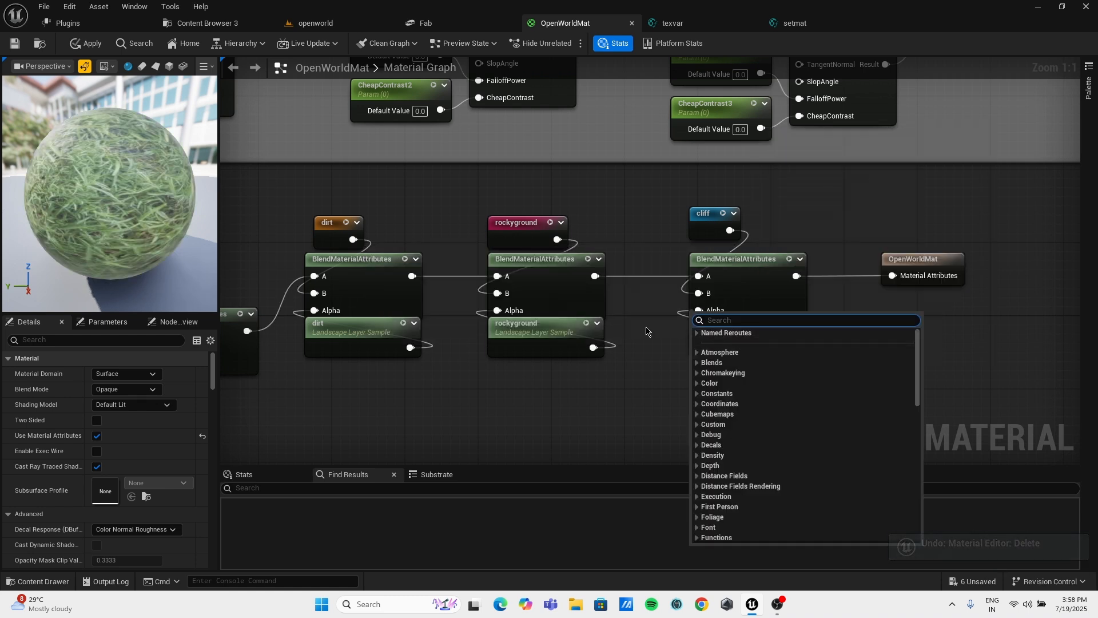
# Rename the third paint blend's landscape layer sample cliff and move it slightly below the blend node.
pyautogui.moveTo(665, 333); pyautogui.dragTo(622, 338, button='right')
pyautogui.click(675, 350)
pyautogui.click(130, 374)
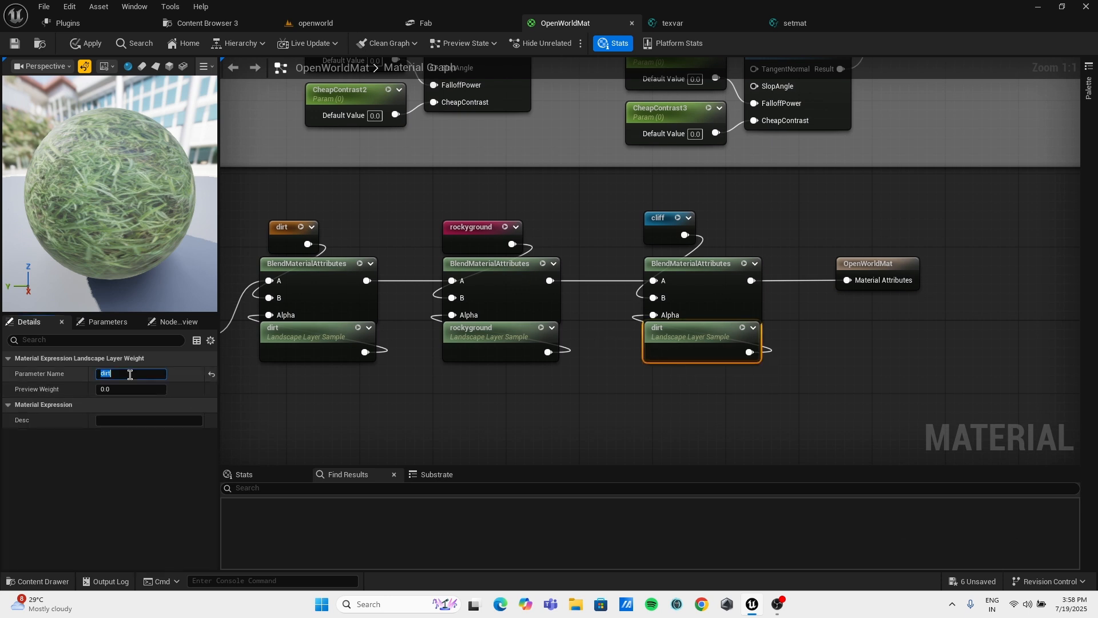
pyautogui.write('cliff')
pyautogui.moveTo(731, 357); pyautogui.dragTo(685, 385, button='right')
pyautogui.moveTo(650, 368); pyautogui.dragTo(641, 374)
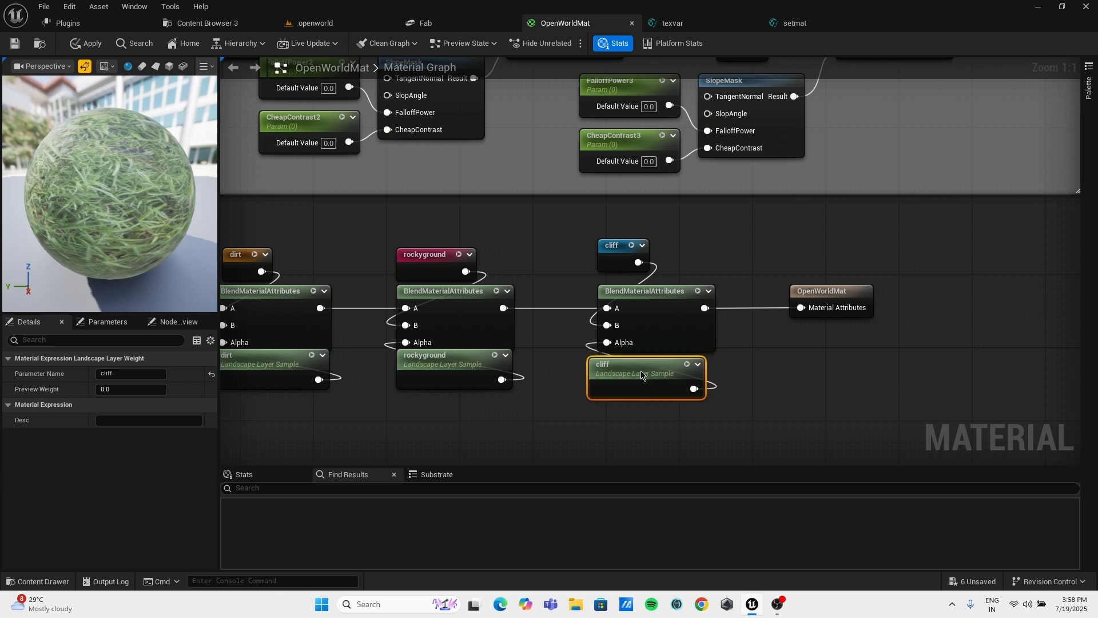
# Apply the OpenWorldMat changes, check the landscape in the openworld level and return to the material.
pyautogui.scroll(-5, 630, 212)
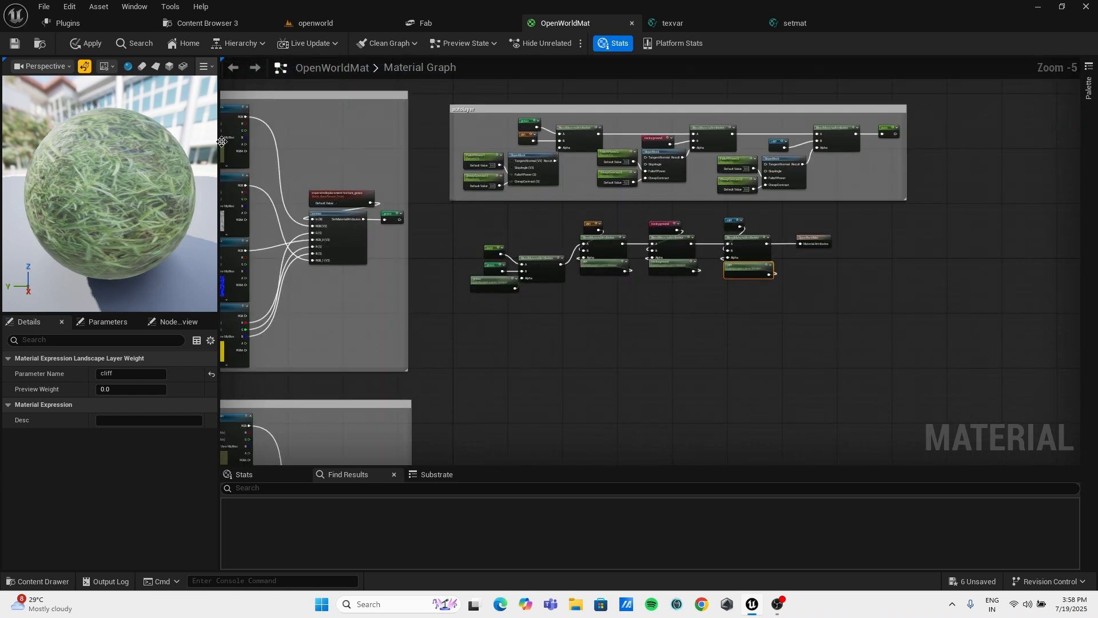
pyautogui.click(91, 44)
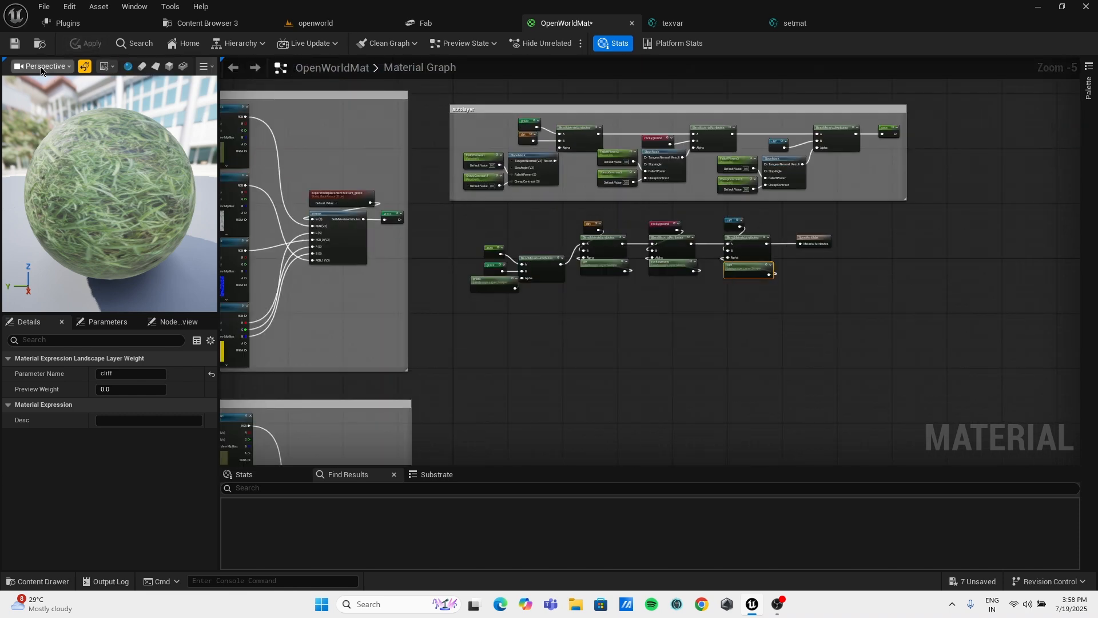
pyautogui.click(328, 23)
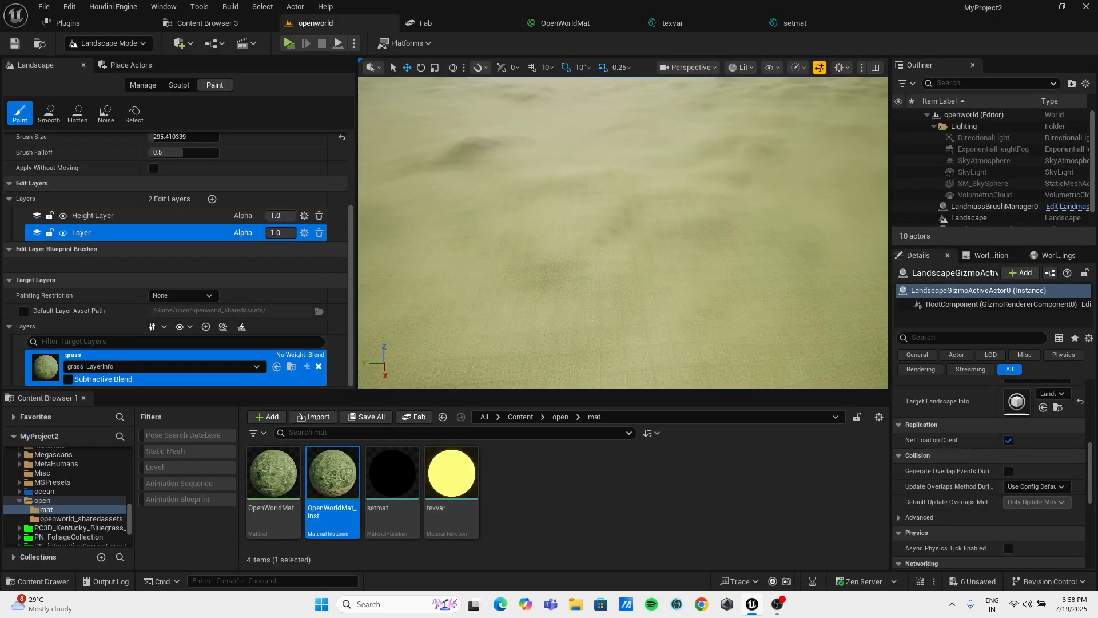
pyautogui.moveTo(624, 232); pyautogui.dragTo(658, 258, button='right')
pyautogui.click(583, 23)
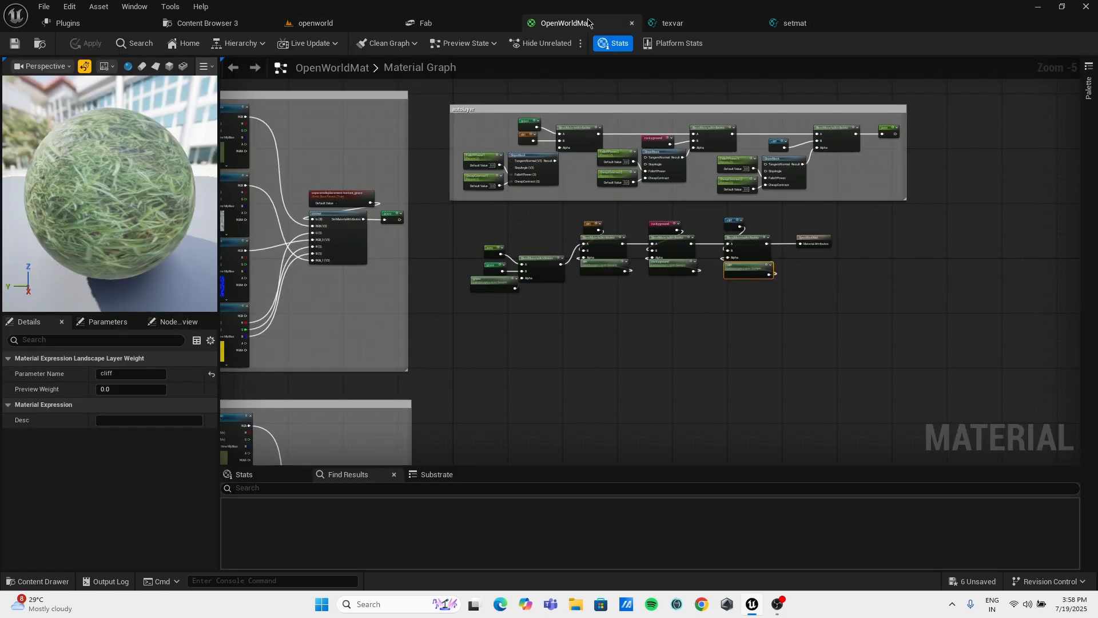
# Close the OpenWorldMat and texvar editors, discarding texvar's pending changes.
pyautogui.click(632, 25)
pyautogui.click(632, 24)
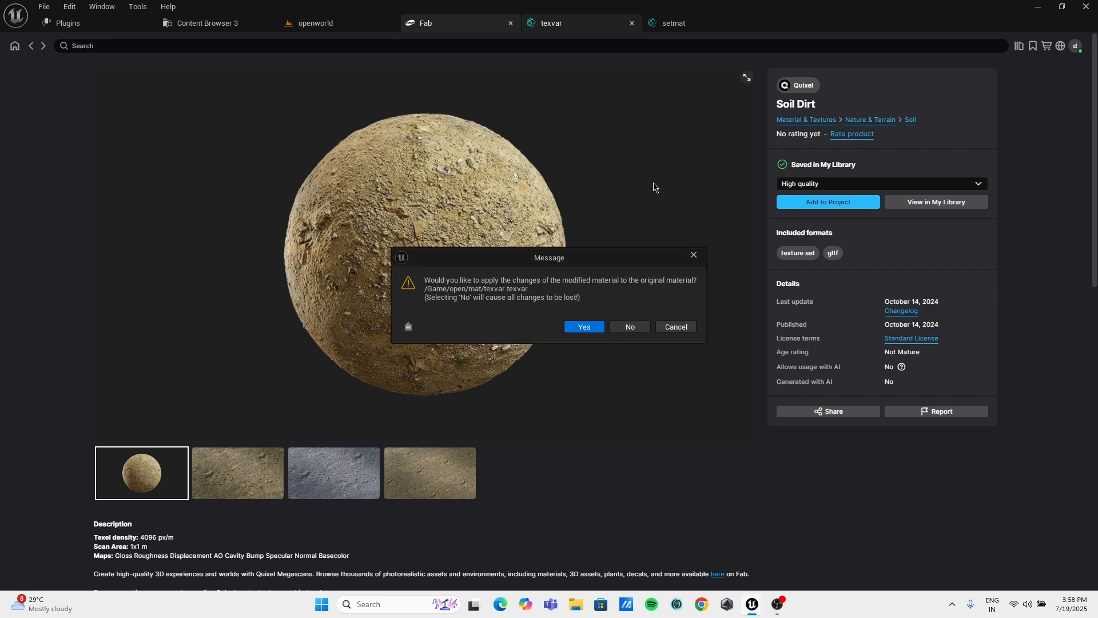
pyautogui.click(631, 325)
# Apply the setmat material function's changes and close its editor.
pyautogui.click(577, 26)
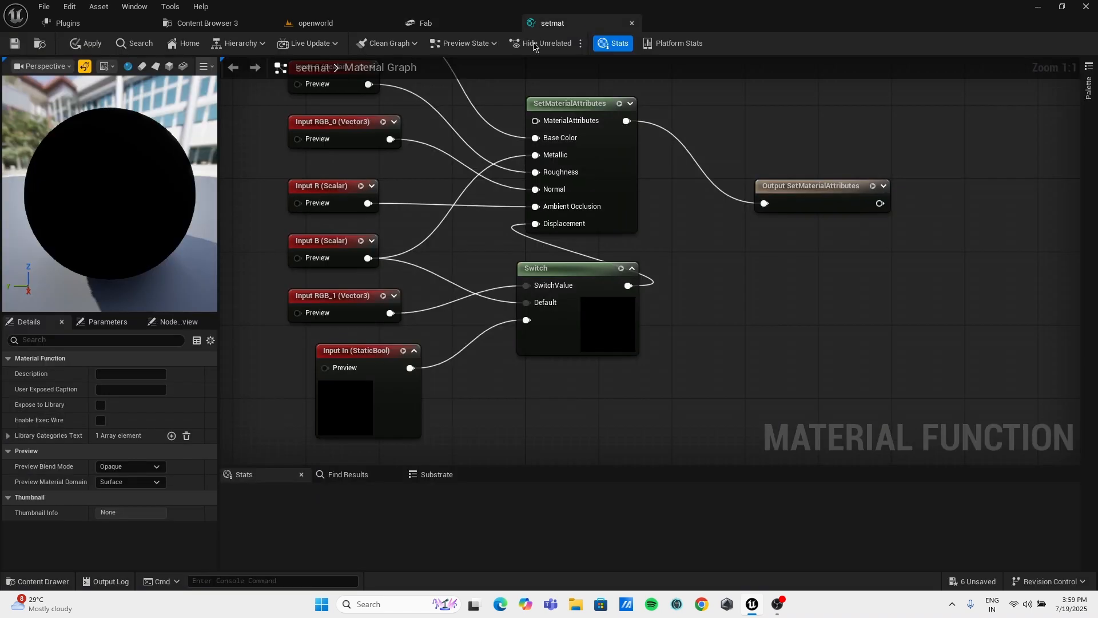
pyautogui.click(82, 45)
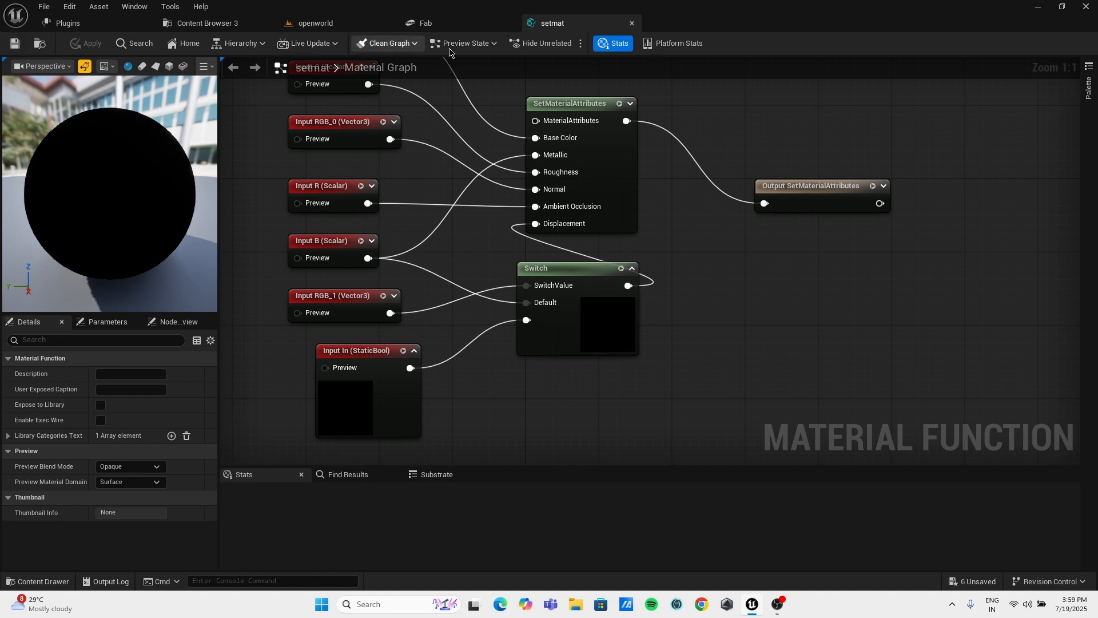
pyautogui.click(632, 25)
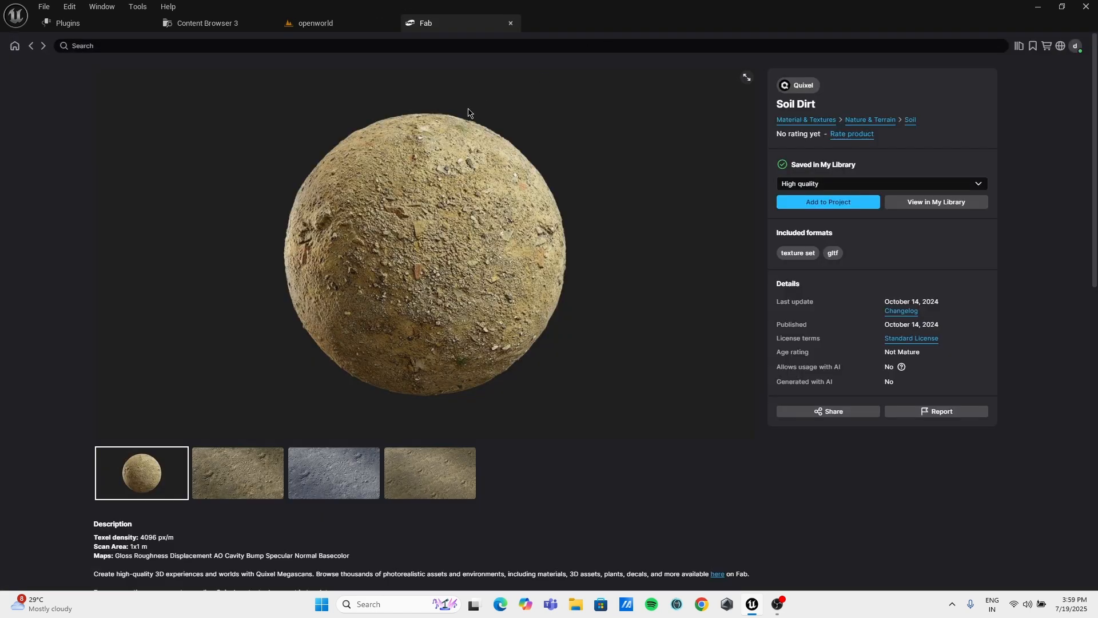
# From the openworld level, open OpenWorldMat_Inst and set CheapContrast1 and FalloffPower1 to 0.
pyautogui.click(344, 22)
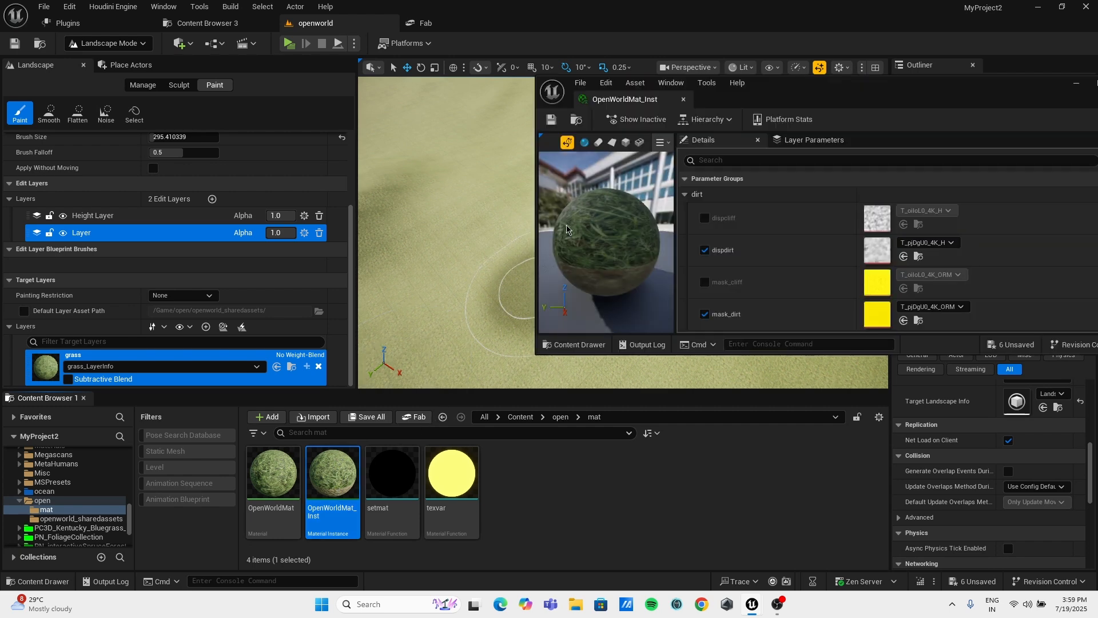
pyautogui.scroll(-5, 794, 254)
pyautogui.scroll(-4, 849, 265)
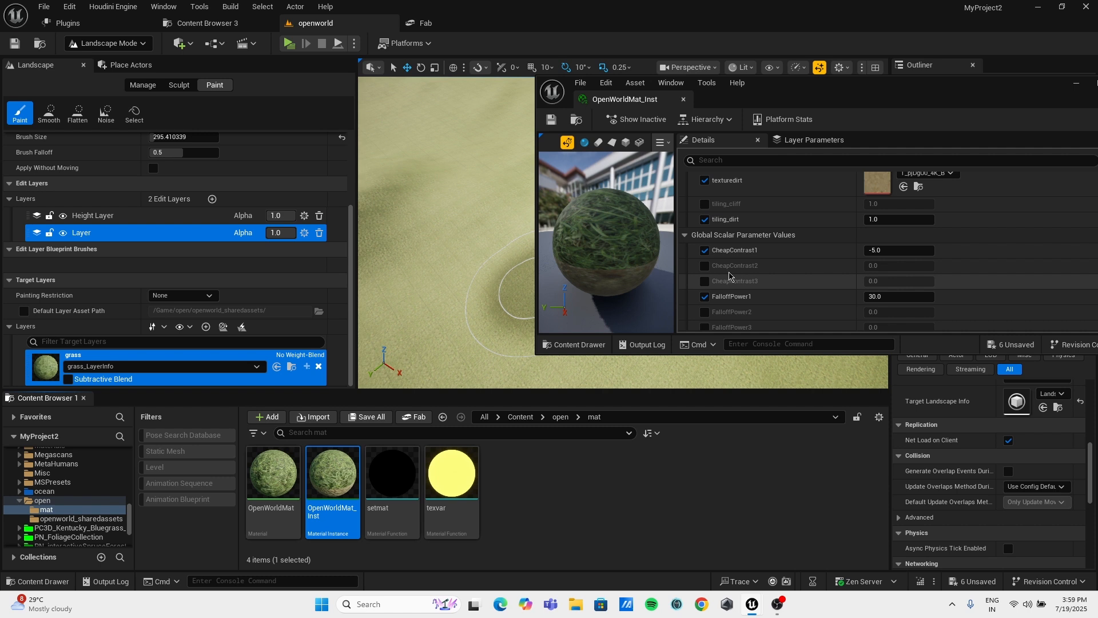
pyautogui.scroll(-1, 715, 255)
pyautogui.write('0')
pyautogui.click(885, 297)
pyautogui.write('0')
pyautogui.press('Return')
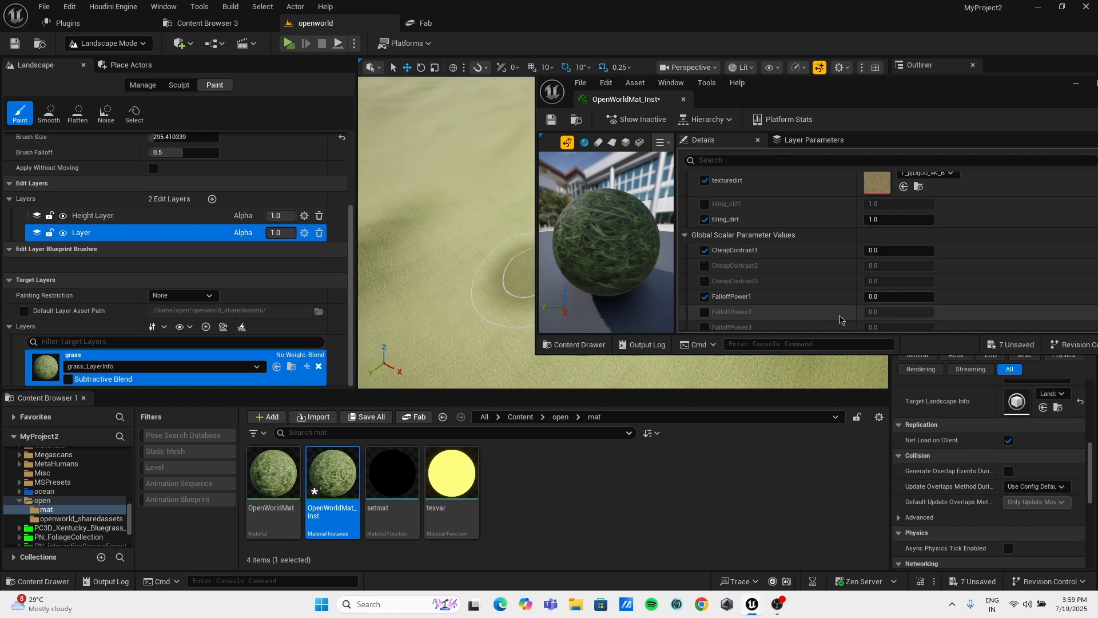
# Enable the CheapContrast2, CheapContrast3, FalloffPower2 and FalloffPower3 overrides and leave CheapContrast3 set to 0.
pyautogui.scroll(-1, 838, 321)
pyautogui.click(704, 264)
pyautogui.click(704, 294)
pyautogui.click(705, 309)
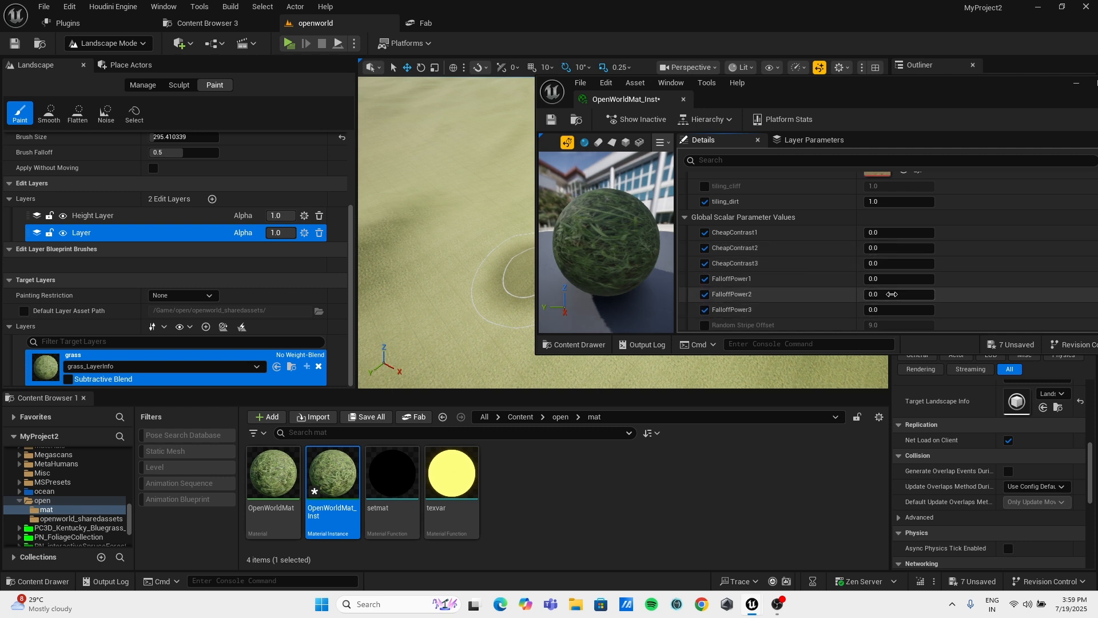
pyautogui.moveTo(910, 263); pyautogui.dragTo(909, 263)
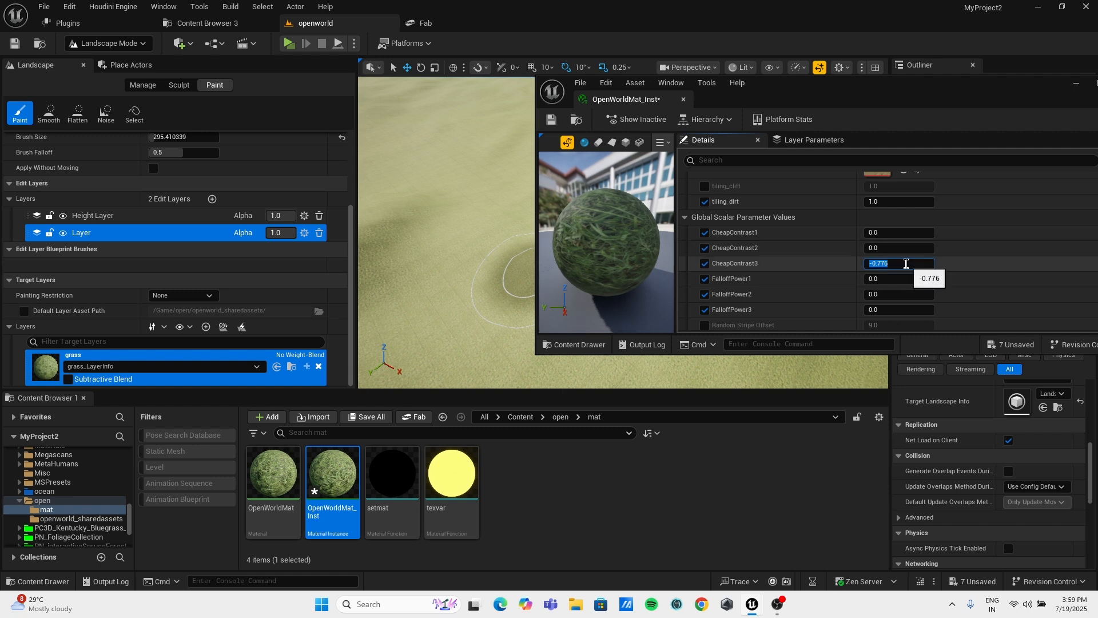
pyautogui.press('Return')
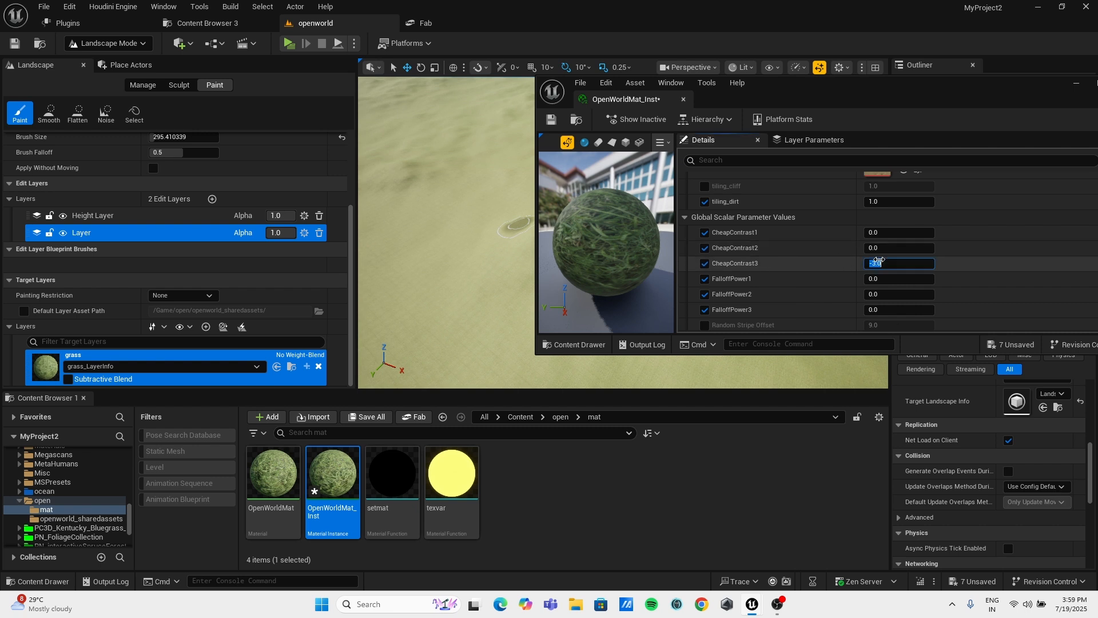
pyautogui.write('0')
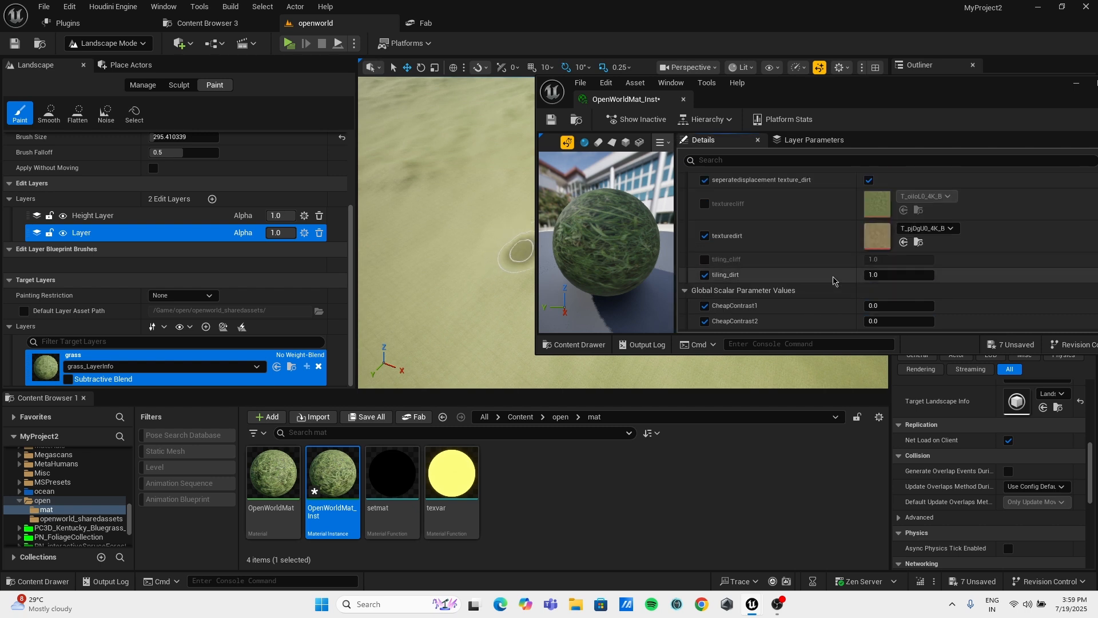
# Maximize the material instance editor and expand the rockyground group, with dirt and Global Scalar Parameter Values collapsed.
pyautogui.scroll(-10, 819, 264)
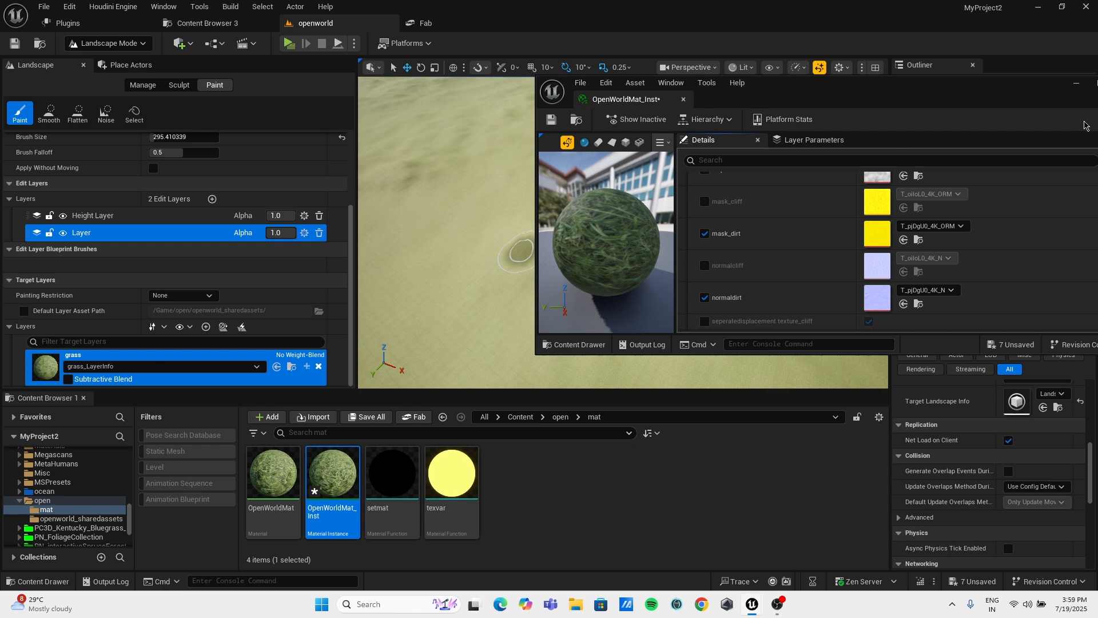
pyautogui.click(1096, 84)
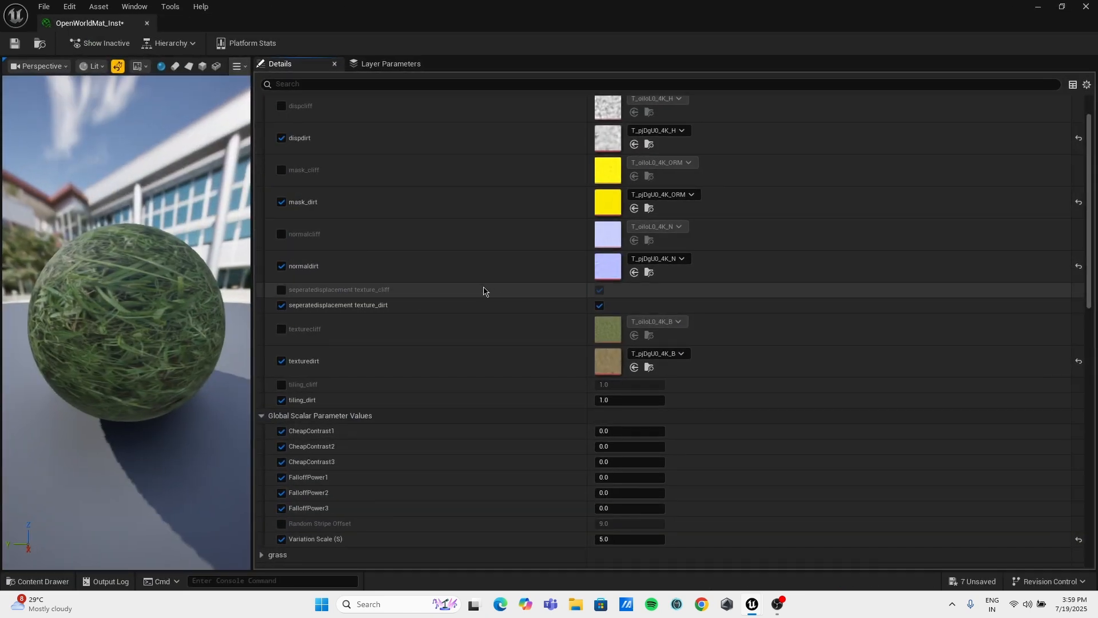
pyautogui.scroll(2, 486, 292)
pyautogui.click(261, 118)
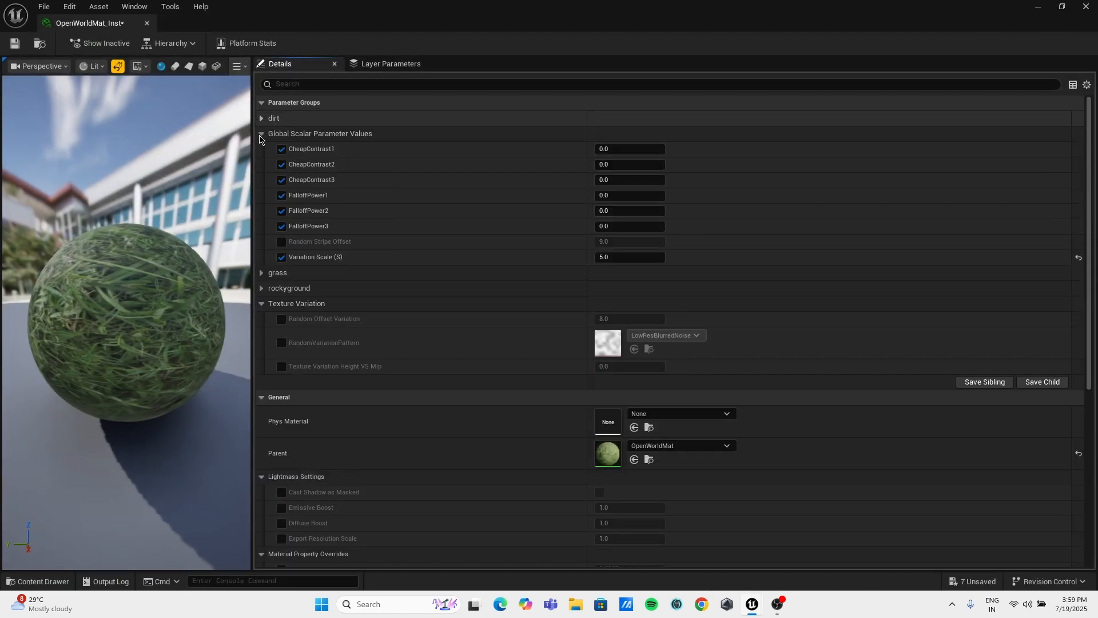
pyautogui.click(261, 134)
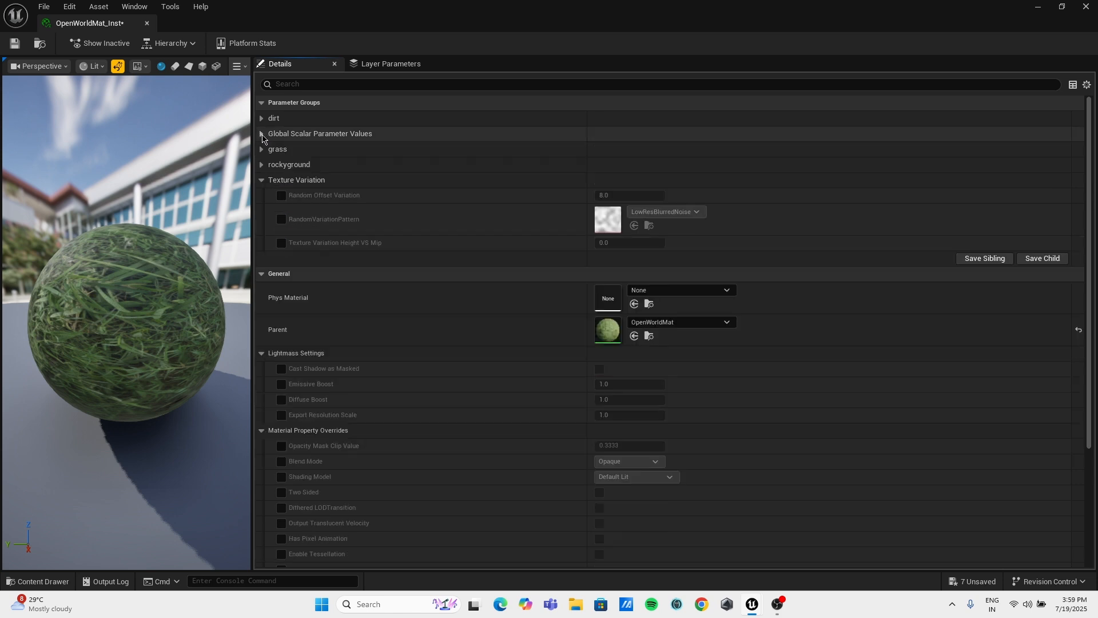
pyautogui.click(262, 165)
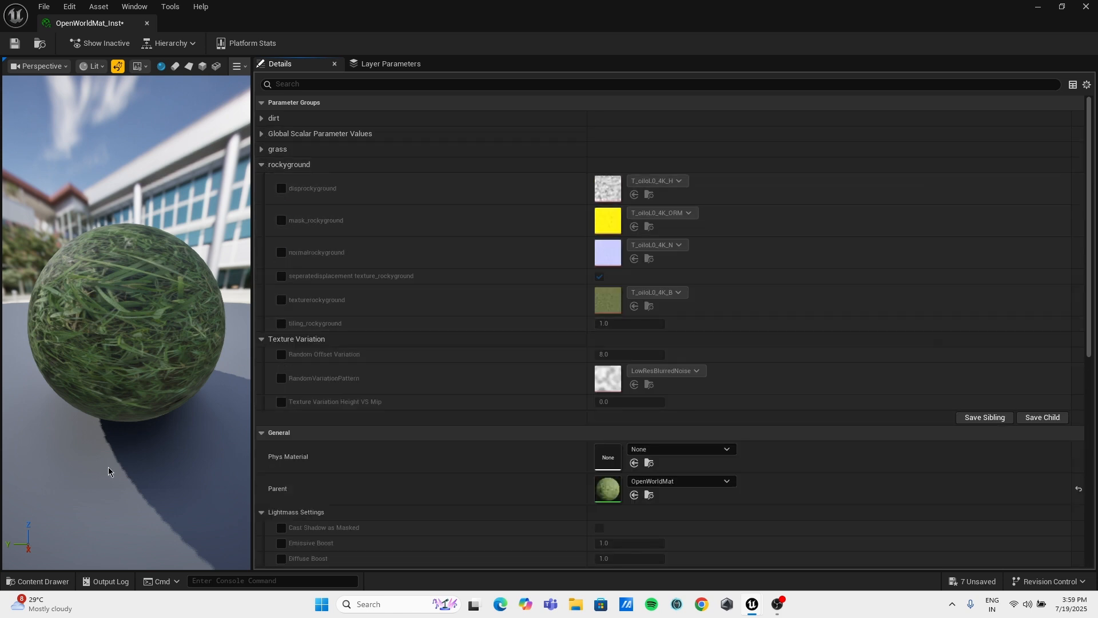
# Browse to the Textures folder of the Rocky_Ground_vl0hccalw Megascans surface and select T_vl0hccalw_4K_B.
pyautogui.click(49, 582)
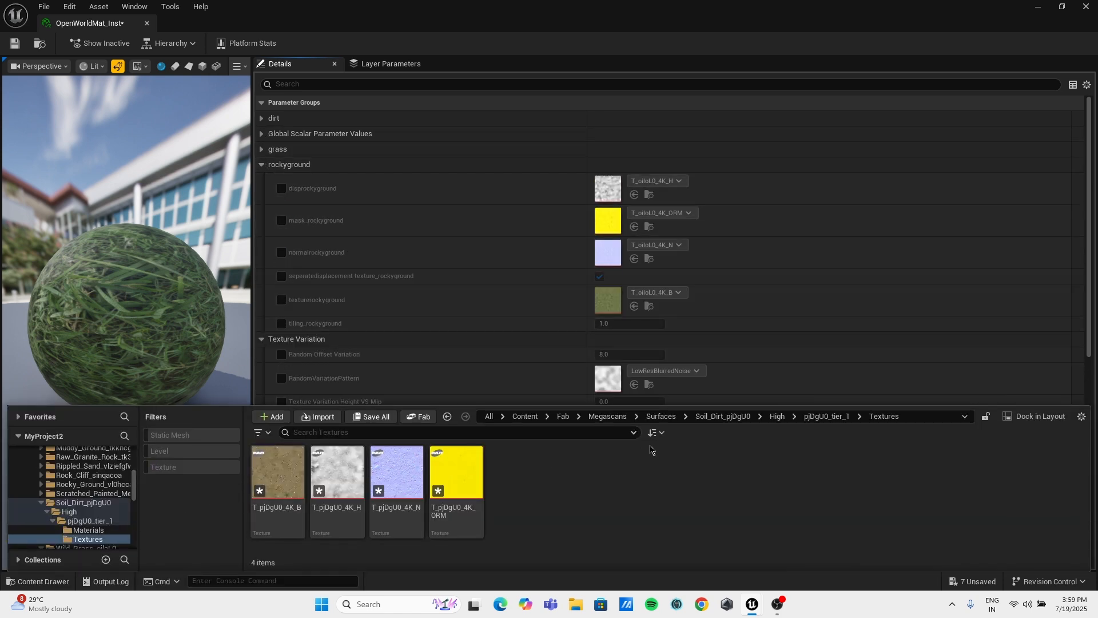
pyautogui.click(661, 416)
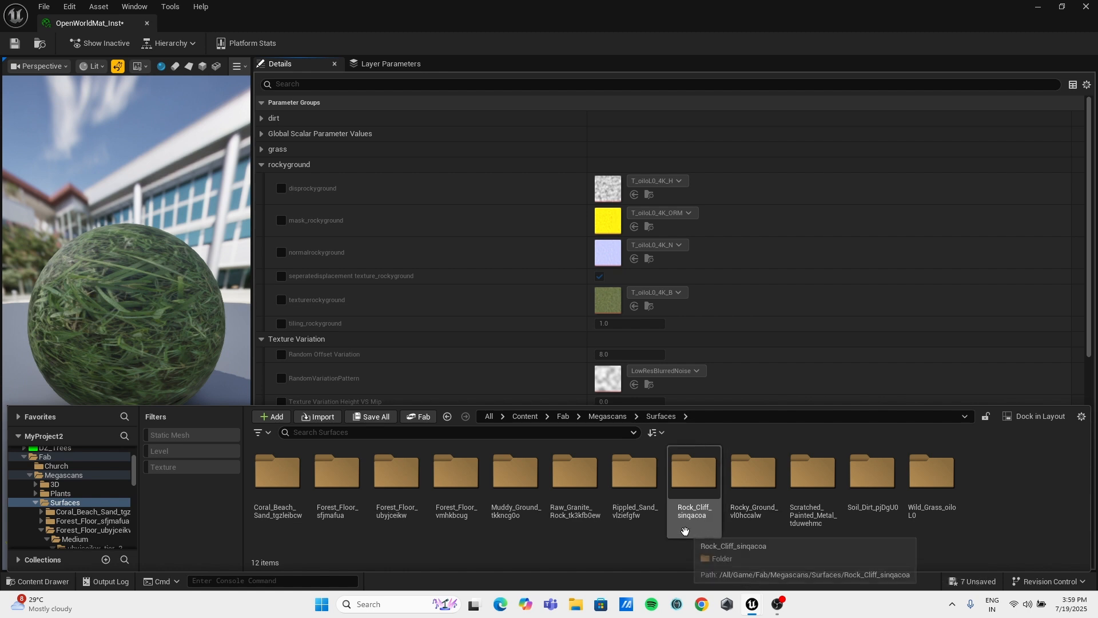
pyautogui.click(769, 518)
pyautogui.doubleClick(768, 518)
pyautogui.doubleClick(289, 486)
pyautogui.doubleClick(289, 486)
pyautogui.doubleClick(340, 483)
pyautogui.click(280, 514)
# Enable the displacement, mask, normal, separate displacement, texture and tiling overrides of the rockyground group.
pyautogui.click(281, 188)
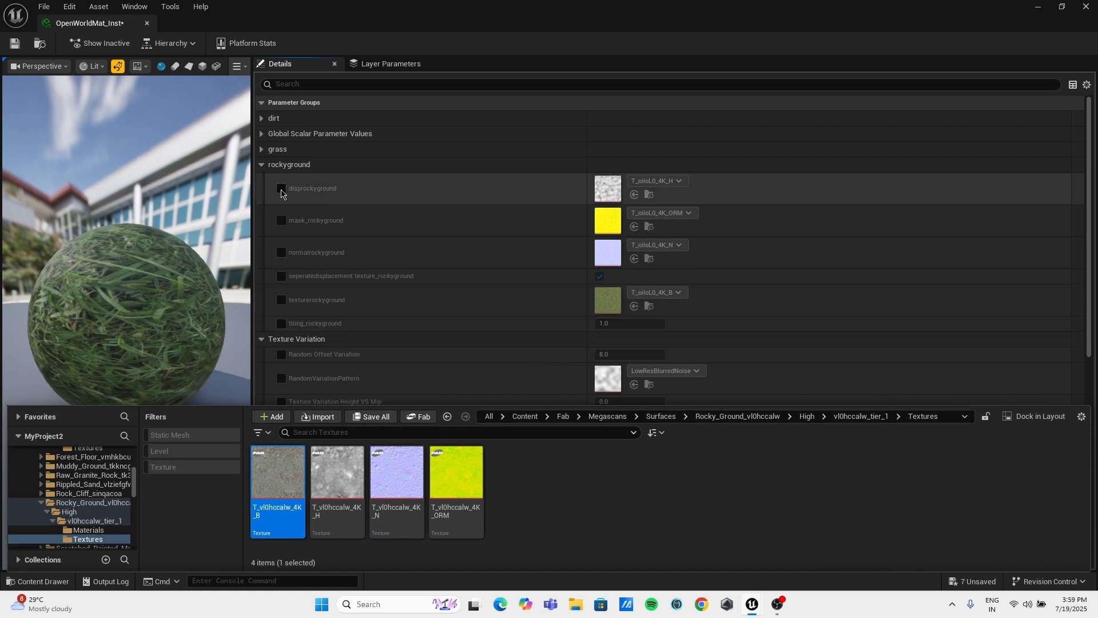
pyautogui.click(281, 220)
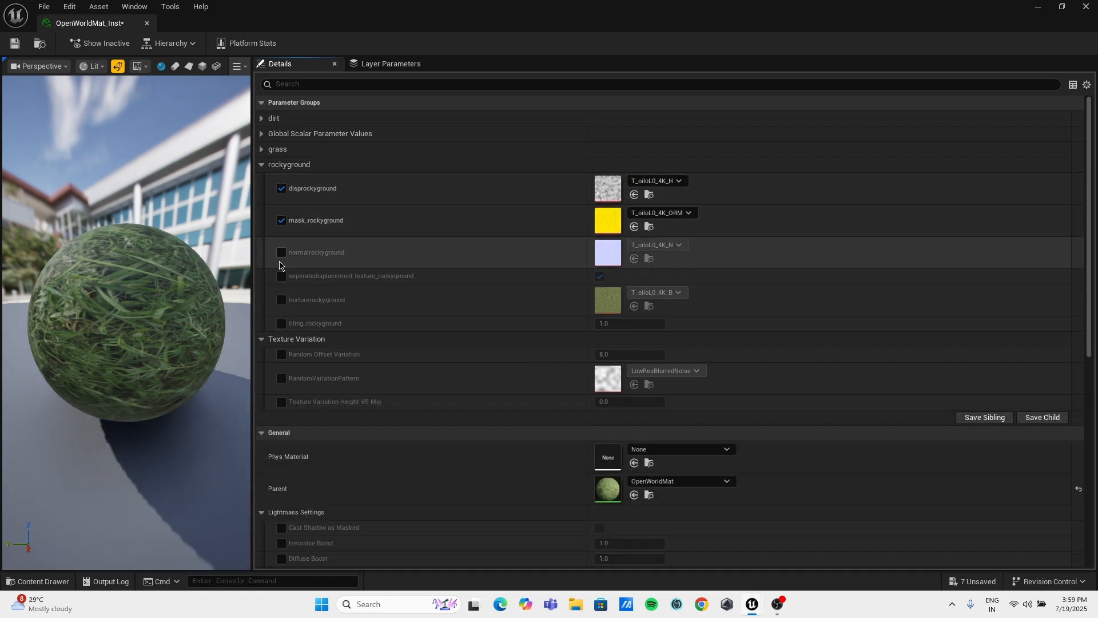
pyautogui.click(280, 252)
pyautogui.click(281, 275)
pyautogui.click(281, 300)
pyautogui.click(281, 324)
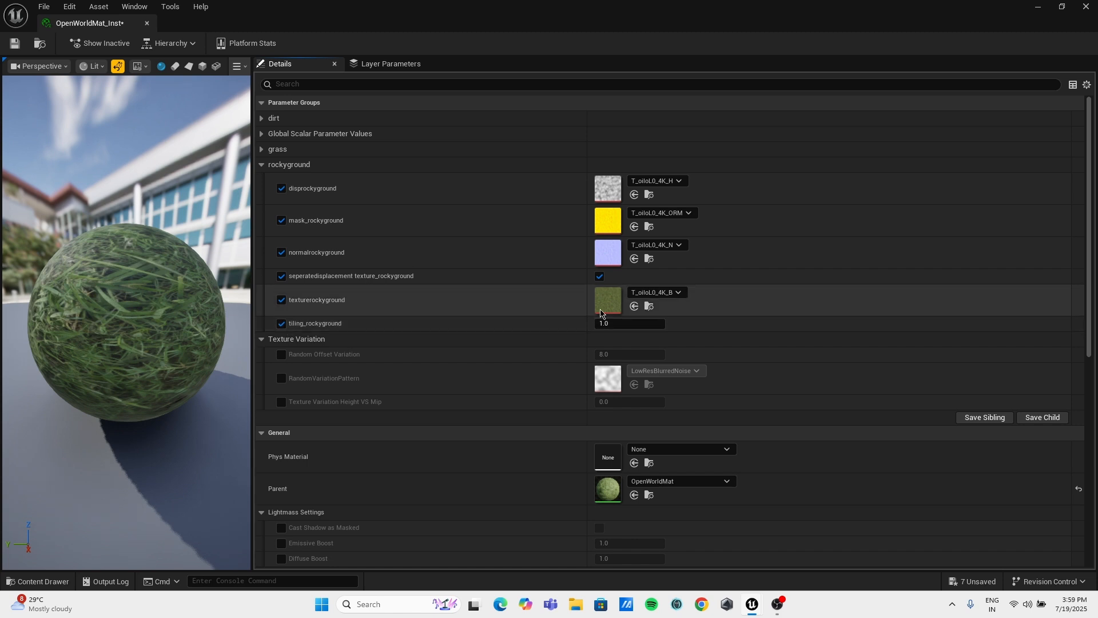
# Assign the T_vl0hccalw_4K B, H, N and ORM textures to texturerockyground, disprockyground, normalrockyground and mask_rockyground, and collapse the group.
pyautogui.hotkey('ctrl', 'space')
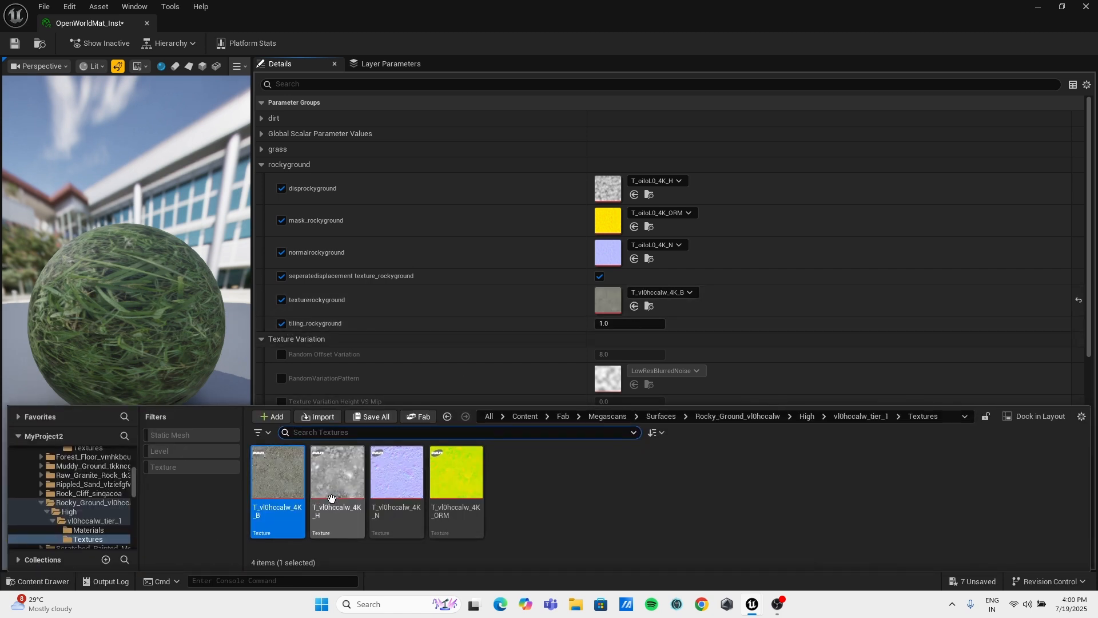
pyautogui.click(635, 194)
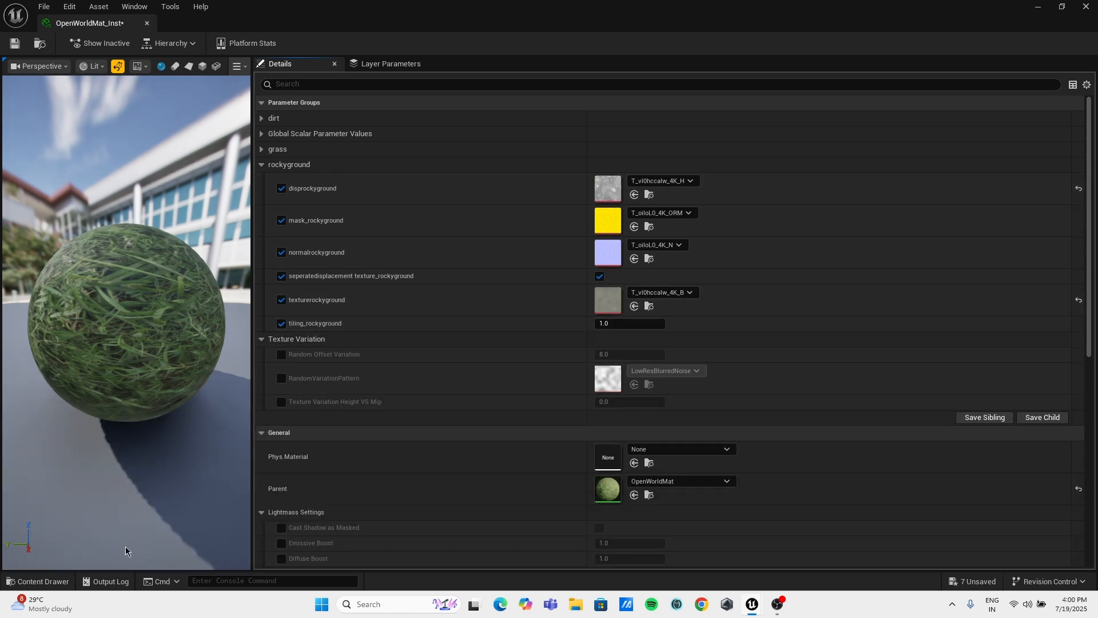
pyautogui.hotkey('ctrl', 'space')
pyautogui.click(397, 486)
pyautogui.click(634, 258)
pyautogui.click(50, 582)
pyautogui.click(456, 475)
pyautogui.click(634, 227)
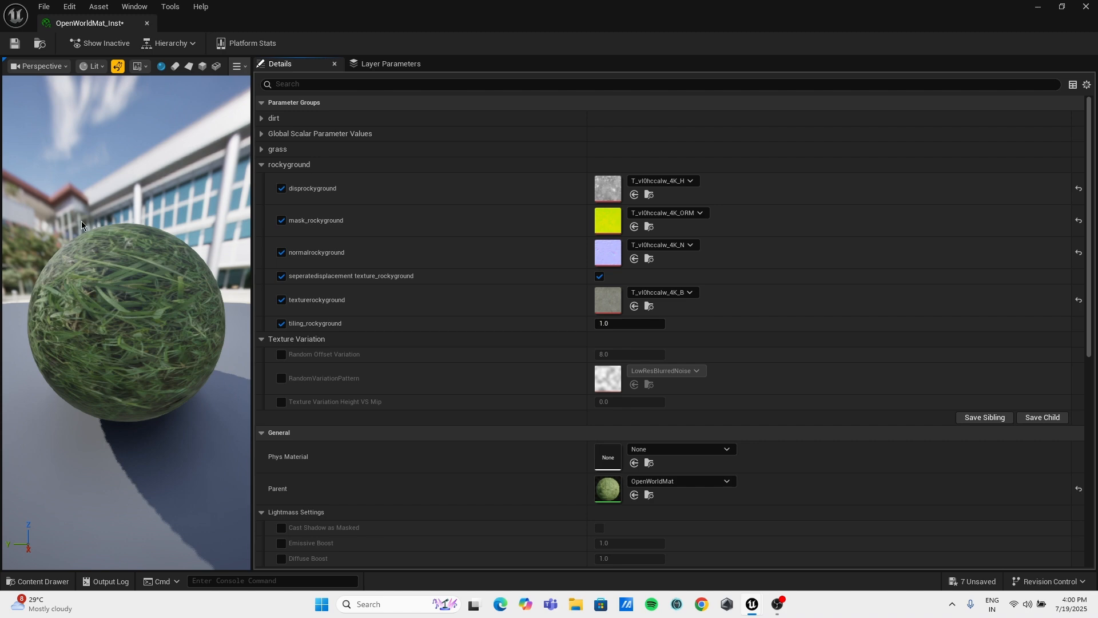
pyautogui.click(55, 588)
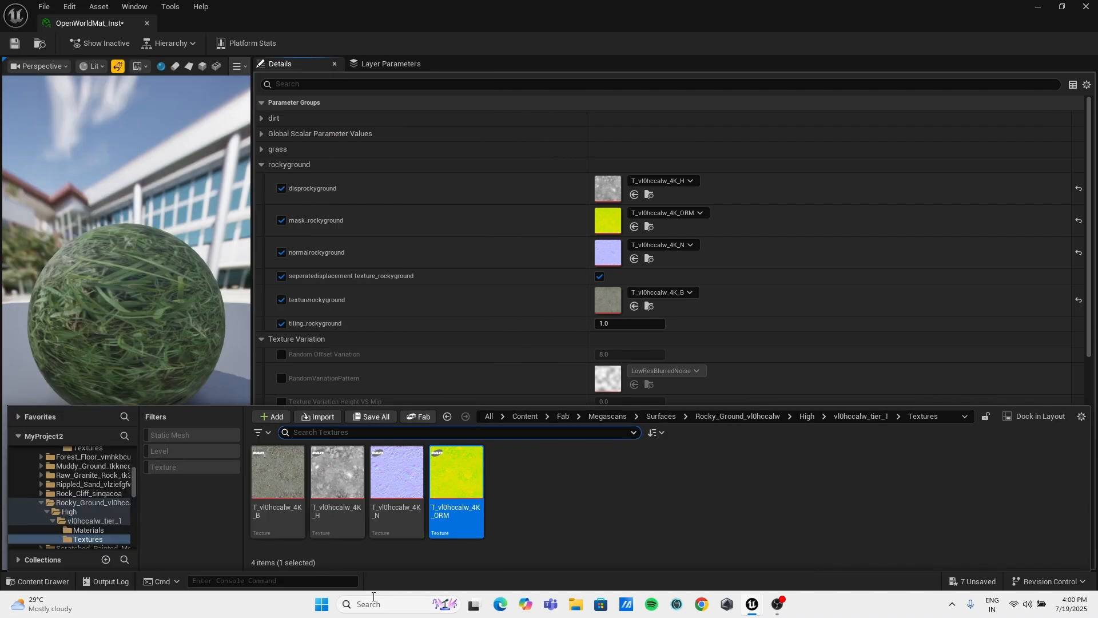
pyautogui.click(261, 166)
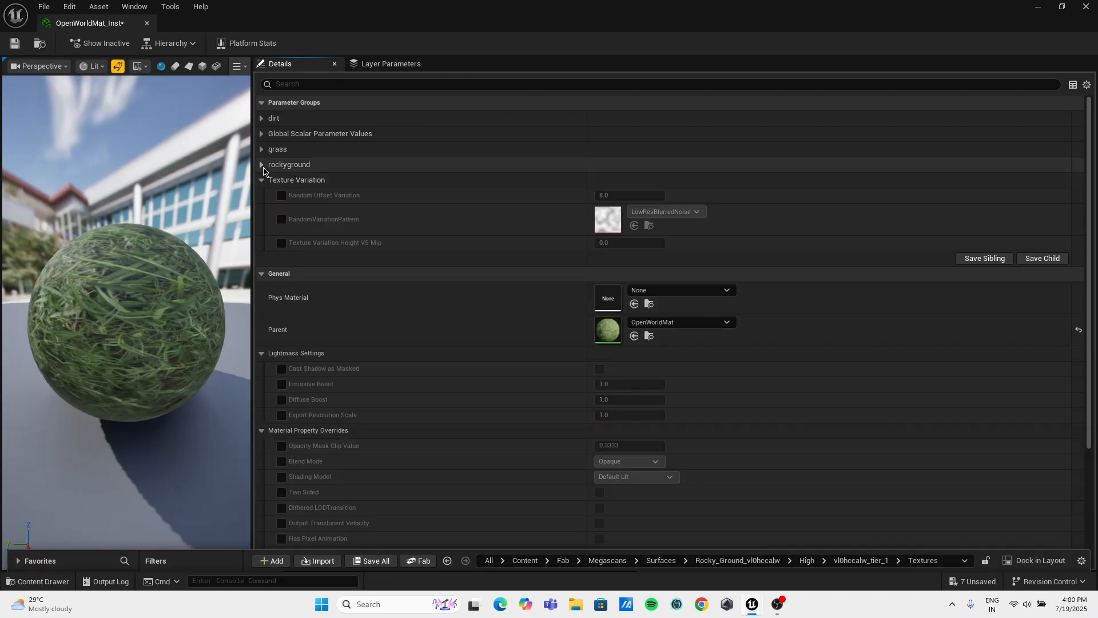
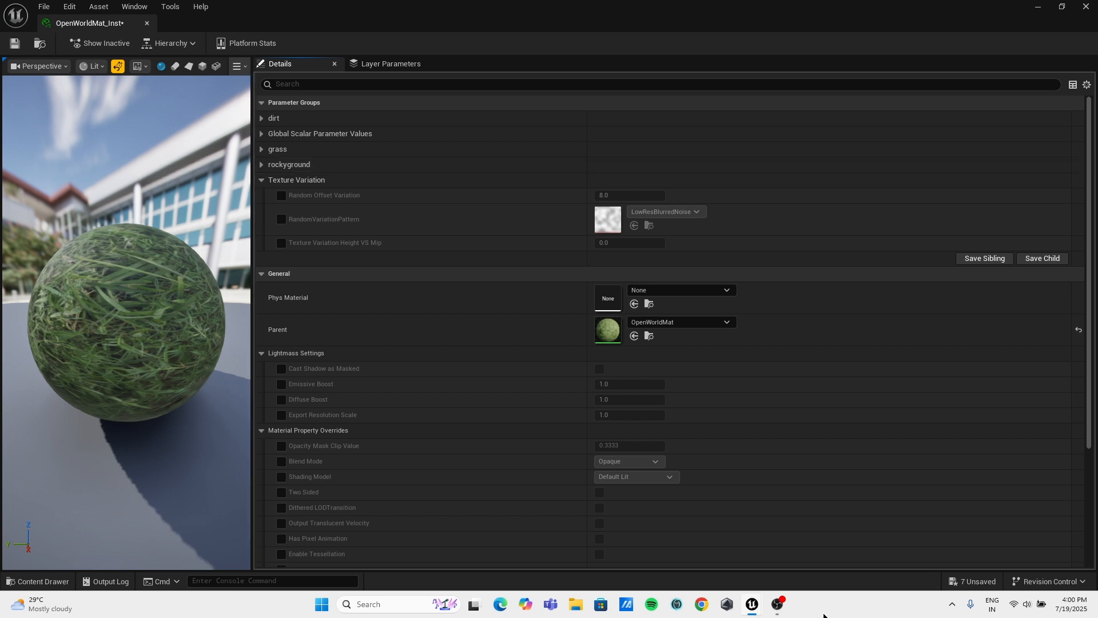
pyautogui.click(776, 606)
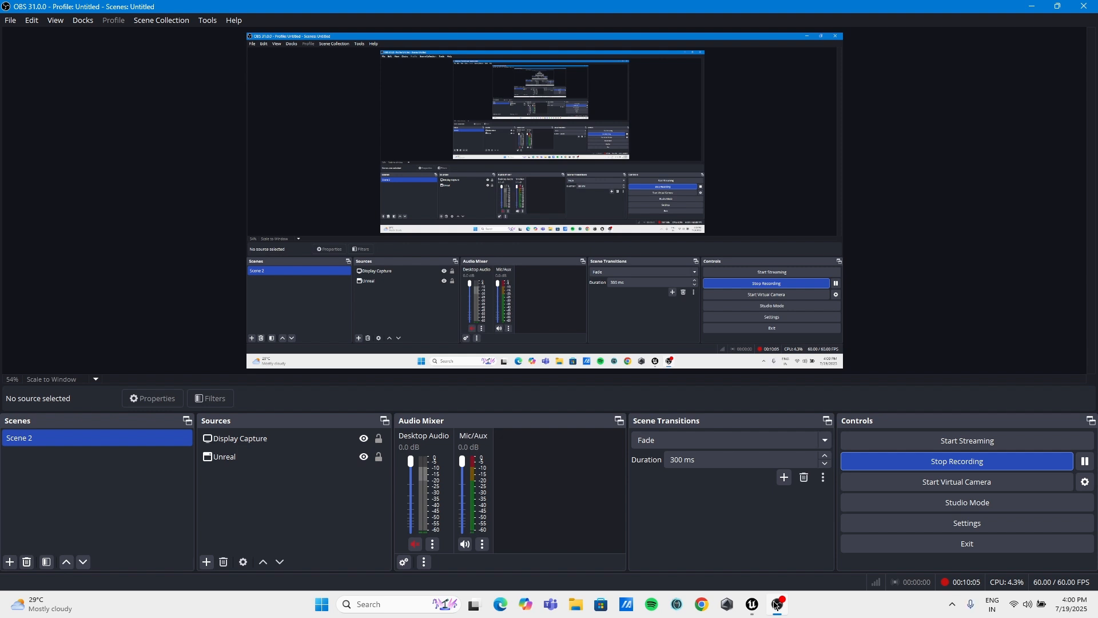
pyautogui.moveTo(755, 610)
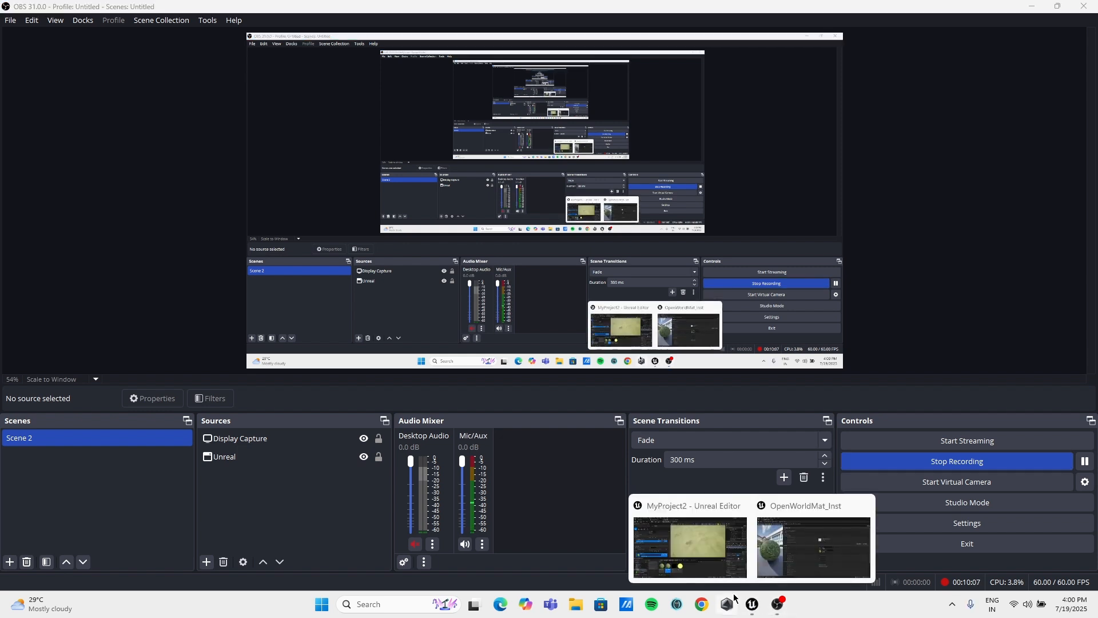
pyautogui.click(807, 544)
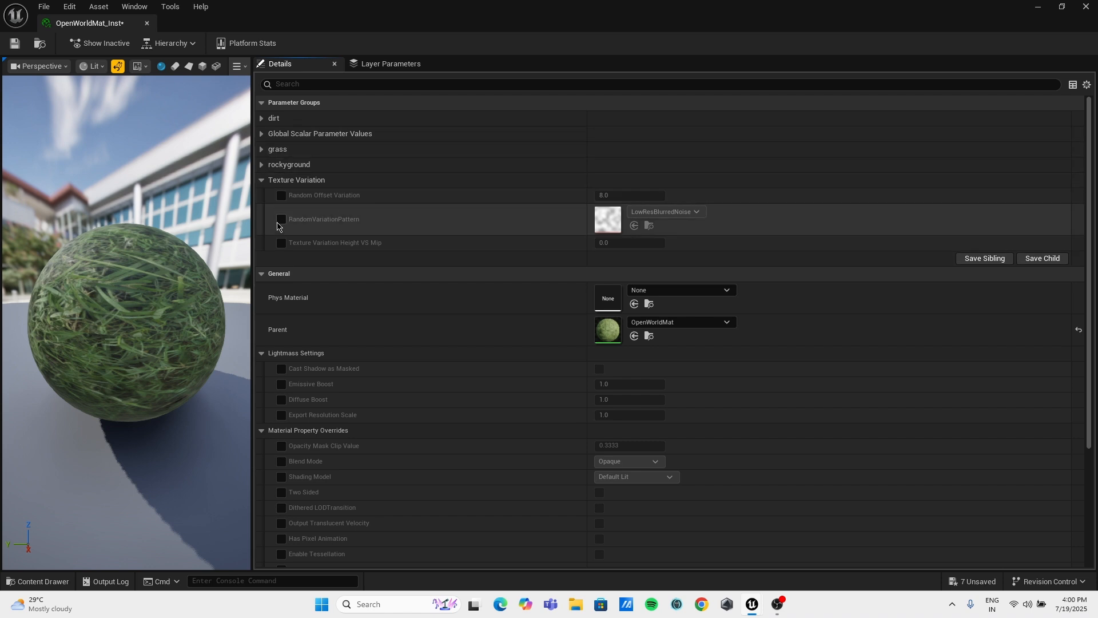
pyautogui.scroll(-5, 270, 289)
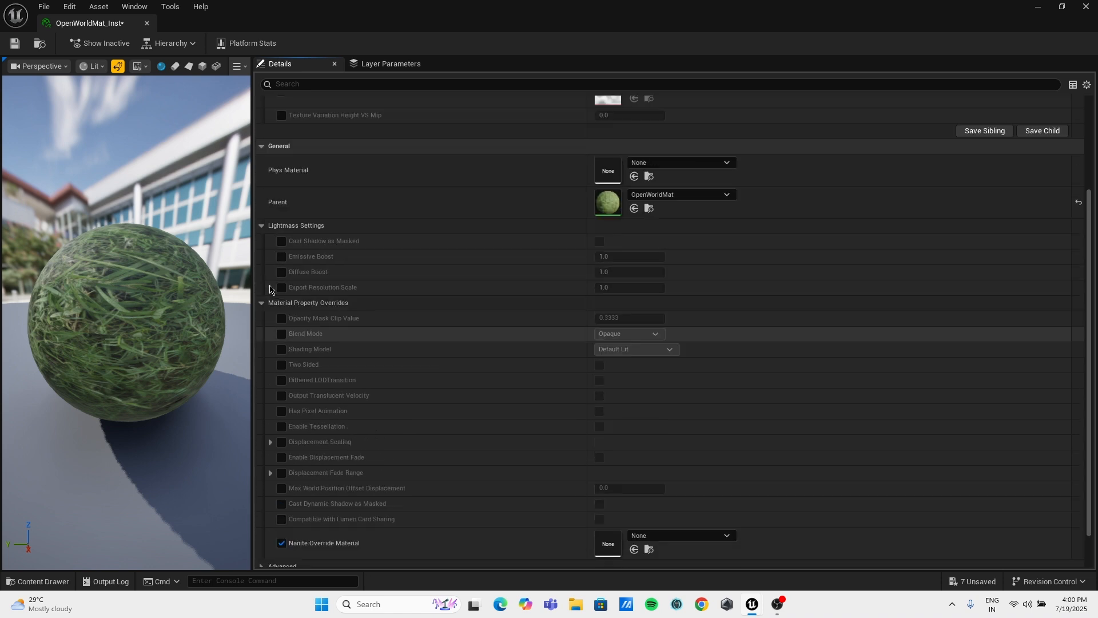
pyautogui.scroll(5, 270, 289)
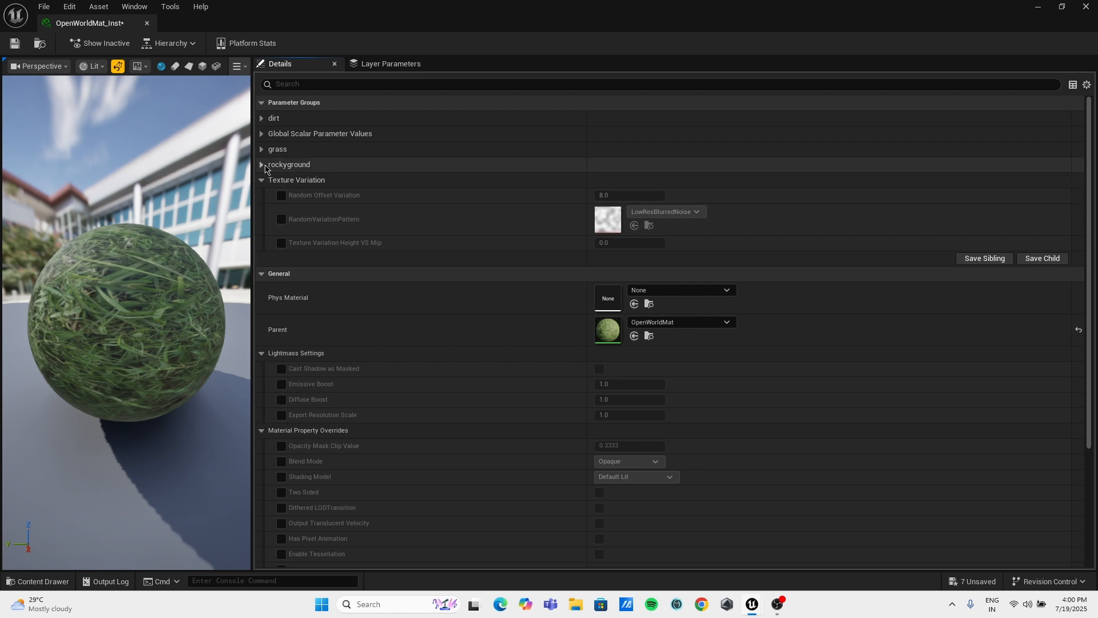
# Save OpenWorldMat_Inst and open its parent material OpenWorldMat.
pyautogui.click(15, 44)
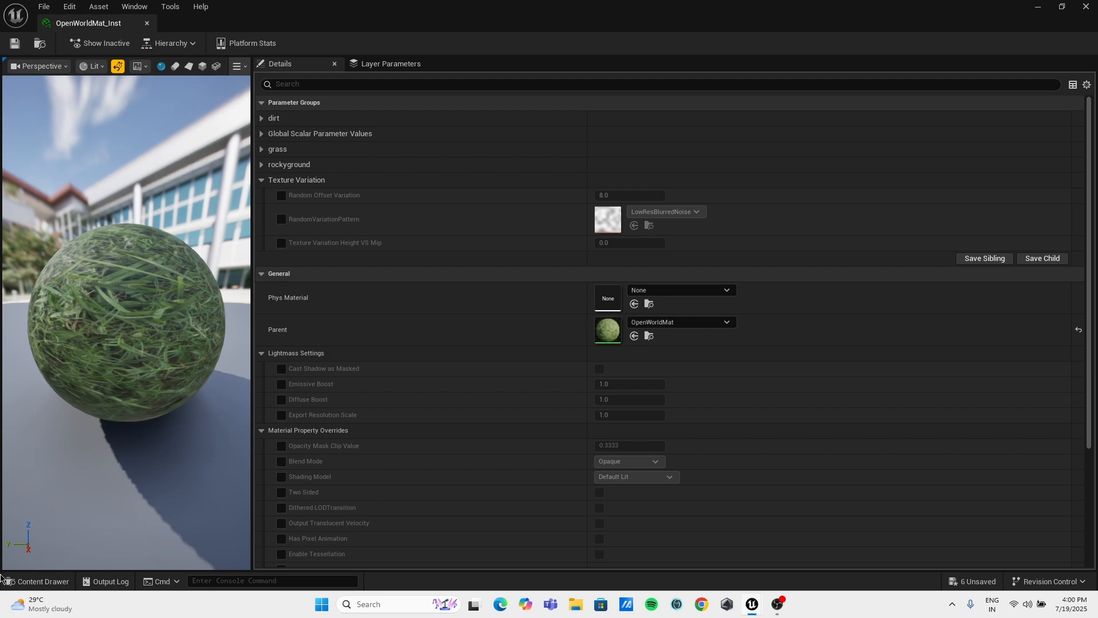
pyautogui.click(1038, 6)
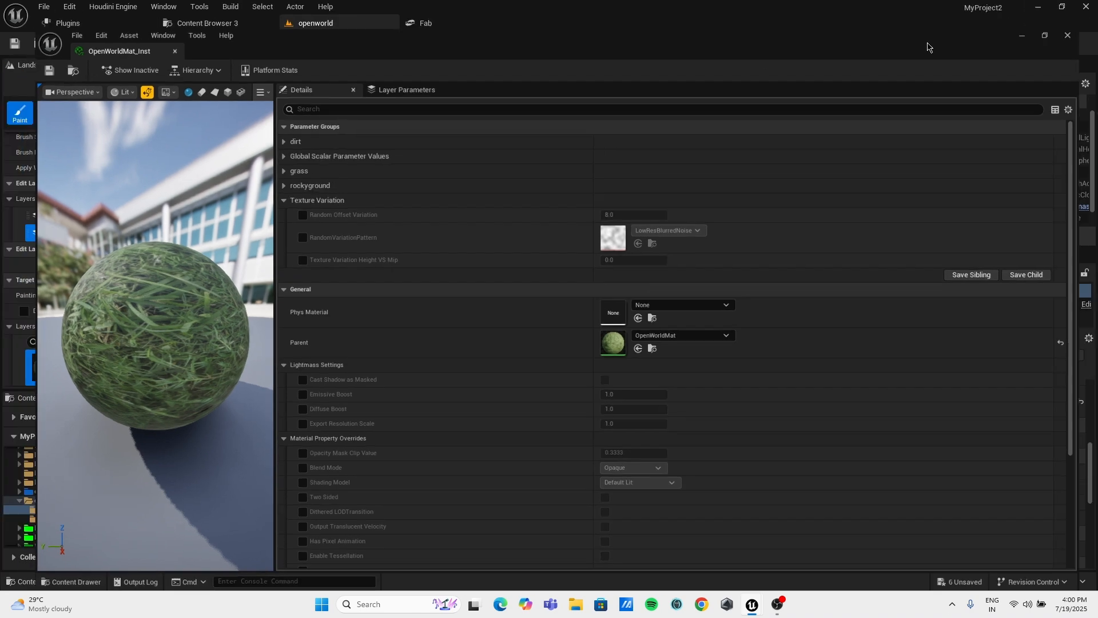
pyautogui.click(296, 491)
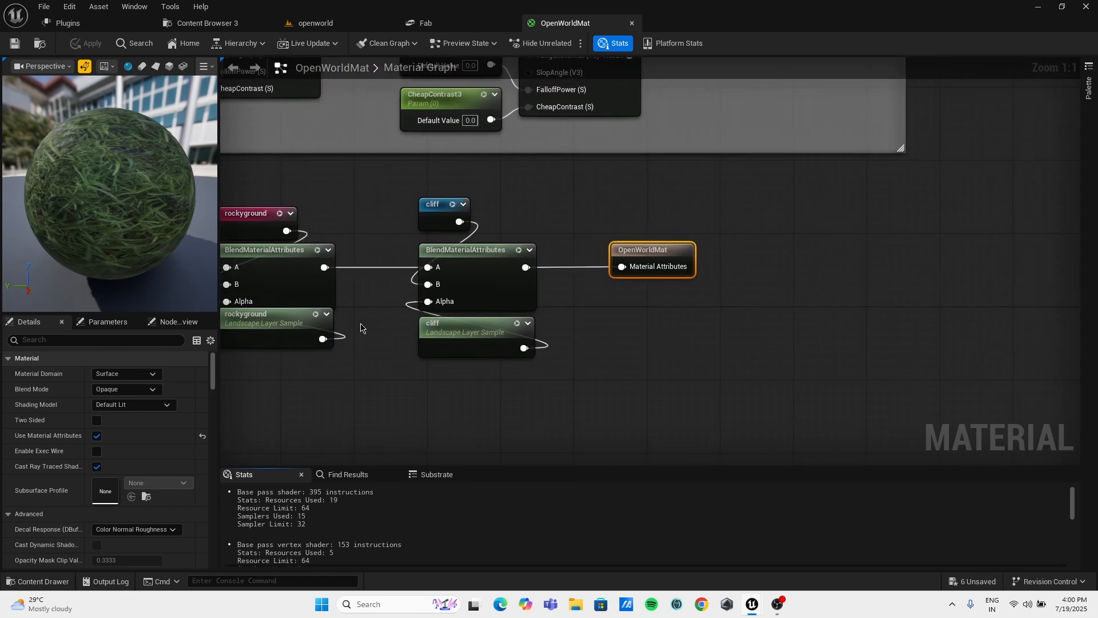
# Set the parameter group of the tiling_cliff node to cliff in the OpenWorldMat graph.
pyautogui.scroll(-3, 361, 328)
pyautogui.moveTo(360, 329); pyautogui.dragTo(518, 362, button='right')
pyautogui.scroll(-1, 426, 329)
pyautogui.moveTo(426, 329); pyautogui.dragTo(673, 339, button='right')
pyautogui.moveTo(475, 338); pyautogui.dragTo(755, 275, button='right')
pyautogui.moveTo(452, 405); pyautogui.dragTo(581, 384, button='right')
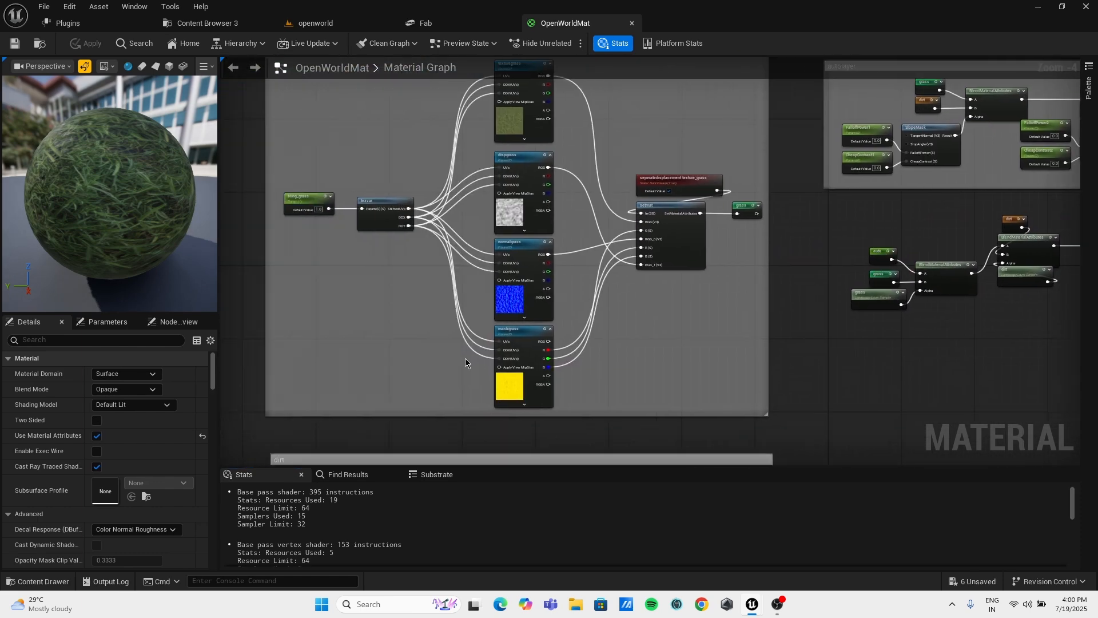
pyautogui.scroll(-3, 464, 362)
pyautogui.moveTo(464, 361); pyautogui.dragTo(412, 177, button='right')
pyautogui.moveTo(387, 368); pyautogui.dragTo(385, 236, button='right')
pyautogui.scroll(5, 437, 342)
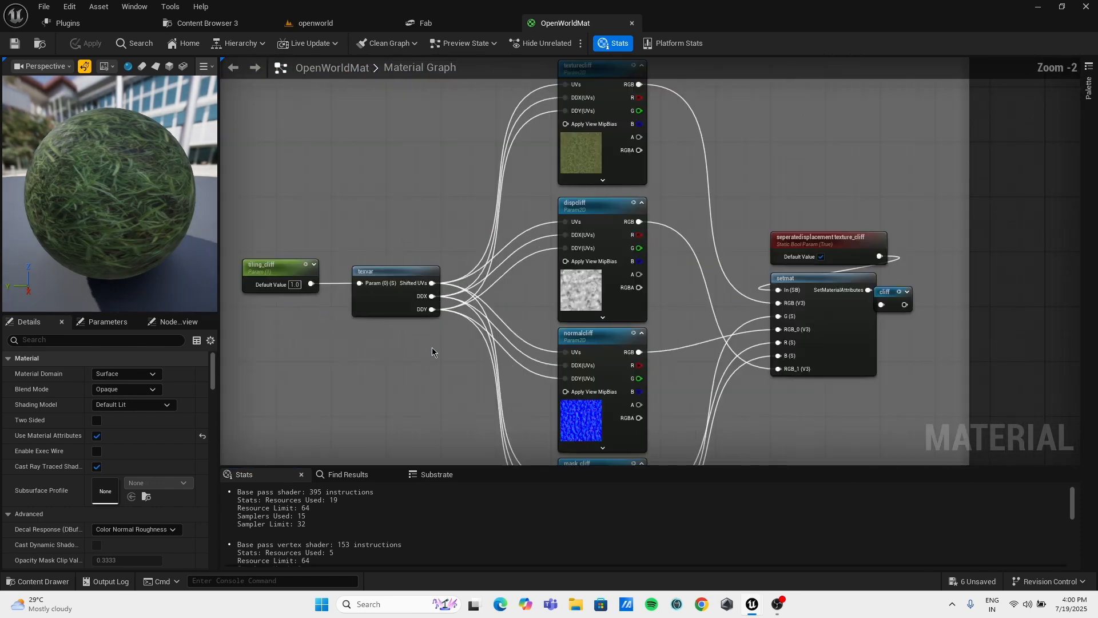
pyautogui.click(272, 265)
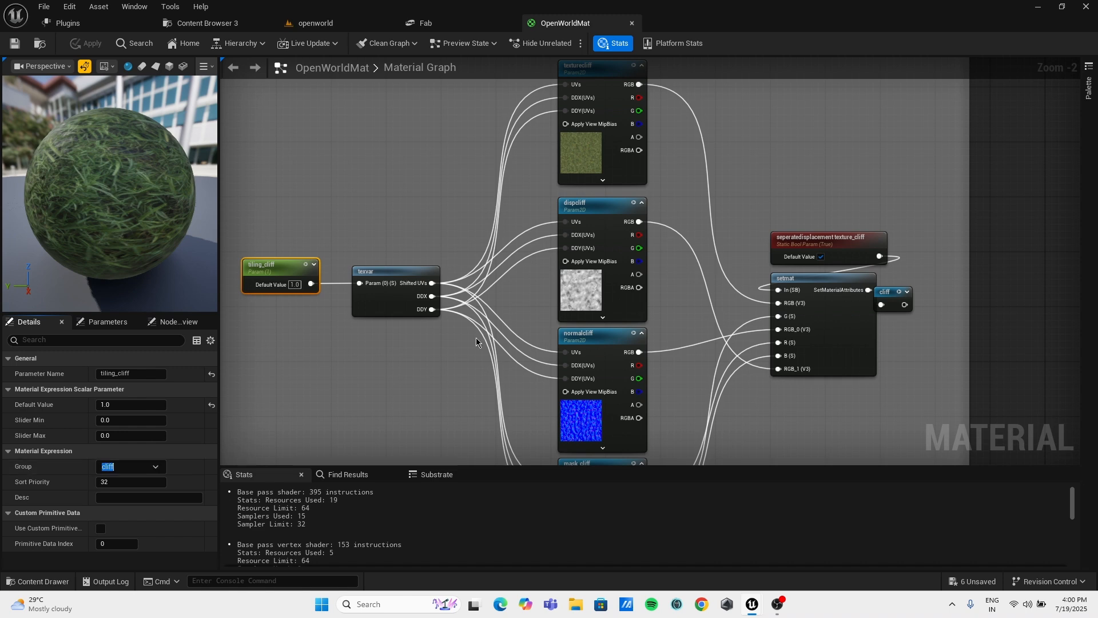
# Change the parameter group of the texturecliff, dispcliff and normalcliff texture nodes to cliff.
pyautogui.moveTo(460, 361); pyautogui.dragTo(509, 227, button='right')
pyautogui.click(564, 217)
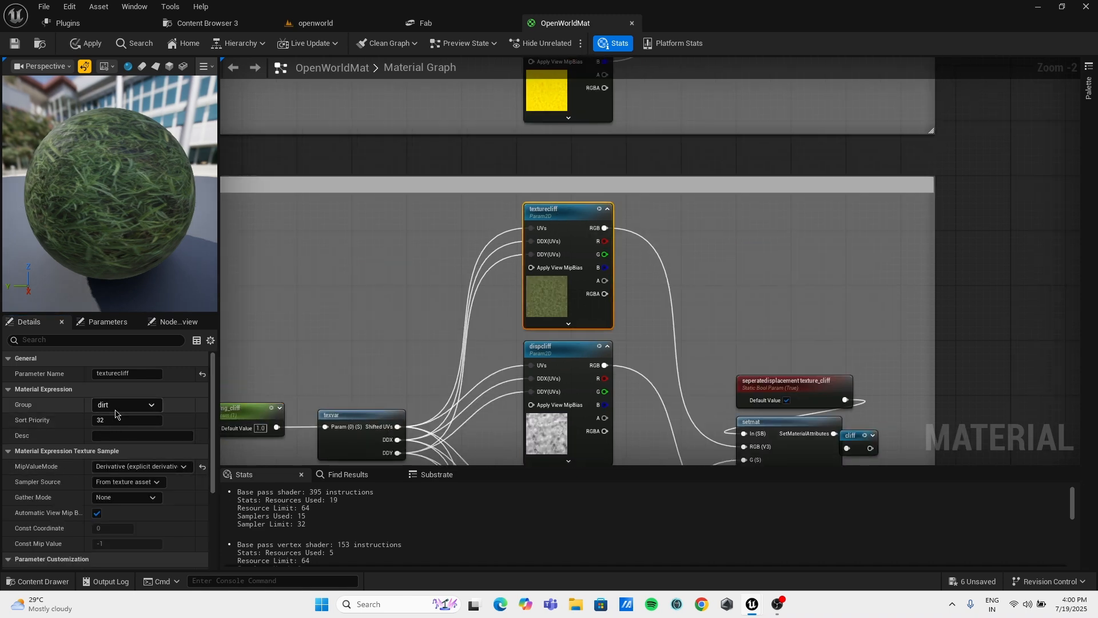
pyautogui.click(524, 365)
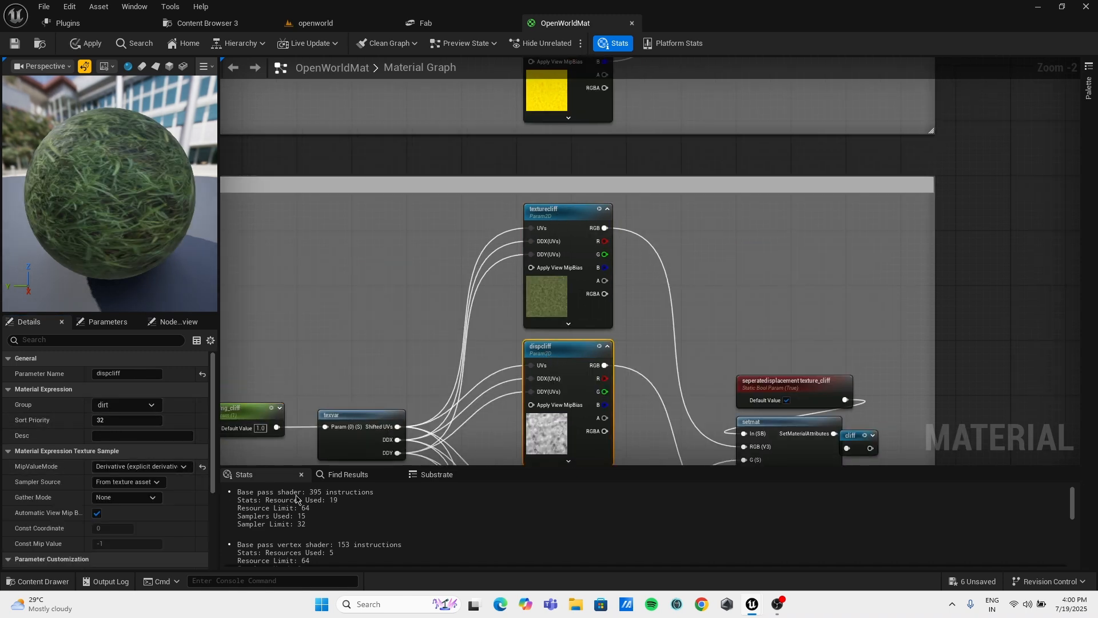
pyautogui.moveTo(113, 406); pyautogui.dragTo(41, 418)
pyautogui.write('cliff')
pyautogui.moveTo(313, 415); pyautogui.dragTo(340, 272, button='right')
pyautogui.click(572, 337)
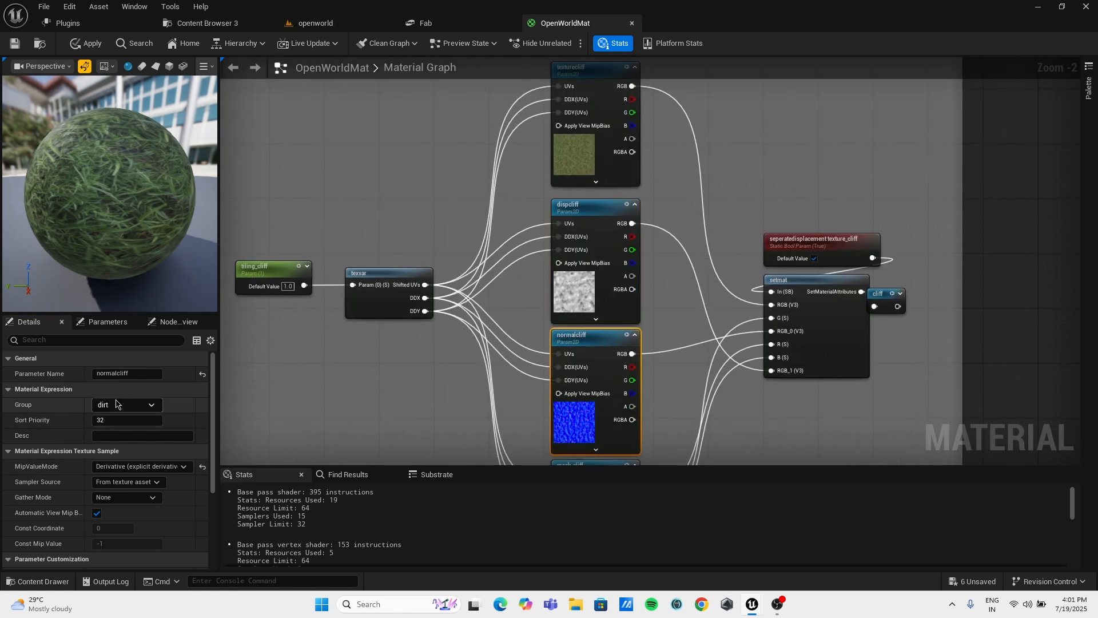
pyautogui.moveTo(346, 399); pyautogui.dragTo(309, 297, button='right')
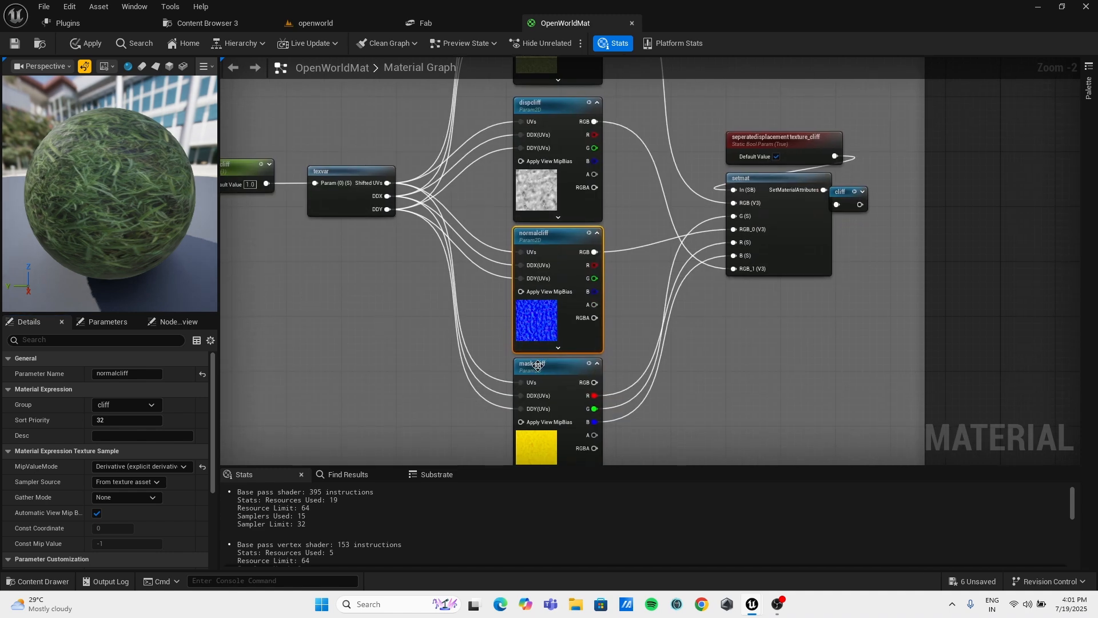
# Set the parameter group of mask_cliff and seperatedisplacement texture_cliff to cliff and save the OpenWorldMat material.
pyautogui.write('cliff')
pyautogui.moveTo(307, 355); pyautogui.dragTo(194, 439, button='right')
pyautogui.click(693, 227)
pyautogui.click(111, 434)
pyautogui.write('cliff')
pyautogui.moveTo(510, 170); pyautogui.dragTo(488, 238, button='right')
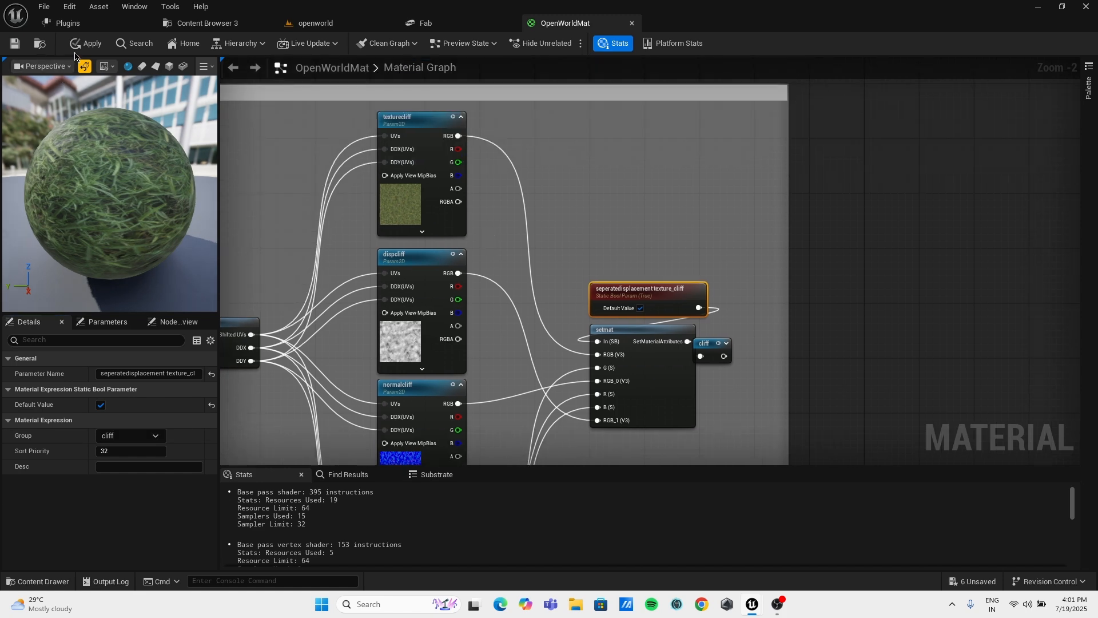
pyautogui.click(10, 48)
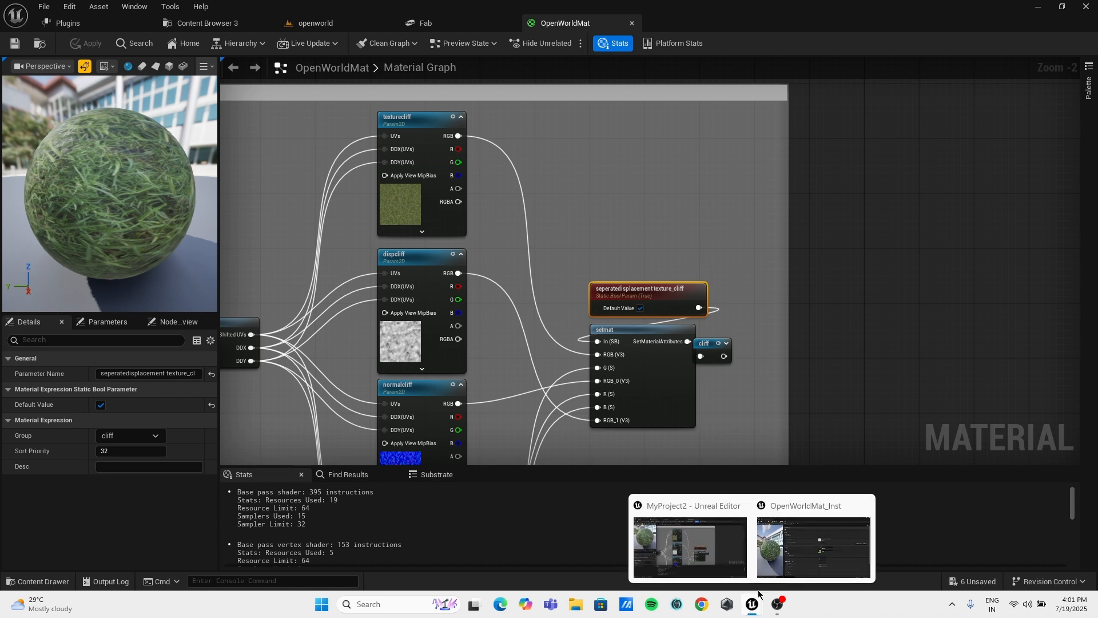
# Enable the overrides of all six parameters in the cliff group of OpenWorldMat_Inst.
pyautogui.click(800, 540)
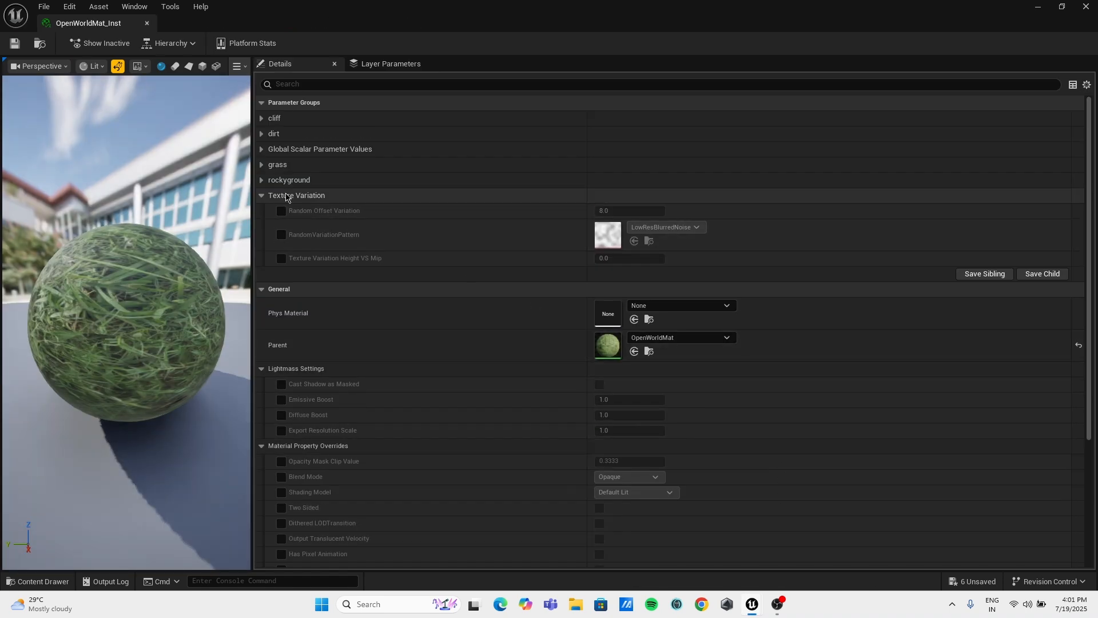
pyautogui.click(262, 118)
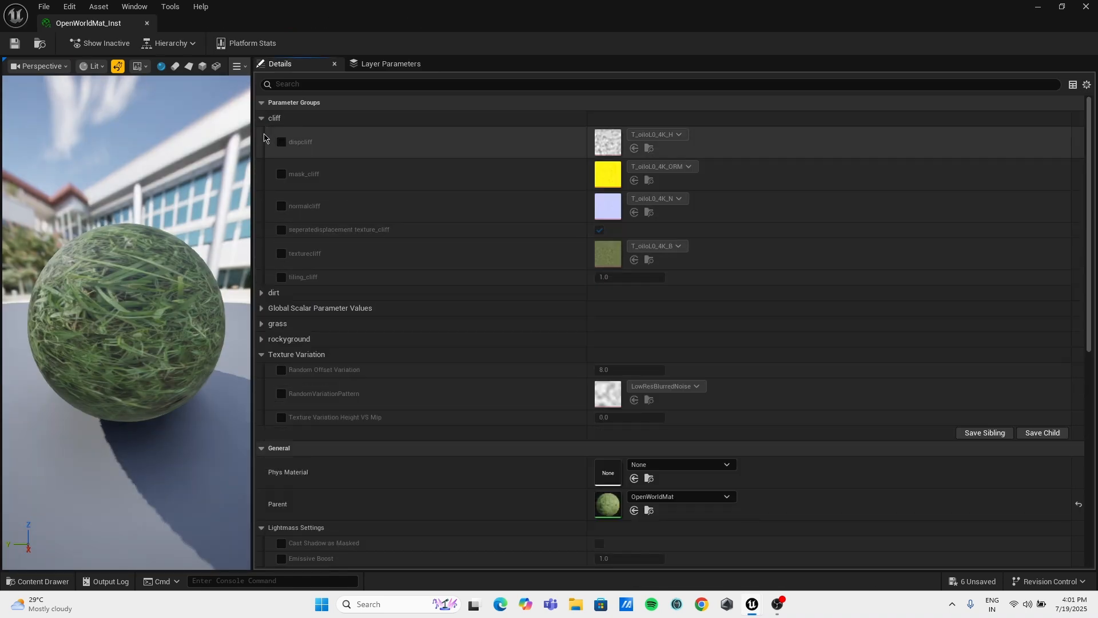
pyautogui.click(281, 142)
pyautogui.click(281, 173)
pyautogui.click(281, 205)
pyautogui.click(281, 229)
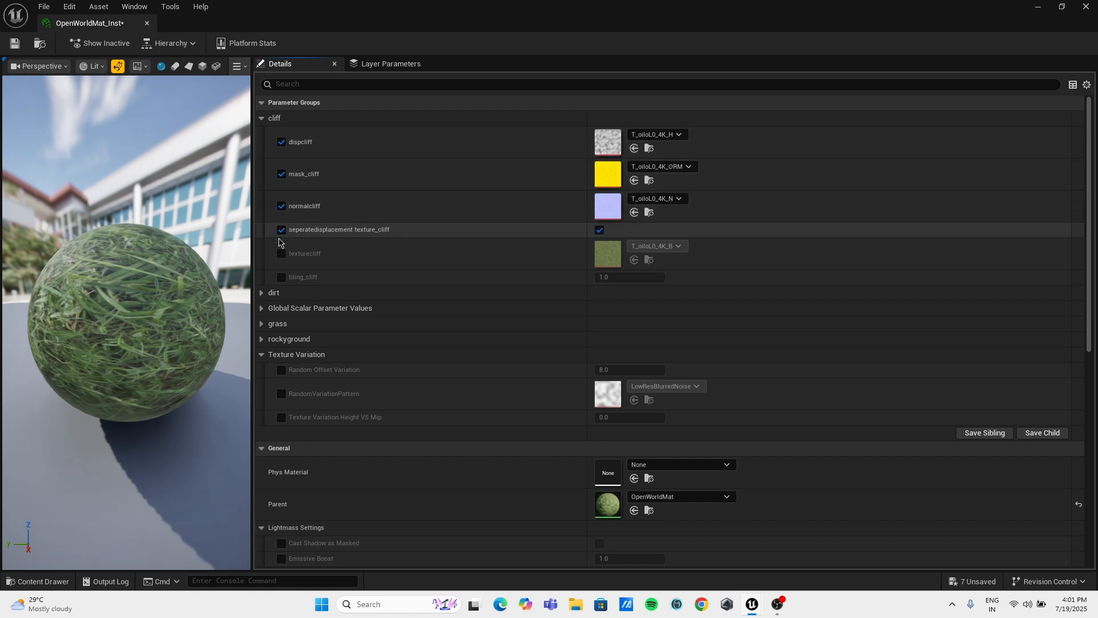
pyautogui.click(281, 253)
pyautogui.click(281, 277)
# Find the Rock_Cliff_sinqacoa textures among the Megascans surfaces and assign T_sinqacoa_4K_B to texturecliff.
pyautogui.click(39, 581)
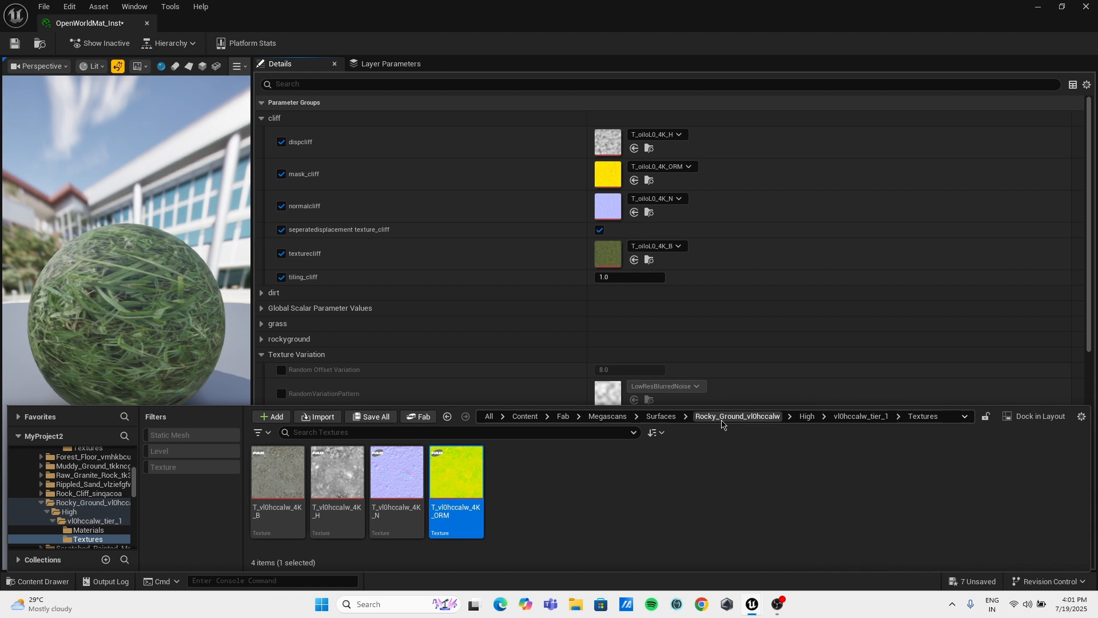
pyautogui.click(663, 417)
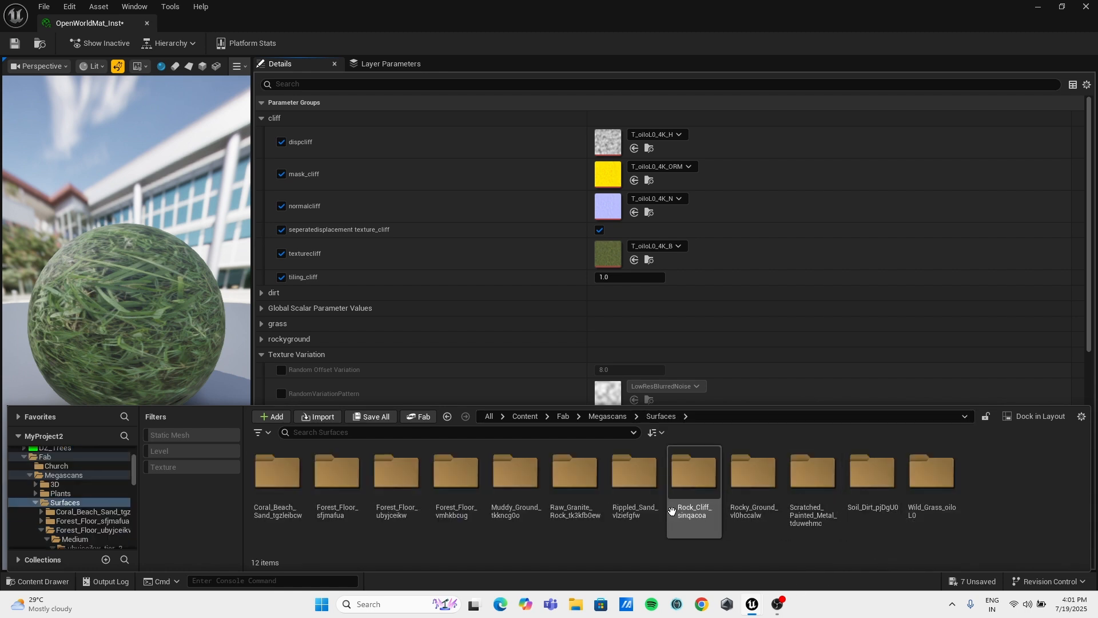
pyautogui.doubleClick(694, 475)
pyautogui.click(278, 492)
pyautogui.doubleClick(278, 492)
pyautogui.doubleClick(282, 519)
pyautogui.click(337, 475)
pyautogui.doubleClick(336, 475)
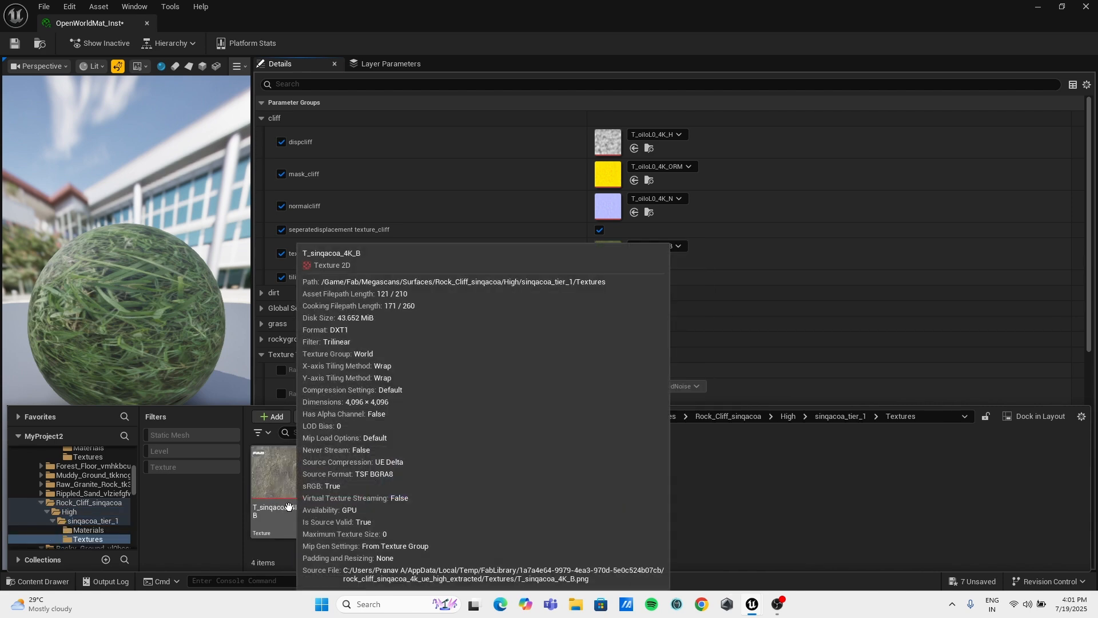
pyautogui.moveTo(268, 493); pyautogui.dragTo(608, 254)
# Assign the T_sinqacoa_4K H, N and ORM textures to dispcliff, normalcliff and mask_cliff, and save the instance.
pyautogui.click(37, 581)
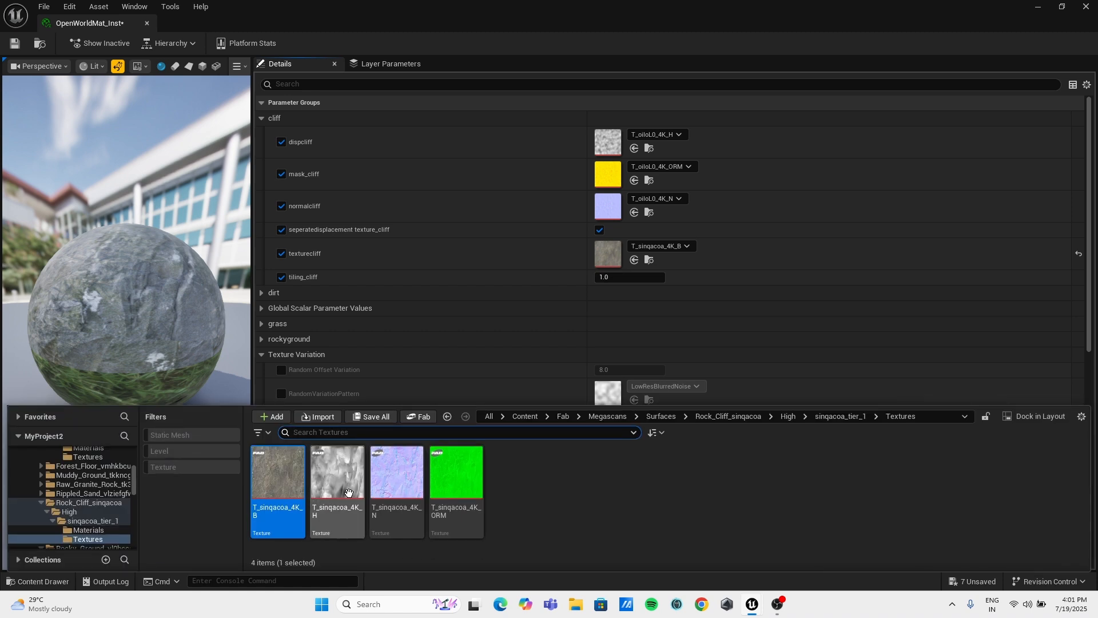
pyautogui.click(634, 148)
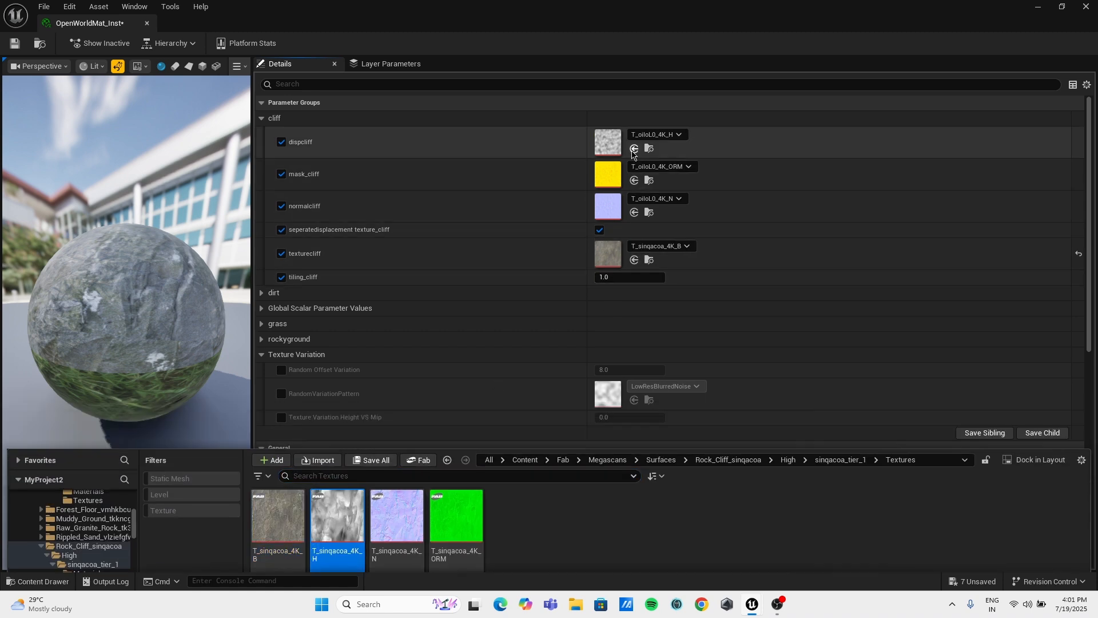
pyautogui.click(38, 581)
pyautogui.click(418, 465)
pyautogui.click(635, 212)
pyautogui.click(38, 581)
pyautogui.click(456, 481)
pyautogui.click(599, 230)
pyautogui.click(635, 180)
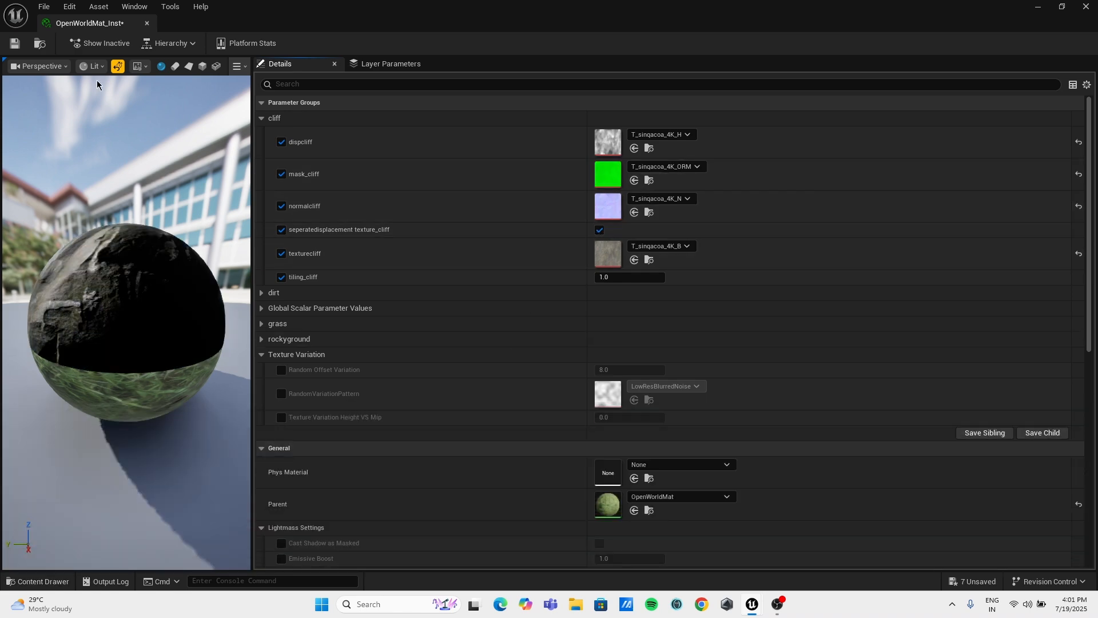
pyautogui.click(17, 44)
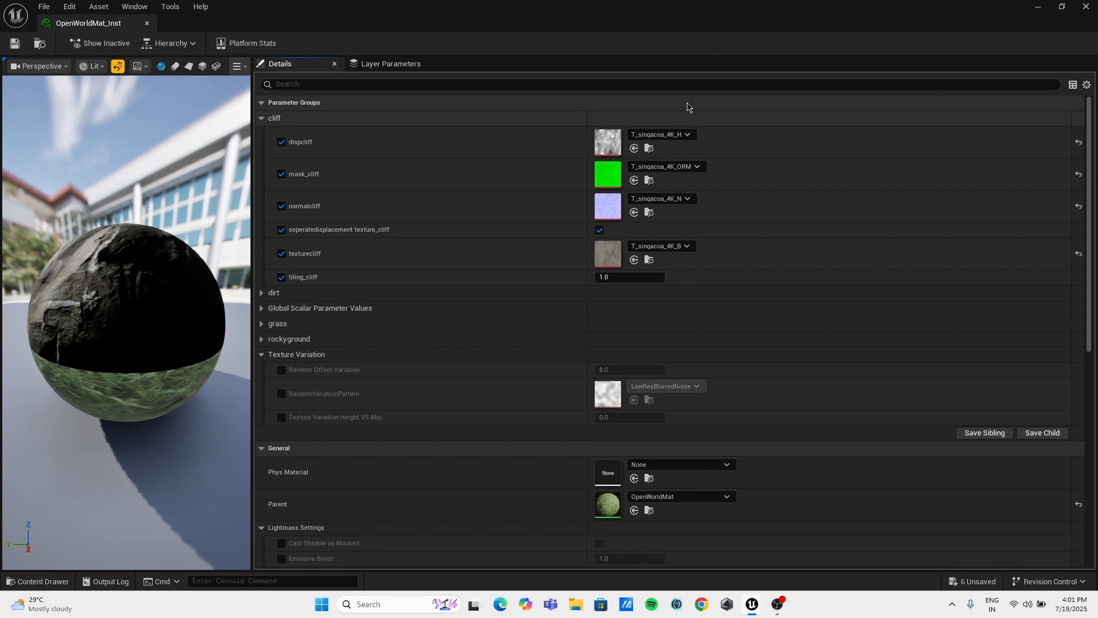
# Restore the OpenWorldMat_Inst window to a smaller size and bring up the openworld level behind it.
pyautogui.click(1062, 6)
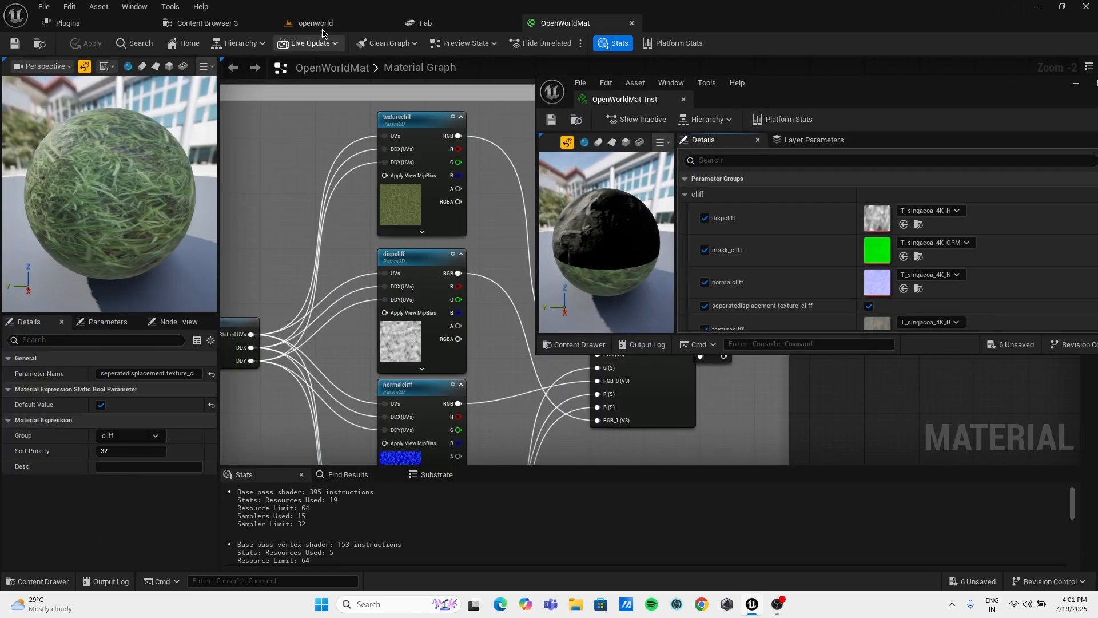
pyautogui.click(316, 22)
pyautogui.moveTo(446, 228)
pyautogui.mouseDown(button='right')
pyautogui.moveTo(475, 292)
pyautogui.moveTo(510, 263)
pyautogui.moveTo(492, 223)
pyautogui.moveTo(491, 260)
pyautogui.mouseUp(button='right')
# Set CheapContrast3 to -3.0 in the instance's Global Scalar Parameter Values, collapsing the cliff and Texture Variation groups.
pyautogui.scroll(-5, 961, 297)
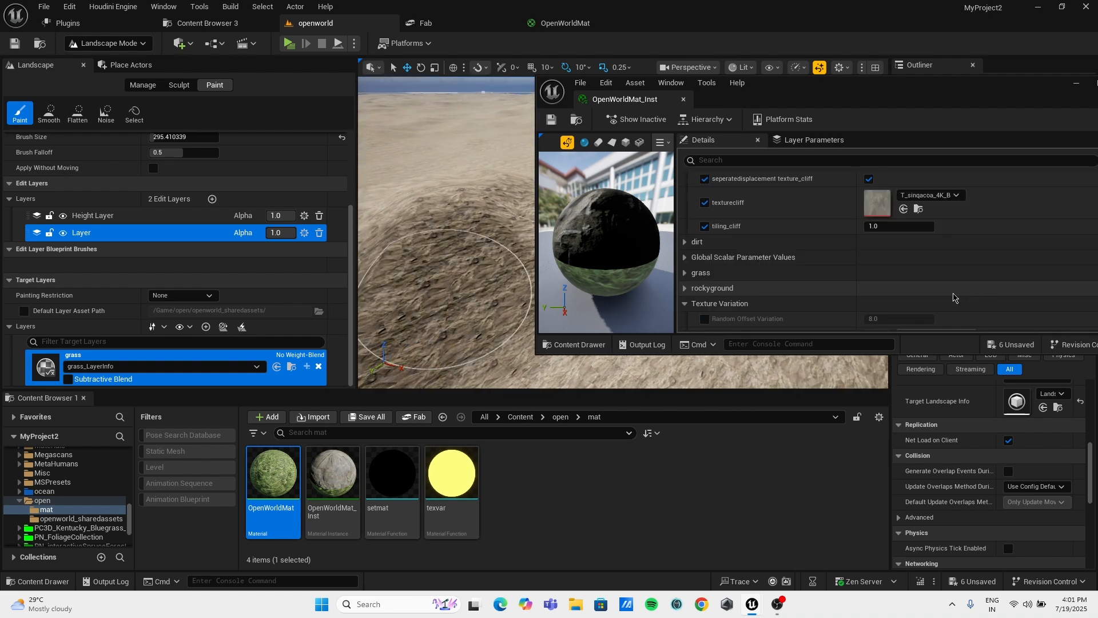
pyautogui.scroll(5, 915, 286)
pyautogui.click(686, 194)
pyautogui.scroll(-3, 710, 234)
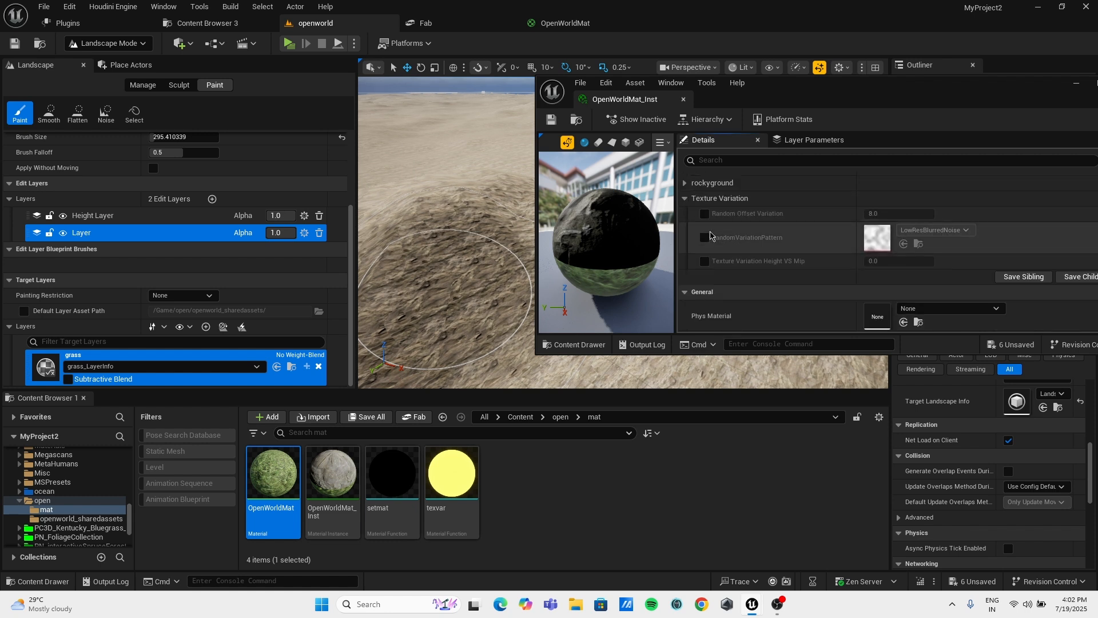
pyautogui.click(686, 198)
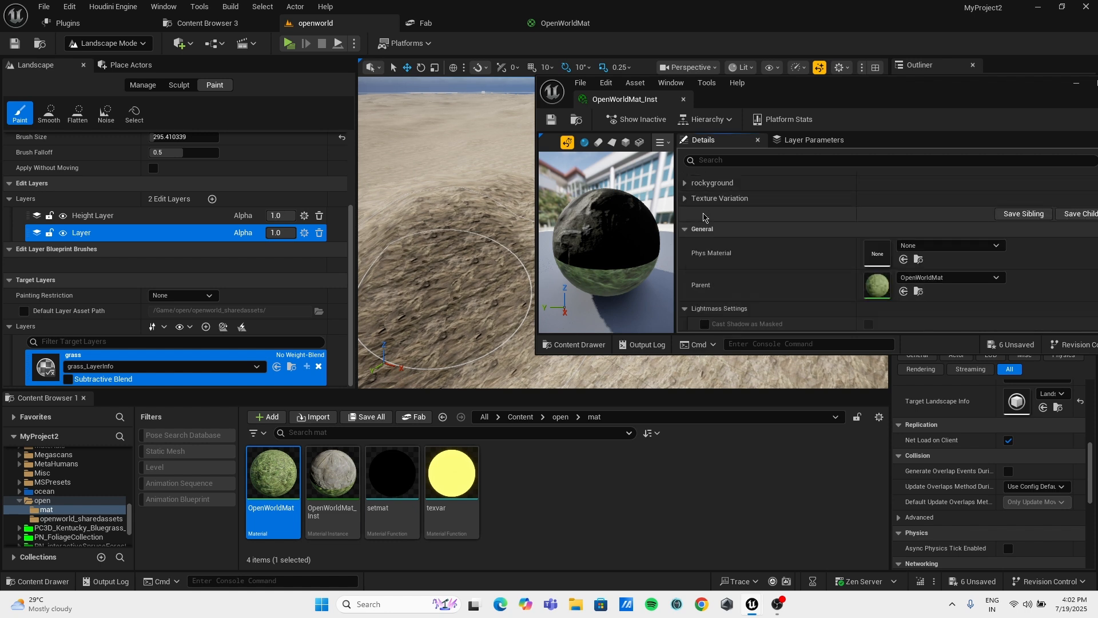
pyautogui.scroll(2, 703, 215)
pyautogui.click(685, 208)
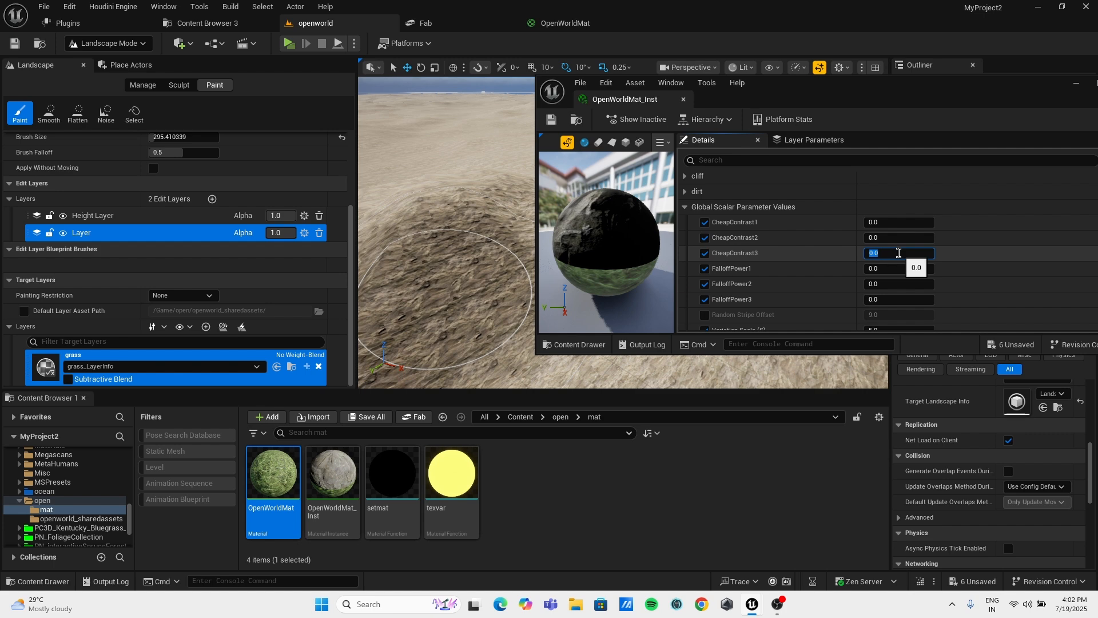
pyautogui.press('Return')
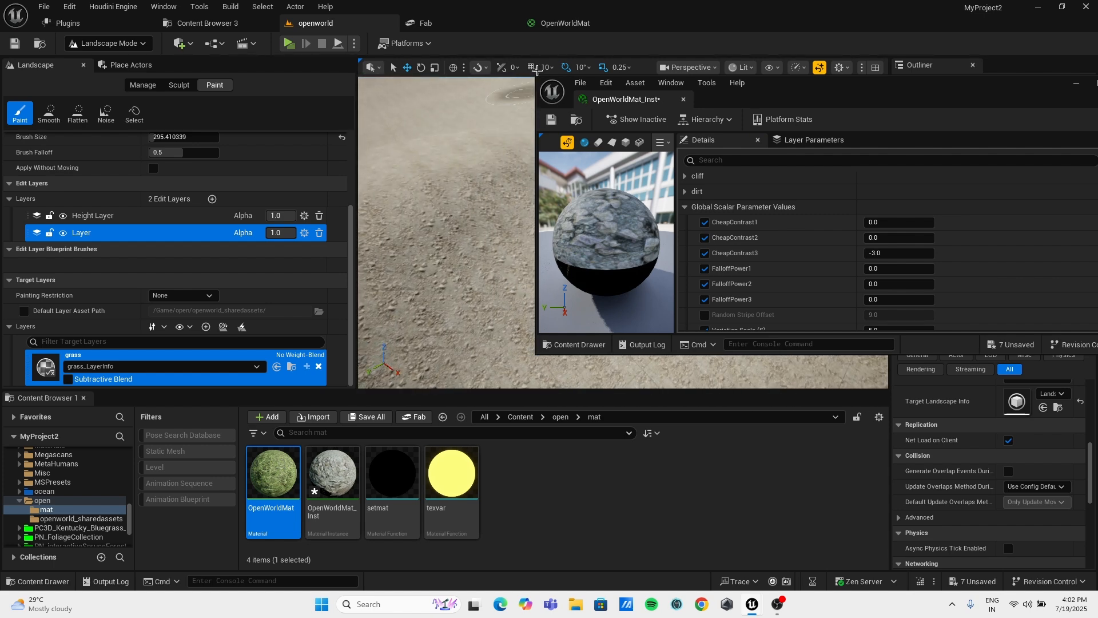
# Examine how FalloffPower3 and CheapContrast3 feed the SlopeMask that blends the cliff layer in the OpenWorldMat graph.
pyautogui.click(572, 24)
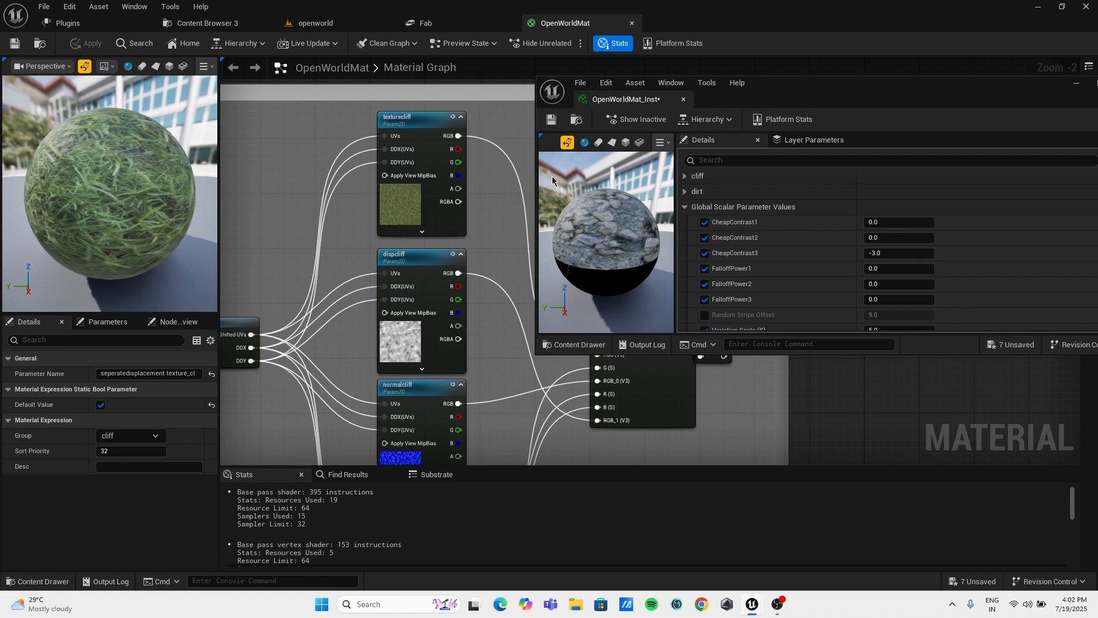
pyautogui.scroll(-7, 500, 147)
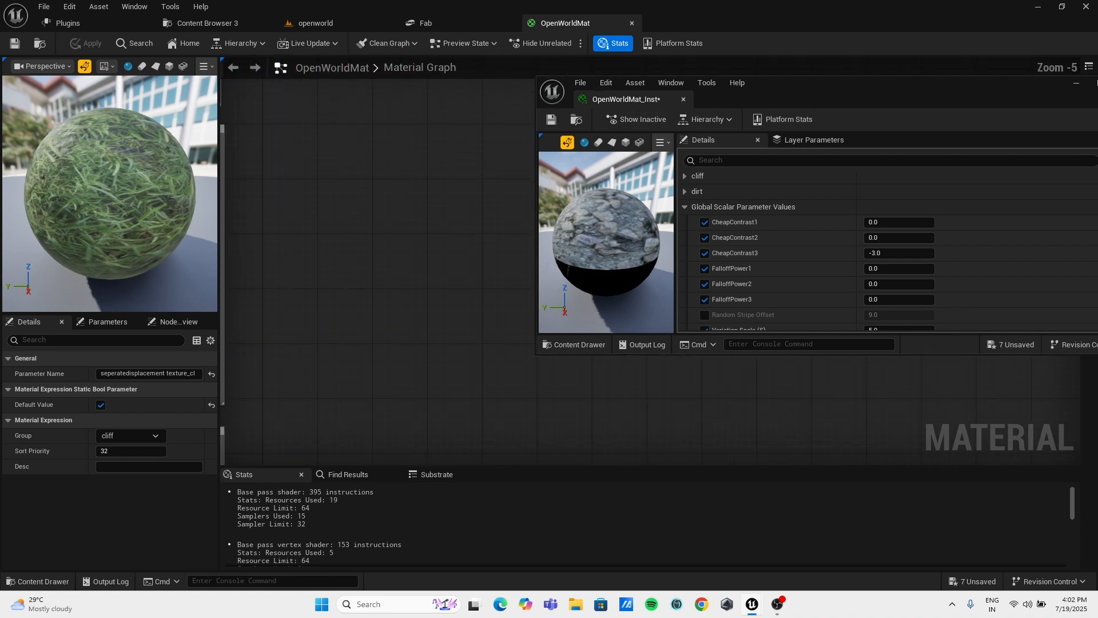
pyautogui.scroll(6, 349, 293)
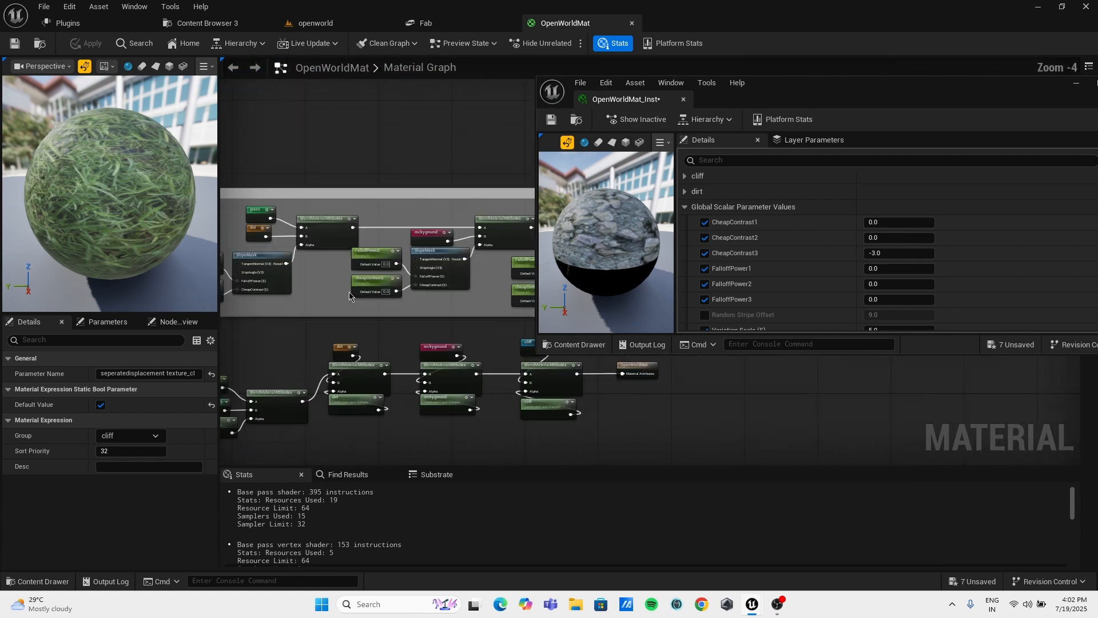
pyautogui.scroll(2, 404, 286)
pyautogui.moveTo(408, 289); pyautogui.dragTo(364, 294, button='right')
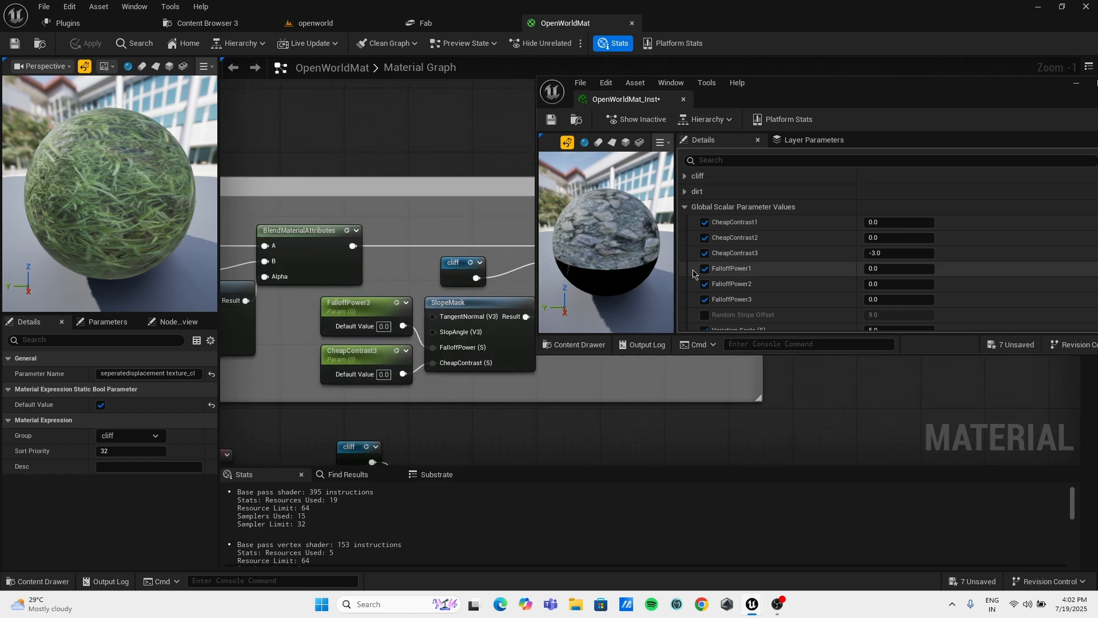
pyautogui.moveTo(386, 359); pyautogui.dragTo(296, 393, button='right')
pyautogui.moveTo(388, 325); pyautogui.dragTo(403, 334, button='right')
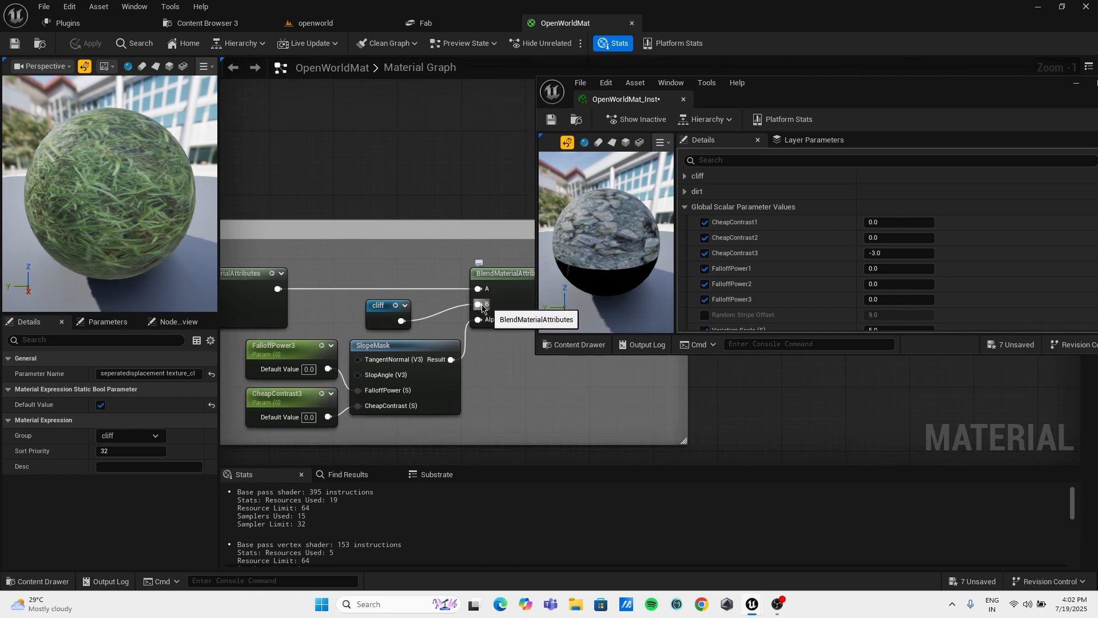
# Set FalloffPower3 to 0.472 in OpenWorldMat_Inst and minimize its window to reveal the openworld landscape.
pyautogui.click(314, 18)
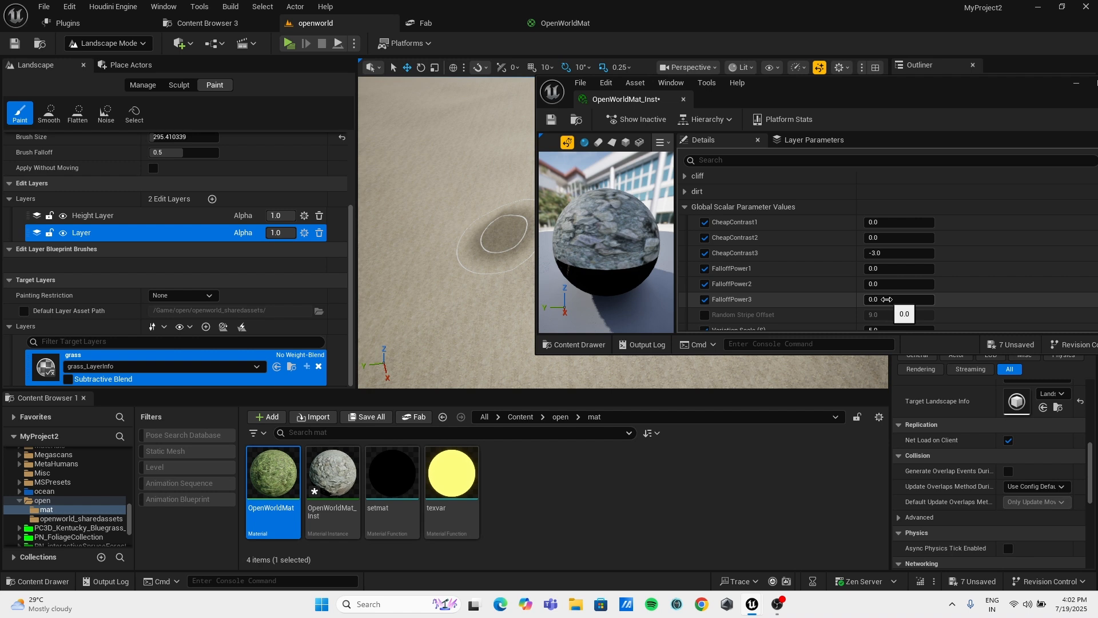
pyautogui.moveTo(891, 298); pyautogui.dragTo(896, 298)
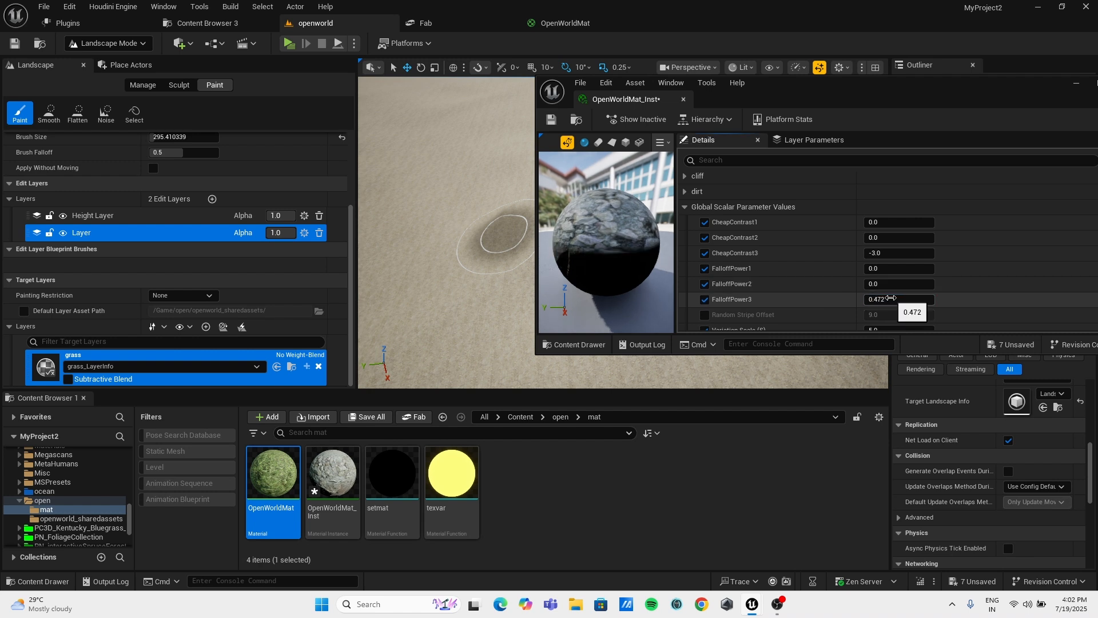
pyautogui.moveTo(506, 264)
pyautogui.mouseDown(button='right')
pyautogui.moveTo(508, 154)
pyautogui.moveTo(507, 258)
pyautogui.mouseUp(button='right')
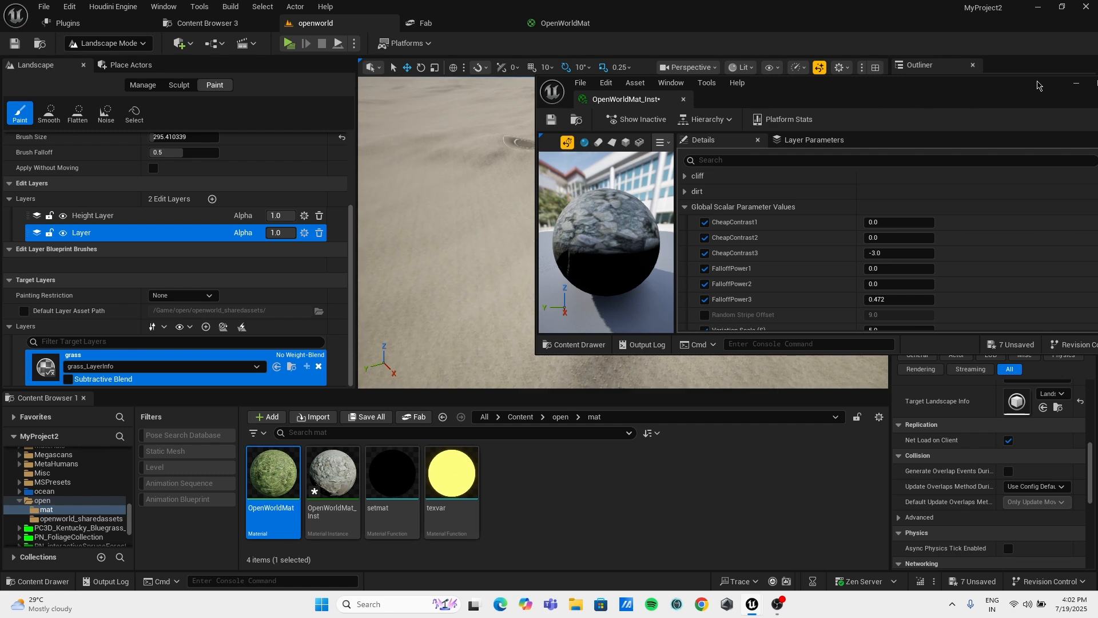
pyautogui.click(1071, 85)
pyautogui.moveTo(655, 184); pyautogui.dragTo(629, 143, button='right')
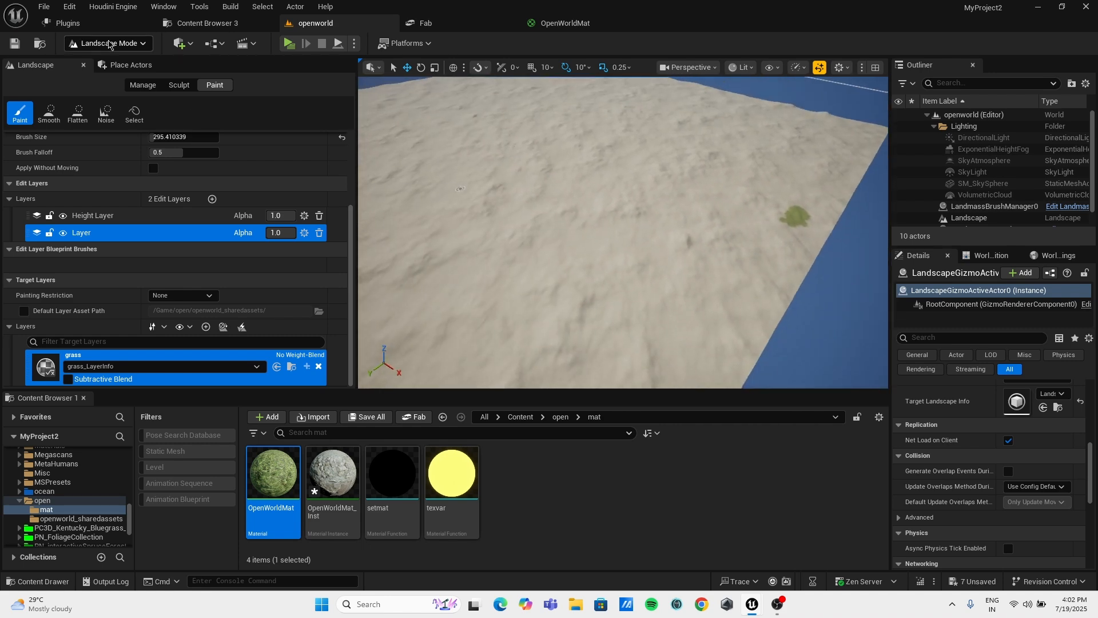
# Place a CustomBrush_Landmass blueprint brush on the landscape's Height Layer.
pyautogui.click(109, 43)
pyautogui.click(139, 78)
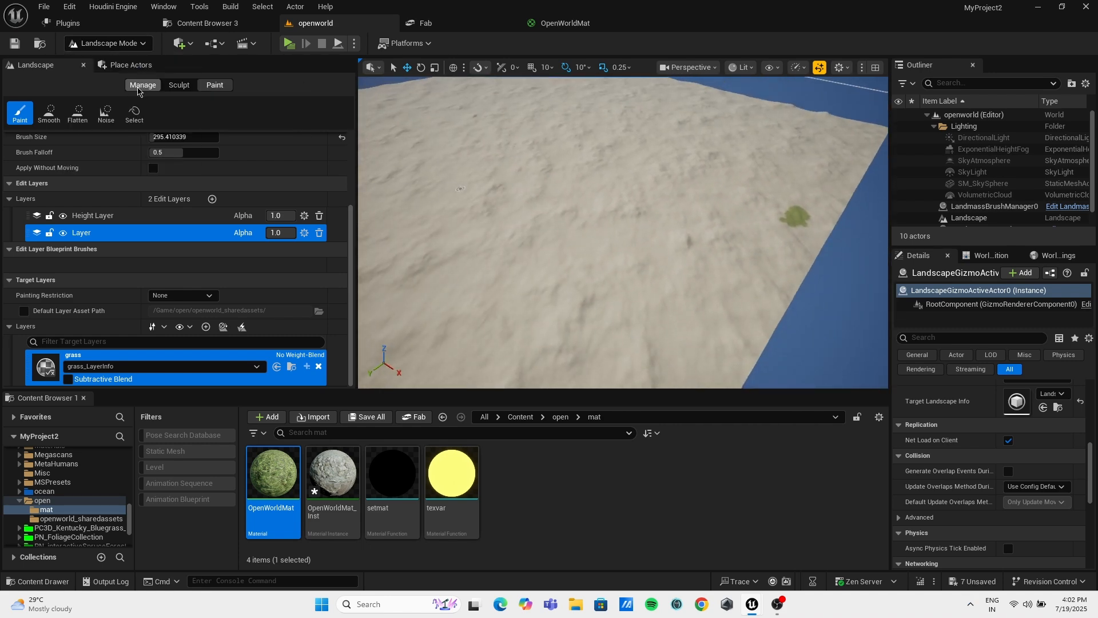
pyautogui.click(140, 86)
pyautogui.click(238, 122)
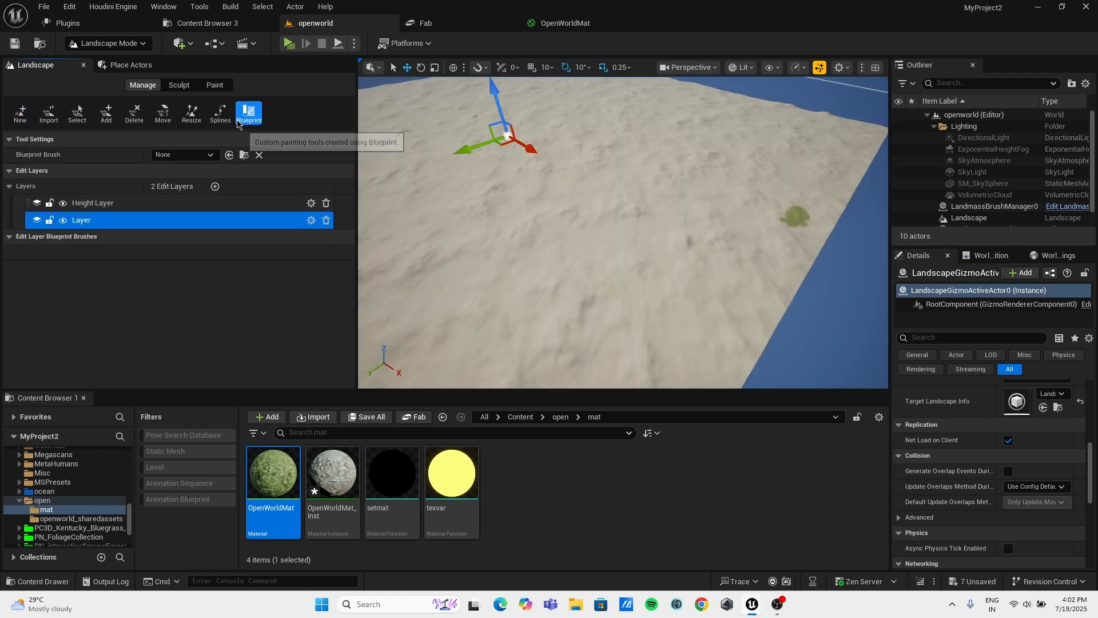
pyautogui.click(159, 207)
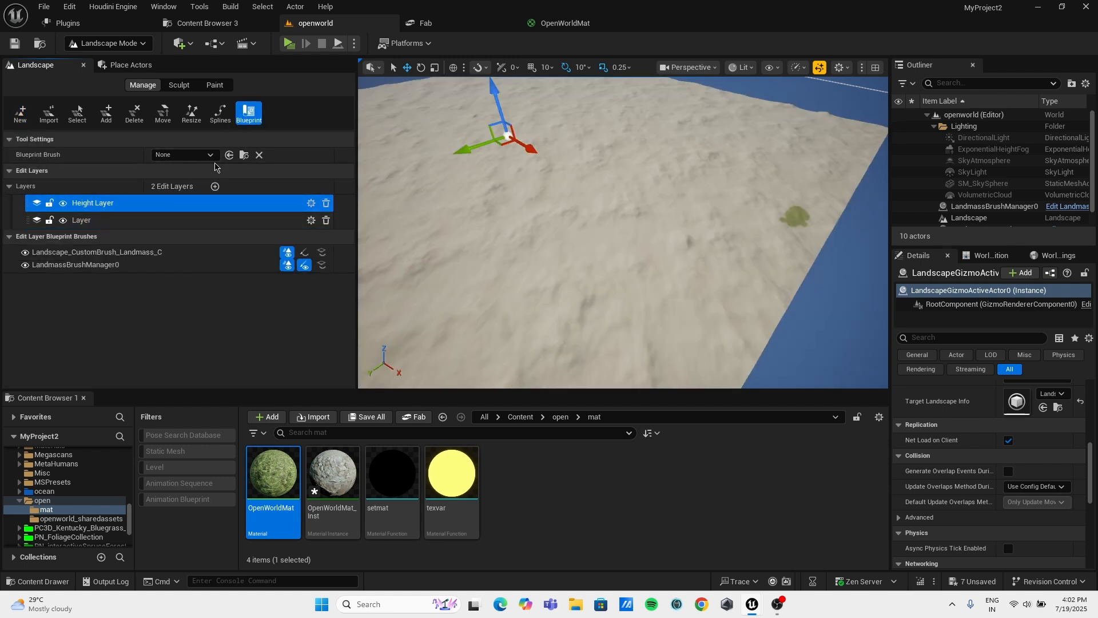
pyautogui.click(183, 155)
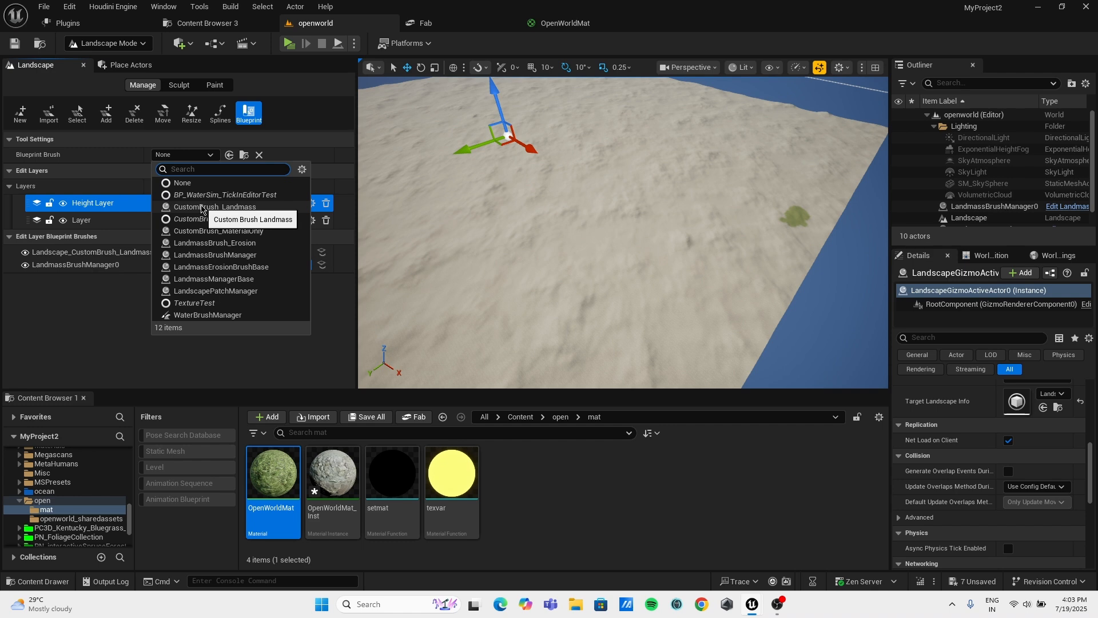
pyautogui.click(201, 207)
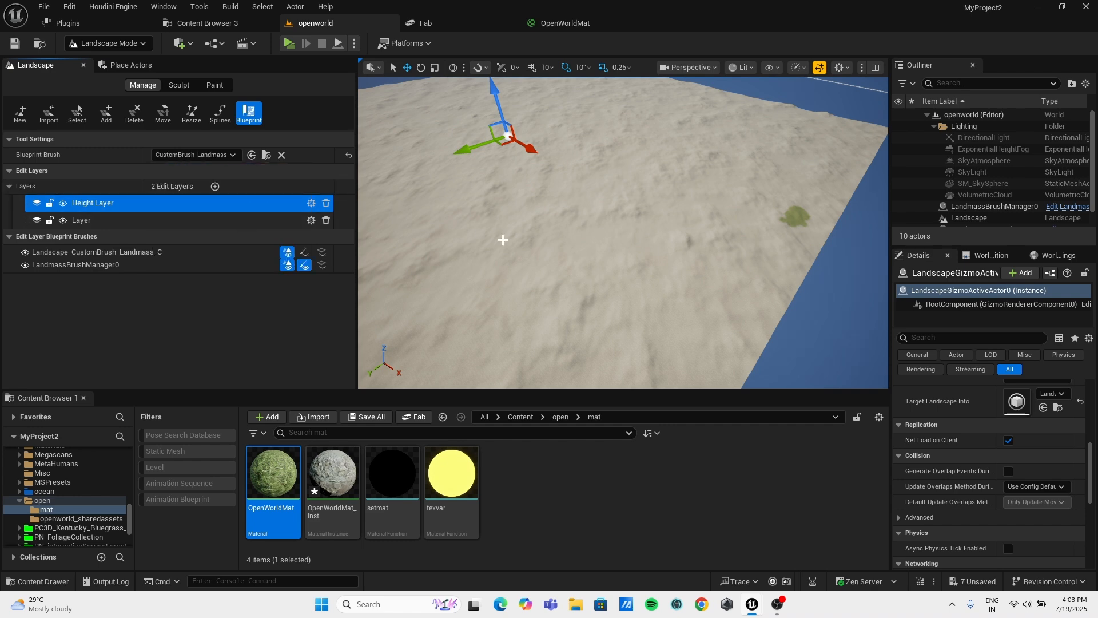
pyautogui.click(504, 280)
# Enlarge the new landmass brush by pulling two corner points of its triangular outline outward over the landscape.
pyautogui.moveTo(538, 287); pyautogui.dragTo(556, 292, button='right')
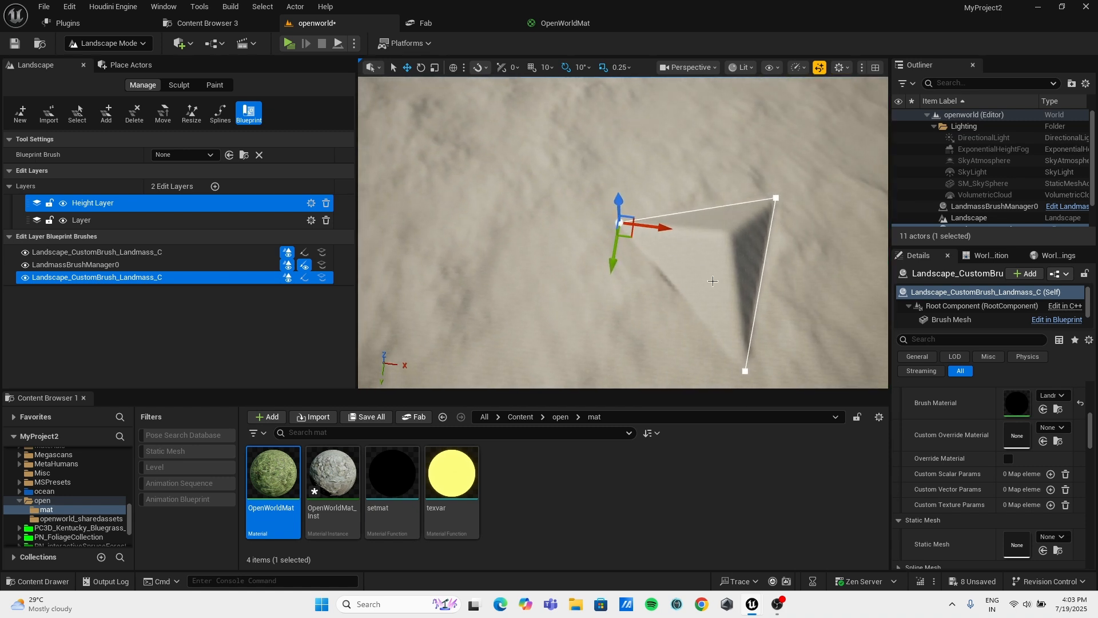
pyautogui.moveTo(619, 225); pyautogui.dragTo(361, 185)
pyautogui.click(743, 373)
pyautogui.moveTo(673, 321); pyautogui.dragTo(679, 321, button='right')
pyautogui.moveTo(728, 274)
pyautogui.mouseDown()
pyautogui.moveTo(824, 184)
pyautogui.moveTo(813, 191)
pyautogui.moveTo(871, 258)
pyautogui.moveTo(869, 241)
pyautogui.mouseUp()
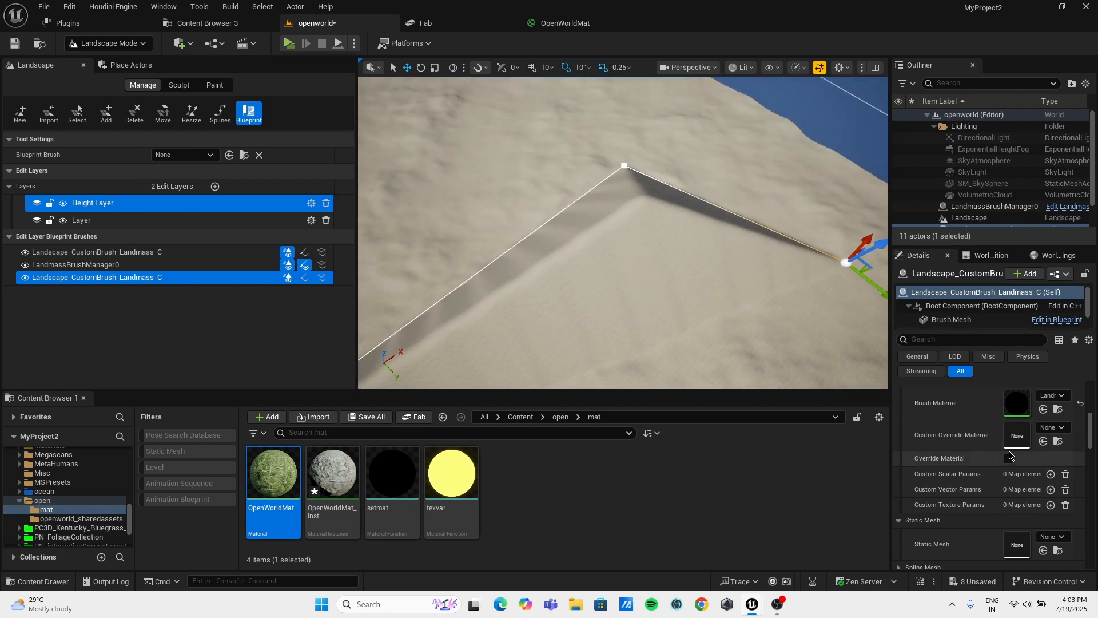
# Add curl noise to the selected landmass brush with Curl 1 Strength 0.200464 and a raised Curl 2 Strength, and set Displacement Height to 2000.
pyautogui.scroll(-8, 1005, 423)
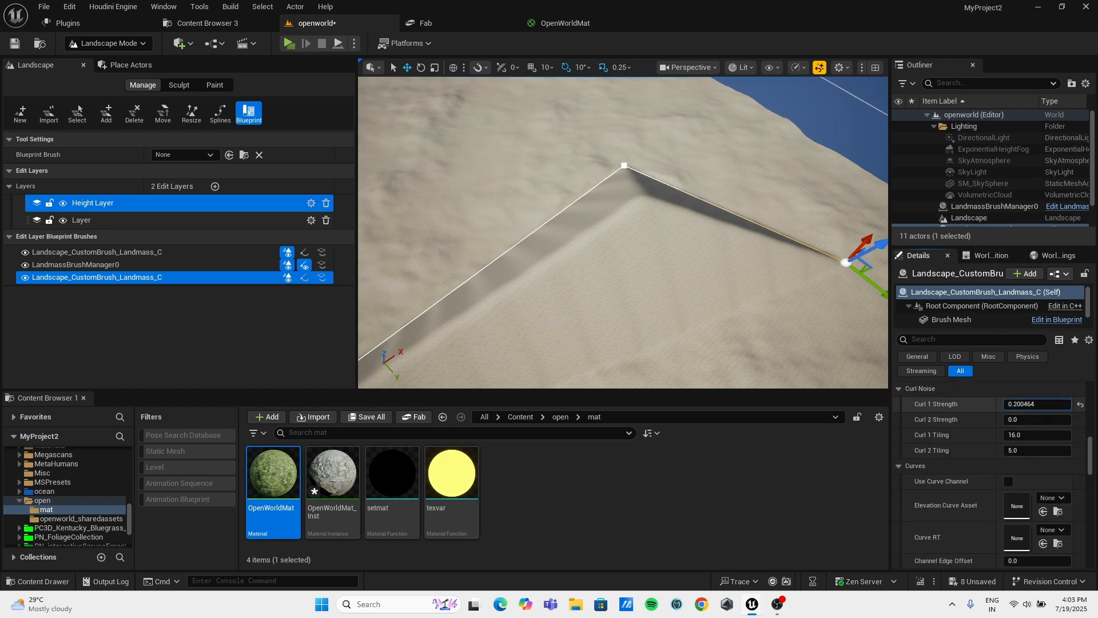
pyautogui.moveTo(1033, 420); pyautogui.dragTo(1027, 449)
pyautogui.scroll(-5, 1030, 469)
pyautogui.click(1034, 478)
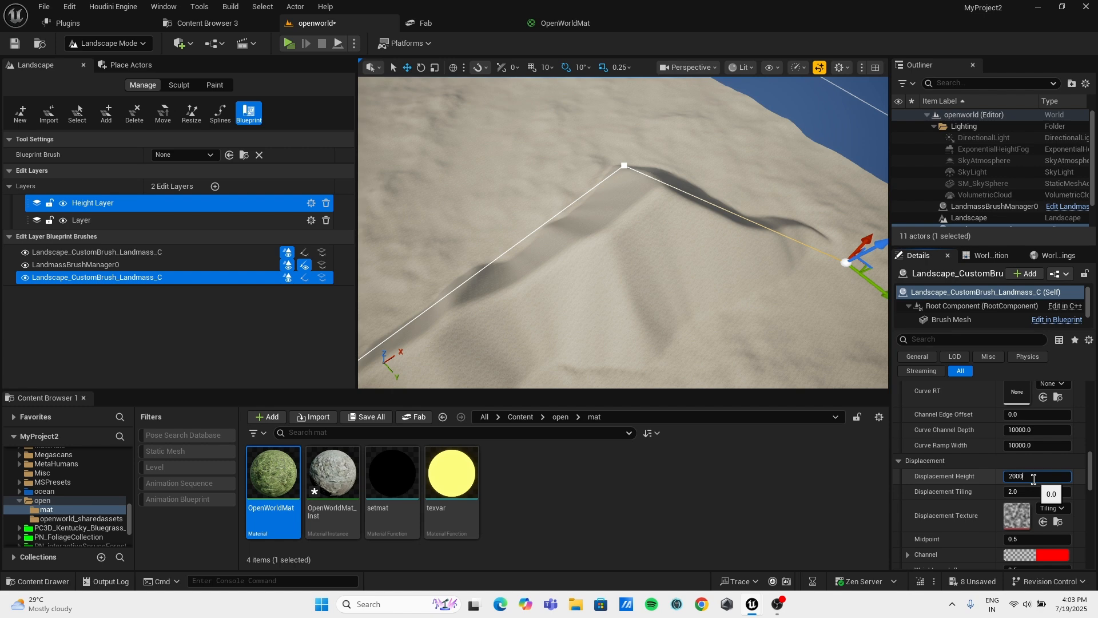
pyautogui.moveTo(801, 320); pyautogui.dragTo(627, 264, button='right')
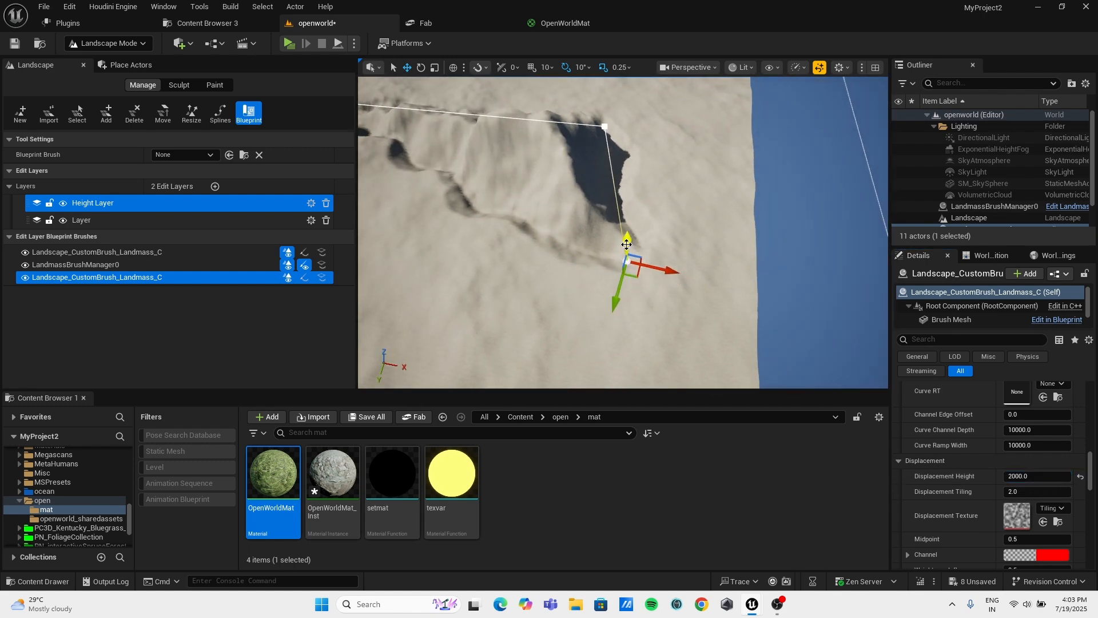
# Select the new landmass brush as a whole and raise it vertically to form a tall mountain.
pyautogui.press('Escape')
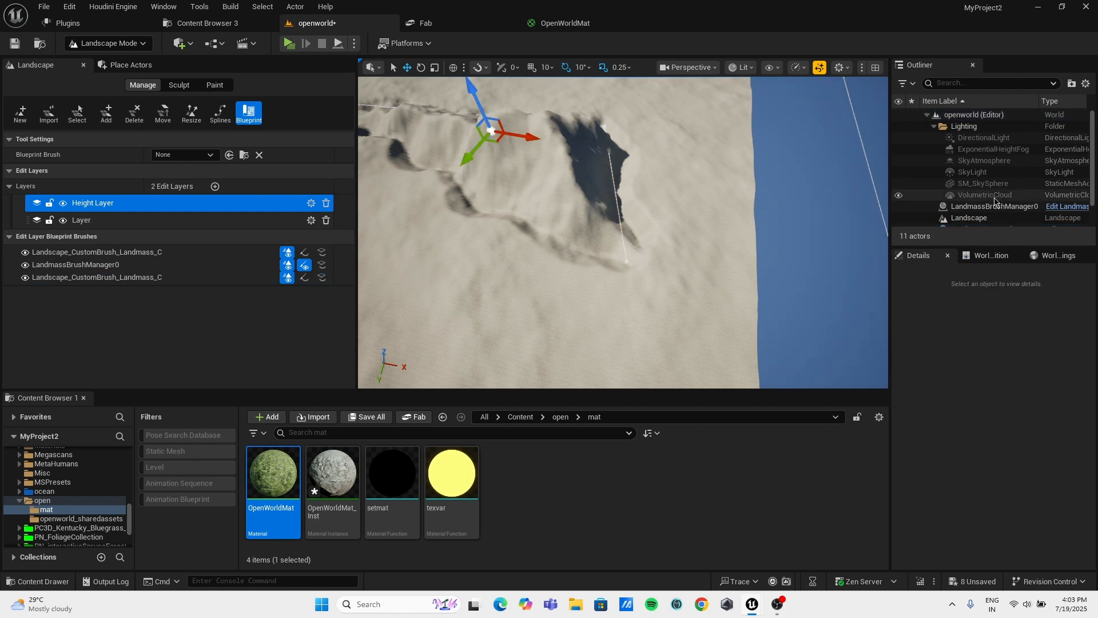
pyautogui.scroll(-2, 983, 183)
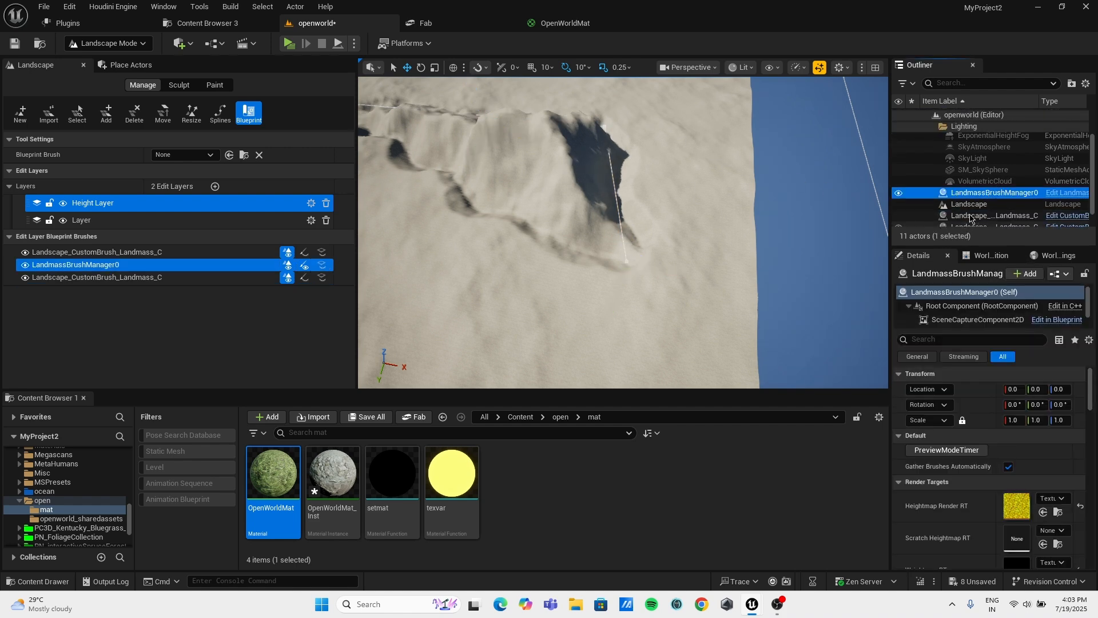
pyautogui.click(994, 198)
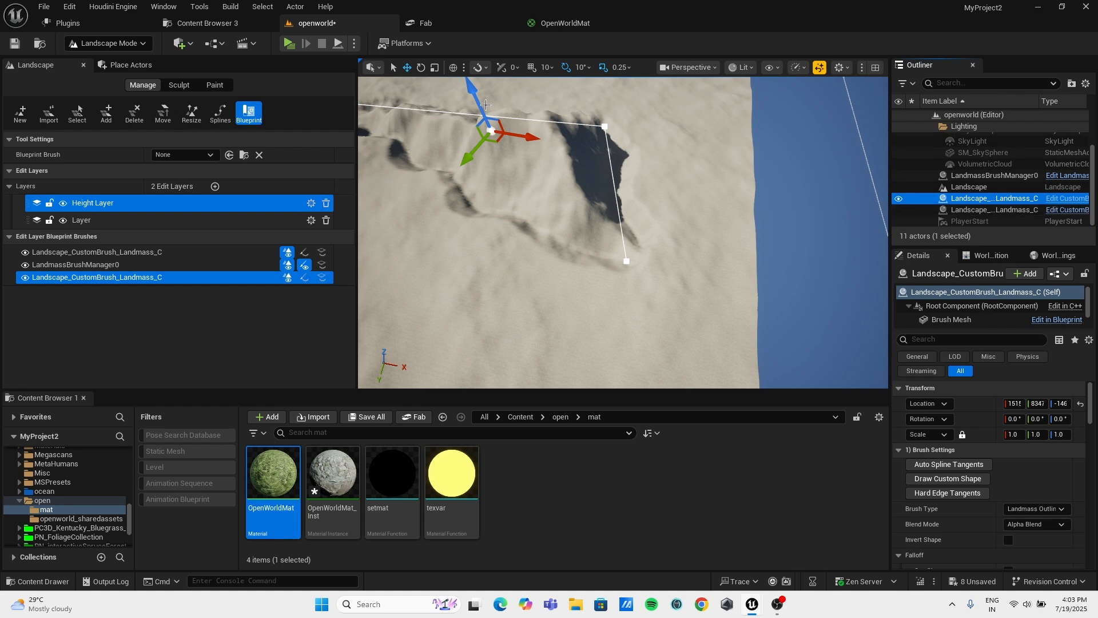
pyautogui.moveTo(476, 109); pyautogui.dragTo(469, 91)
pyautogui.moveTo(469, 91)
pyautogui.mouseDown(button='right')
pyautogui.moveTo(423, 80)
pyautogui.moveTo(414, 106)
pyautogui.moveTo(395, 86)
pyautogui.moveTo(366, 83)
pyautogui.moveTo(417, 108)
pyautogui.mouseUp(button='right')
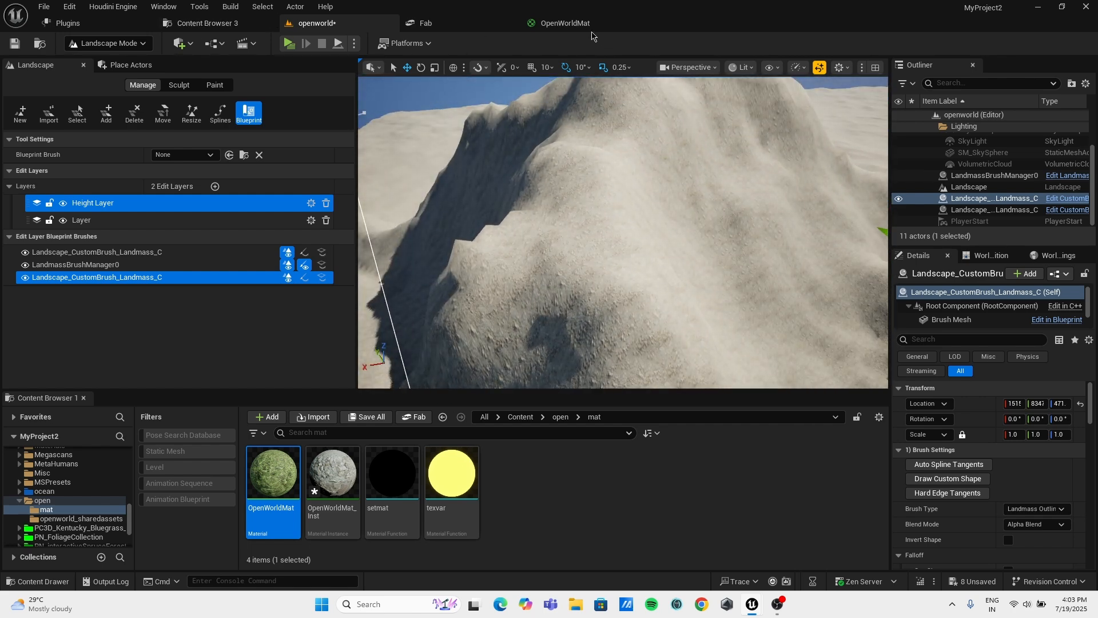
# Switch the editor from Landscape Mode to Selection Mode and bring back the OpenWorldMat_Inst window.
pyautogui.click(754, 608)
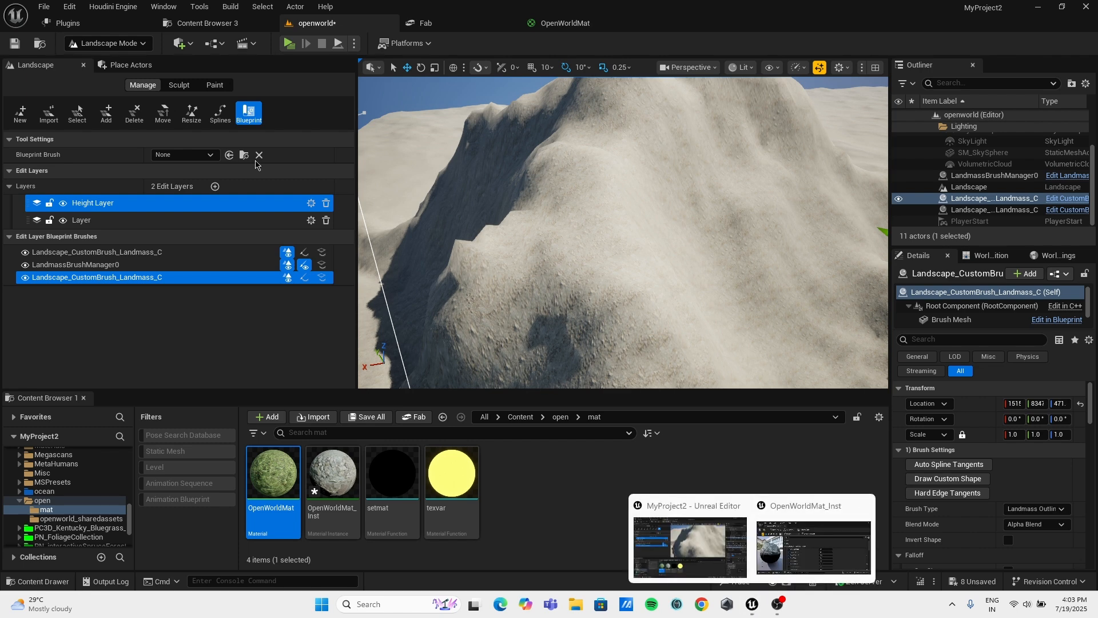
pyautogui.click(112, 47)
pyautogui.click(109, 59)
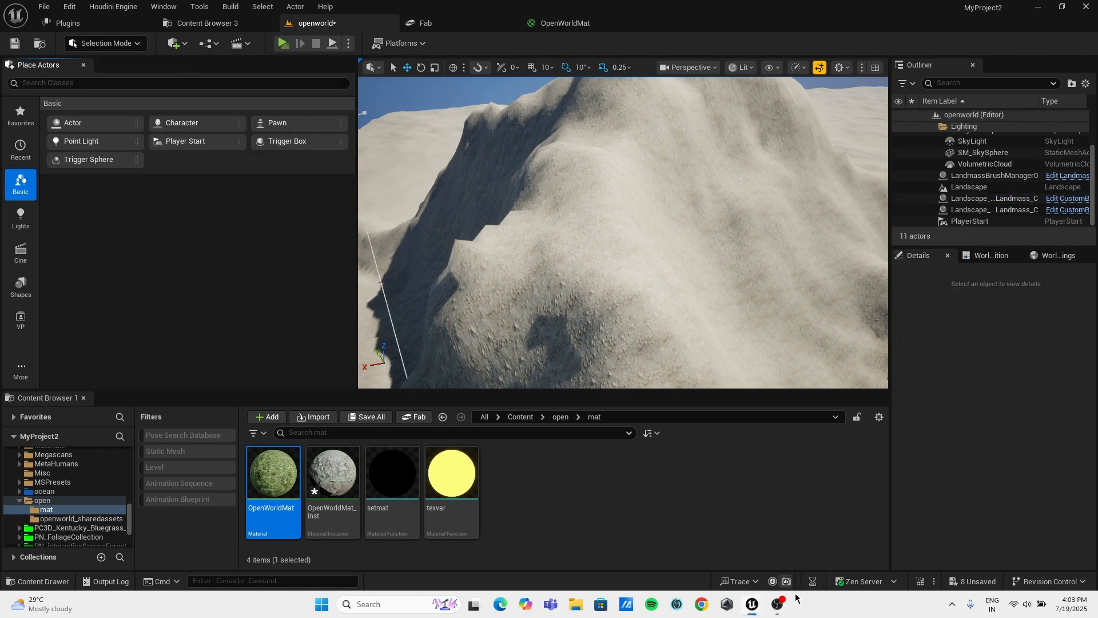
pyautogui.moveTo(755, 608)
pyautogui.click(686, 558)
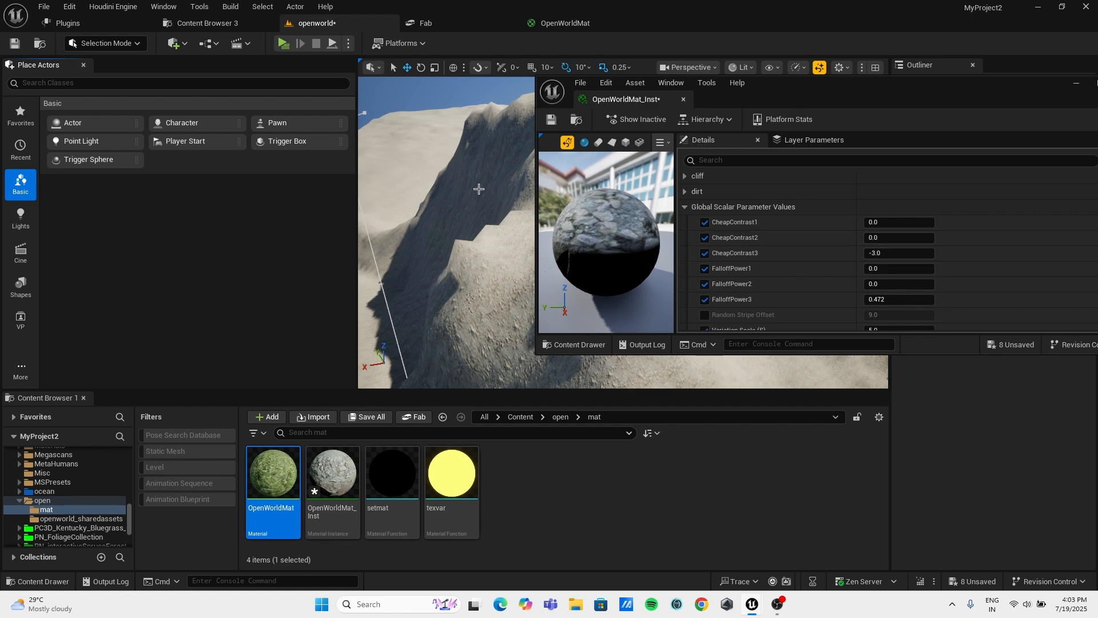
# Try FalloffPower3 at 1.287855 and 2 against the mountain's slopes, and settle on 1.5.
pyautogui.moveTo(500, 200); pyautogui.dragTo(546, 228, button='right')
pyautogui.moveTo(878, 302); pyautogui.dragTo(903, 298)
pyautogui.moveTo(486, 212); pyautogui.dragTo(506, 263, button='right')
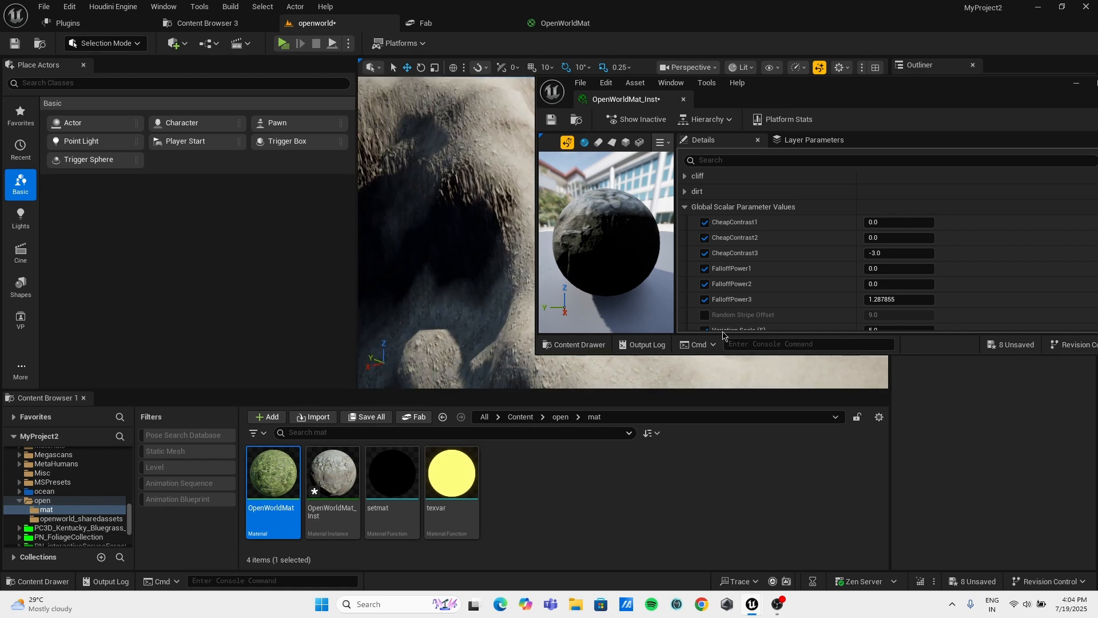
pyautogui.write('2')
pyautogui.press('Return')
pyautogui.moveTo(461, 250); pyautogui.dragTo(490, 225, button='right')
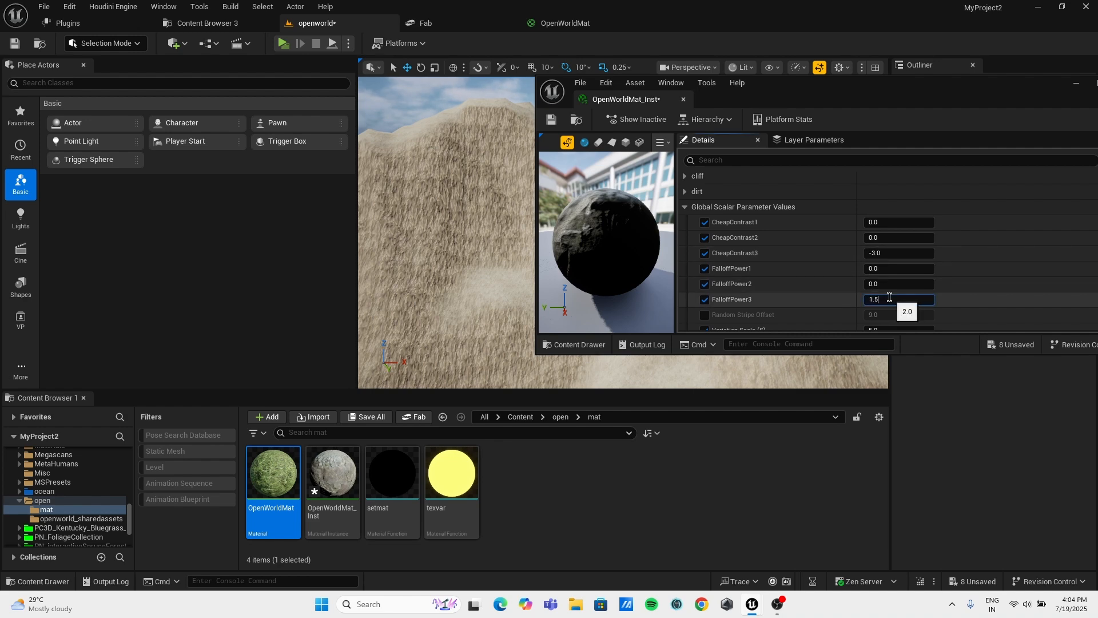
pyautogui.press('Return')
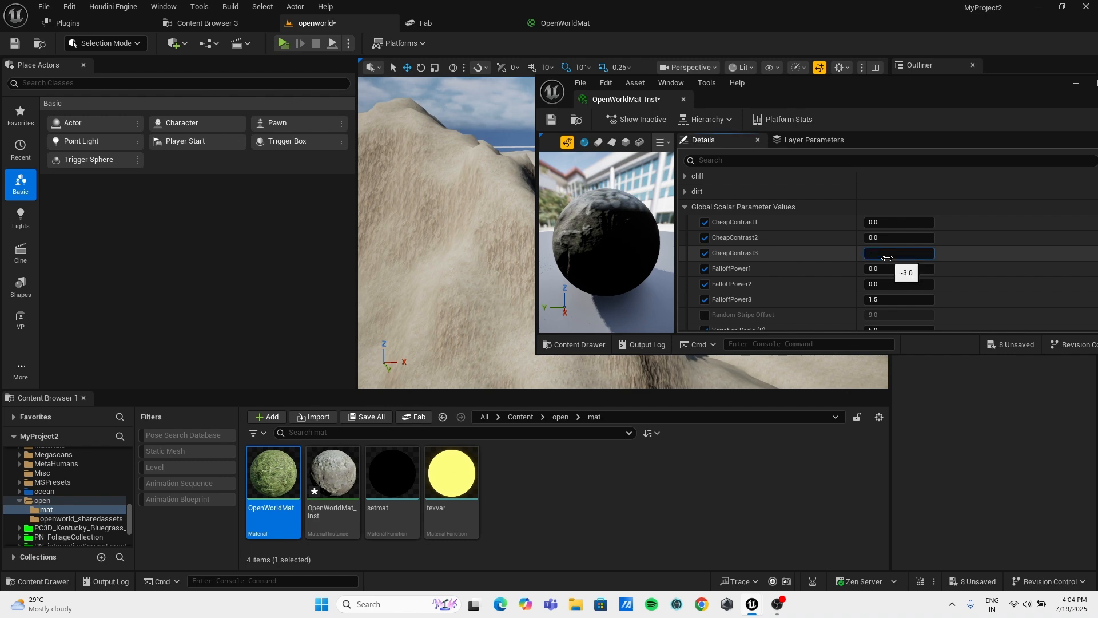
# Set CheapContrast3 and CheapContrast2 to -10 in OpenWorldMat_Inst, saving the instance between the two changes.
pyautogui.moveTo(457, 229); pyautogui.dragTo(563, 231, button='right')
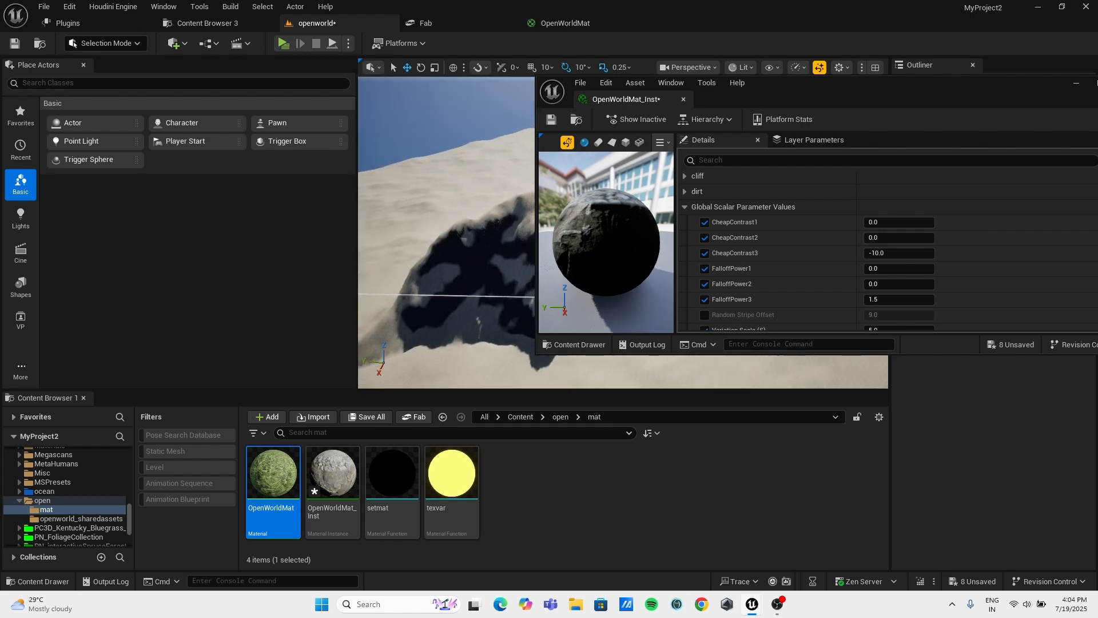
pyautogui.hotkey('ctrl', 's')
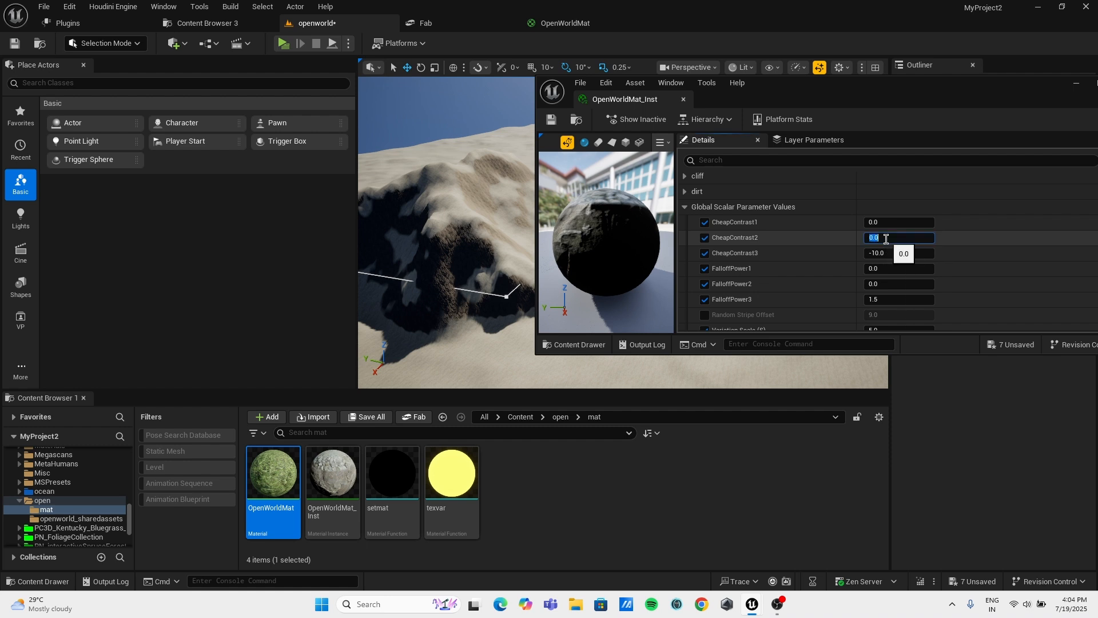
pyautogui.moveTo(458, 228); pyautogui.dragTo(453, 323, button='right')
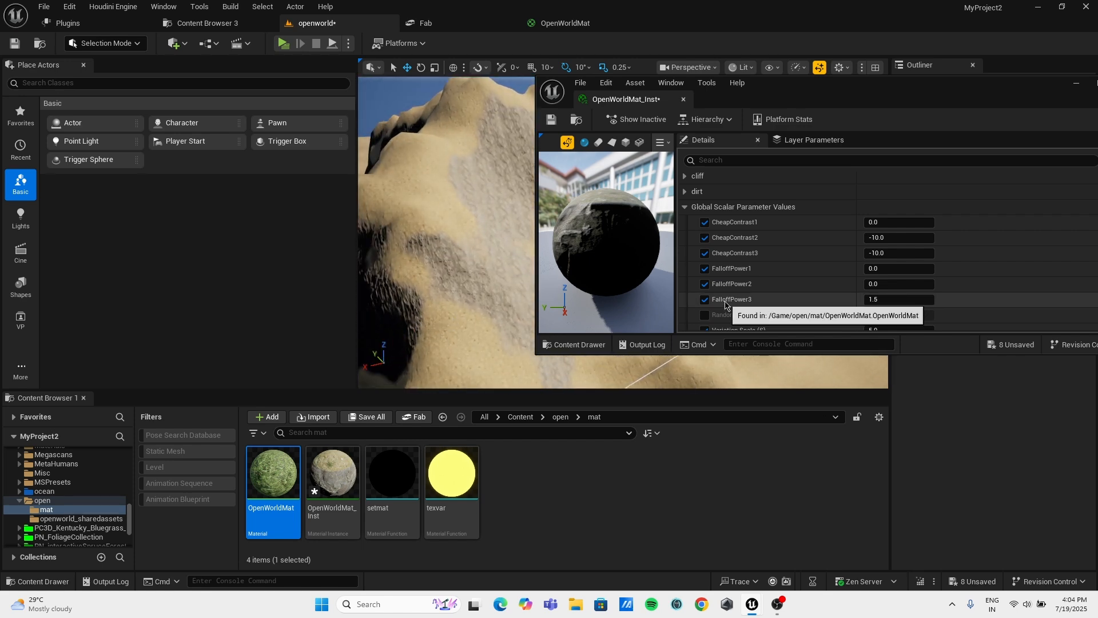
# Try FalloffPower2 at 3 and 2 while checking the dirt and rock blend, and settle on 2.5.
pyautogui.moveTo(446, 229)
pyautogui.mouseDown(button='right')
pyautogui.moveTo(475, 251)
pyautogui.moveTo(435, 215)
pyautogui.mouseUp(button='right')
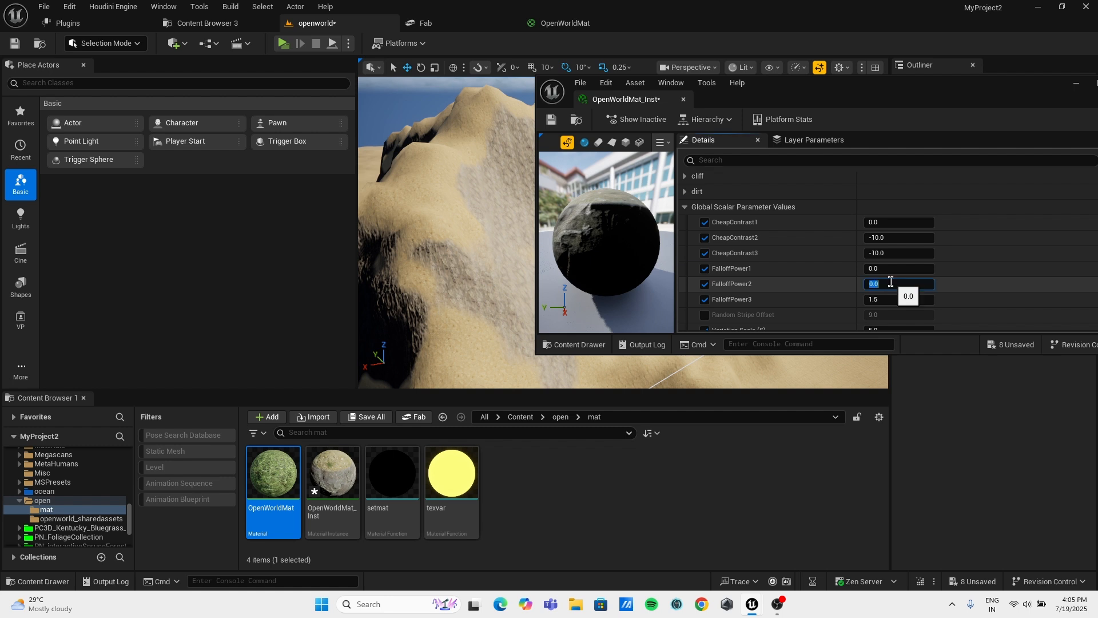
pyautogui.write('3')
pyautogui.press('Return')
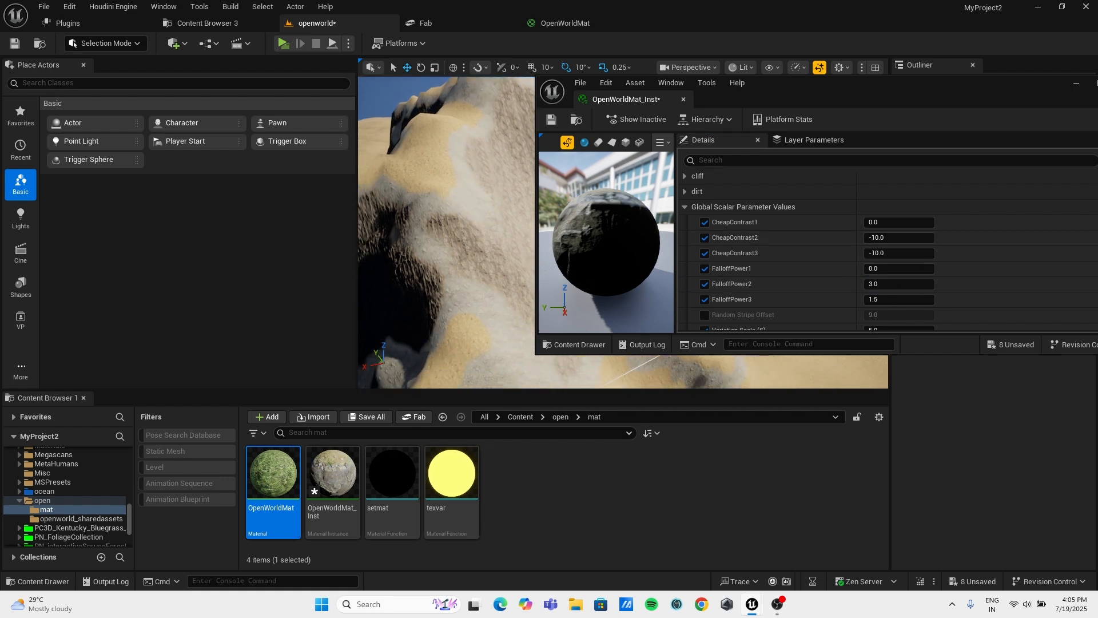
pyautogui.moveTo(446, 228)
pyautogui.mouseDown(button='right')
pyautogui.moveTo(444, 249)
pyautogui.moveTo(429, 232)
pyautogui.moveTo(441, 240)
pyautogui.mouseUp(button='right')
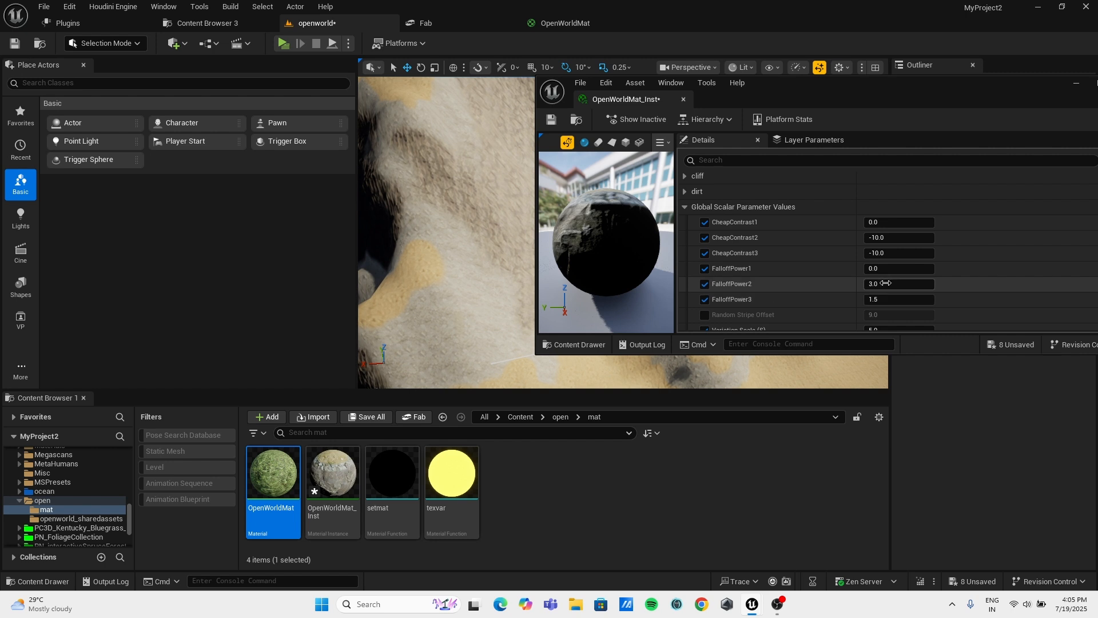
pyautogui.write('2')
pyautogui.press('Return')
pyautogui.moveTo(451, 243); pyautogui.dragTo(401, 251, button='right')
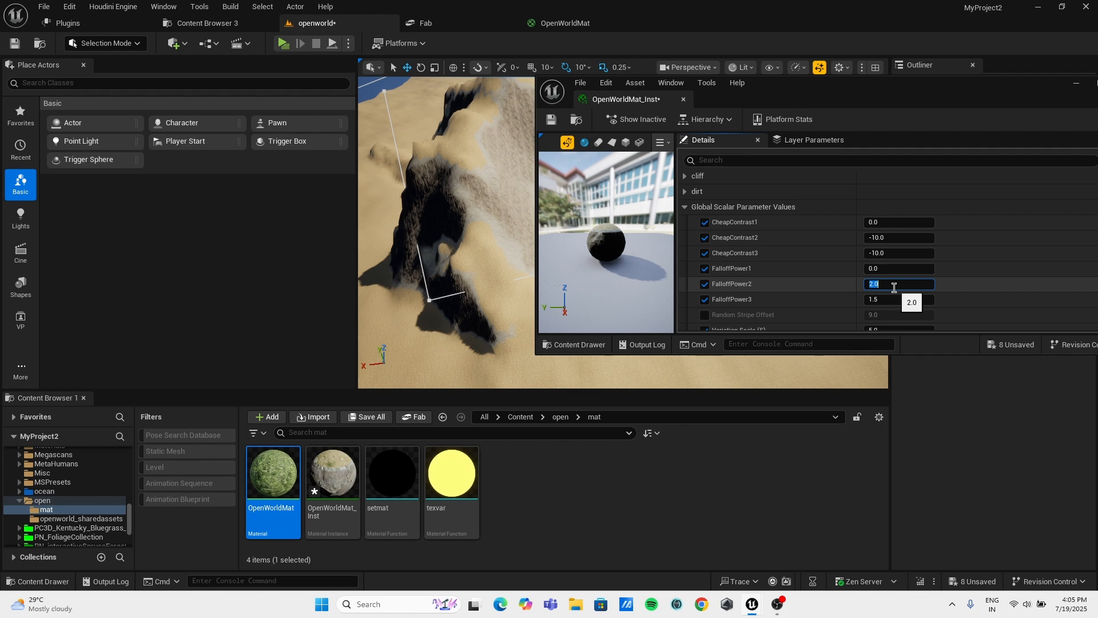
pyautogui.moveTo(469, 246); pyautogui.dragTo(532, 256, button='right')
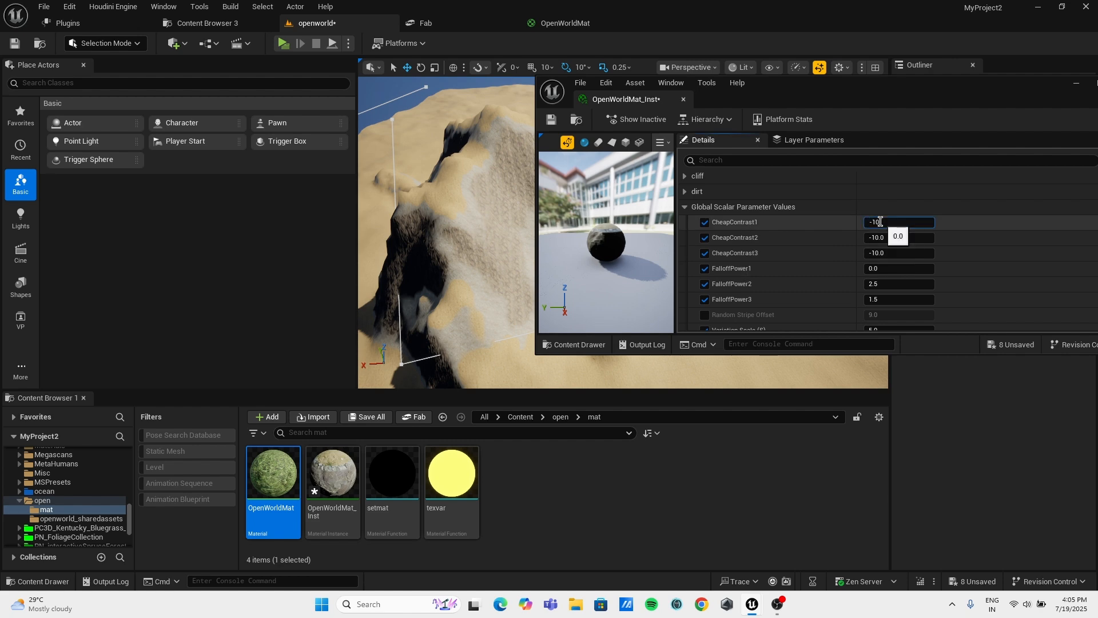
# Set CheapContrast1 to -10 and increase FalloffPower1 through 3 and 4 to 5.
pyautogui.moveTo(492, 229); pyautogui.dragTo(472, 257, button='right')
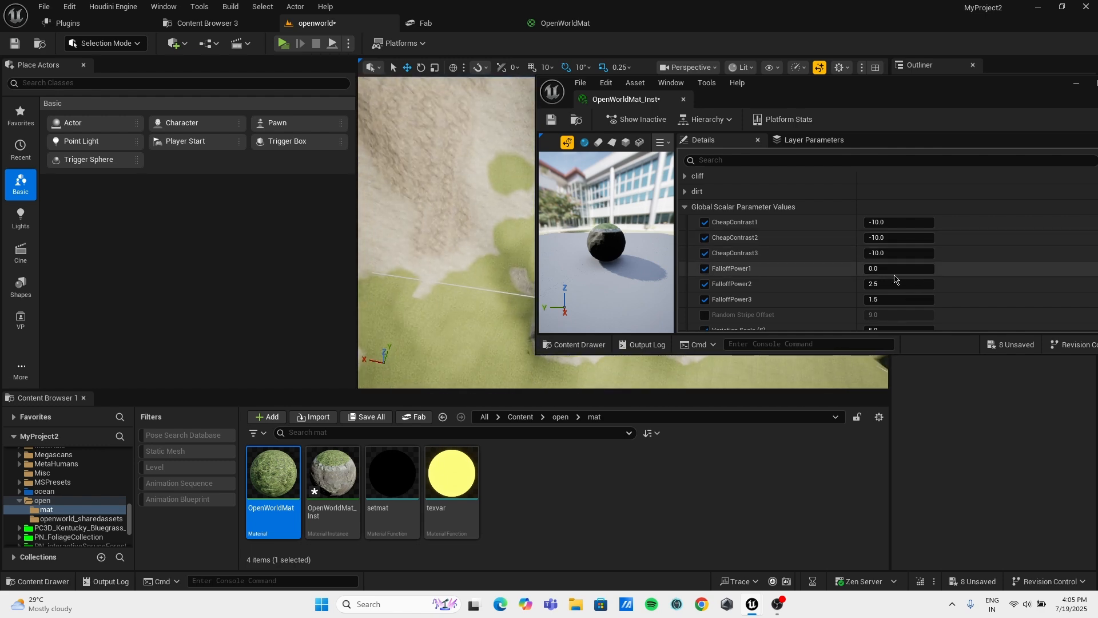
pyautogui.write('3')
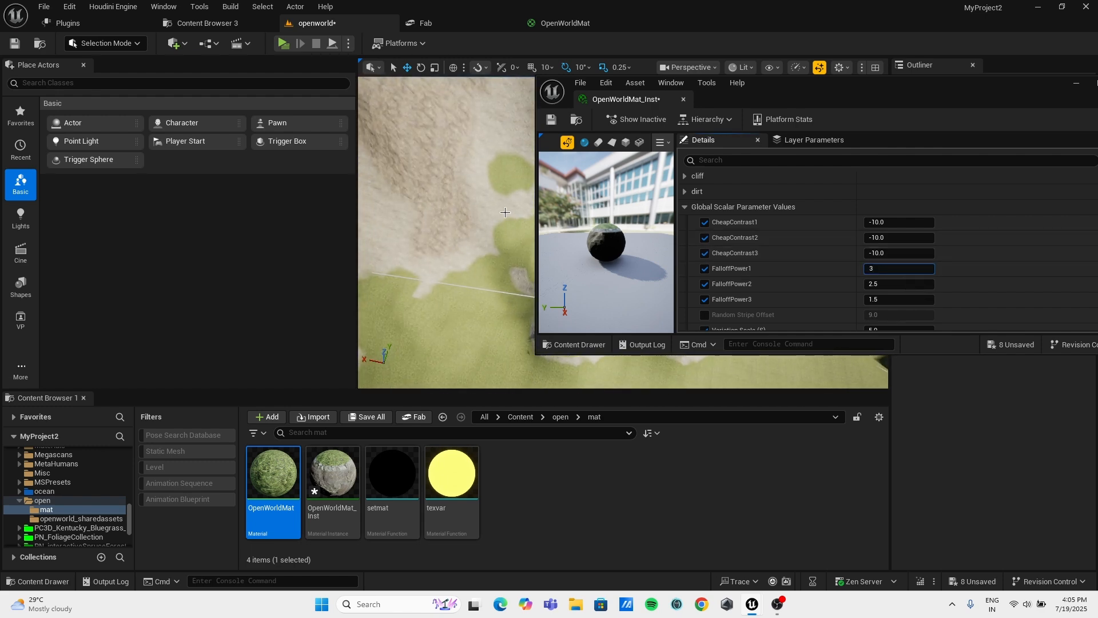
pyautogui.moveTo(457, 228); pyautogui.dragTo(400, 235, button='right')
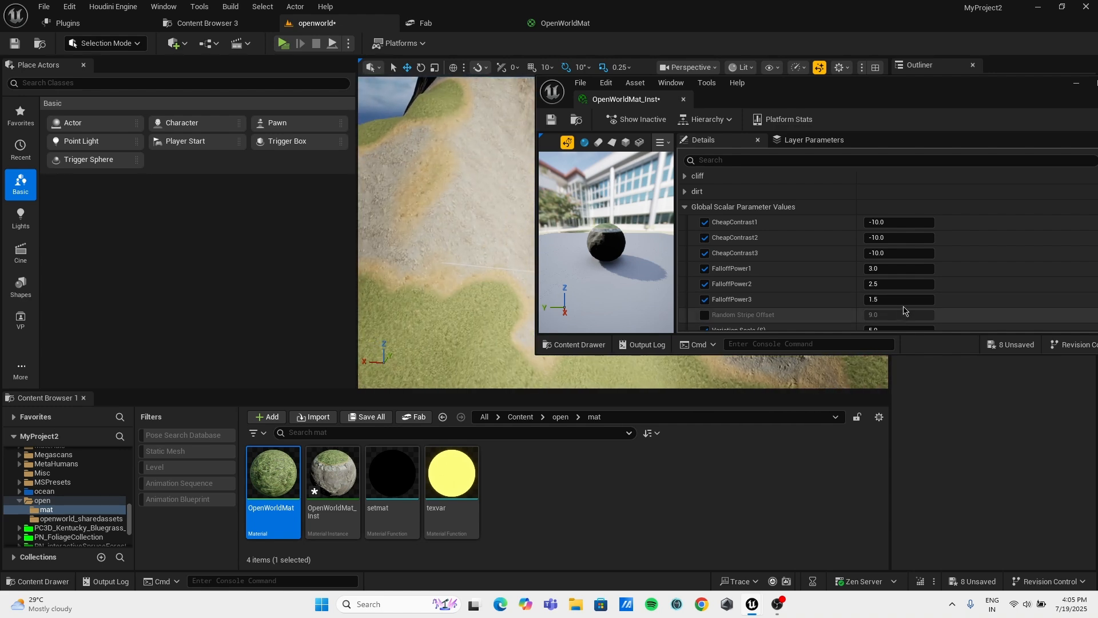
pyautogui.moveTo(458, 229)
pyautogui.mouseDown(button='right')
pyautogui.moveTo(483, 255)
pyautogui.moveTo(443, 246)
pyautogui.moveTo(458, 249)
pyautogui.moveTo(441, 237)
pyautogui.moveTo(458, 249)
pyautogui.moveTo(475, 235)
pyautogui.mouseUp(button='right')
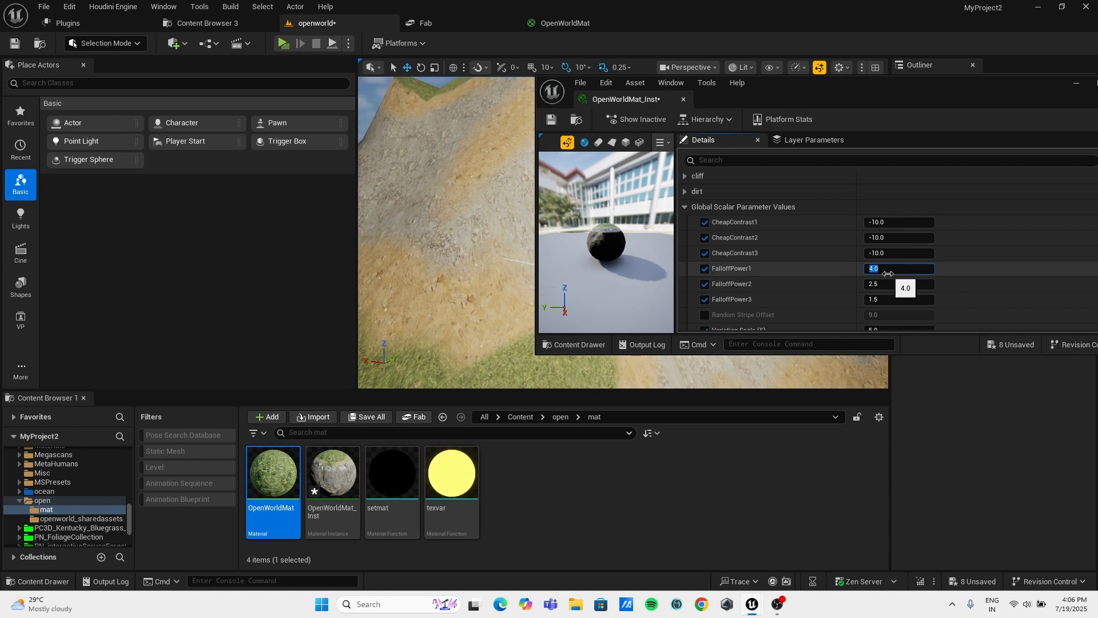
pyautogui.write('5')
pyautogui.press('Return')
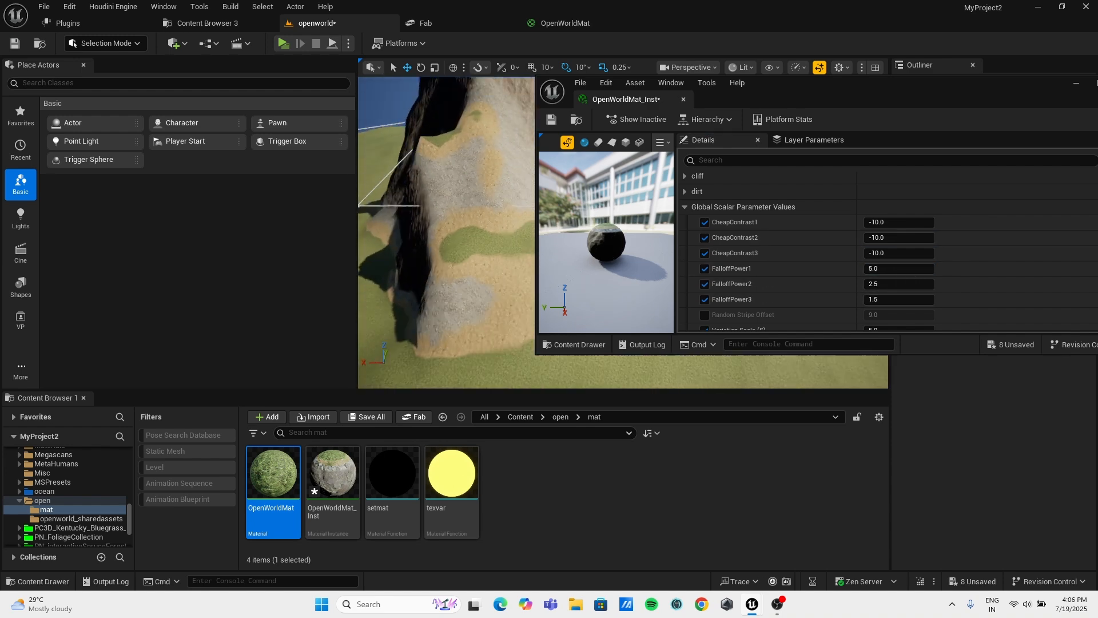
# Examine up close how the grass, dirt and rock layers blend across the mountain's slopes.
pyautogui.press('w')
pyautogui.moveTo(458, 229); pyautogui.dragTo(429, 241, button='right')
pyautogui.press('w')
pyautogui.press('w')
pyautogui.press('w')
pyautogui.press('w')
pyautogui.moveTo(607, 246); pyautogui.dragTo(608, 237, button='right')
pyautogui.moveTo(429, 240); pyautogui.dragTo(449, 232, button='right')
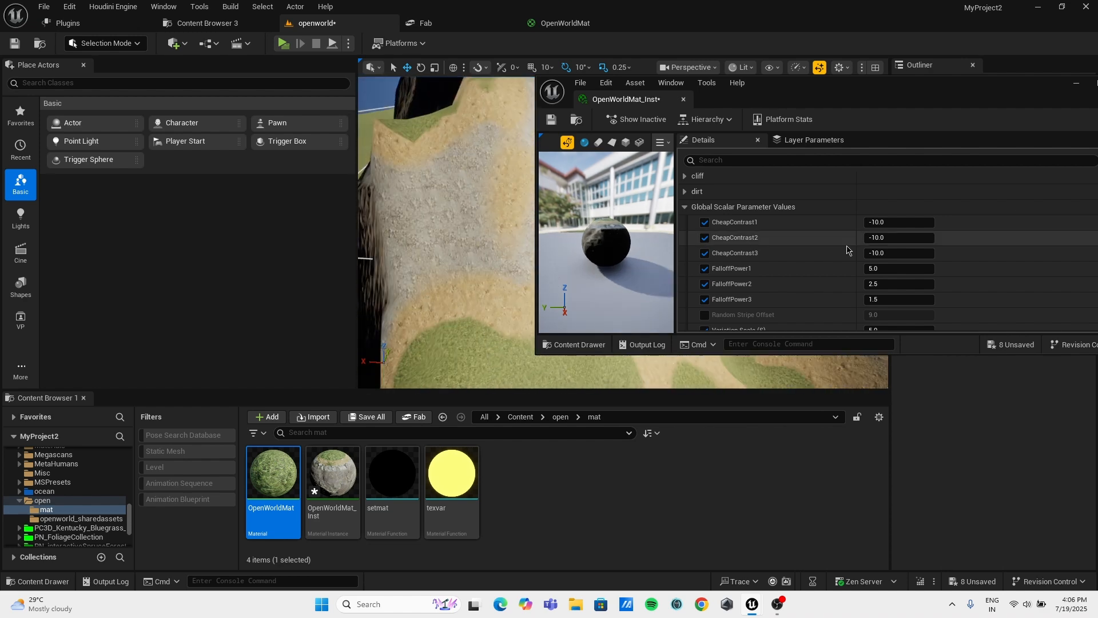
# Soften the layer blends with CheapContrast1 at -2.028441, CheapContrast2 at -3.491019 and CheapContrast3 at -6.389196, and save the material instance.
pyautogui.moveTo(891, 222)
pyautogui.mouseDown()
pyautogui.moveTo(908, 222)
pyautogui.moveTo(899, 222)
pyautogui.mouseUp()
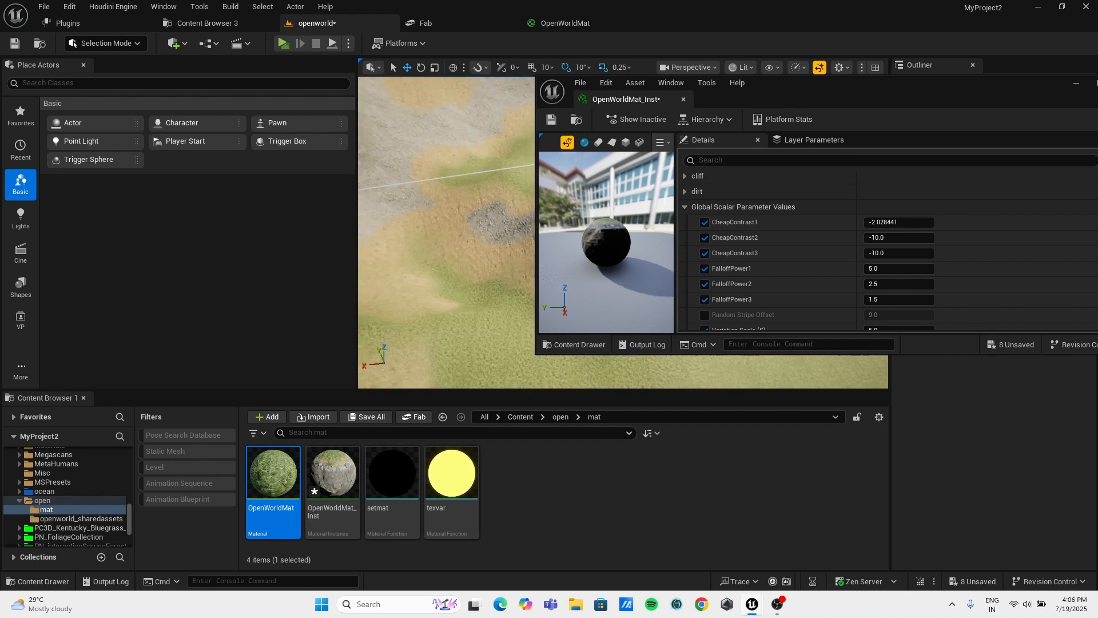
pyautogui.moveTo(446, 235)
pyautogui.mouseDown(button='right')
pyautogui.moveTo(409, 160)
pyautogui.moveTo(435, 246)
pyautogui.mouseUp(button='right')
pyautogui.moveTo(522, 255); pyautogui.dragTo(499, 267, button='right')
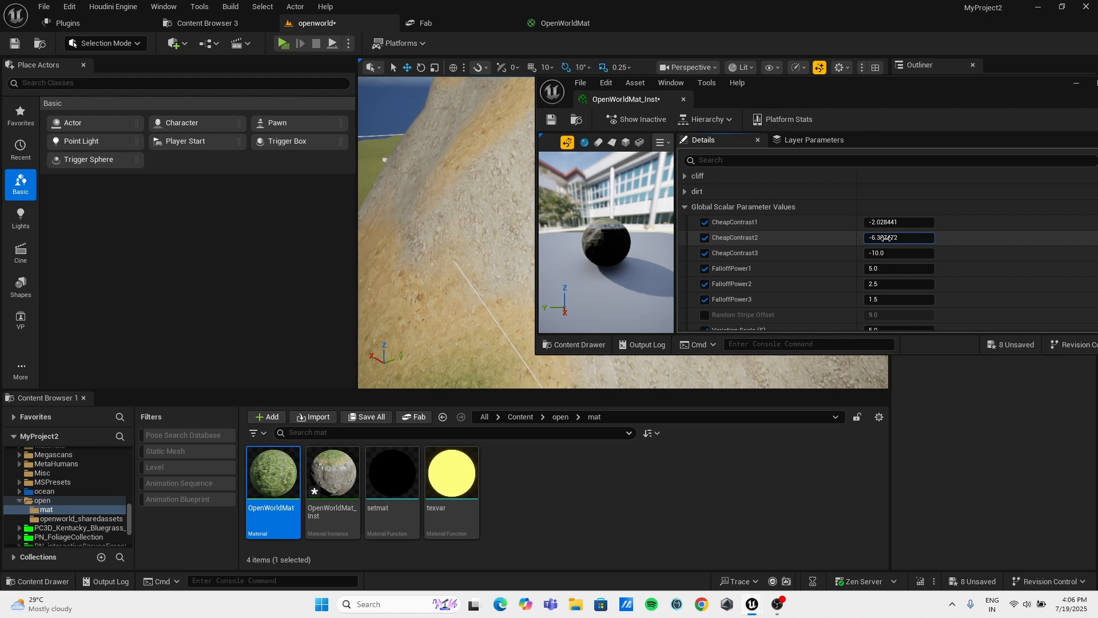
pyautogui.moveTo(900, 237); pyautogui.dragTo(909, 238)
pyautogui.moveTo(496, 239); pyautogui.dragTo(595, 298, button='right')
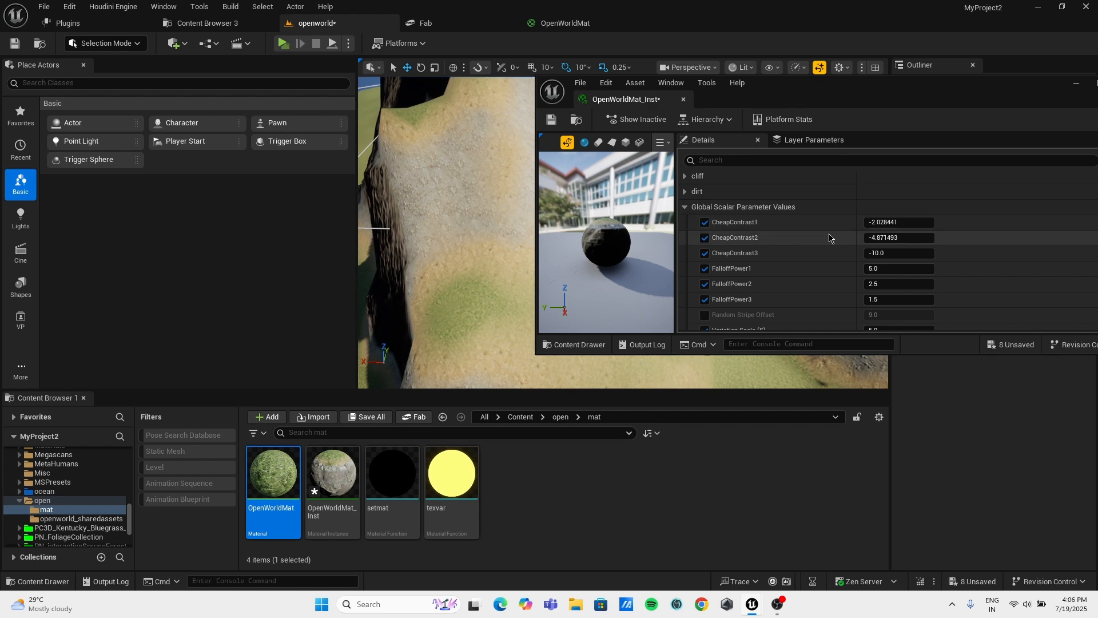
pyautogui.moveTo(436, 196); pyautogui.dragTo(446, 229, button='right')
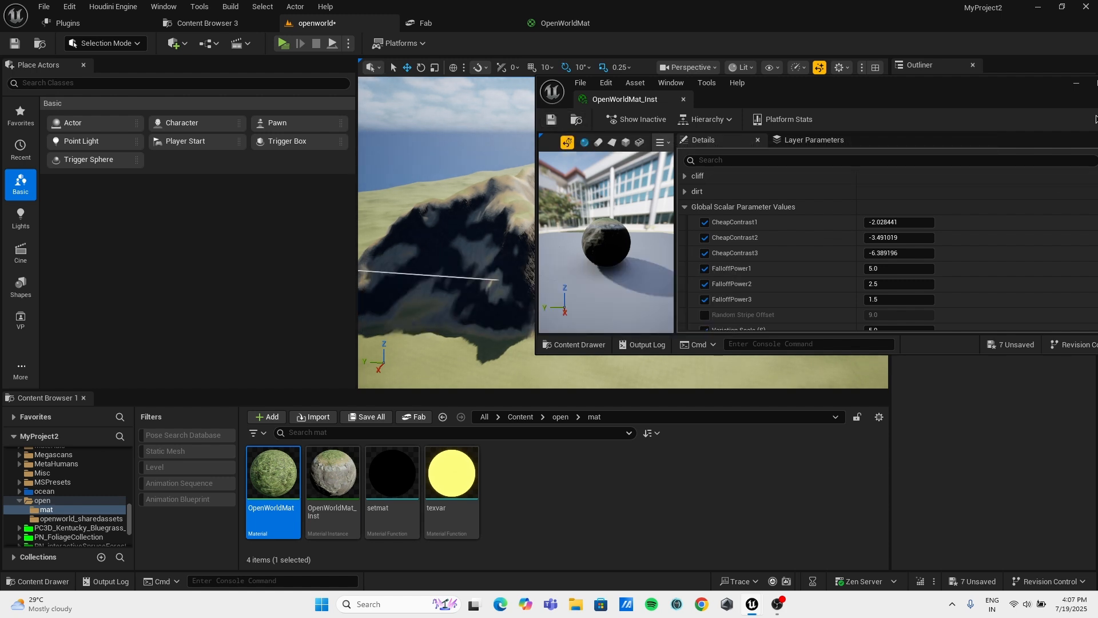
# Close the OpenWorldMat_Inst window and examine the blended material on the mountain and the surrounding landscape.
pyautogui.moveTo(951, 93); pyautogui.dragTo(863, 98)
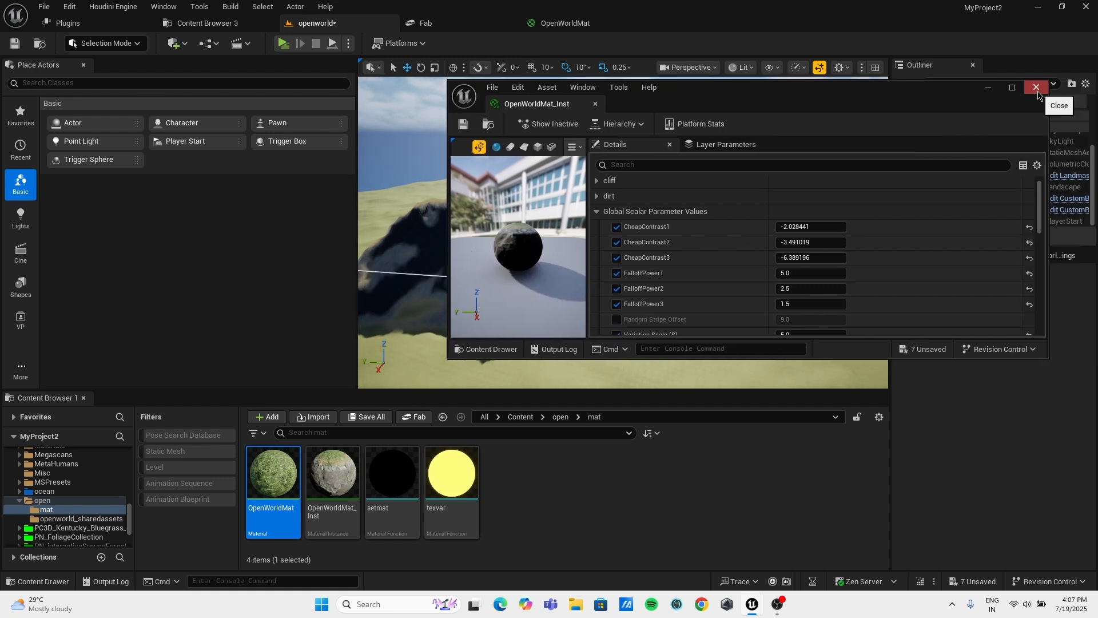
pyautogui.click(1038, 95)
pyautogui.press('w')
pyautogui.moveTo(675, 229)
pyautogui.mouseDown(button='right')
pyautogui.moveTo(658, 234)
pyautogui.moveTo(663, 246)
pyautogui.moveTo(704, 252)
pyautogui.moveTo(761, 223)
pyautogui.moveTo(738, 229)
pyautogui.moveTo(761, 220)
pyautogui.moveTo(744, 212)
pyautogui.moveTo(829, 226)
pyautogui.moveTo(858, 246)
pyautogui.moveTo(869, 228)
pyautogui.moveTo(887, 246)
pyautogui.moveTo(881, 215)
pyautogui.moveTo(883, 248)
pyautogui.moveTo(887, 234)
pyautogui.moveTo(818, 212)
pyautogui.moveTo(683, 214)
pyautogui.mouseUp(button='right')
pyautogui.press('s')
pyautogui.press('w')
pyautogui.press('s')
pyautogui.press('w')
pyautogui.press('w')
pyautogui.press('s')
pyautogui.press('s')
pyautogui.press('s')
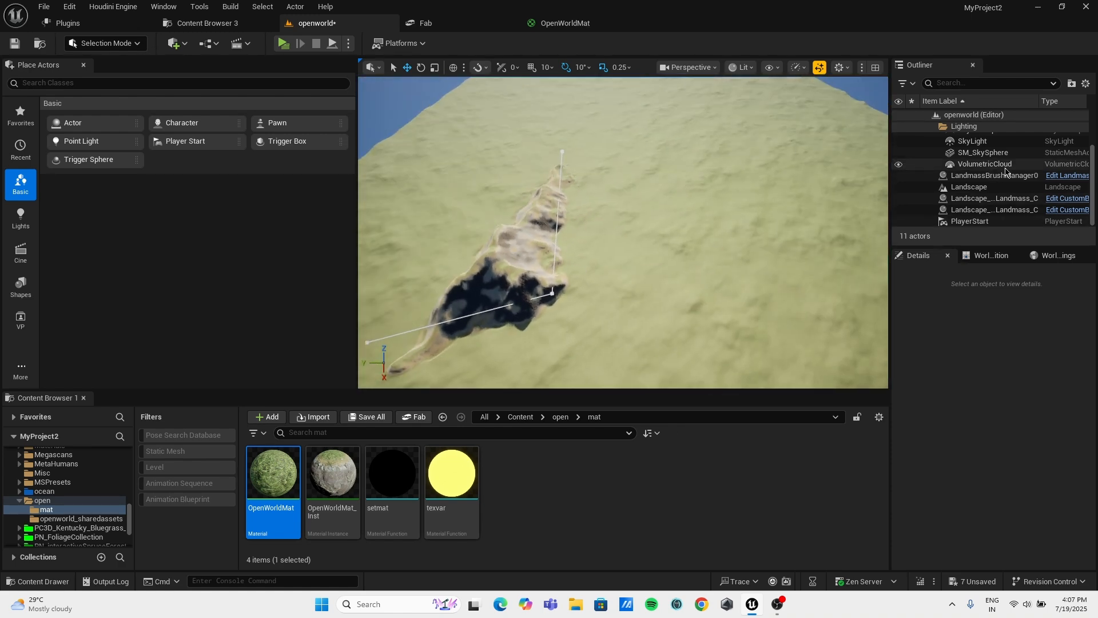
# Set the Displacement Height of the large landmass brush surrounding the whole landscape to 700.
pyautogui.click(996, 209)
pyautogui.click(996, 198)
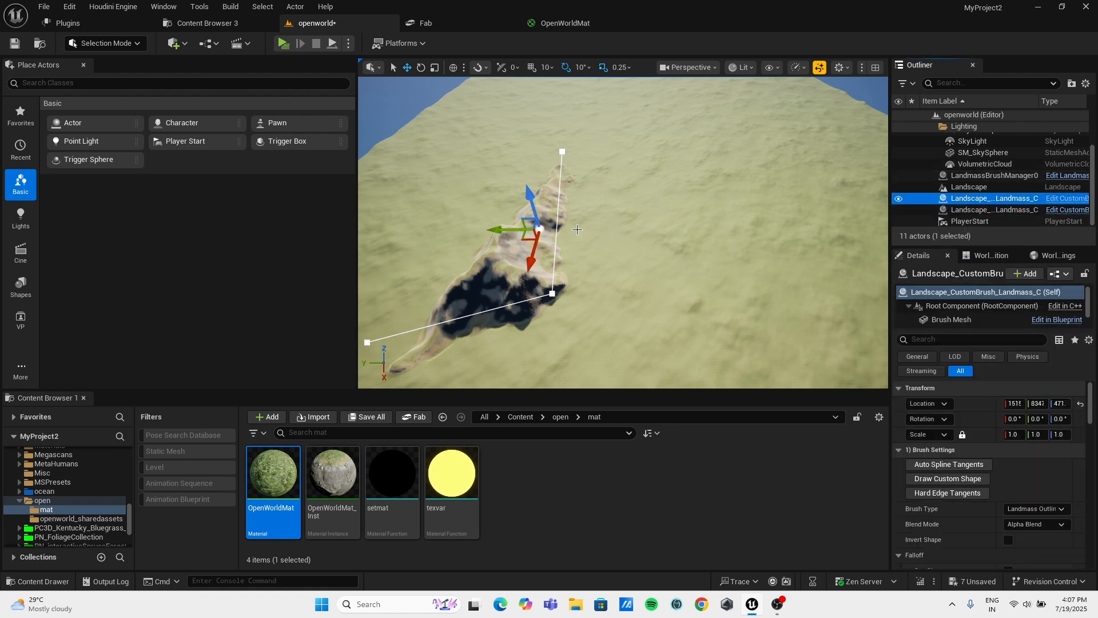
pyautogui.click(975, 210)
pyautogui.moveTo(743, 223); pyautogui.dragTo(864, 226, button='right')
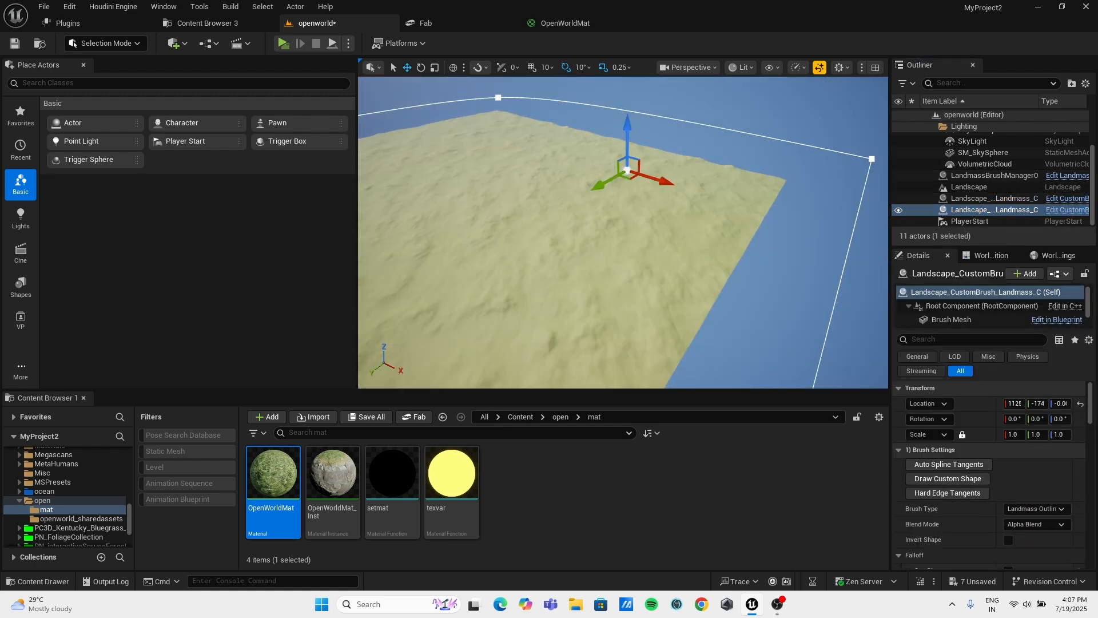
pyautogui.scroll(-15, 995, 482)
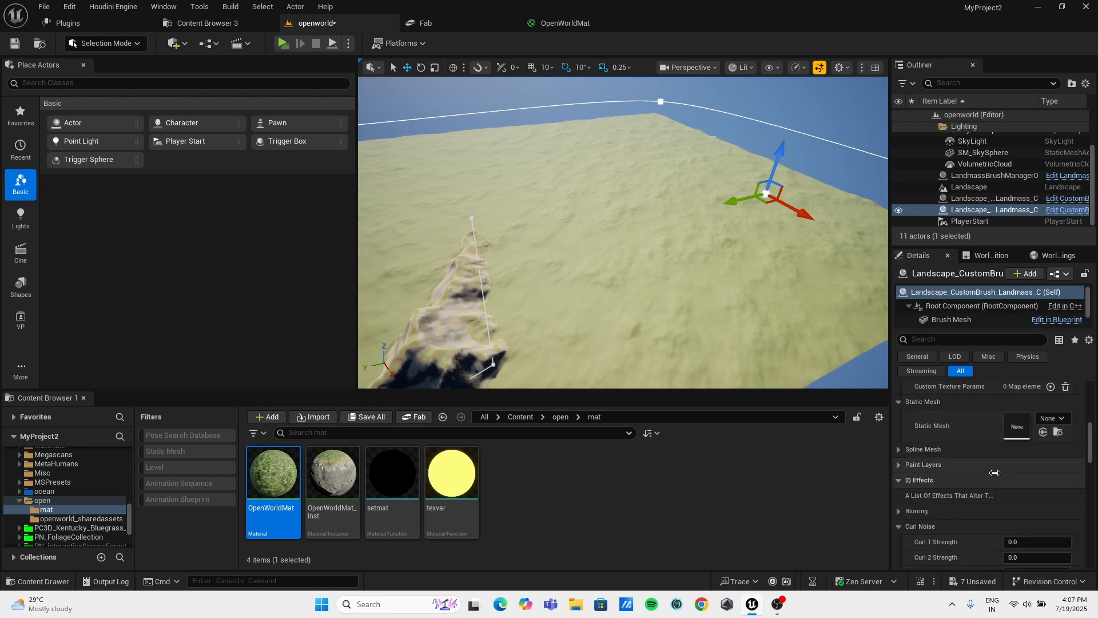
pyautogui.scroll(-8, 1029, 475)
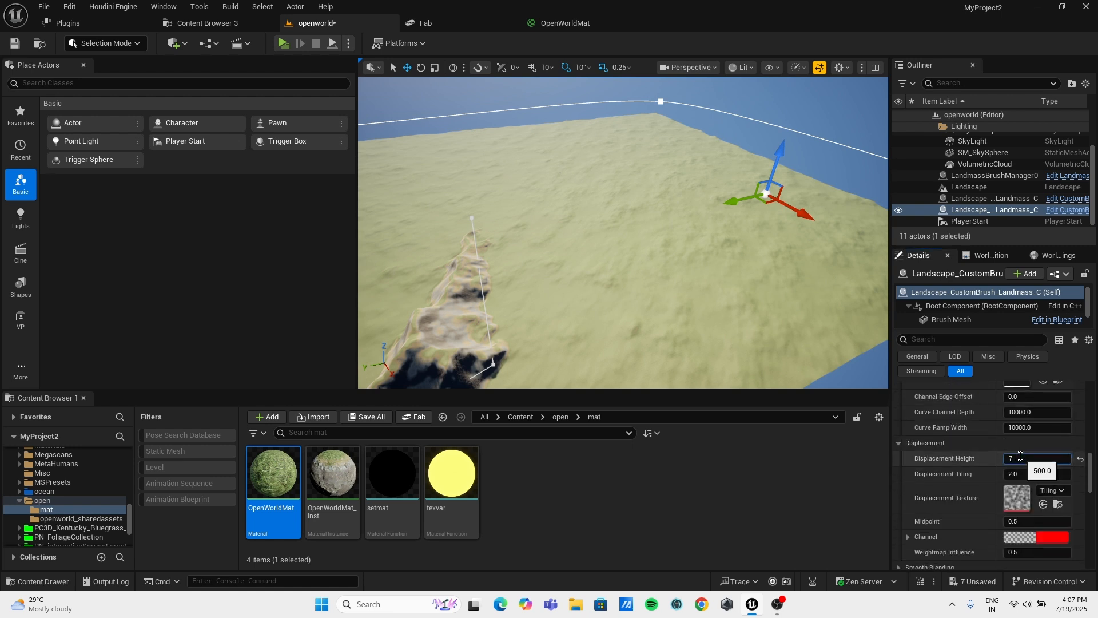
pyautogui.press('w')
pyautogui.moveTo(792, 161)
pyautogui.mouseDown(button='right')
pyautogui.moveTo(806, 179)
pyautogui.moveTo(803, 154)
pyautogui.moveTo(671, 126)
pyautogui.moveTo(623, 161)
pyautogui.moveTo(630, 150)
pyautogui.moveTo(675, 143)
pyautogui.moveTo(680, 114)
pyautogui.moveTo(647, 137)
pyautogui.moveTo(675, 120)
pyautogui.moveTo(635, 123)
pyautogui.moveTo(606, 149)
pyautogui.moveTo(598, 124)
pyautogui.moveTo(609, 161)
pyautogui.moveTo(598, 152)
pyautogui.moveTo(621, 130)
pyautogui.moveTo(606, 135)
pyautogui.moveTo(627, 133)
pyautogui.moveTo(629, 163)
pyautogui.moveTo(606, 138)
pyautogui.moveTo(605, 170)
pyautogui.moveTo(589, 137)
pyautogui.moveTo(566, 136)
pyautogui.moveTo(583, 137)
pyautogui.moveTo(586, 157)
pyautogui.moveTo(583, 124)
pyautogui.moveTo(612, 158)
pyautogui.moveTo(610, 131)
pyautogui.moveTo(623, 183)
pyautogui.moveTo(672, 192)
pyautogui.moveTo(704, 163)
pyautogui.moveTo(727, 162)
pyautogui.moveTo(744, 186)
pyautogui.moveTo(712, 153)
pyautogui.moveTo(723, 152)
pyautogui.moveTo(726, 183)
pyautogui.moveTo(709, 172)
pyautogui.moveTo(715, 152)
pyautogui.moveTo(721, 184)
pyautogui.moveTo(704, 198)
pyautogui.moveTo(698, 171)
pyautogui.moveTo(681, 176)
pyautogui.moveTo(675, 194)
pyautogui.moveTo(640, 175)
pyautogui.moveTo(658, 160)
pyautogui.moveTo(635, 183)
pyautogui.moveTo(658, 180)
pyautogui.moveTo(646, 186)
pyautogui.moveTo(532, 182)
pyautogui.moveTo(552, 179)
pyautogui.mouseUp(button='right')
pyautogui.moveTo(366, 164); pyautogui.dragTo(381, 164, button='right')
# Switch to Landscape mode and place a new CustomBrush_Landmass blueprint brush on the open grassy terrain.
pyautogui.click(115, 44)
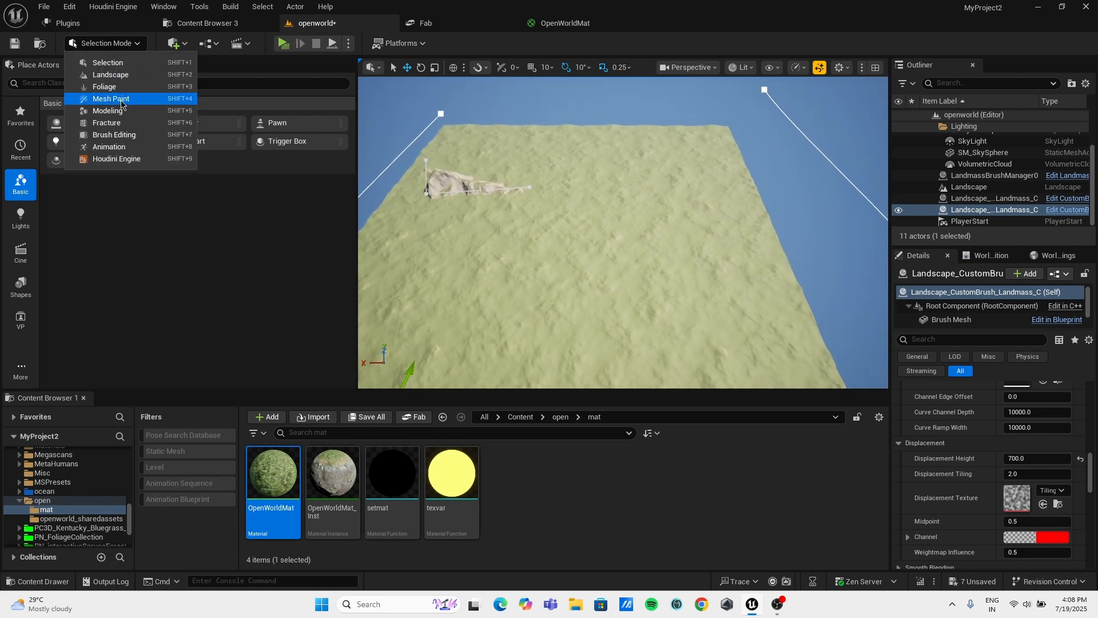
pyautogui.click(111, 75)
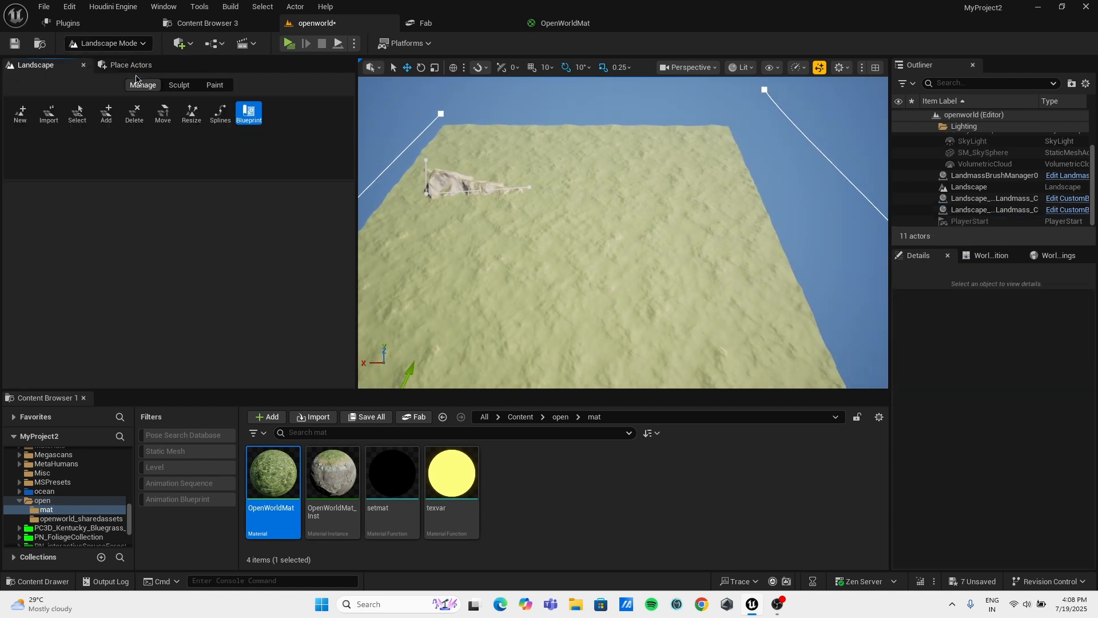
pyautogui.click(193, 155)
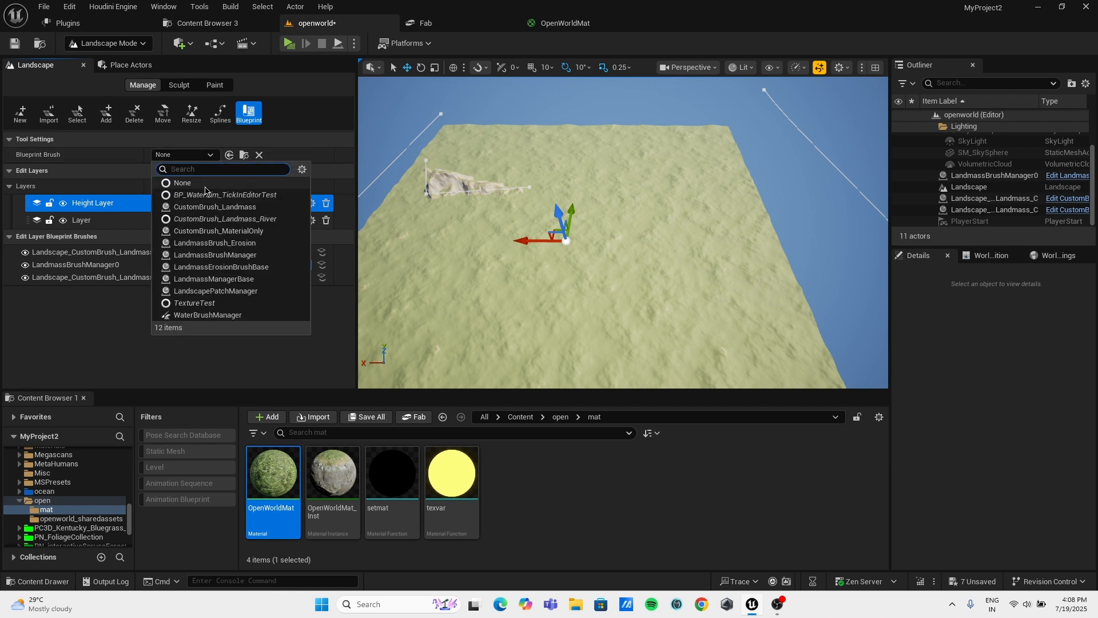
pyautogui.click(187, 209)
pyautogui.click(648, 324)
pyautogui.moveTo(645, 325)
pyautogui.mouseDown(button='right')
pyautogui.moveTo(649, 343)
pyautogui.moveTo(704, 358)
pyautogui.moveTo(847, 357)
pyautogui.moveTo(611, 338)
pyautogui.mouseUp(button='right')
pyautogui.moveTo(574, 236)
pyautogui.mouseDown()
pyautogui.moveTo(570, 247)
pyautogui.moveTo(650, 373)
pyautogui.mouseUp()
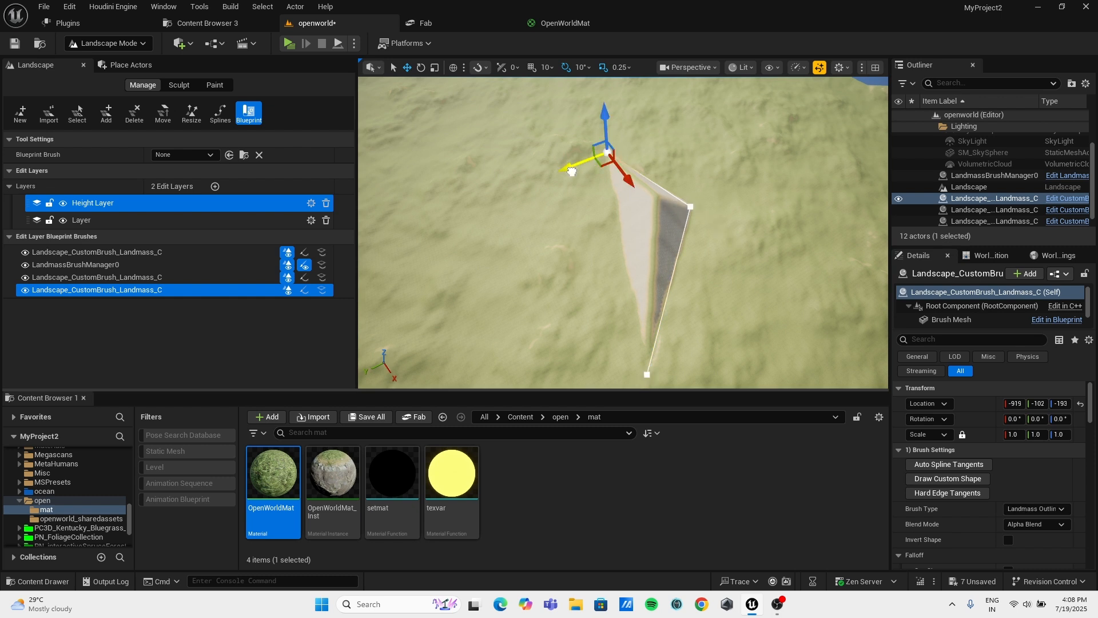
# Spread the new brush's spline points outward to widen its triangular shape and enable Cap Shape.
pyautogui.moveTo(618, 172); pyautogui.dragTo(591, 135)
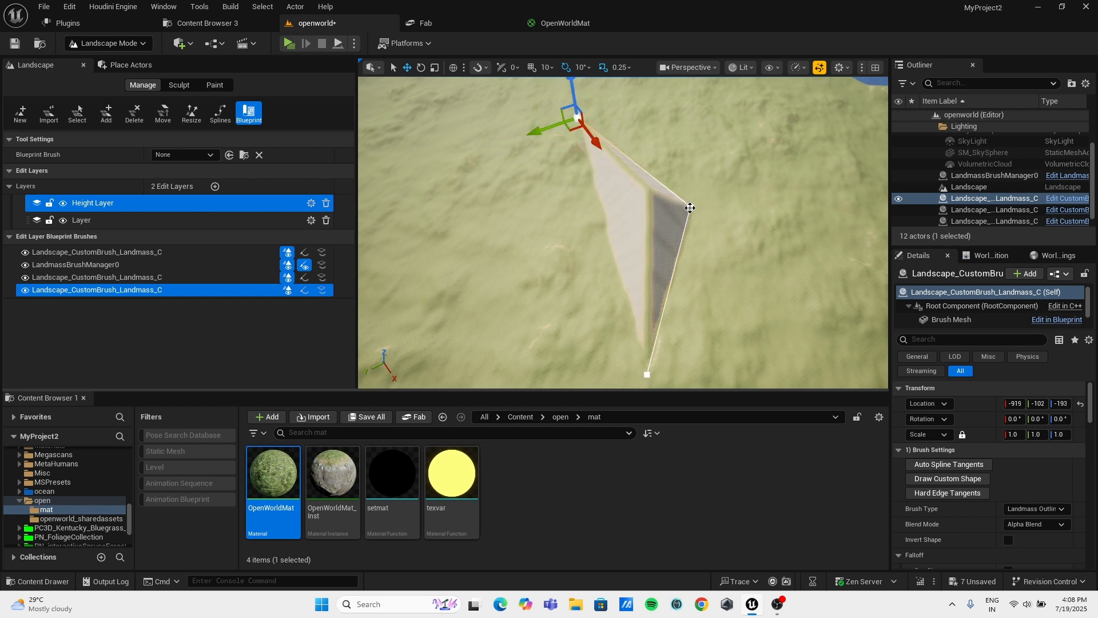
pyautogui.moveTo(694, 206); pyautogui.dragTo(756, 173)
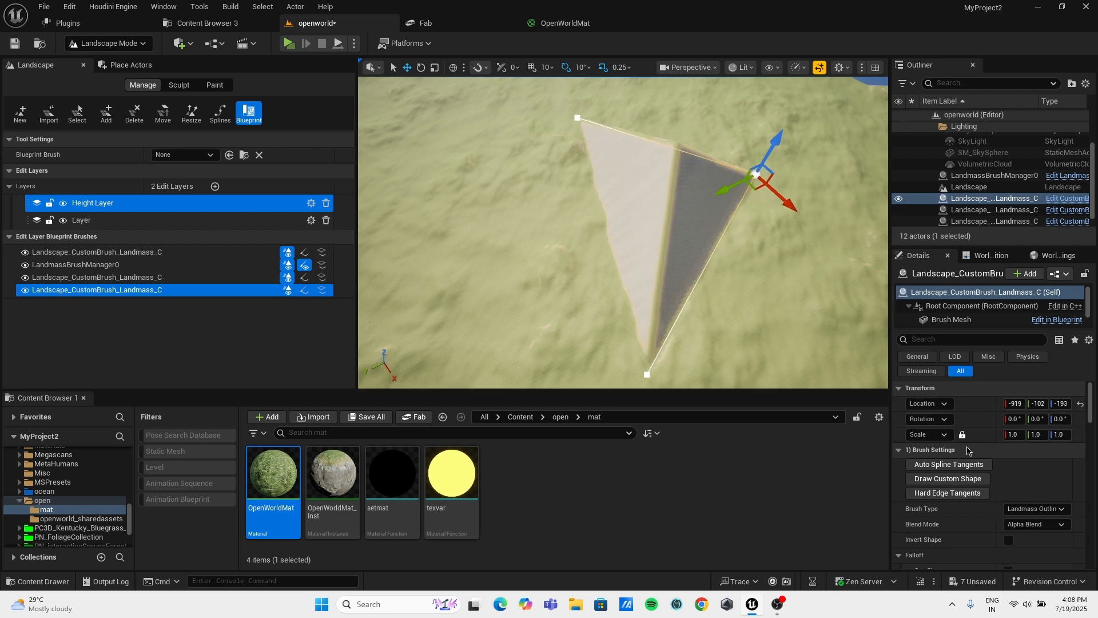
pyautogui.scroll(-3, 918, 383)
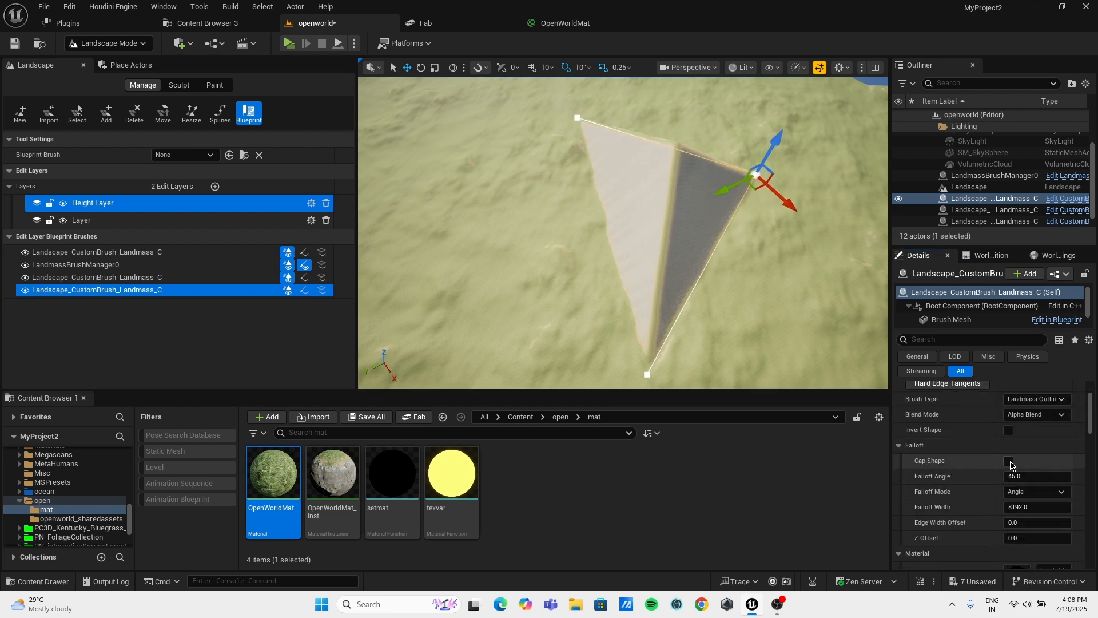
pyautogui.click(1008, 462)
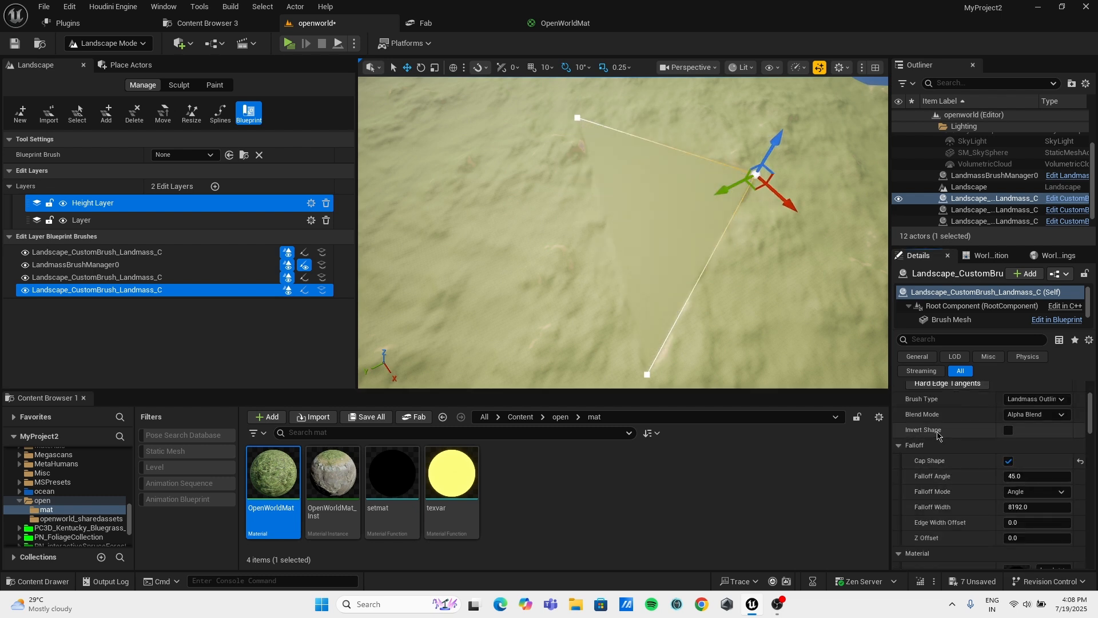
# Select the new landmass brush and raise it above the ground to form a flat-topped plateau.
pyautogui.click(970, 209)
pyautogui.click(961, 199)
pyautogui.moveTo(765, 154); pyautogui.dragTo(774, 132)
pyautogui.click(836, 185)
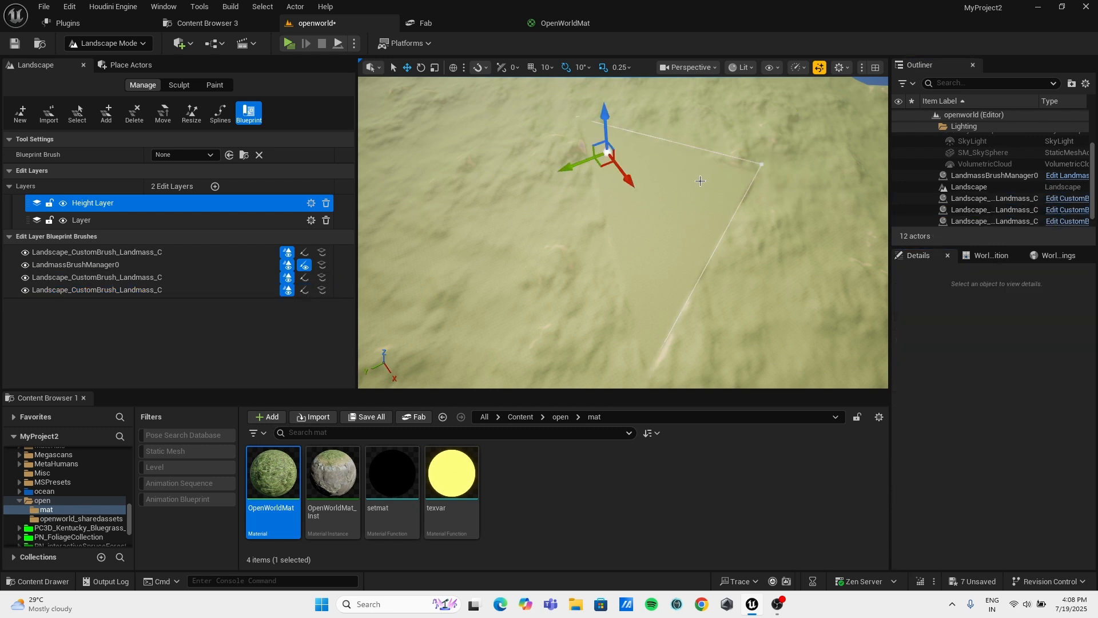
pyautogui.click(967, 199)
pyautogui.moveTo(603, 132); pyautogui.dragTo(608, 80)
pyautogui.moveTo(607, 172); pyautogui.dragTo(704, 123, button='right')
# Set the plateau brush's Falloff Width to 7653.338898 and its Falloff Angle to 30.
pyautogui.scroll(-5, 953, 482)
pyautogui.scroll(-4, 973, 469)
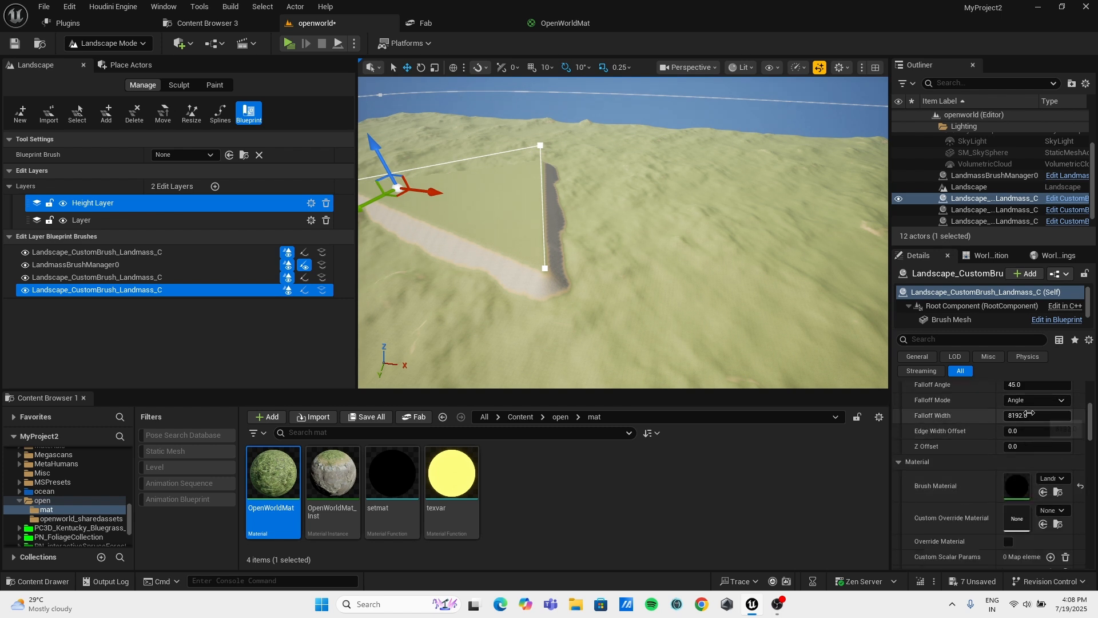
pyautogui.moveTo(1036, 415); pyautogui.dragTo(1036, 394)
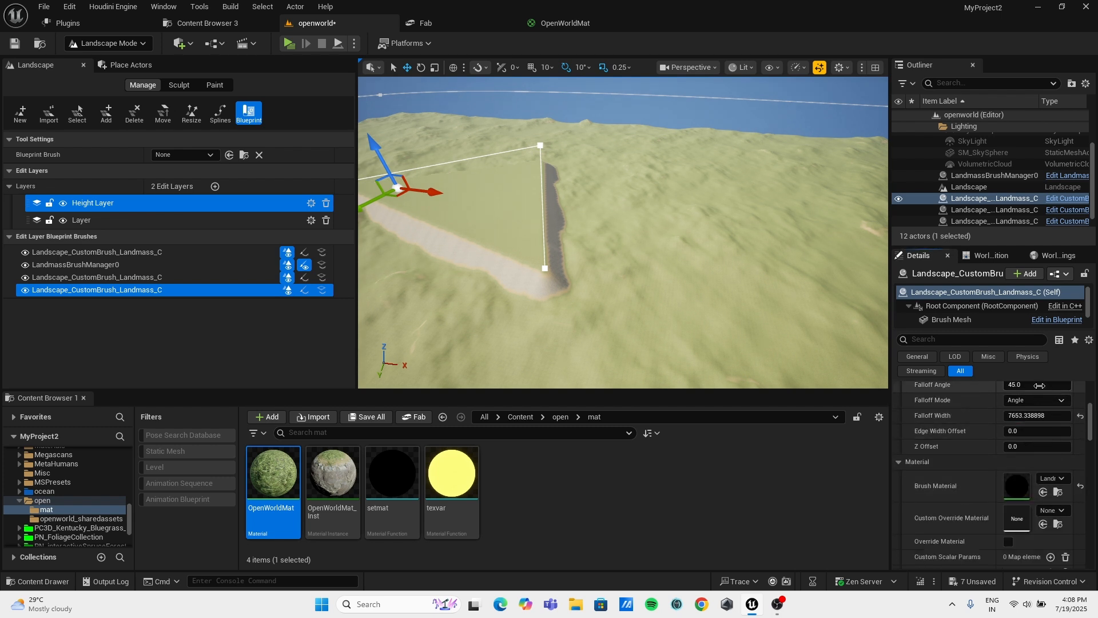
pyautogui.click(1040, 384)
pyautogui.write('30')
pyautogui.moveTo(715, 321); pyautogui.dragTo(640, 381, button='right')
pyautogui.press('w')
pyautogui.moveTo(707, 276); pyautogui.dragTo(689, 234, button='right')
pyautogui.press('s')
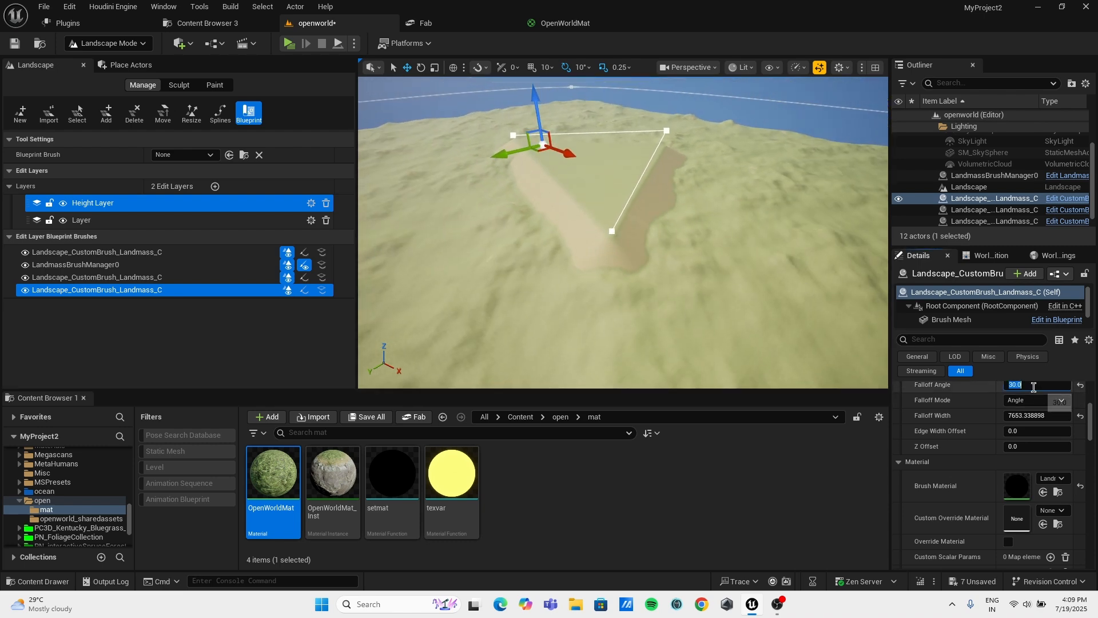
# Steepen the plateau's slopes by increasing the Falloff Angle through 35 and 40 to 45, checking the slope materials.
pyautogui.moveTo(685, 211); pyautogui.dragTo(691, 246, button='right')
pyautogui.press('w')
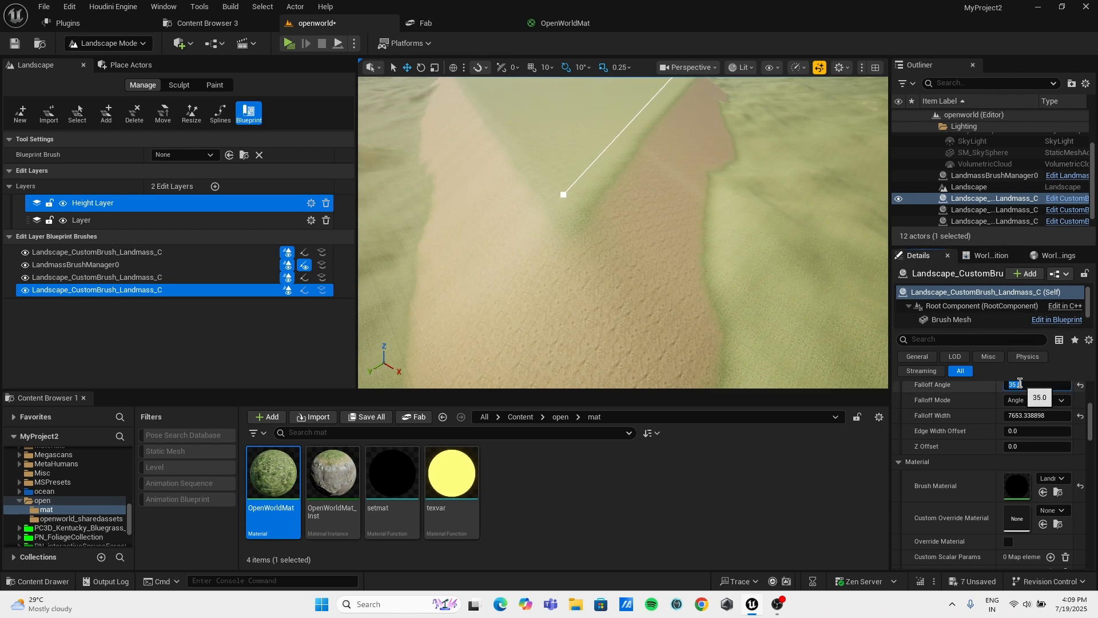
pyautogui.click(1021, 382)
pyautogui.write('40')
pyautogui.moveTo(686, 246); pyautogui.dragTo(632, 191, button='right')
pyautogui.press('w')
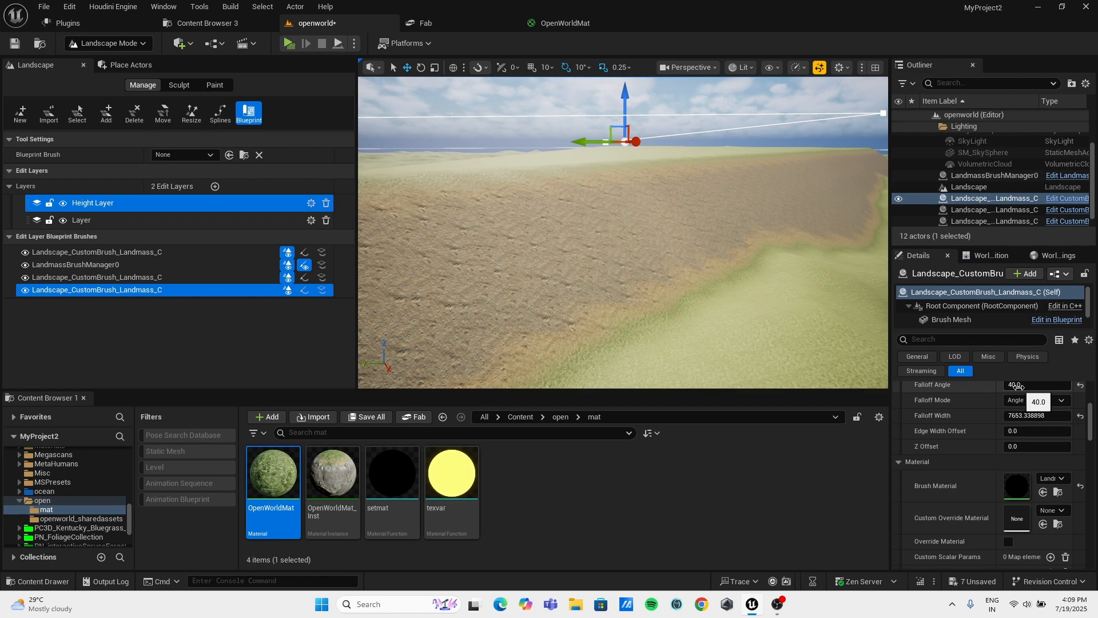
pyautogui.press('s')
pyautogui.moveTo(604, 232); pyautogui.dragTo(640, 233, button='right')
pyautogui.press('w')
pyautogui.press('s')
pyautogui.press('w')
pyautogui.press('s')
pyautogui.press('s')
# Set the plateau brush's Curl 1 Strength to -0.167054, Curl 2 Strength to -0.033411, Curl 1 Tiling to 14.710616 and Curl 2 Tiling to 5.996693.
pyautogui.scroll(-8, 998, 456)
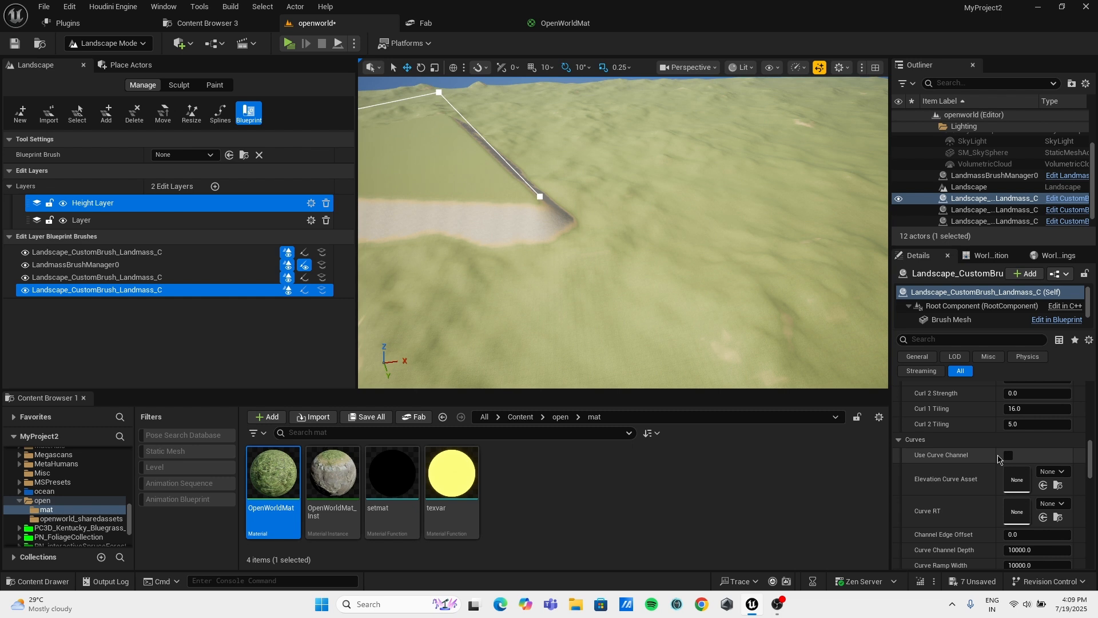
pyautogui.scroll(1, 998, 456)
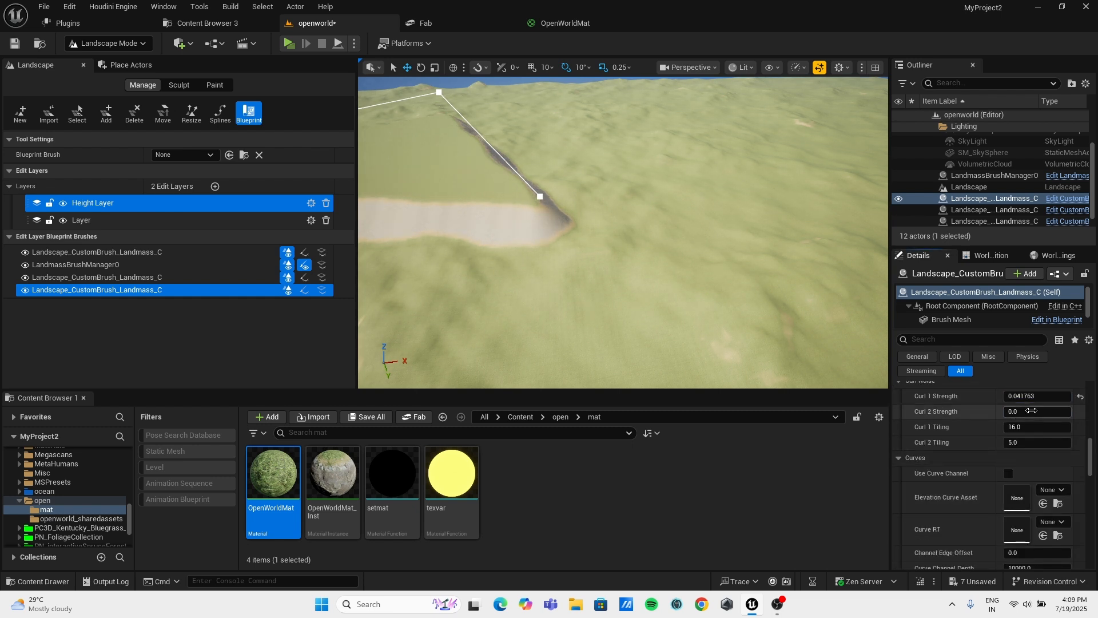
pyautogui.moveTo(1025, 442); pyautogui.dragTo(1034, 442)
pyautogui.moveTo(698, 257); pyautogui.dragTo(589, 252, button='right')
pyautogui.press('w')
pyautogui.press('s')
# Set the plateau brush's Displacement Height to 3000 and raise the brush slightly to form a rugged rocky mountain.
pyautogui.scroll(-5, 1050, 519)
pyautogui.scroll(1, 1048, 517)
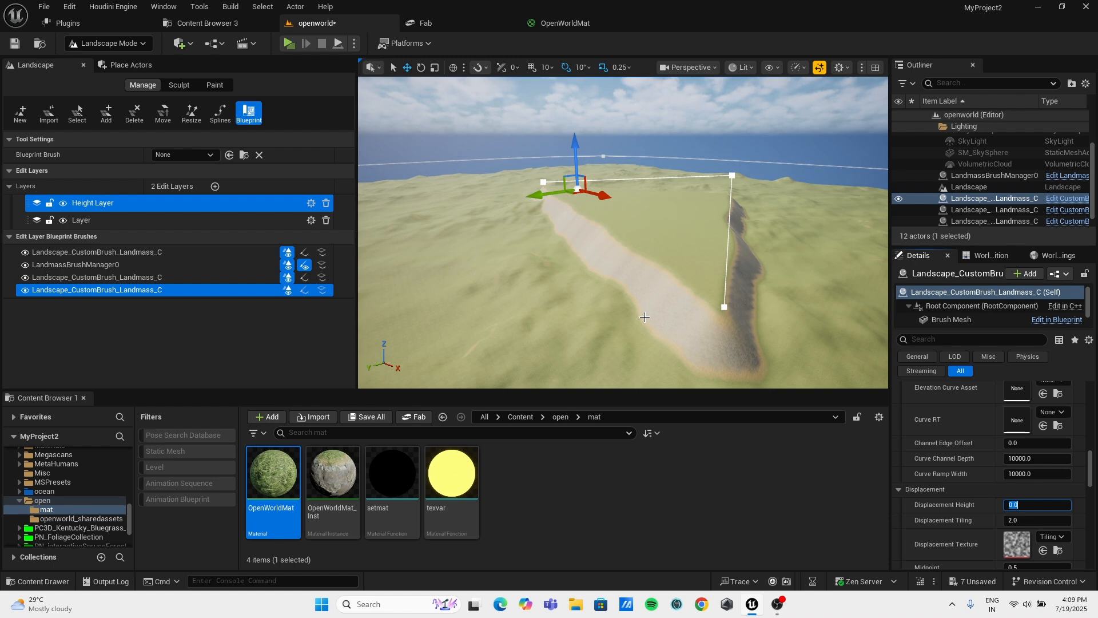
pyautogui.moveTo(700, 304); pyautogui.dragTo(823, 349, button='right')
pyautogui.press('a')
pyautogui.press('w')
pyautogui.press('s')
pyautogui.moveTo(483, 183)
pyautogui.mouseDown()
pyautogui.moveTo(470, 145)
pyautogui.moveTo(477, 151)
pyautogui.mouseUp()
pyautogui.press('a')
pyautogui.moveTo(477, 151)
pyautogui.mouseDown(button='right')
pyautogui.moveTo(618, 150)
pyautogui.moveTo(680, 229)
pyautogui.moveTo(709, 241)
pyautogui.moveTo(561, 161)
pyautogui.moveTo(448, 139)
pyautogui.mouseUp(button='right')
pyautogui.press('s')
pyautogui.press('w')
pyautogui.press('d')
pyautogui.press('s')
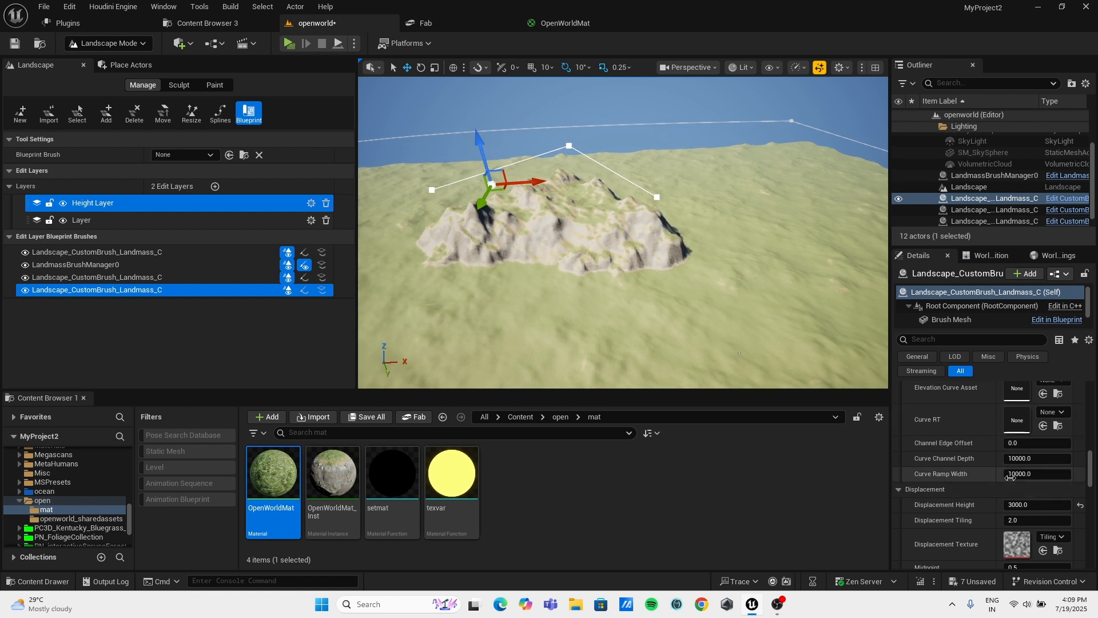
# Set the mountain brush's Curl 2 Strength to 0.267285 and Curl 1 Tiling to 9.878183, and inspect the terrain from several sides.
pyautogui.scroll(5, 981, 464)
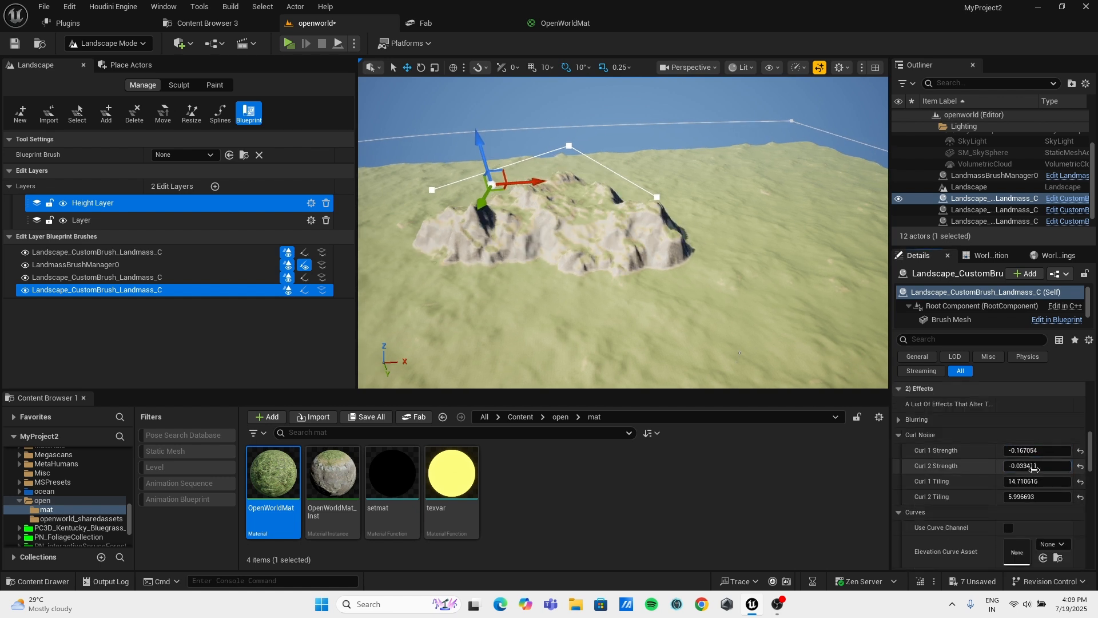
pyautogui.moveTo(1035, 468); pyautogui.dragTo(1036, 481)
pyautogui.scroll(-4, 1027, 482)
pyautogui.moveTo(624, 231); pyautogui.dragTo(755, 258, button='right')
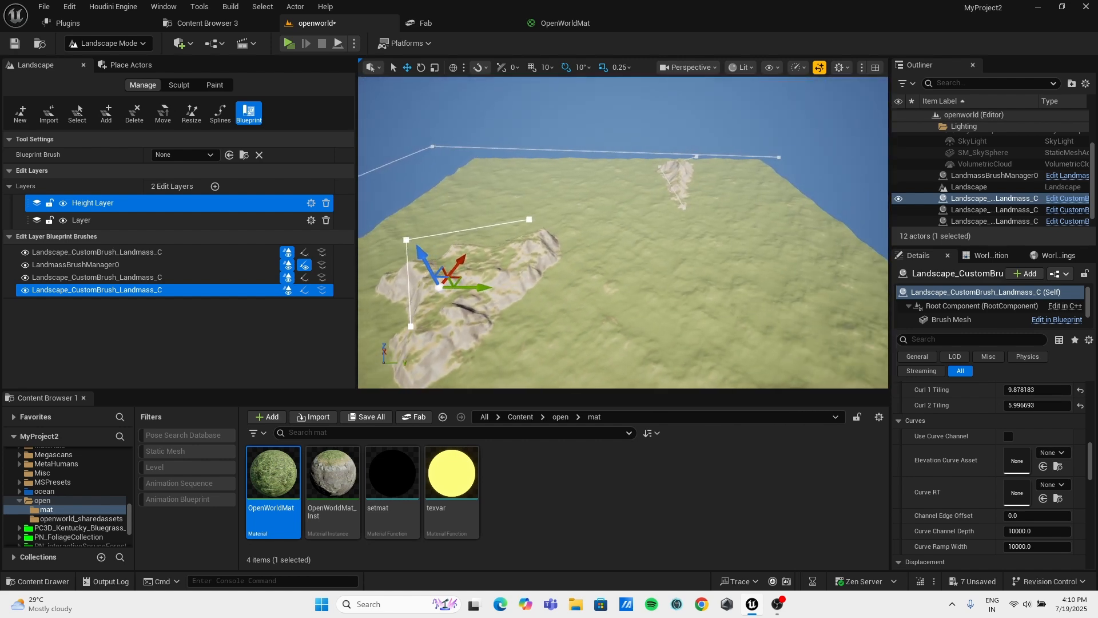
pyautogui.moveTo(623, 231); pyautogui.dragTo(546, 229, button='right')
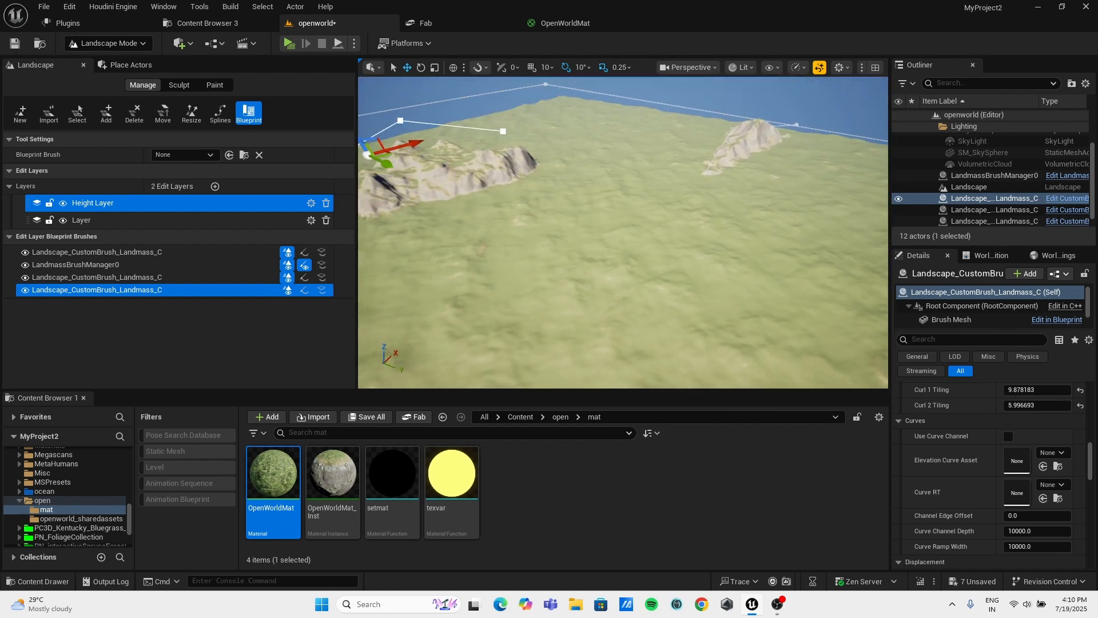
pyautogui.moveTo(623, 232)
pyautogui.mouseDown(button='right')
pyautogui.moveTo(572, 208)
pyautogui.moveTo(635, 243)
pyautogui.mouseUp(button='right')
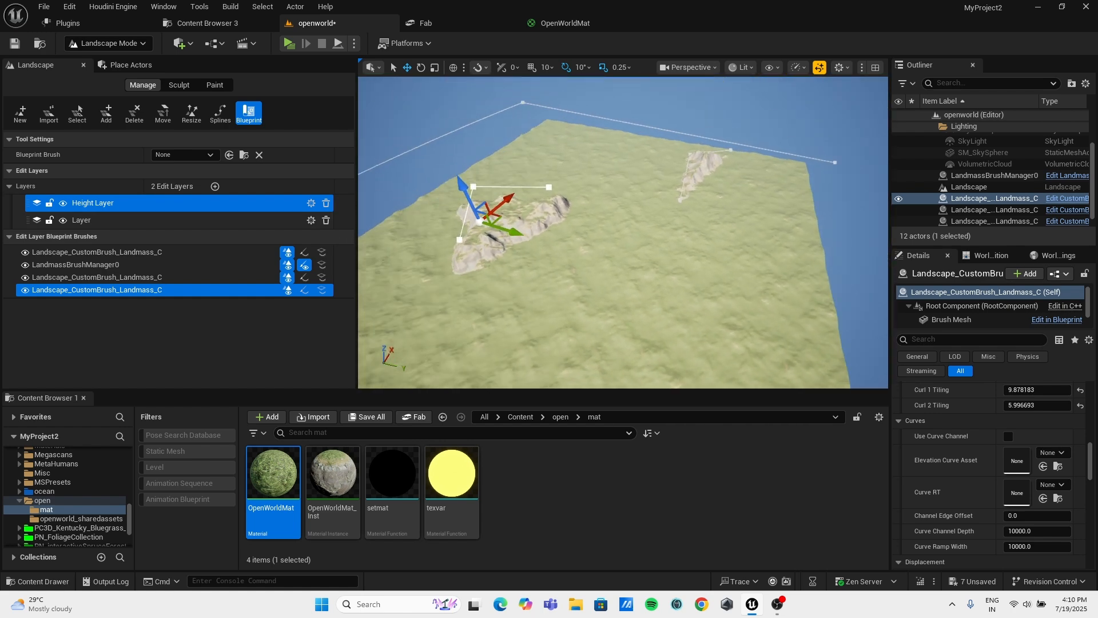
pyautogui.press('s')
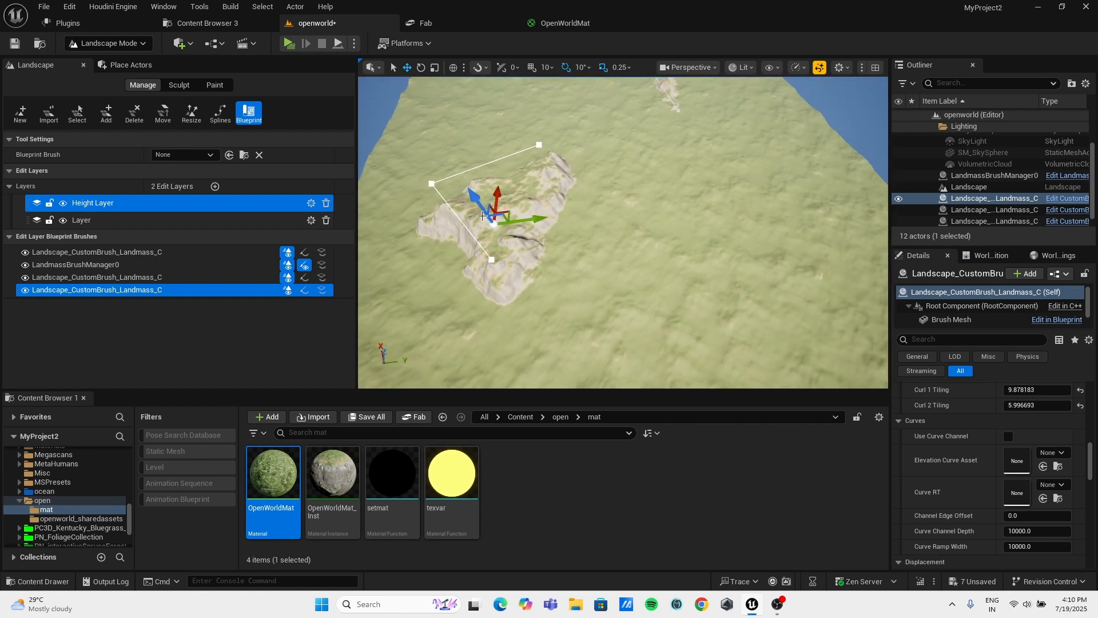
# Duplicate the rocky mountain brush and place the copy, turned to a different angle, on the open ground beside the original.
pyautogui.hotkey('ctrl', 'd')
pyautogui.moveTo(531, 220)
pyautogui.mouseDown()
pyautogui.moveTo(767, 175)
pyautogui.moveTo(797, 235)
pyautogui.mouseUp()
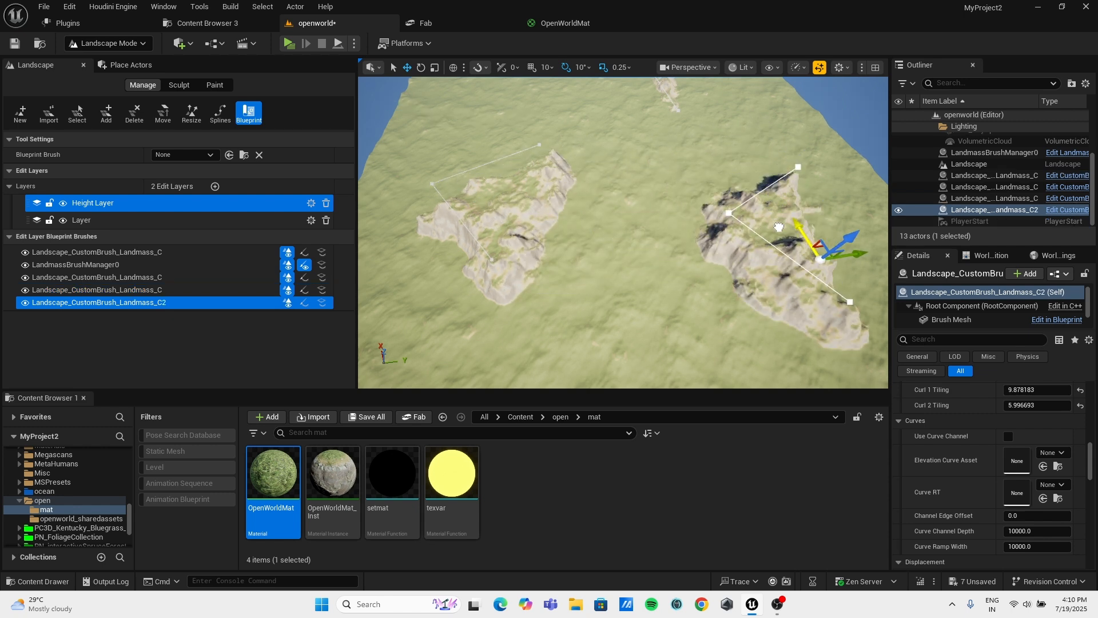
# Set the duplicated mountain brush's Displacement Height to 5000 and rotate the brush.
pyautogui.scroll(-5, 1024, 458)
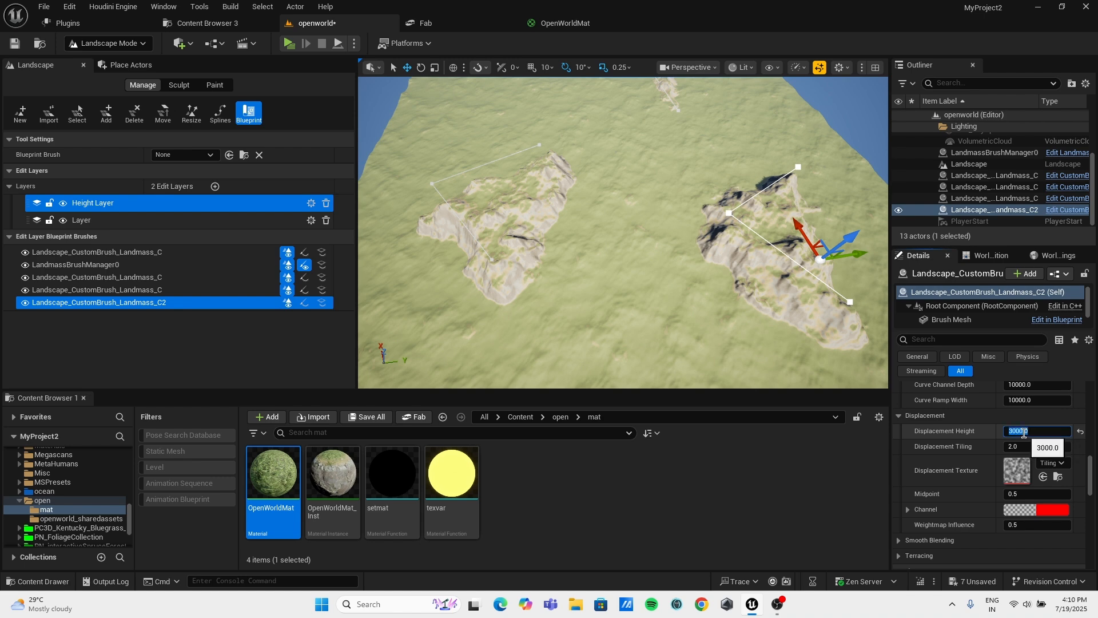
pyautogui.moveTo(620, 320)
pyautogui.mouseDown(button='right')
pyautogui.moveTo(644, 329)
pyautogui.moveTo(710, 309)
pyautogui.moveTo(623, 280)
pyautogui.moveTo(636, 282)
pyautogui.mouseUp(button='right')
pyautogui.press('e')
pyautogui.moveTo(616, 296); pyautogui.dragTo(521, 340)
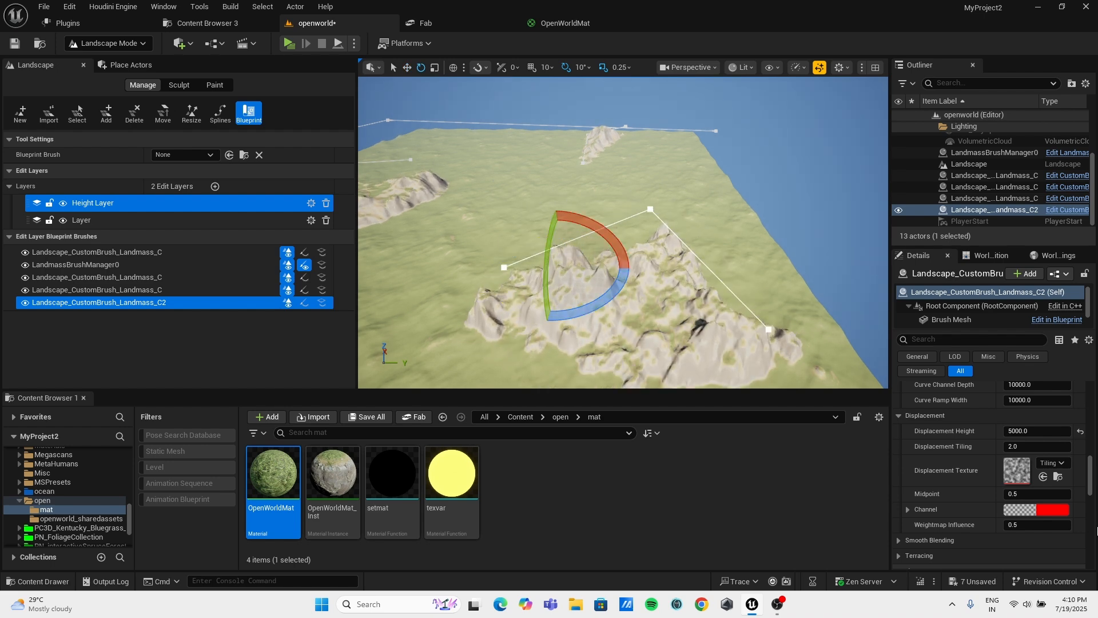
# Set the duplicated brush's Falloff Angle to 30, deselect it and view the mountains from near ground level.
pyautogui.scroll(6, 1010, 507)
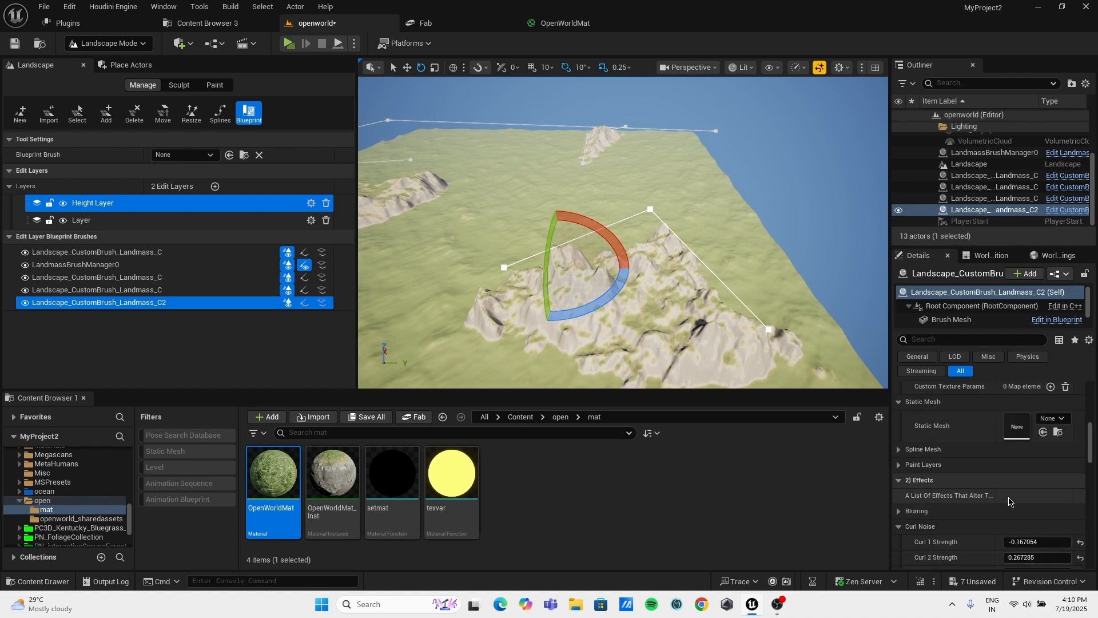
pyautogui.scroll(4, 1010, 499)
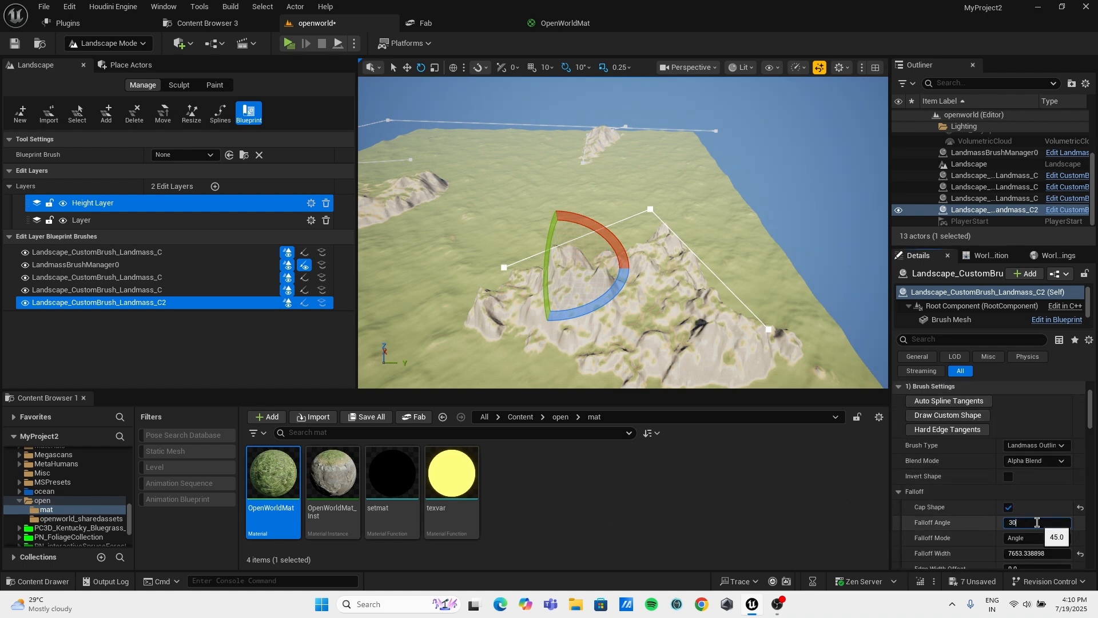
pyautogui.press('Return')
pyautogui.moveTo(578, 246)
pyautogui.mouseDown(button='right')
pyautogui.moveTo(598, 280)
pyautogui.moveTo(629, 295)
pyautogui.moveTo(624, 312)
pyautogui.moveTo(589, 320)
pyautogui.moveTo(552, 252)
pyautogui.moveTo(540, 280)
pyautogui.moveTo(621, 270)
pyautogui.moveTo(635, 280)
pyautogui.moveTo(585, 246)
pyautogui.moveTo(554, 241)
pyautogui.moveTo(563, 220)
pyautogui.moveTo(523, 252)
pyautogui.moveTo(614, 224)
pyautogui.moveTo(537, 209)
pyautogui.moveTo(563, 224)
pyautogui.mouseUp(button='right')
pyautogui.click(586, 286)
pyautogui.press('w')
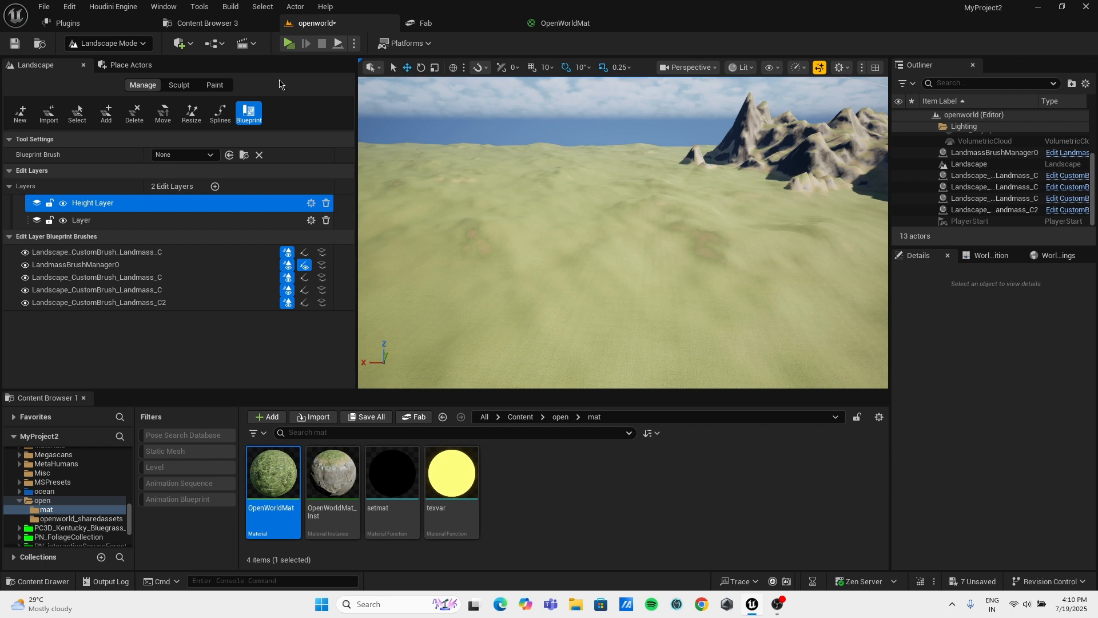
# Set the level's GameMode Override to BP_ThirdPersonGameMode in the World Settings.
pyautogui.click(1058, 255)
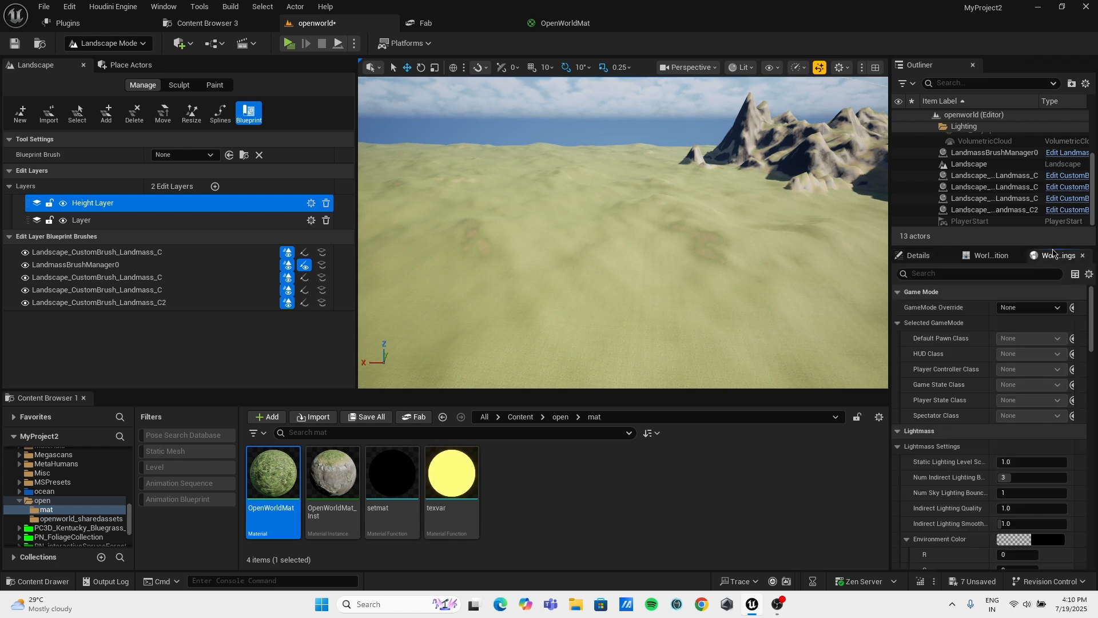
pyautogui.click(1008, 310)
pyautogui.click(1006, 359)
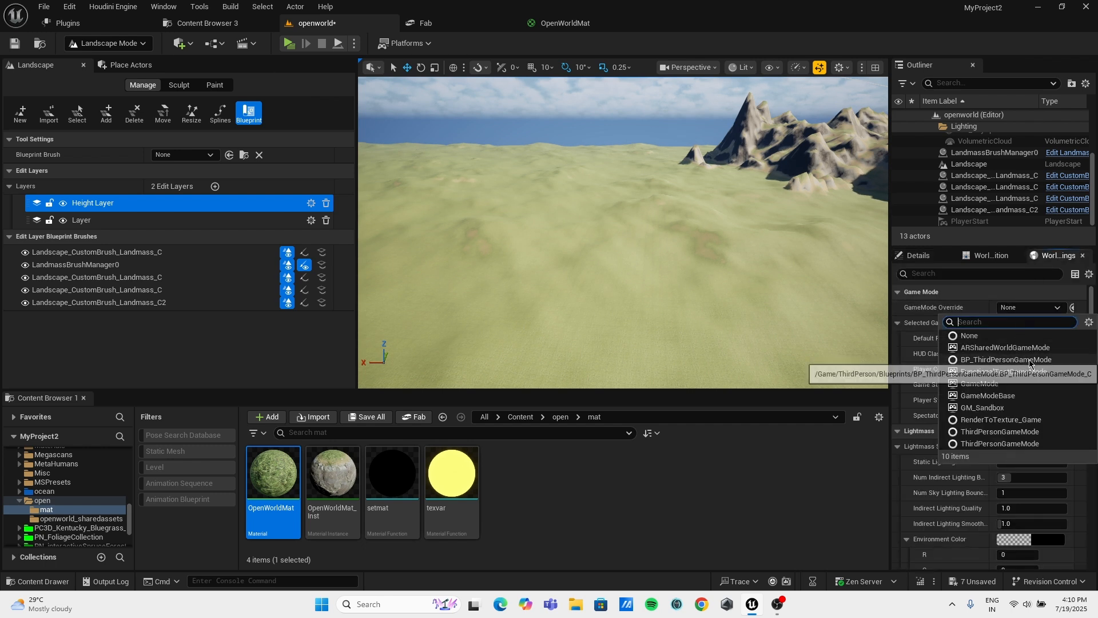
# Save the level, then test third-person play by running and jumping across the terrain and end the preview.
pyautogui.moveTo(644, 275); pyautogui.dragTo(681, 263, button='right')
pyautogui.hotkey('ctrl', 's')
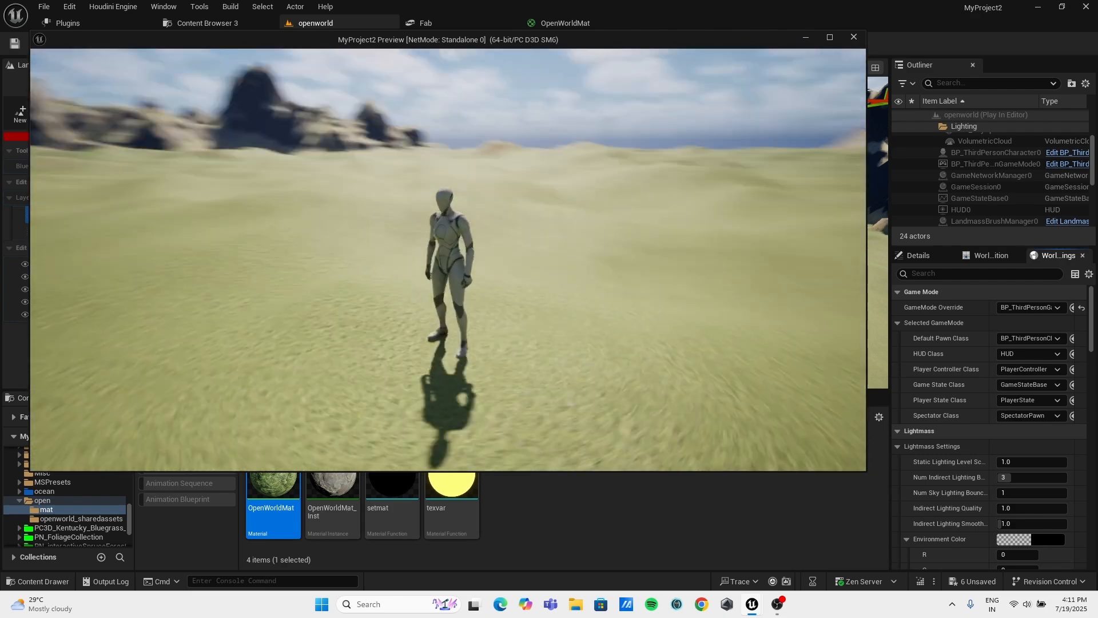
pyautogui.press('w')
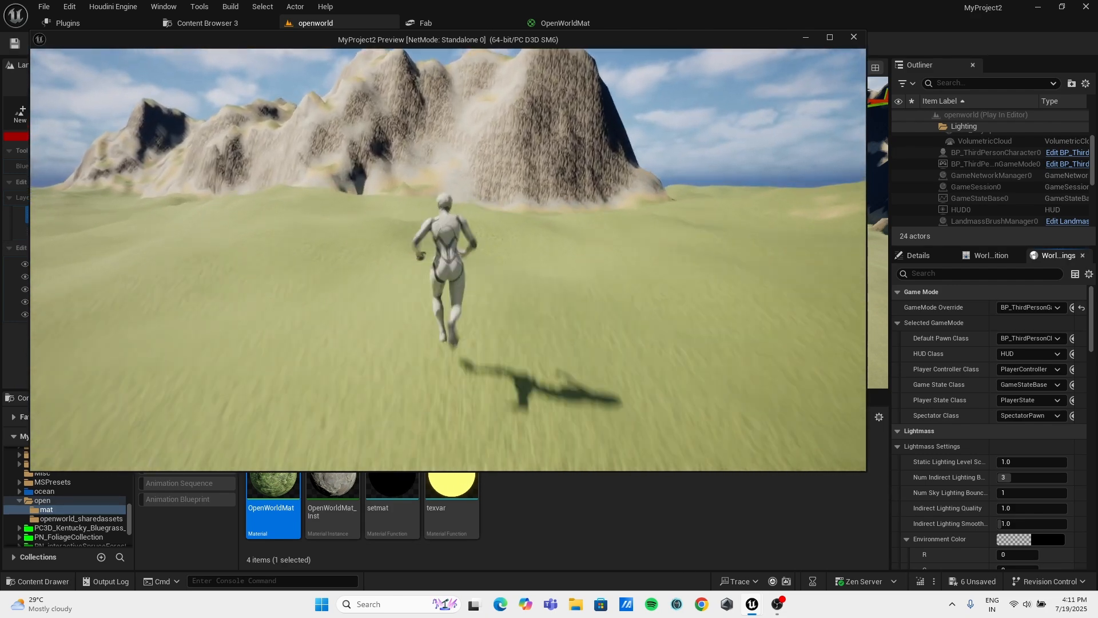
pyautogui.press('space')
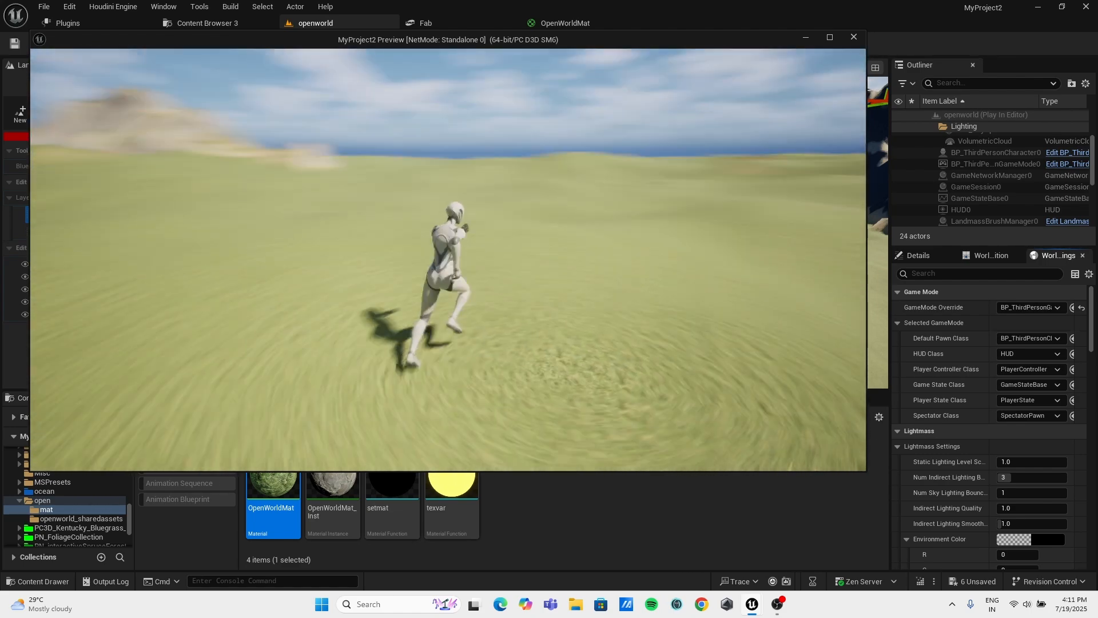
pyautogui.press('a')
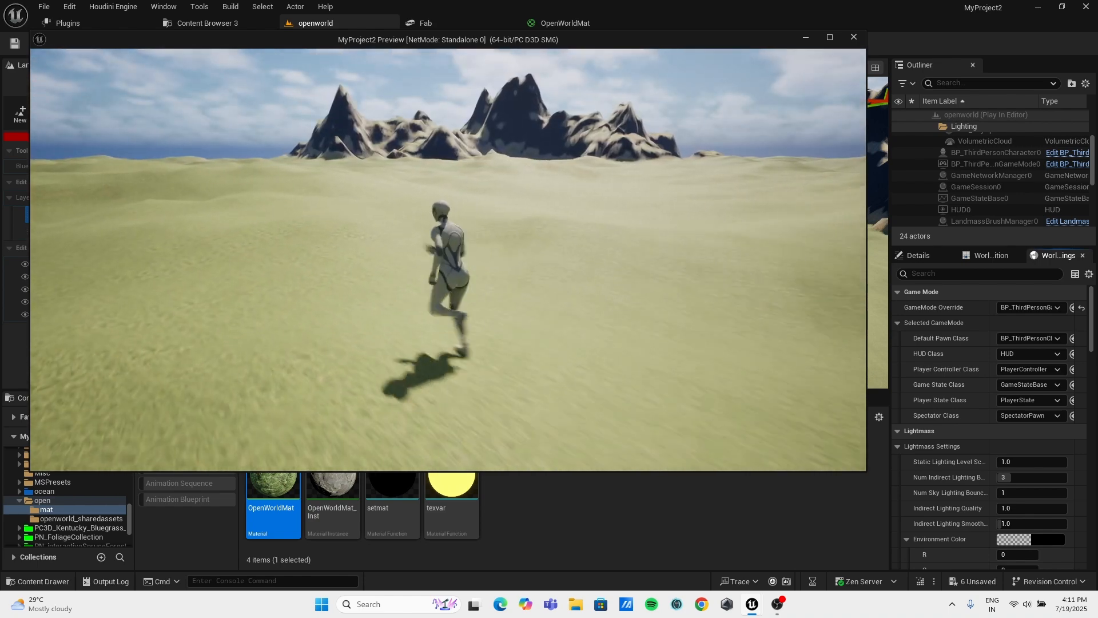
pyautogui.press('Escape')
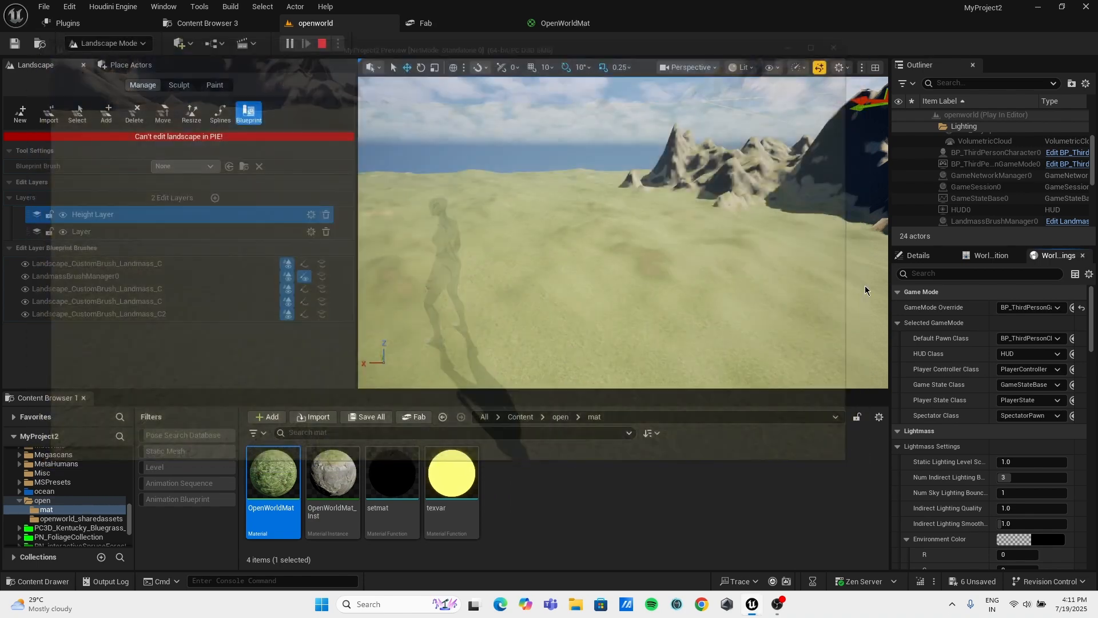
# Go through the landmass brushes and select the large one whose spline surrounds the whole landscape.
pyautogui.press('s')
pyautogui.moveTo(851, 286); pyautogui.dragTo(858, 329, button='right')
pyautogui.press('s')
pyautogui.click(999, 187)
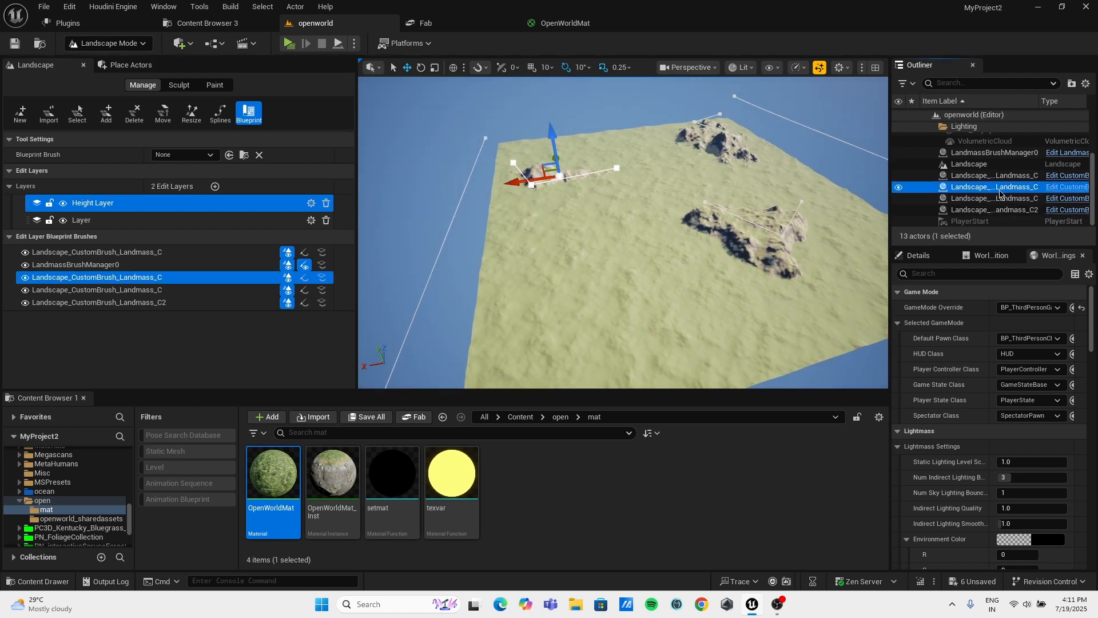
pyautogui.click(957, 176)
pyautogui.scroll(-5, 1007, 330)
pyautogui.click(972, 187)
pyautogui.click(967, 200)
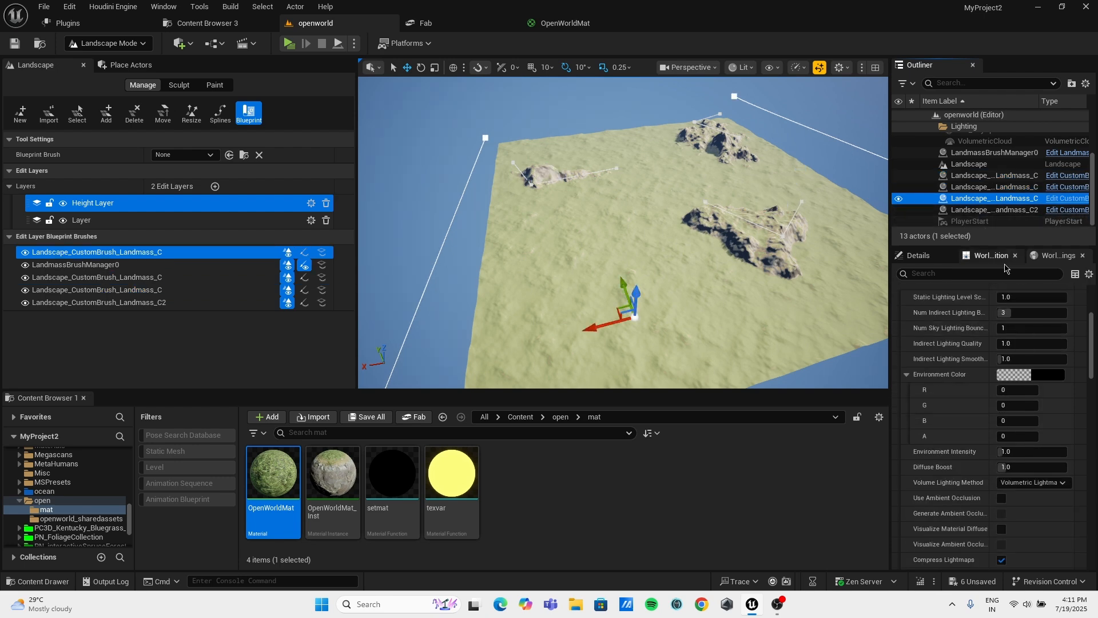
pyautogui.scroll(-10, 1015, 361)
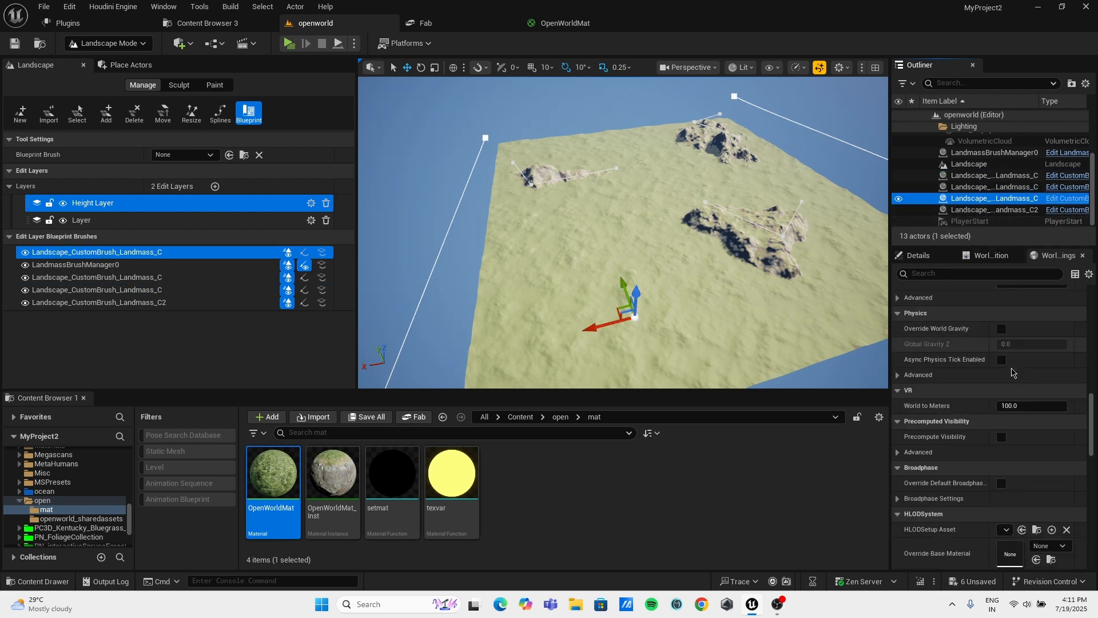
pyautogui.scroll(-5, 1012, 373)
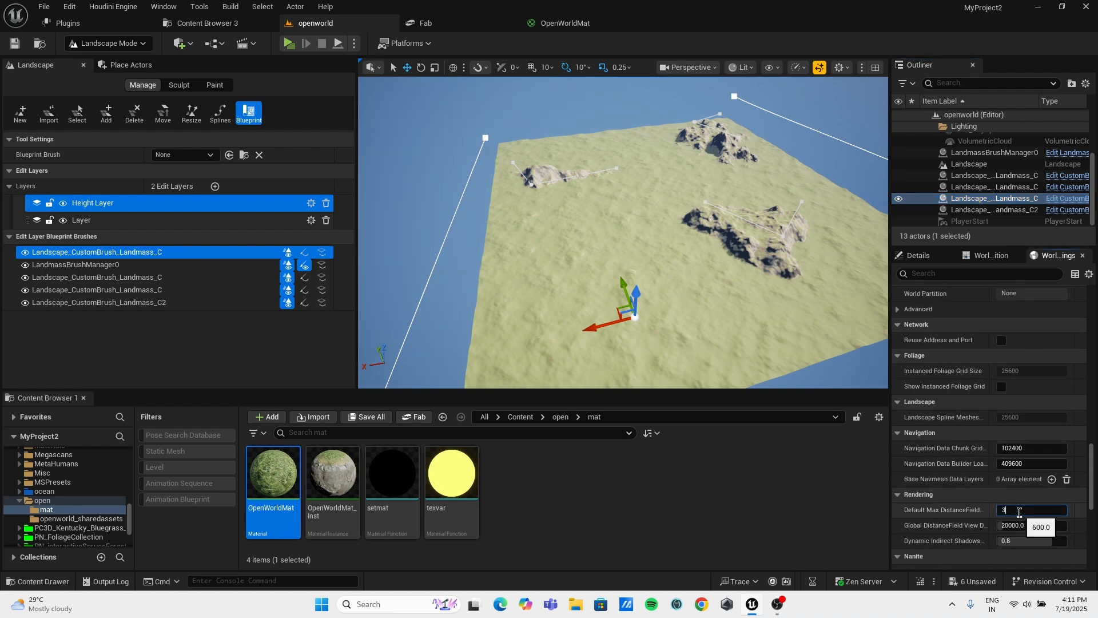
pyautogui.moveTo(543, 133); pyautogui.dragTo(546, 189, button='right')
pyautogui.press('w')
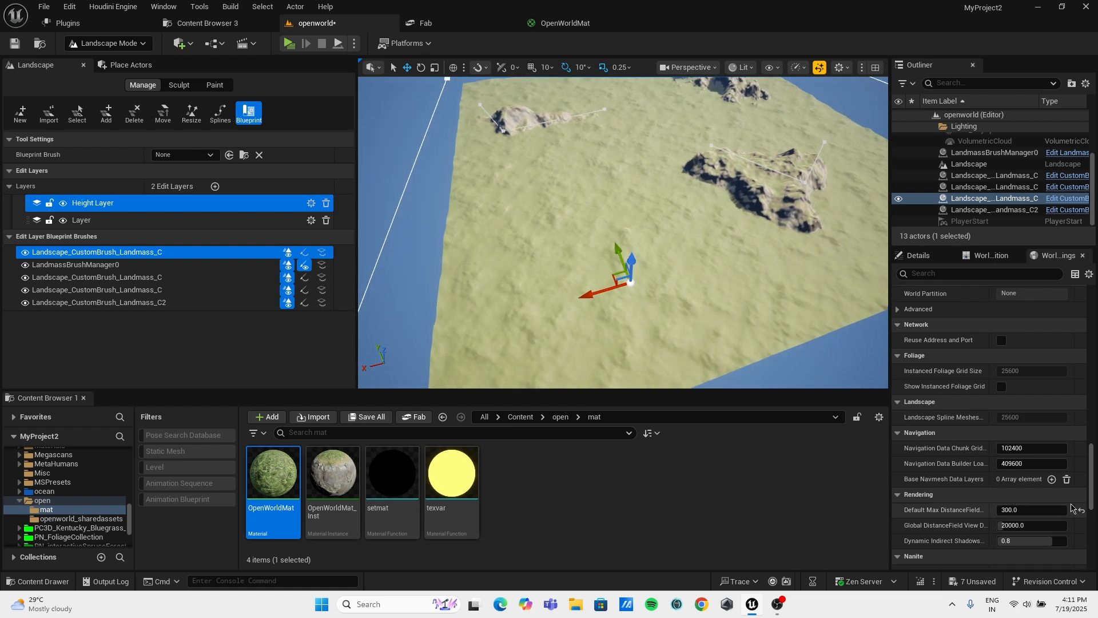
pyautogui.scroll(-15, 1038, 462)
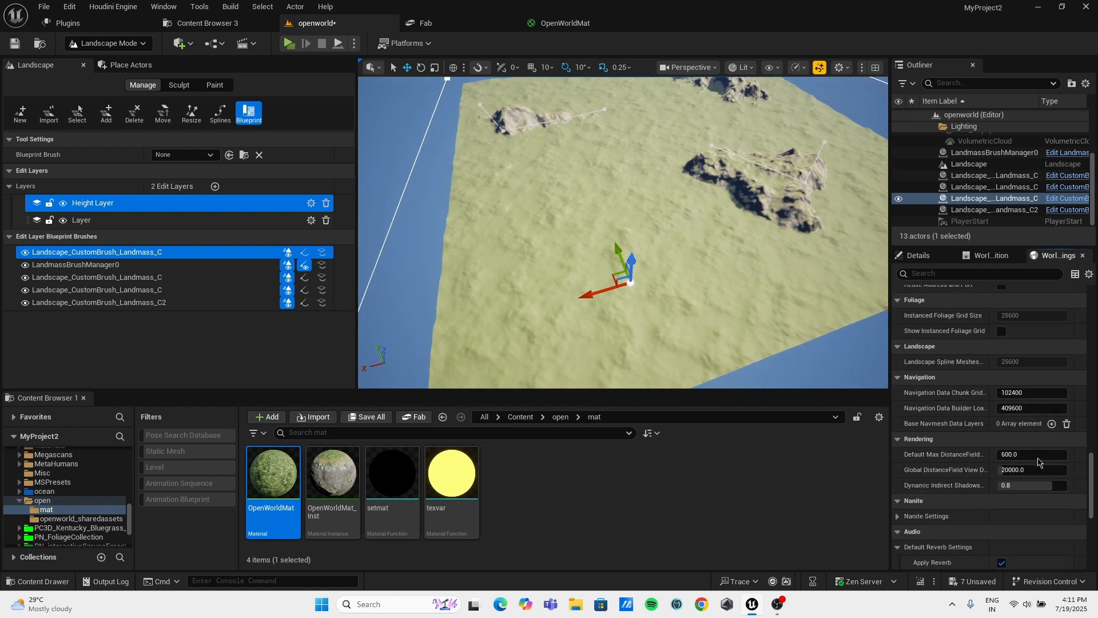
pyautogui.scroll(10, 1038, 461)
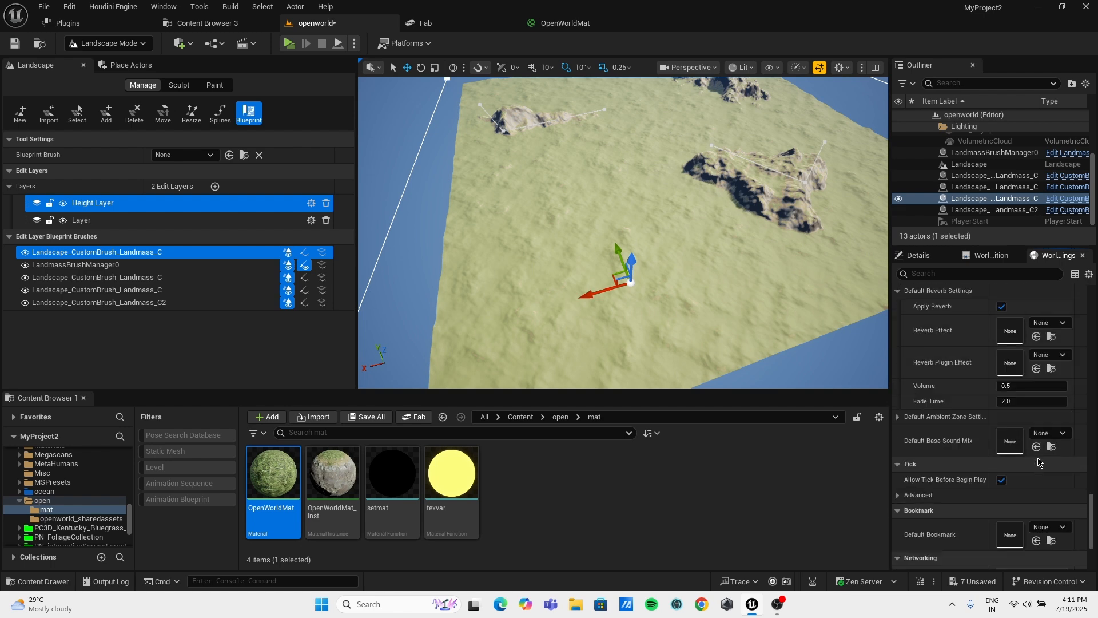
# Set the terrain-wide landmass brush's Displacement Height to 500 and check the ground from low level.
pyautogui.click(925, 256)
pyautogui.scroll(-6, 1017, 439)
pyautogui.scroll(-5, 1017, 439)
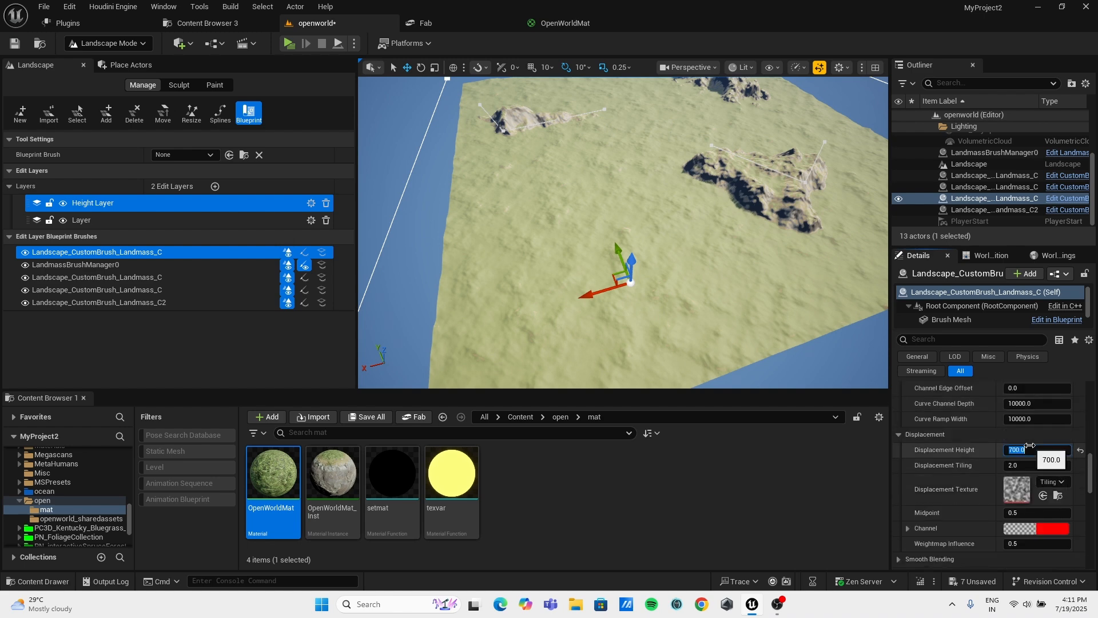
pyautogui.press('w')
pyautogui.moveTo(584, 285); pyautogui.dragTo(657, 314, button='right')
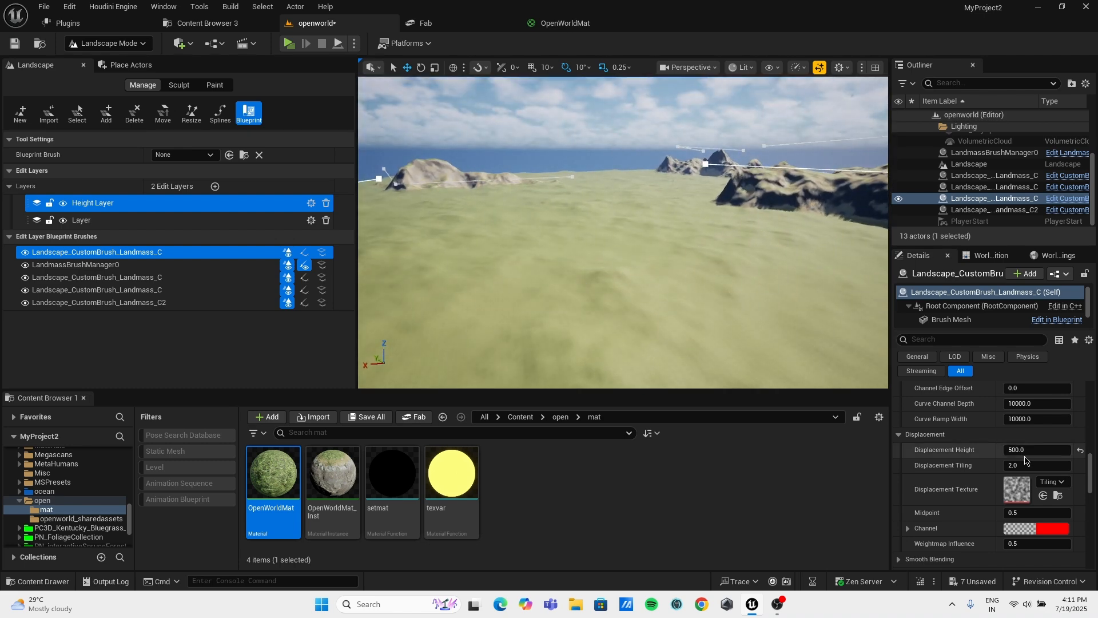
# Set the terrain-wide landmass brush's Displacement Height to 300 and inspect the ground around the mountains.
pyautogui.press('w')
pyautogui.moveTo(727, 274); pyautogui.dragTo(663, 338, button='right')
pyautogui.press('s')
pyautogui.press('w')
pyautogui.press('w')
pyautogui.press('s')
pyautogui.press('s')
pyautogui.press('w')
pyautogui.moveTo(602, 91)
pyautogui.mouseDown(button='right')
pyautogui.moveTo(684, 128)
pyautogui.moveTo(675, 105)
pyautogui.moveTo(635, 100)
pyautogui.mouseUp(button='right')
pyautogui.press('s')
# Review the SlopeMask falloff and contrast parameters in the autolayer section of the OpenWorldMat graph.
pyautogui.click(565, 22)
pyautogui.scroll(-3, 543, 195)
pyautogui.scroll(3, 501, 191)
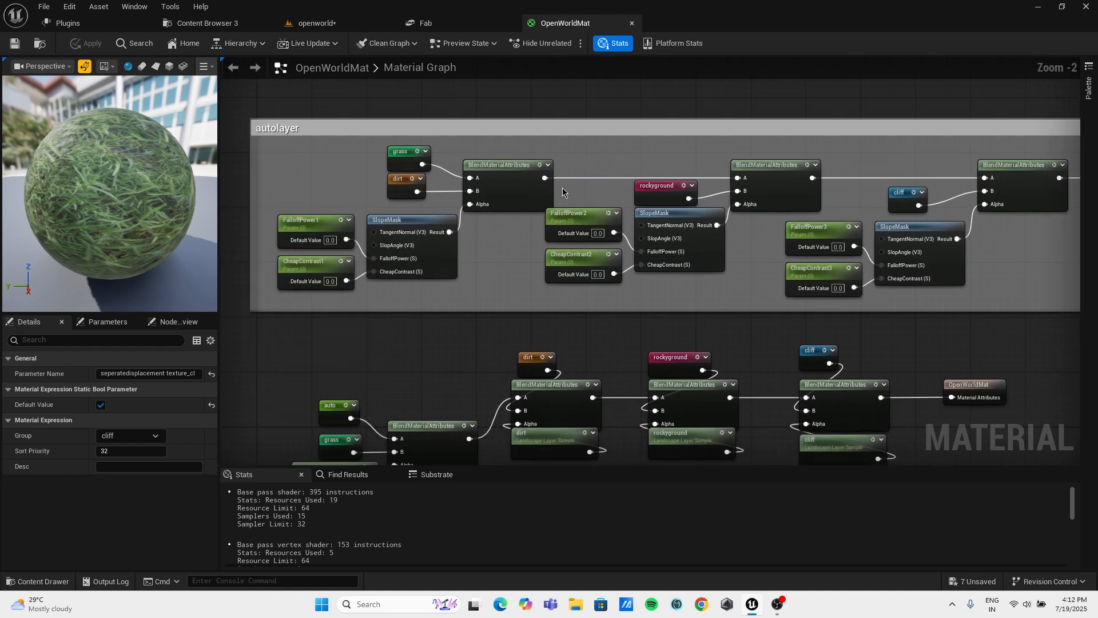
pyautogui.moveTo(290, 285); pyautogui.dragTo(352, 291, button='right')
pyautogui.scroll(1, 352, 290)
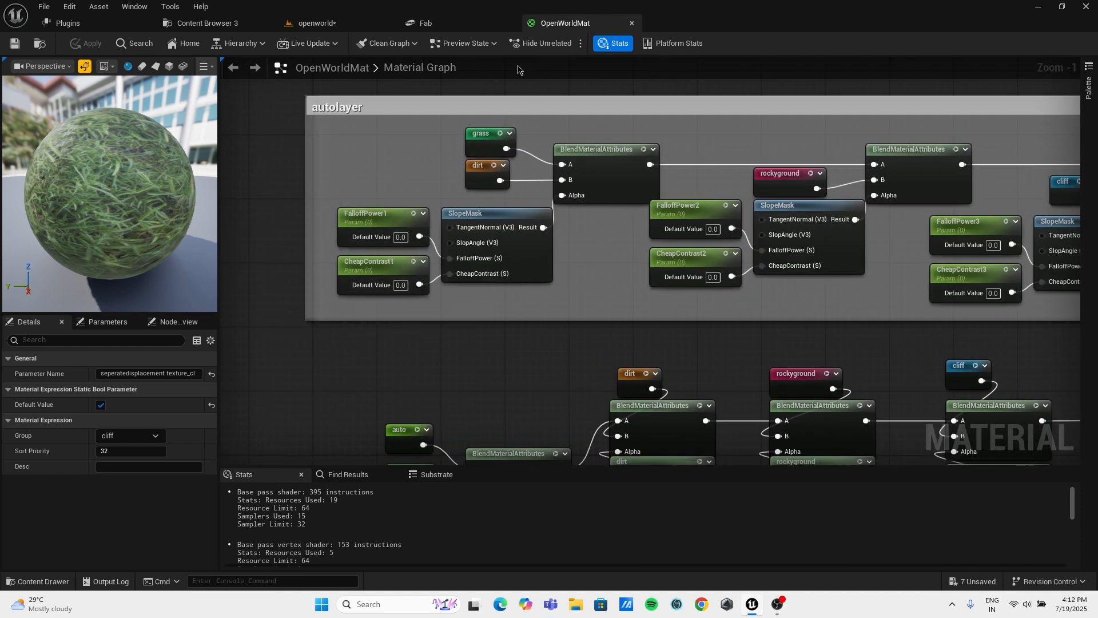
# Select the Landscape in the openworld level and open its landscape material instance OpenWorldMat_Inst in a window beside the terrain.
pyautogui.click(353, 26)
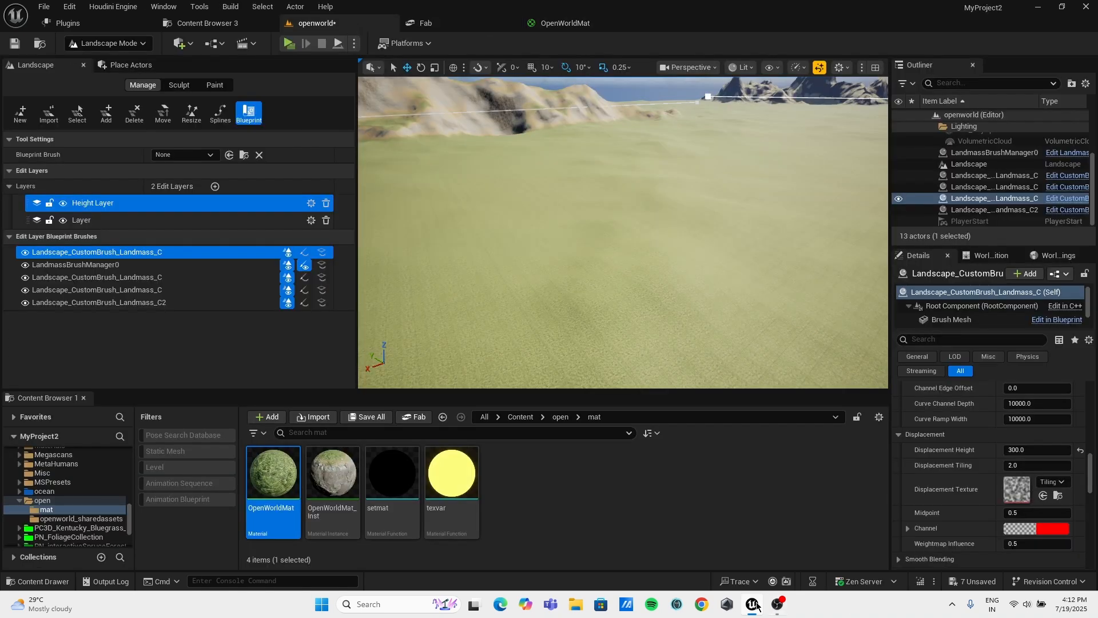
pyautogui.click(996, 156)
pyautogui.scroll(3, 997, 166)
pyautogui.click(984, 207)
pyautogui.scroll(-10, 1016, 466)
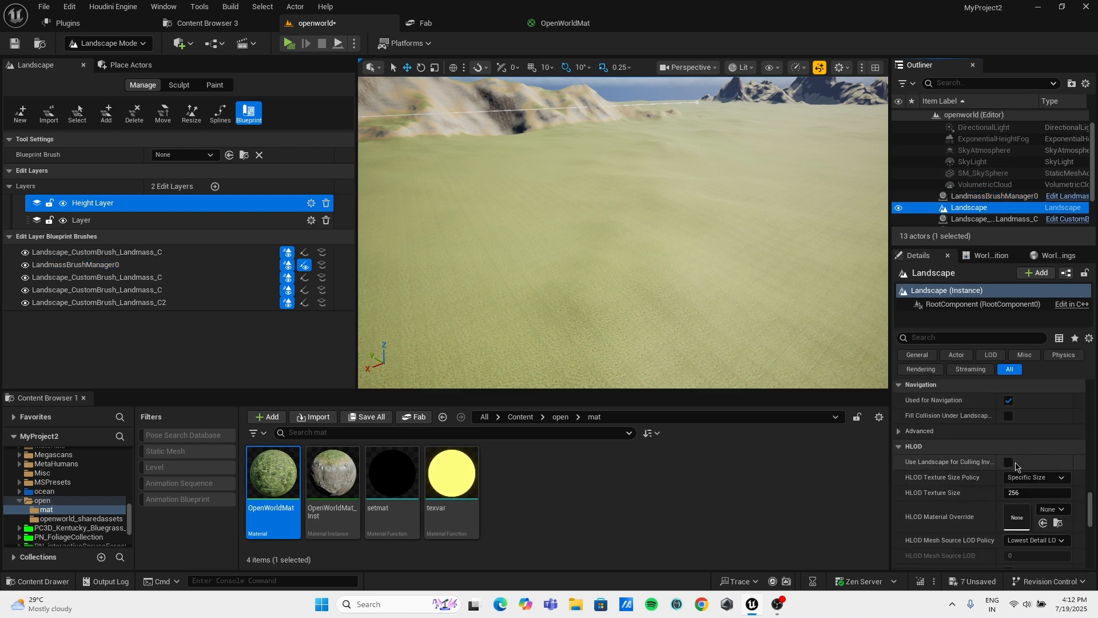
pyautogui.scroll(8, 1016, 466)
pyautogui.scroll(10, 1012, 466)
pyautogui.scroll(-2, 1013, 512)
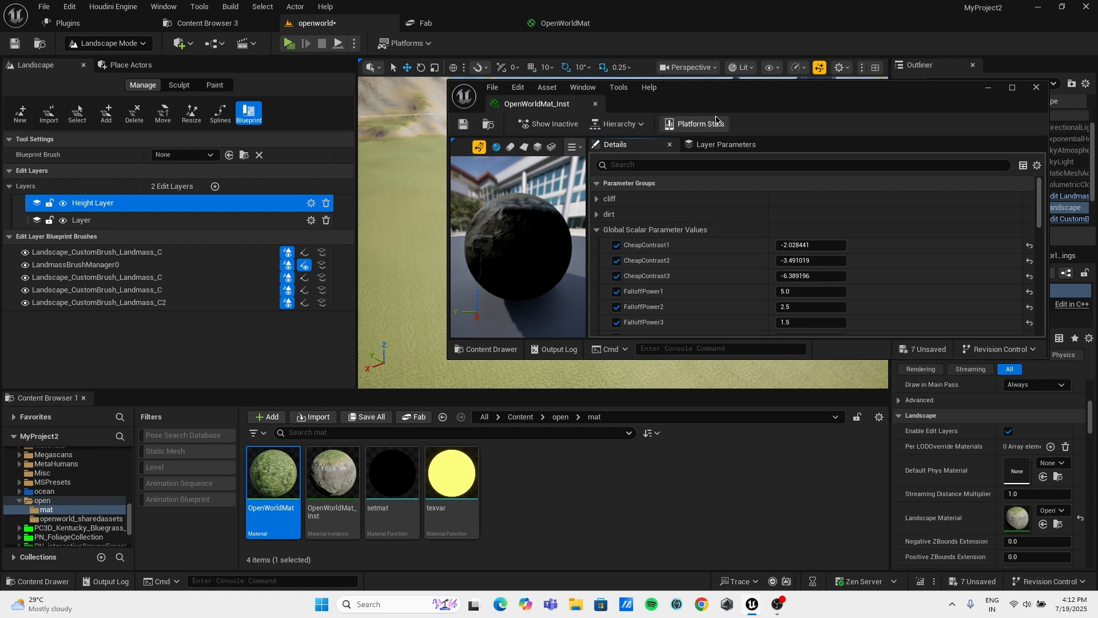
pyautogui.moveTo(706, 91); pyautogui.dragTo(810, 85)
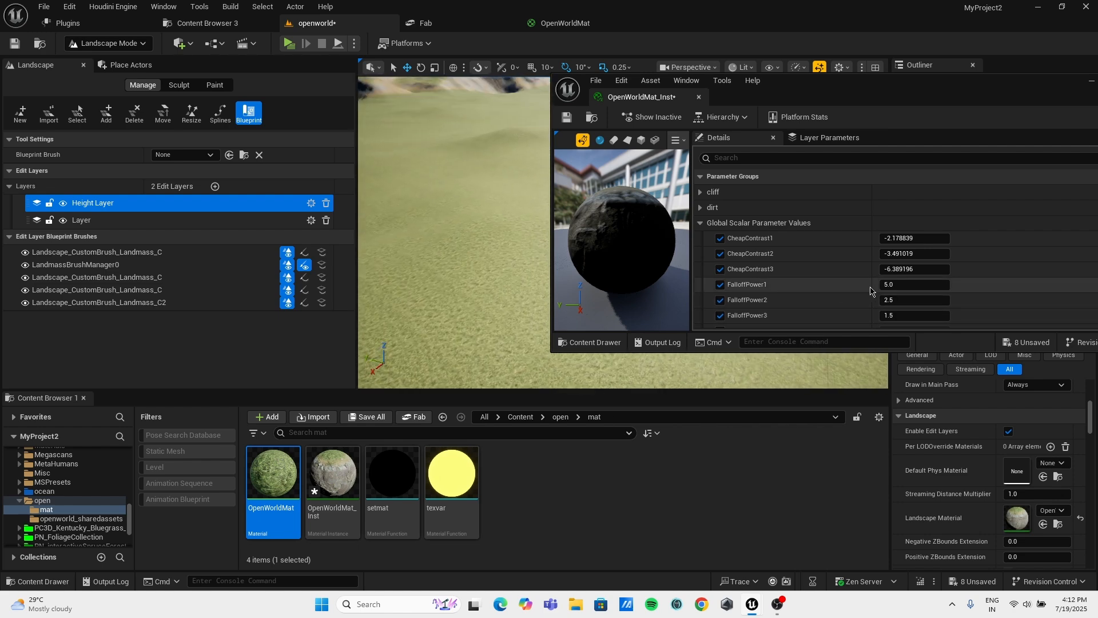
# Adjust FalloffPower1 to about 19.48, FalloffPower2 to about 5.24 and FalloffPower3 to about 2.82 while checking the mountain slopes.
pyautogui.moveTo(909, 284); pyautogui.dragTo(961, 284)
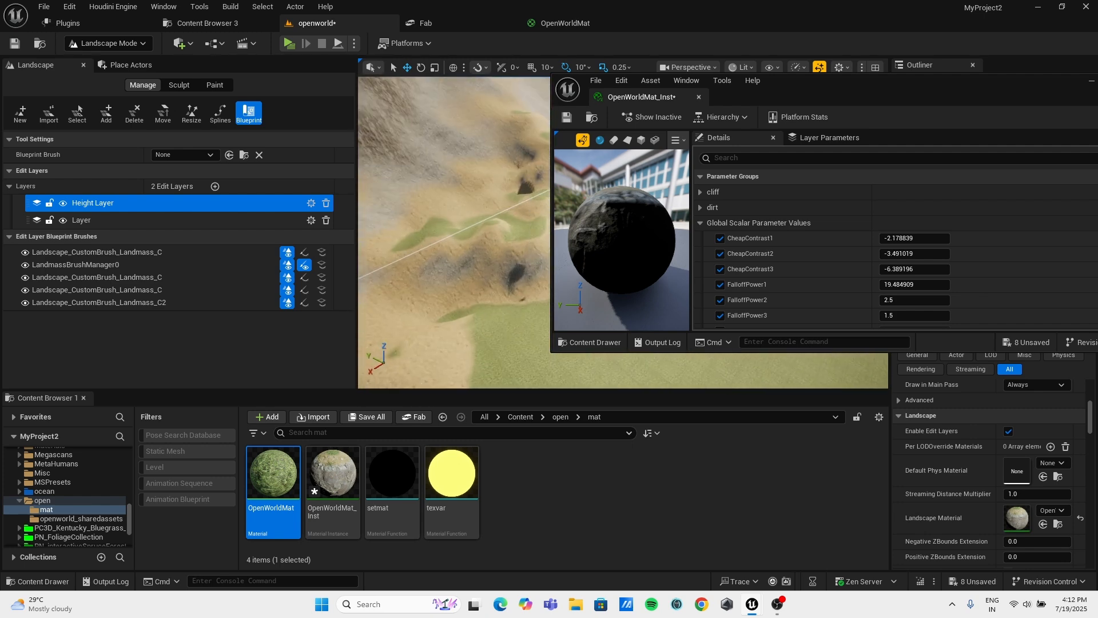
pyautogui.moveTo(458, 228); pyautogui.dragTo(452, 172, button='right')
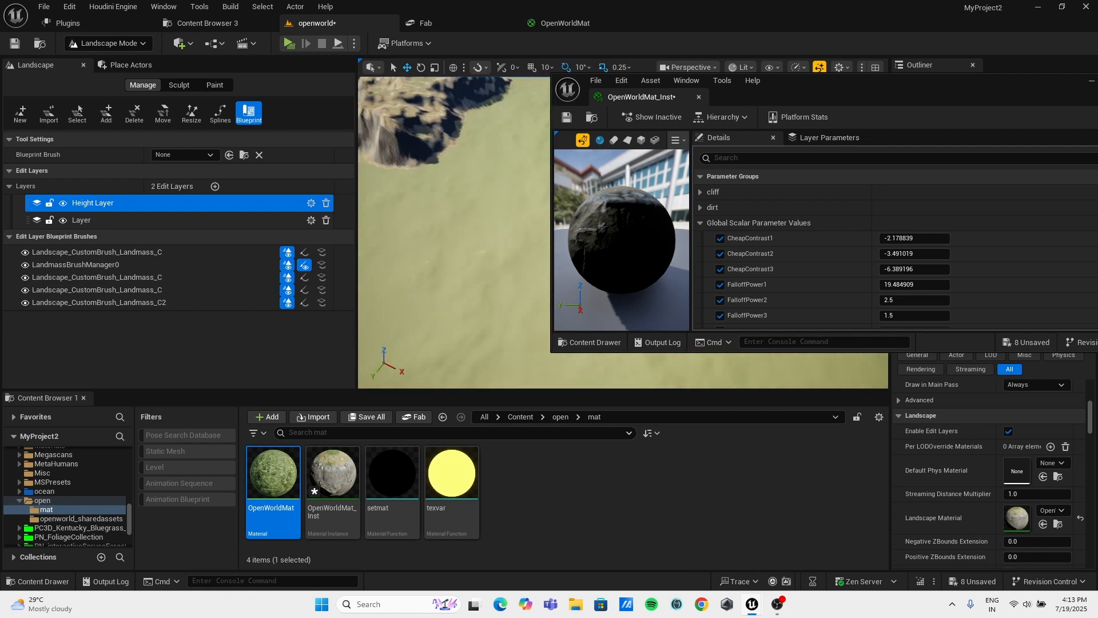
pyautogui.moveTo(458, 229); pyautogui.dragTo(400, 263, button='right')
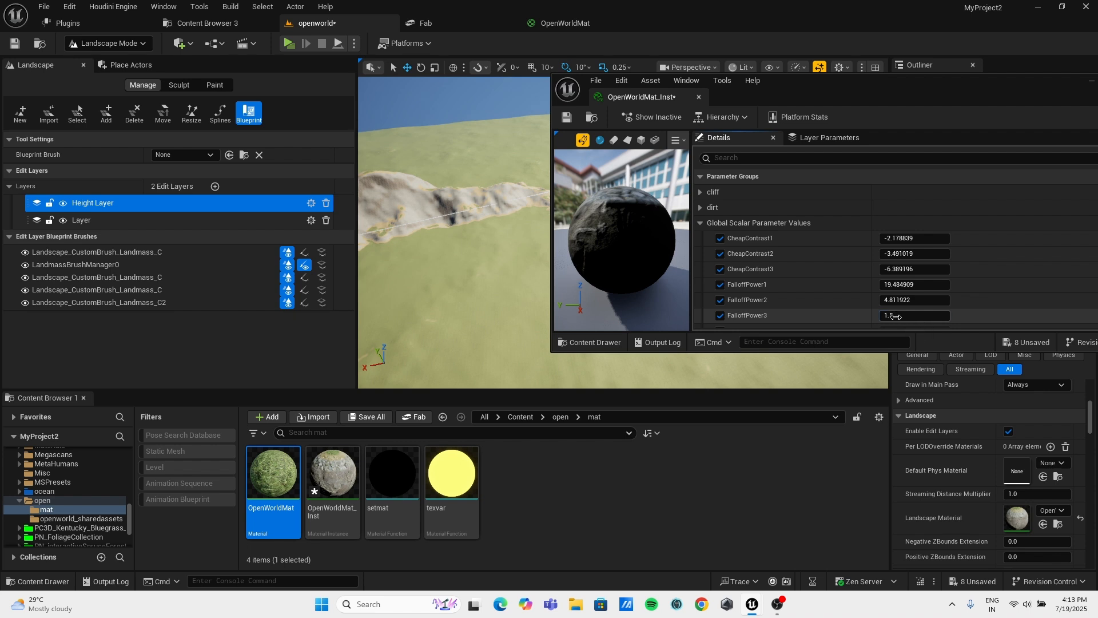
pyautogui.moveTo(486, 246); pyautogui.dragTo(417, 240, button='right')
pyautogui.press('w')
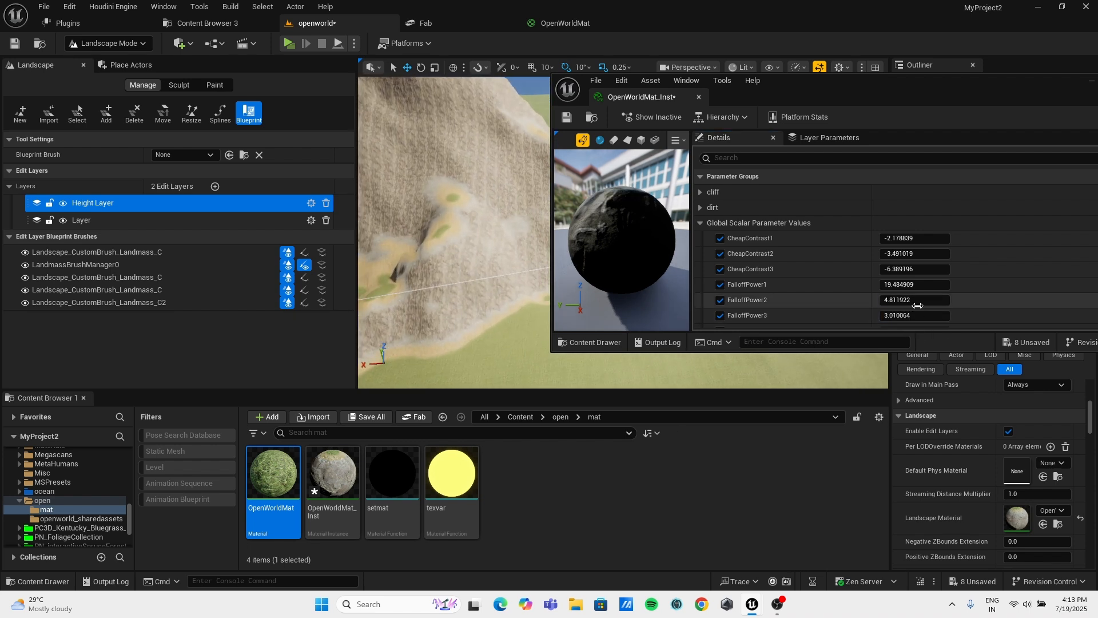
pyautogui.moveTo(914, 300); pyautogui.dragTo(931, 320)
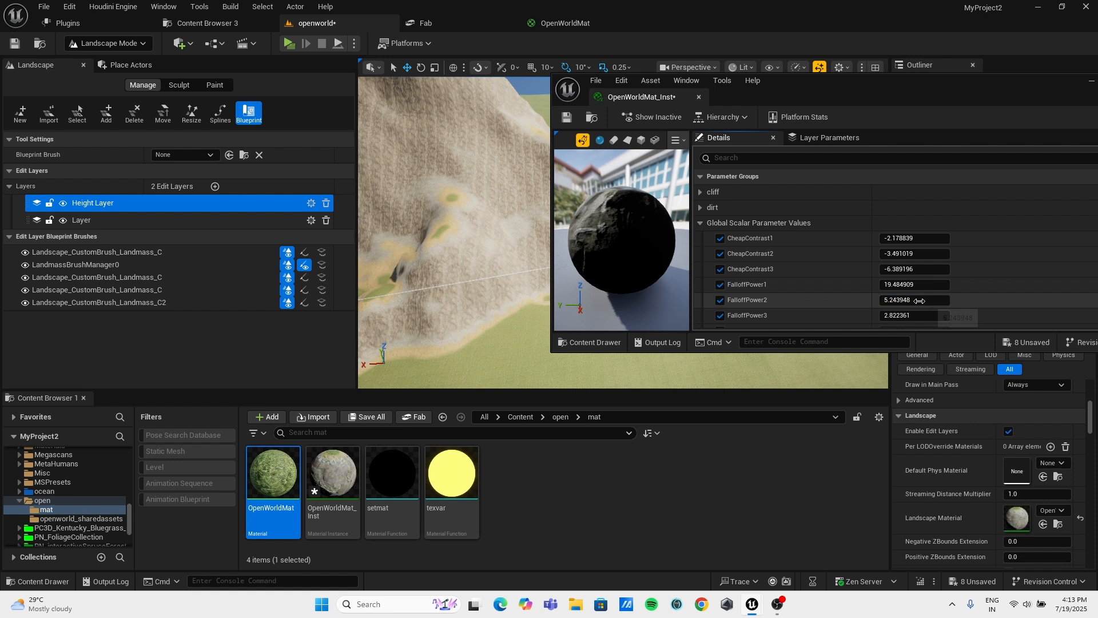
pyautogui.moveTo(915, 301); pyautogui.dragTo(929, 308)
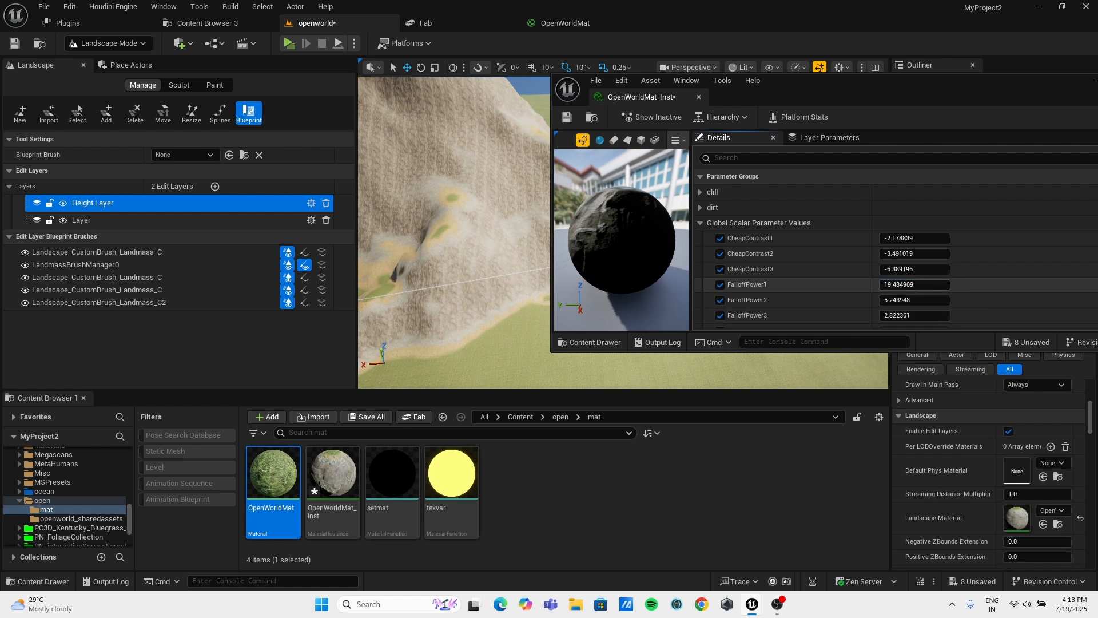
# Set CheapContrast1 to -1, CheapContrast2 and CheapContrast3 to -2, FalloffPower1 to 50, FalloffPower2 to 30 and FalloffPower3 to 2.5.
pyautogui.click(911, 285)
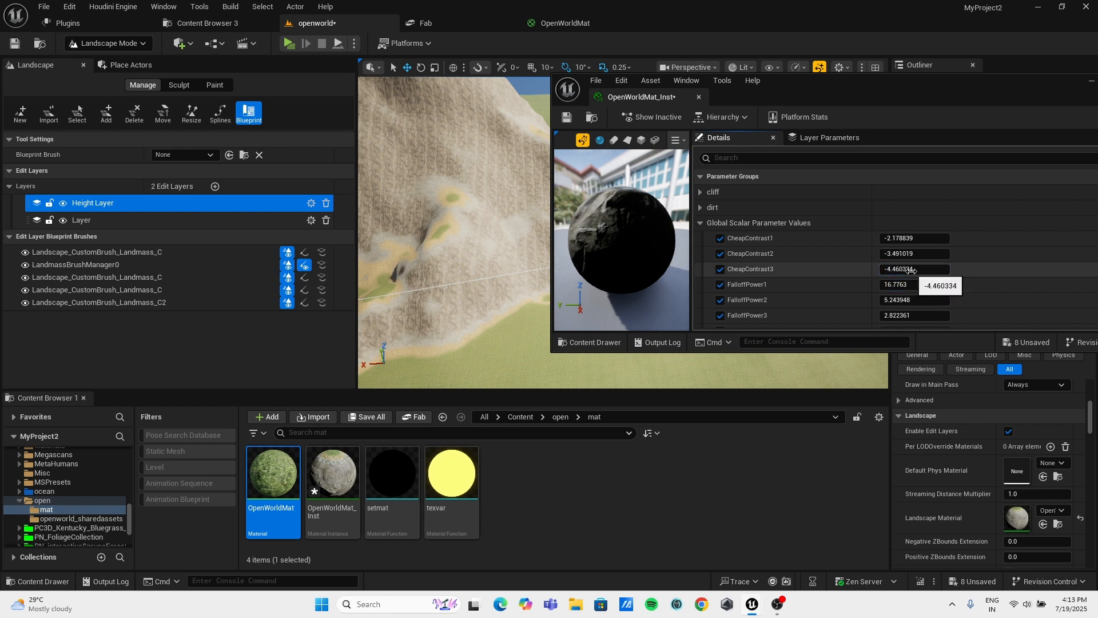
pyautogui.moveTo(901, 253); pyautogui.dragTo(901, 233)
pyautogui.moveTo(486, 240); pyautogui.dragTo(452, 257, button='right')
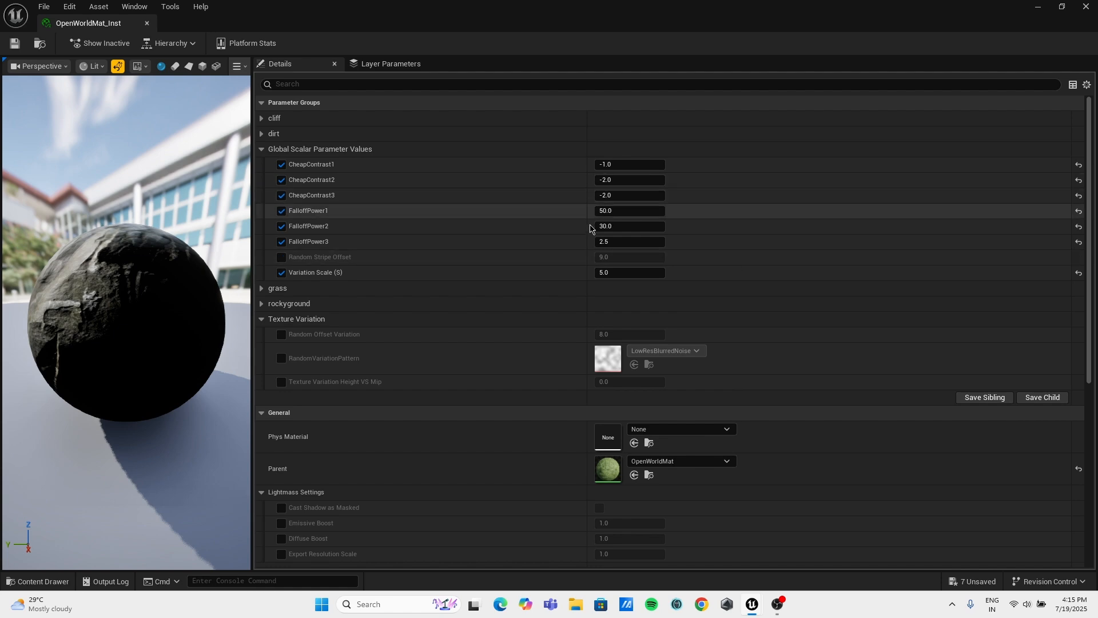
# Shrink the OpenWorldMat_Inst window to inspect the terrain's slope blending, and dock the instance with the main editor tabs.
pyautogui.doubleClick(101, 28)
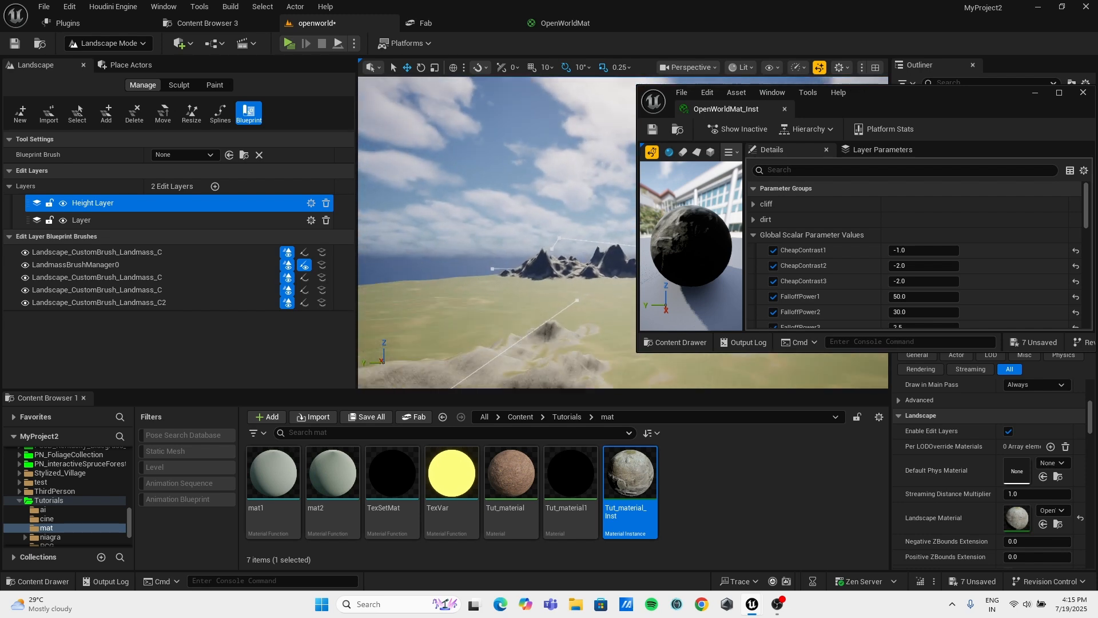
pyautogui.moveTo(498, 229); pyautogui.dragTo(437, 200, button='right')
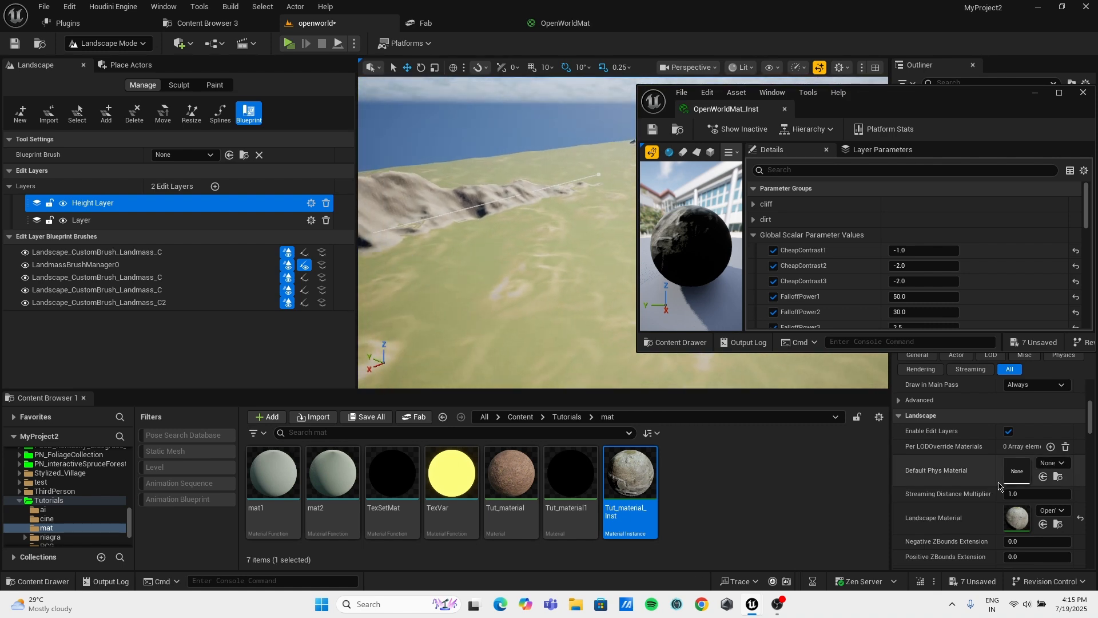
pyautogui.moveTo(727, 107); pyautogui.dragTo(732, 25)
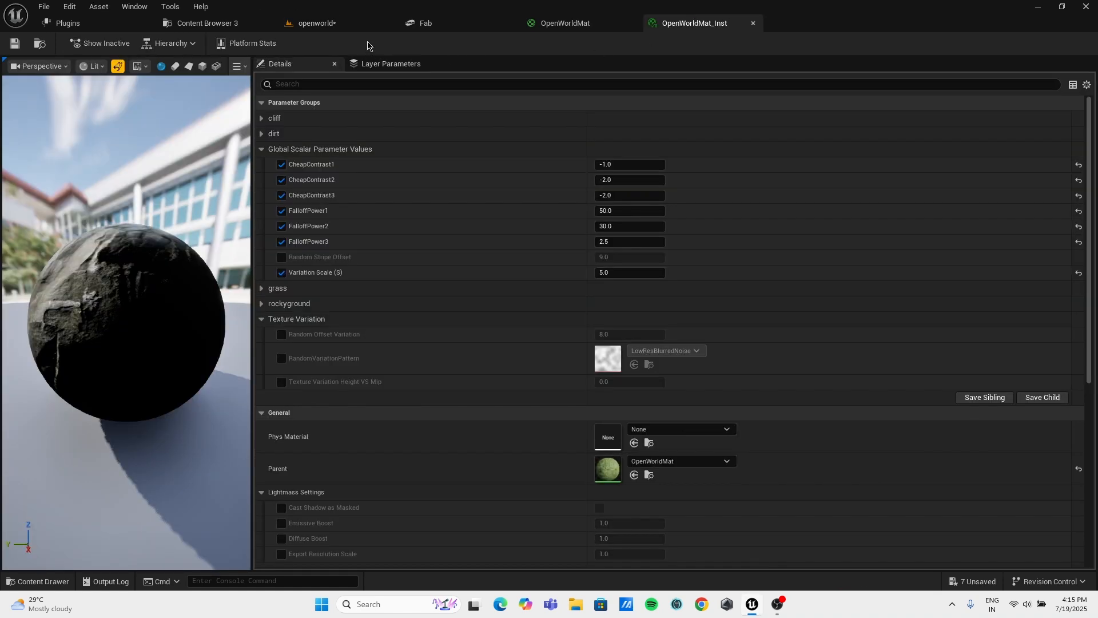
# Return to the openworld level, search the Landscape's properties for "na" and clear the search.
pyautogui.click(356, 26)
pyautogui.click(931, 337)
pyautogui.write('na')
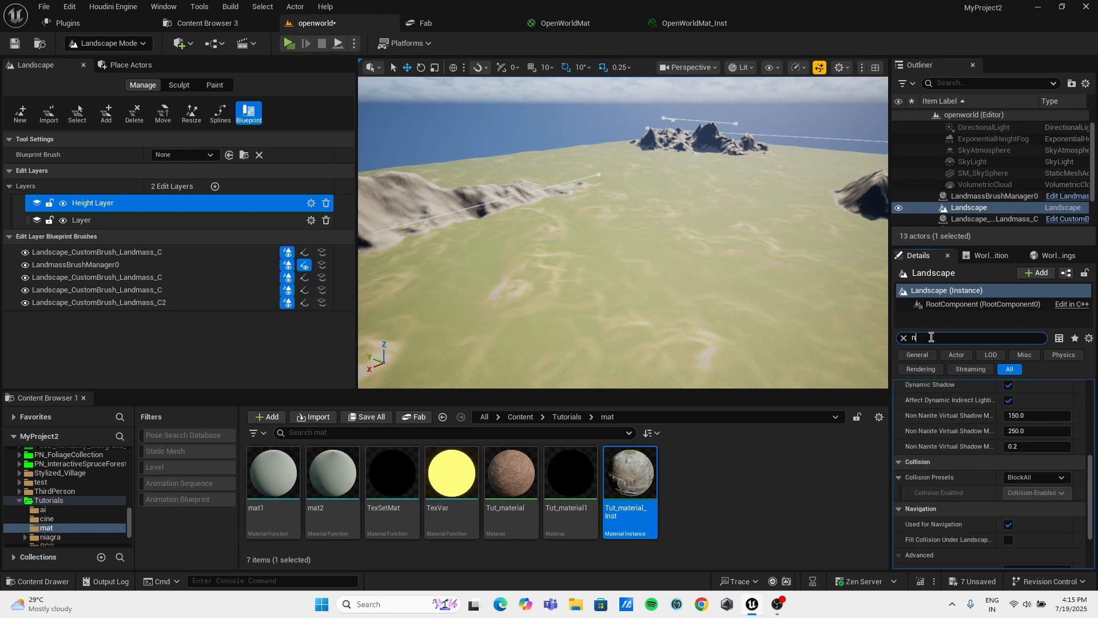
pyautogui.press('BackSpace')
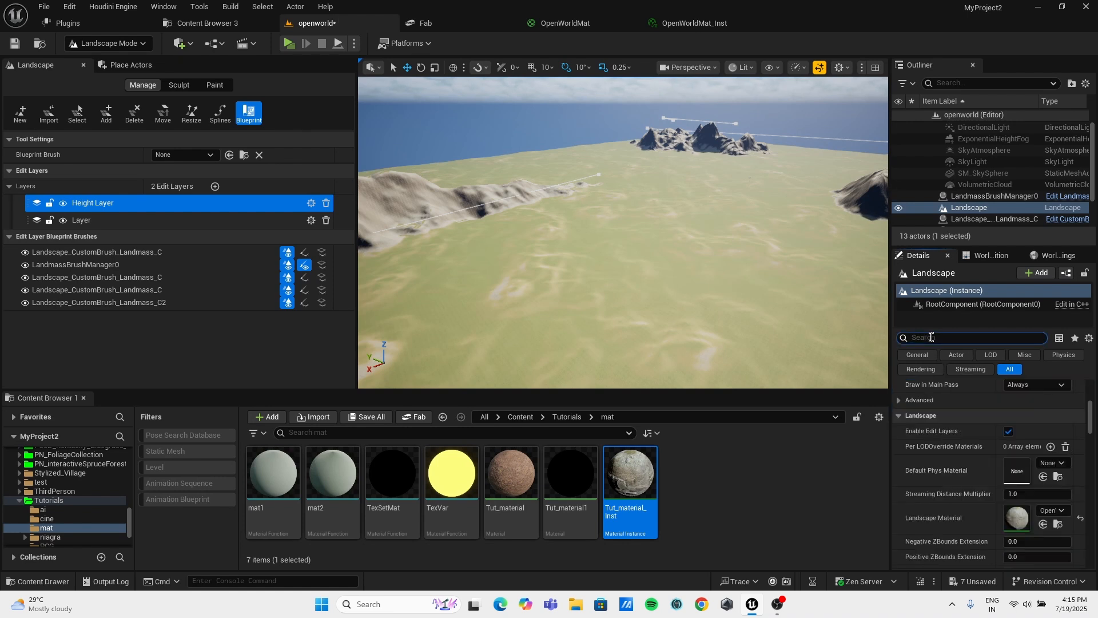
# Show the viewport in the Shader Complexity optimization view mode and examine the landscape's rendering cost.
pyautogui.click(737, 68)
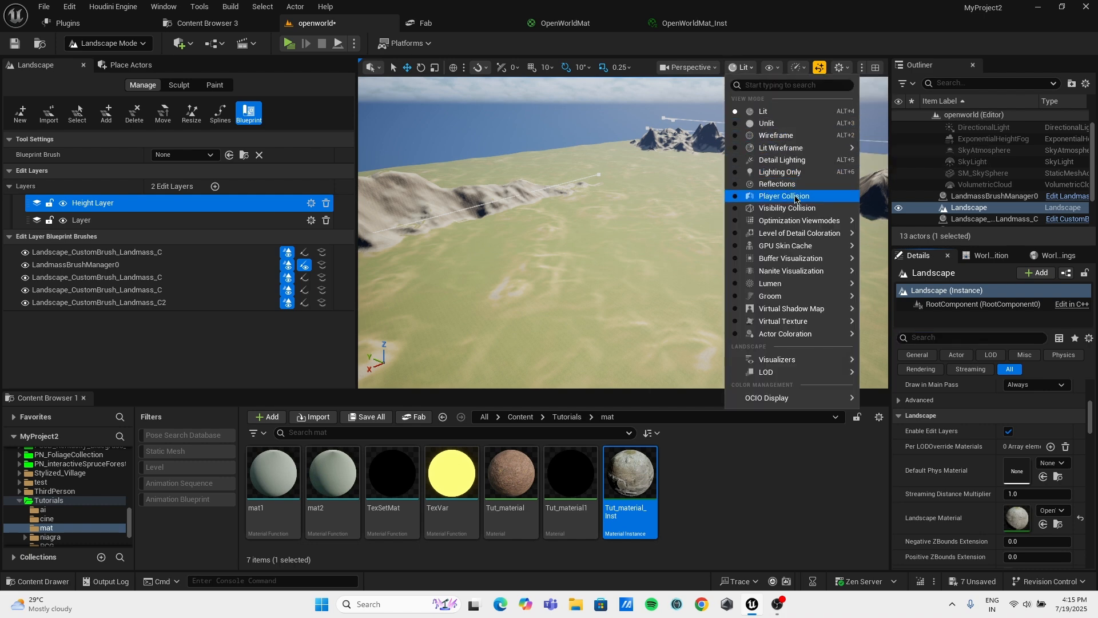
pyautogui.moveTo(806, 222)
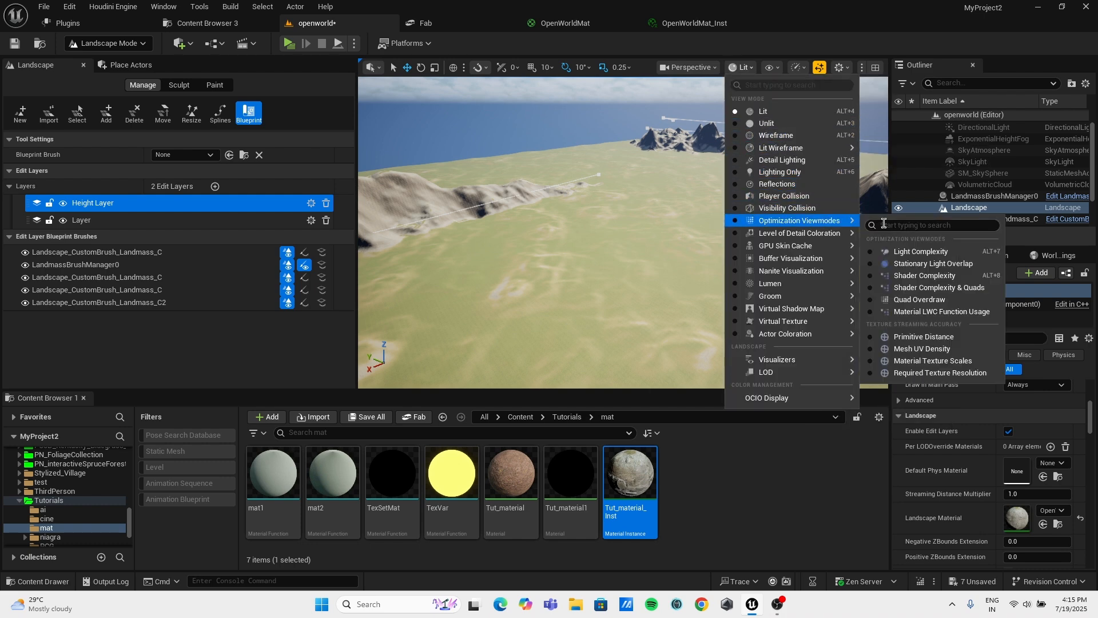
pyautogui.click(915, 276)
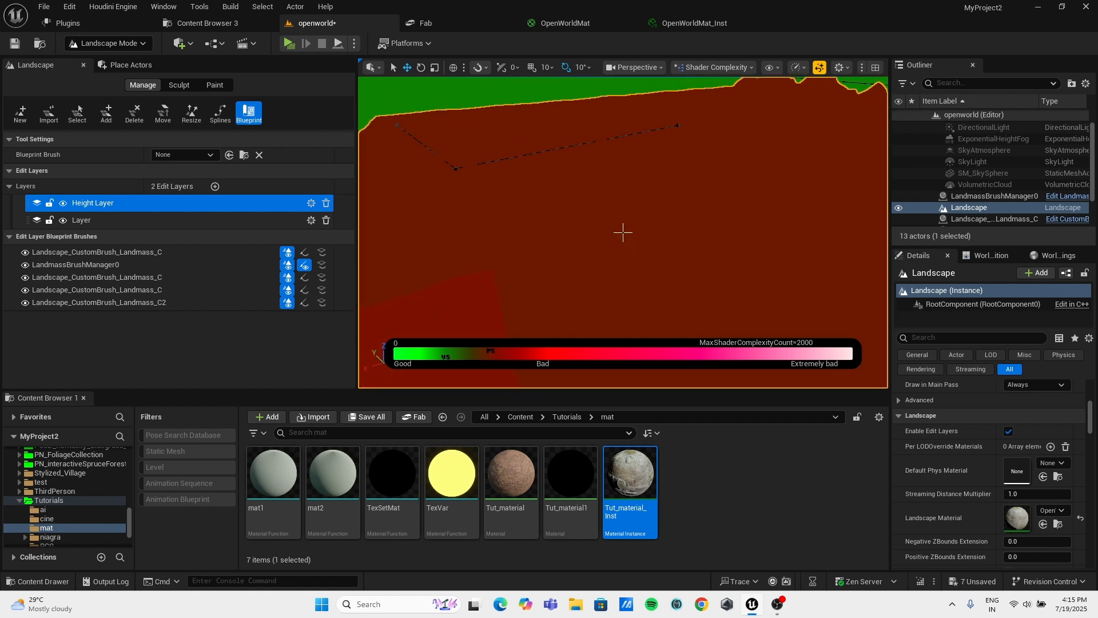
pyautogui.moveTo(636, 251); pyautogui.dragTo(636, 251, button='right')
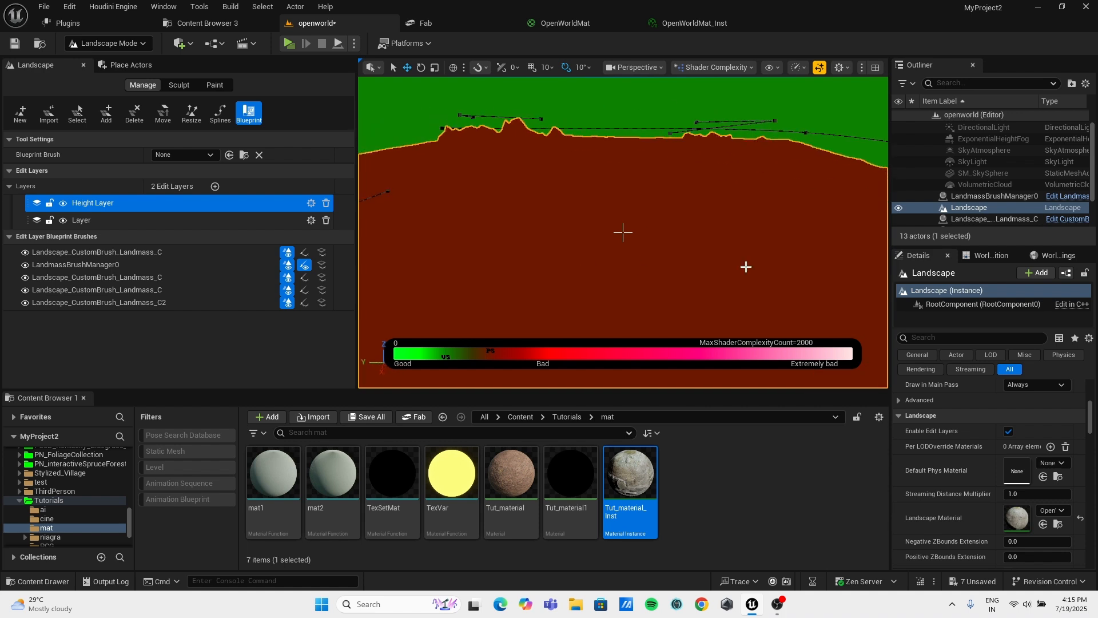
# Find the Landscape's Nanite settings by searching for "nan", enable Nanite and build its data.
pyautogui.scroll(5, 998, 398)
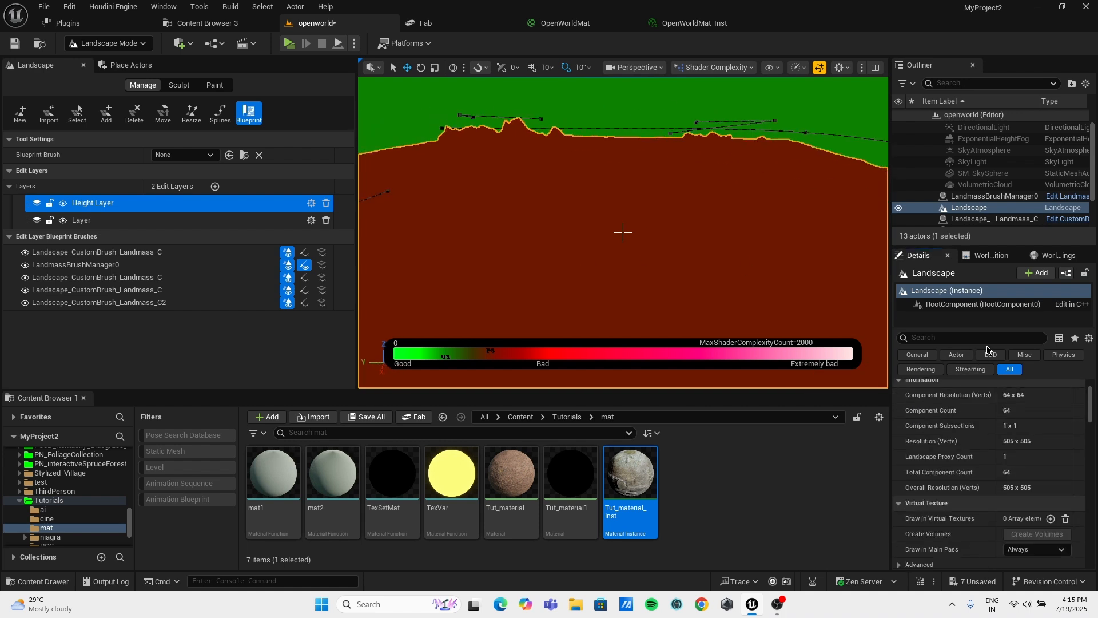
pyautogui.write('nan')
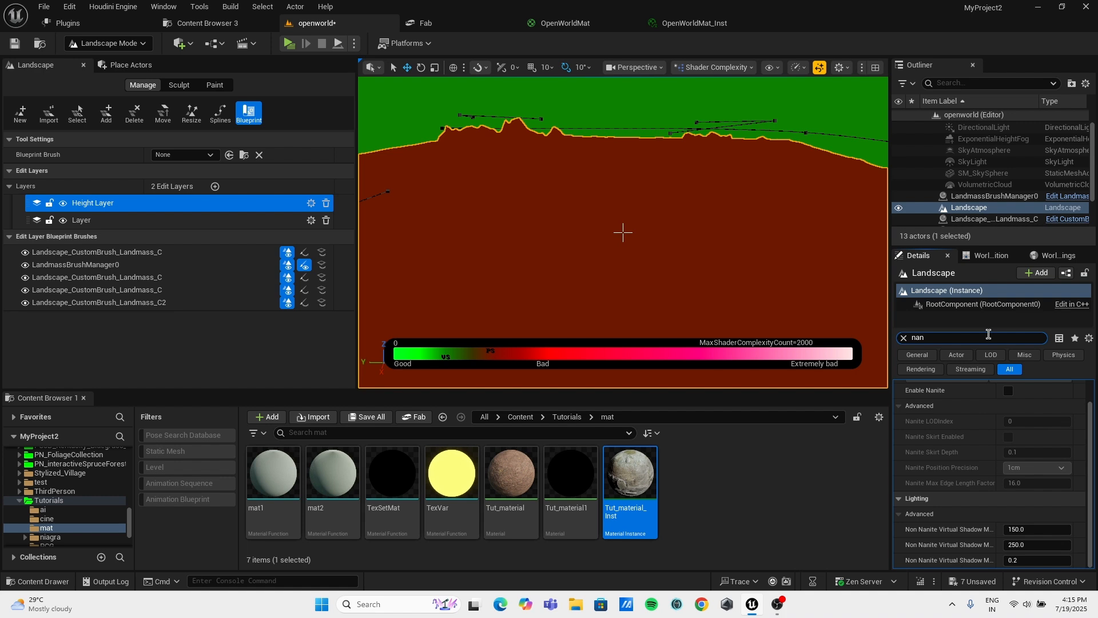
pyautogui.click(1009, 391)
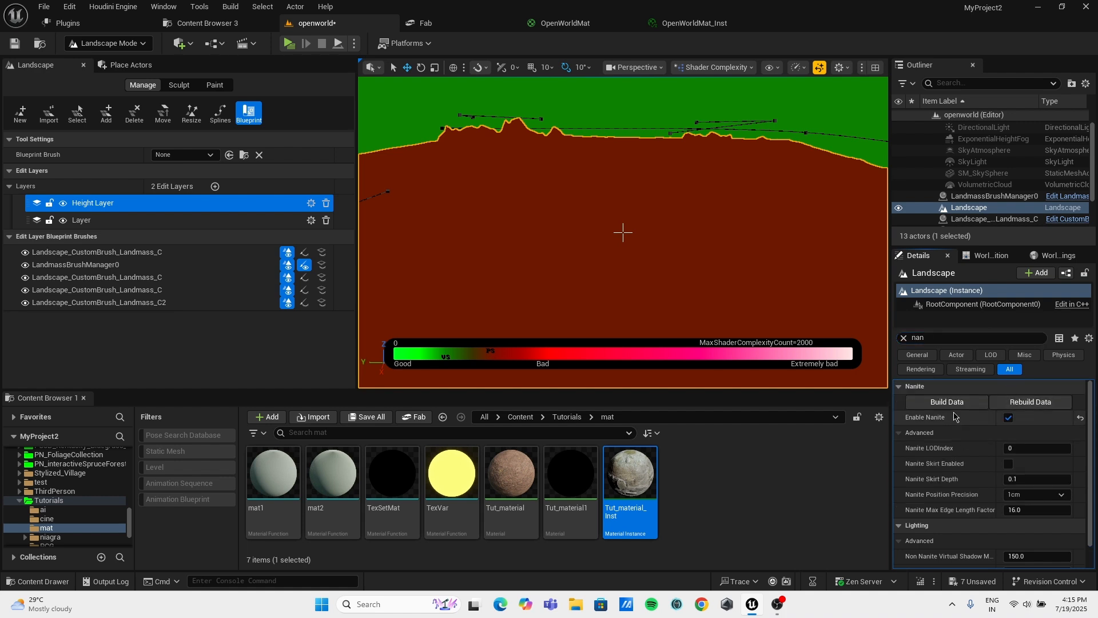
pyautogui.click(959, 403)
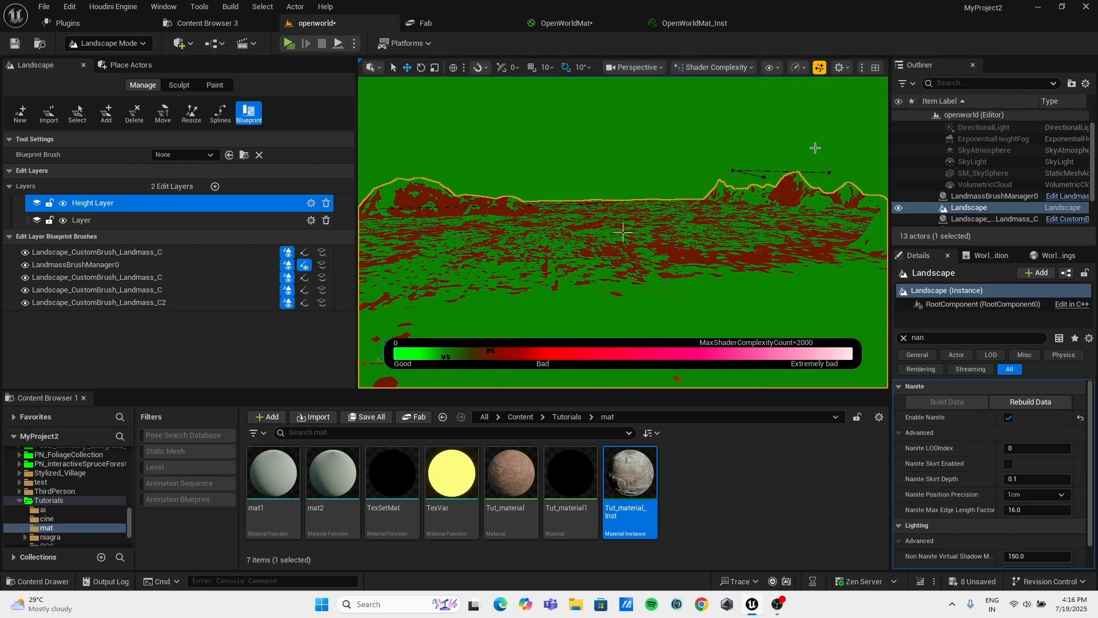
# Set the viewport to Lit to inspect the mountains up close, and switch it to Unlit.
pyautogui.click(708, 68)
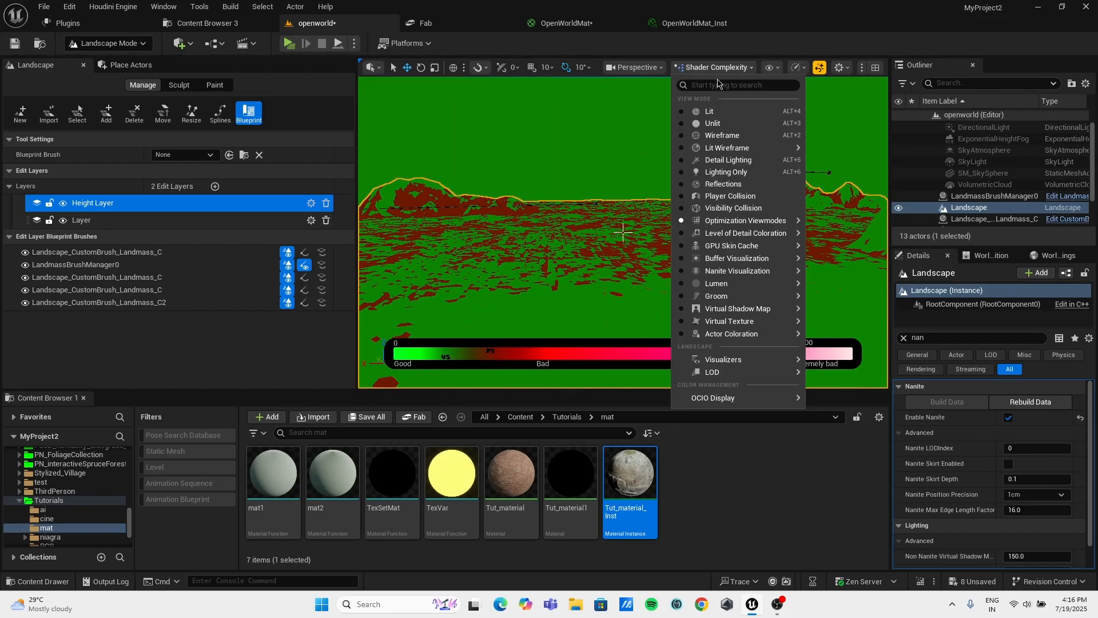
pyautogui.click(721, 114)
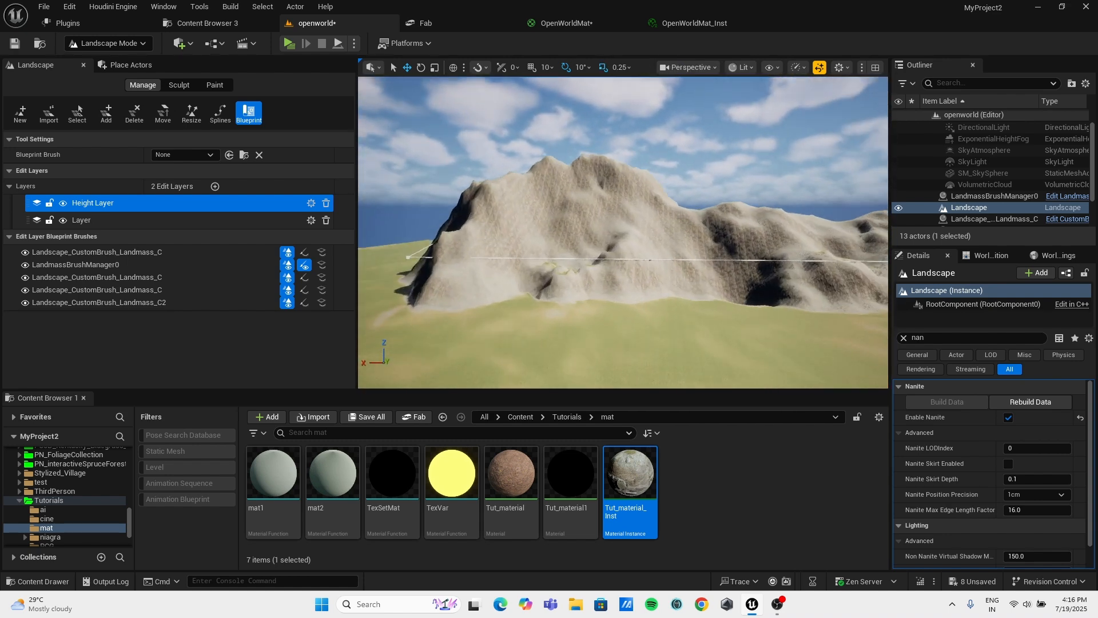
pyautogui.click(688, 67)
pyautogui.click(742, 68)
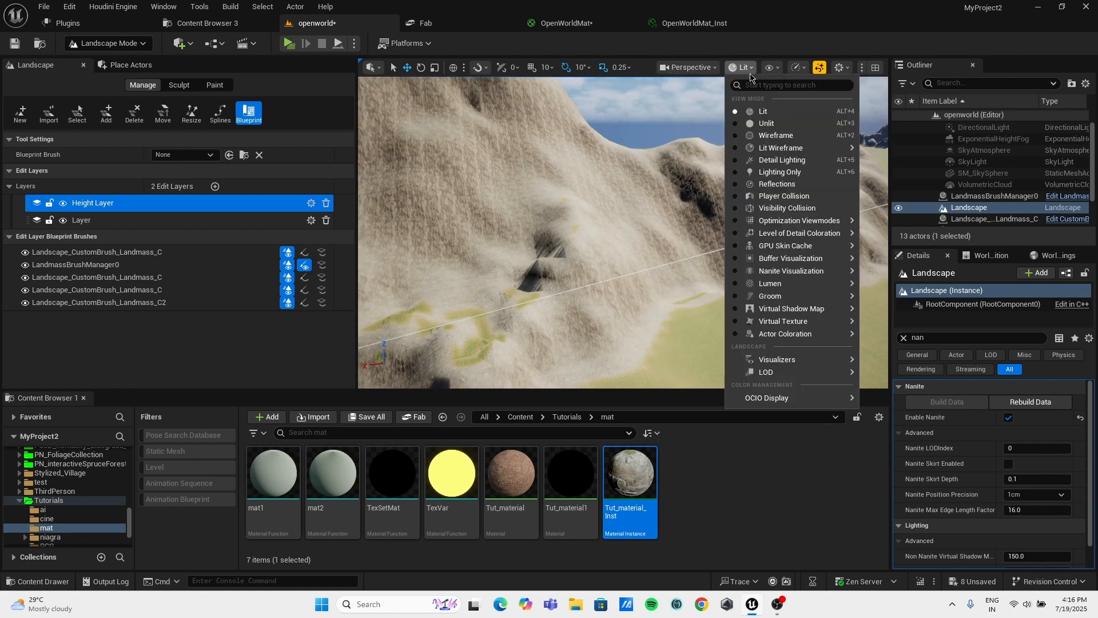
pyautogui.click(759, 124)
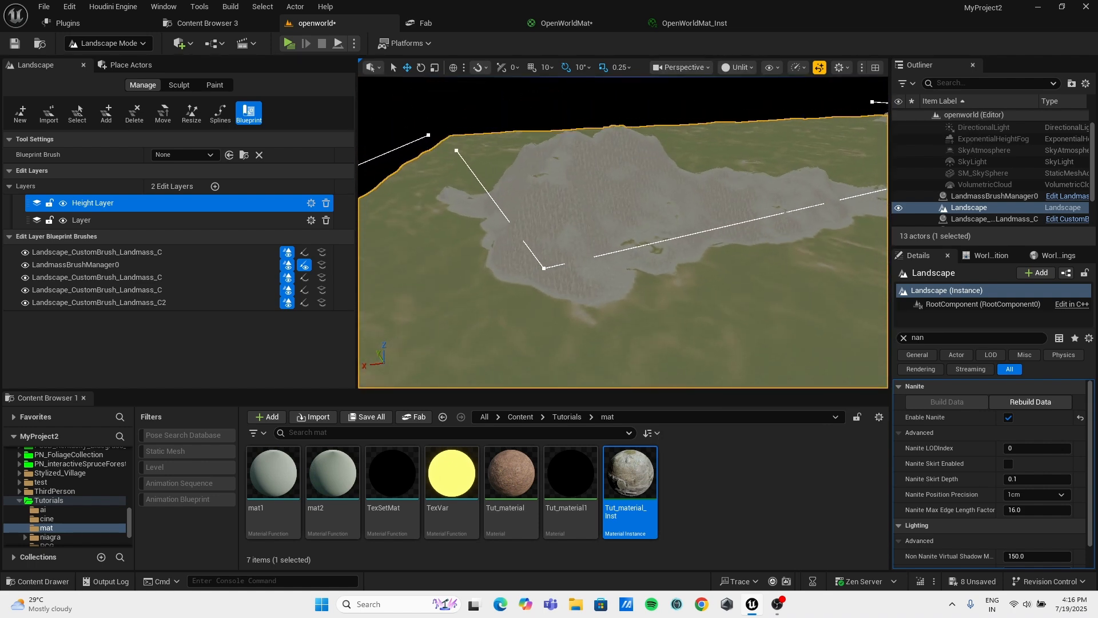
# Show the Nanite Triangles visualization and examine the landscape's triangle density from far away and close to the ground.
pyautogui.click(738, 68)
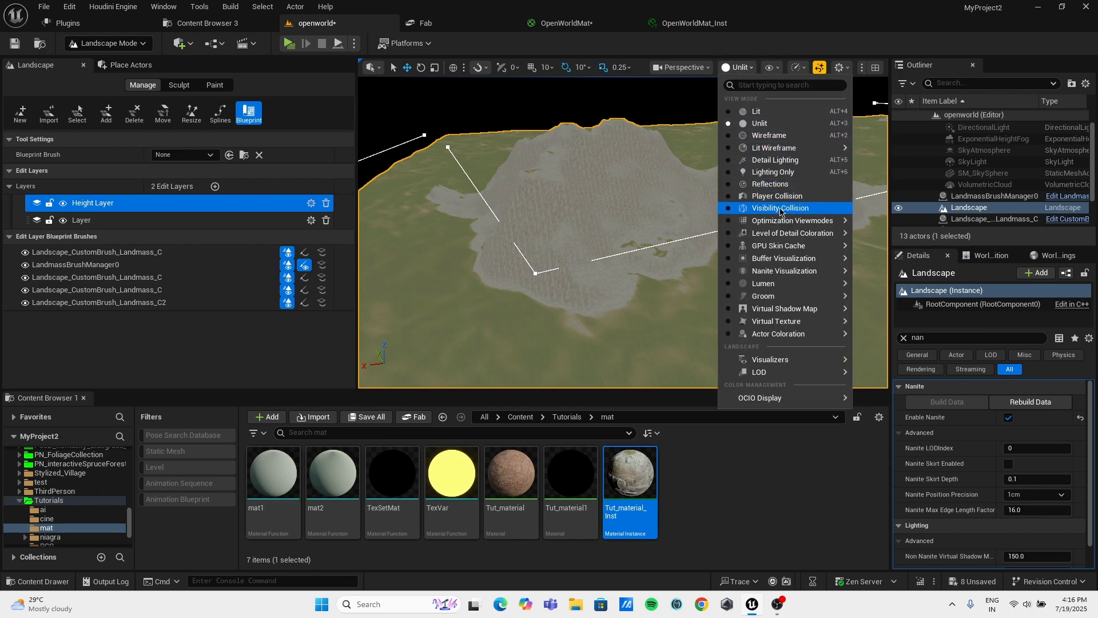
pyautogui.moveTo(789, 271)
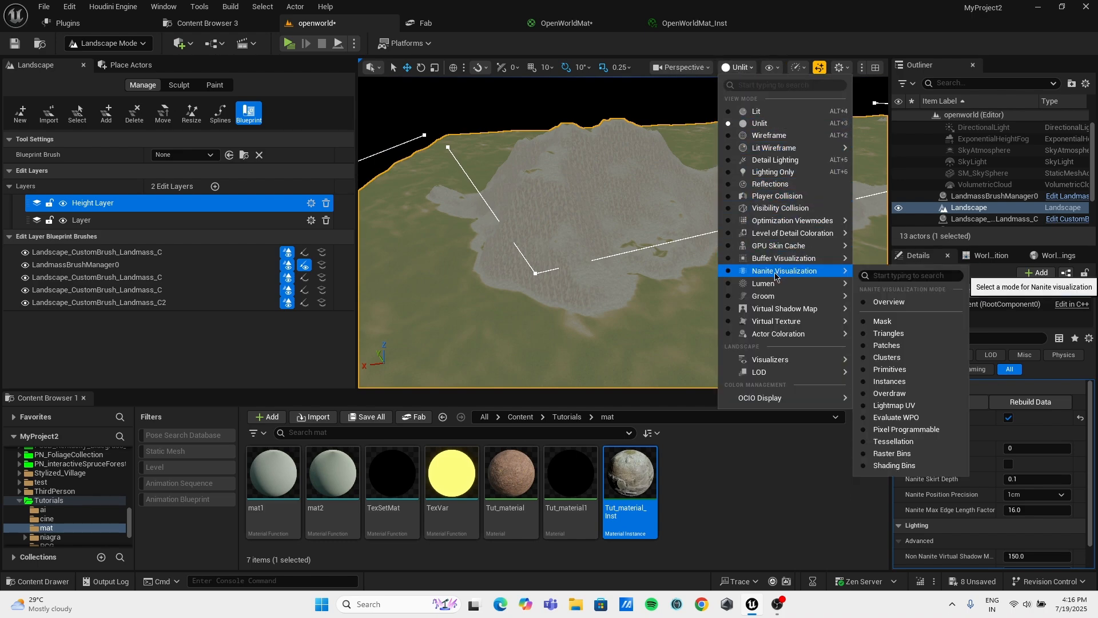
pyautogui.click(886, 334)
pyautogui.press('w')
pyautogui.moveTo(846, 314)
pyautogui.mouseDown(button='right')
pyautogui.moveTo(858, 320)
pyautogui.moveTo(864, 360)
pyautogui.moveTo(875, 274)
pyautogui.moveTo(904, 292)
pyautogui.moveTo(938, 269)
pyautogui.moveTo(950, 337)
pyautogui.moveTo(961, 323)
pyautogui.moveTo(909, 320)
pyautogui.moveTo(864, 326)
pyautogui.moveTo(858, 343)
pyautogui.moveTo(868, 343)
pyautogui.mouseUp(button='right')
pyautogui.press('s')
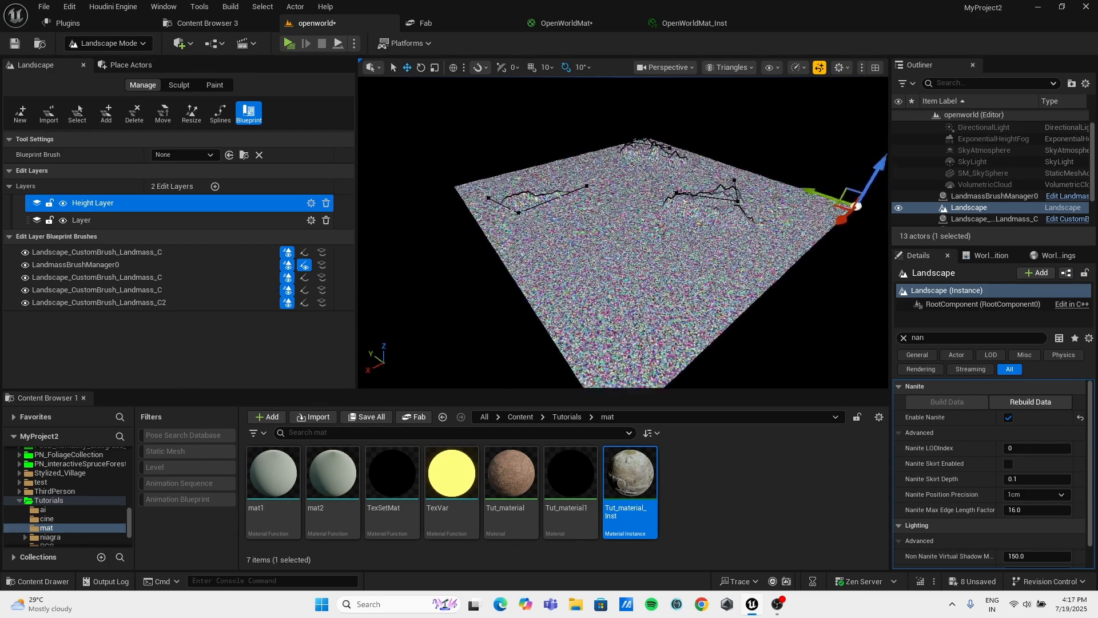
pyautogui.press('w')
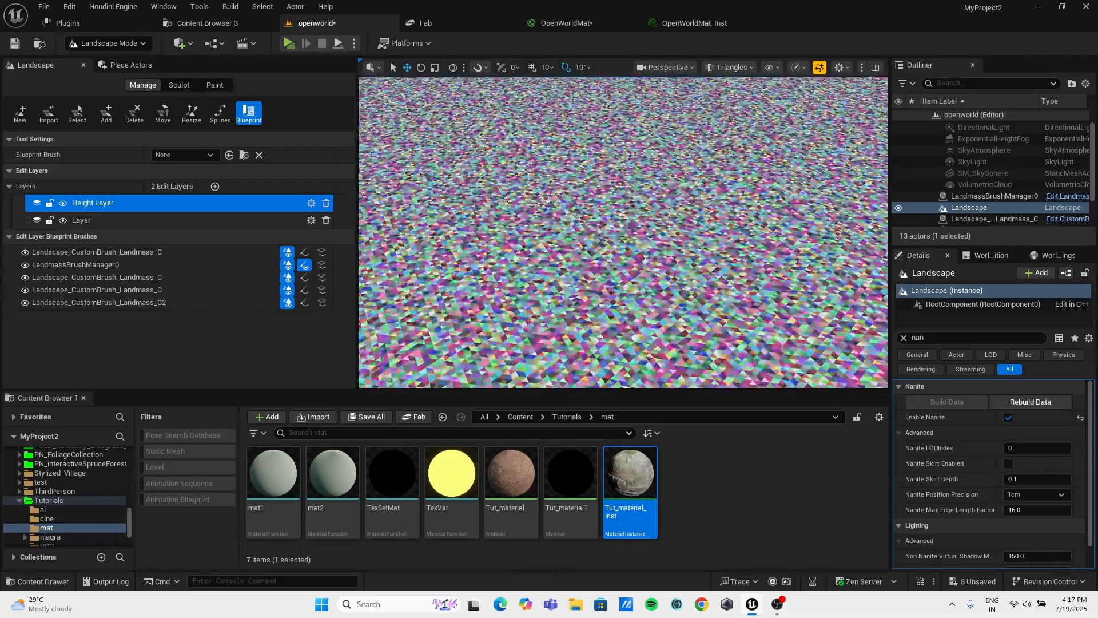
pyautogui.press('w')
pyautogui.moveTo(698, 263); pyautogui.dragTo(698, 211, button='right')
# Return the viewport to Lit mode and look over the terrain and its mountains.
pyautogui.click(731, 67)
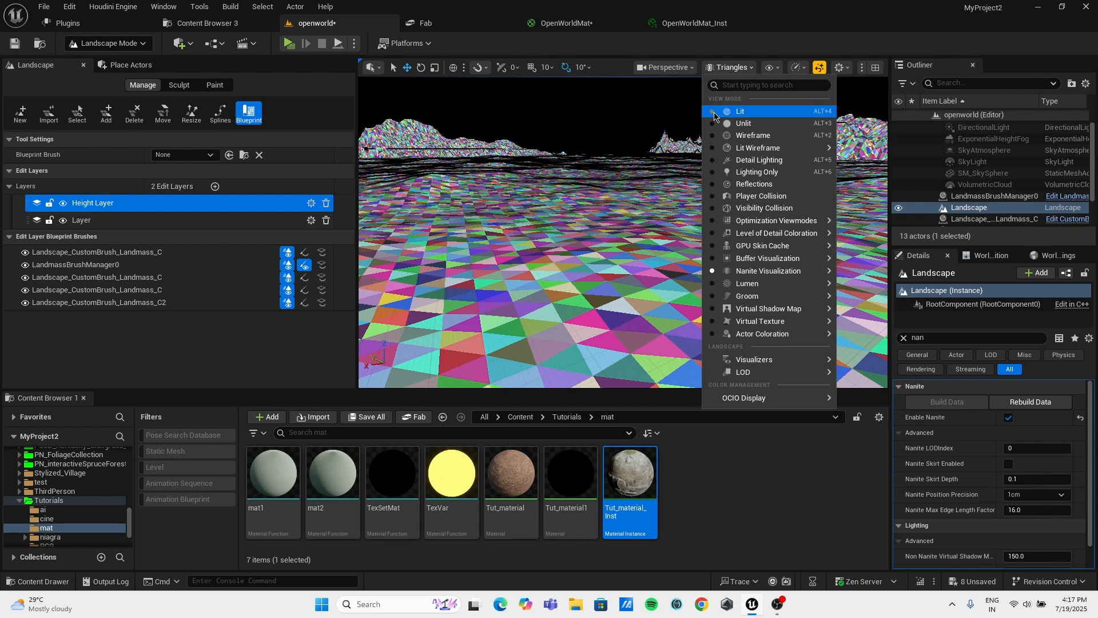
pyautogui.click(738, 113)
pyautogui.moveTo(686, 211)
pyautogui.mouseDown(button='right')
pyautogui.moveTo(681, 177)
pyautogui.moveTo(604, 178)
pyautogui.moveTo(627, 200)
pyautogui.moveTo(630, 229)
pyautogui.moveTo(627, 191)
pyautogui.moveTo(637, 197)
pyautogui.mouseUp(button='right')
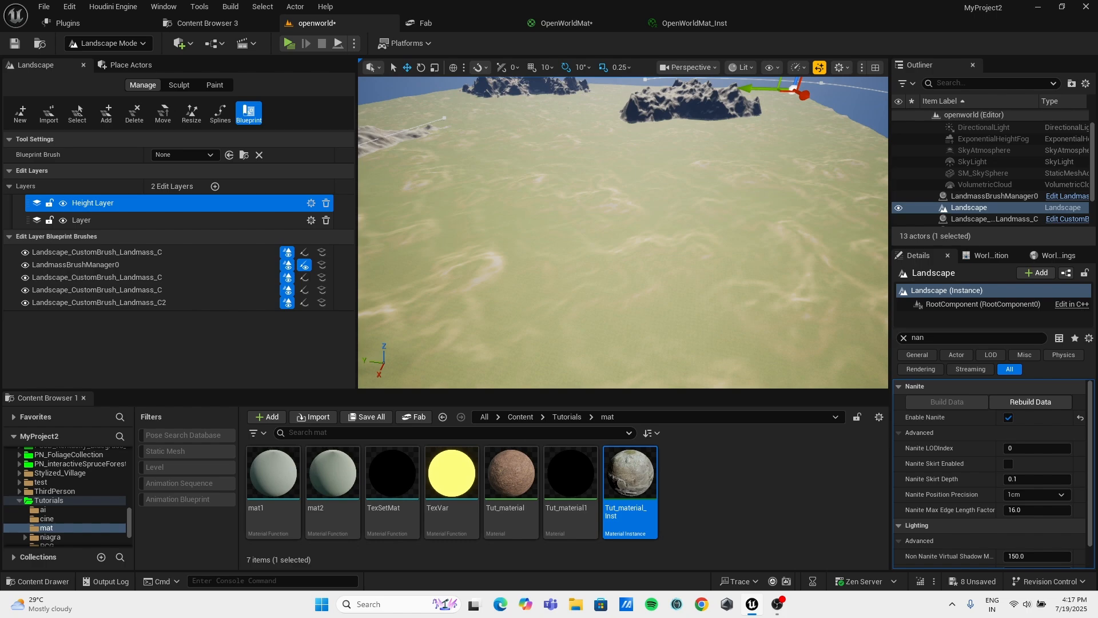
pyautogui.moveTo(638, 198); pyautogui.dragTo(637, 174, button='right')
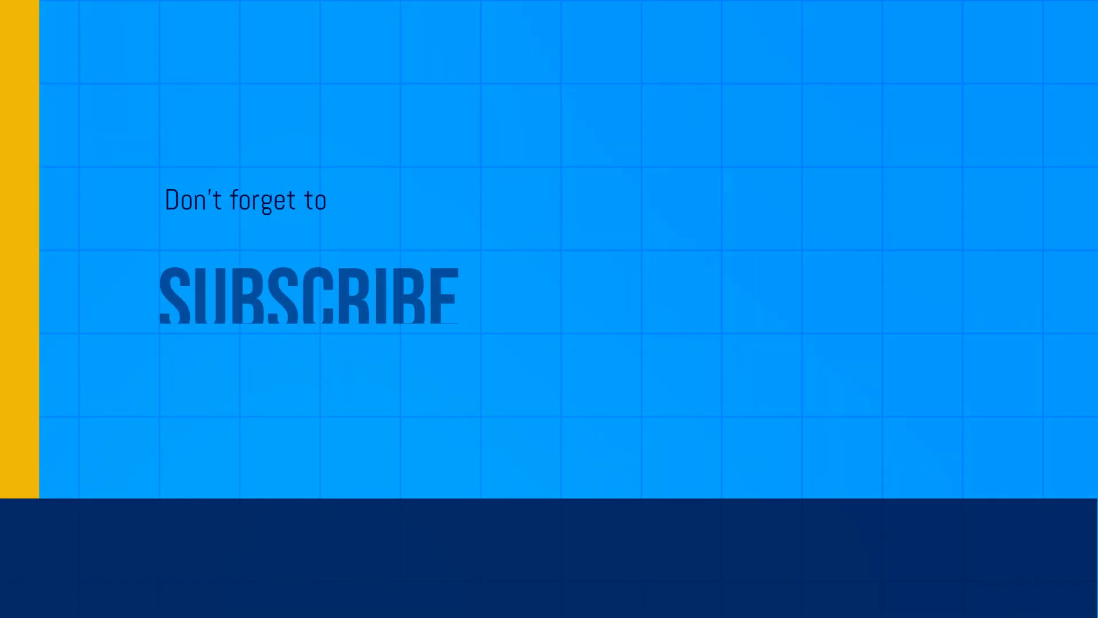